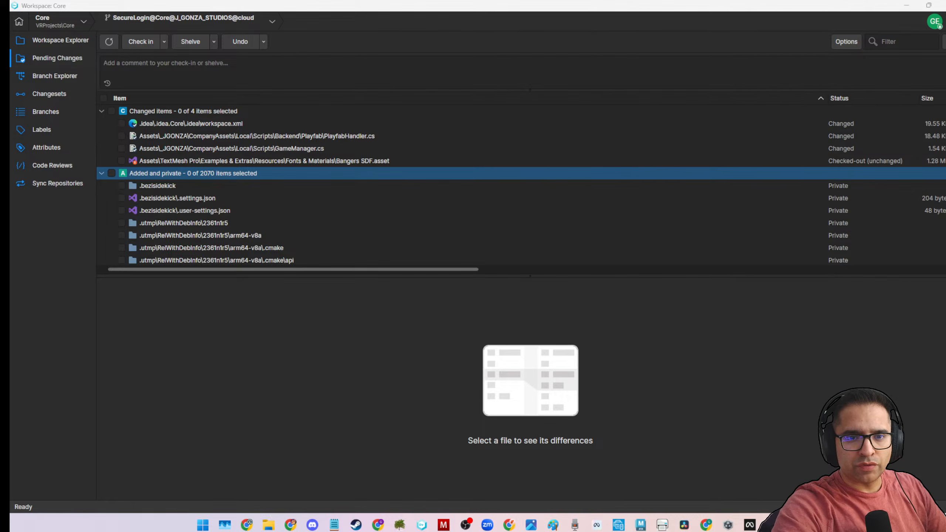
right_click(853, 497)
left_click(819, 483)
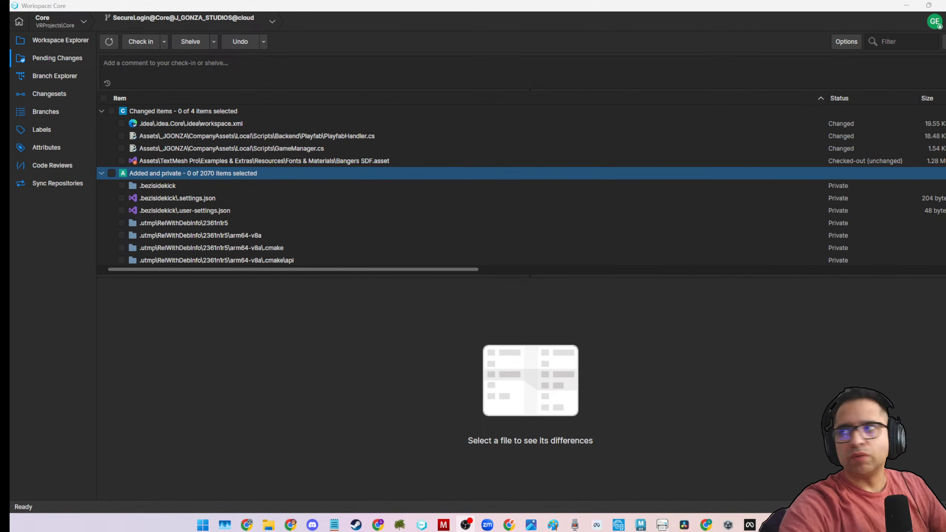
left_click(381, 347)
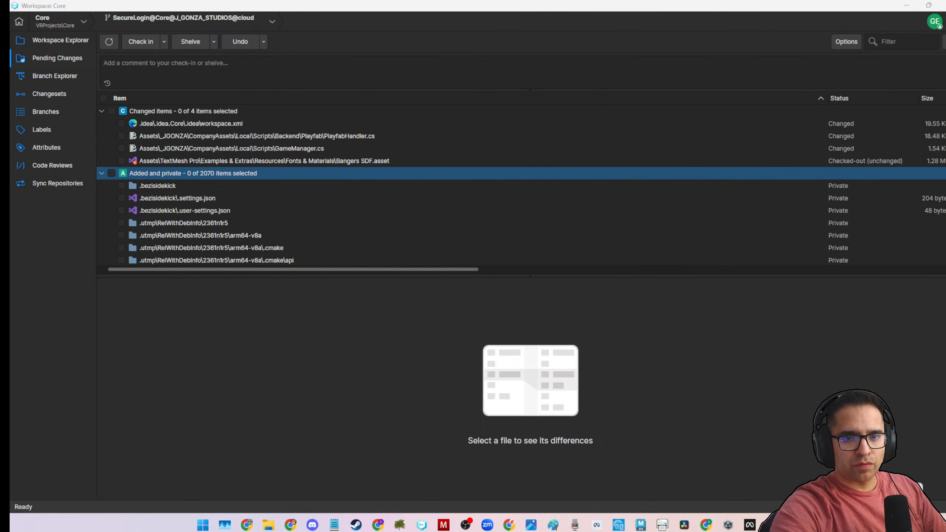
right_click(884, 495)
key("Escape")
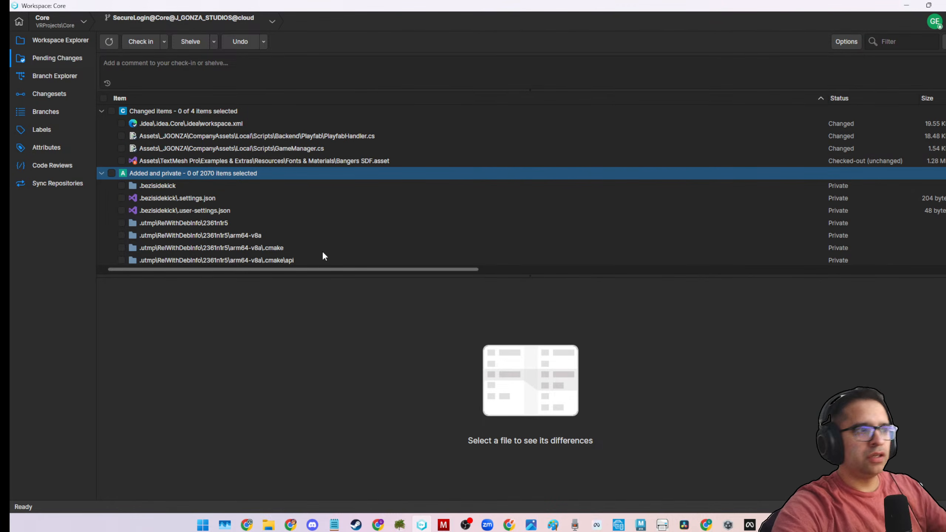
Undo all the changed items in the Core workspace's pending changes.
left_click(64, 78)
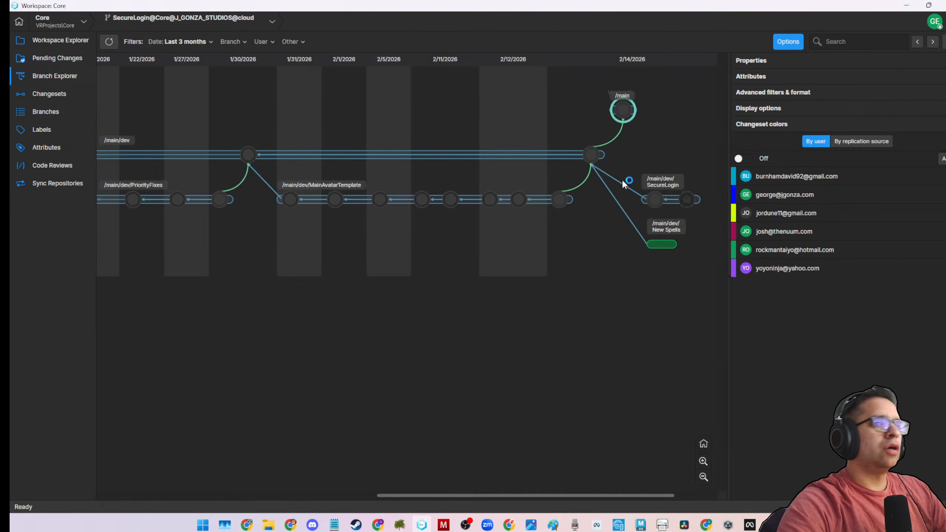
left_click(61, 58)
left_click(112, 111)
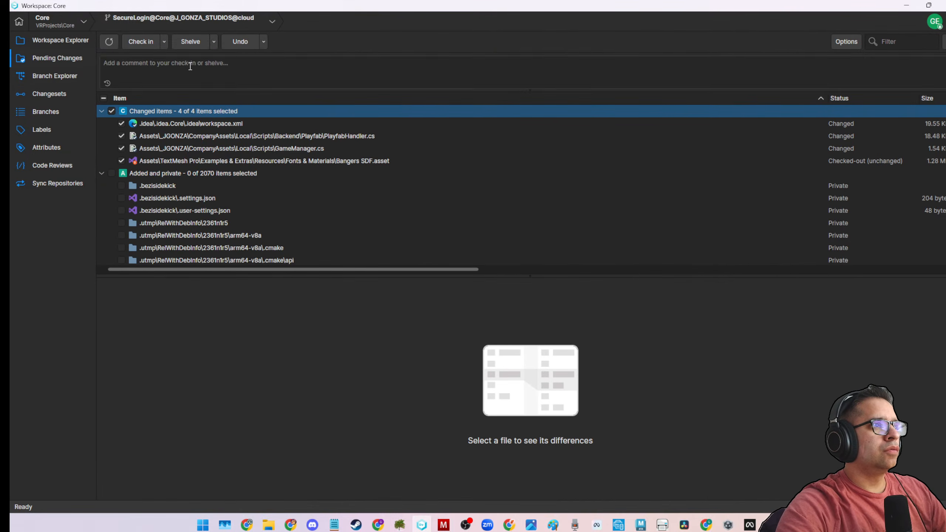
left_click(227, 43)
left_click(532, 277)
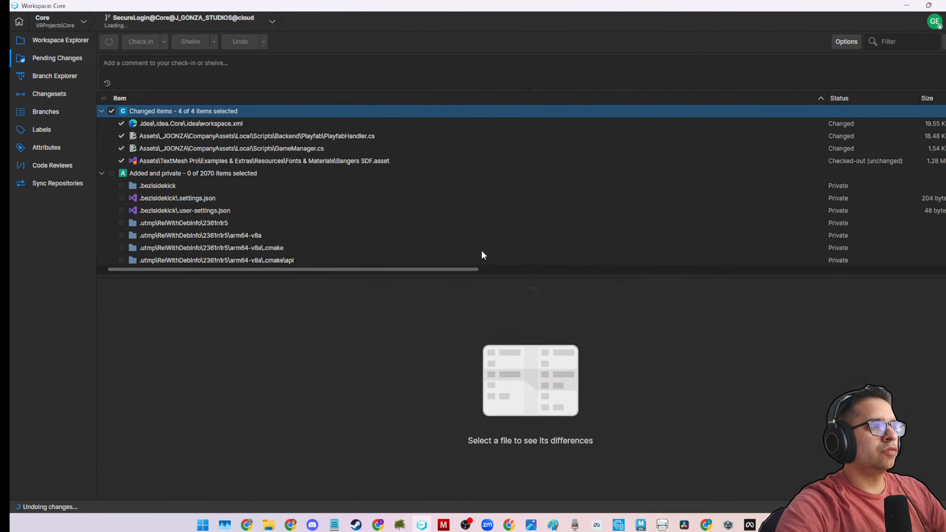
Try to switch the workspace to the /main/dev/New Spells branch from the Branch Explorer.
left_click(73, 76)
right_click(662, 245)
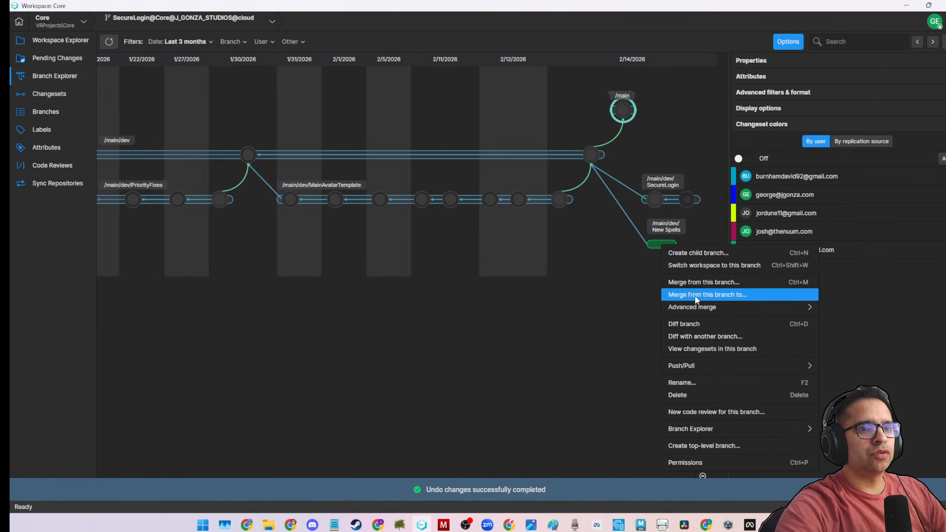
left_click(711, 266)
left_click(532, 275)
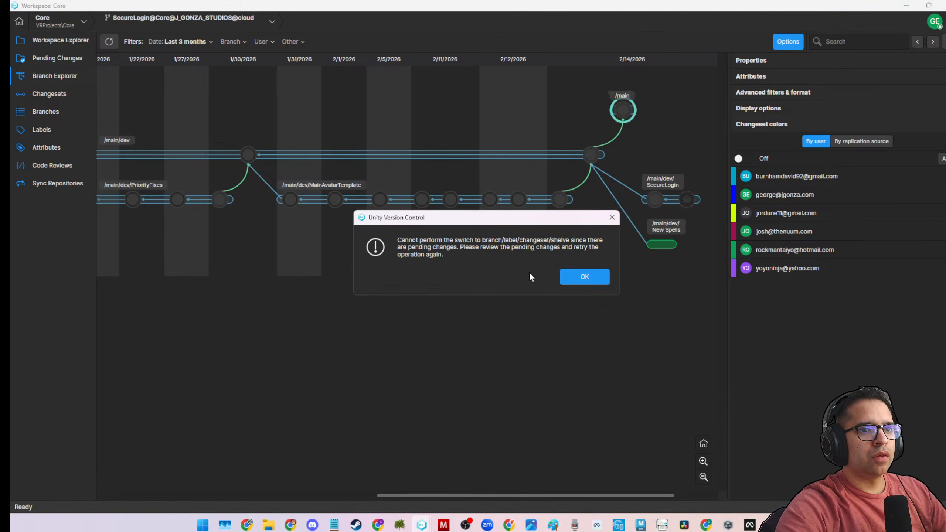
left_click(578, 278)
Select all added and private items in the pending changes and undo them.
left_click(58, 57)
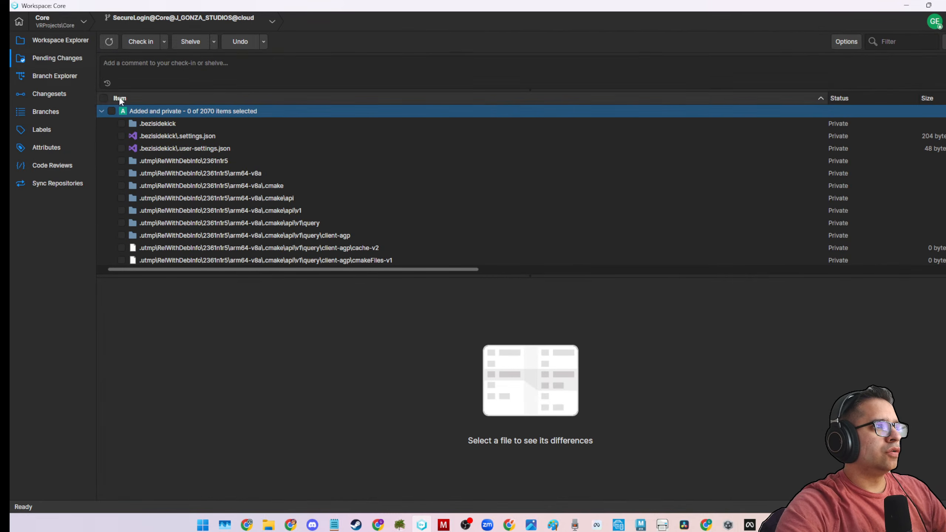
left_click(101, 112)
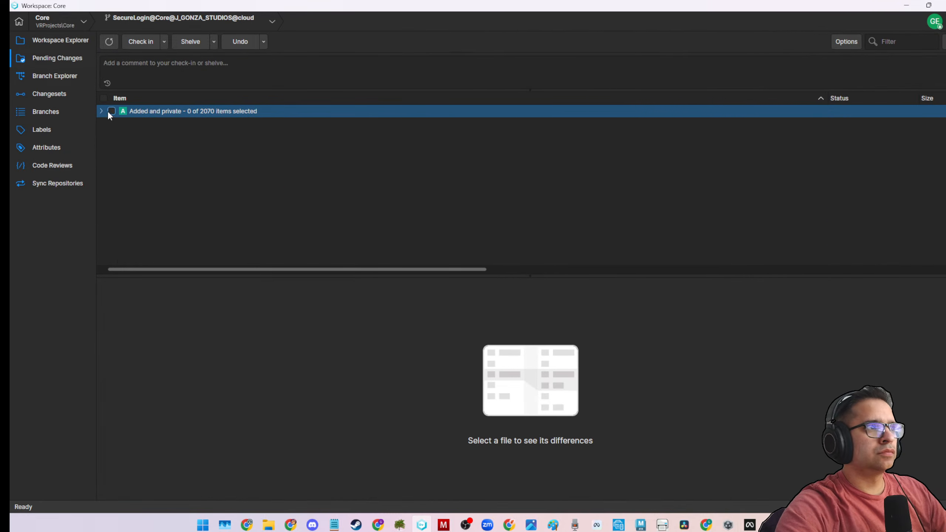
left_click(111, 111)
left_click(101, 111)
left_click(245, 43)
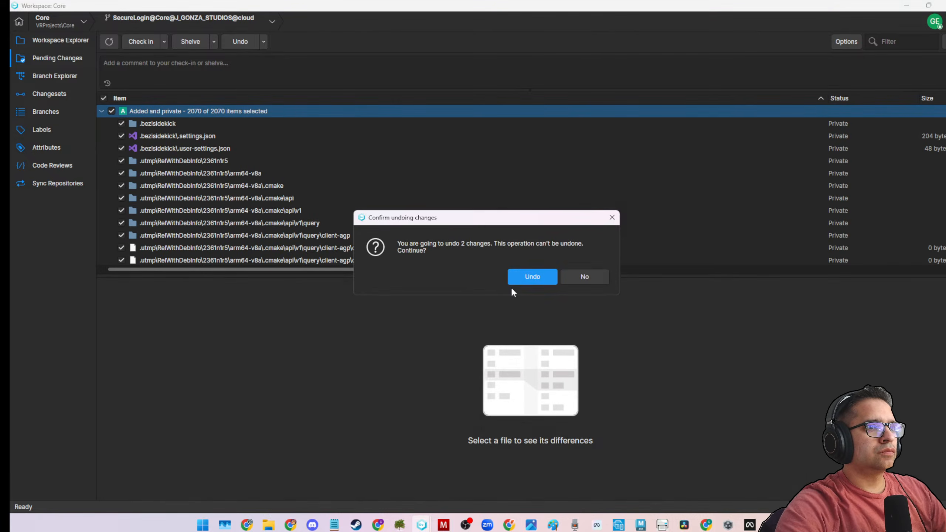
left_click(514, 277)
Switch the workspace to the /main/dev/New Spells branch from the Branch Explorer.
left_click(56, 74)
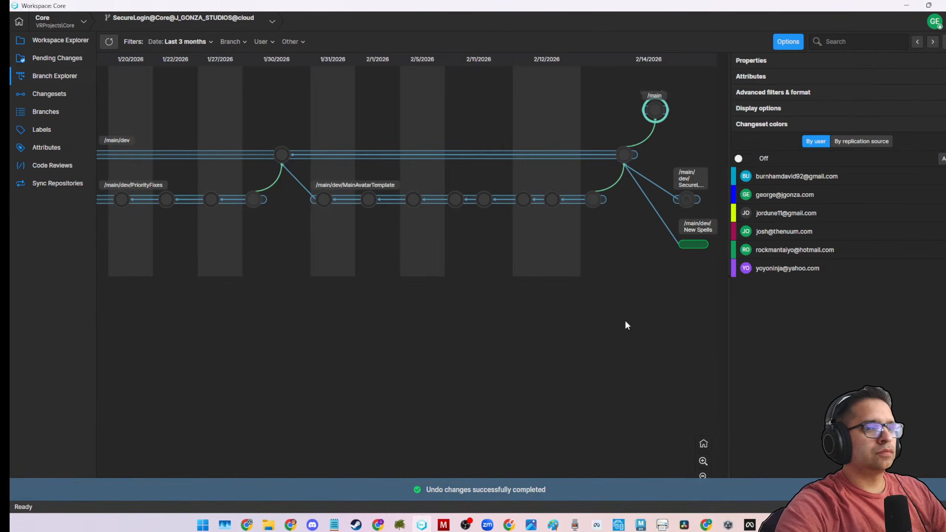
right_click(686, 245)
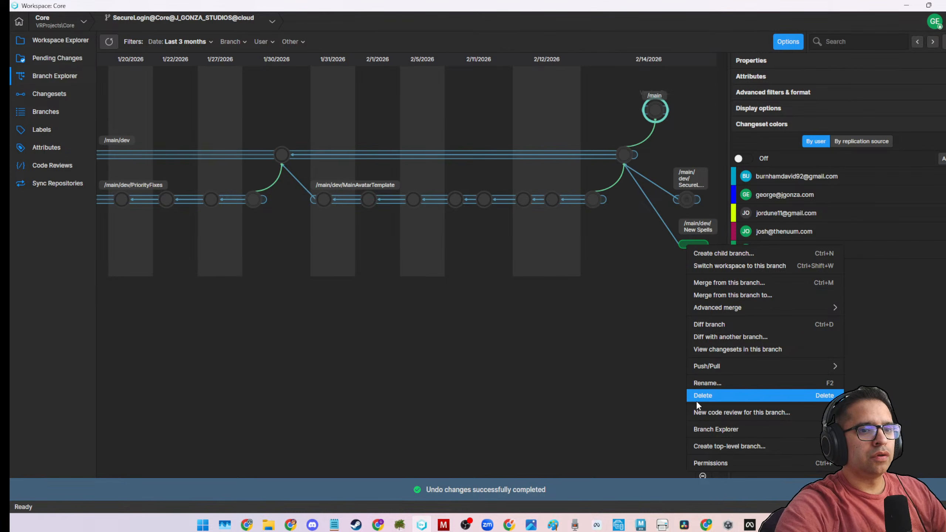
left_click(720, 266)
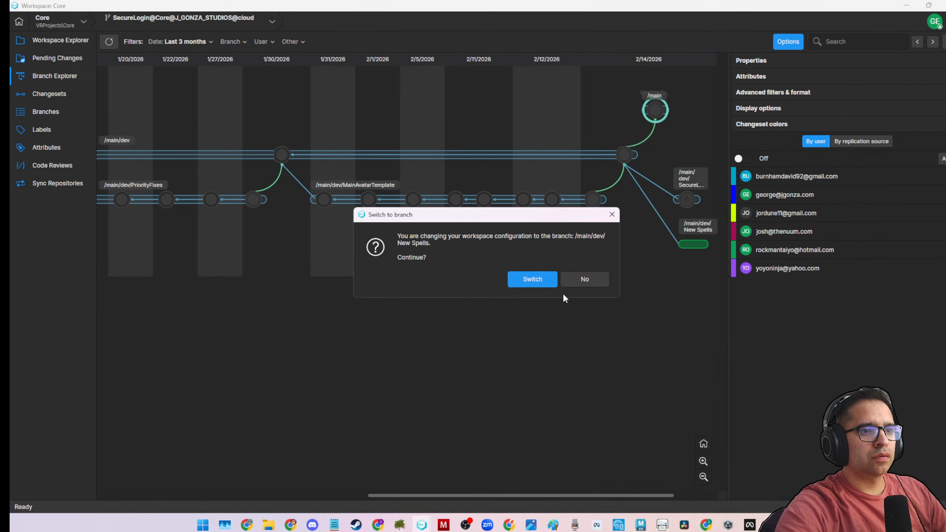
left_click(545, 277)
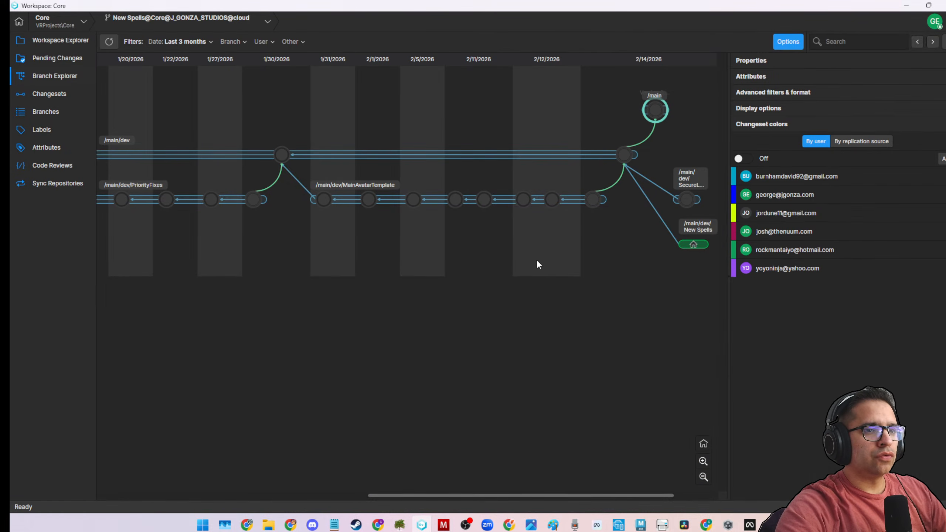
Minimize the version control window and switch to Unity Hub to open the Core project.
left_click(906, 6)
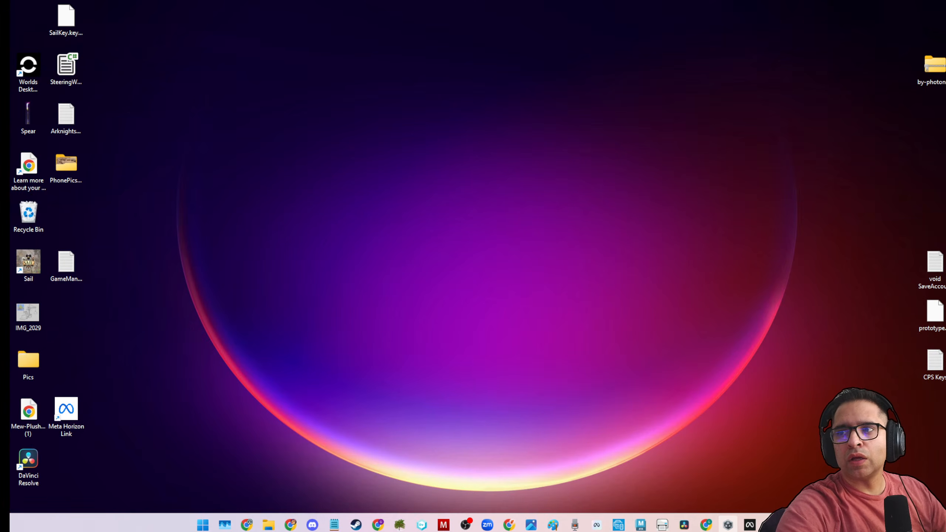
left_click(727, 525)
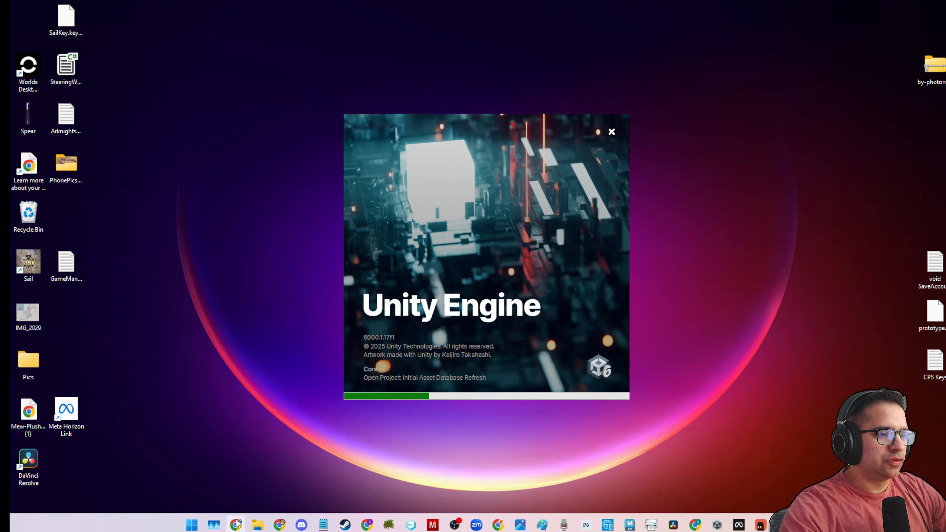
Switch to Bezi and view the Project Rules of the Core project.
left_click(754, 526)
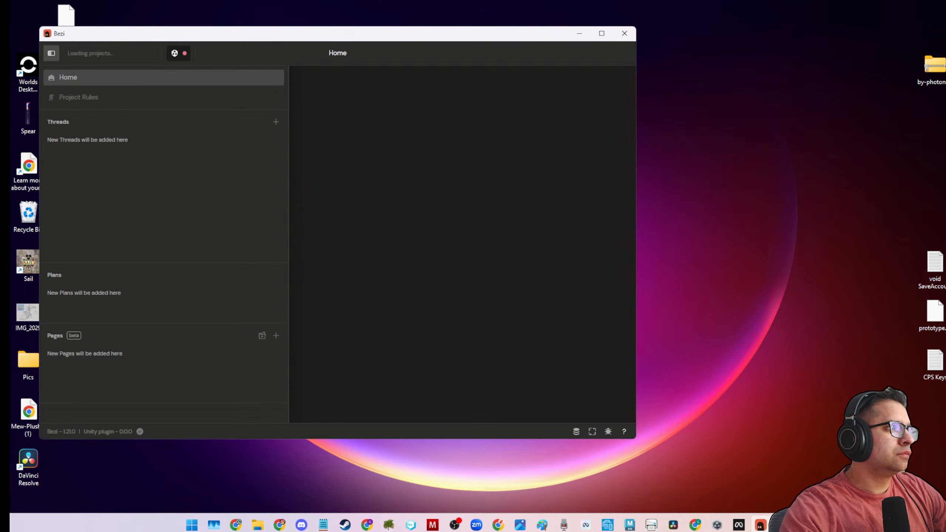
left_click(136, 57)
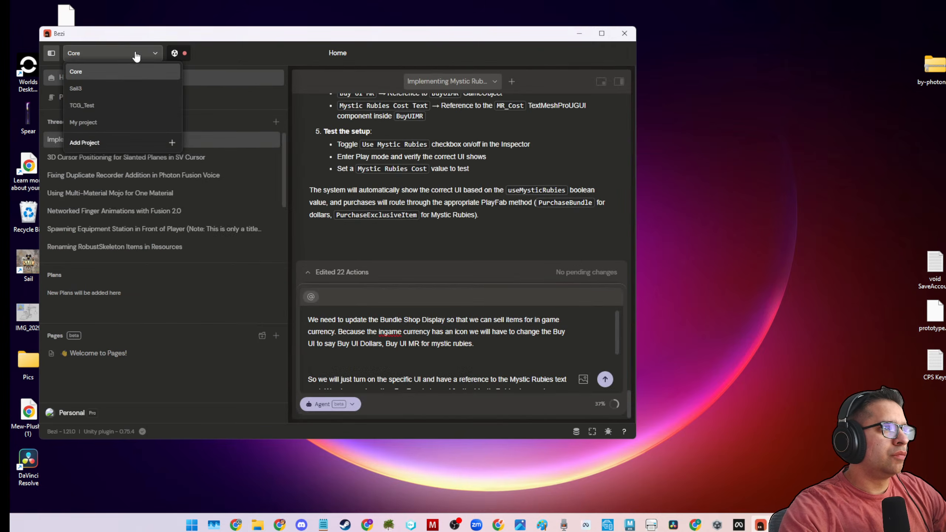
left_click(138, 57)
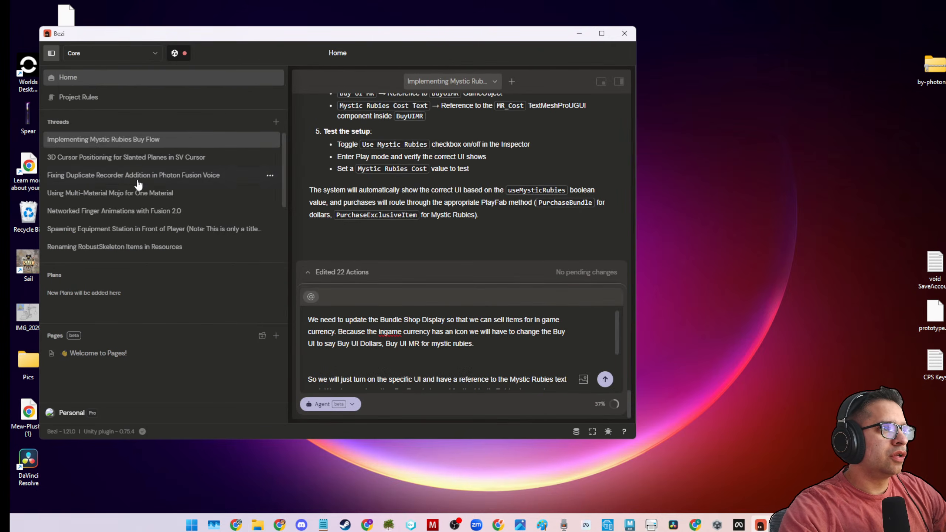
left_click(190, 354)
left_click(192, 99)
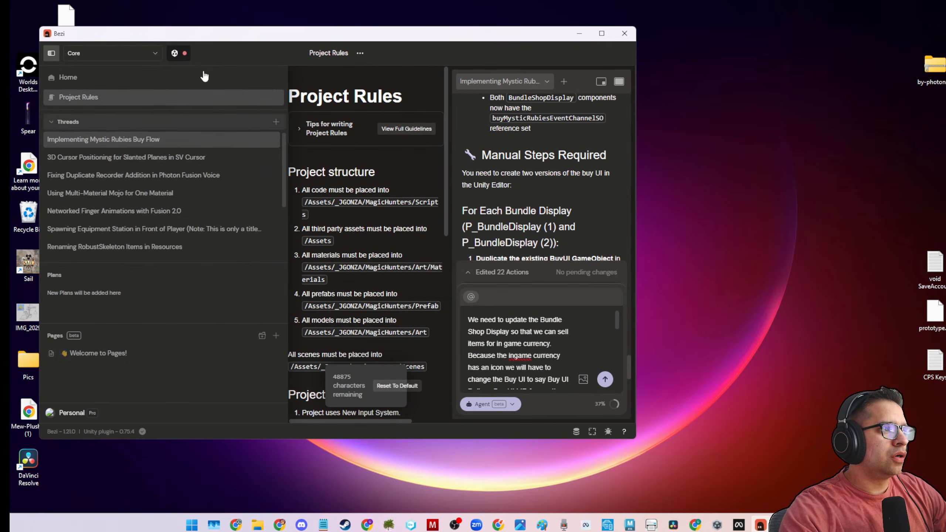
Empty the desktop's Recycle Bin.
right_click(30, 211)
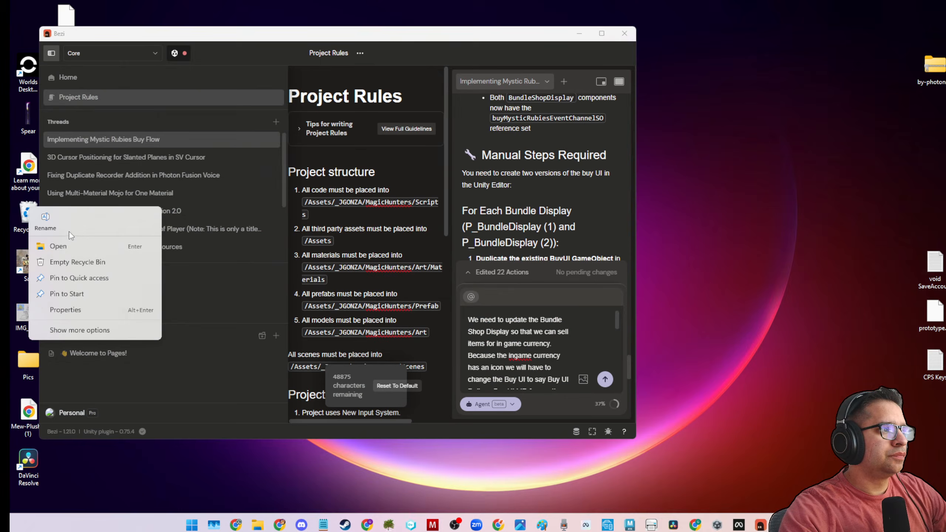
left_click(76, 261)
left_click(510, 271)
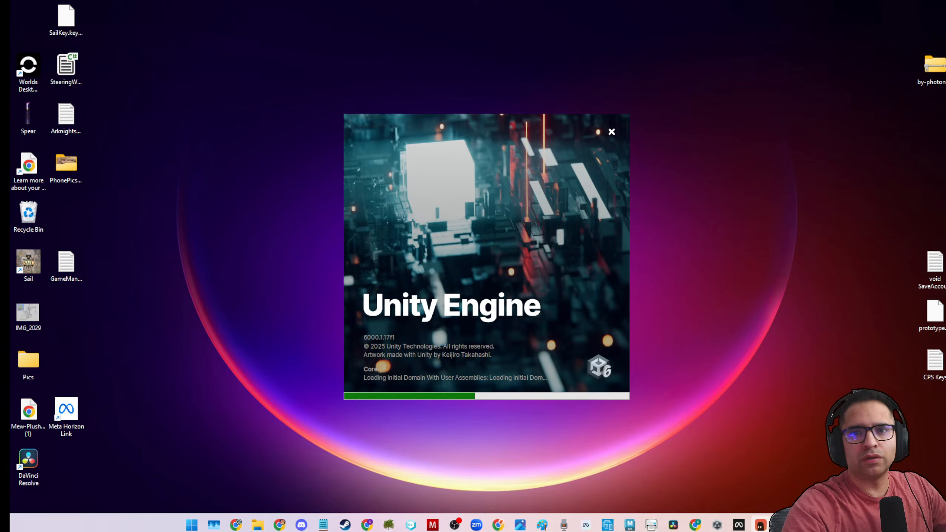
left_click_drag(944, 335, 10, 99)
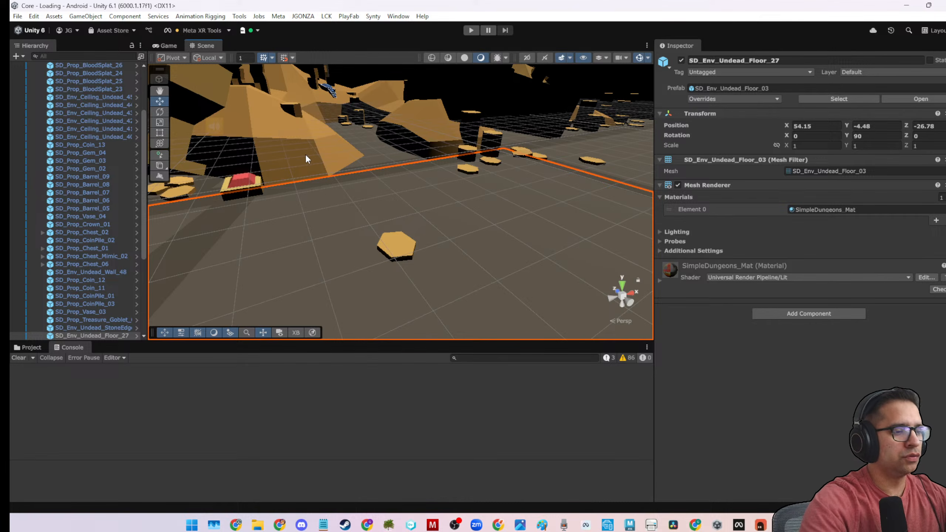
Collapse the SceneArt group in the Loading scene's hierarchy and clear the selection.
scroll(72, 248, "up", 3)
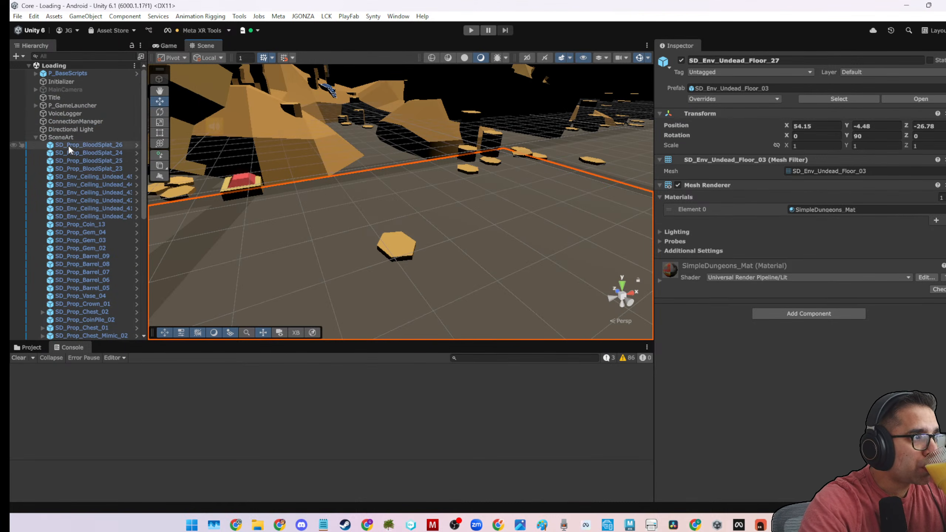
left_click(38, 137)
left_click(36, 137)
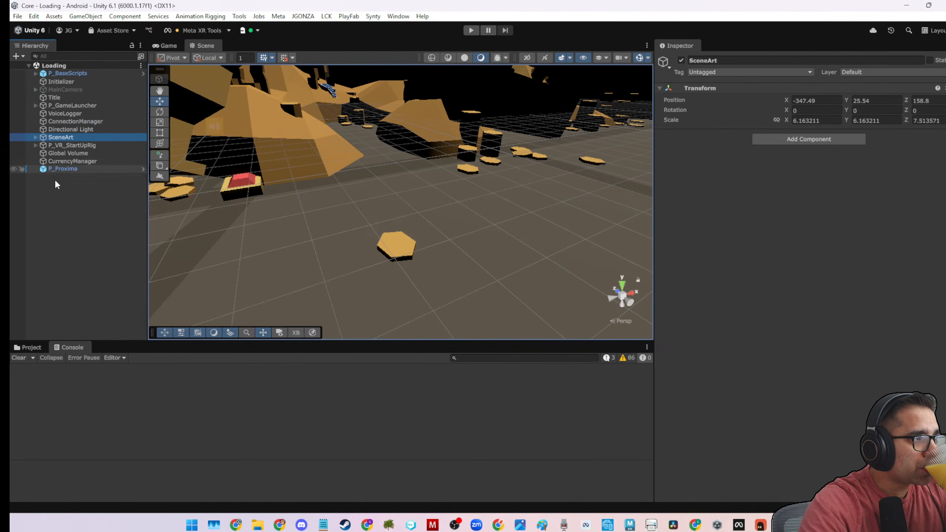
left_click(66, 214)
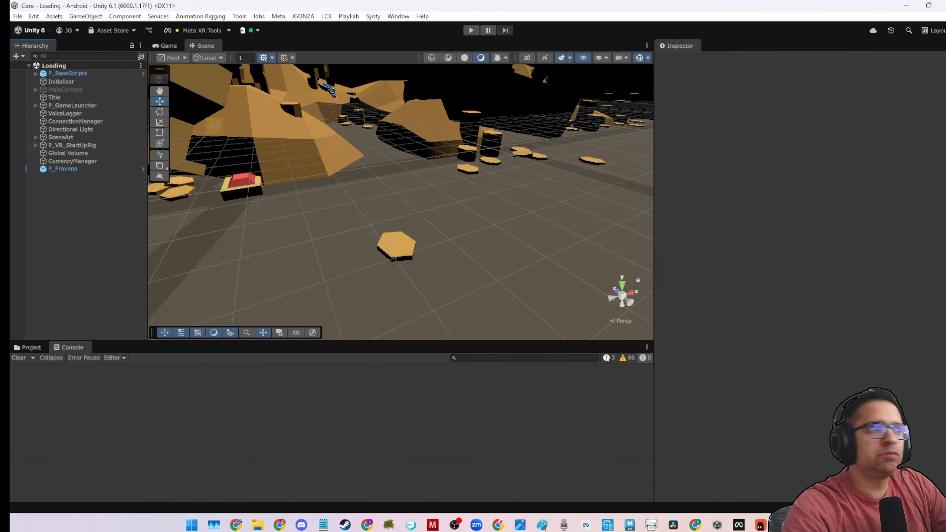
Enlarge the project file browser and open the _JGONZA/MagicHunters/ScriptableObjects folder.
left_click(37, 348)
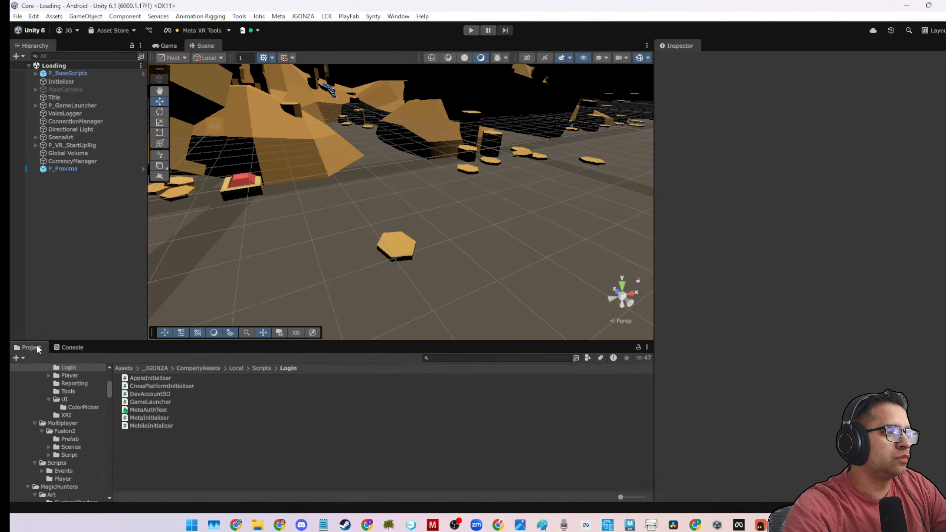
left_click_drag(334, 340, 338, 290)
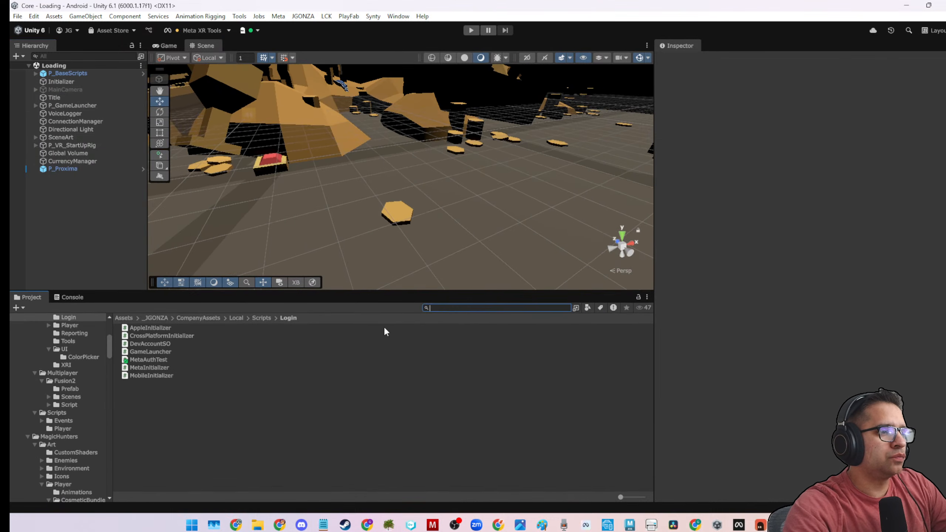
left_click(152, 318)
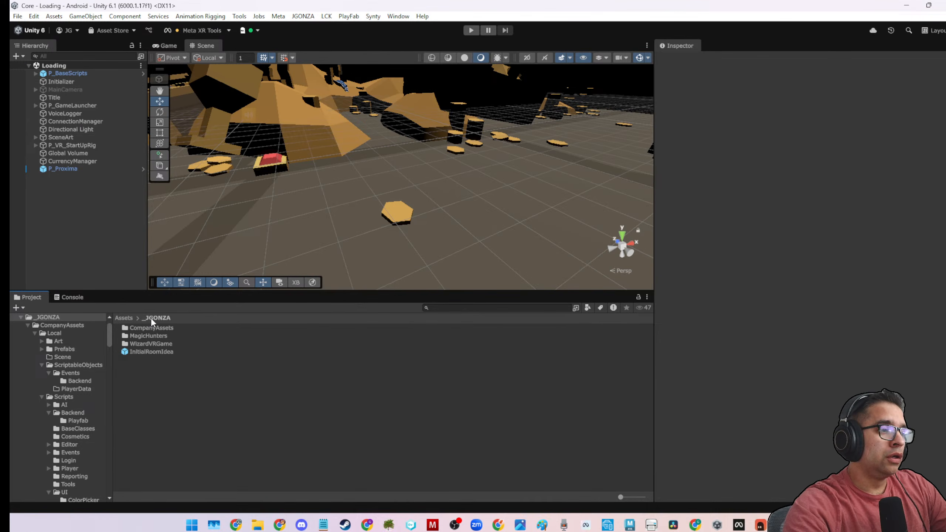
double_click(146, 337)
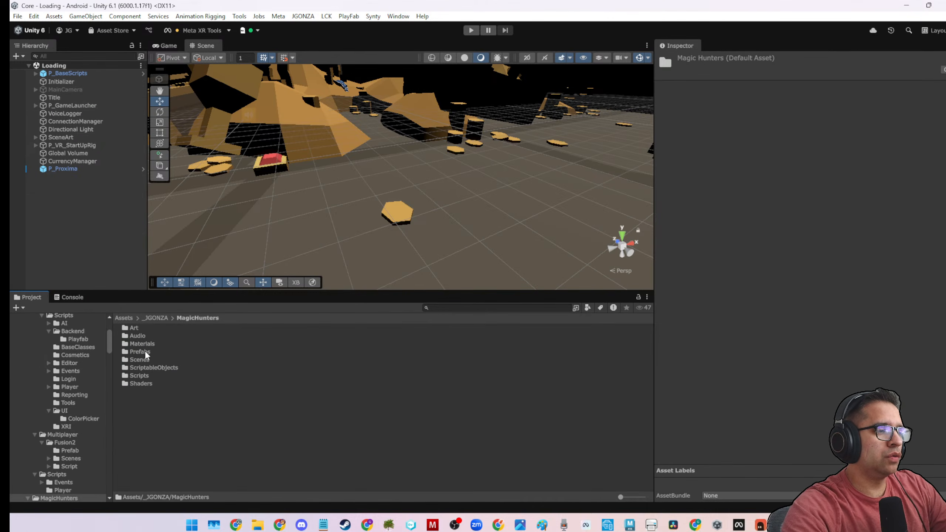
double_click(138, 367)
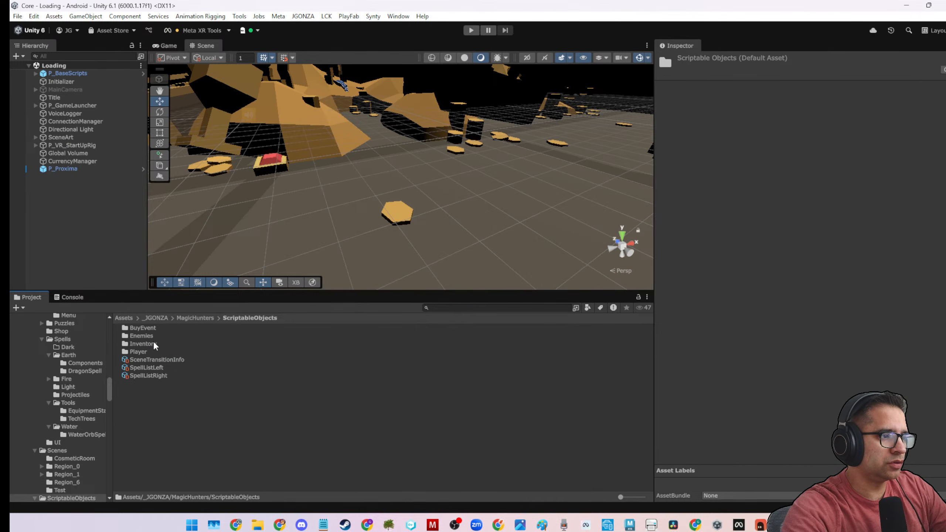
Inspect the Training Sets of the SpellListLeft and SpellListRight assets.
left_click(167, 367)
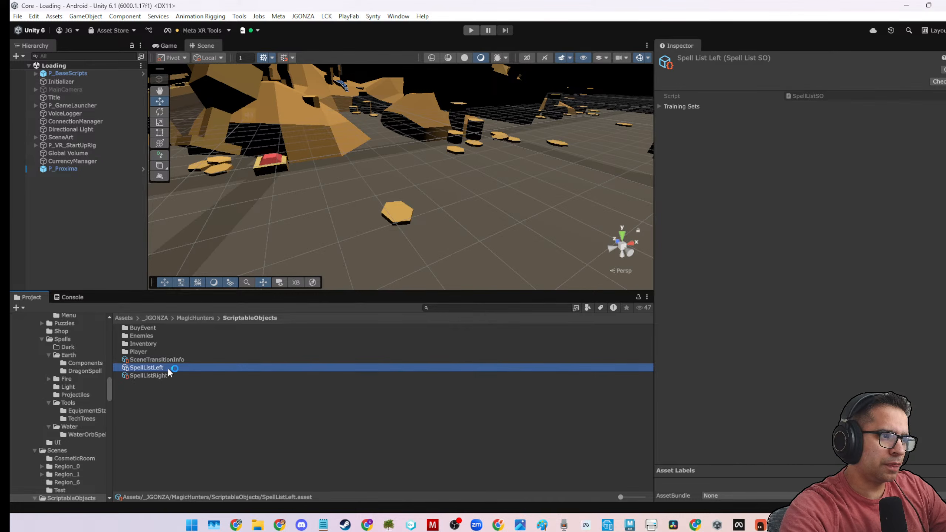
left_click(665, 106)
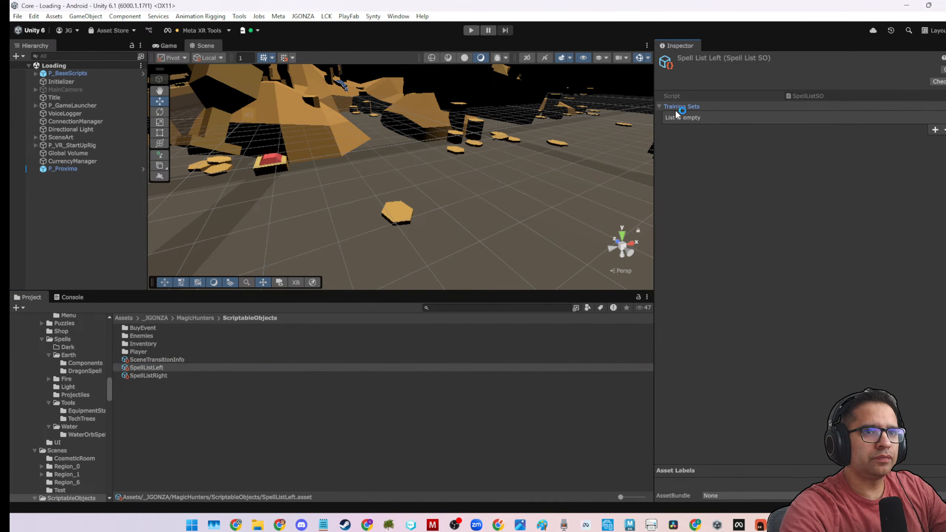
left_click(137, 377)
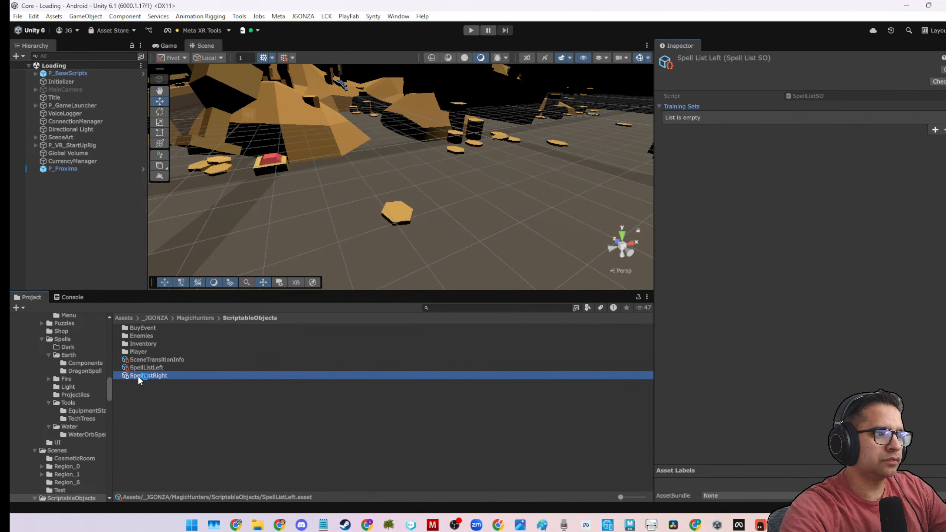
Open the Inventory folder and inspect the Spells list and Inventory Data List reference of the OwnedSpellsSO asset.
left_click(141, 359)
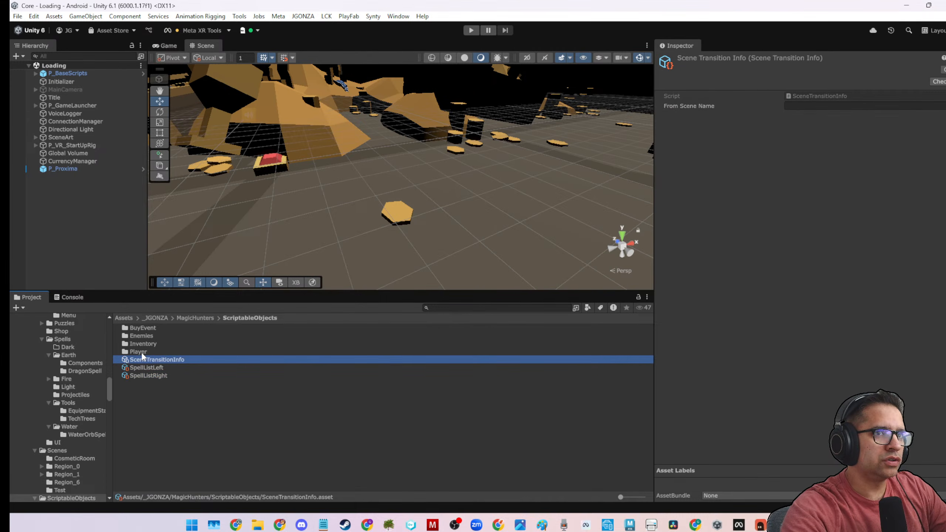
left_click(141, 351)
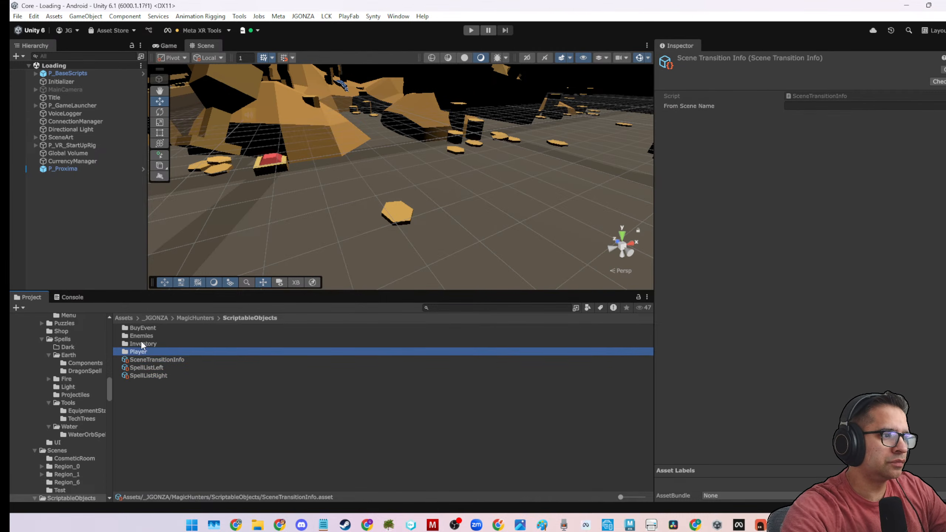
left_click(142, 343)
double_click(141, 344)
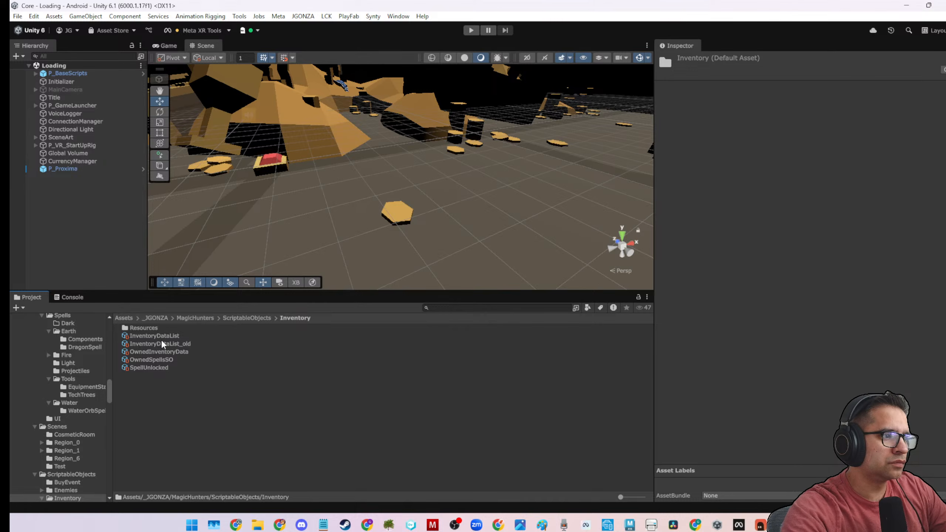
left_click(153, 359)
left_click(659, 125)
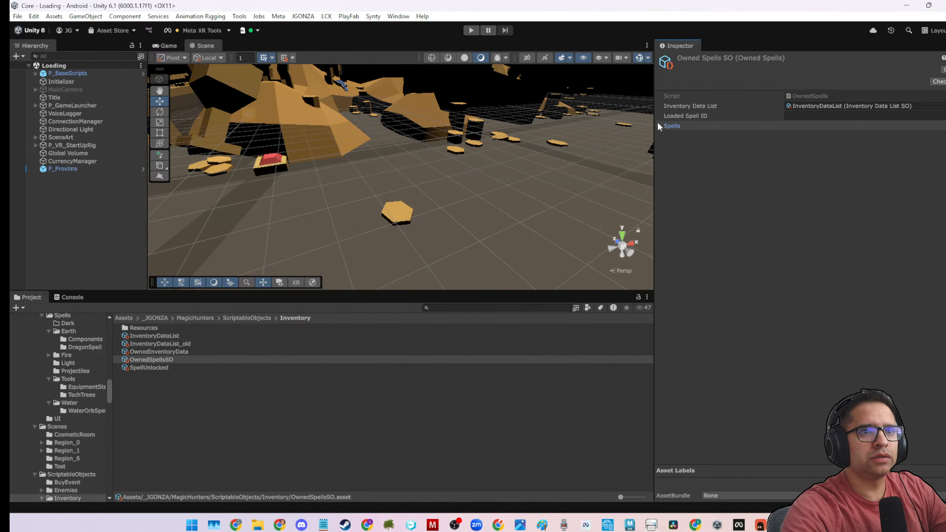
left_click(658, 126)
left_click(804, 104)
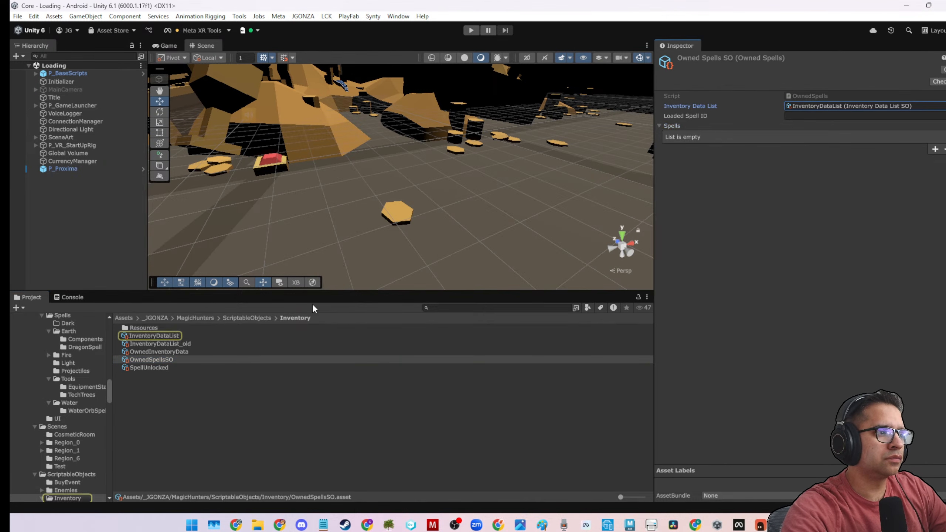
Inspect the InventoryDataList, OwnedSpellsSO, OwnedInventoryData and SpellUnlocked assets in the Inventory folder.
left_click(184, 337)
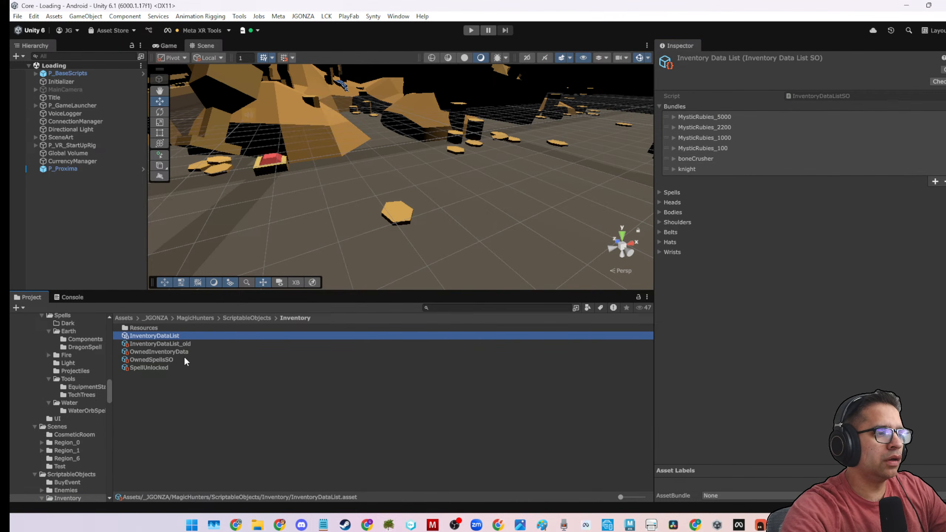
left_click(163, 327)
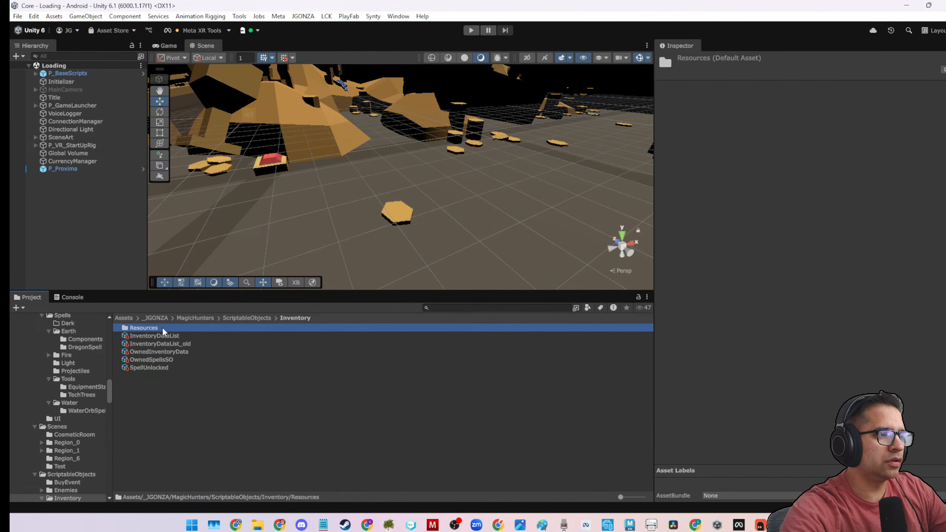
left_click(157, 361)
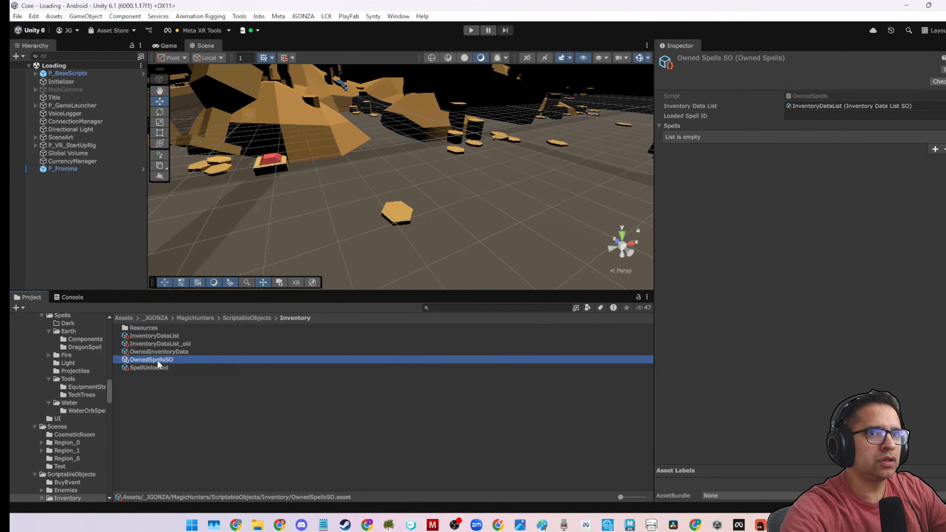
left_click(158, 355)
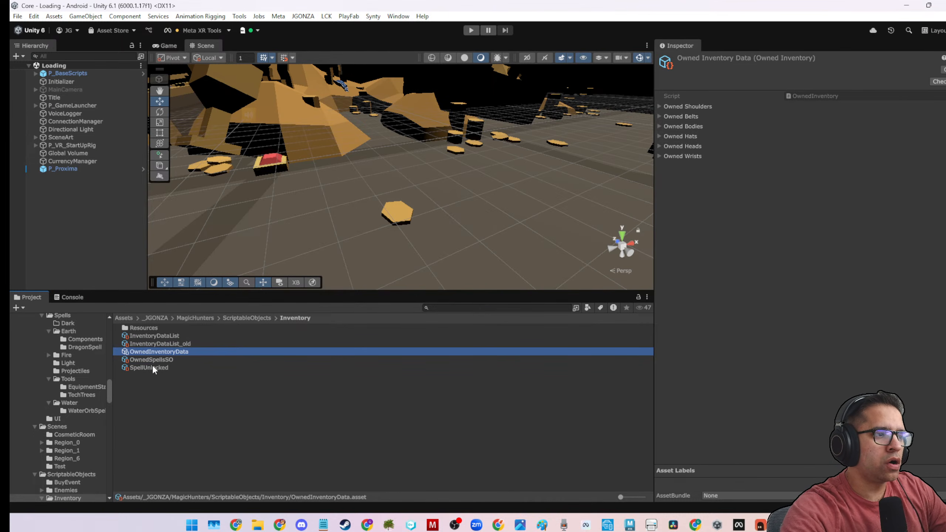
left_click(152, 367)
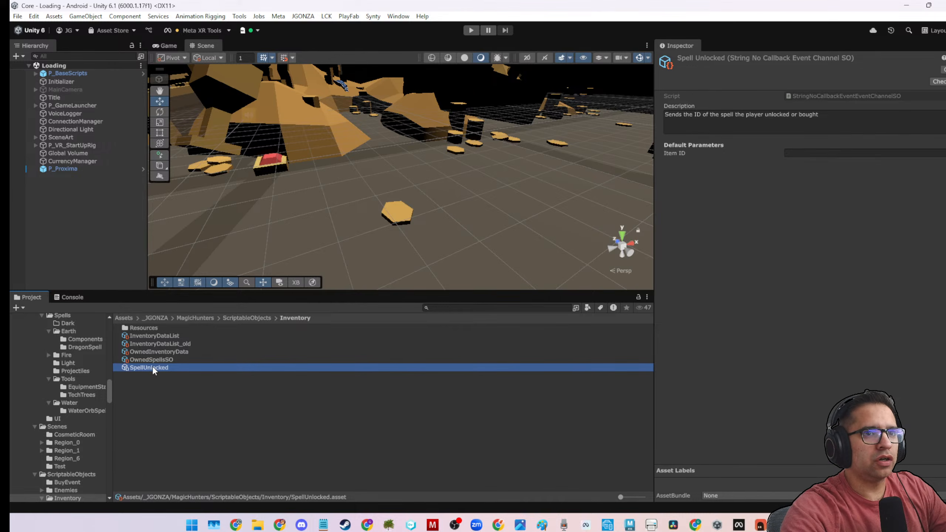
Open the Inventory/Resources/Spells folder and review its spell data assets, ending with DarkBlast.
double_click(144, 328)
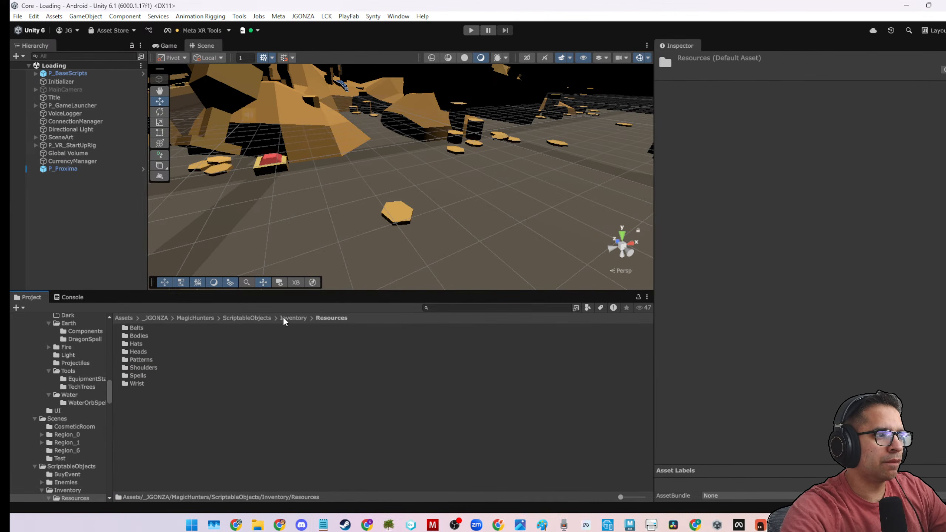
left_click(147, 372)
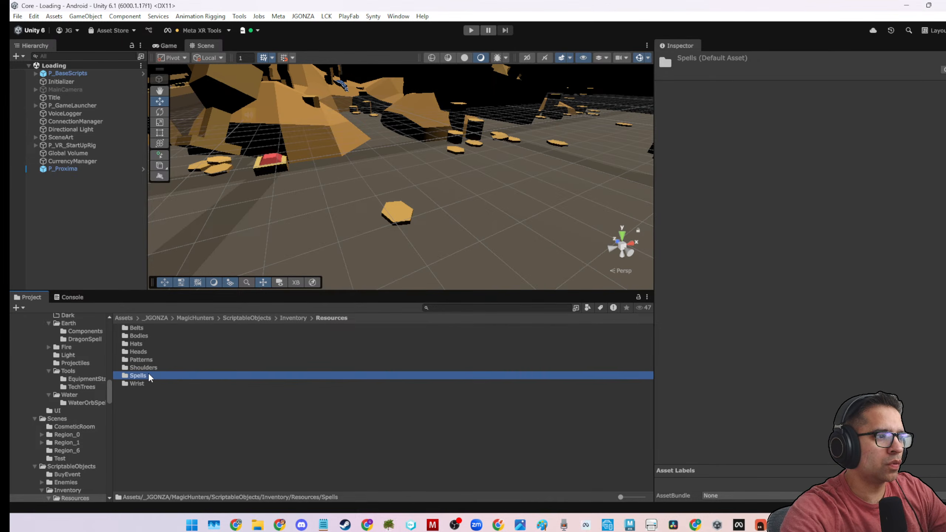
double_click(148, 373)
left_click(151, 327)
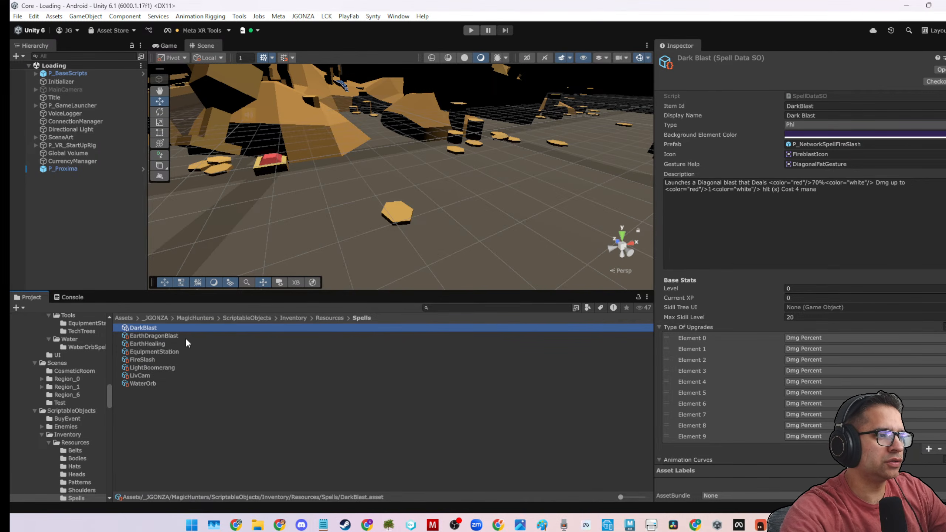
left_click(143, 337)
left_click(143, 351)
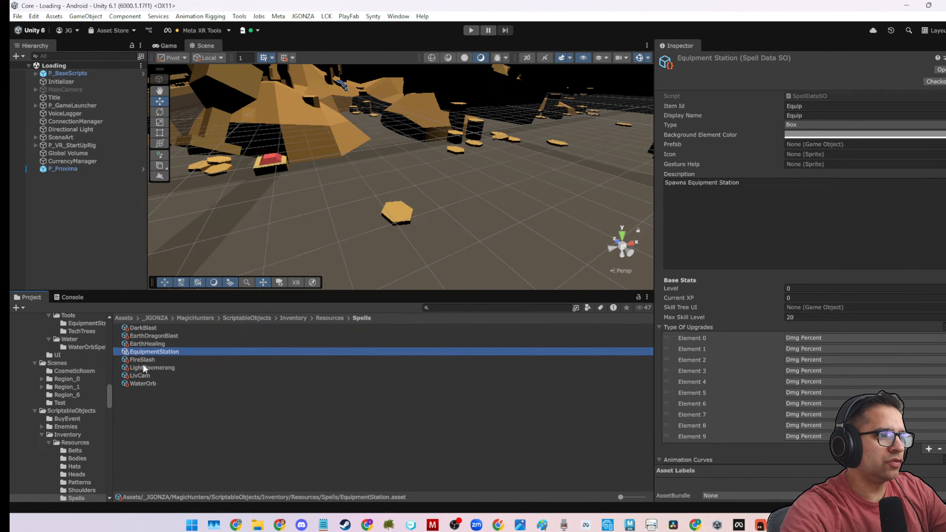
left_click(139, 382)
left_click(135, 335)
left_click(135, 326)
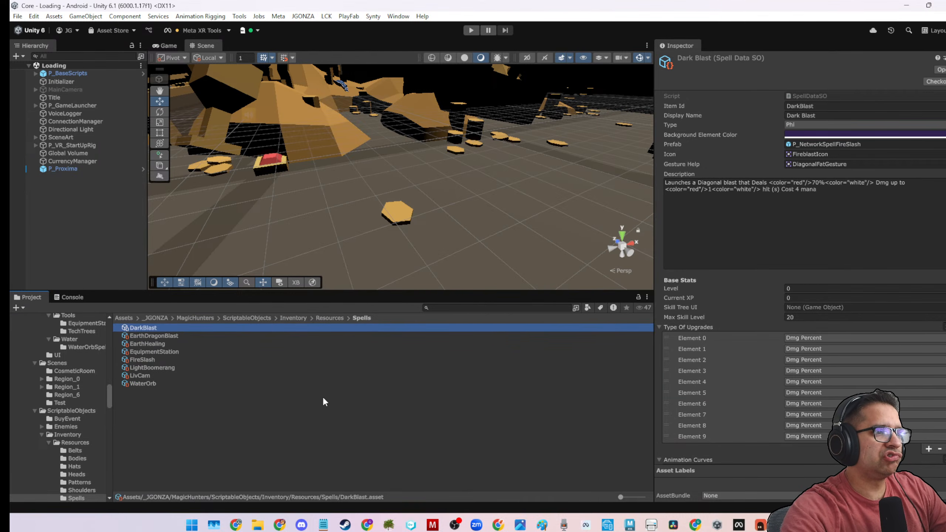
Create a folder named Dark in Inventory/Resources/Spells and move the DarkBlast asset into it.
right_click(222, 414)
mouse_move(261, 117)
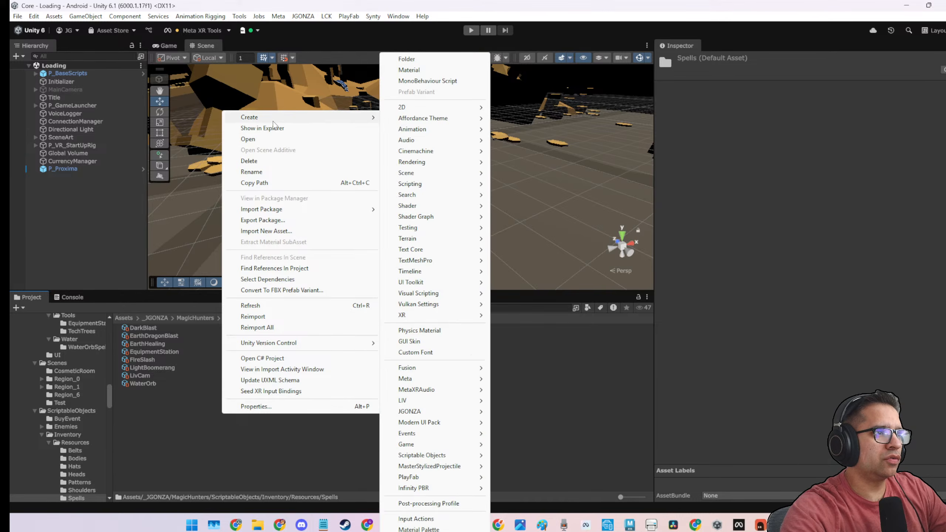
left_click(394, 58)
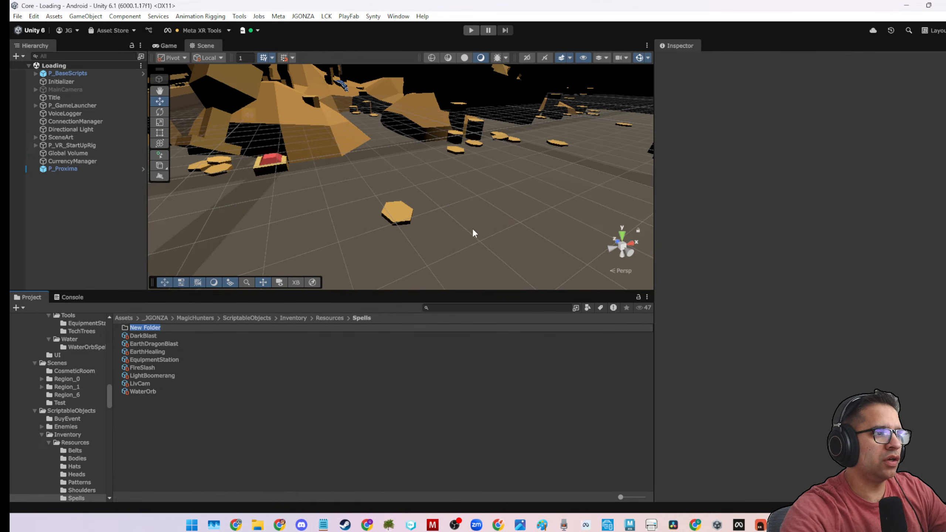
type("Dark")
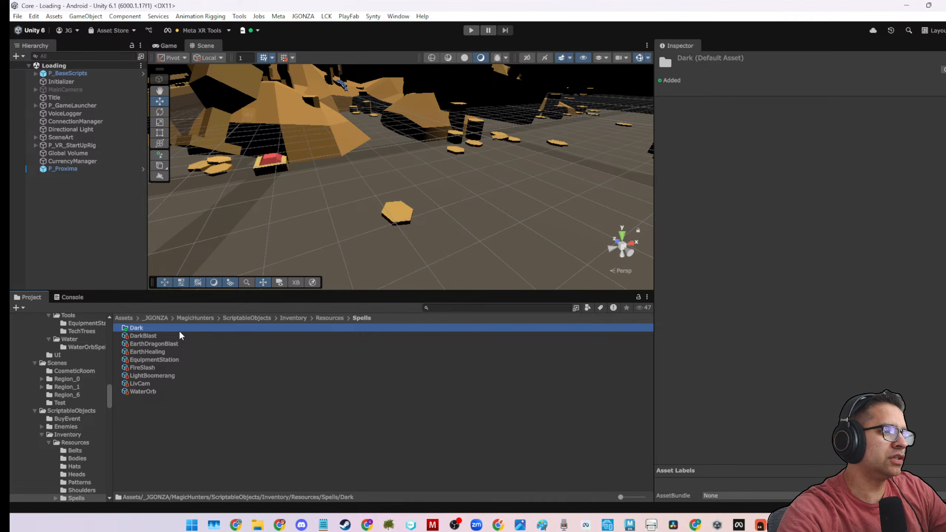
left_click_drag(148, 335, 146, 326)
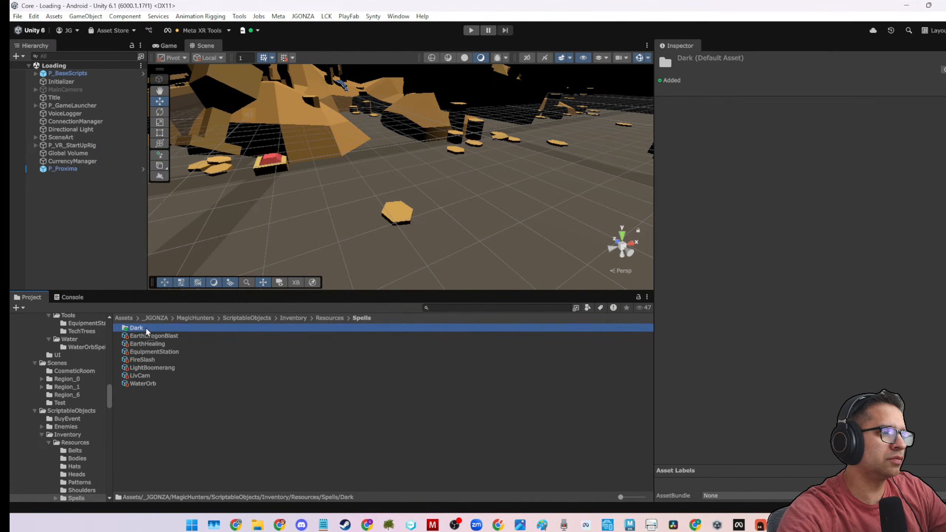
Open the Dark folder, review DarkBlast's available Type options and locate its assigned icon asset in the project.
double_click(144, 326)
left_click(145, 327)
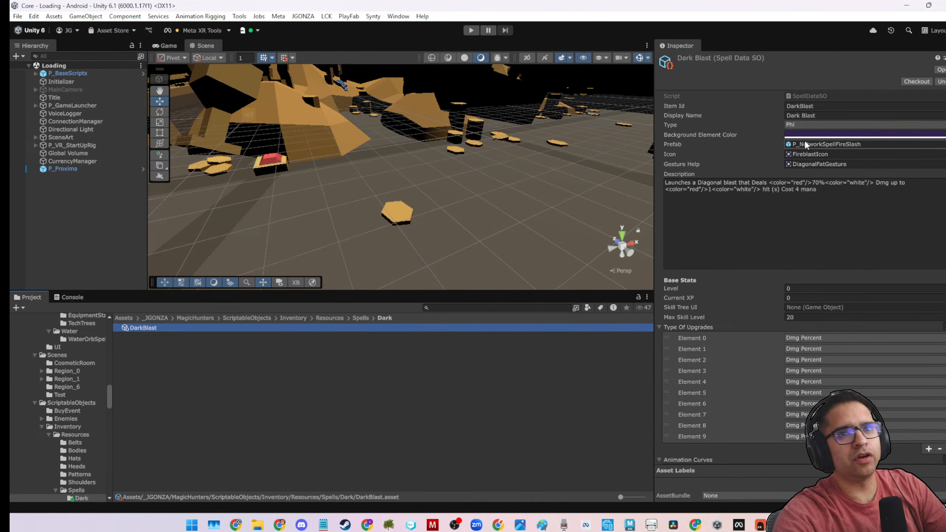
left_click(801, 126)
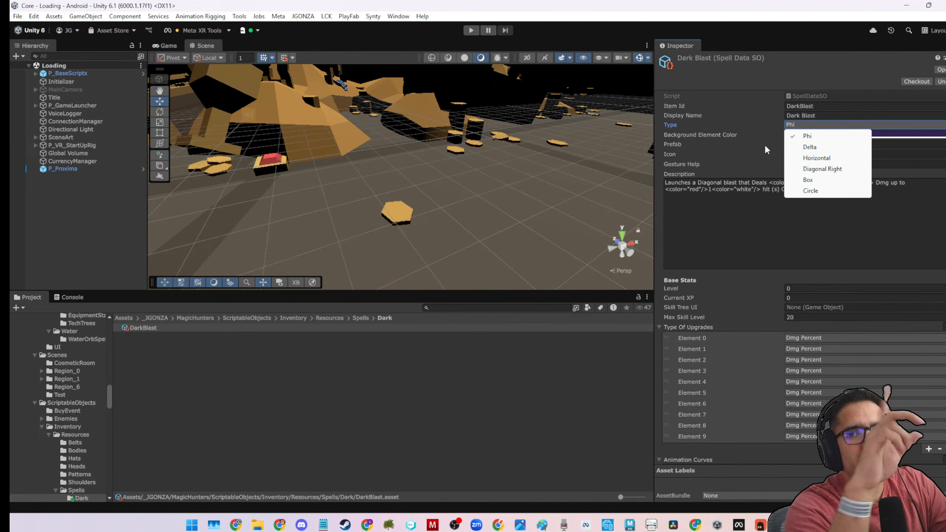
left_click(703, 161)
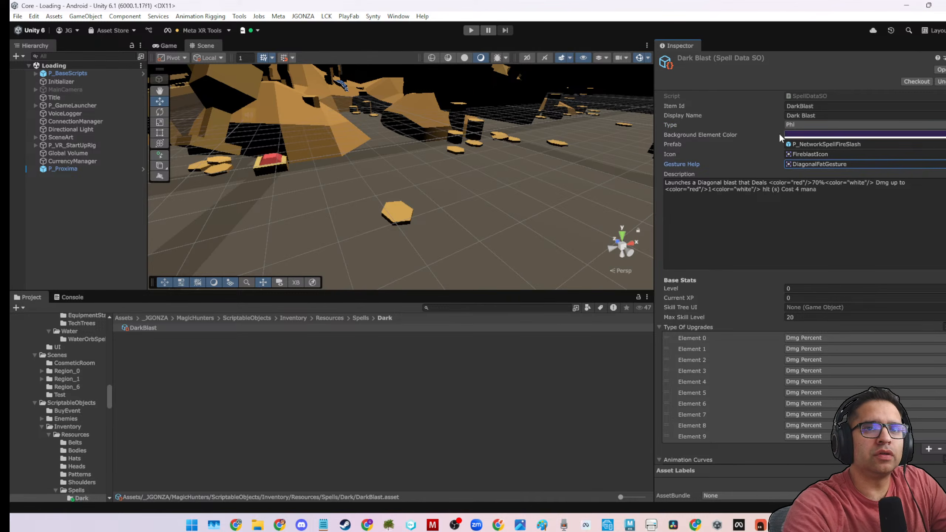
left_click(792, 154)
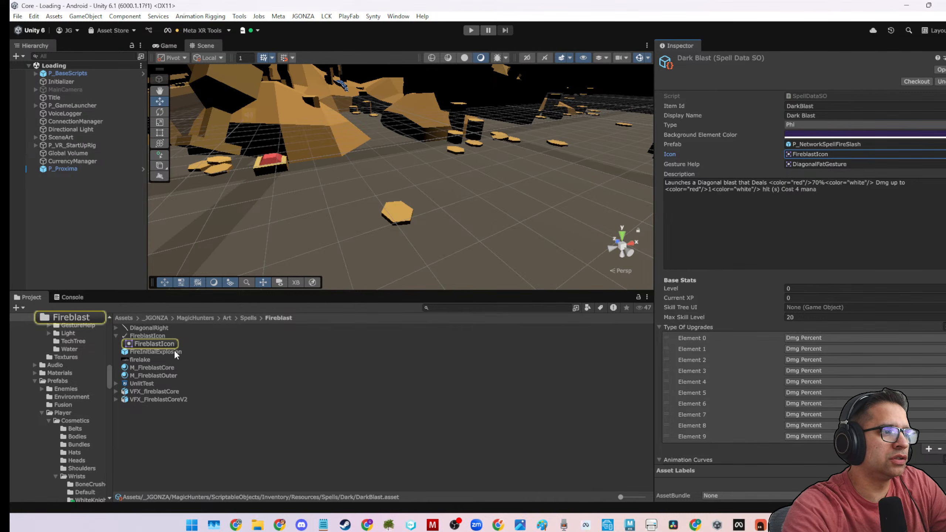
Examine the DiagonalRight and FireblastIcon textures and the M_FireblastOuter and M_FireblastCore materials in the Fireblast folder.
left_click(127, 328)
left_click(126, 336)
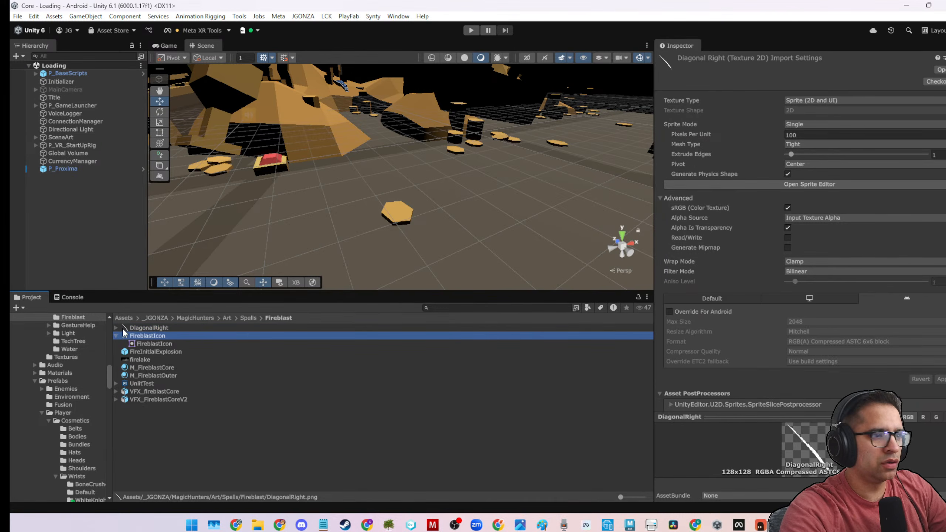
left_click(126, 328)
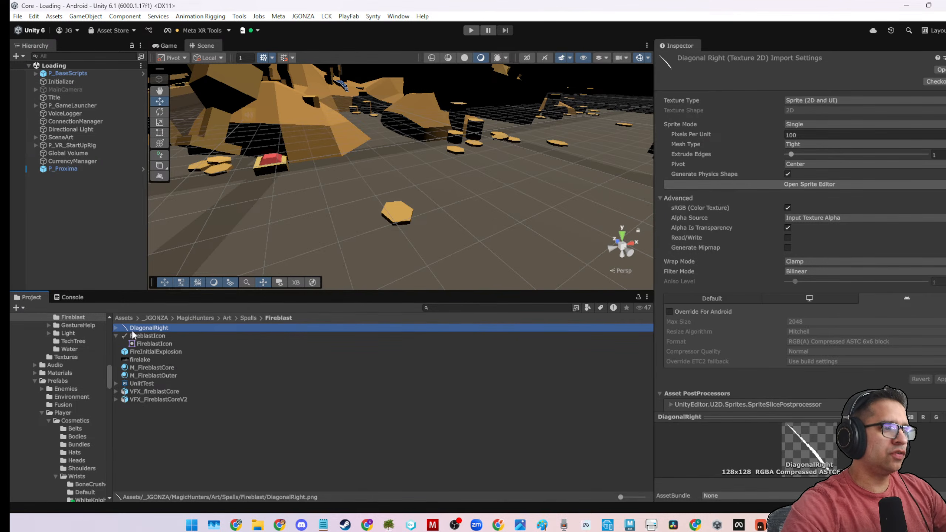
left_click(157, 374)
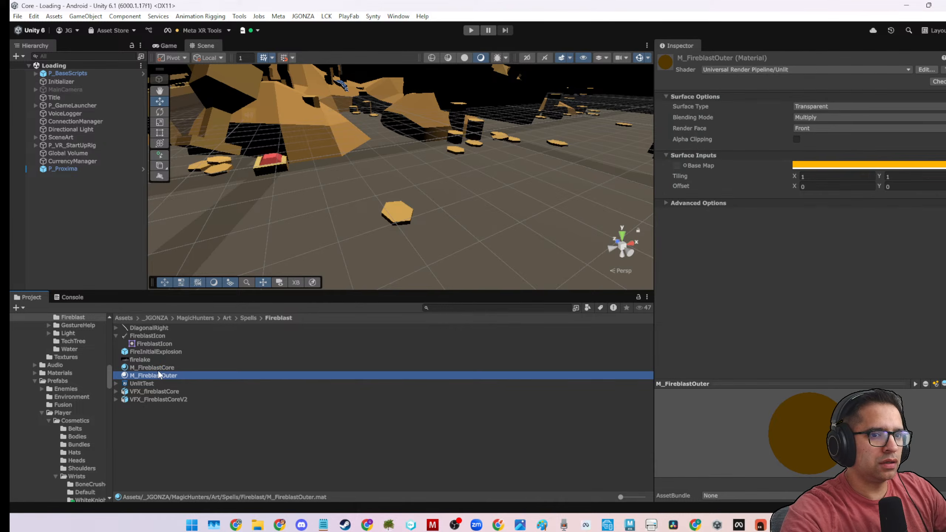
left_click(158, 368)
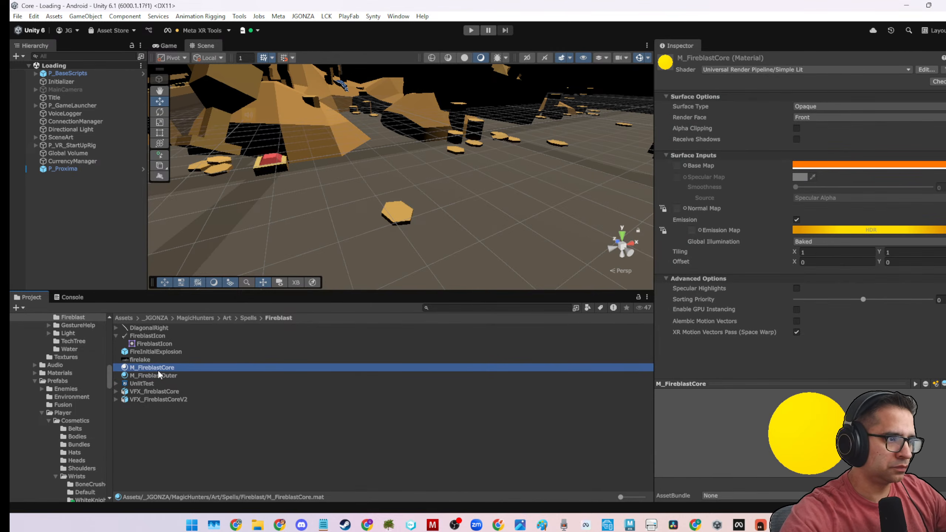
left_click(132, 337)
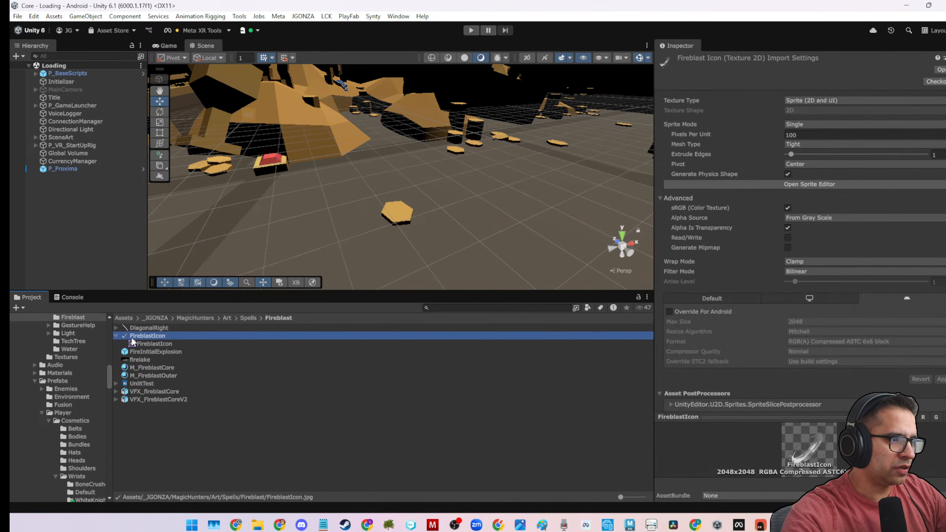
left_click(141, 327)
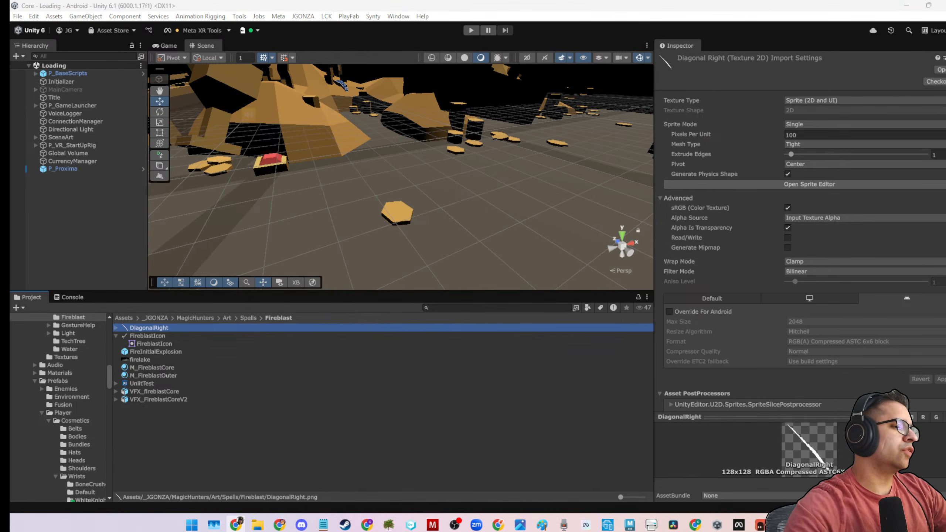
Create a folder named Dark in MagicHunters/Art/Spells and open it.
left_click(247, 318)
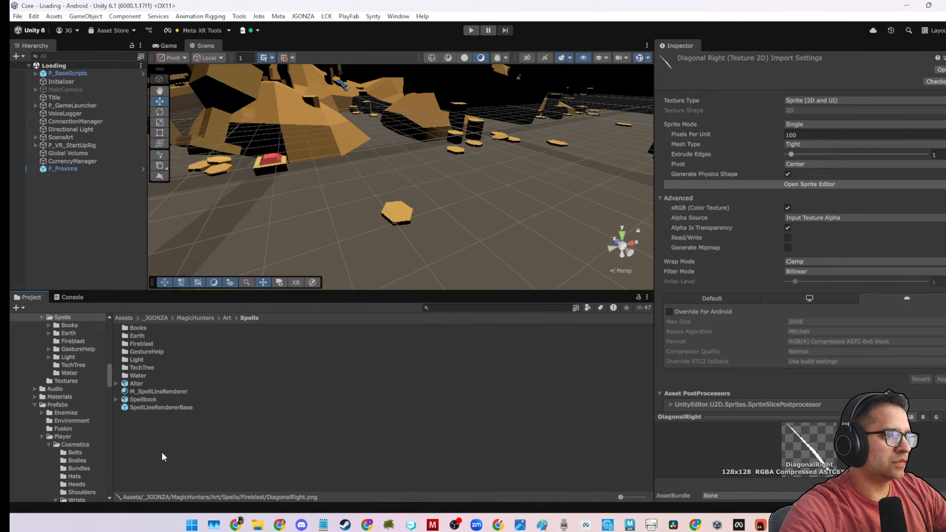
right_click(178, 429)
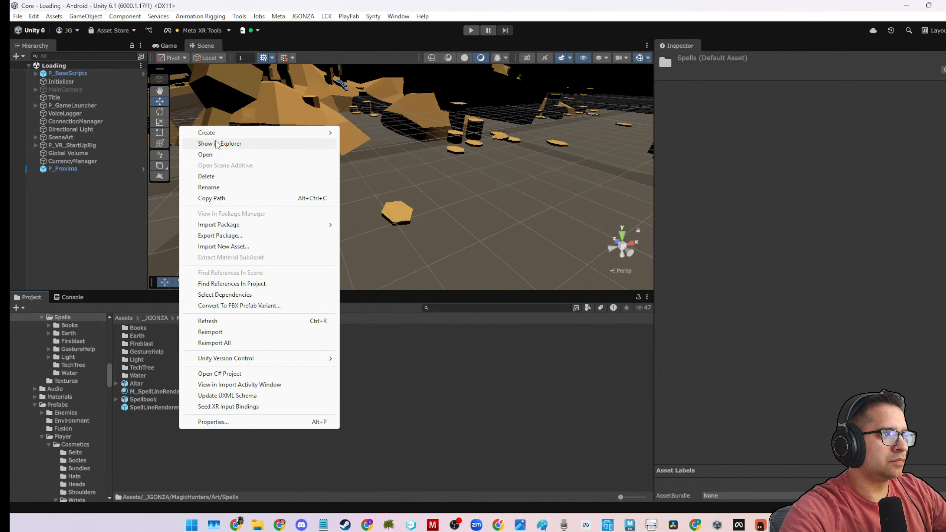
mouse_move(216, 134)
left_click(368, 59)
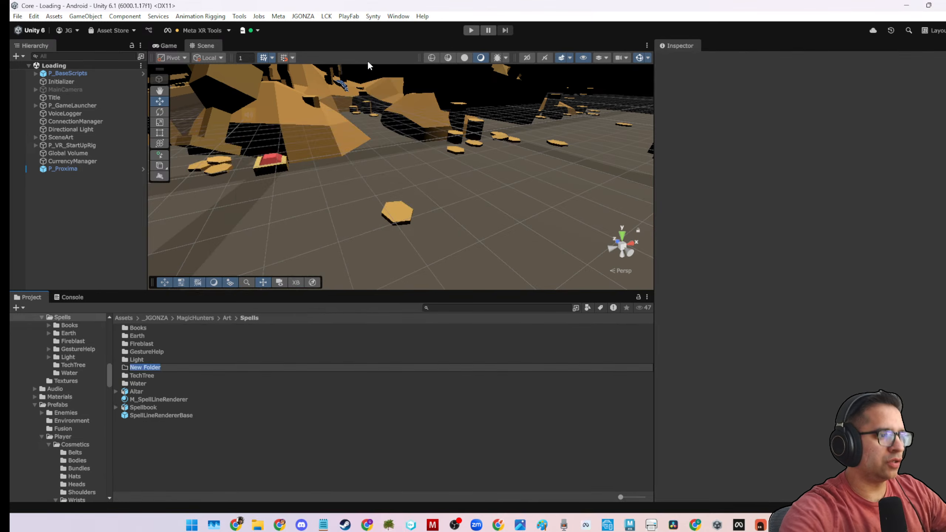
type("Dark")
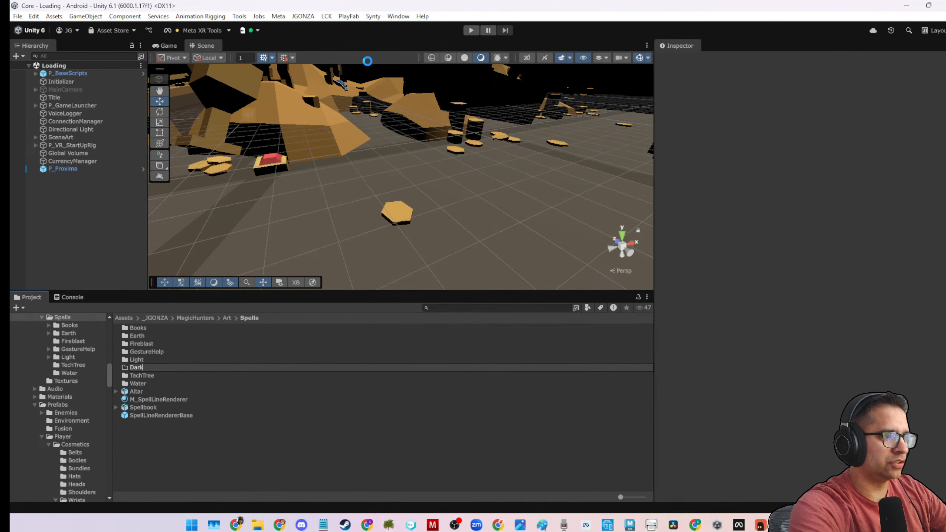
key("Return")
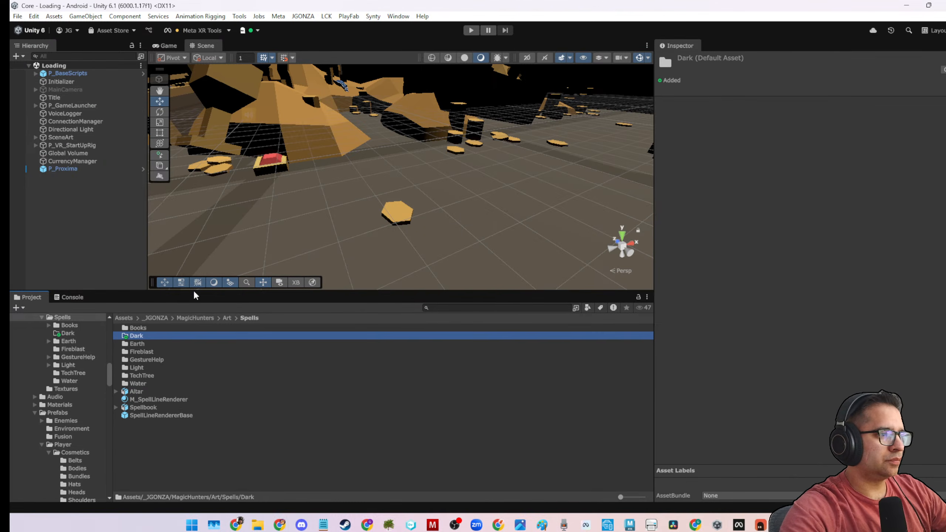
double_click(139, 335)
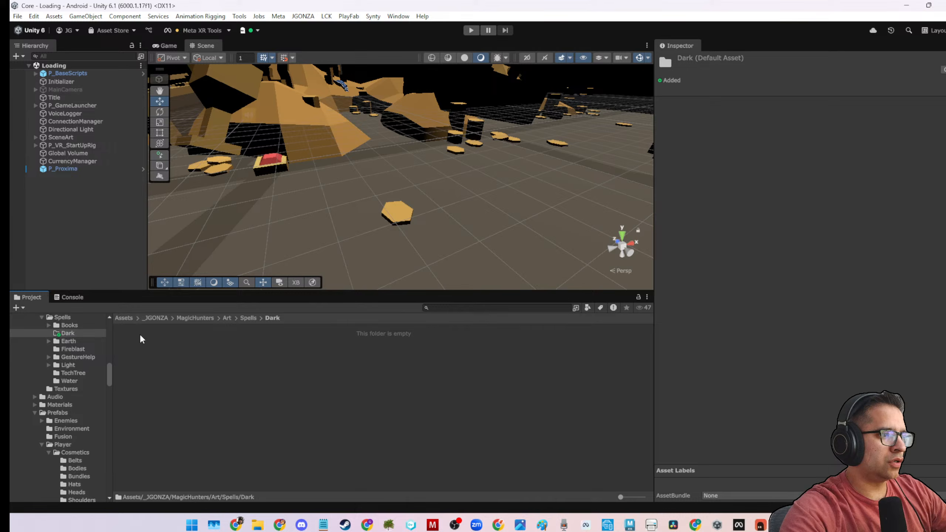
right_click(236, 357)
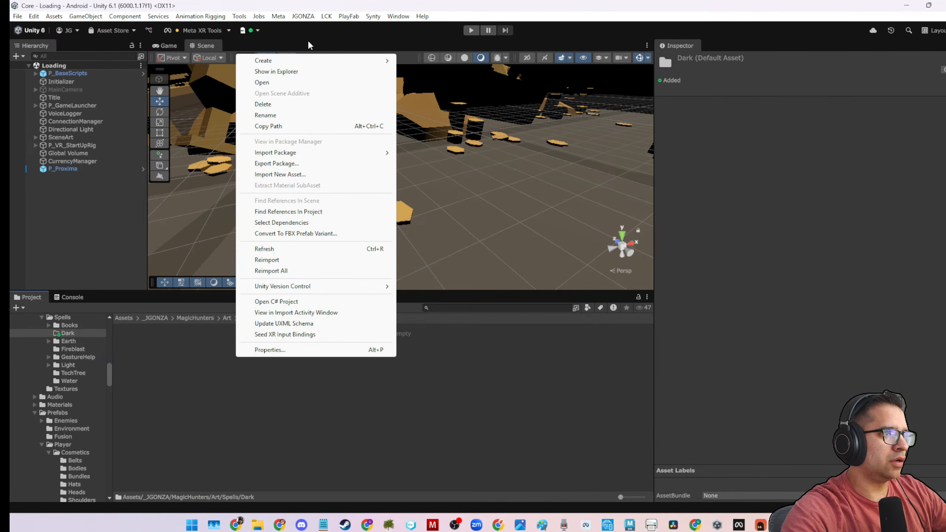
mouse_move(307, 60)
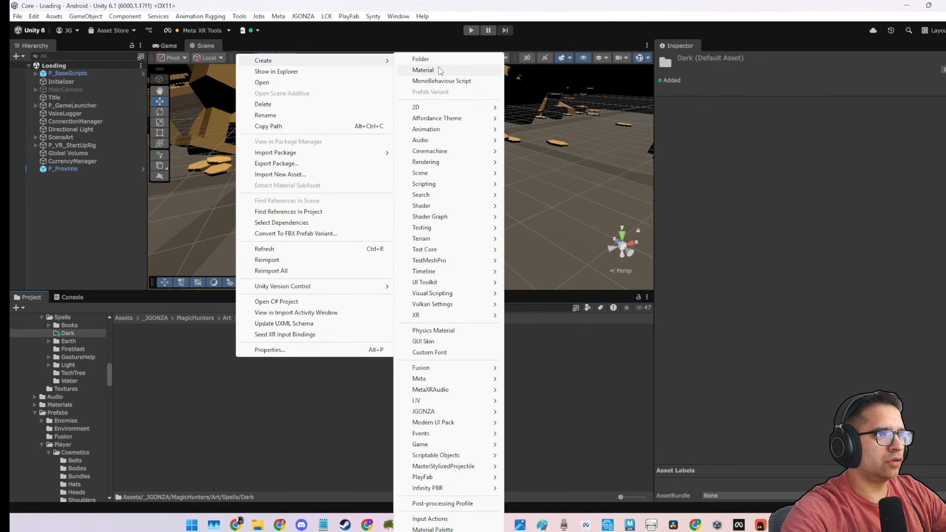
left_click(437, 59)
type("DarkB")
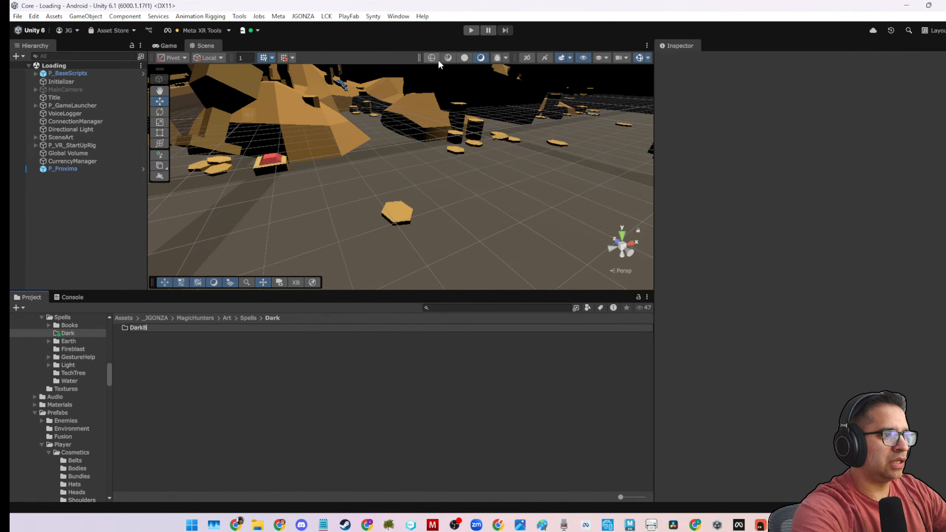
type("las")
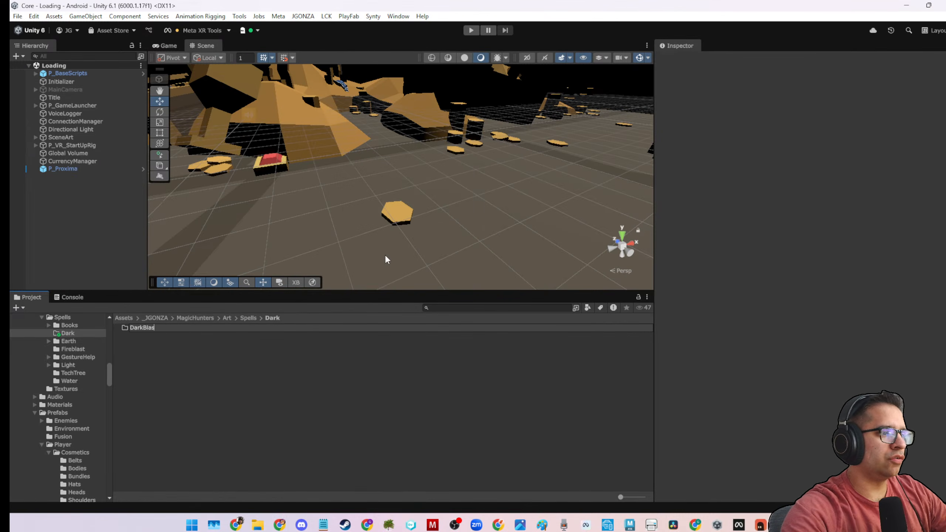
key("Return")
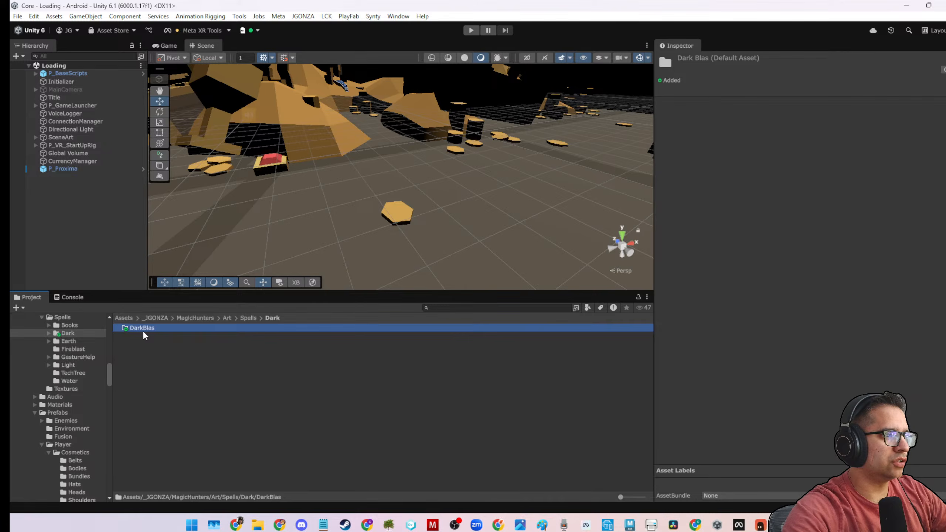
right_click(143, 330)
left_click(194, 78)
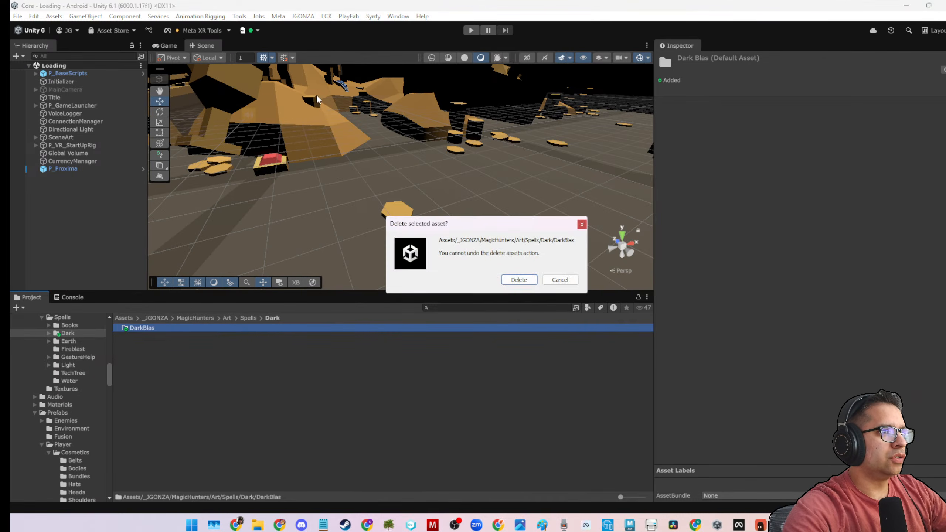
left_click(521, 278)
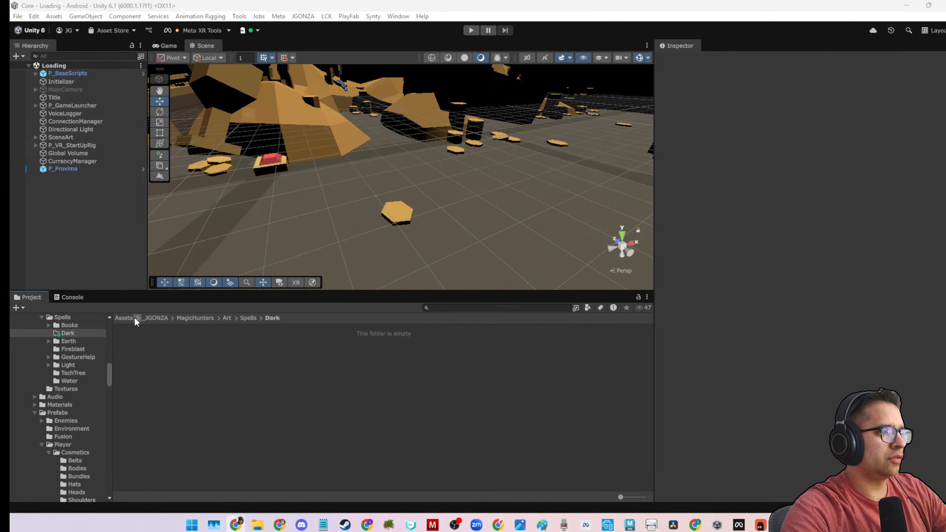
Open the Dark folder in MagicHunters/ScriptableObjects/Inventory/Resources/Spells and select the DarkBlast asset.
left_click(124, 318)
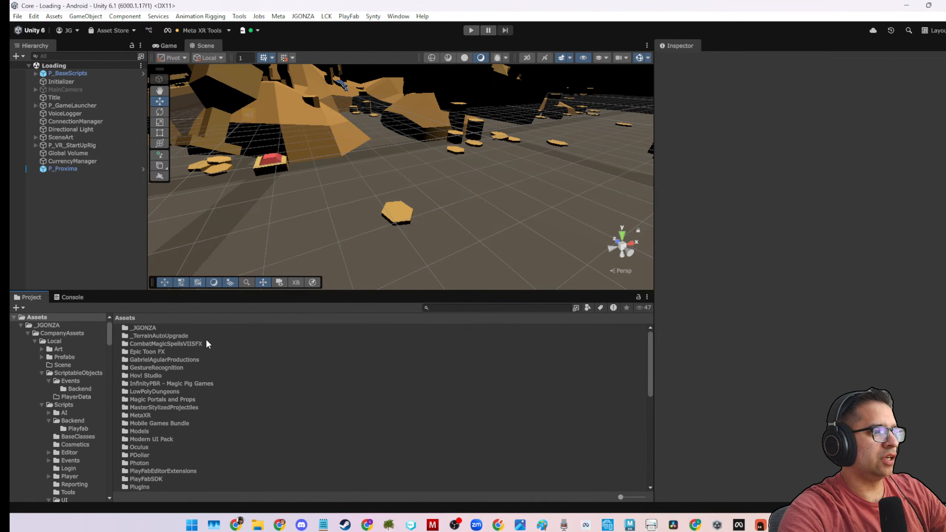
double_click(150, 327)
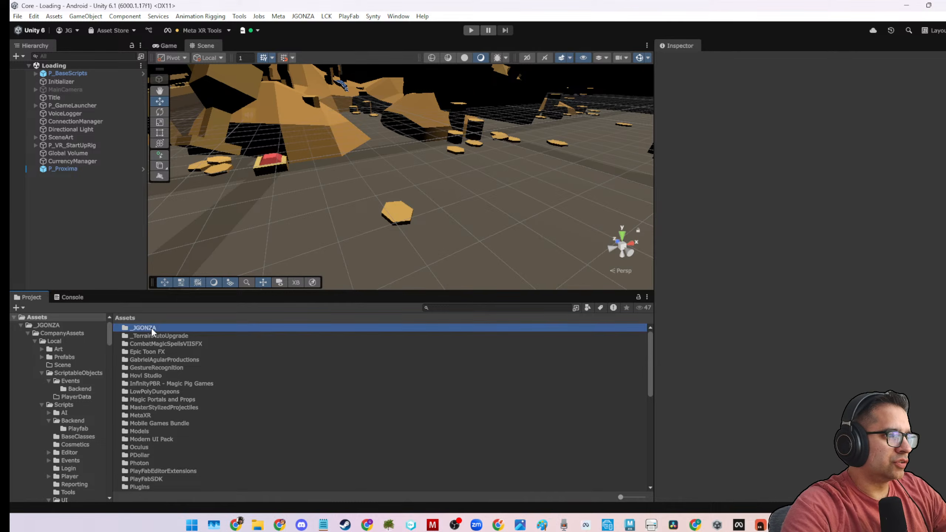
double_click(152, 336)
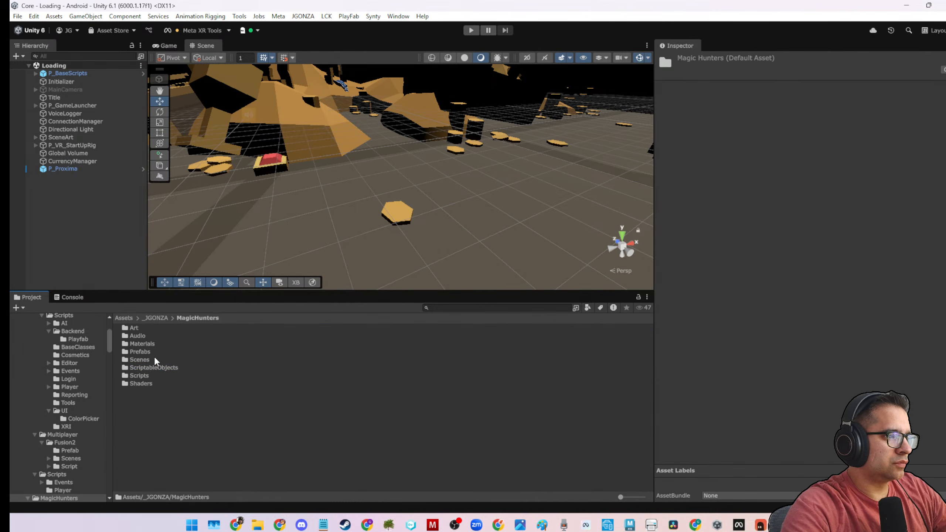
double_click(152, 367)
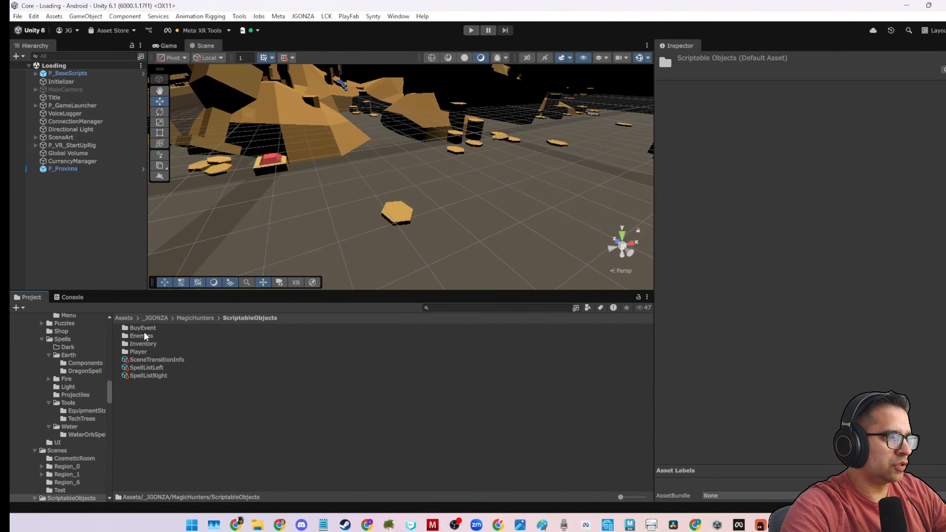
double_click(145, 343)
double_click(144, 328)
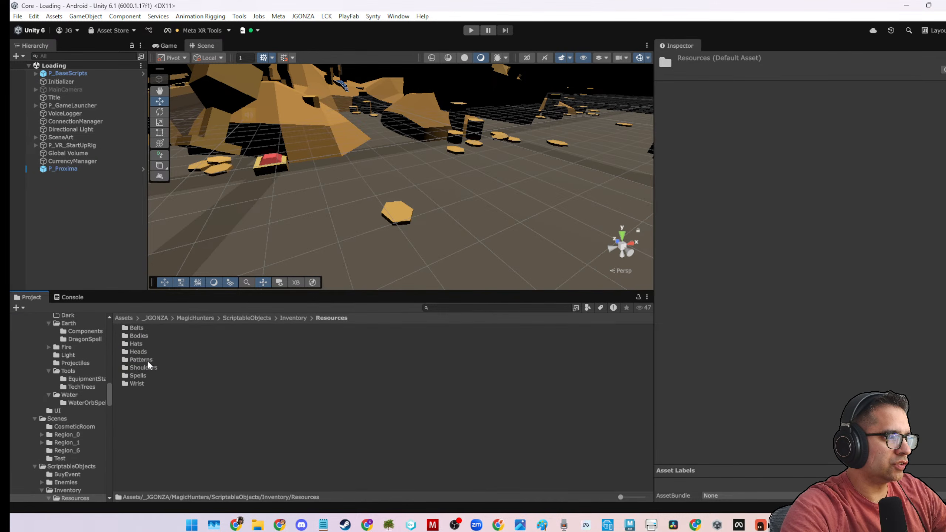
double_click(147, 374)
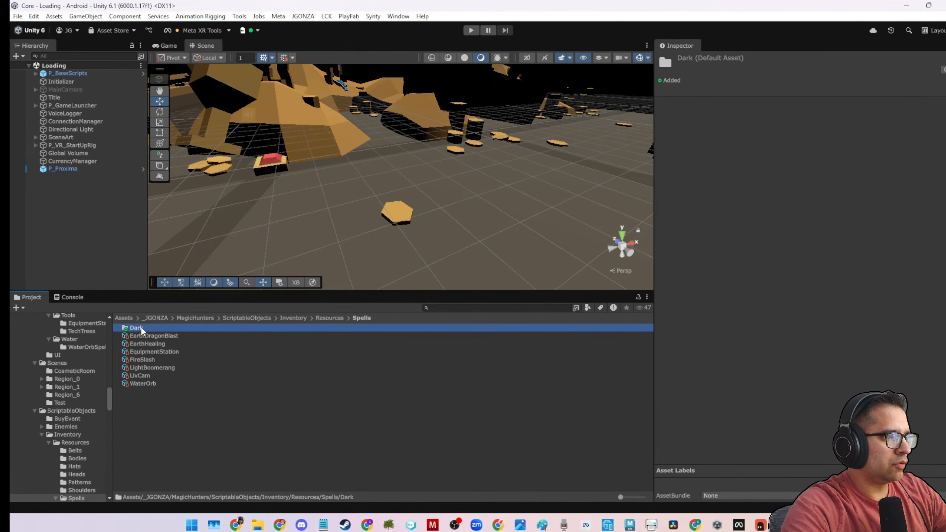
left_click(141, 329)
double_click(141, 327)
left_click(140, 327)
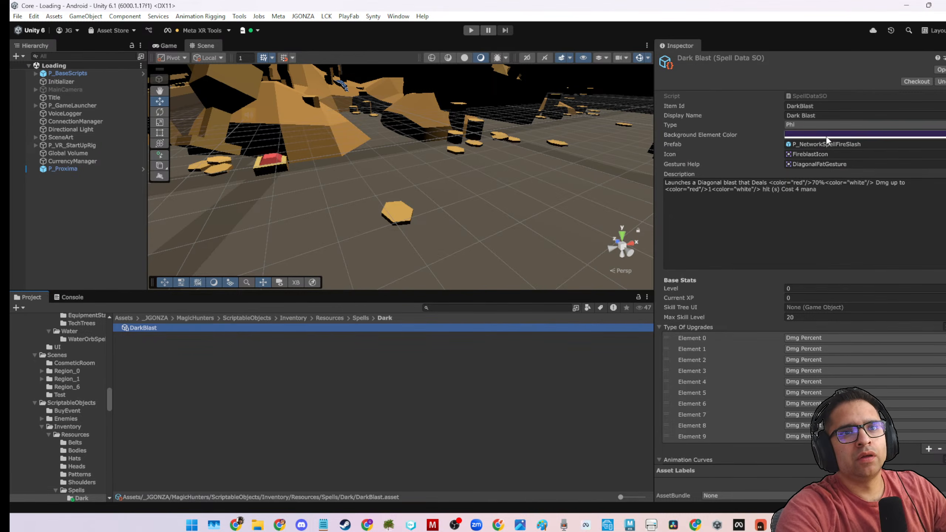
Locate DarkBlast's assigned icon and gesture sprites in the project, and assign PhiV2 as its Gesture Help image.
left_click(813, 154)
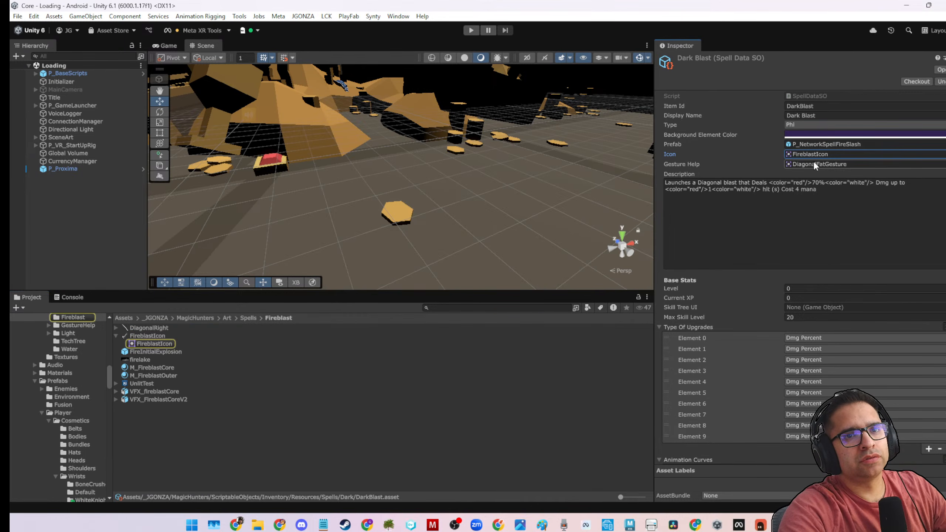
left_click(815, 164)
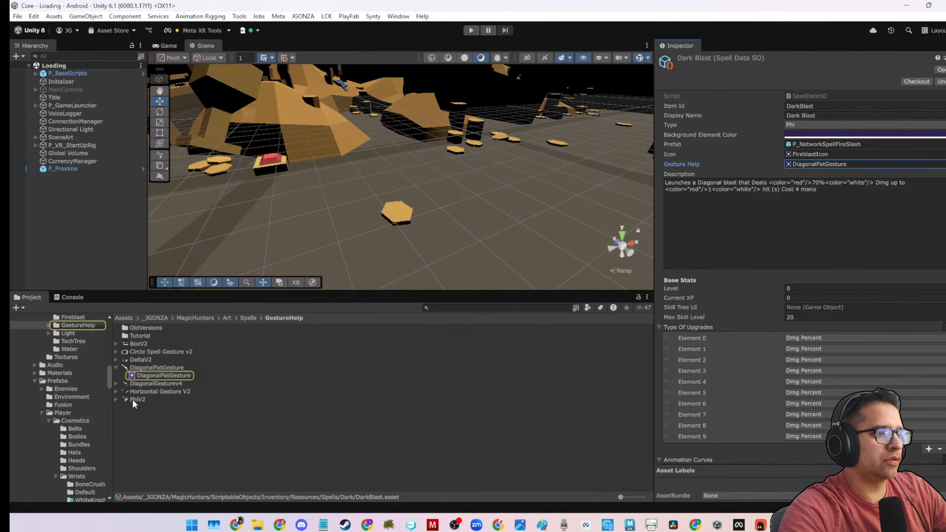
left_click_drag(132, 400, 816, 164)
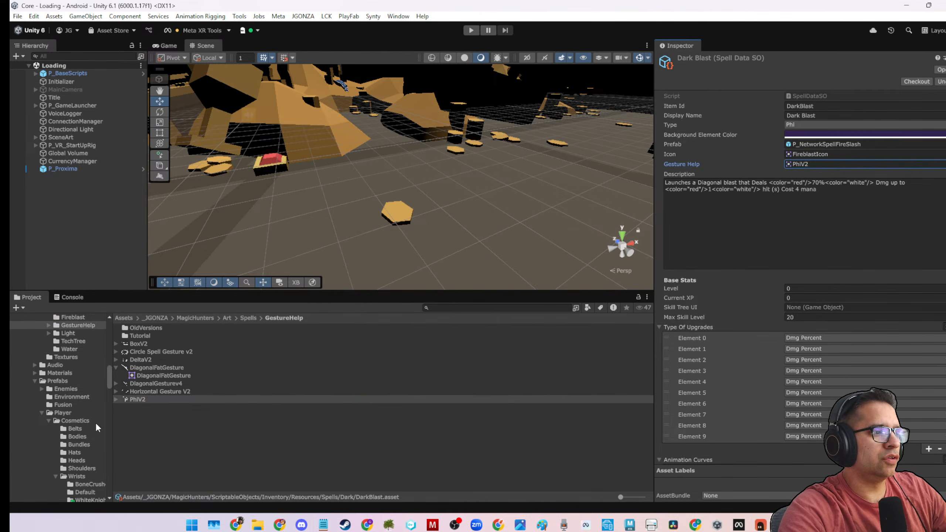
Examine the PhiV2 gesture image at full size and look through the Tutorial subfolder of GestureHelp.
left_click(129, 401)
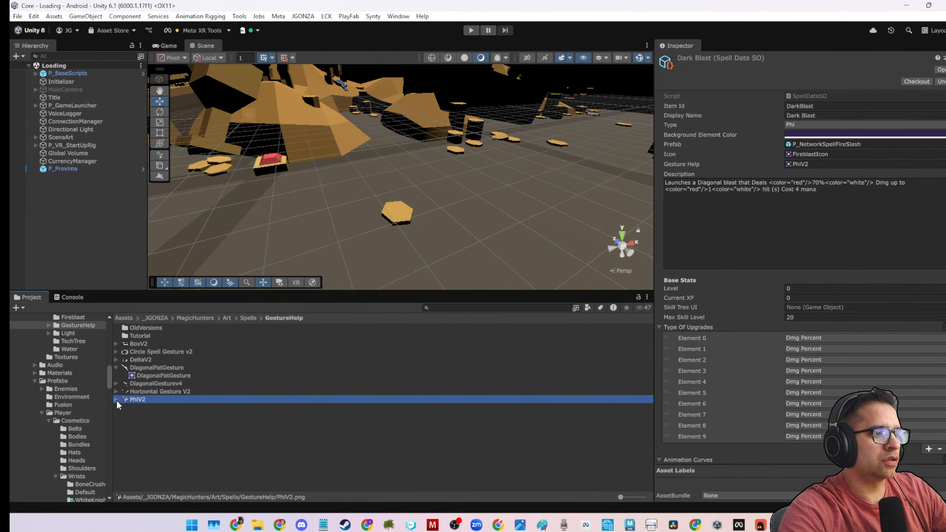
double_click(133, 400)
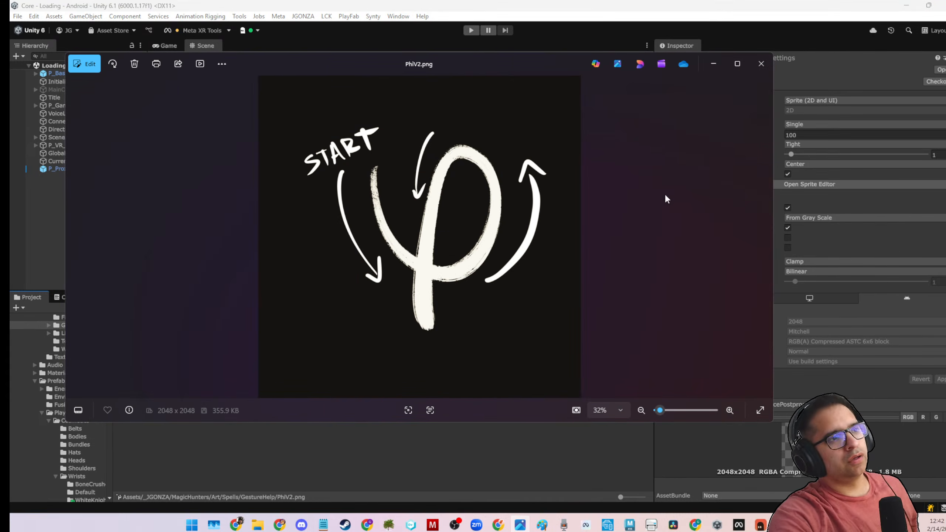
left_click(761, 64)
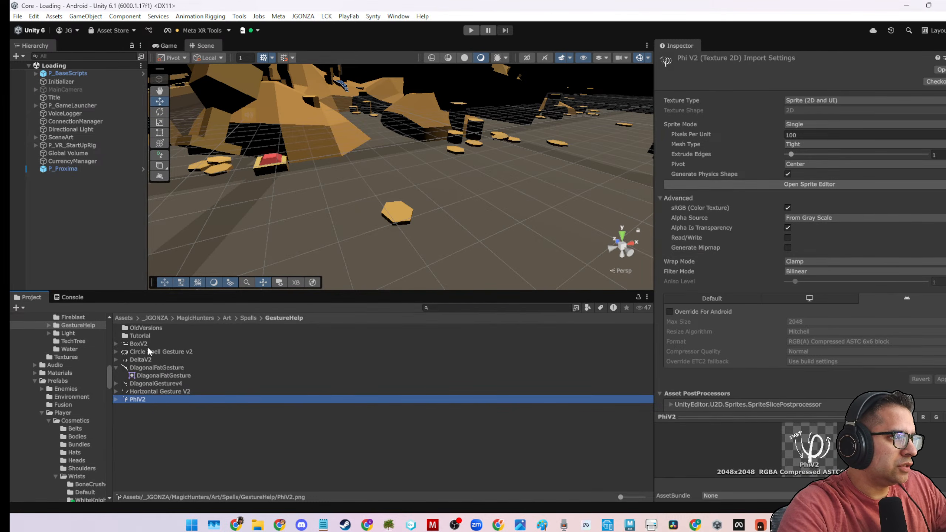
double_click(152, 335)
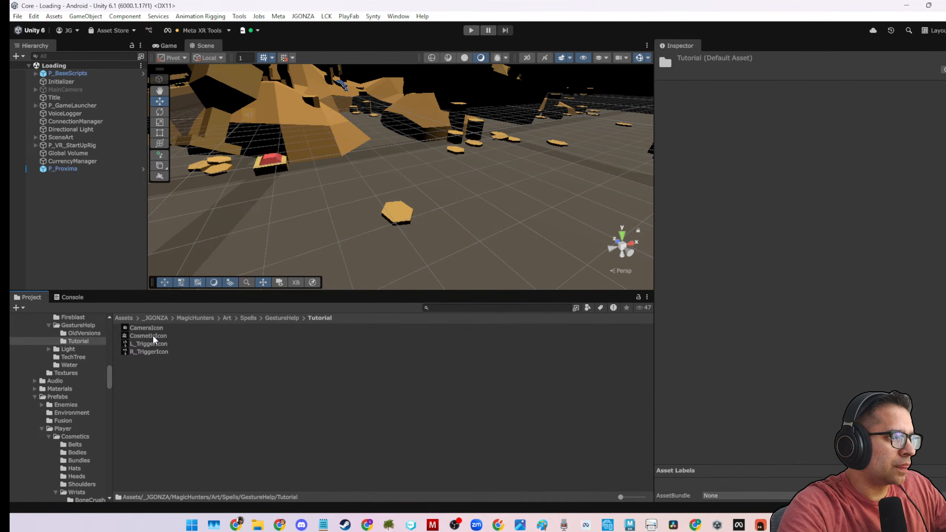
right_click(256, 320)
left_click(272, 317)
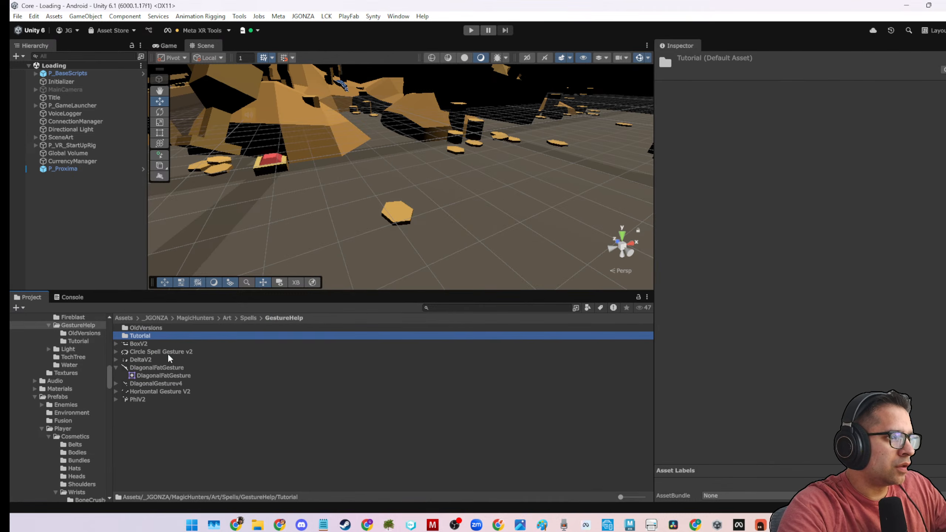
left_click(173, 436)
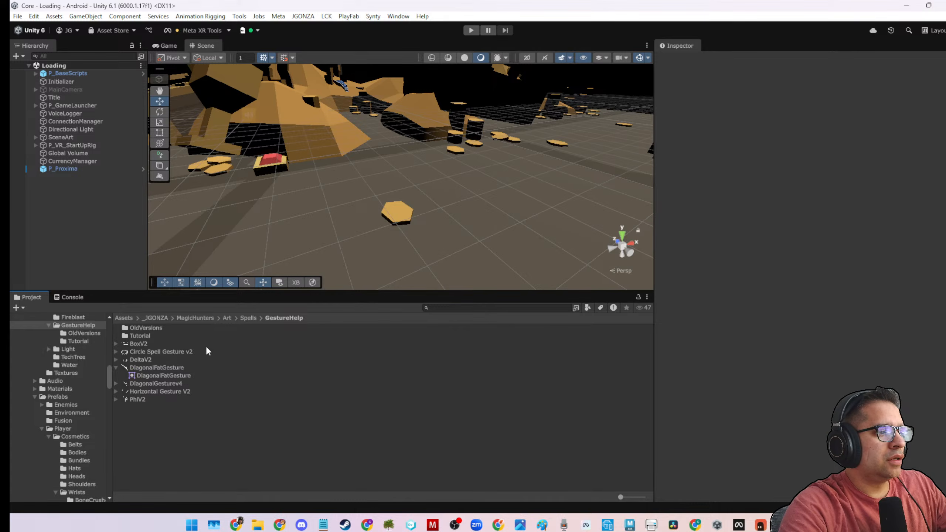
Return to ScriptableObjects/Inventory/Resources/Spells/Dark and reselect the DarkBlast asset for editing.
left_click(195, 318)
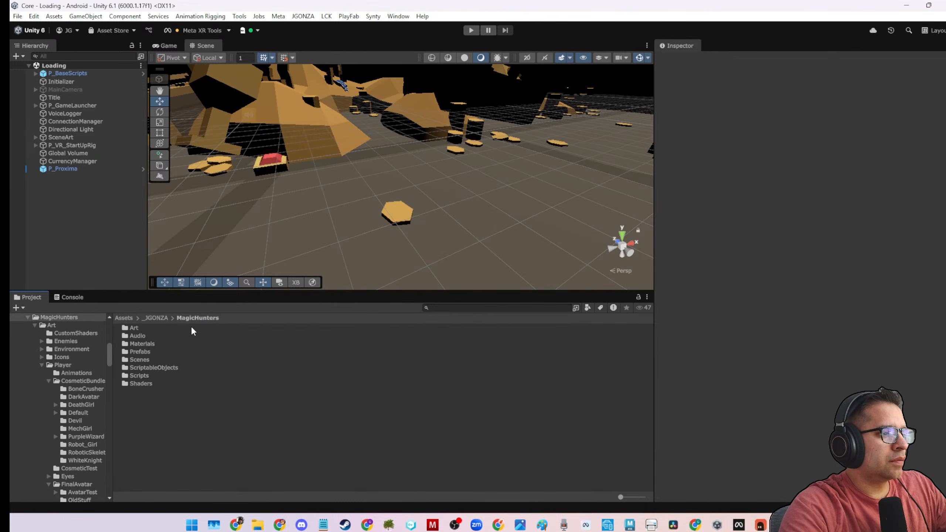
double_click(143, 368)
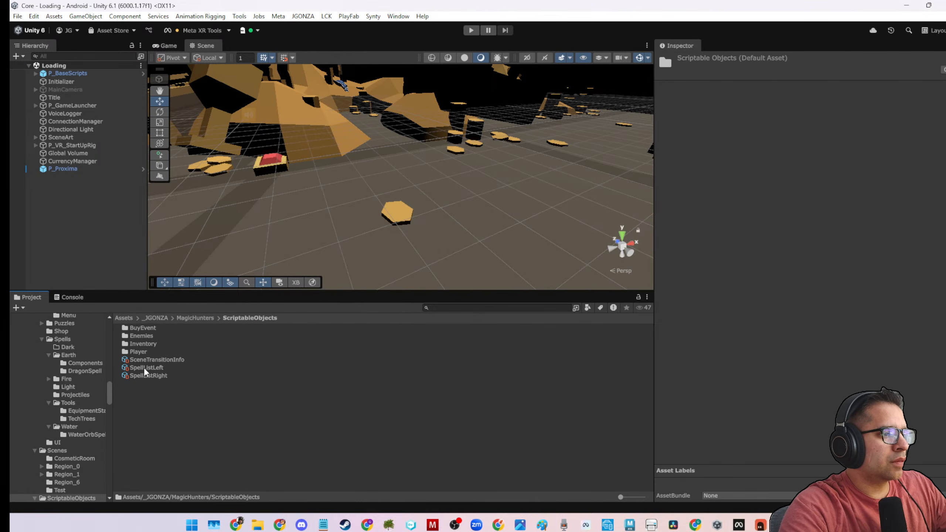
left_click(152, 344)
double_click(151, 344)
double_click(155, 330)
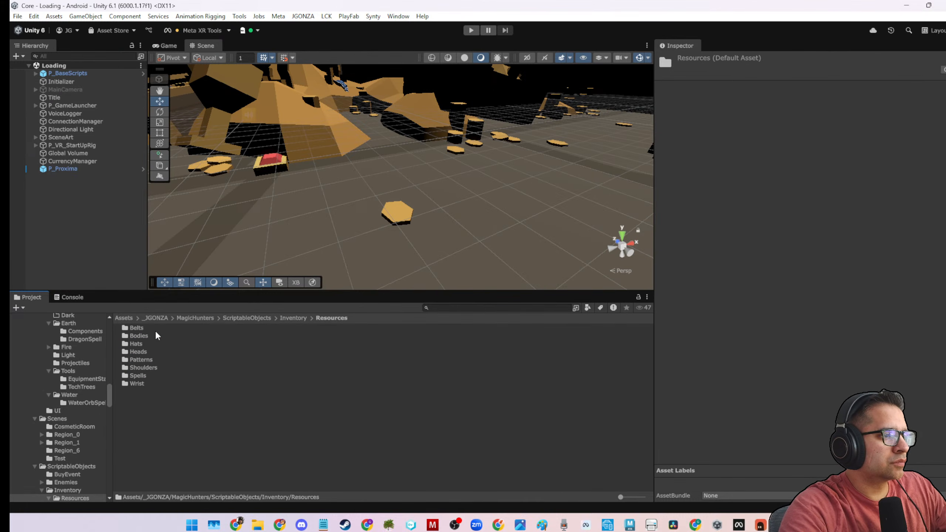
double_click(148, 375)
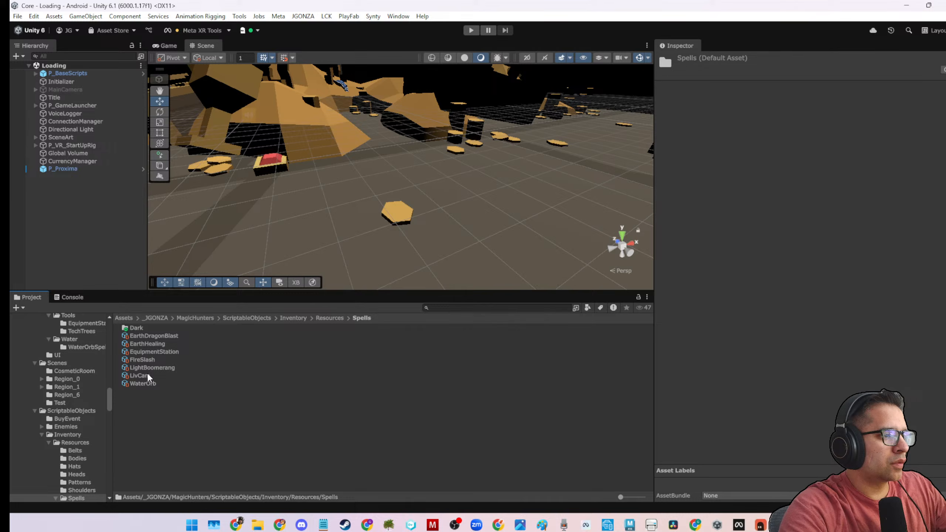
double_click(148, 328)
left_click(148, 328)
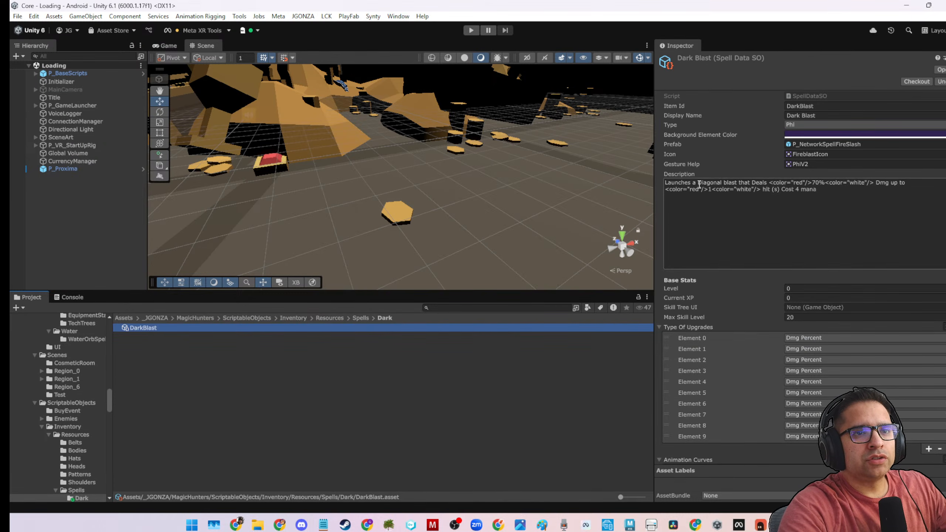
Reword DarkBlast's description to begin "Launches a dark blast that deals" and set its damage percentage to 50%.
left_click_drag(698, 182, 767, 182)
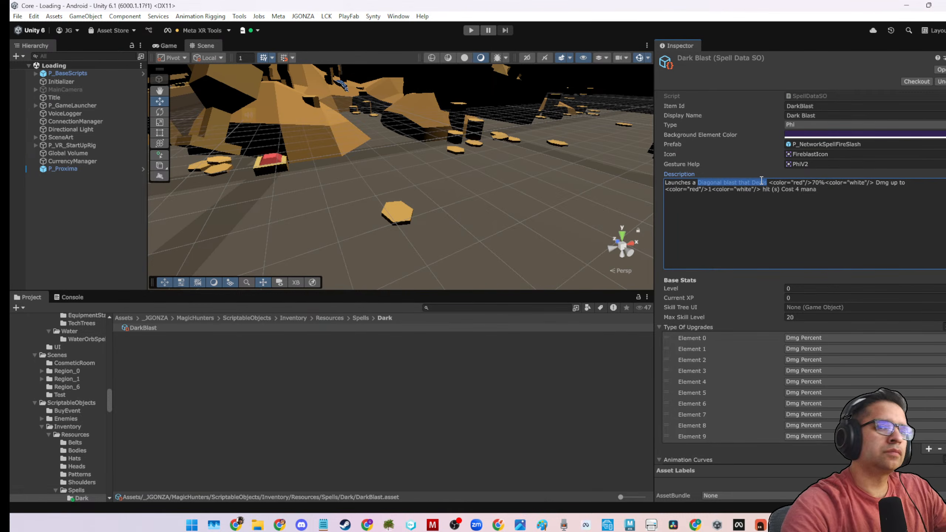
type("Area")
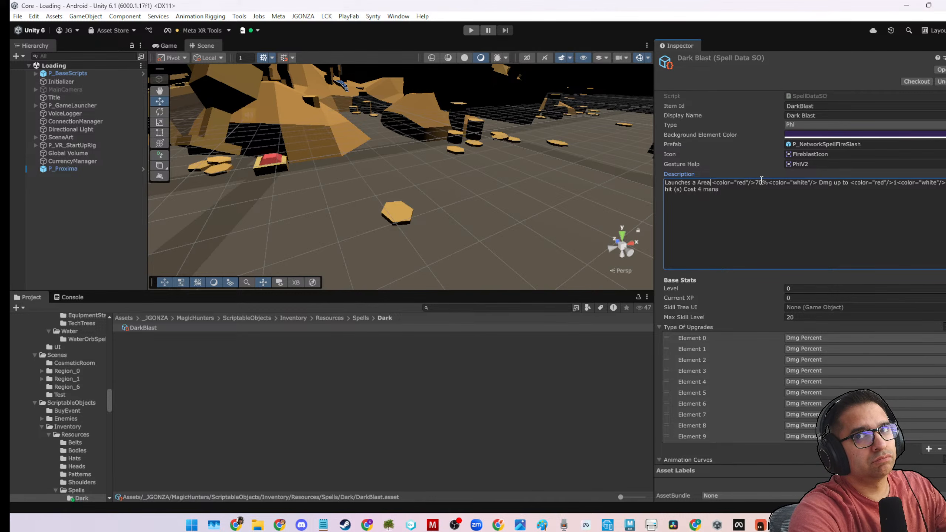
key("BackSpace")
key("BackSpace")
key("BackSpace")
key("BackSpace")
type("dar")
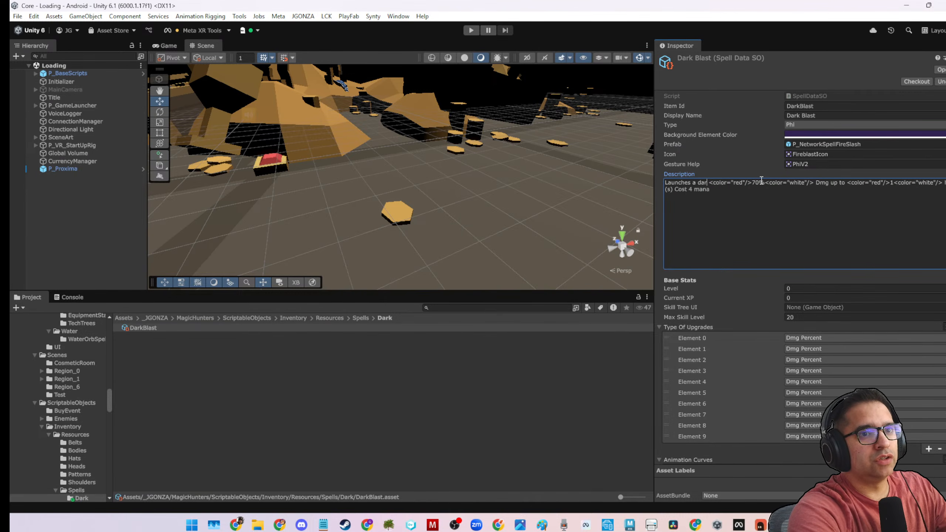
type("k blast")
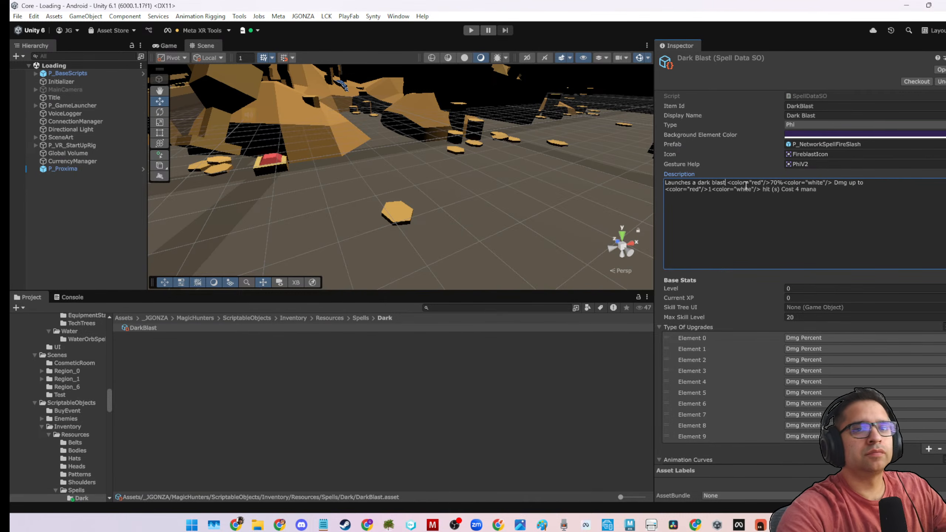
type(" th")
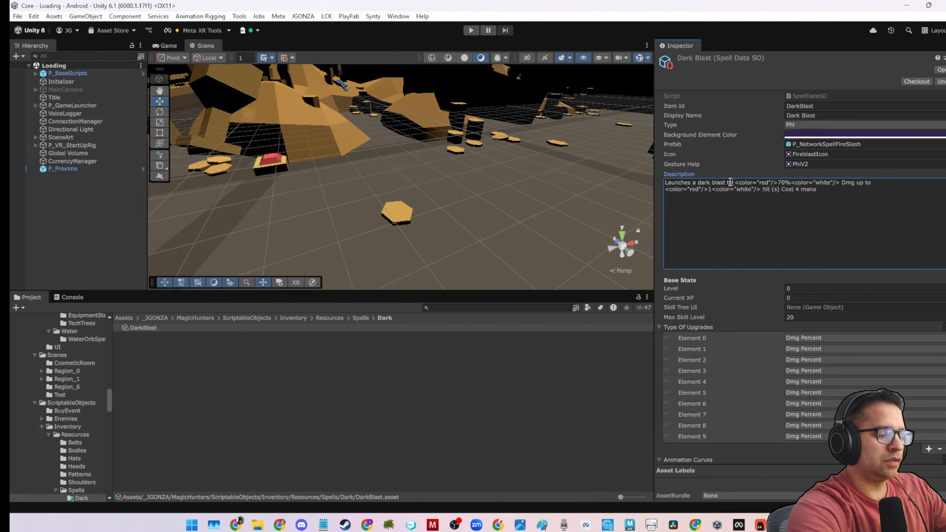
type("at deals")
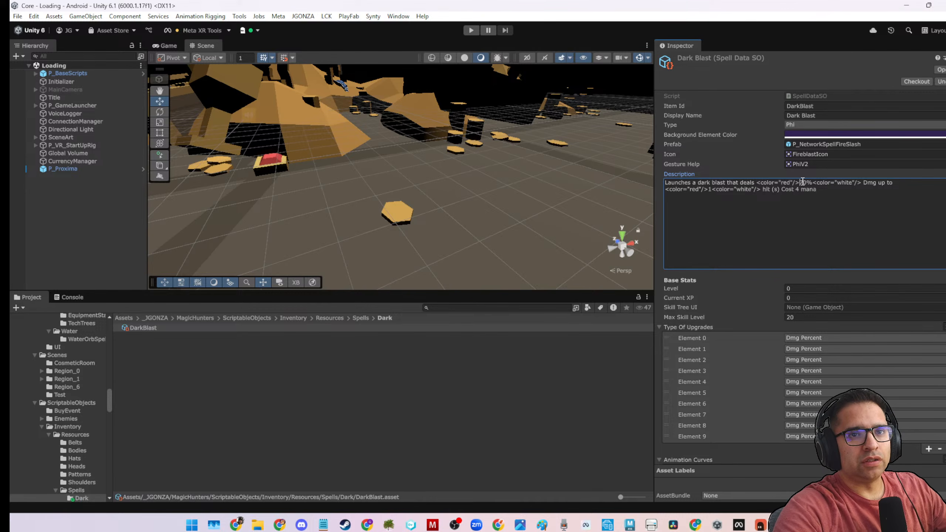
left_click_drag(803, 182, 803, 185)
type("5")
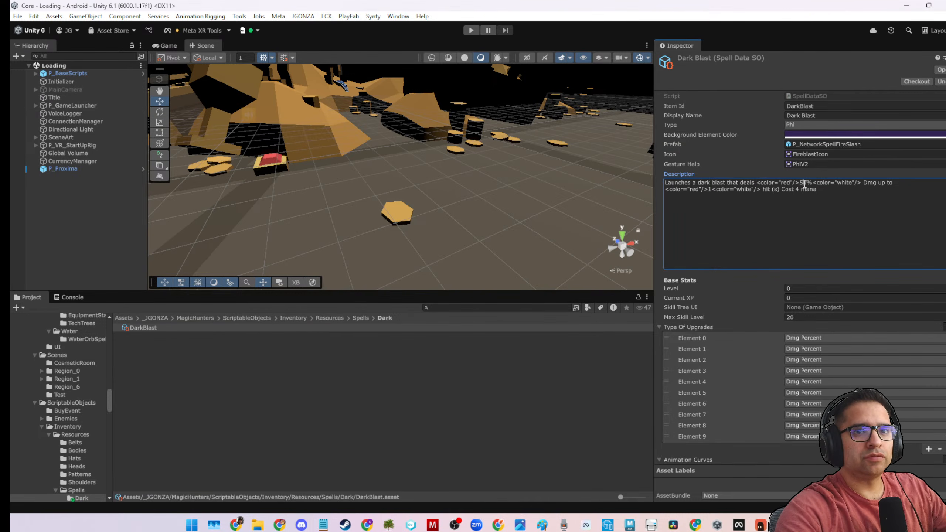
Change the color tag before DarkBlast's 50% damage to purple and cut the description off after "Dmg", removing the hit count and mana cost.
left_click_drag(837, 183, 853, 184)
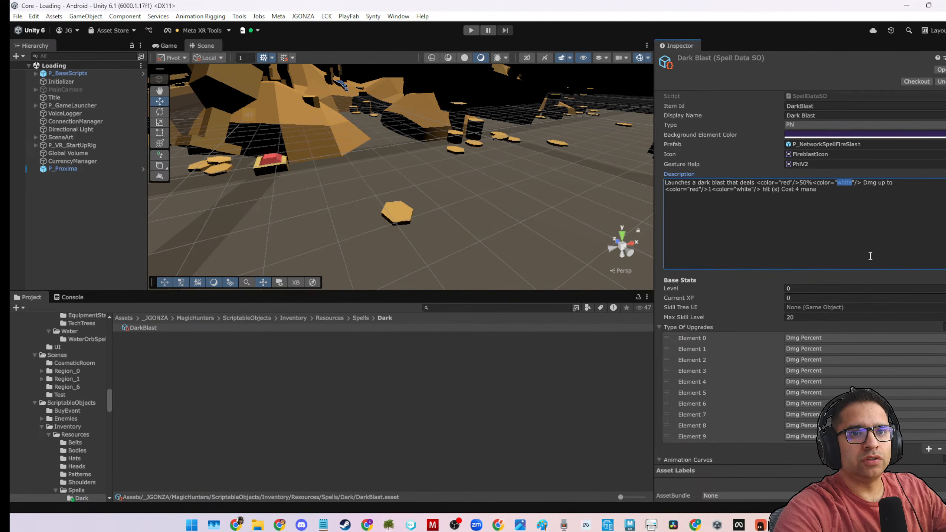
left_click_drag(781, 183, 789, 182)
type("purple")
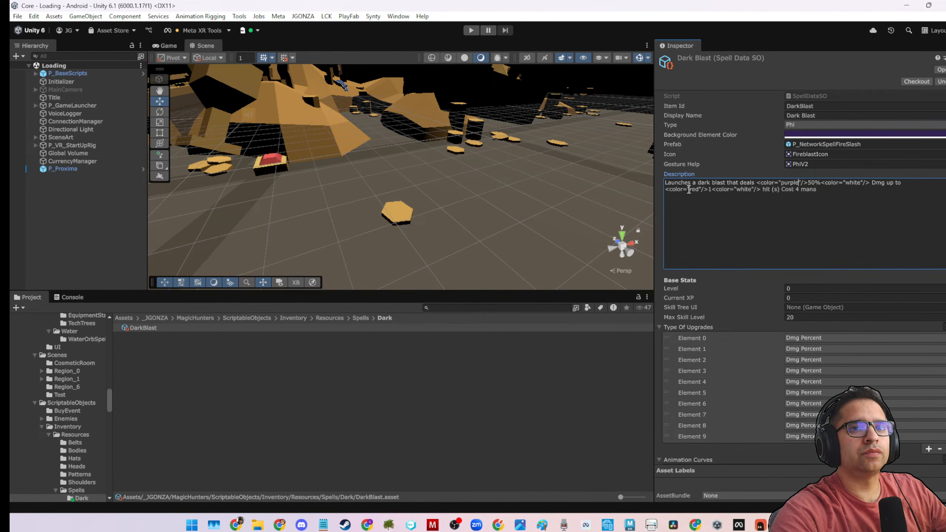
mouse_move(885, 191)
left_mouse_down()
mouse_move(866, 182)
mouse_move(888, 185)
left_mouse_up()
key("BackSpace")
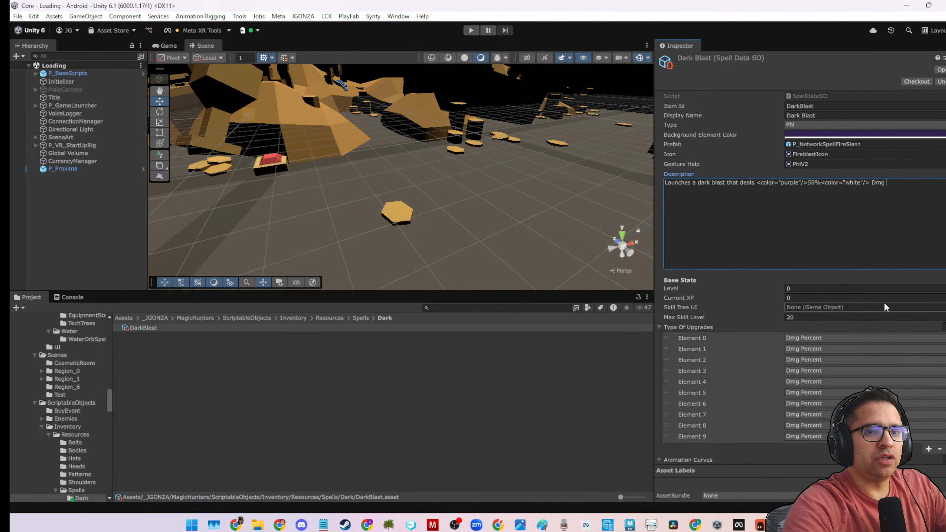
Check the object choices for DarkBlast's Skill Tree UI, search the project for "skillTree", and locate P_SkillTreeNodesEarthDragon in its folder.
left_click(944, 308)
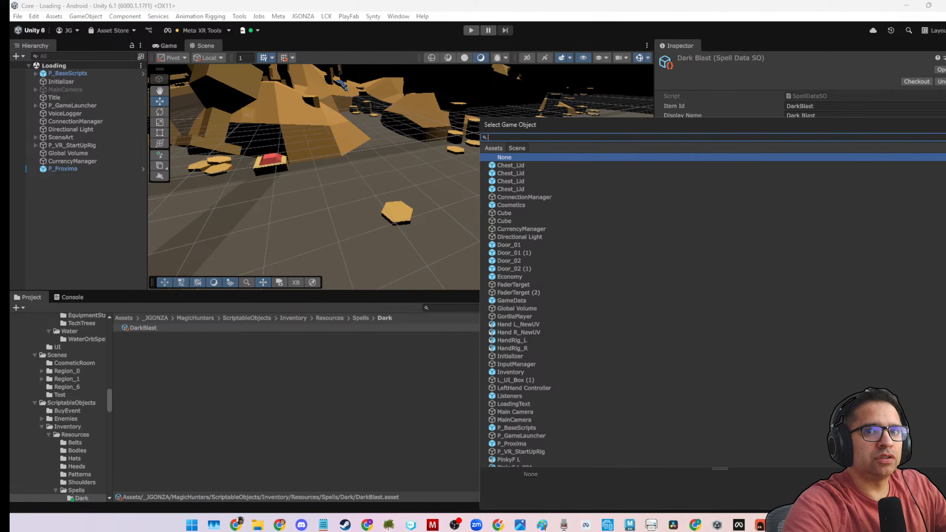
left_click(944, 125)
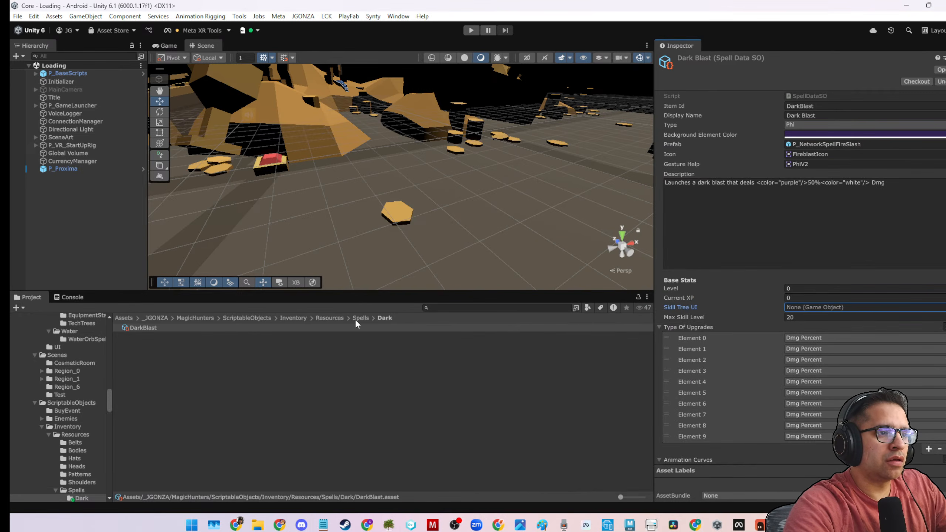
left_click(480, 308)
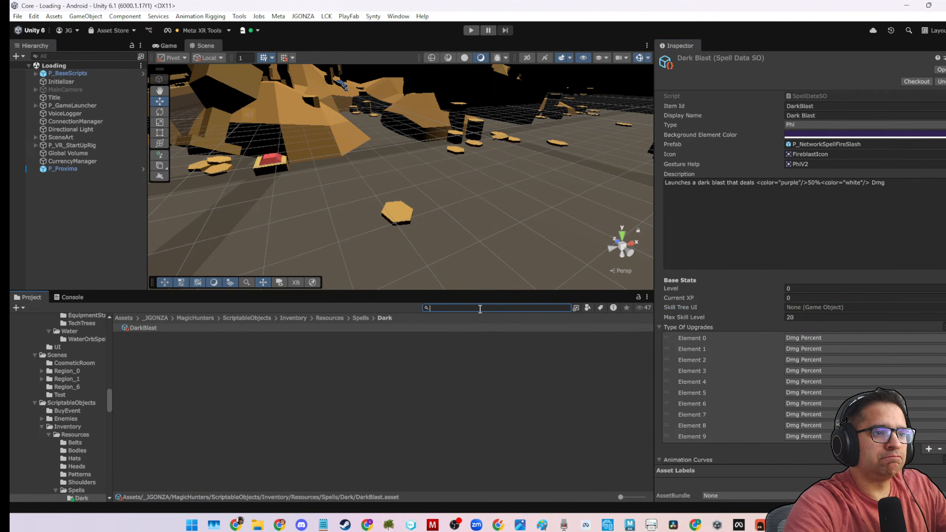
type("skillTree")
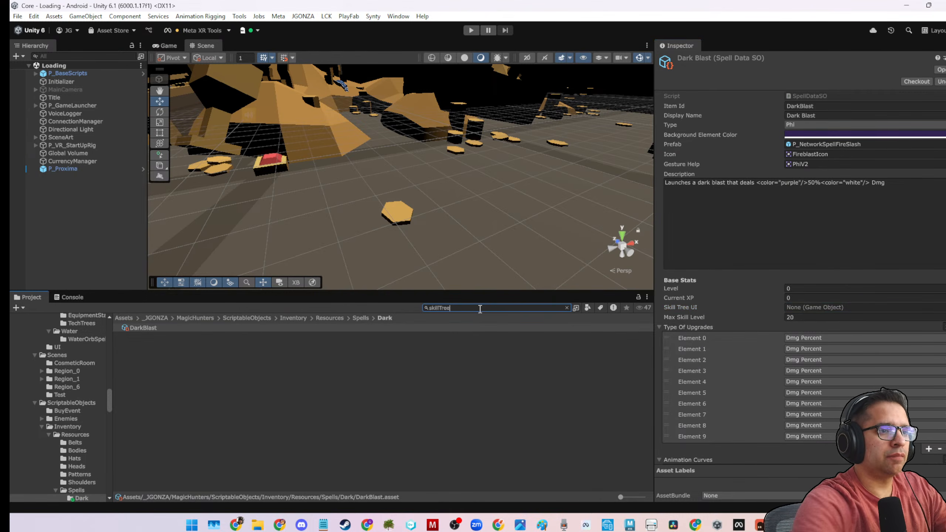
left_click(214, 336)
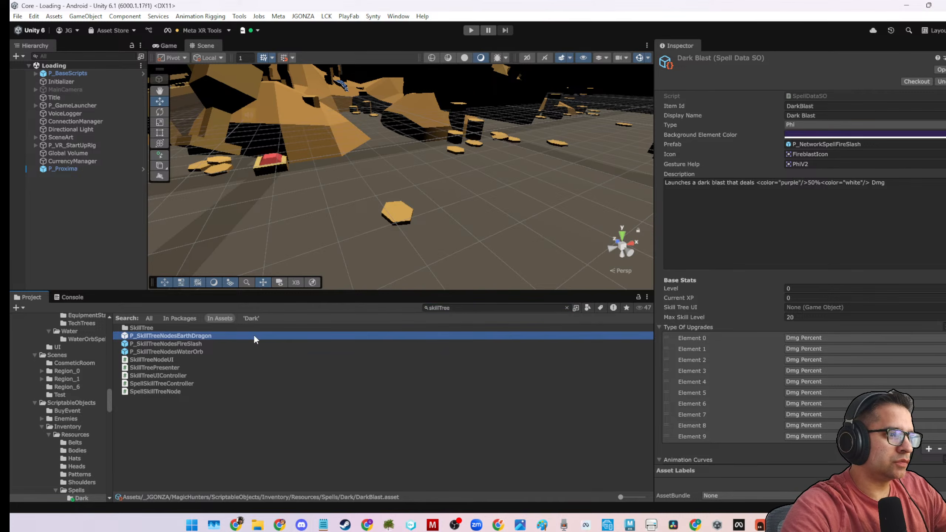
left_click(566, 308)
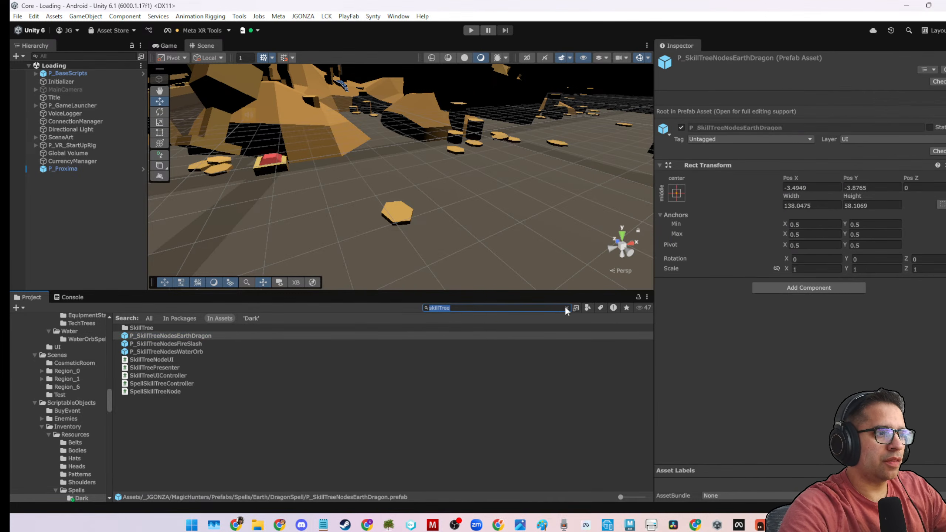
key("BackSpace")
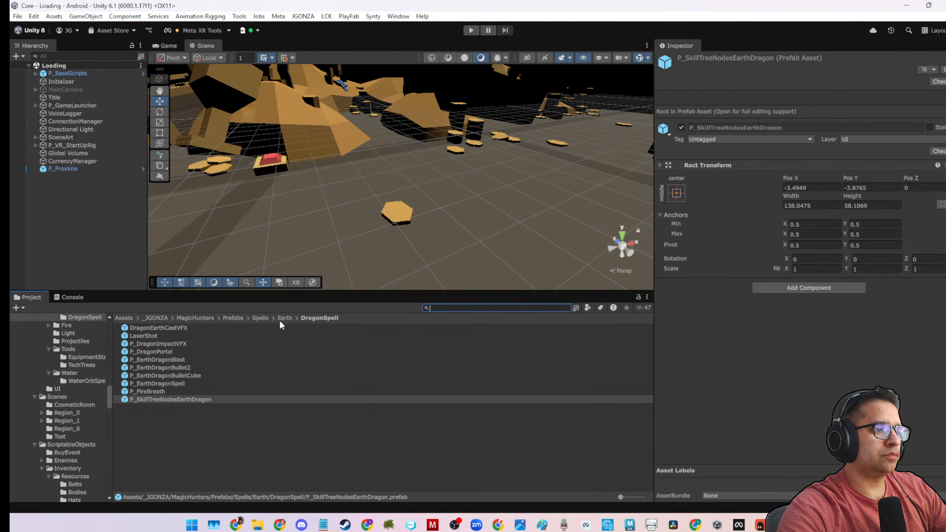
Duplicate the P_SkillTreeNodesEarthDragon prefab and move the copy into the Prefabs/Spells/Dark folder.
left_click(216, 400)
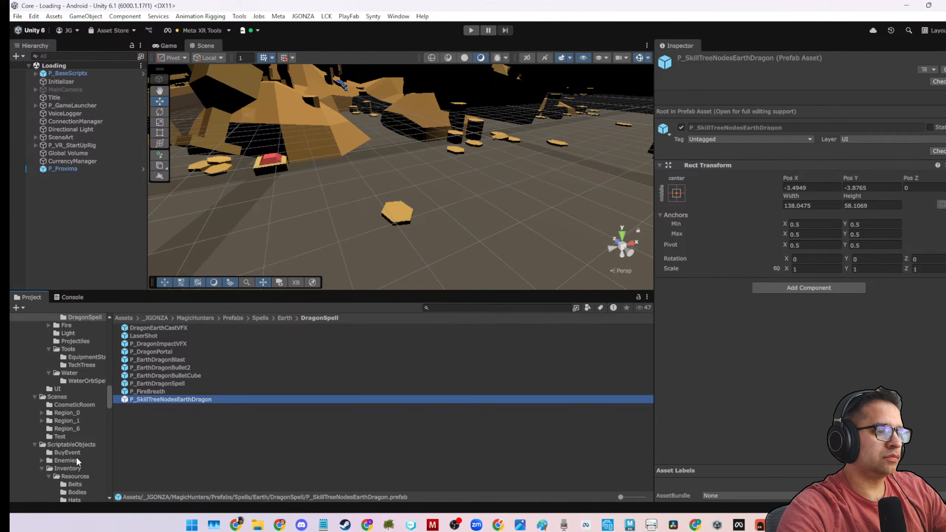
key("ctrl+d")
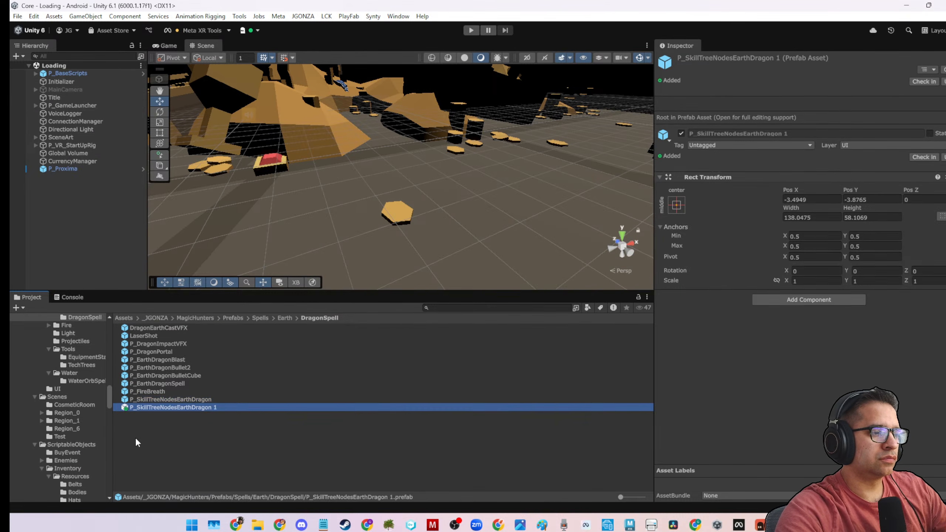
scroll(74, 456, "down", 5)
scroll(74, 427, "up", 10)
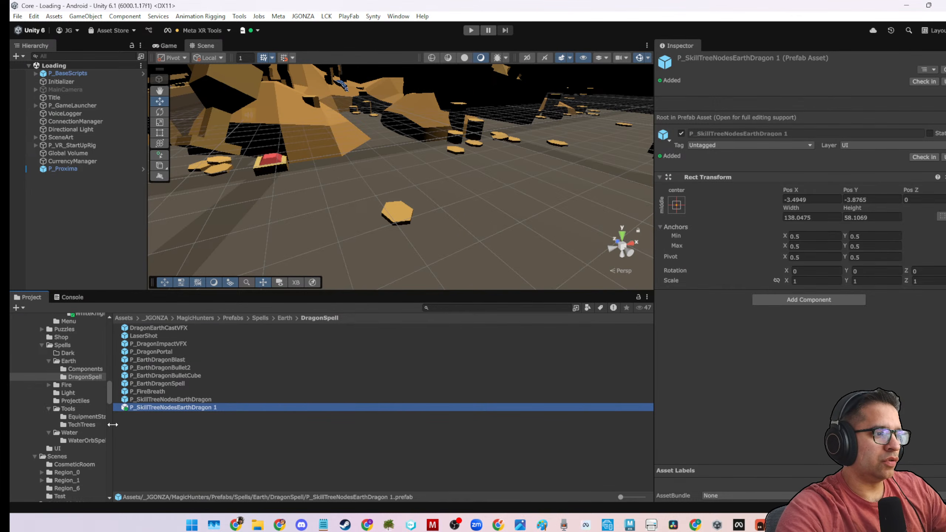
double_click(149, 409)
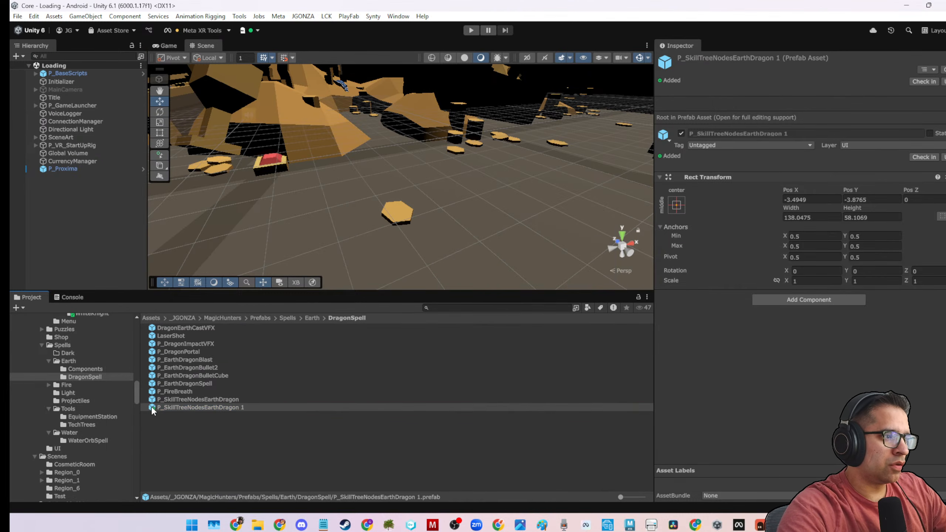
left_click(158, 407)
left_click(62, 352)
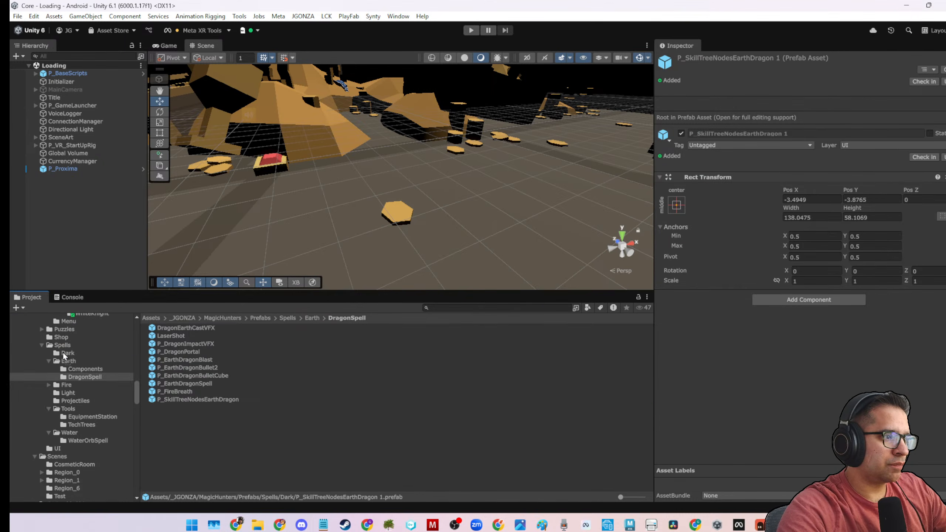
Create a DarkBlast folder inside Prefabs/Spells/Dark and move the copied skill tree prefab into it.
left_click(225, 347)
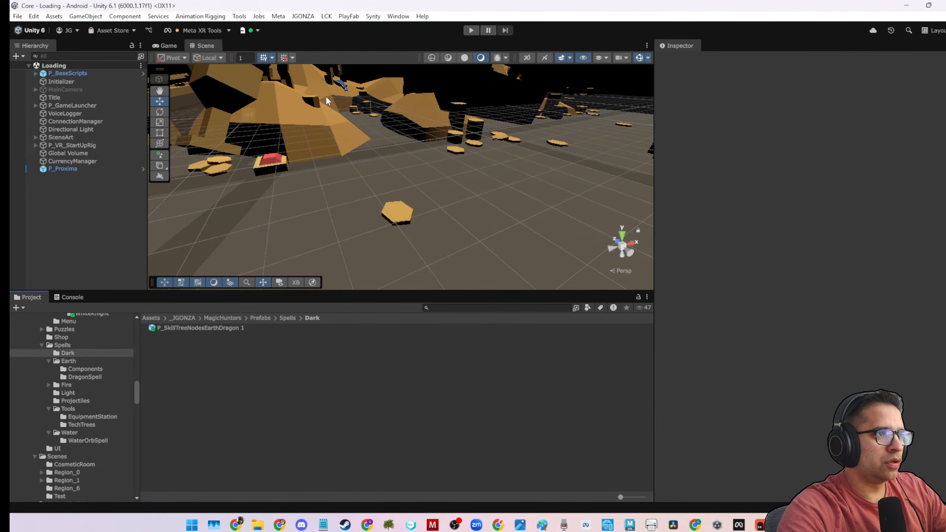
right_click(301, 346)
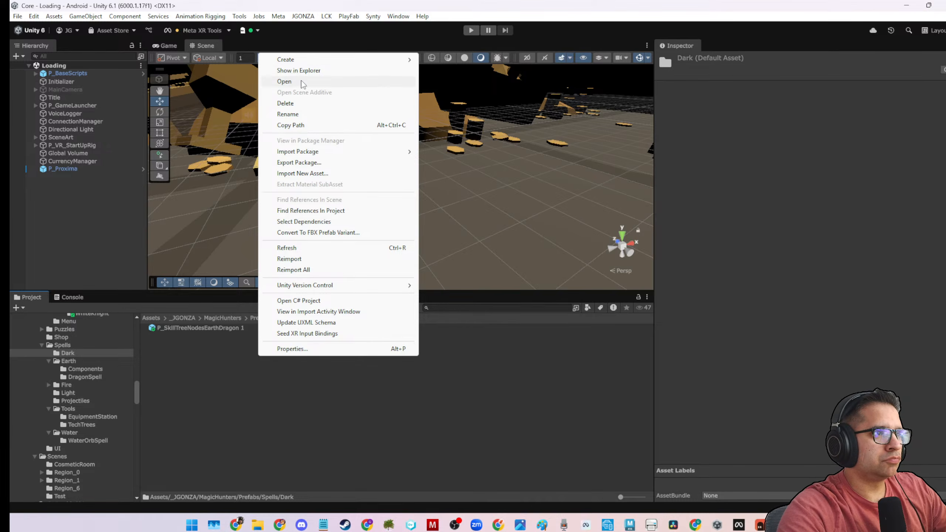
mouse_move(297, 60)
left_click(441, 59)
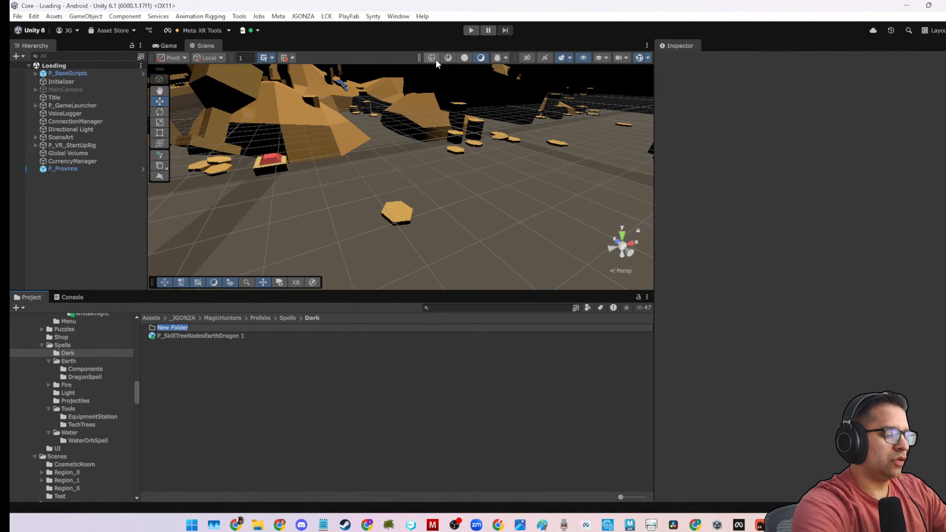
type("DarkBlast")
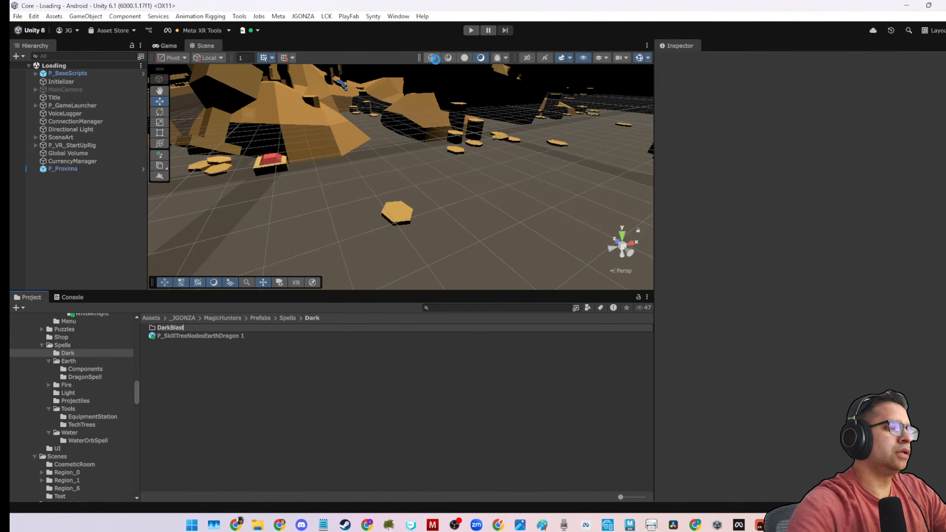
key("Return")
left_click_drag(230, 336, 183, 327)
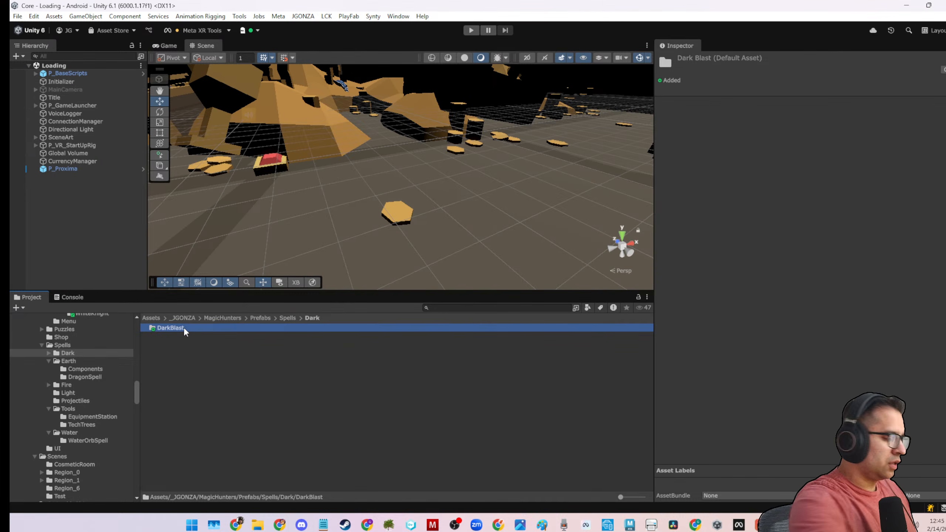
Open the copied skill tree prefab for editing and rename it P_SkillTreeNodesDarkBlast.
double_click(183, 327)
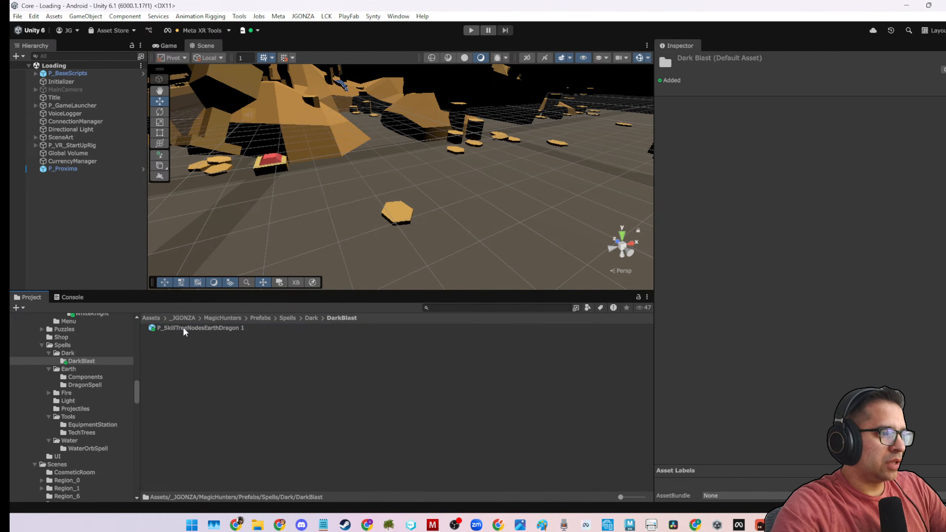
left_click(183, 326)
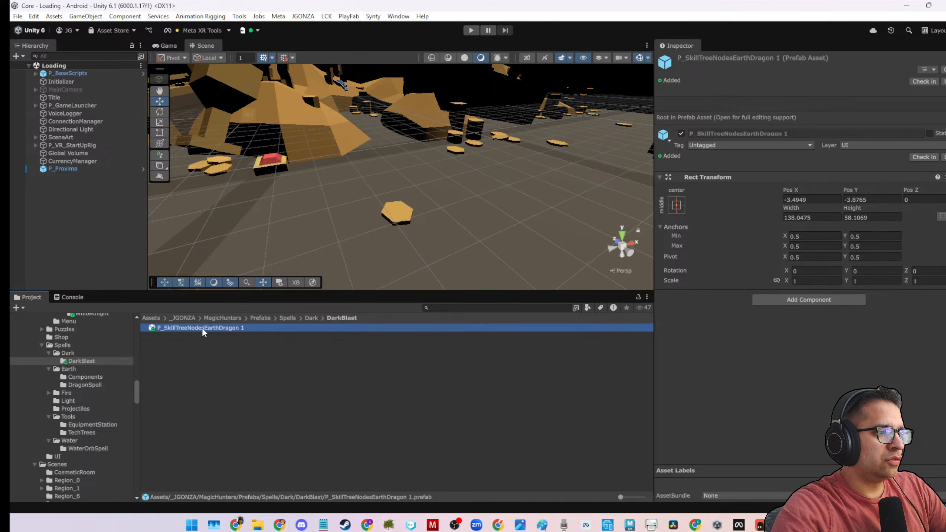
double_click(202, 327)
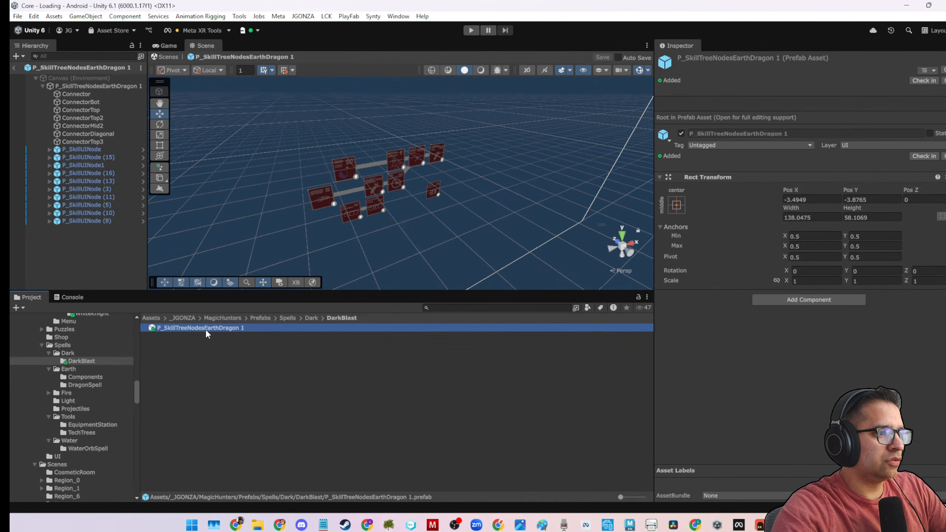
key("F2")
left_click_drag(205, 328, 332, 341)
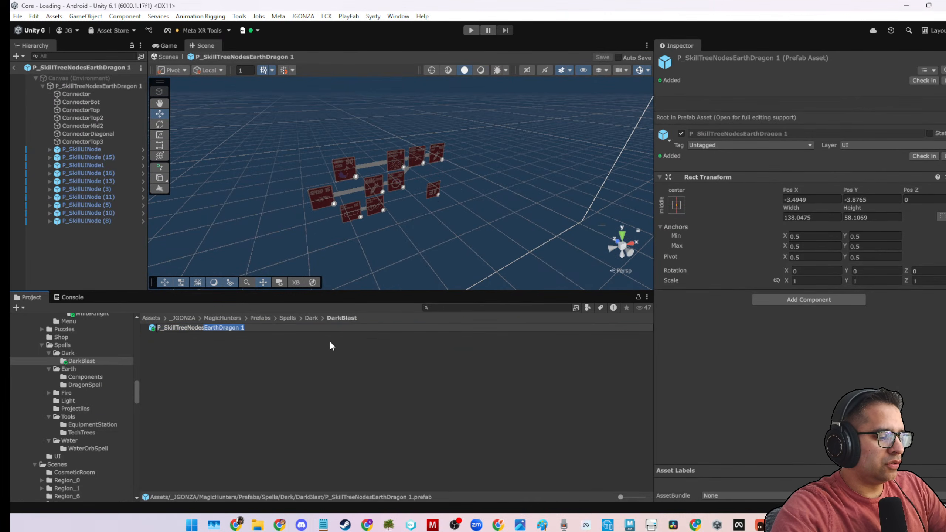
type("DarkBlast")
key("Return")
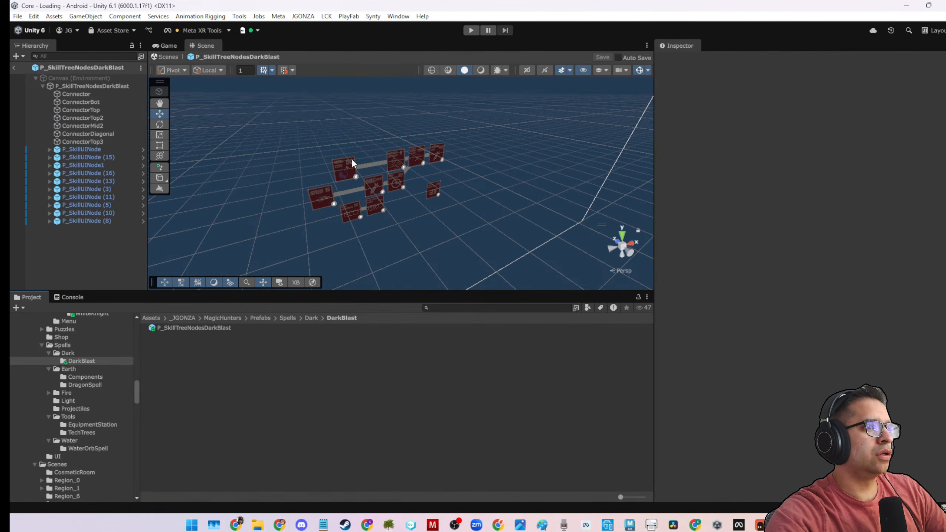
Focus on the Mana Cost card and inspect the Skill Tree Node UI settings of its parent, P_SkillUINode (15).
left_click(352, 161)
left_click(352, 161)
key("f")
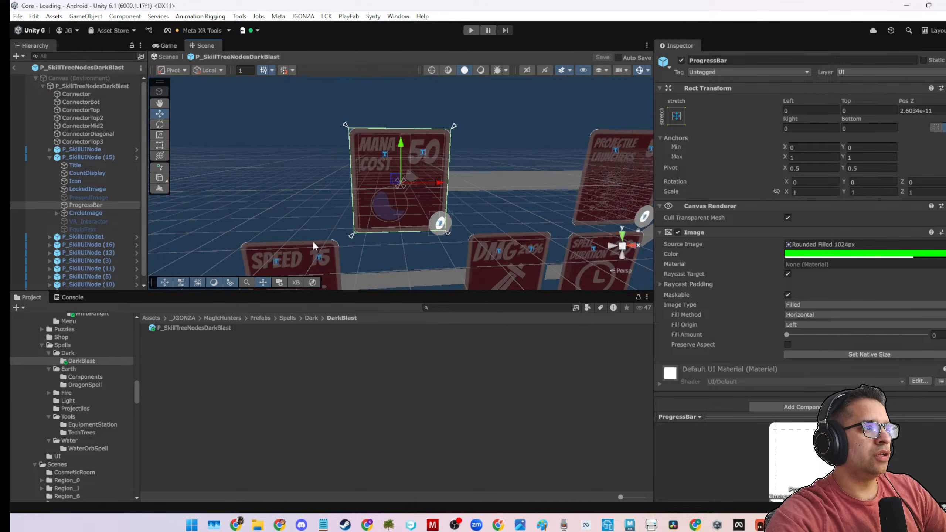
left_click(108, 156)
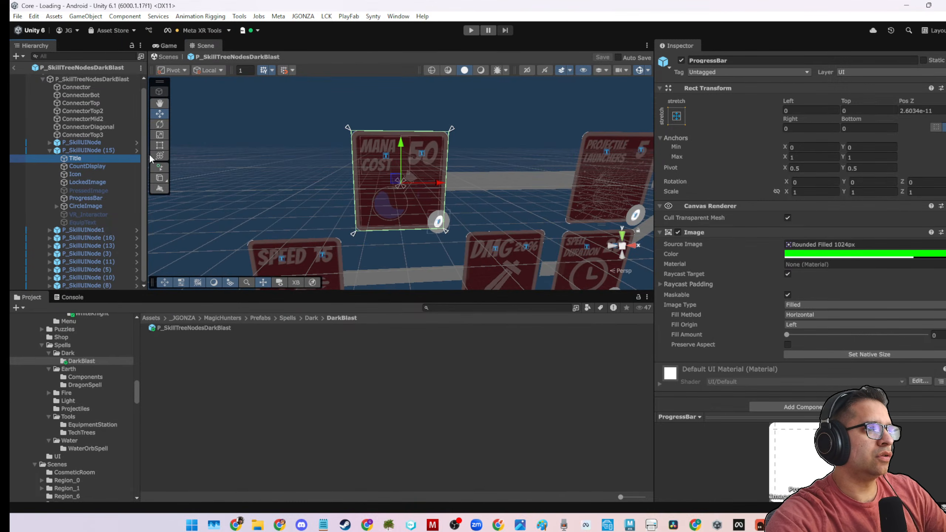
left_click(115, 151)
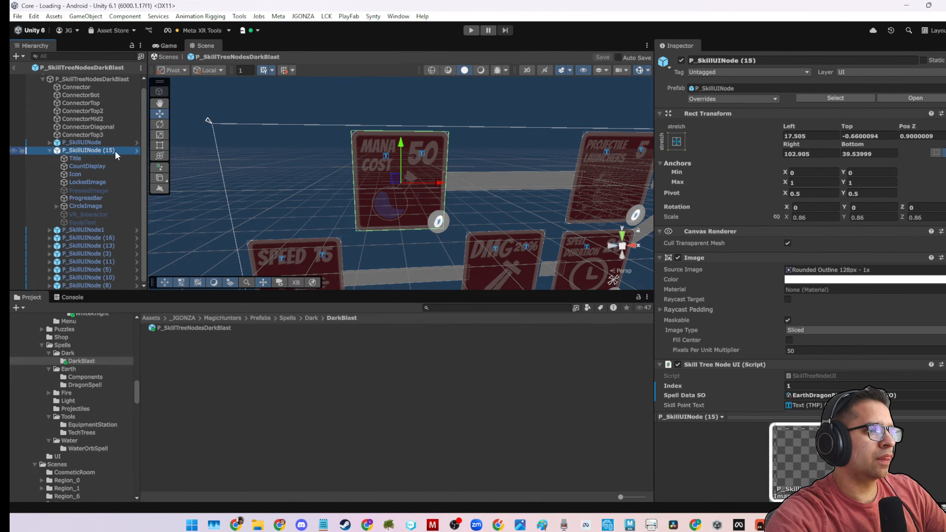
scroll(771, 246, "down", 5)
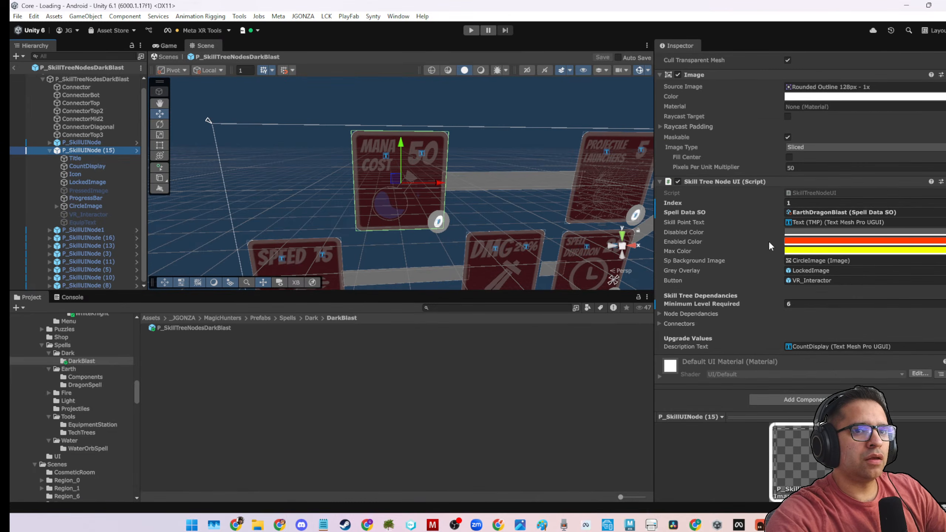
Inspect the Mana Cost card's ProgressBar, LockedImage and Icon children, and view the overall layout of the skill tree nodes.
left_click(363, 183)
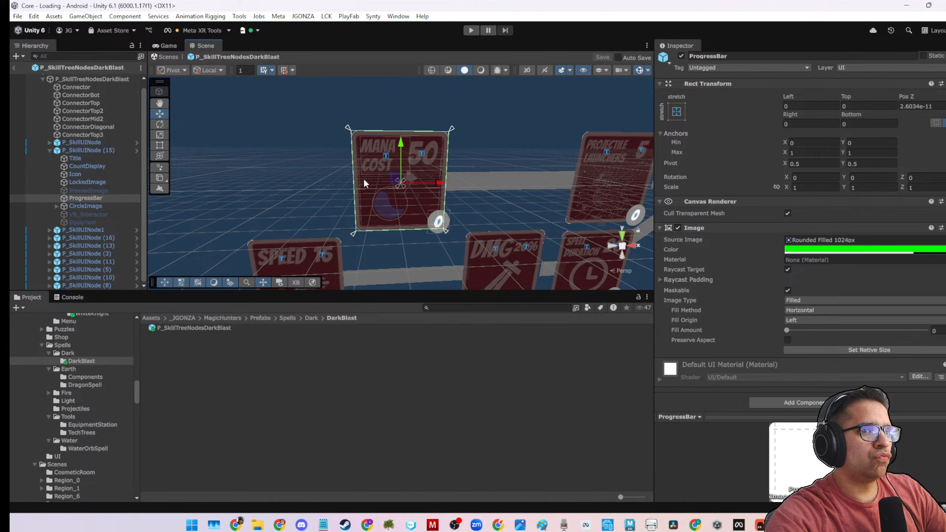
left_click(364, 182)
left_click(110, 183)
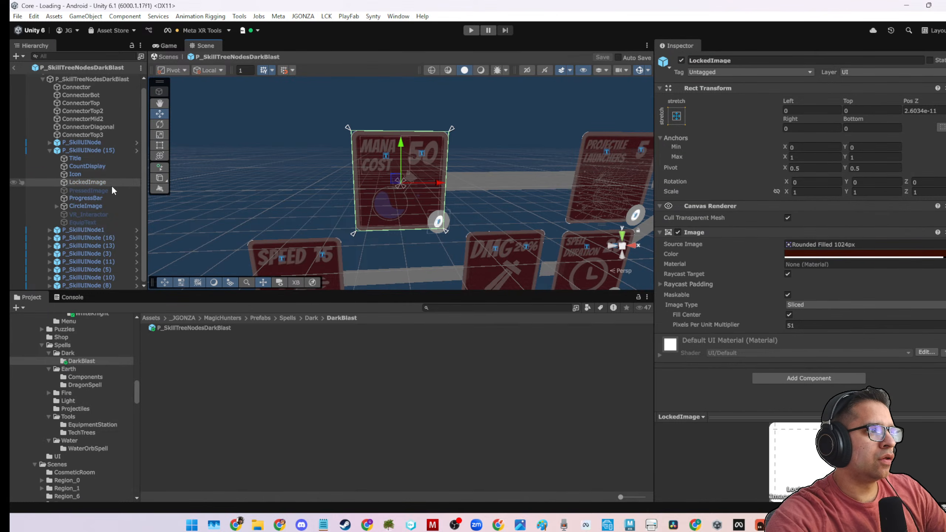
left_click(111, 174)
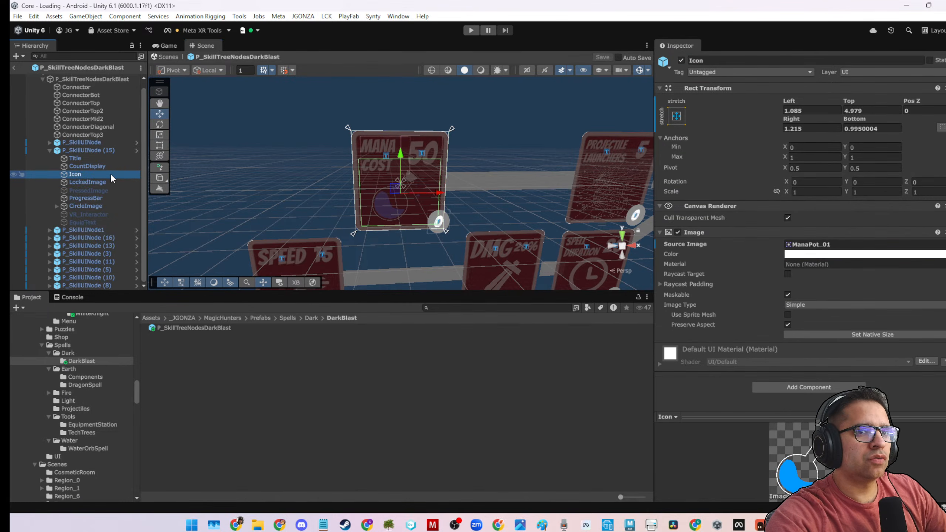
left_click(113, 181)
scroll(486, 205, "down", 3)
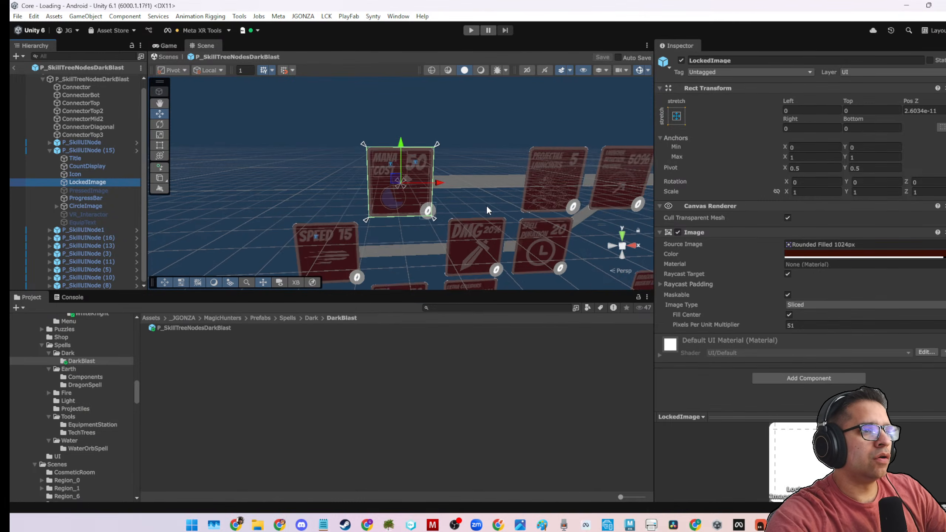
middle_click_drag(470, 183, 426, 115)
left_click_drag(426, 115, 409, 148, "alt")
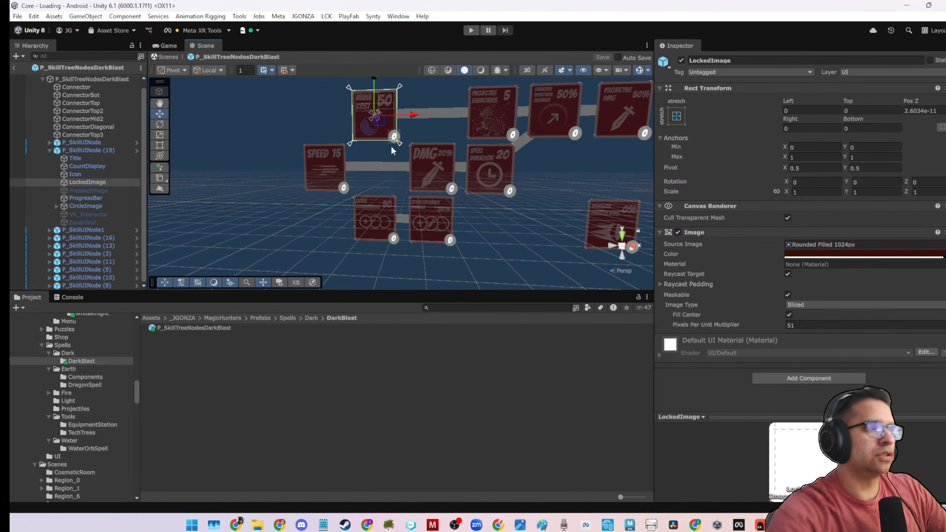
left_click(50, 151)
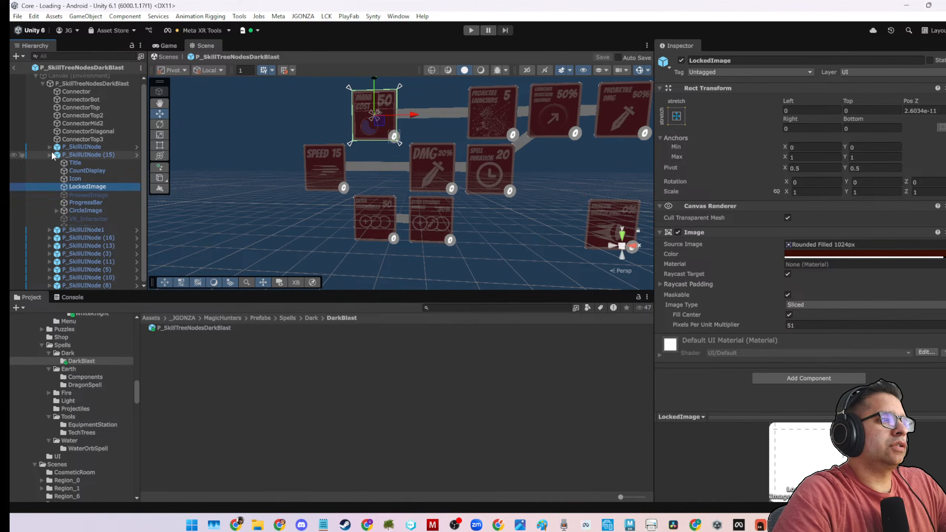
Inspect the Spell Data SO assignment in the first skill node's Skill Tree Node UI settings, then across all ten skill nodes.
scroll(462, 163, "down", 3)
middle_click_drag(462, 163, 426, 157)
scroll(426, 157, "up", 3)
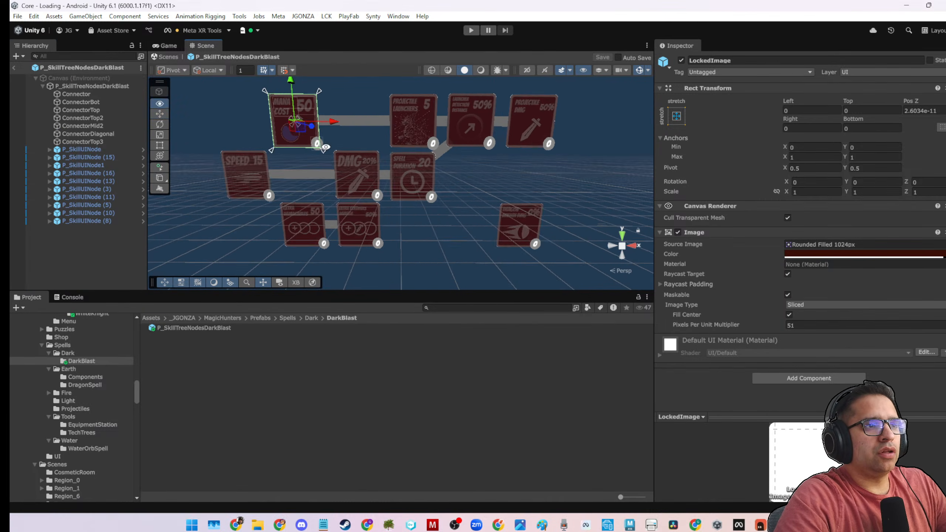
left_click_drag(321, 144, 338, 142, "alt")
left_click(104, 87)
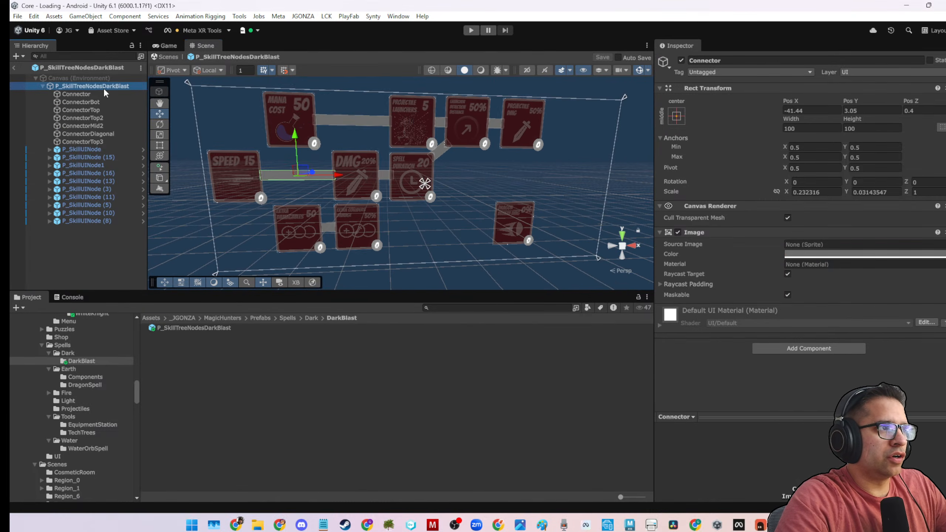
left_click(83, 149)
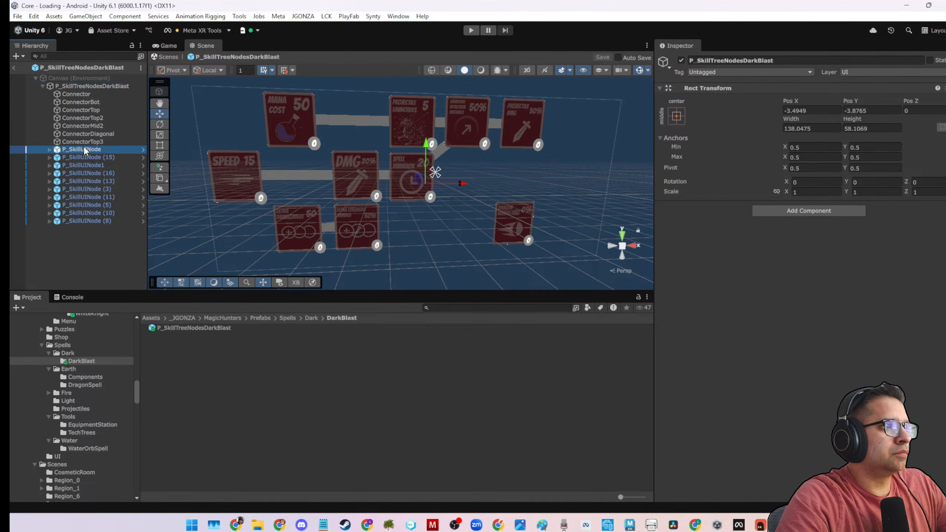
scroll(913, 301, "down", 5)
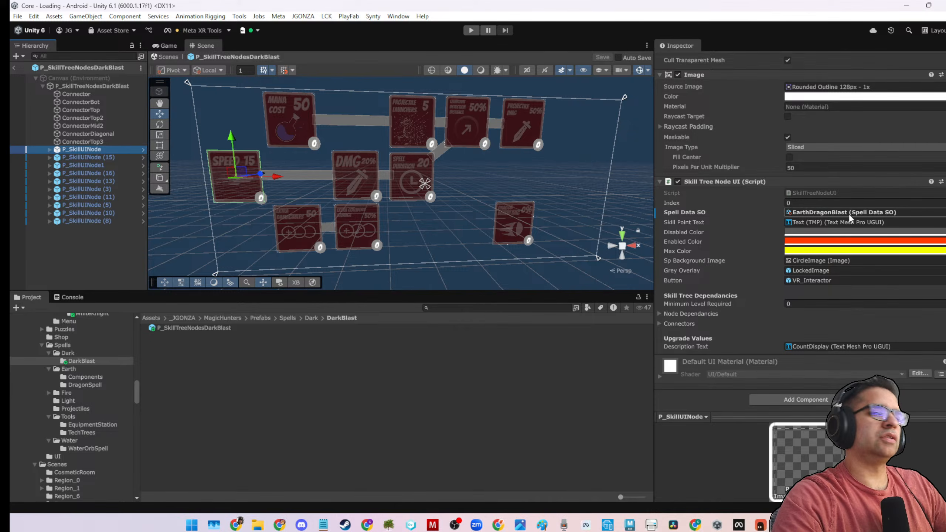
left_click(83, 221, "shift")
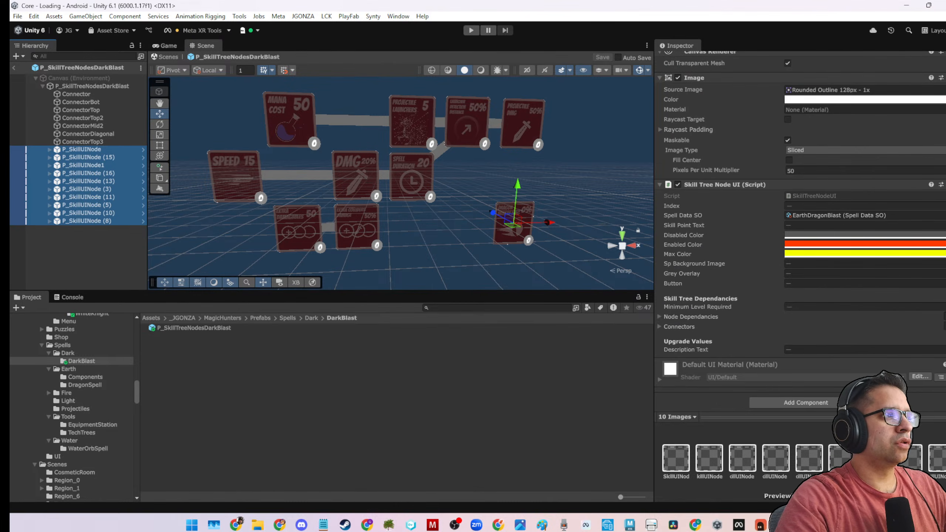
Rename the Speed card's node to P_SkillUINode1 and the Mana Cost card's node, P_SkillUINode (15), to P_SkillUINode2.
left_click(97, 152)
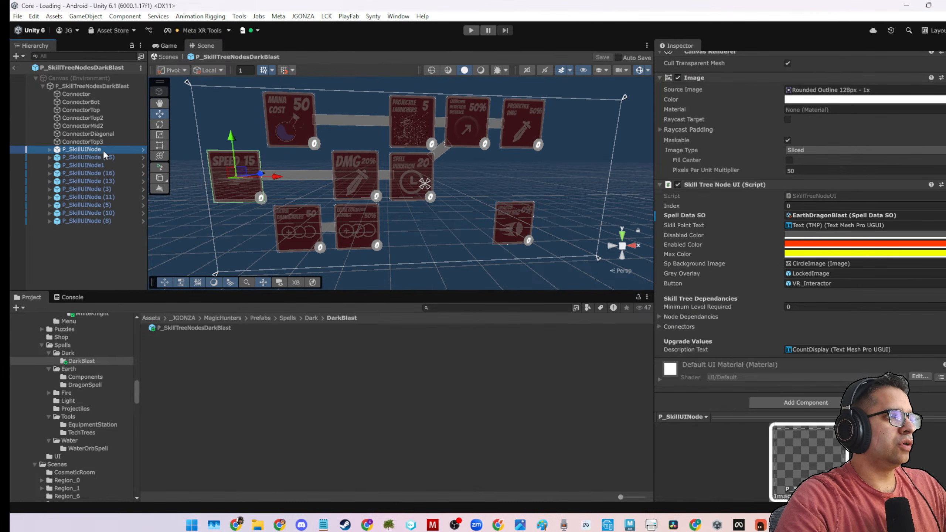
left_click(104, 150)
type("1")
key("Return")
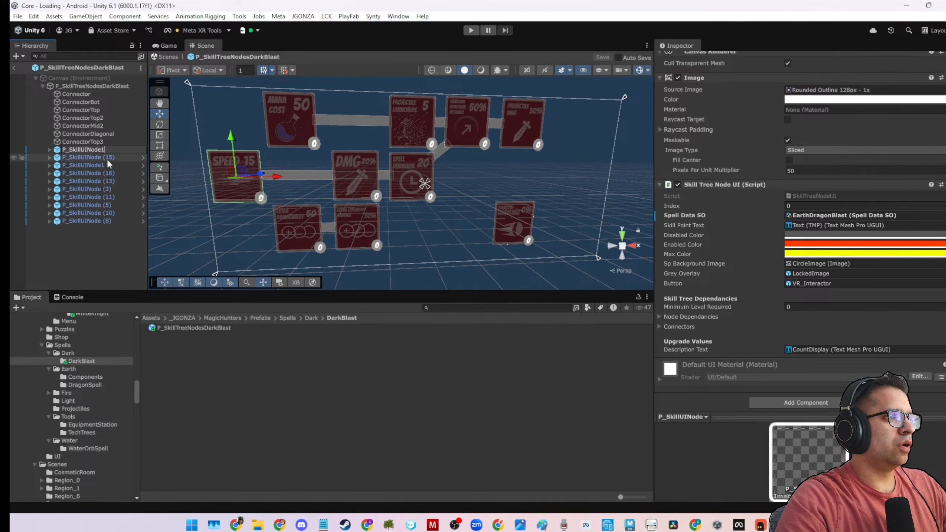
left_click(106, 158)
left_click_drag(101, 158, 114, 158)
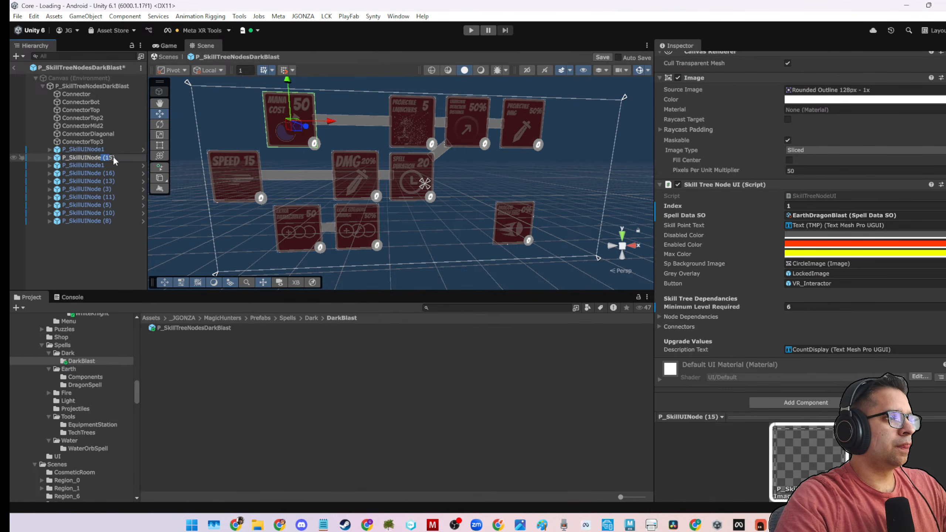
type("2")
Rename the Extra Damagables card's node to P_SkillUINode3 and P_SkillUINode (16) to P_SkillUINode4.
double_click(102, 167)
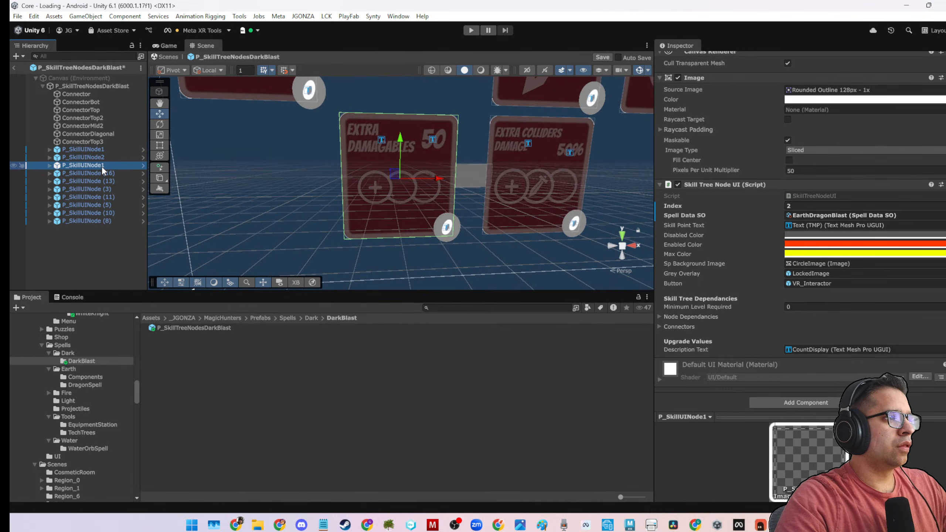
left_click(102, 167)
type("3")
left_click_drag(101, 166, 116, 174)
left_click(108, 174)
left_click(102, 174)
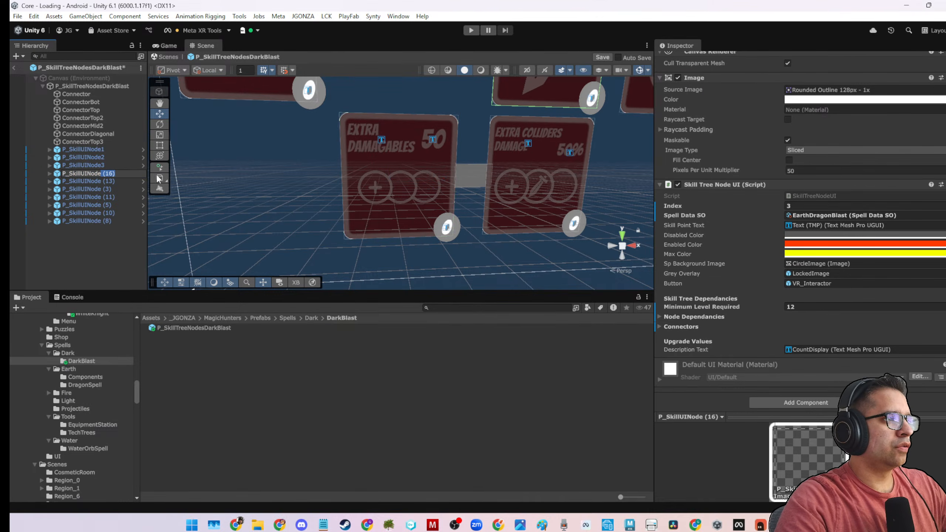
Rename P_SkillUINode (13) to P_SkillUINode5 and P_SkillUINode (3) to P_SkillUINode6.
left_click(103, 187)
left_click(104, 183)
left_click(103, 182)
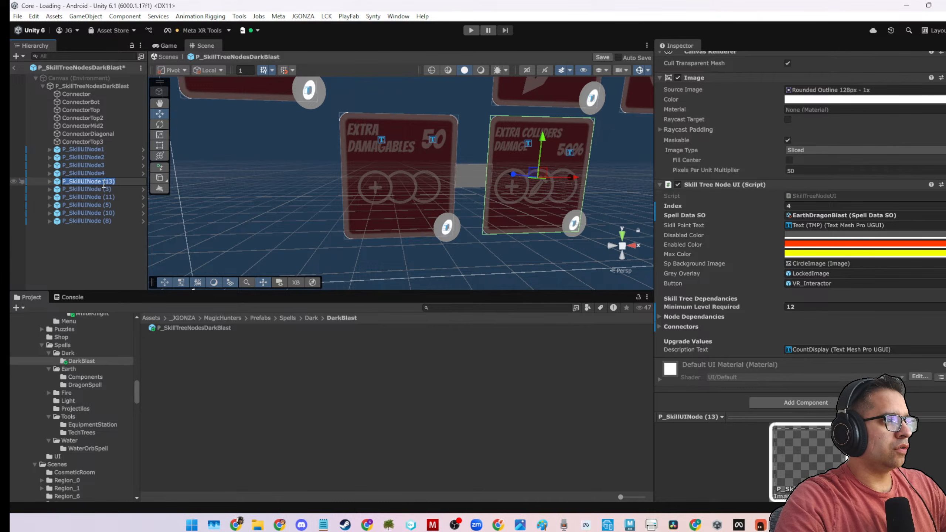
left_click_drag(102, 182, 116, 182)
type("5")
left_click(108, 190)
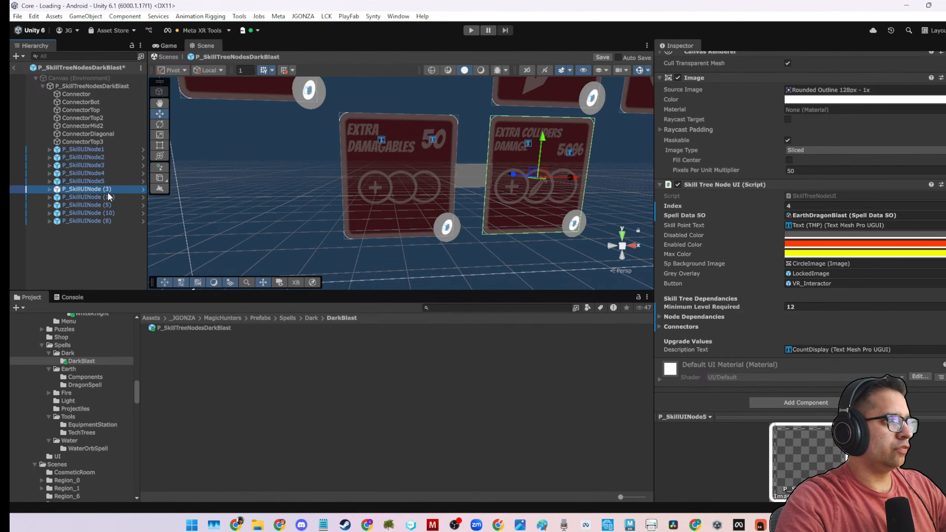
left_click(103, 189)
left_click_drag(102, 188, 116, 189)
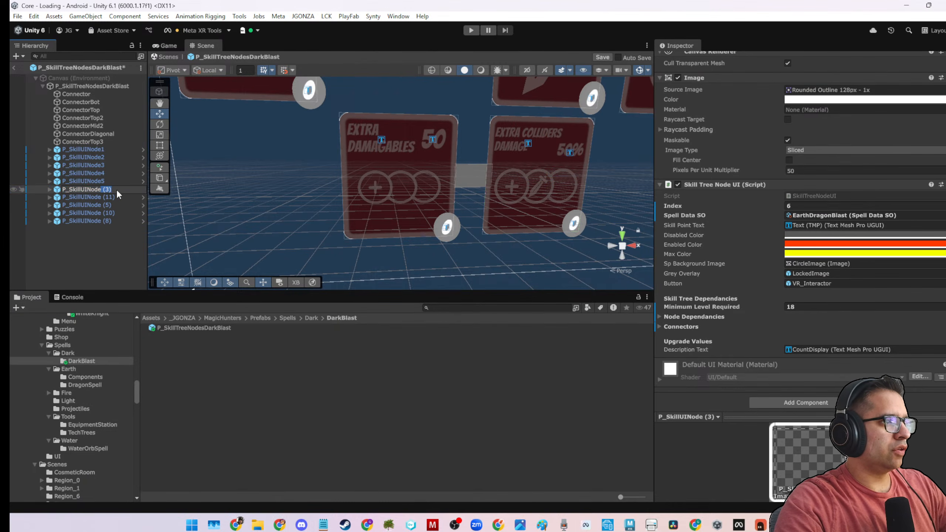
type("6")
Rename P_SkillUINode (11) to P_SkillUINode7 and P_SkillUINode (5) to P_SkillUINode8.
left_click(101, 197)
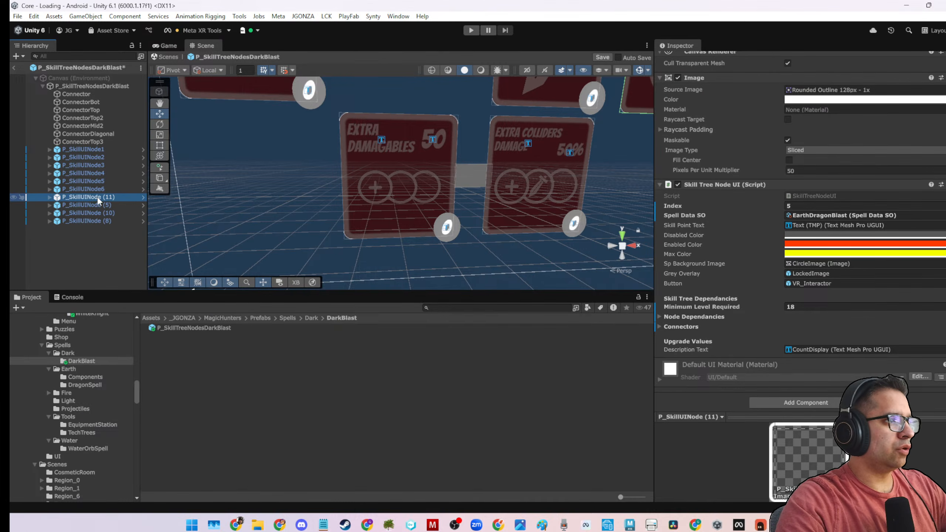
left_click_drag(115, 197, 101, 198)
type("7")
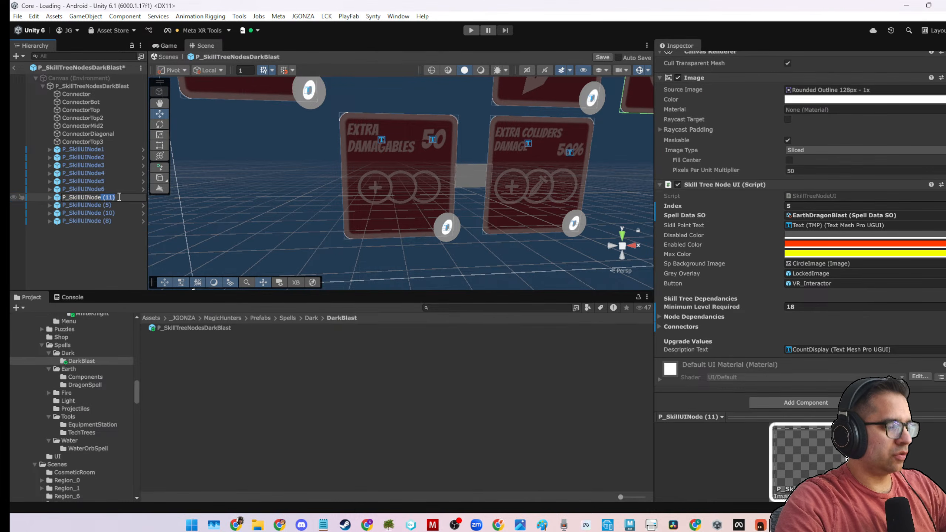
left_click(103, 206)
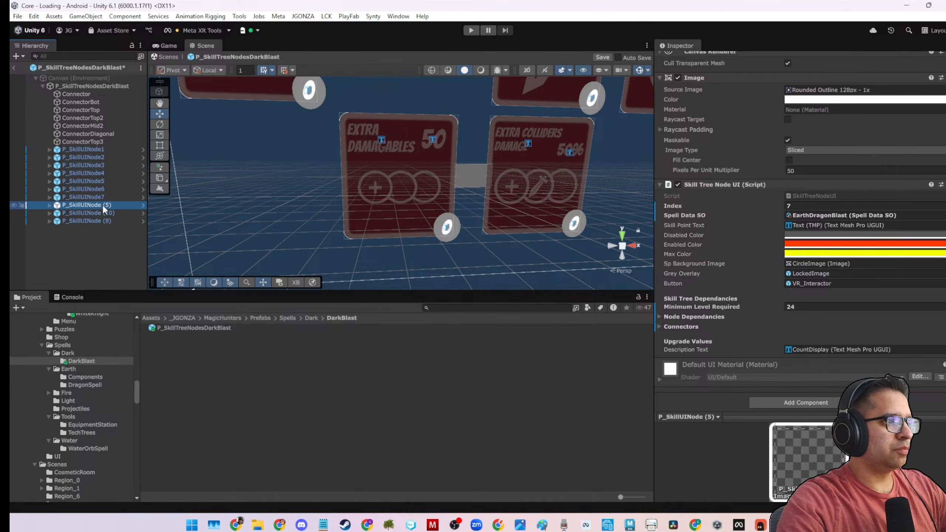
left_click(103, 205)
left_click_drag(102, 205, 119, 206)
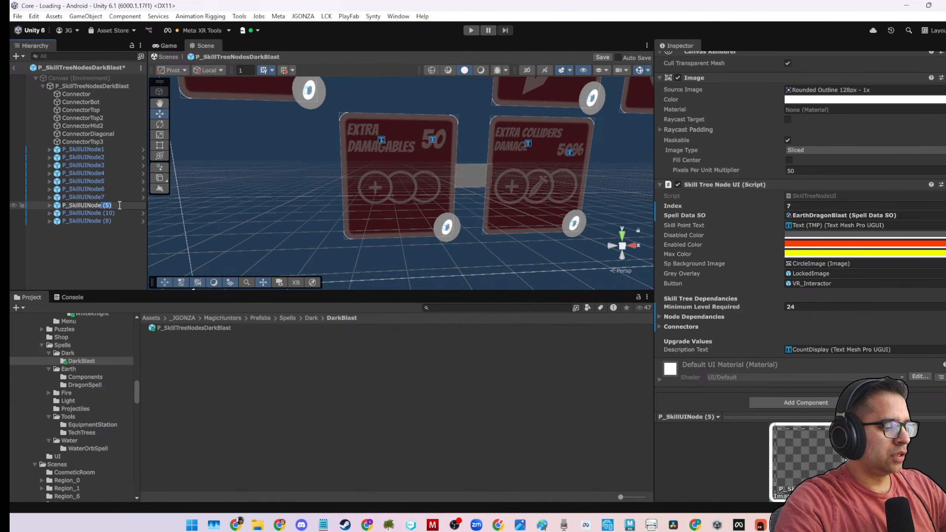
type("8")
key("Return")
Rename P_SkillUINode (10) to P_SkillUINode9 and P_SkillUINode (8) to P_SkillUINode10.
double_click(106, 213)
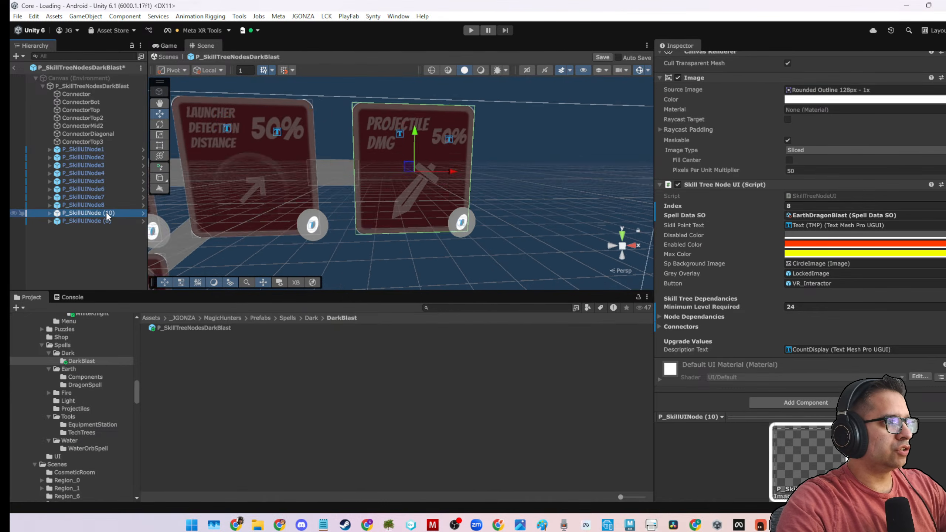
left_click(105, 212)
left_click_drag(102, 212, 122, 212)
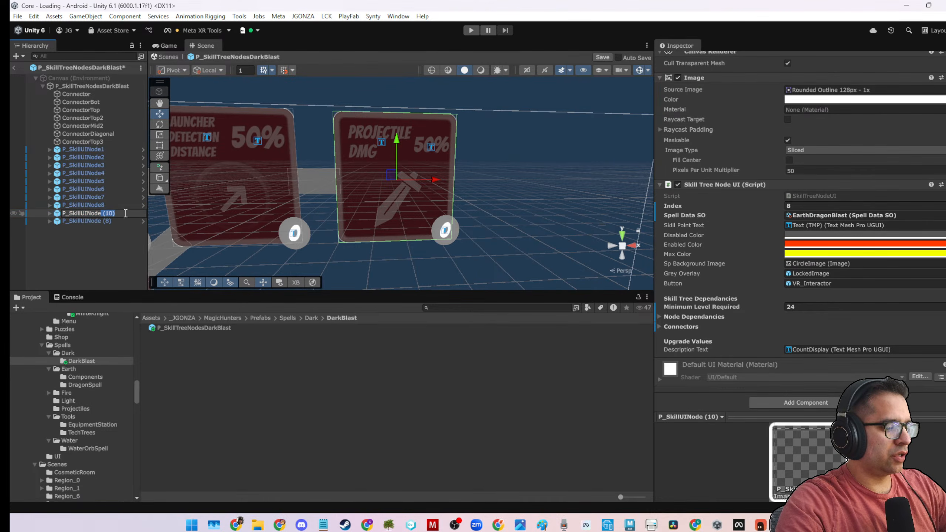
type("9")
left_click(110, 220)
left_click(107, 220)
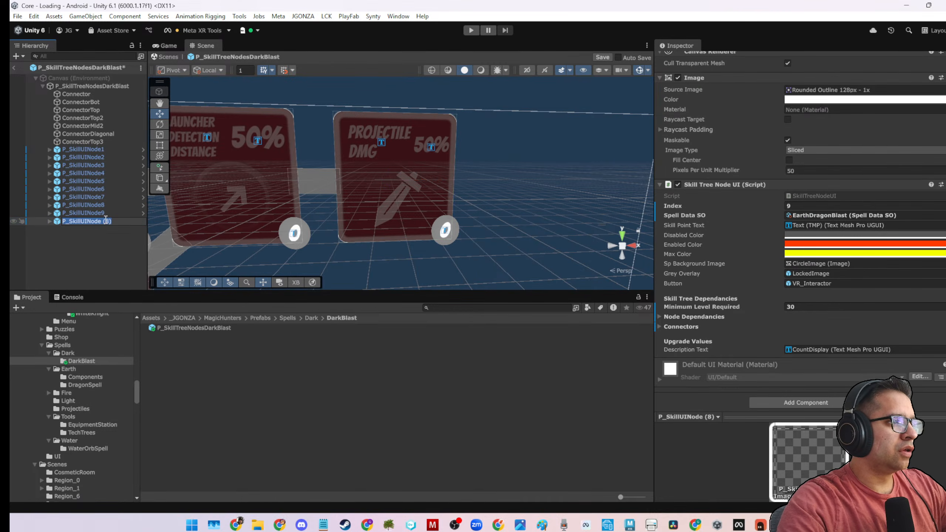
left_click(103, 221)
left_click_drag(101, 221, 112, 221)
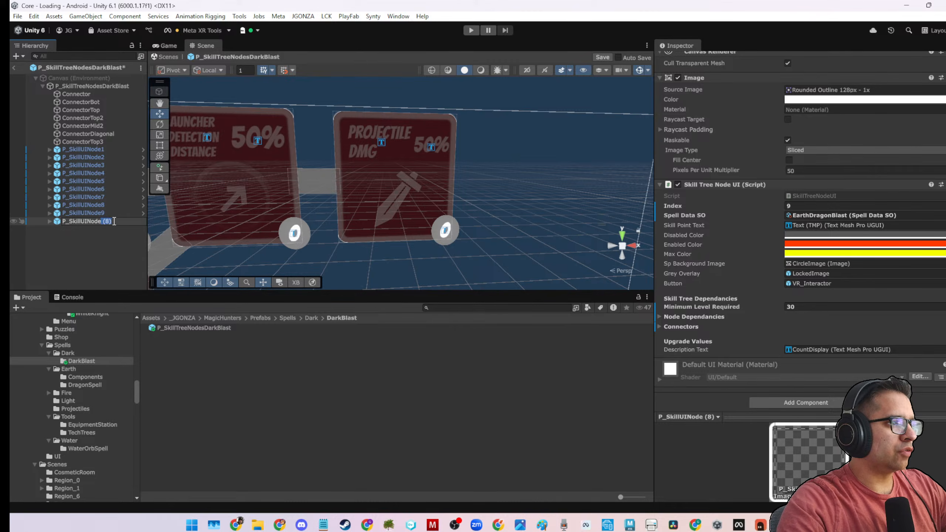
type("10")
left_click(99, 259)
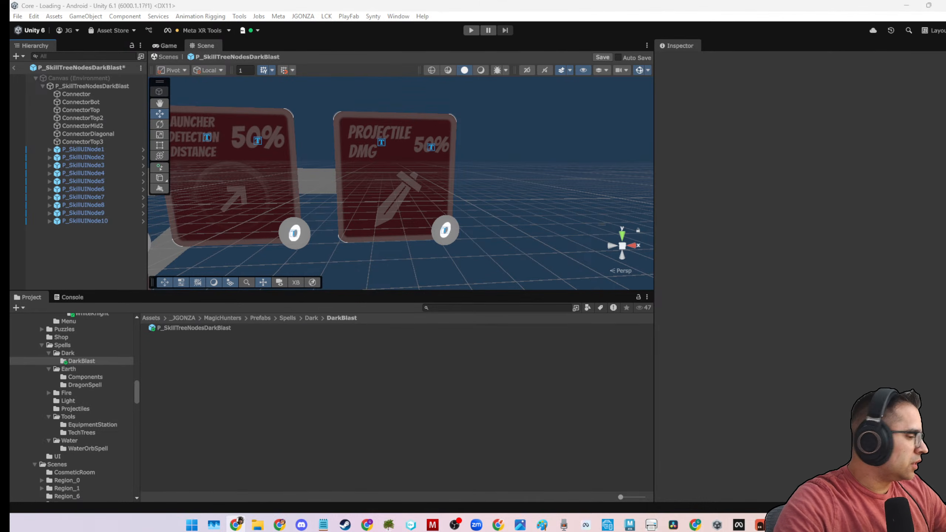
Snip the purple swirl image into Paint and browse its save location to Work/MagiHuntersAssets/ArtAssets/spells on the D drive.
key("super+shift+s")
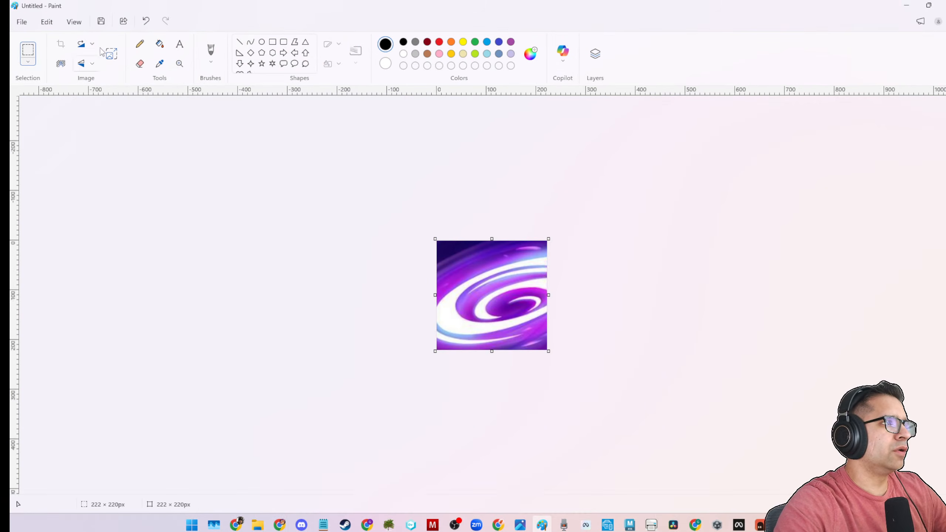
left_click(100, 23)
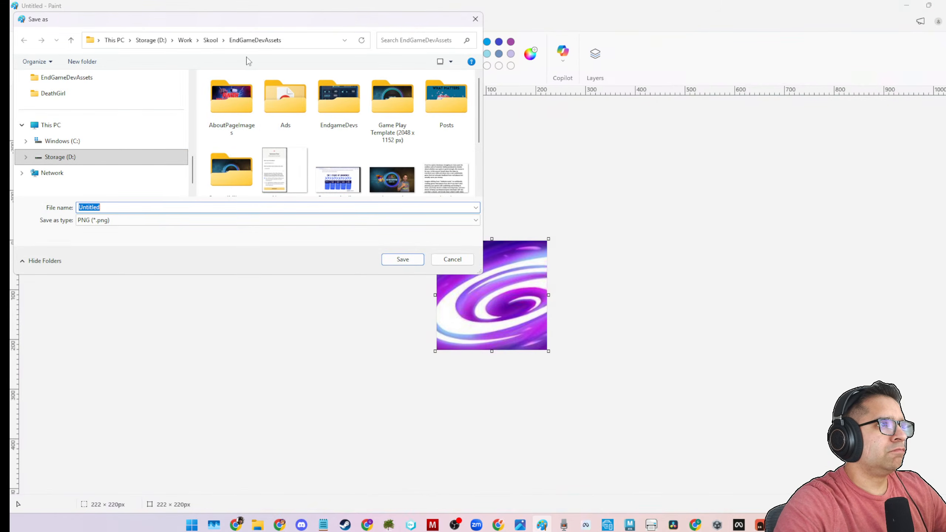
left_click(210, 40)
left_click(186, 40)
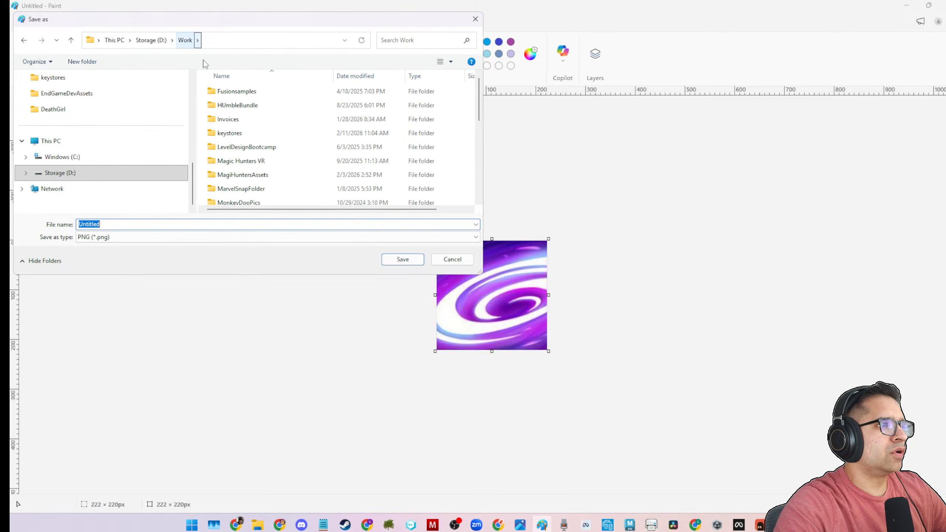
left_click(237, 164)
double_click(240, 175)
left_click(236, 113)
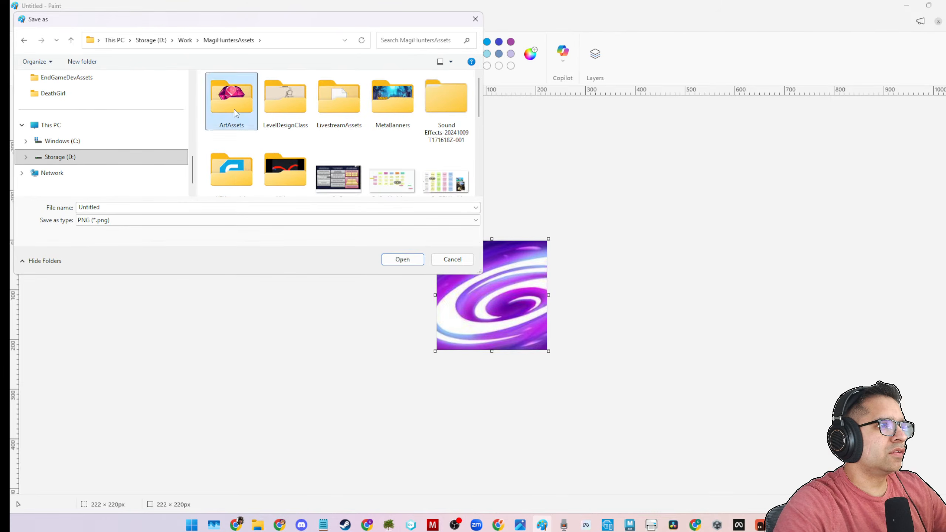
double_click(236, 113)
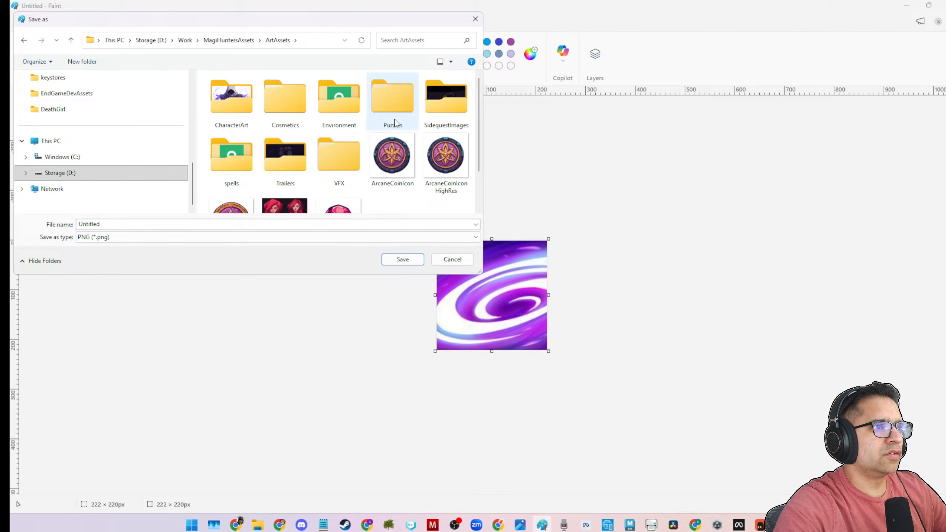
left_click(245, 165)
double_click(245, 165)
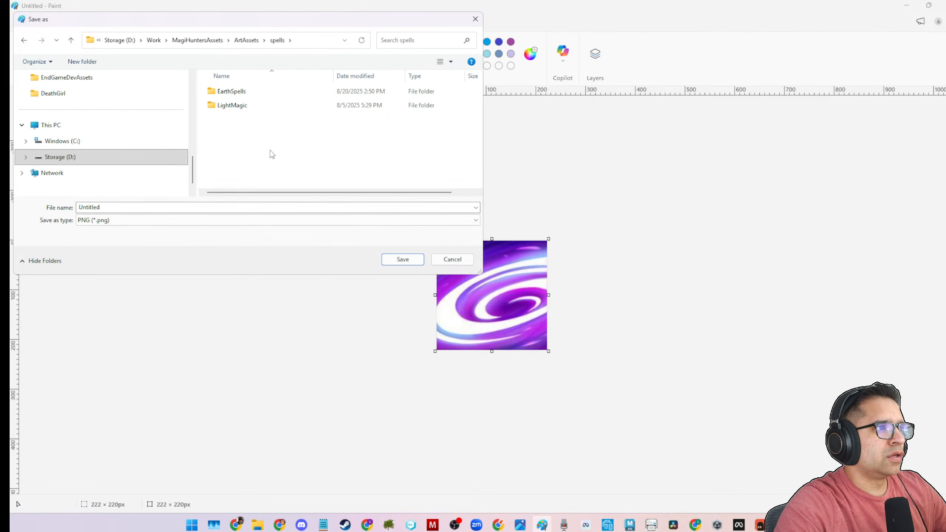
Create a folder named DarkSpells inside the spells folder.
right_click(321, 120)
mouse_move(356, 257)
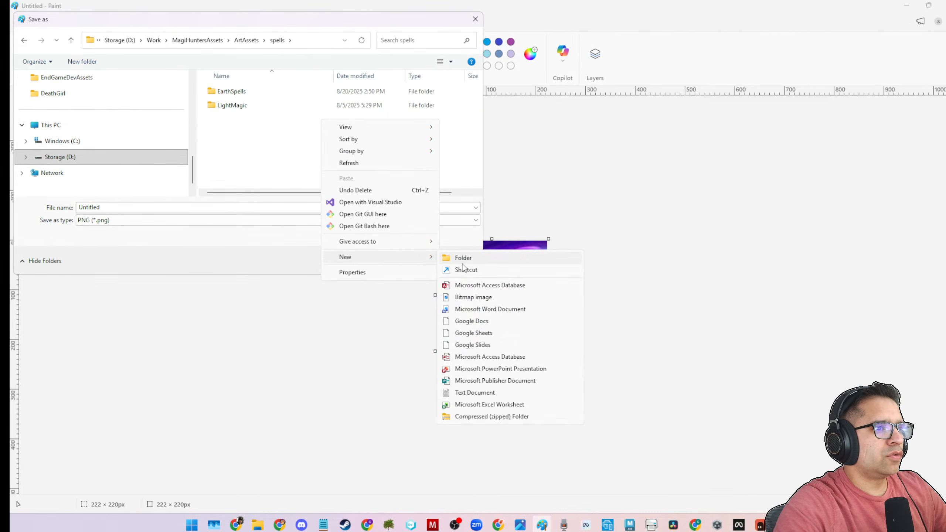
left_click(463, 261)
type("Dark")
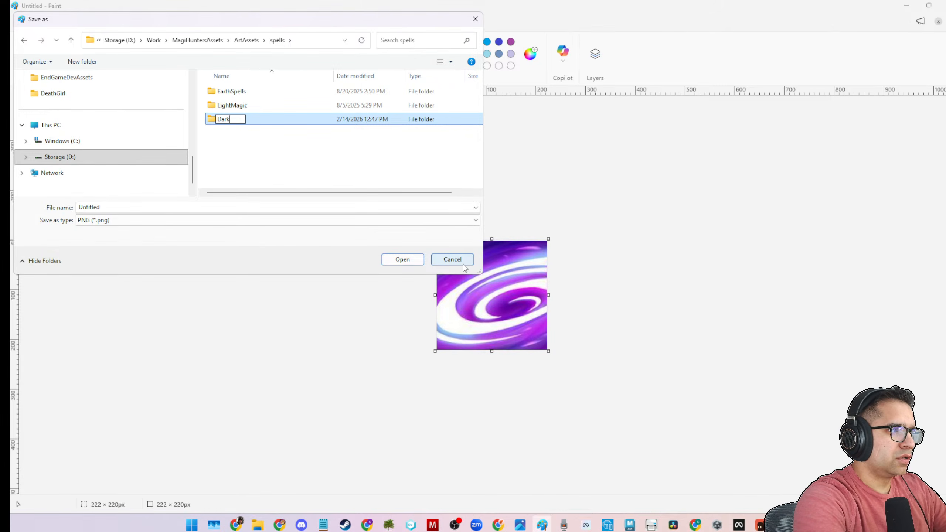
type("Spells")
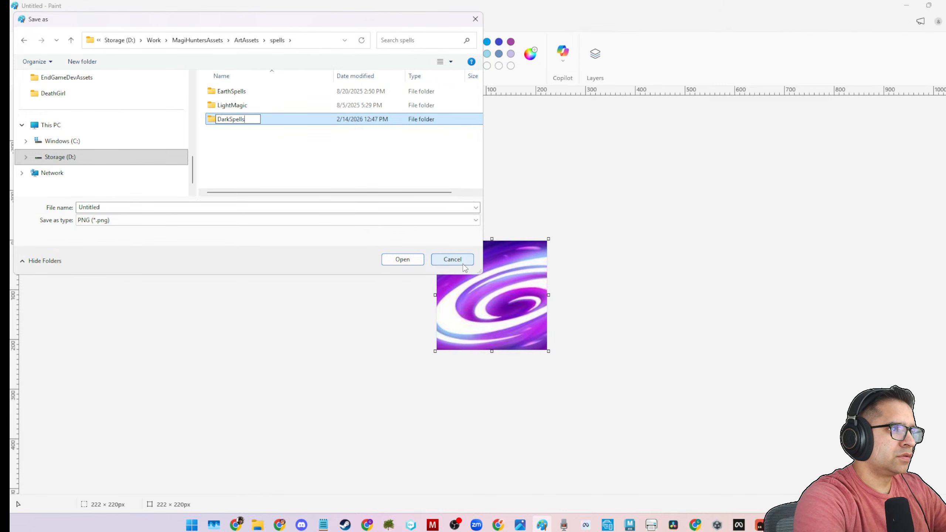
key("Return")
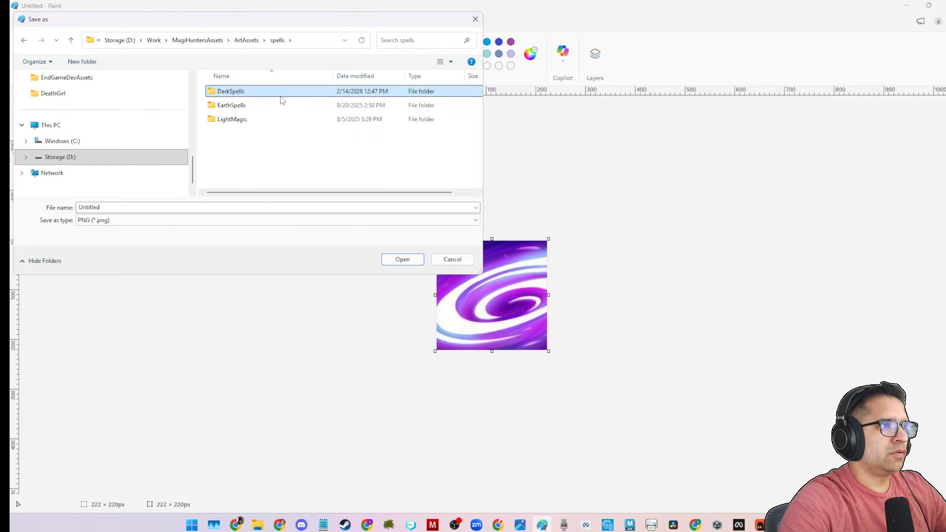
Open the DarkSpells folder and create a DarkBlast folder inside it.
double_click(280, 94)
right_click(282, 130)
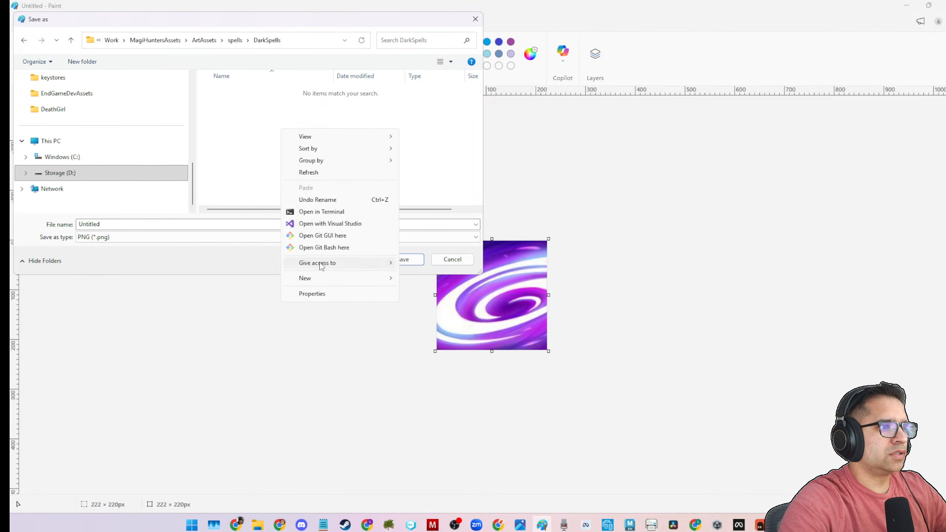
mouse_move(316, 278)
left_click(419, 280)
type("DarkBlast")
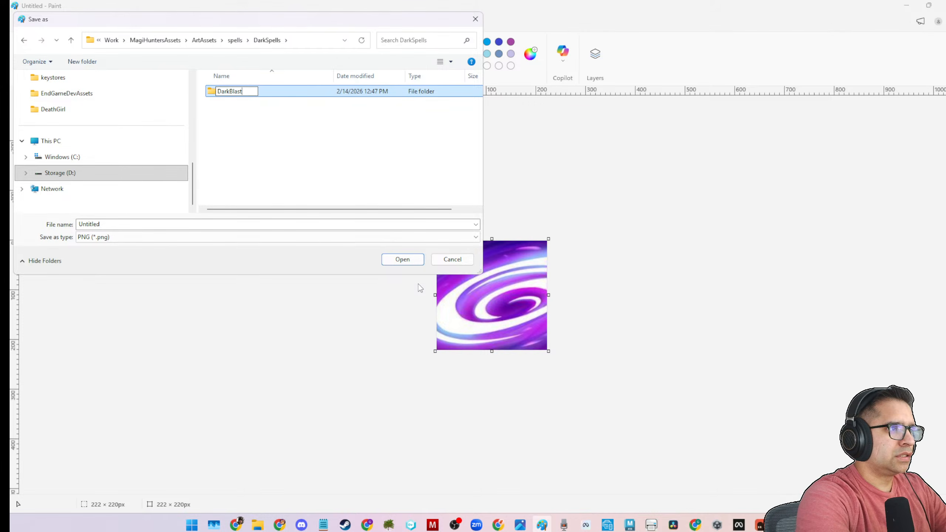
key("Return")
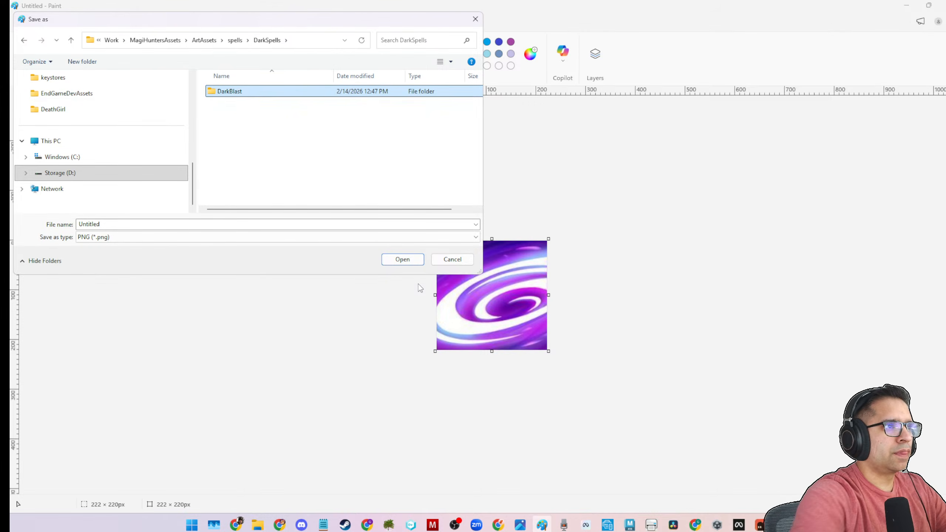
Save the purple swirl image as DarkBlastIcon in PNG format inside the DarkBlast folder, and return to Unity.
double_click(262, 95)
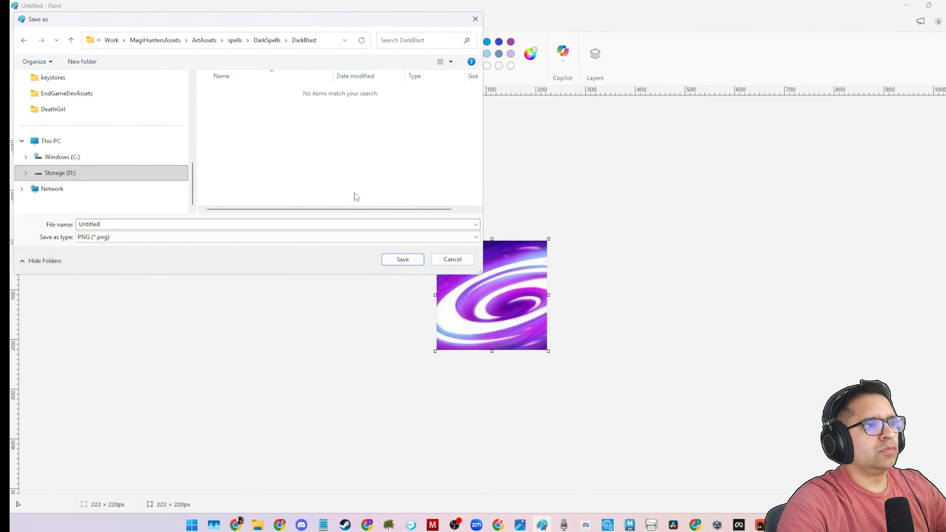
left_click(269, 224)
type("DarkB")
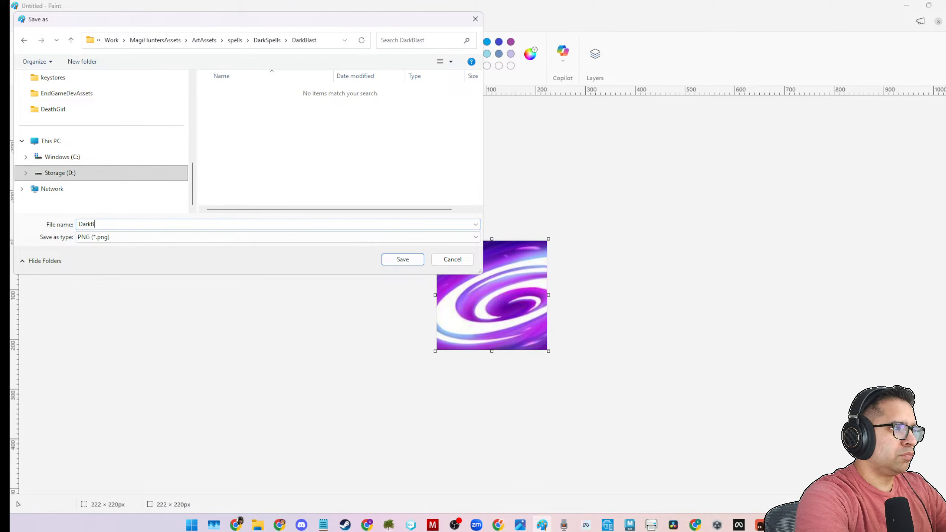
type("lastIcon")
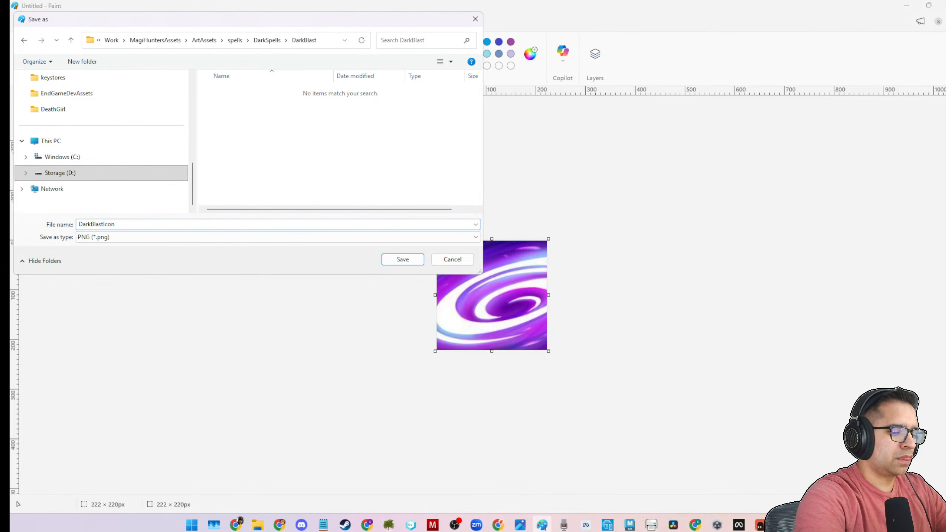
key("Return")
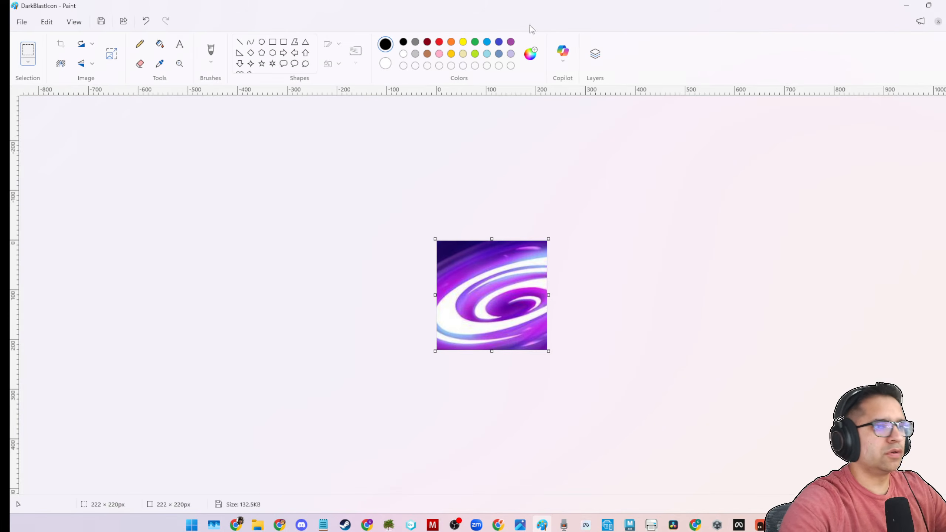
left_click(907, 5)
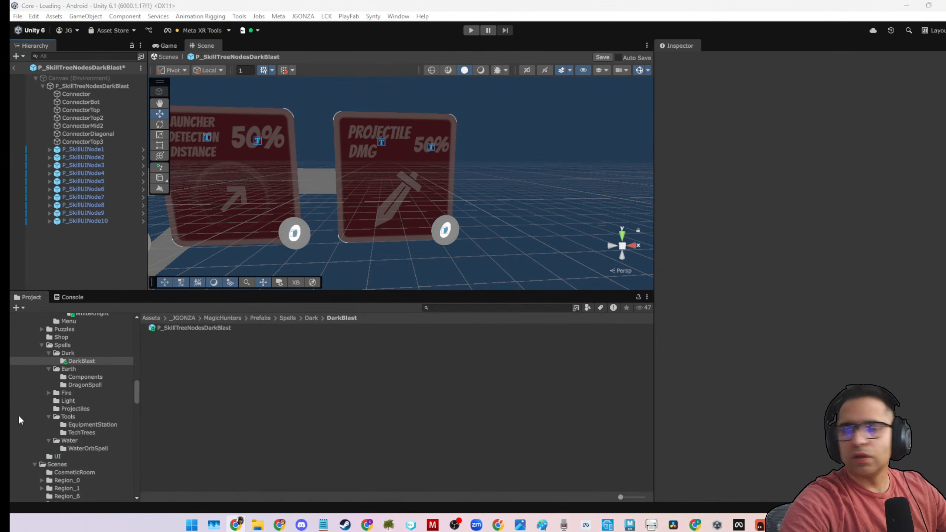
Assign DarkBlast as the Spell Data SO on all ten skill nodes, P_SkillUINode1 through P_SkillUINode10, at once.
left_click(224, 328)
left_click(102, 150)
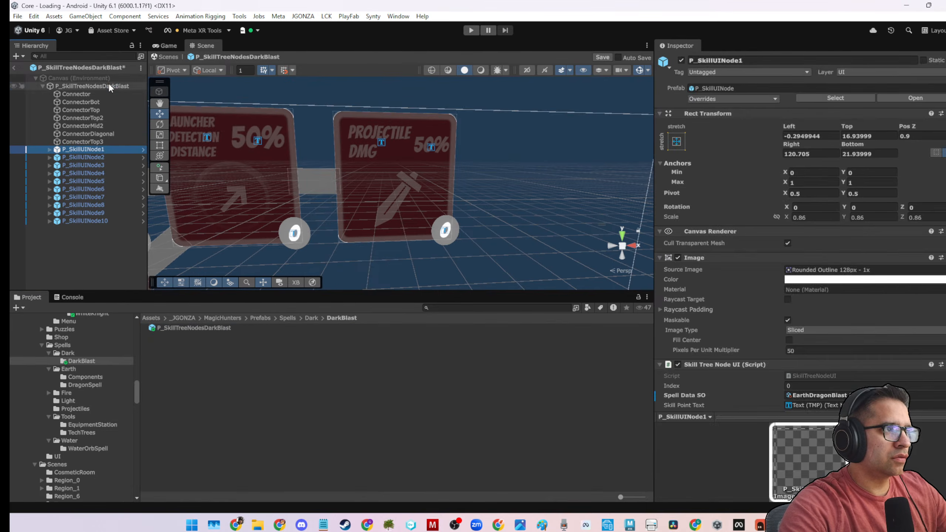
left_click(109, 85)
left_click(76, 149)
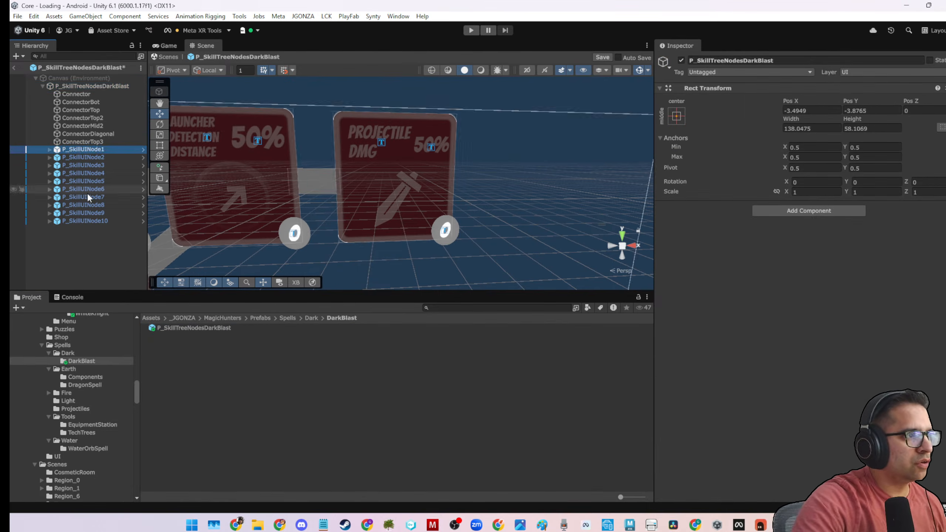
left_click(87, 220, "shift")
scroll(830, 281, "down", 3)
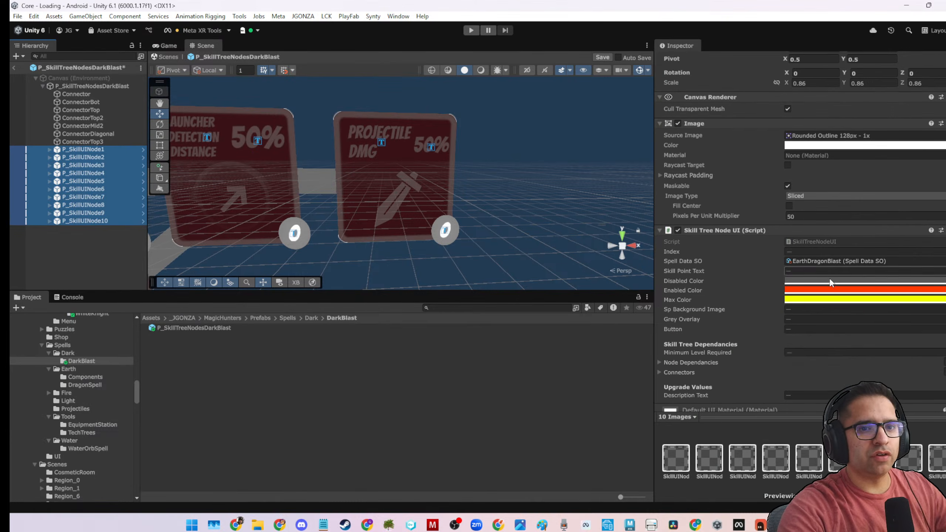
left_click(939, 262)
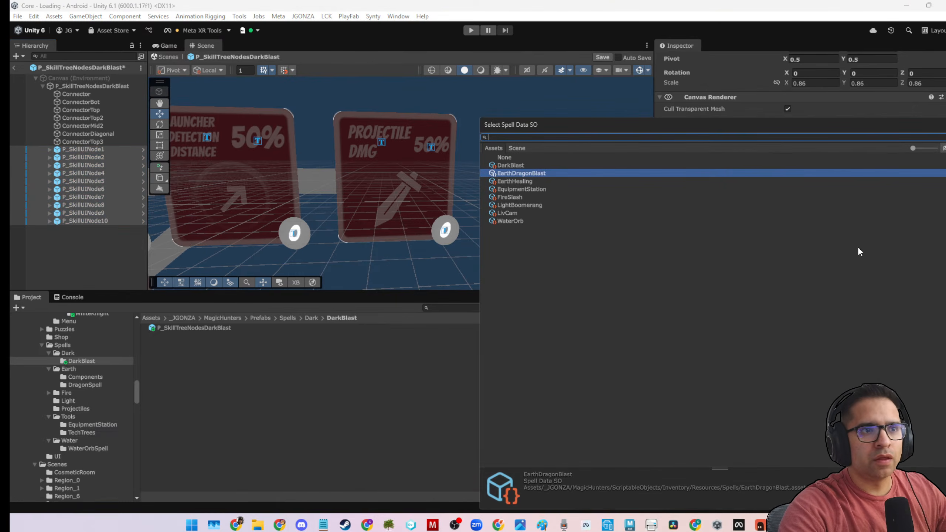
double_click(530, 164)
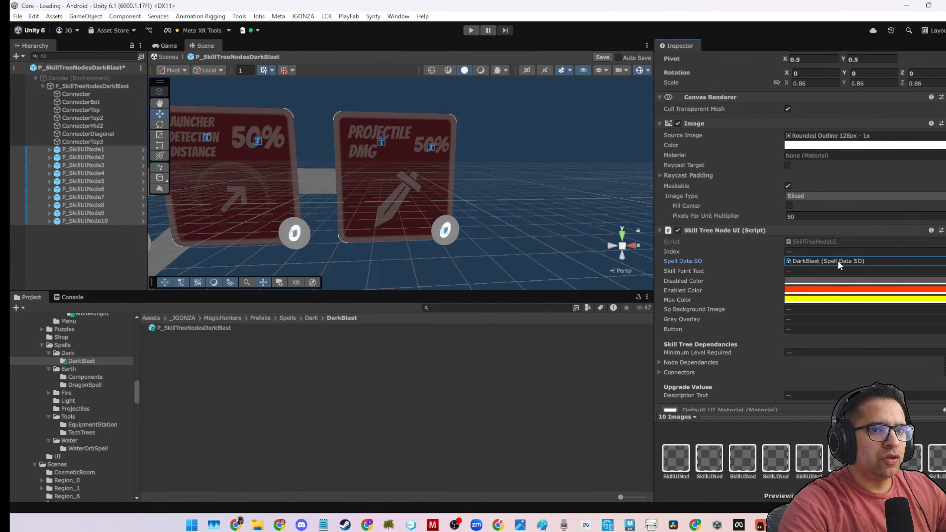
Compare the Index values of the skill nodes from P_SkillUINode1 onward with their name numbers.
left_click(114, 149)
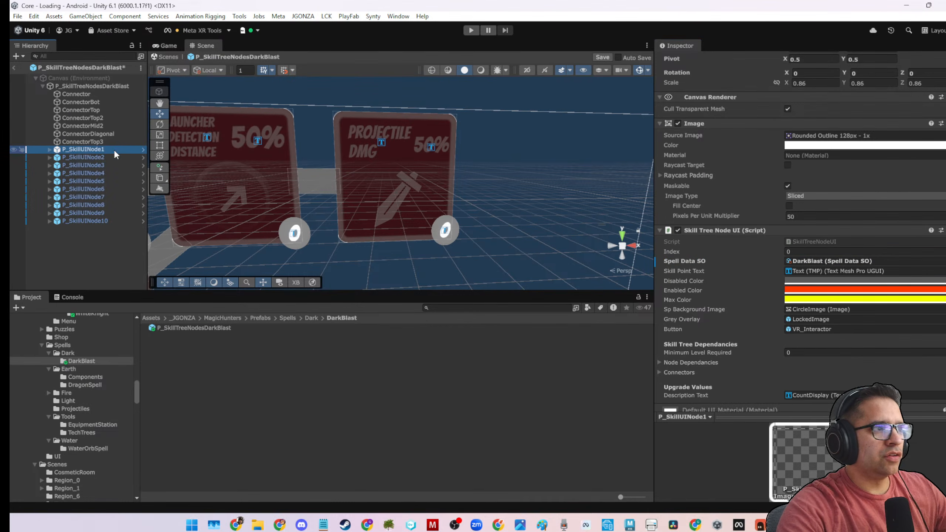
key("Down")
key("Down")
key("Down")
key("Down")
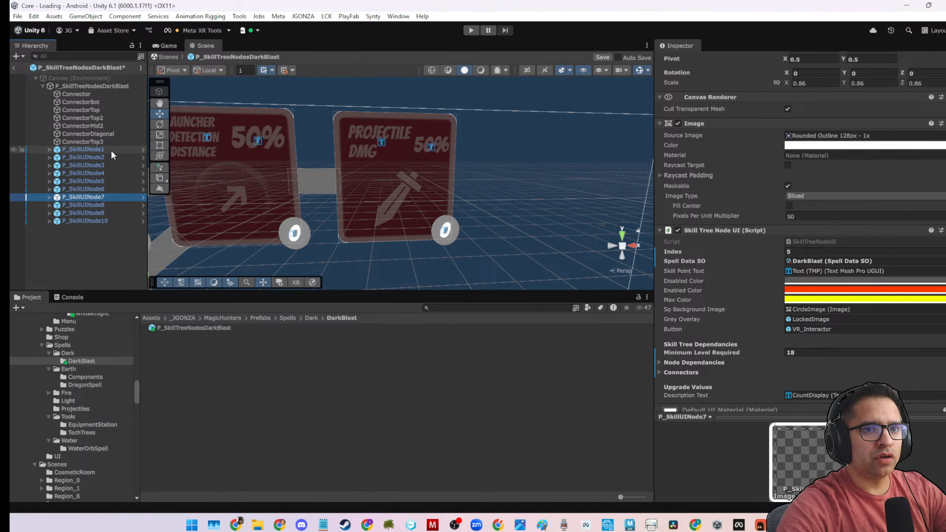
left_click(80, 149)
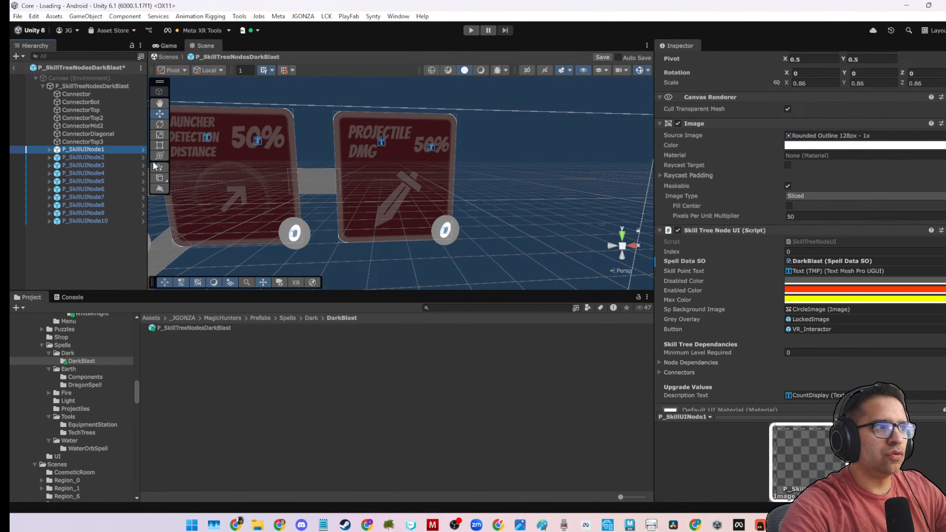
Rename P_SkillUINode10 to P_SkillUINode0 and move it above P_SkillUINode1 in the hierarchy.
left_click(103, 144)
left_click(103, 147)
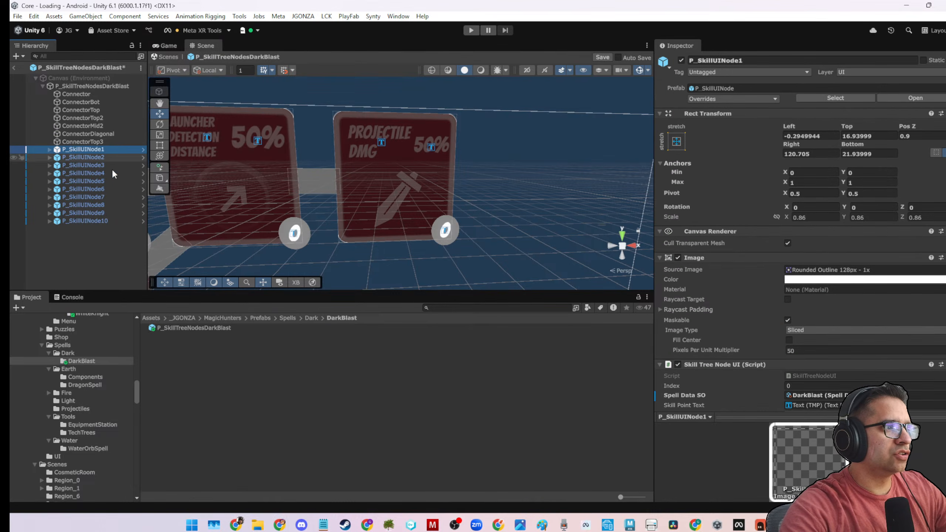
left_click(106, 222)
left_click(104, 222)
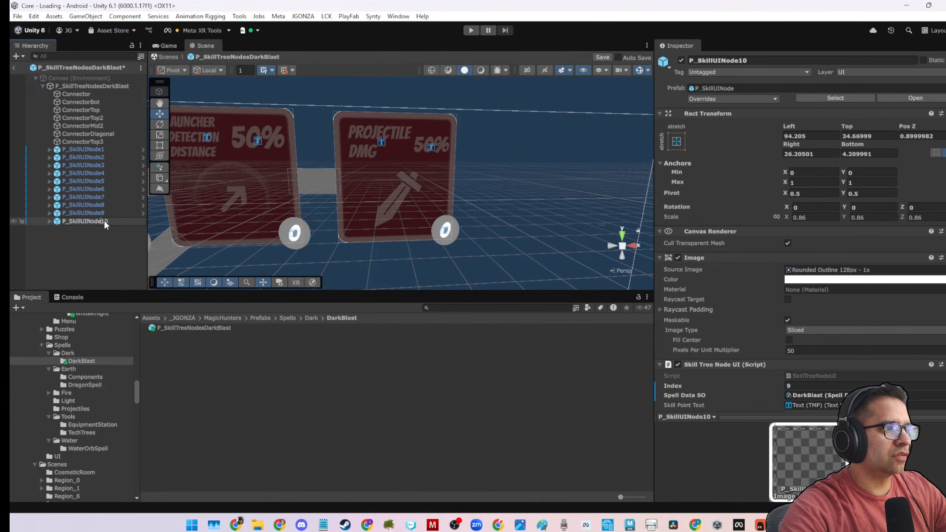
key("Return")
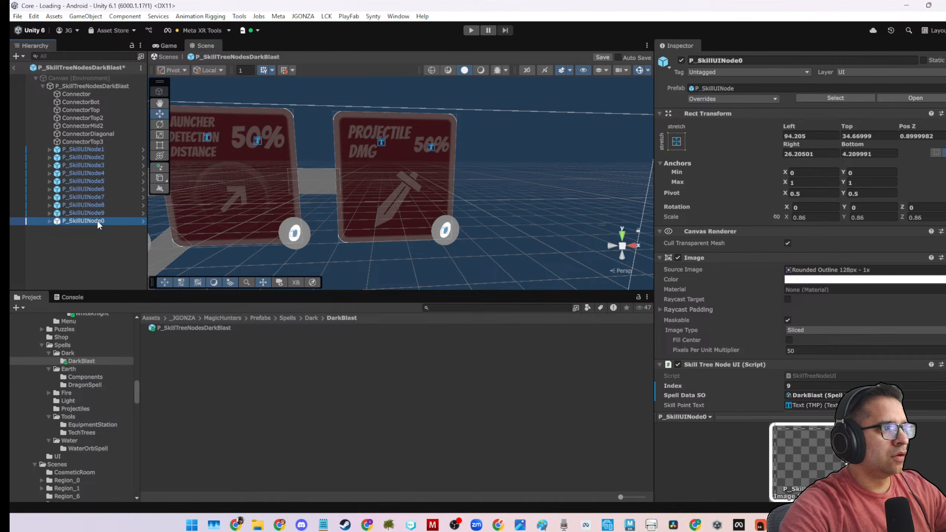
left_click_drag(97, 220, 98, 148)
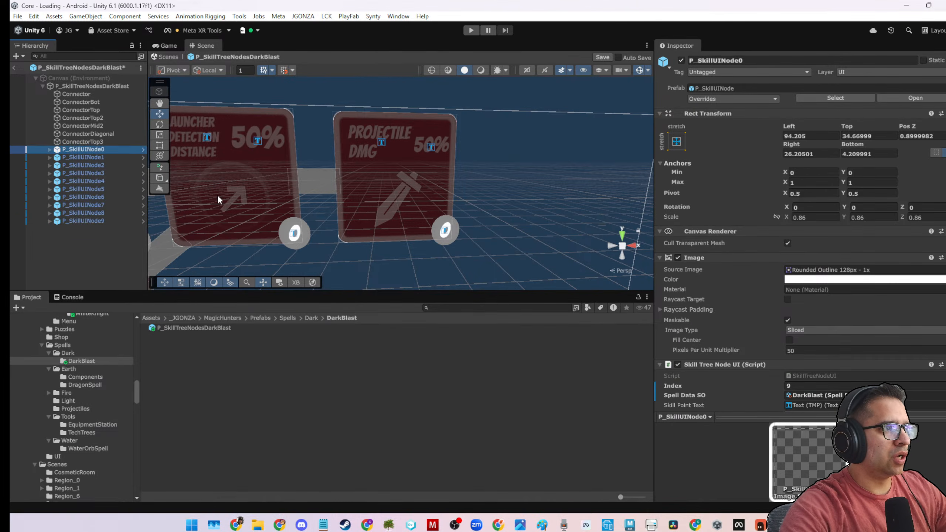
Set the Index of P_SkillUINode0 to 0 in its Skill Tree Node UI script.
scroll(785, 306, "down", 3)
left_click(800, 279)
type("0")
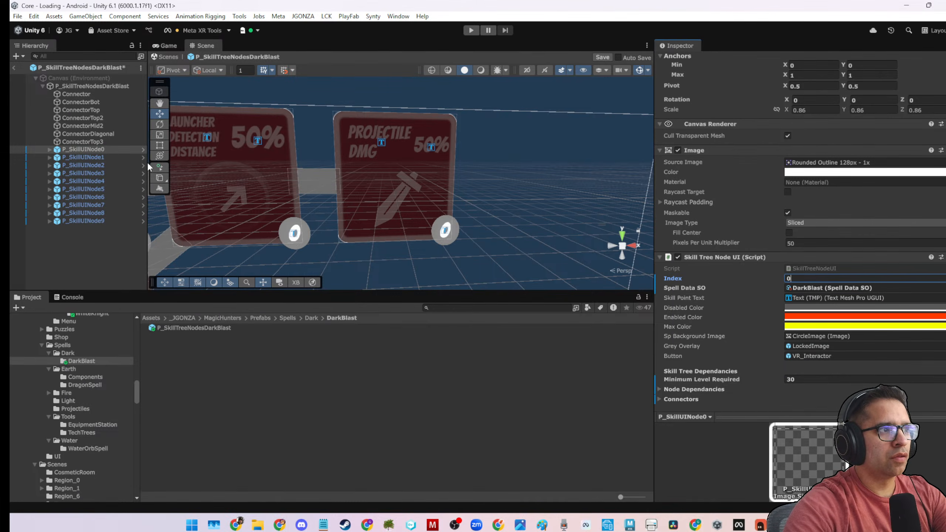
Set the Index of P_SkillUINode1 through P_SkillUINode4 to match each node's number, such as 2 for P_SkillUINode2.
left_click(131, 157)
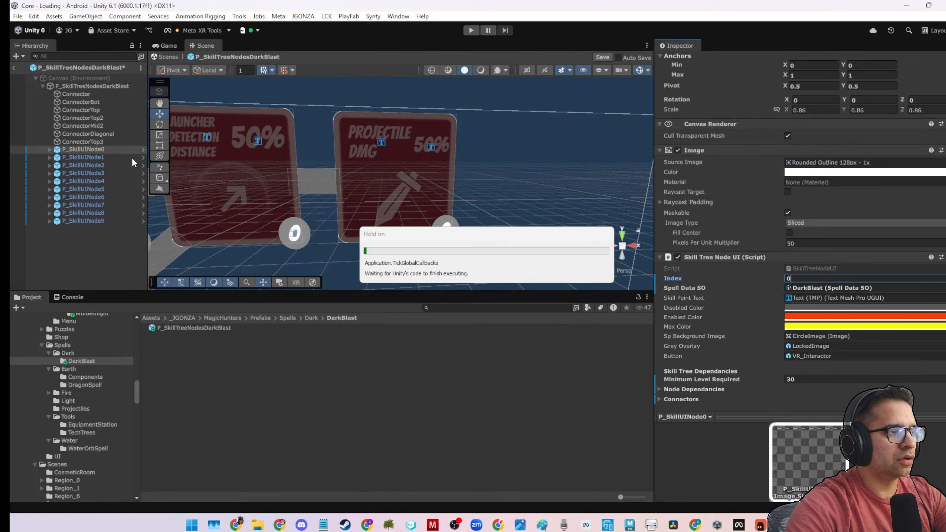
left_click(812, 278)
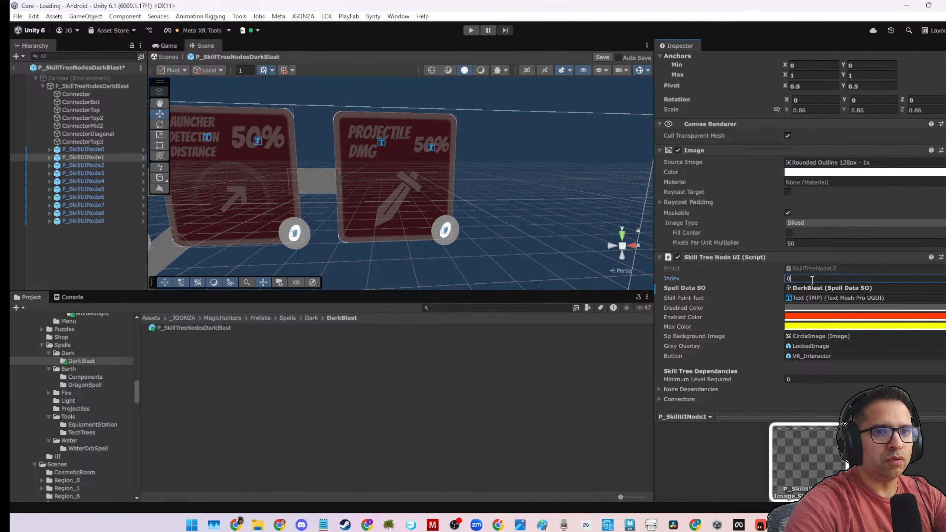
left_click(105, 166)
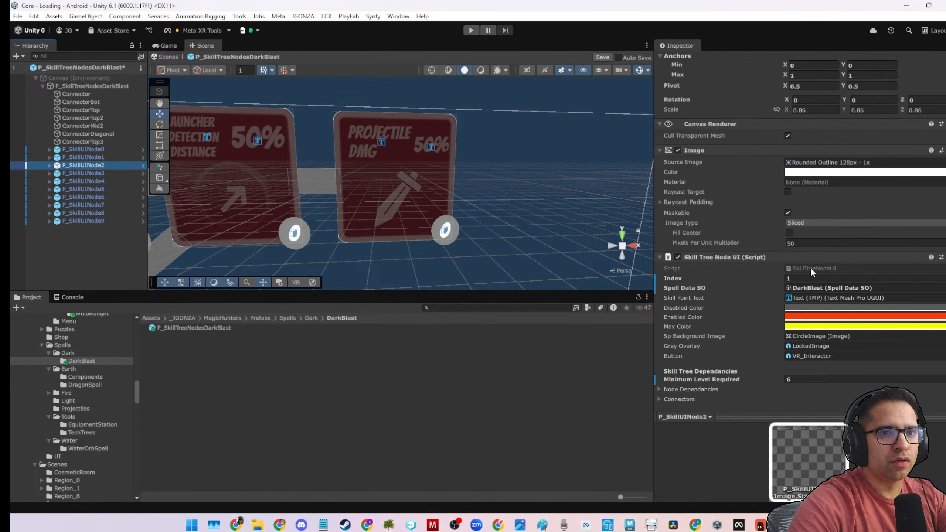
left_click(805, 278)
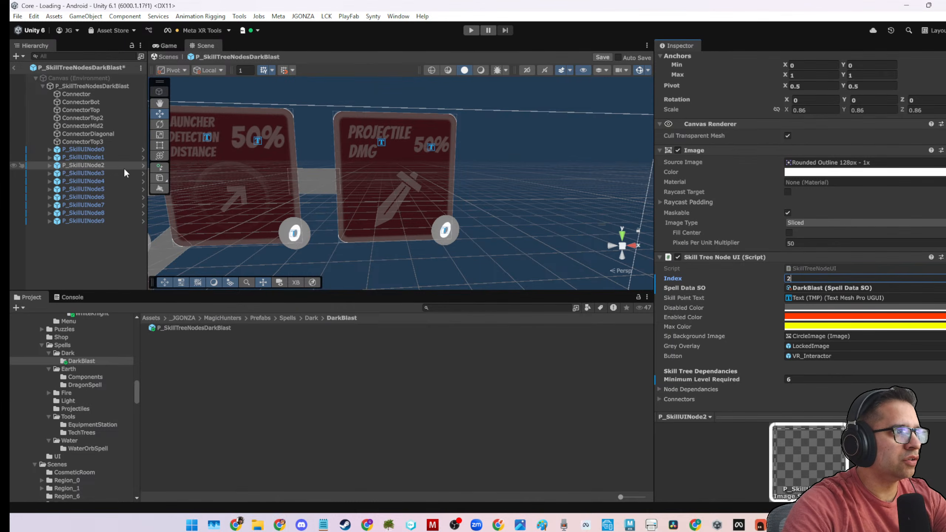
left_click(123, 173)
left_click(832, 277)
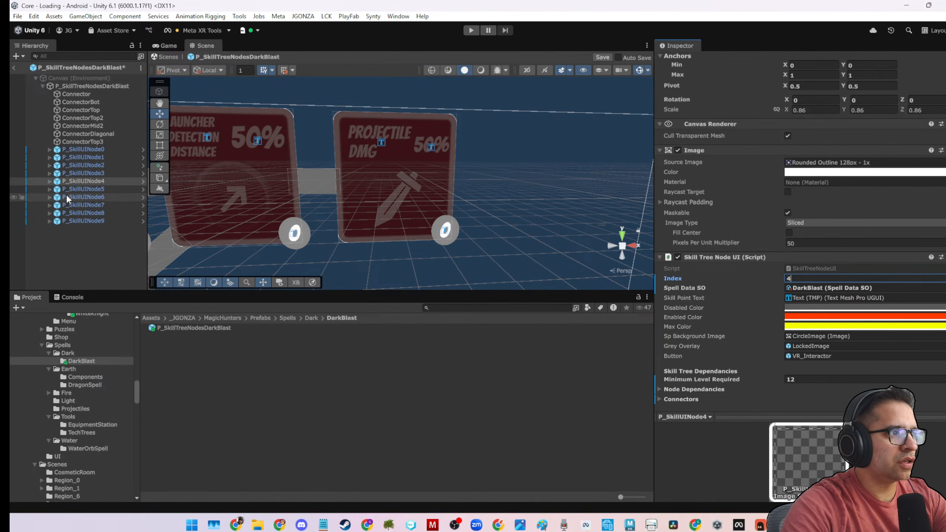
Set the Index of P_SkillUINode5 to 5, check P_SkillUINode6, and set P_SkillUINode7's Index to 7.
left_click(83, 189)
left_click(836, 279)
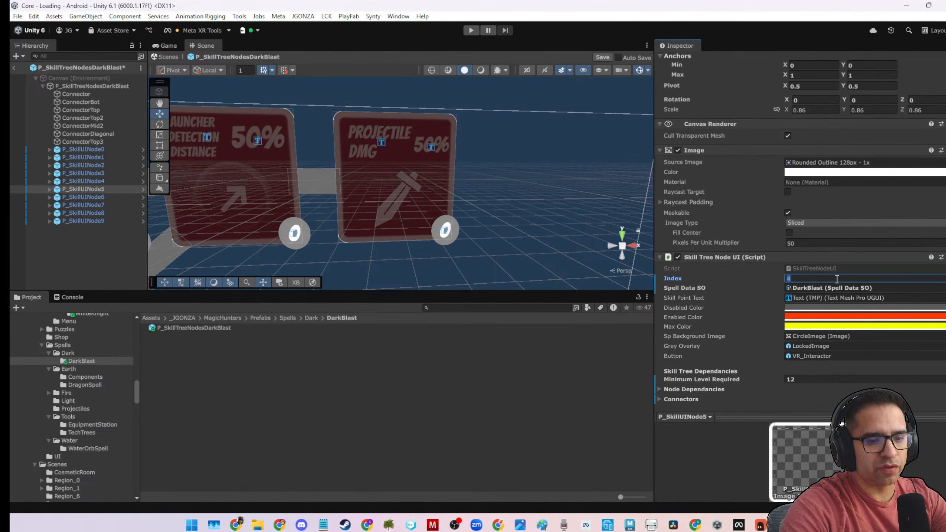
type("5")
left_click(111, 197)
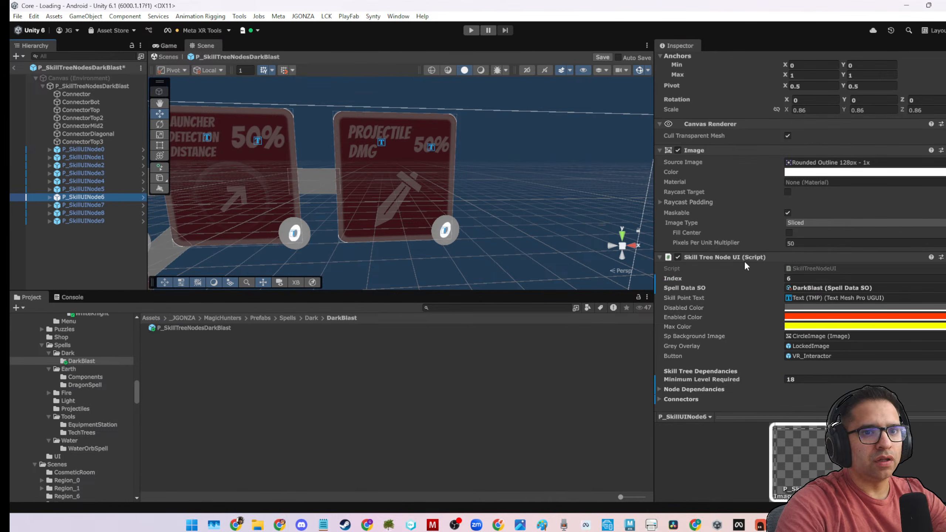
left_click(112, 205)
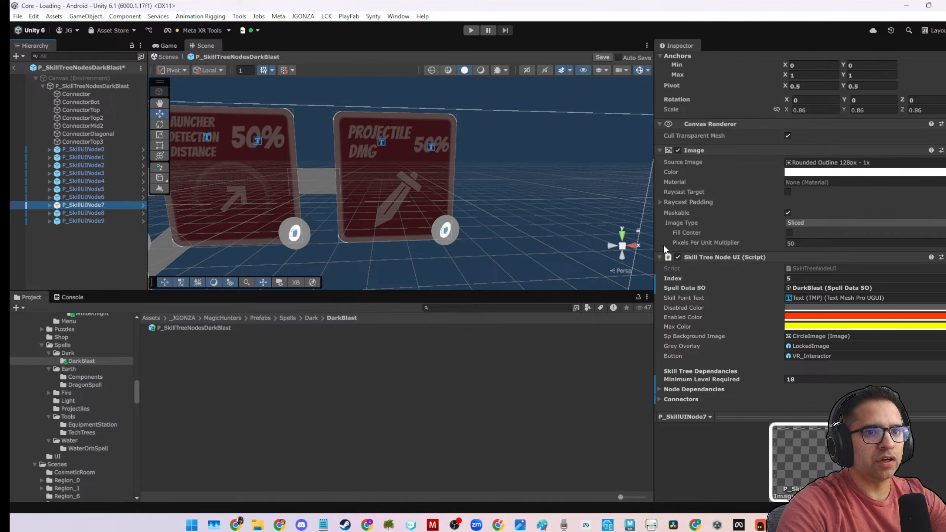
left_click(788, 279)
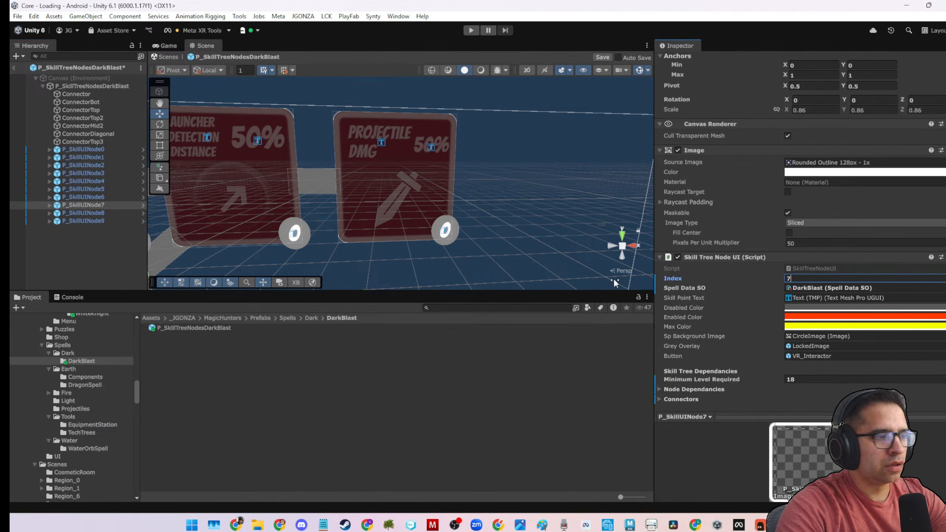
Set the Index of P_SkillUINode8 to 8 and match P_SkillUINode9's Index to its node number.
left_click(105, 213)
left_click(817, 278)
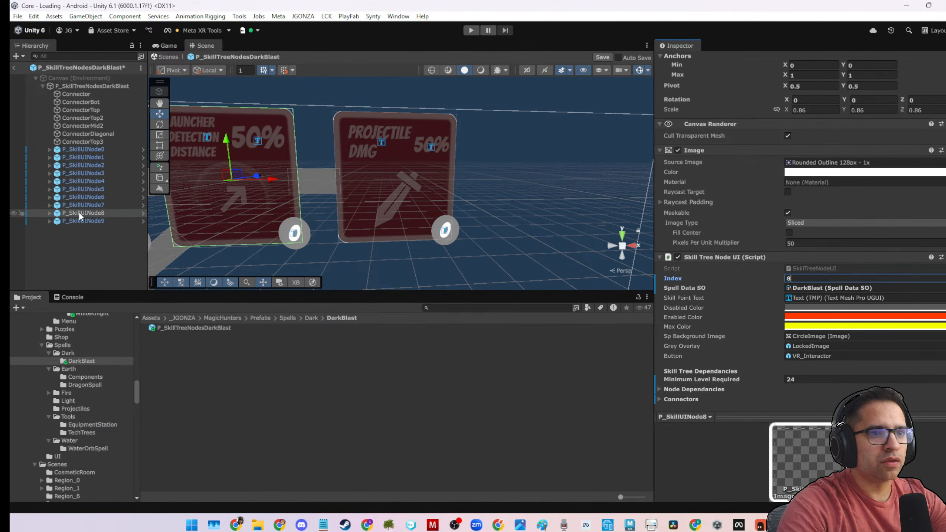
left_click(83, 221)
left_click(788, 278)
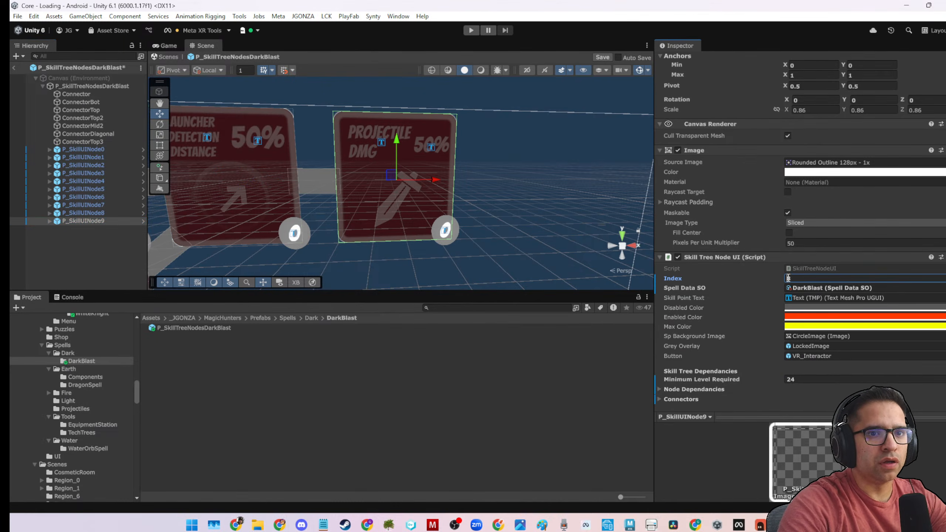
left_click(61, 257)
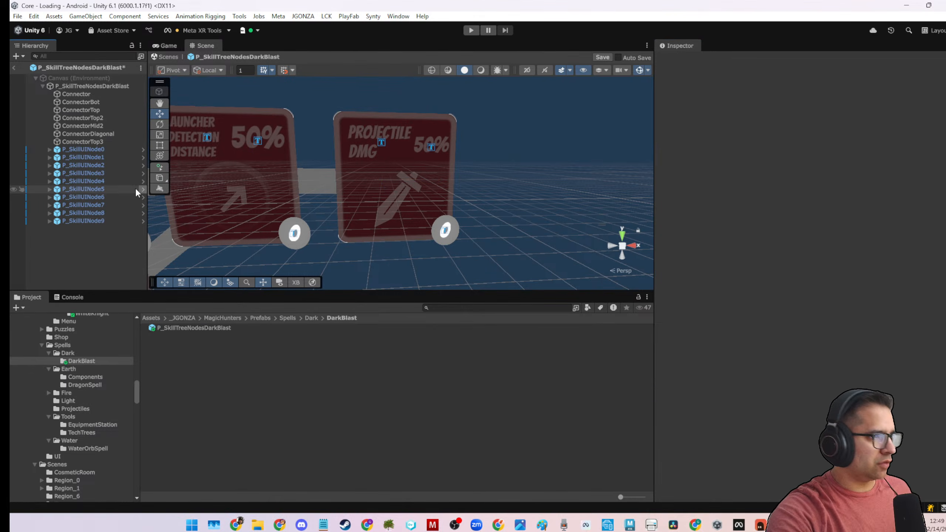
Review the Skill Tree Node UI settings of P_SkillUINode0, including its dependencies, and of all ten nodes together.
left_click(95, 149)
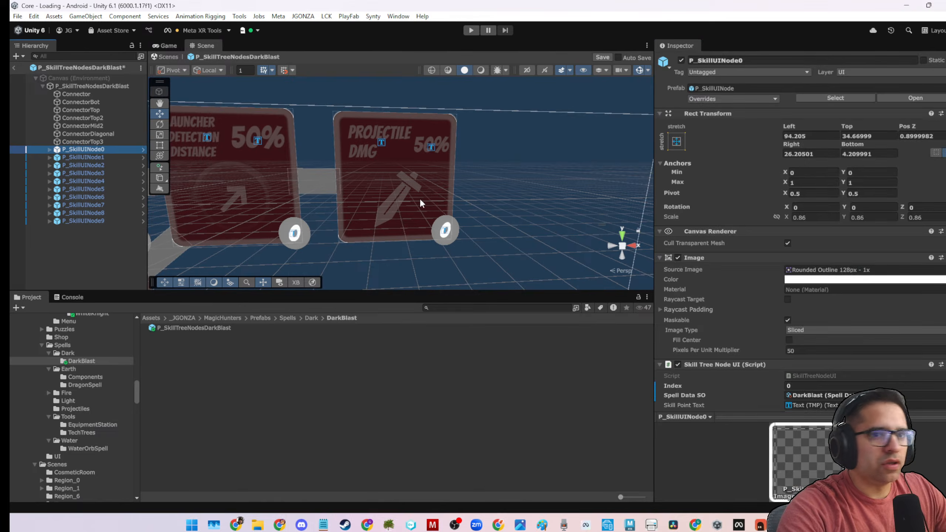
scroll(745, 275, "down", 4)
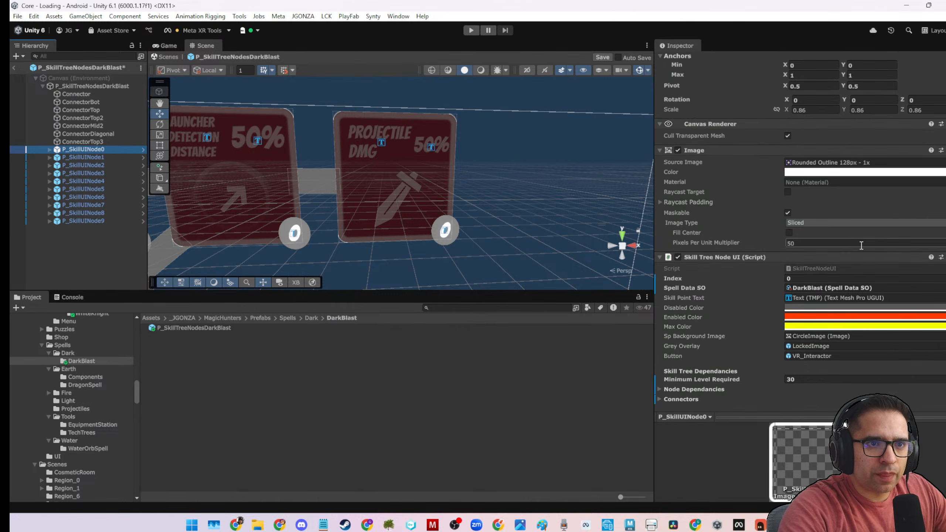
scroll(862, 253, "down", 1)
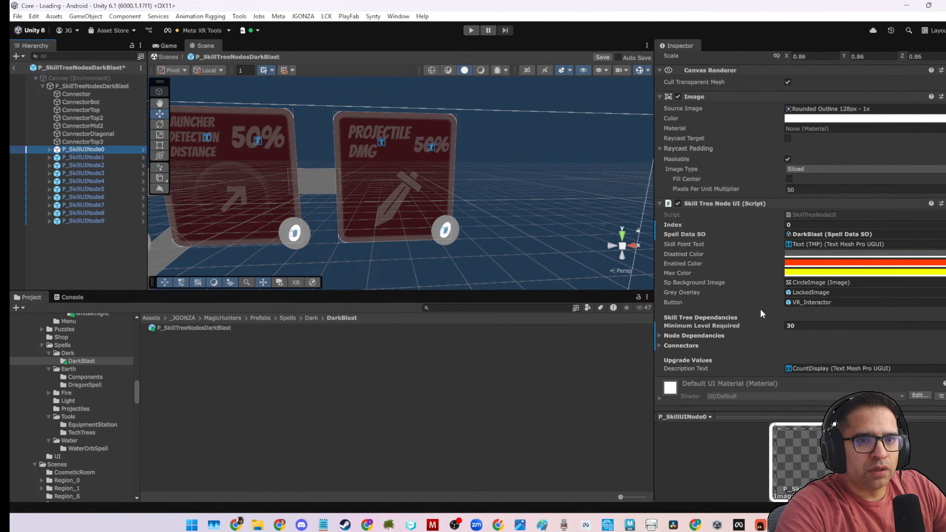
scroll(759, 309, "down", 1)
left_click(86, 220, "shift")
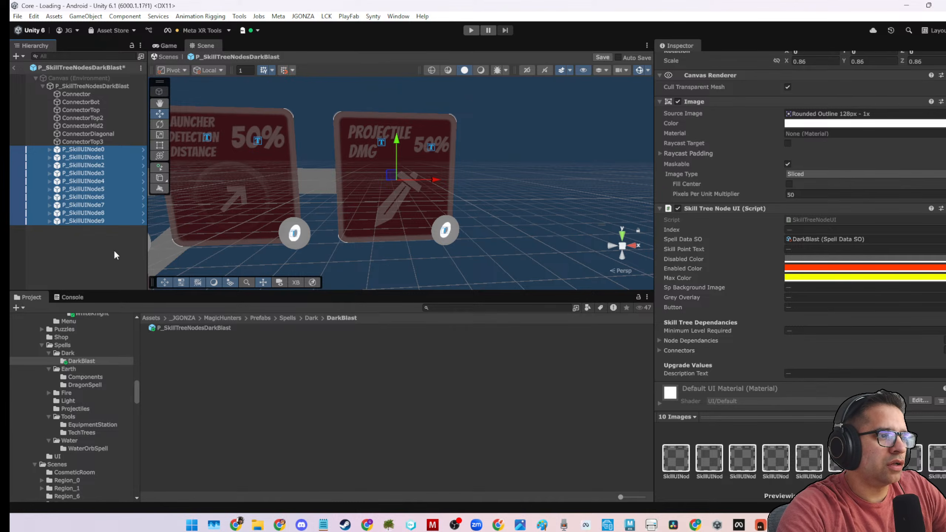
left_click(111, 234)
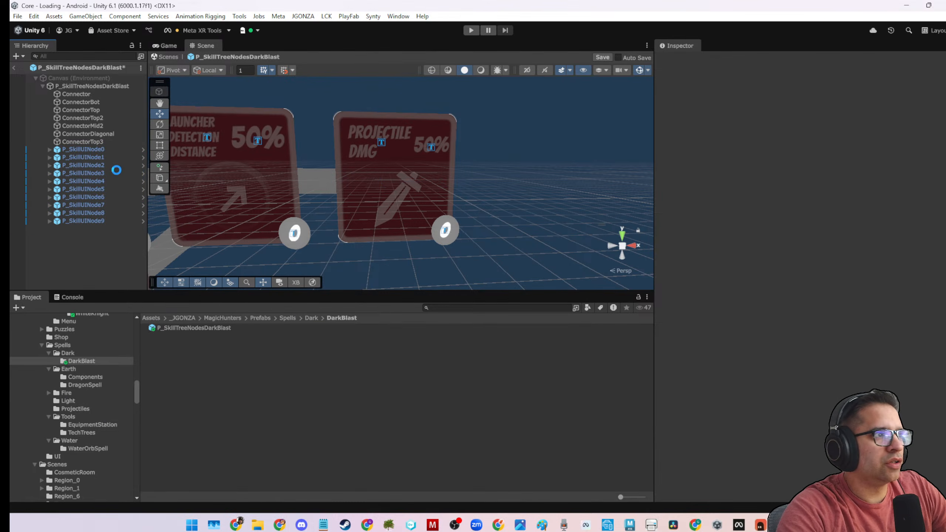
Open the DarkBlast spell data asset referenced in P_SkillUINode0's Skill Tree Node UI settings.
left_click(102, 150)
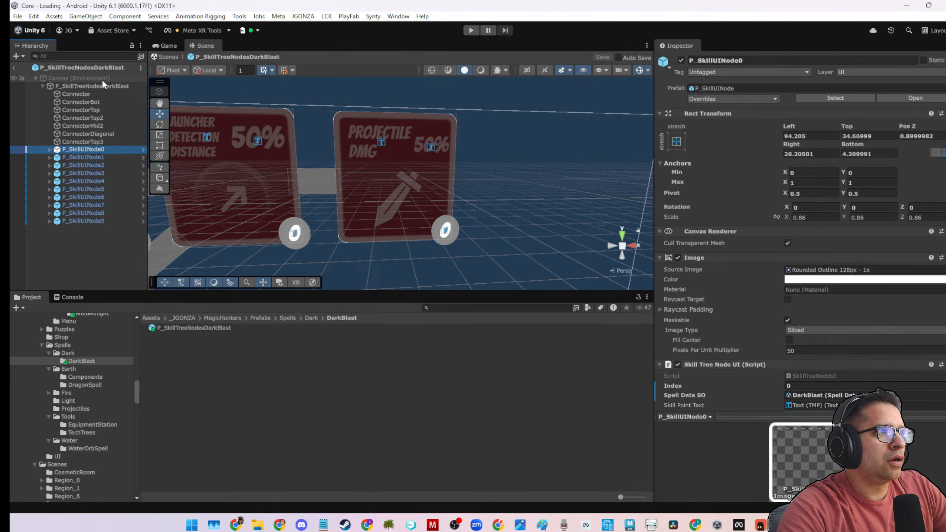
left_click(100, 86)
left_click(128, 150)
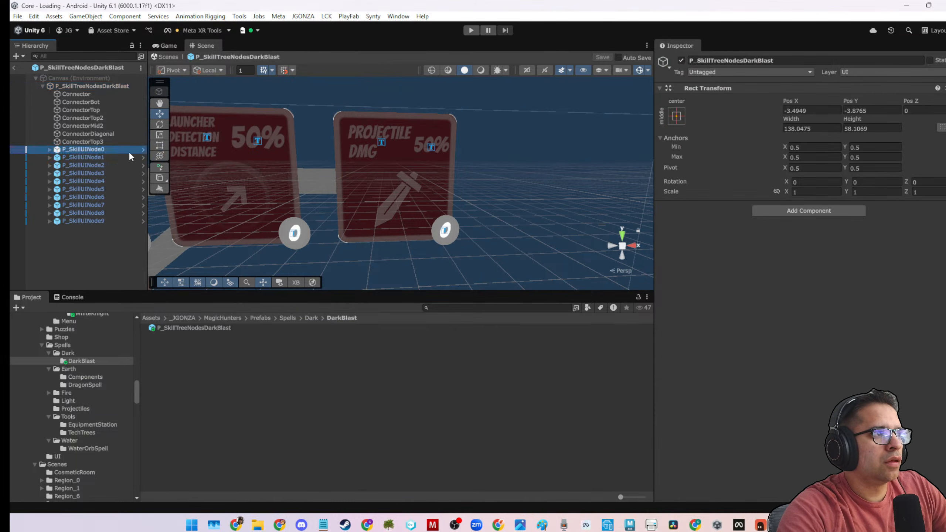
scroll(870, 338, "down", 4)
left_click(831, 212)
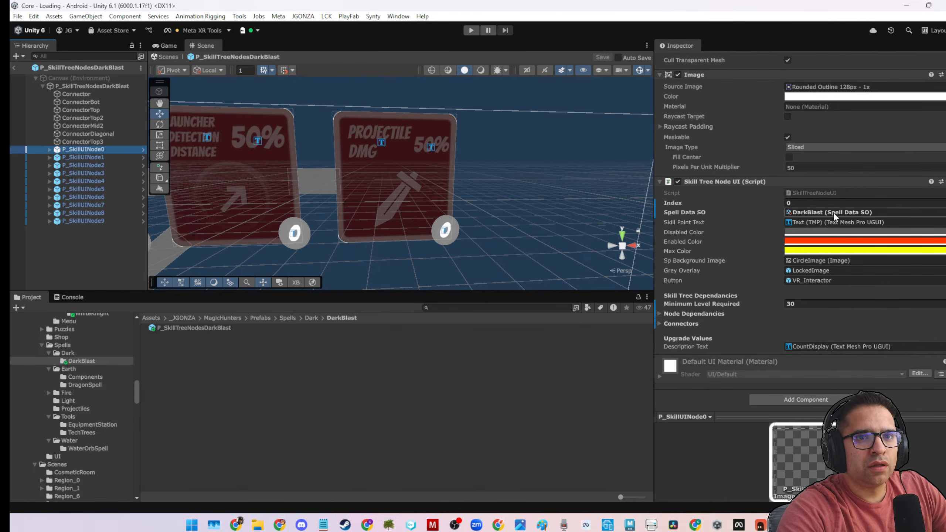
left_click(155, 327)
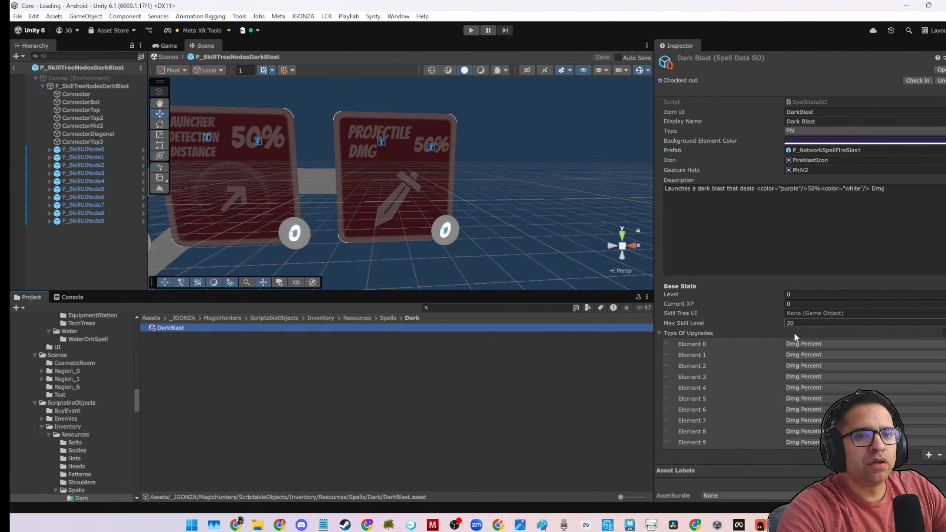
Try Alt Dmg for Element 1 and DOT_Duration for Element 2 of Type Of Upgrades, and return both to Dmg Percent.
scroll(775, 337, "down", 3)
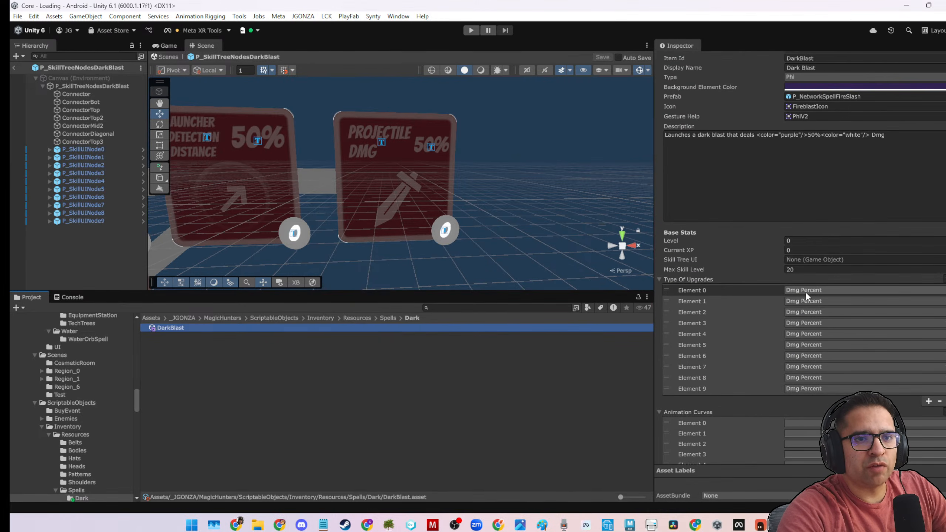
left_click(800, 300)
left_click(797, 300)
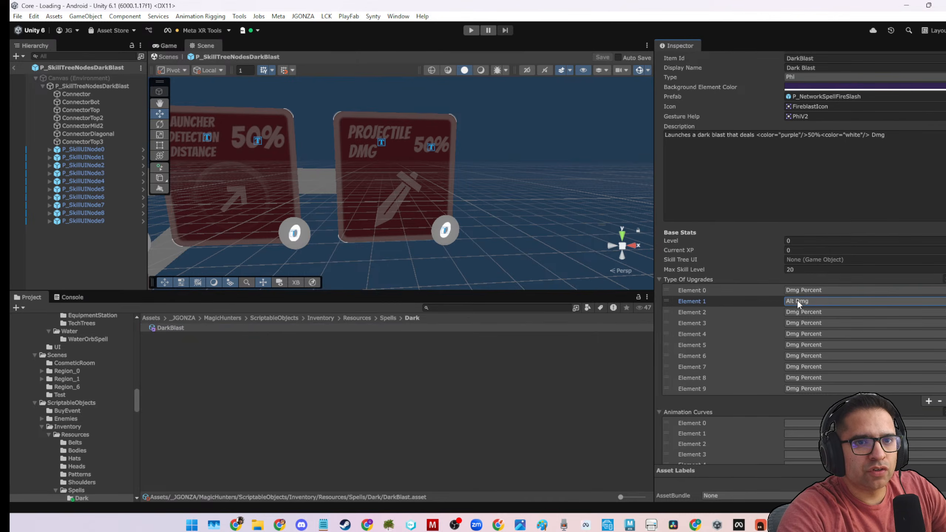
left_click(797, 300)
left_click(765, 311)
left_click(795, 312)
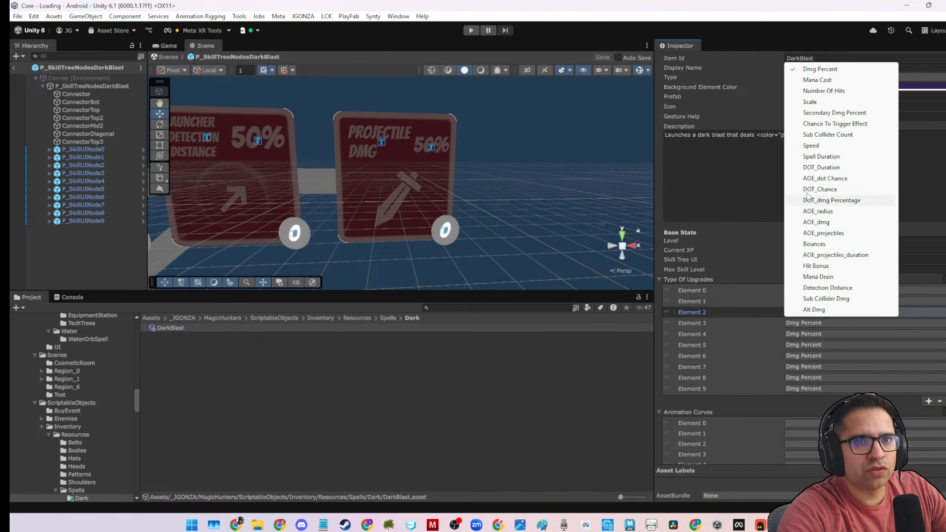
left_click(820, 167)
left_click(803, 311)
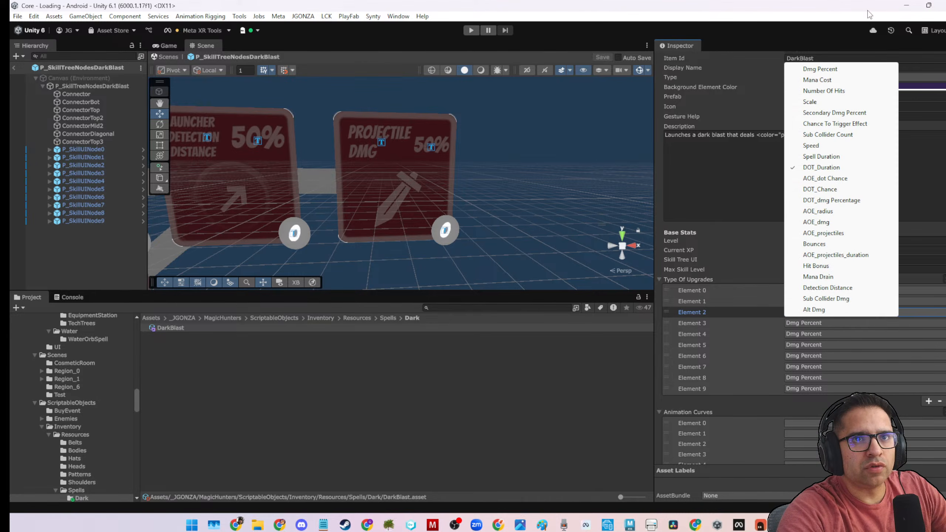
left_click(819, 69)
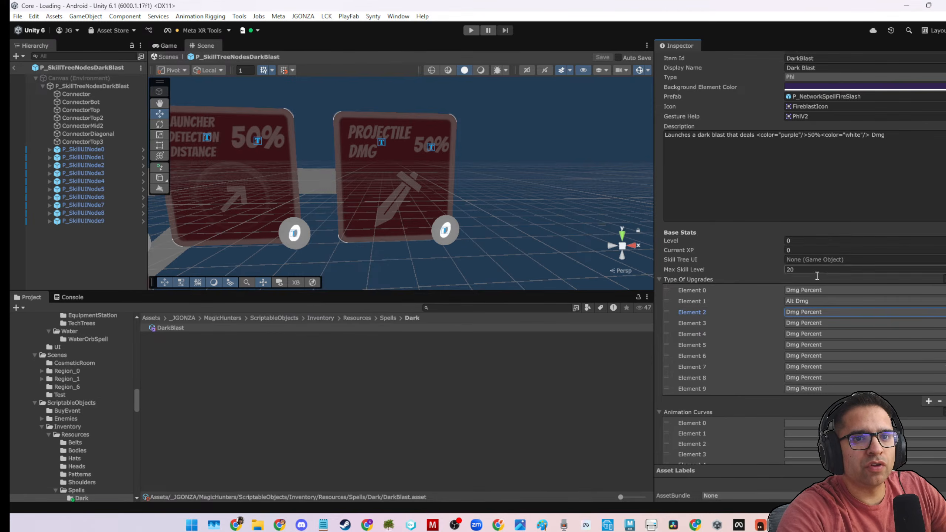
left_click(807, 300)
left_click(813, 59)
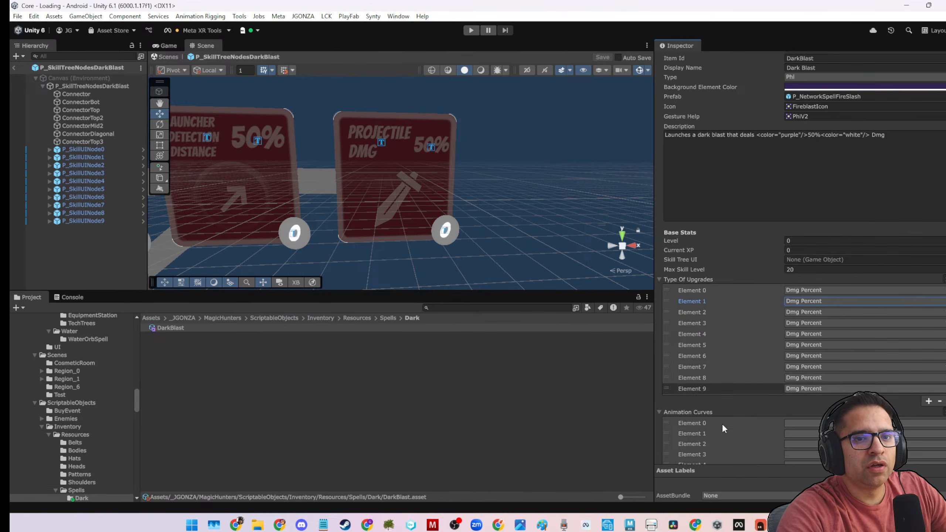
Assign the rising linear preset, from 0 to 1, to Element 0 of DarkBlast's Animation Curves.
scroll(696, 362, "down", 3)
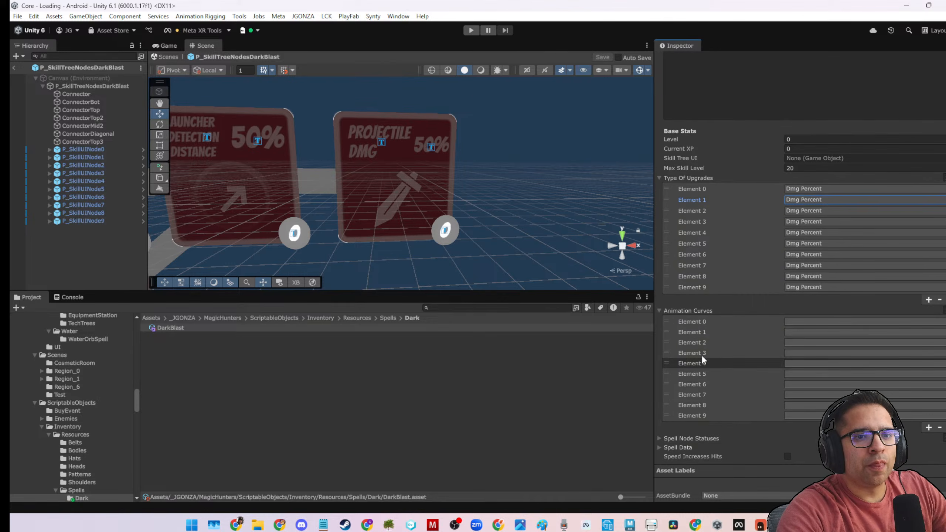
left_click(800, 322)
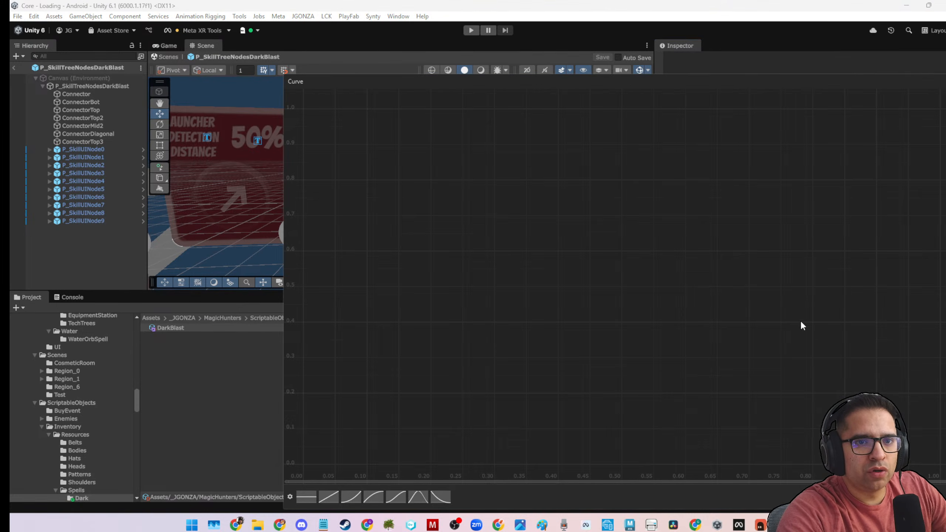
left_click(329, 496)
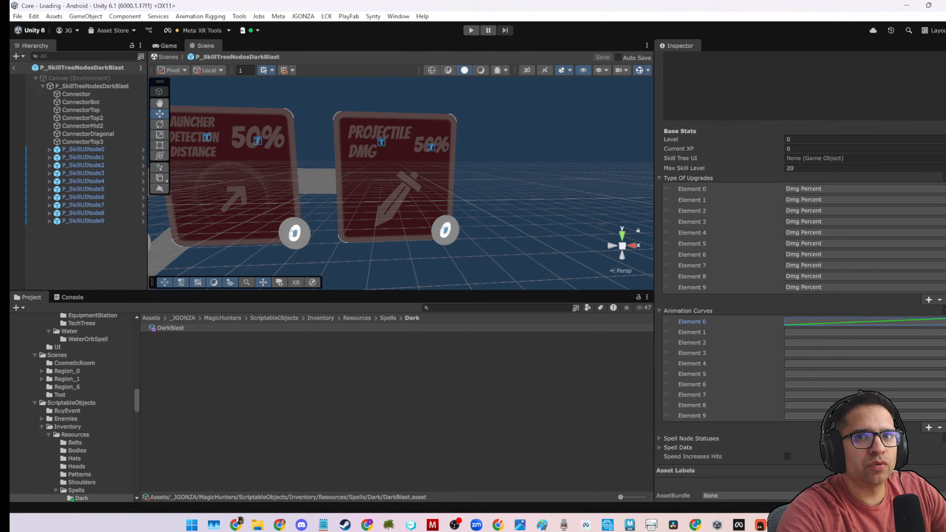
left_click(832, 301)
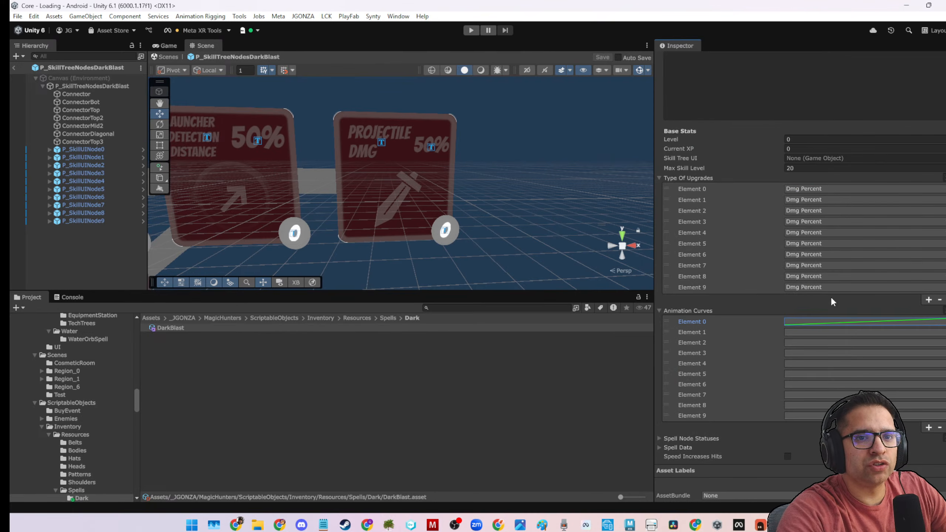
Try to apply Element 0's linear curve to Animation Curves Elements 1 through 9 all at once.
left_click(747, 331)
left_click(709, 417, "shift")
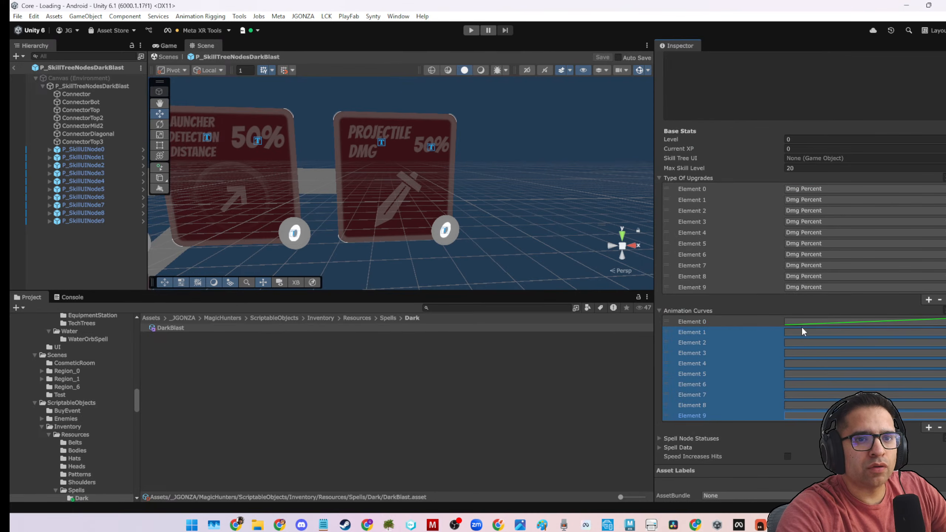
left_click(801, 323)
left_click(944, 79)
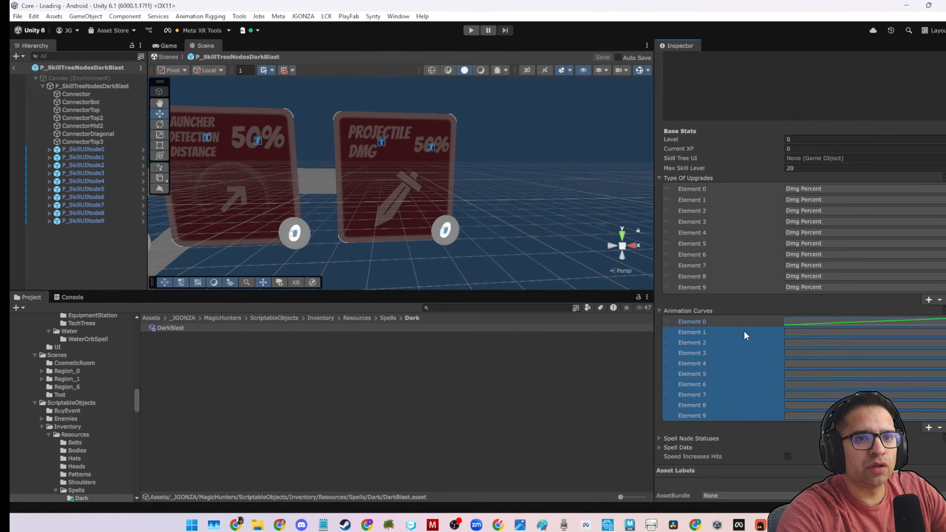
left_click(719, 332)
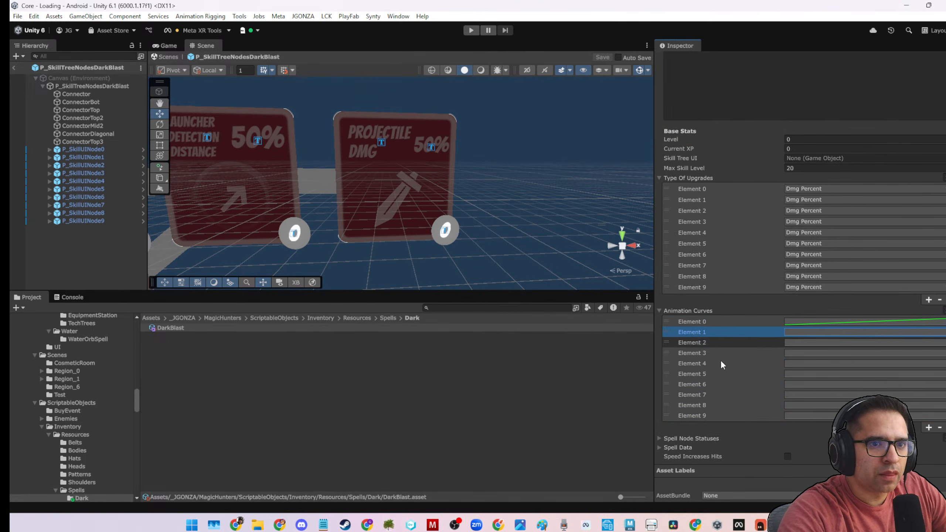
left_click(712, 412, "shift")
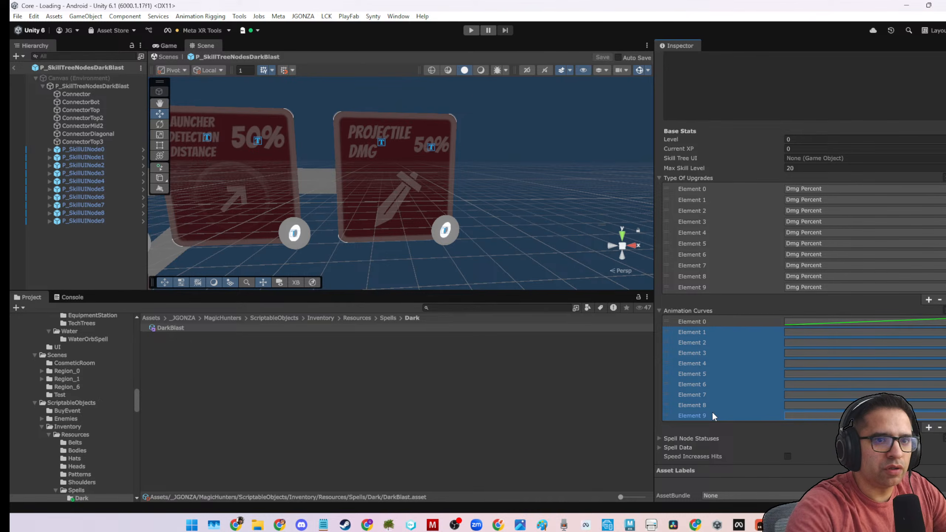
left_click(758, 321)
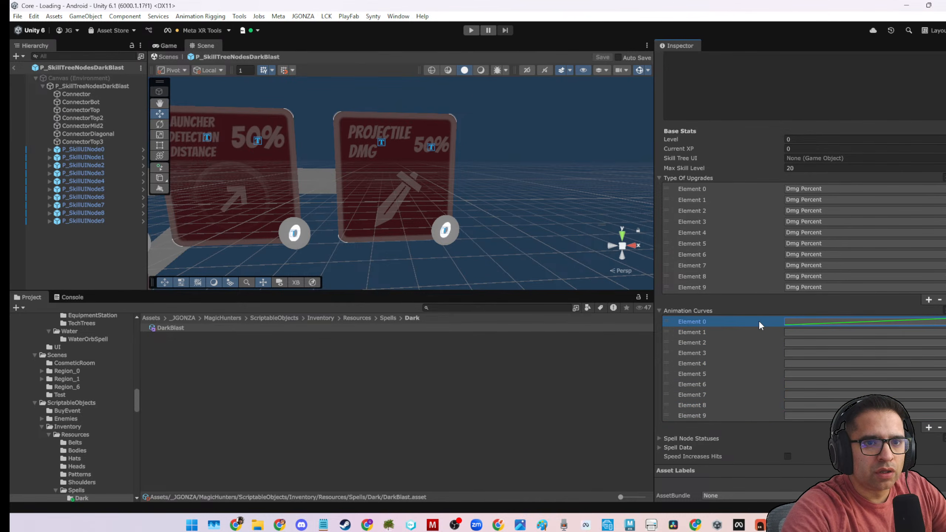
left_click(731, 335)
left_click(721, 414, "shift")
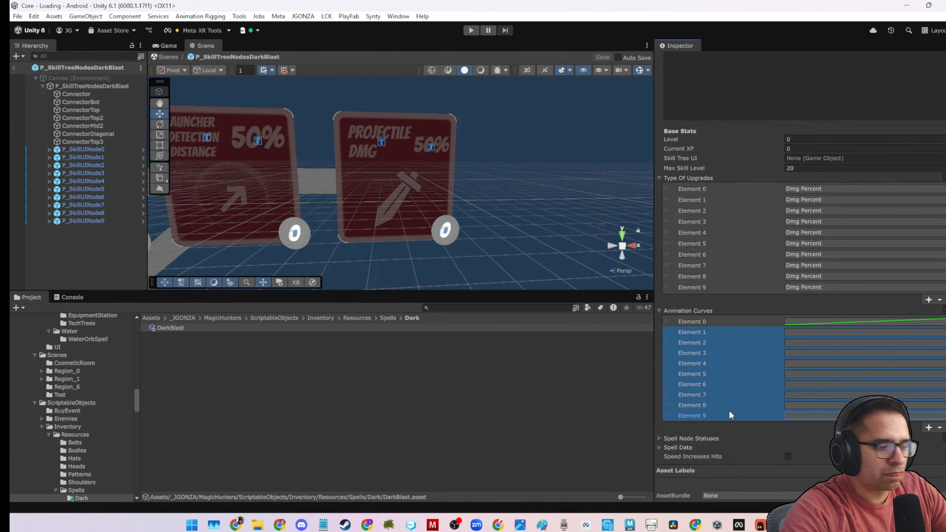
left_click(817, 321)
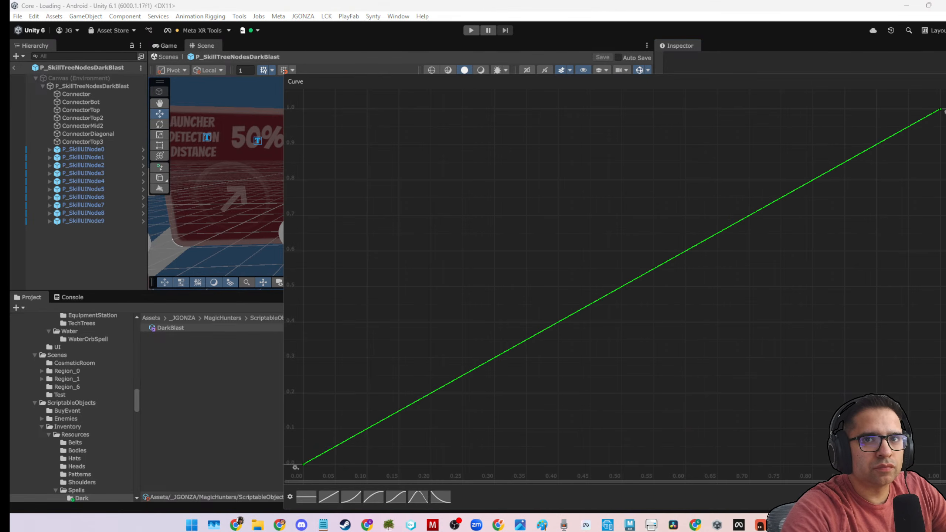
left_click(945, 82)
Assign the rising linear preset curve to Elements 1 and 2 of DarkBlast's Animation Curves.
left_click(794, 330)
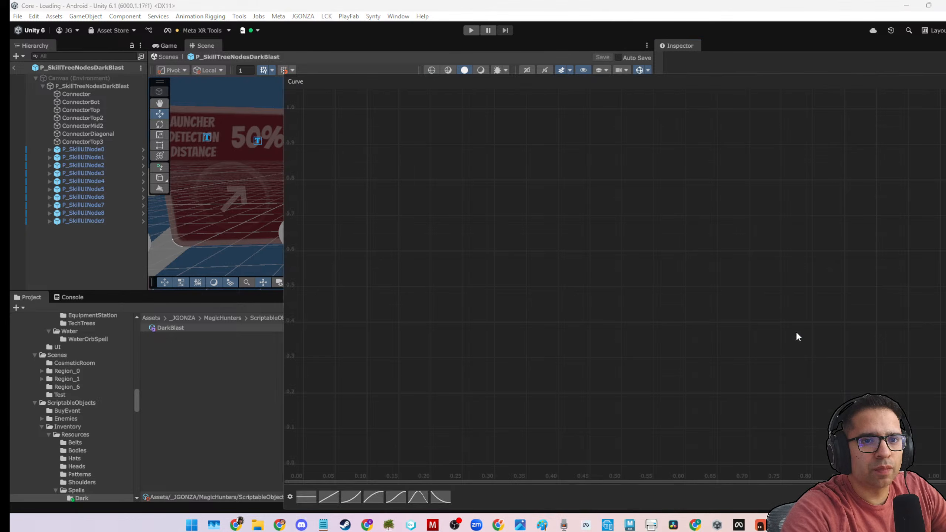
left_click(334, 493)
left_click(282, 440)
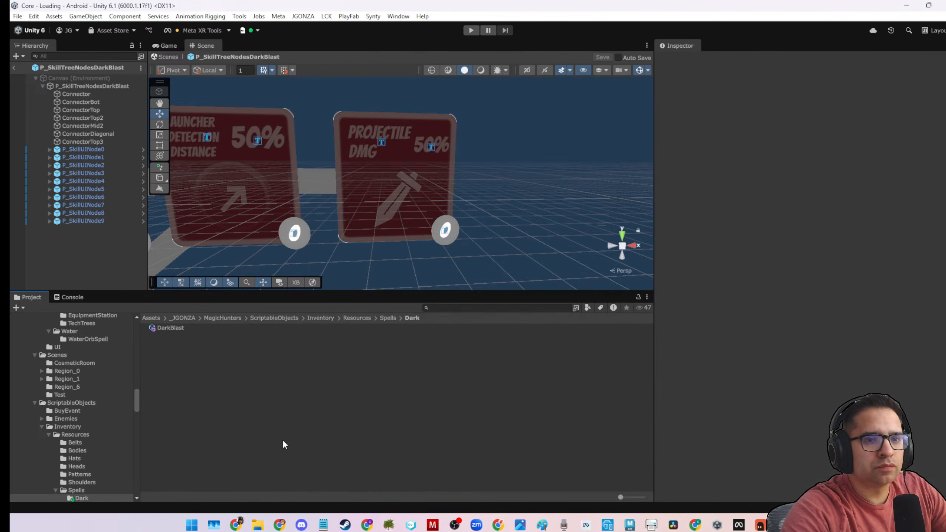
left_click(209, 327)
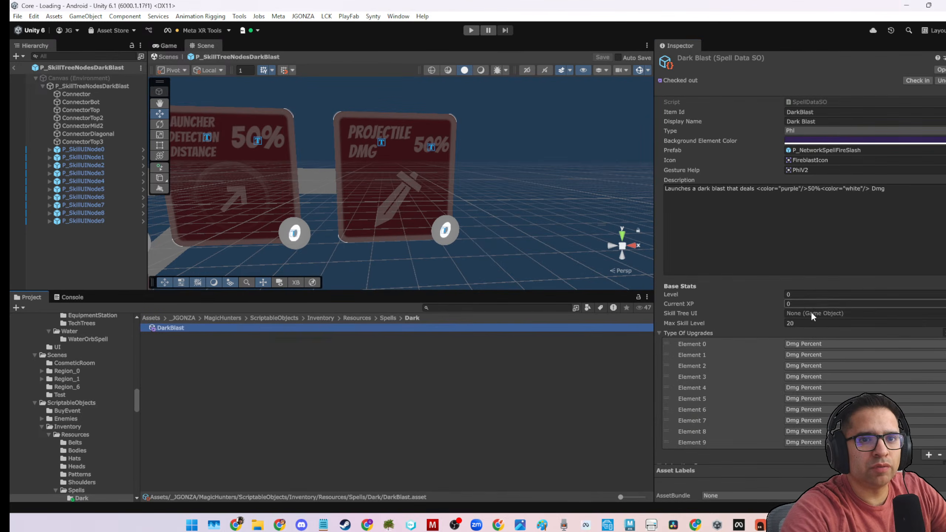
scroll(810, 310, "down", 5)
left_click(807, 344)
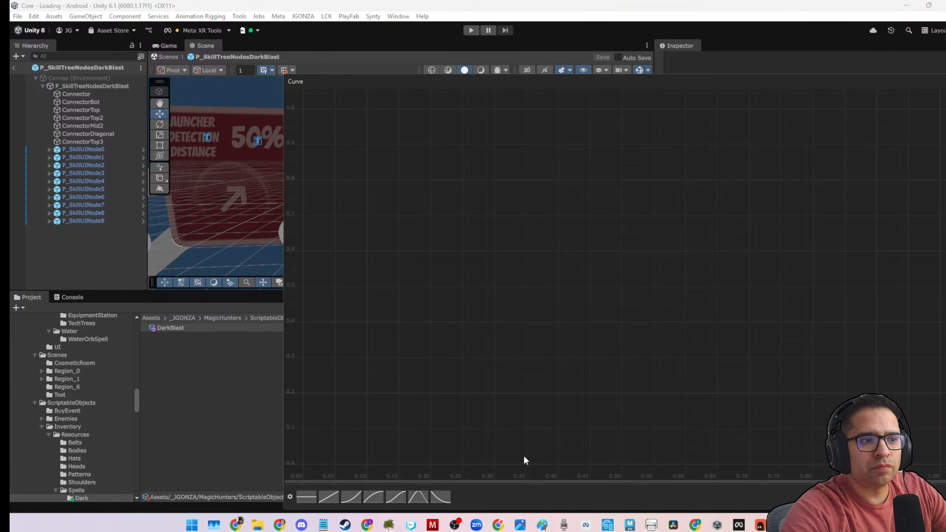
left_click(333, 497)
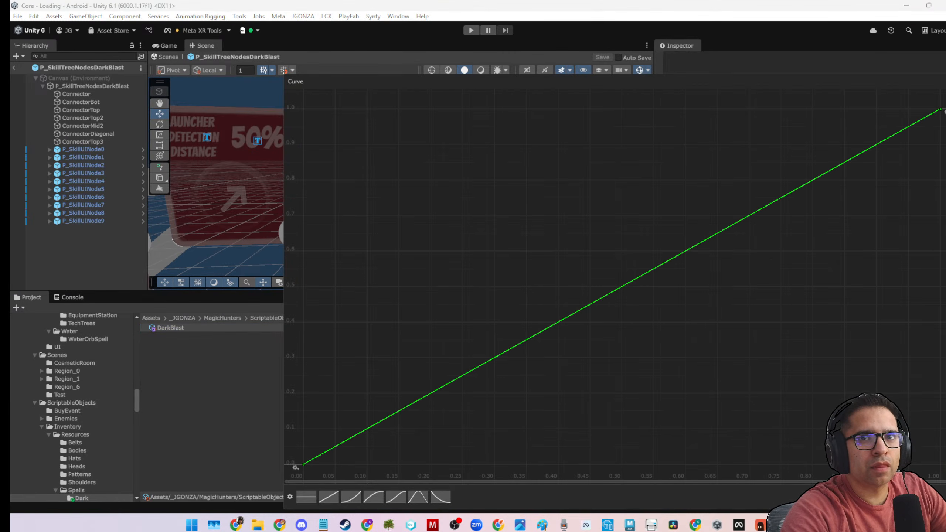
left_click(945, 81)
Assign the rising linear preset curve to Elements 3 and 4 of DarkBlast's Animation Curves.
left_click(799, 354)
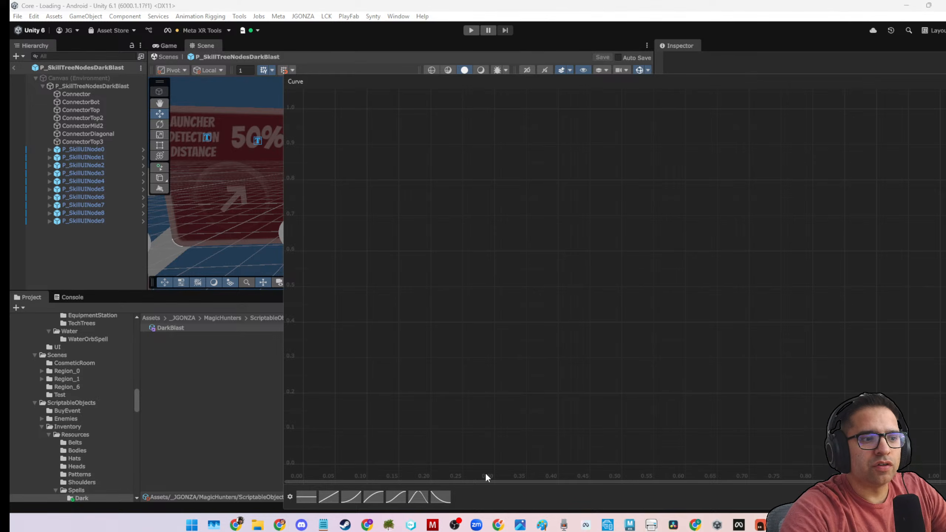
left_click(328, 497)
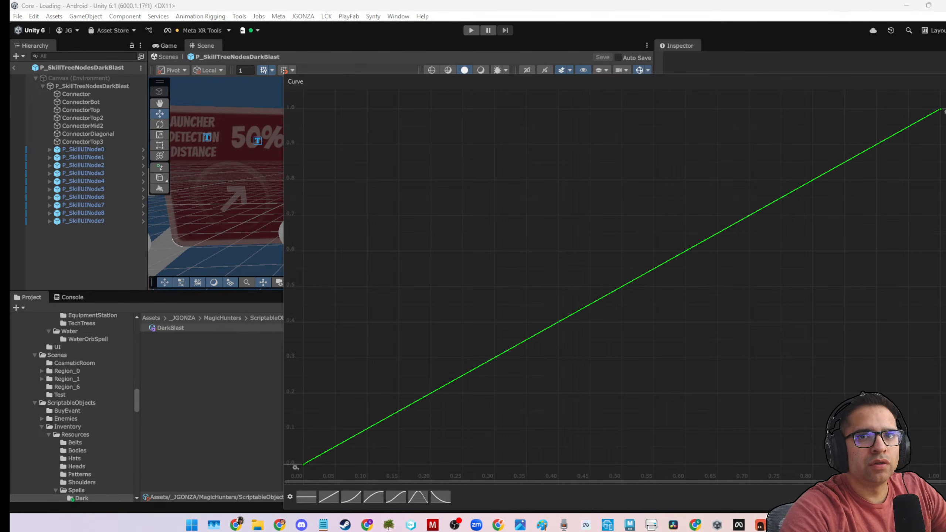
left_click(944, 81)
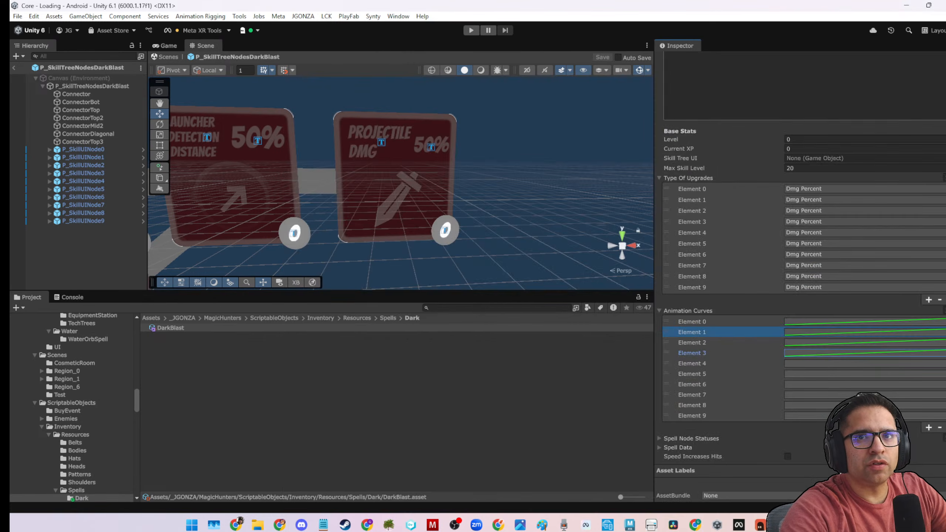
left_click(801, 367)
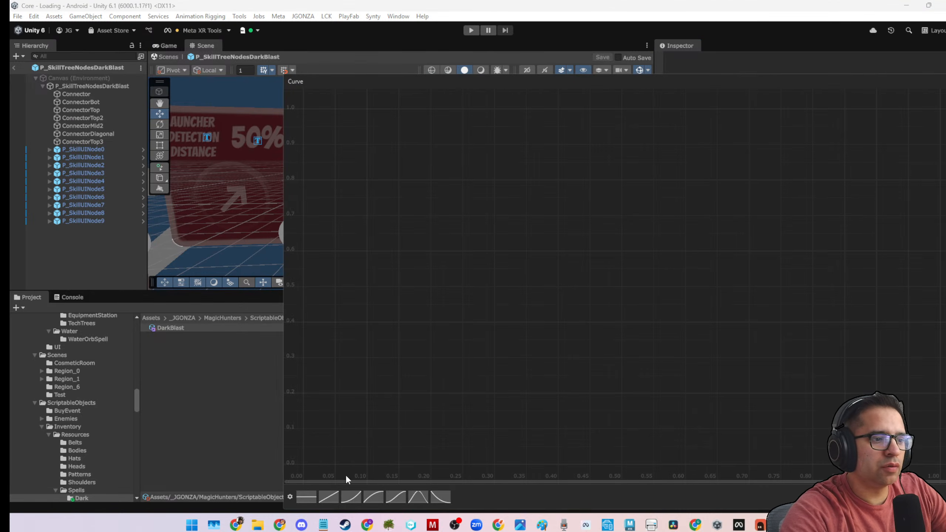
left_click(336, 496)
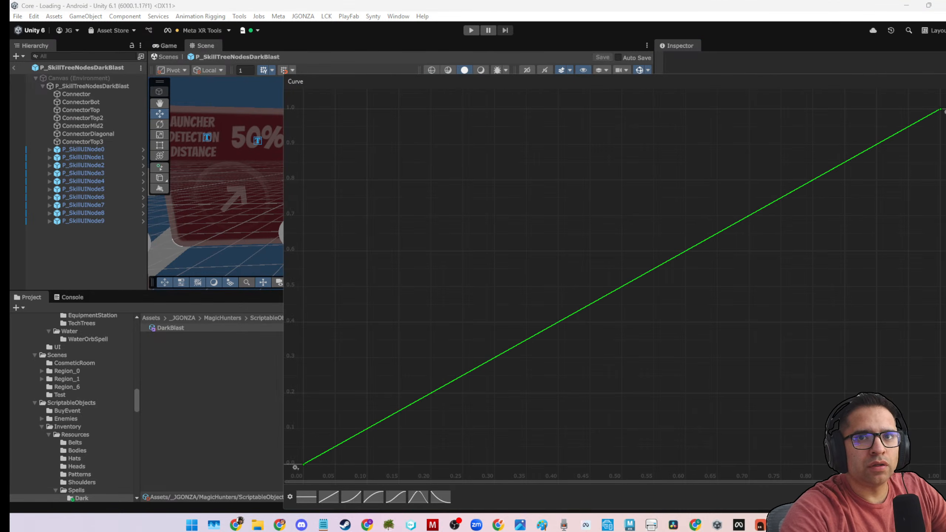
left_click(945, 81)
Assign the rising linear preset curve to Elements 5 and 6 of DarkBlast's Animation Curves.
left_click(820, 374)
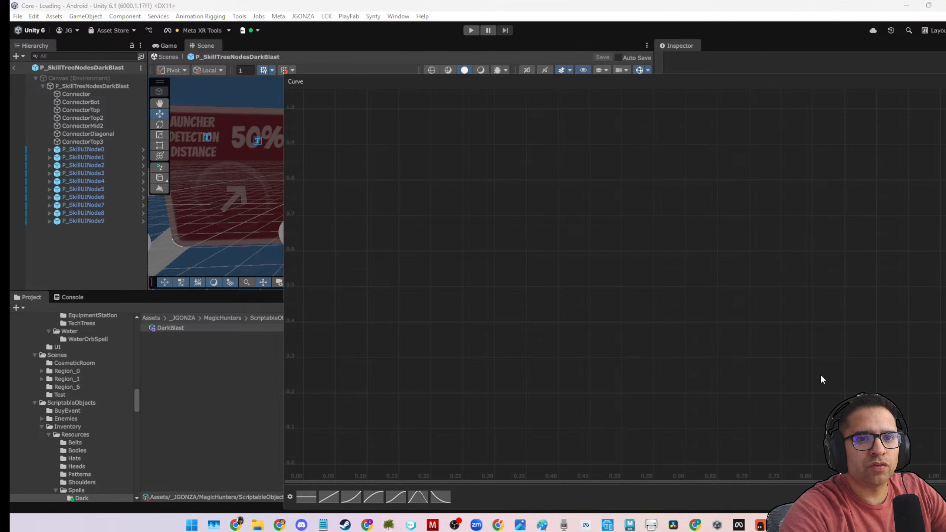
left_click(333, 495)
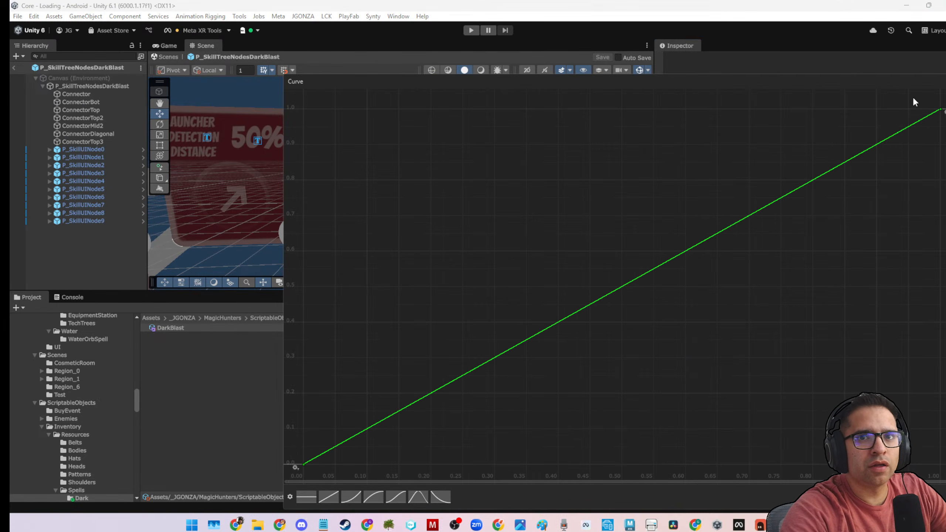
left_click(945, 81)
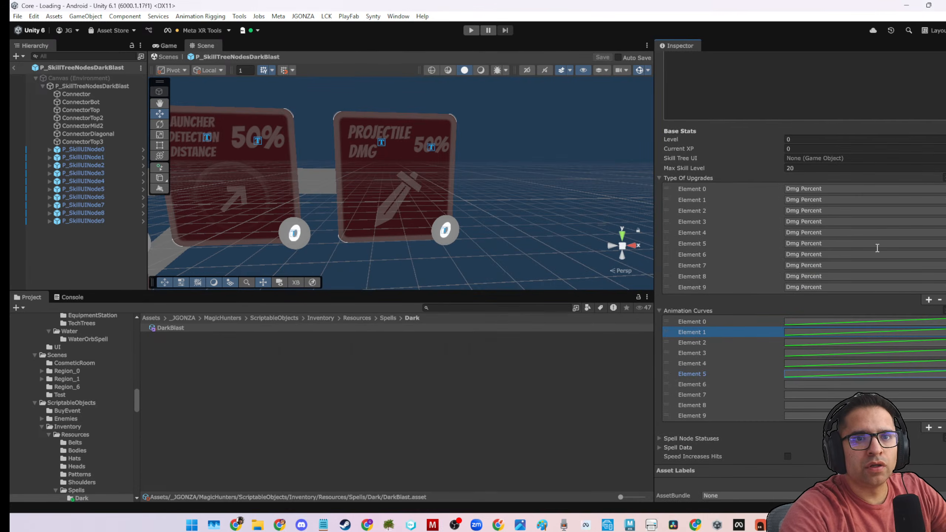
left_click(804, 381)
left_click(329, 497)
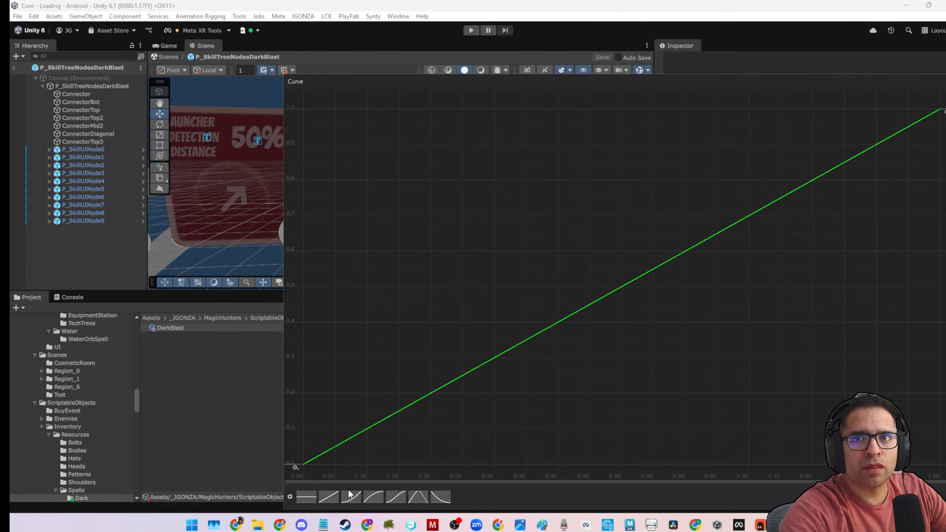
left_click(945, 82)
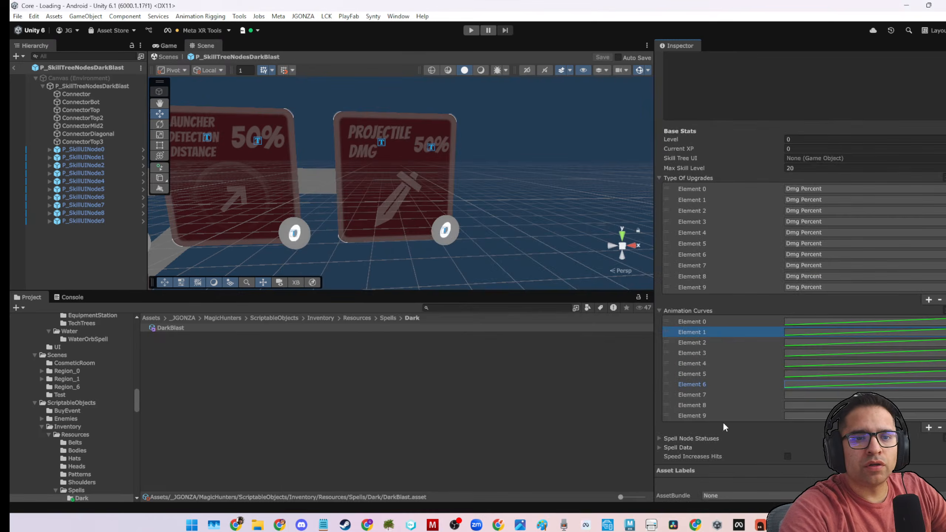
Assign the rising linear preset curve to Elements 7, 8 and 9 of DarkBlast's Animation Curves.
left_click(803, 387)
left_click(329, 497)
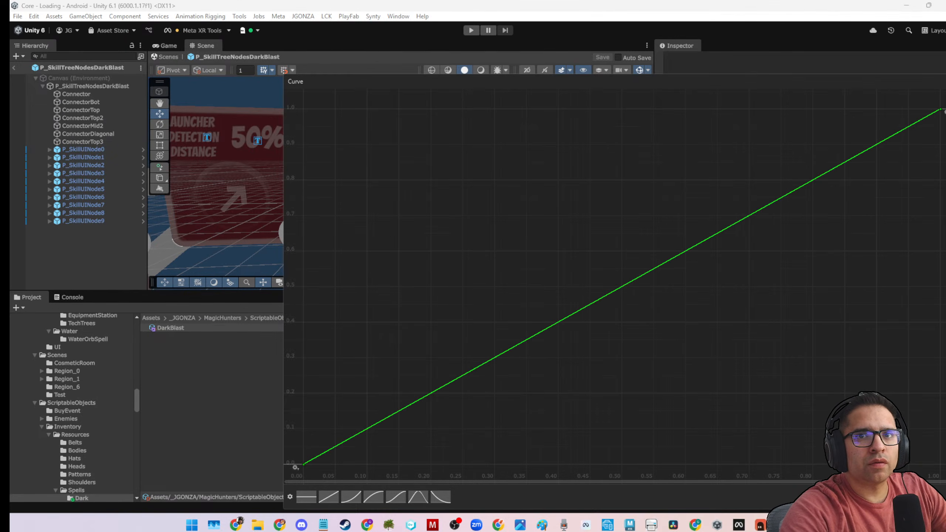
left_click(945, 81)
left_click(788, 403)
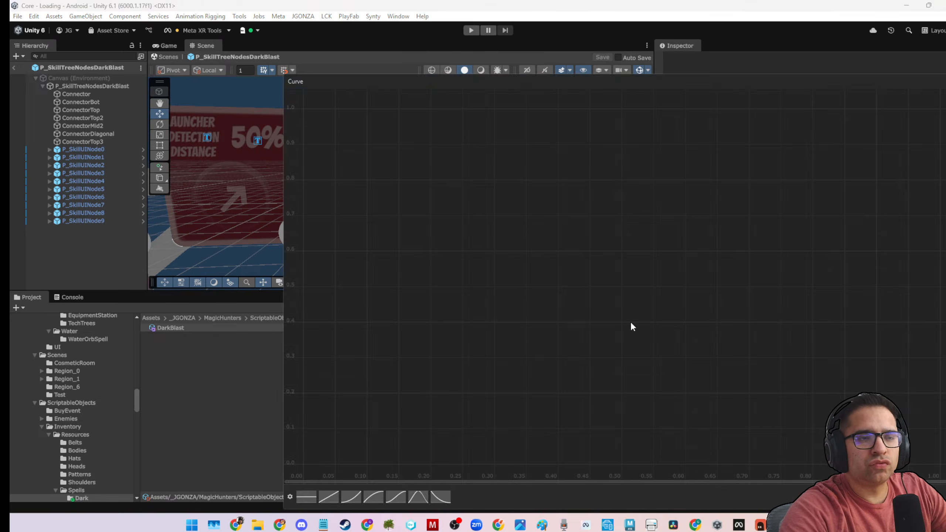
left_click(335, 499)
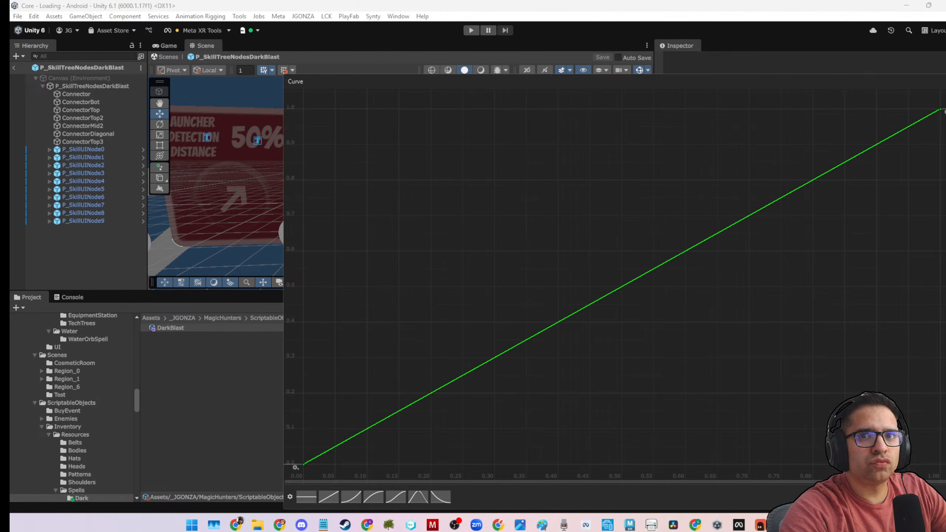
left_click(945, 82)
left_click(790, 416)
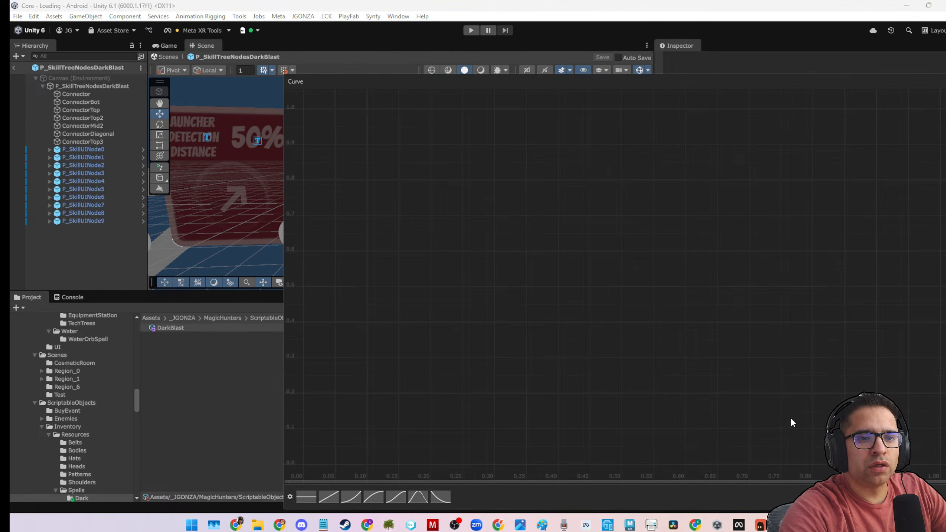
left_click(328, 497)
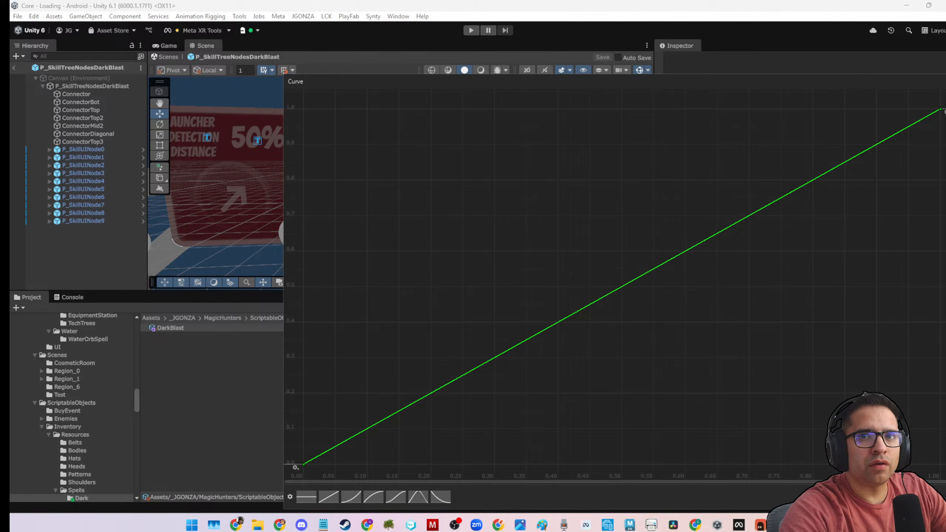
left_click(945, 81)
Check DarkBlast's Spell Node Statuses and set the Spell ID in its Spell Data to darkBlast.
left_click(695, 437)
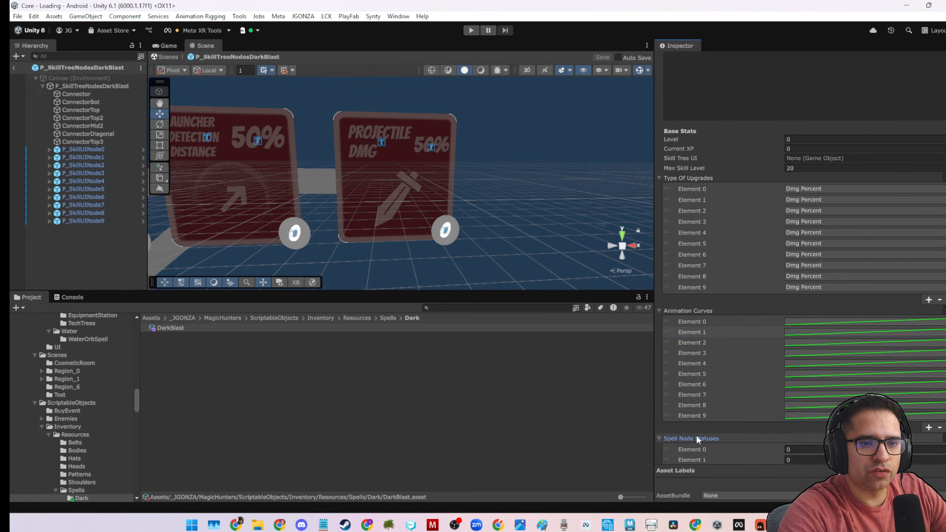
scroll(707, 417, "down", 3)
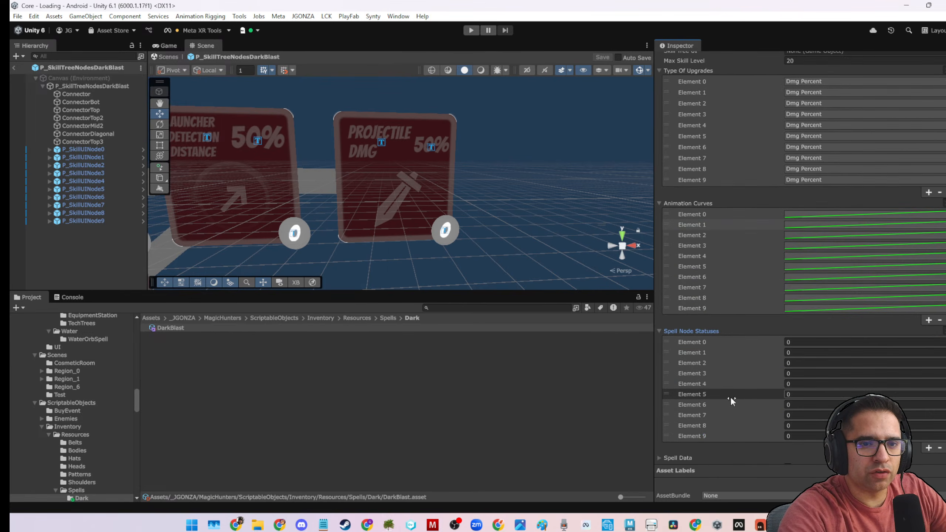
left_click(659, 330)
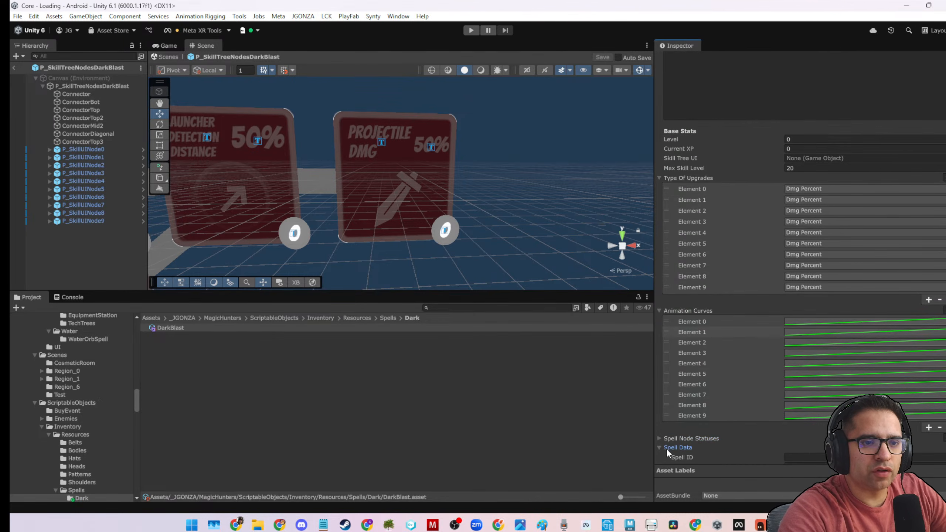
left_click(666, 447)
scroll(752, 400, "down", 6)
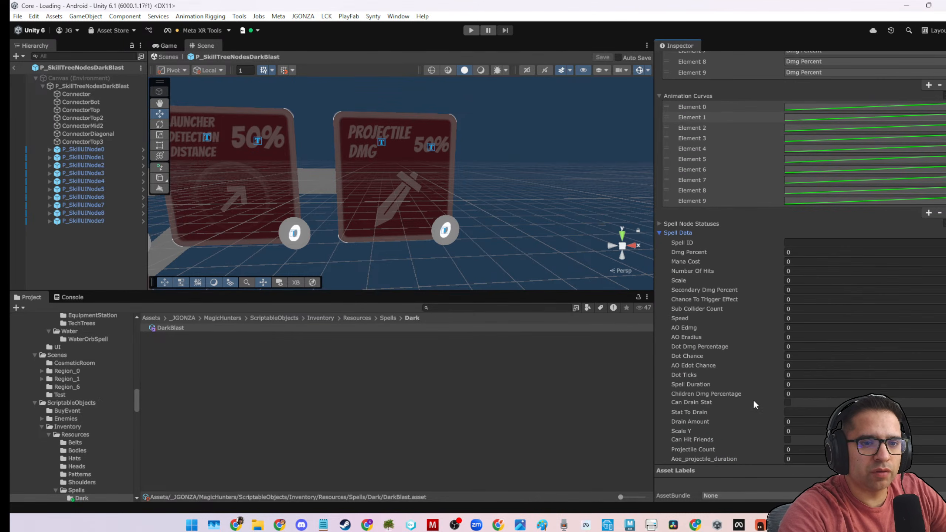
left_click(809, 241)
scroll(798, 277, "up", 3)
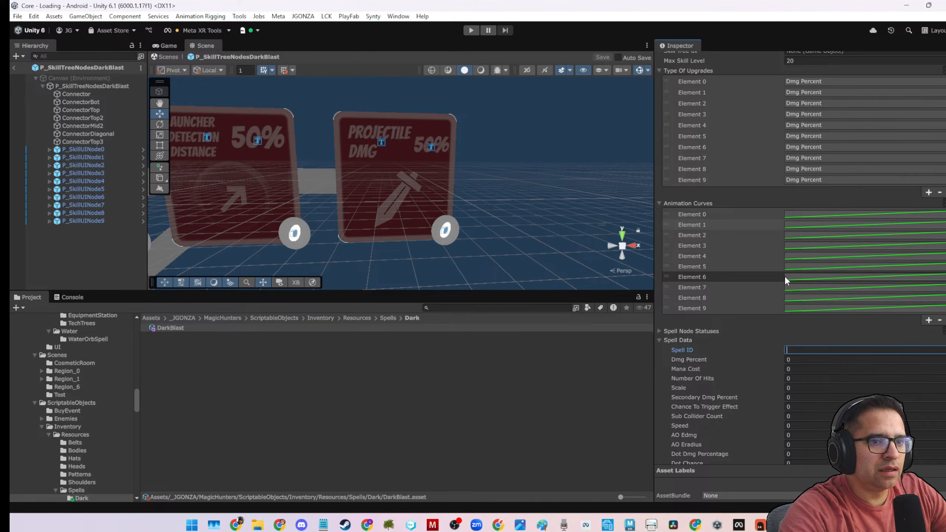
scroll(784, 275, "down", 1)
type("darkBlast")
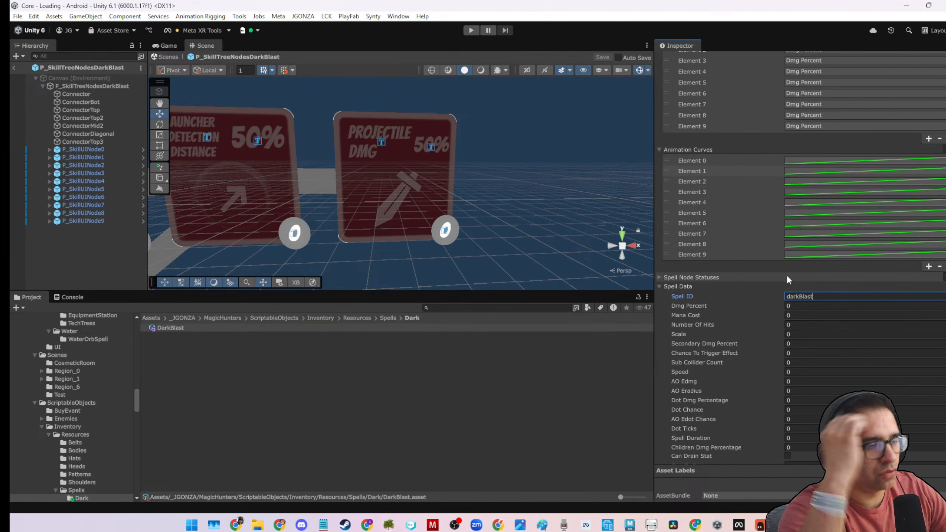
left_click(647, 381)
Try to assign P_SkillTreeNodesDarkBlast as DarkBlast's Skill Tree UI while its prefab is open for editing.
left_click(259, 329)
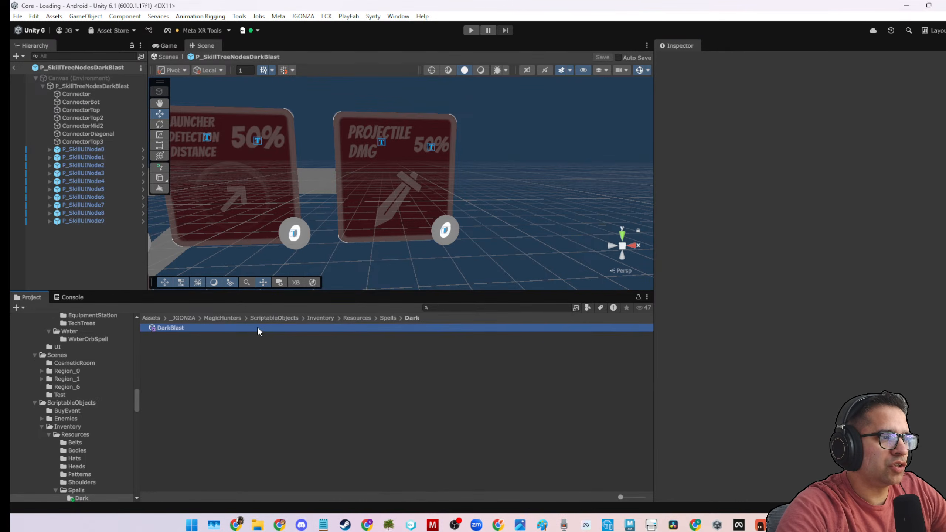
scroll(794, 368, "down", 5)
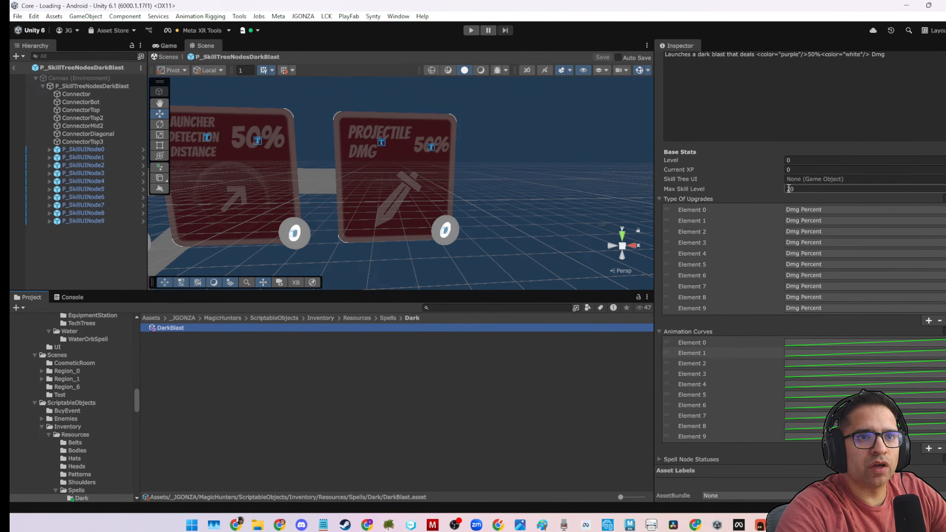
left_click(943, 179)
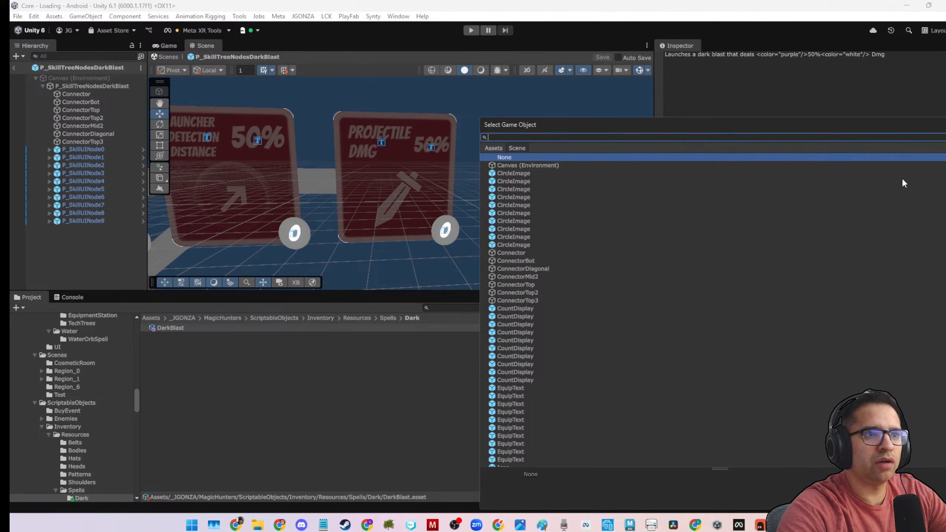
type("da")
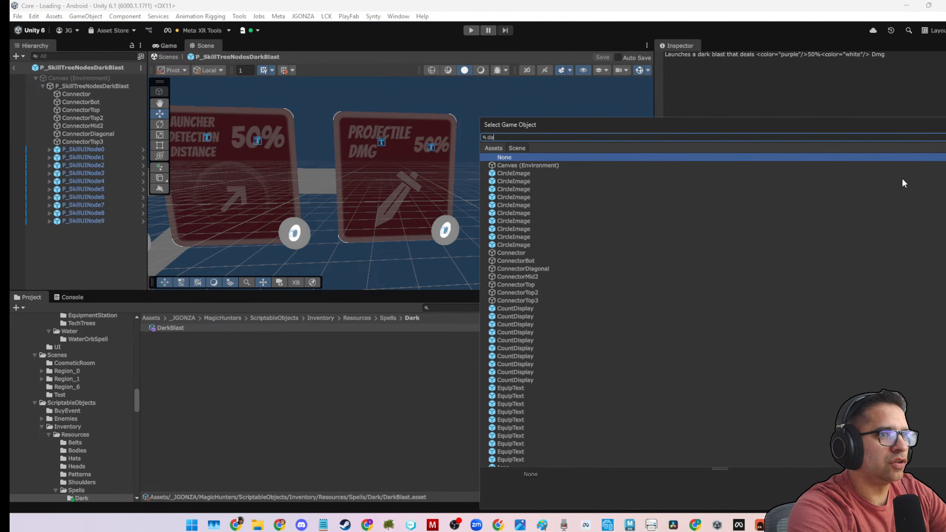
type("rk")
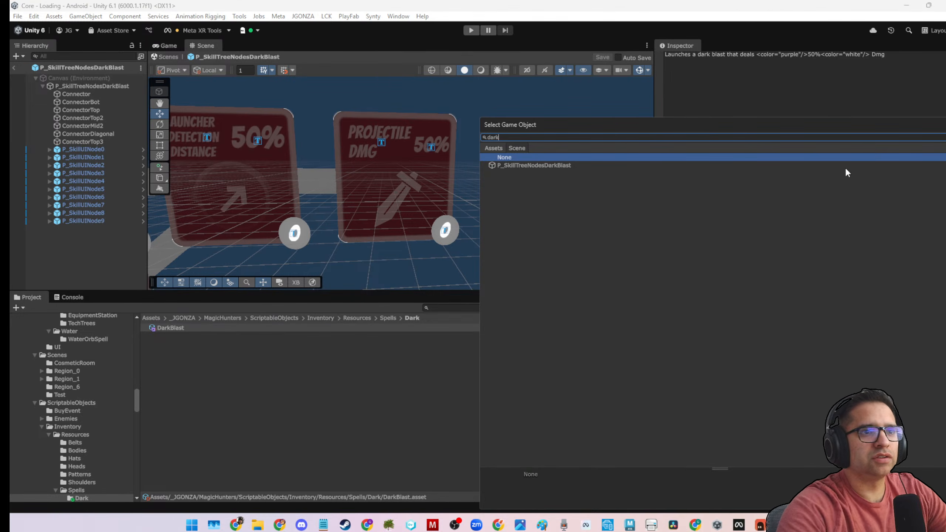
double_click(544, 165)
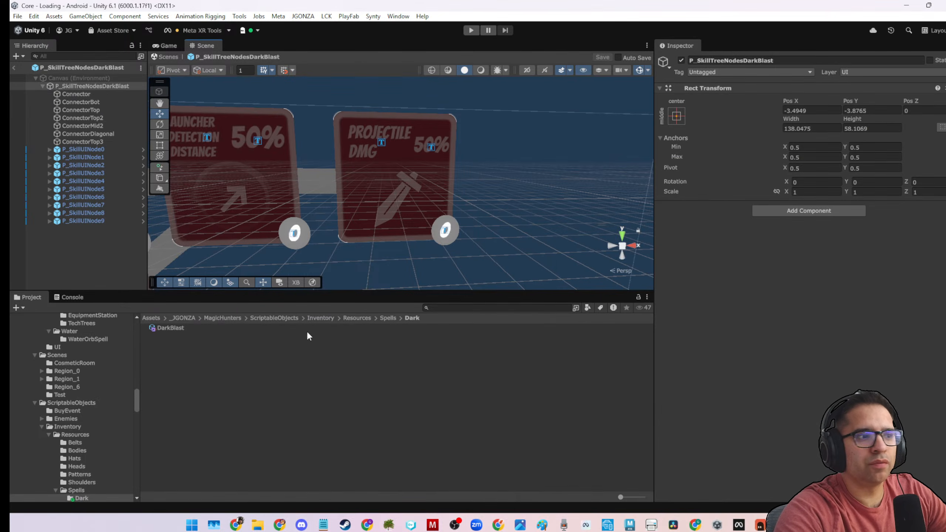
Reselect the DarkBlast asset and try again to set its Skill Tree UI to the open prefab's P_SkillTreeNodesDarkBlast object.
left_click(183, 326)
scroll(775, 311, "down", 5)
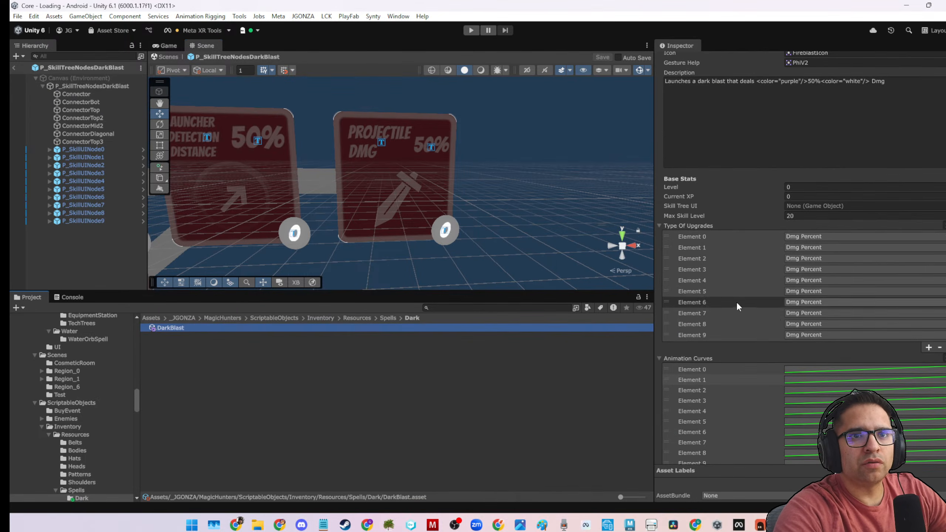
scroll(741, 313, "up", 3)
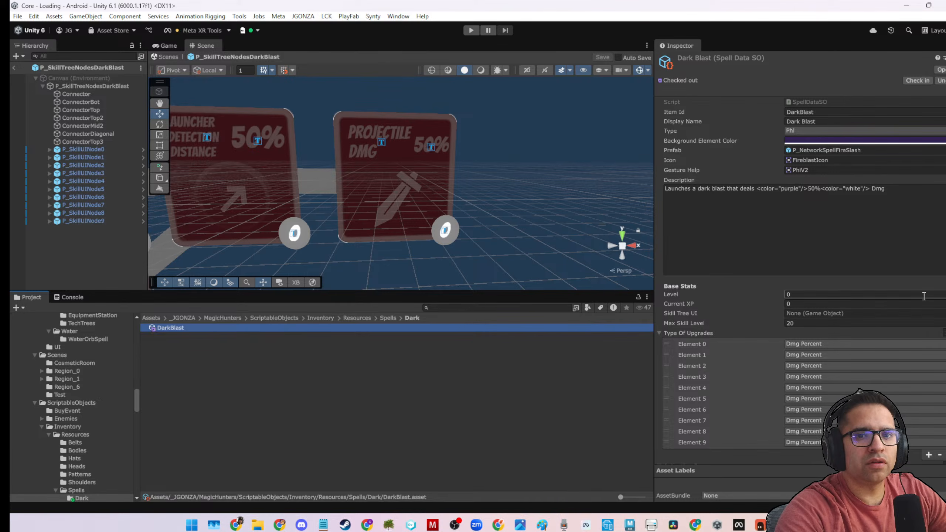
left_click(942, 313)
type("dar")
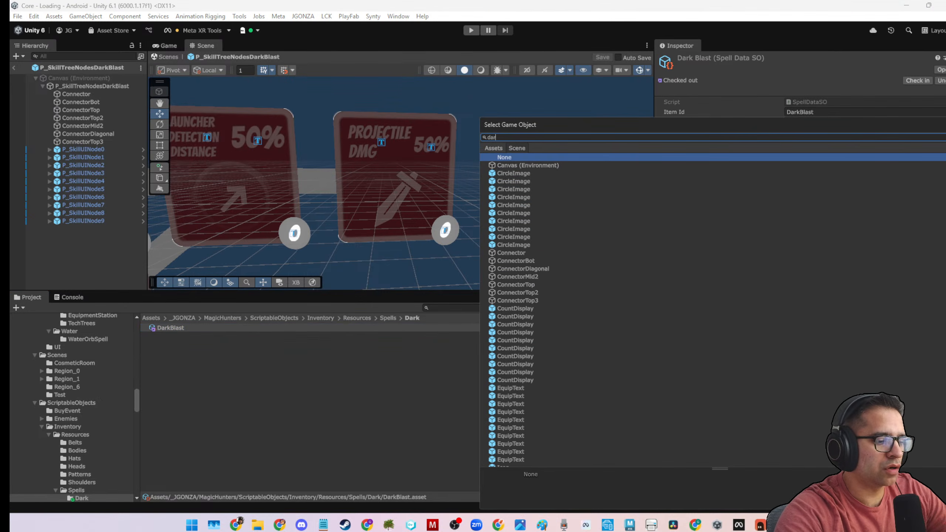
type("k")
left_click(575, 166)
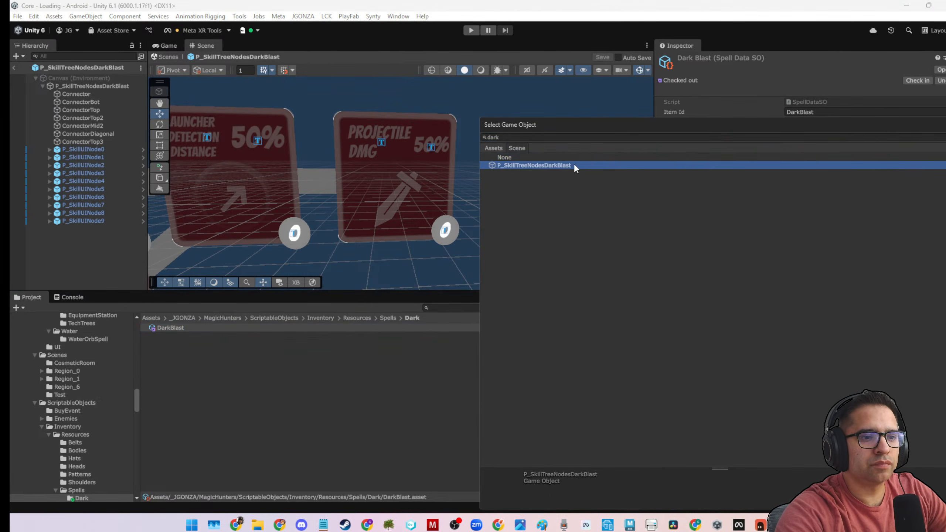
double_click(573, 165)
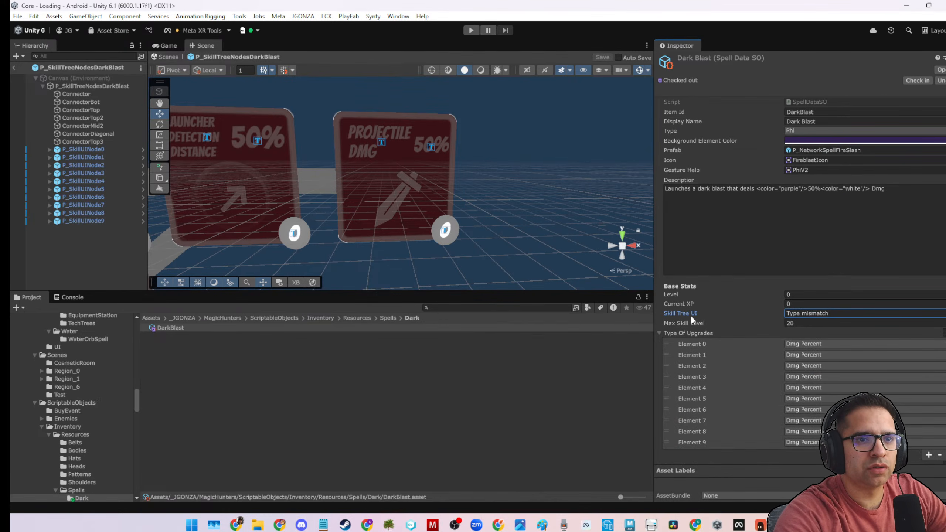
left_click(820, 314)
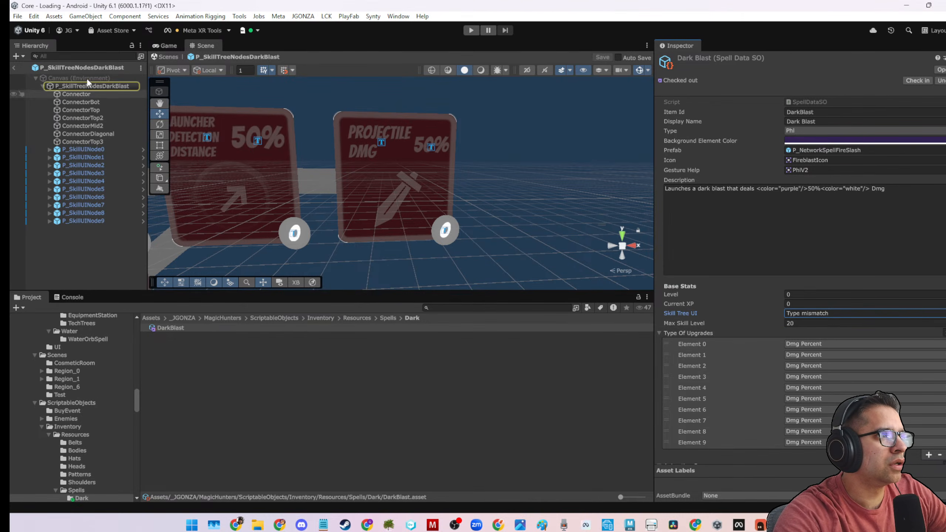
Leave prefab editing and assign the P_SkillTreeNodesDarkBlast prefab from the project assets as DarkBlast's Skill Tree UI.
left_click(16, 68)
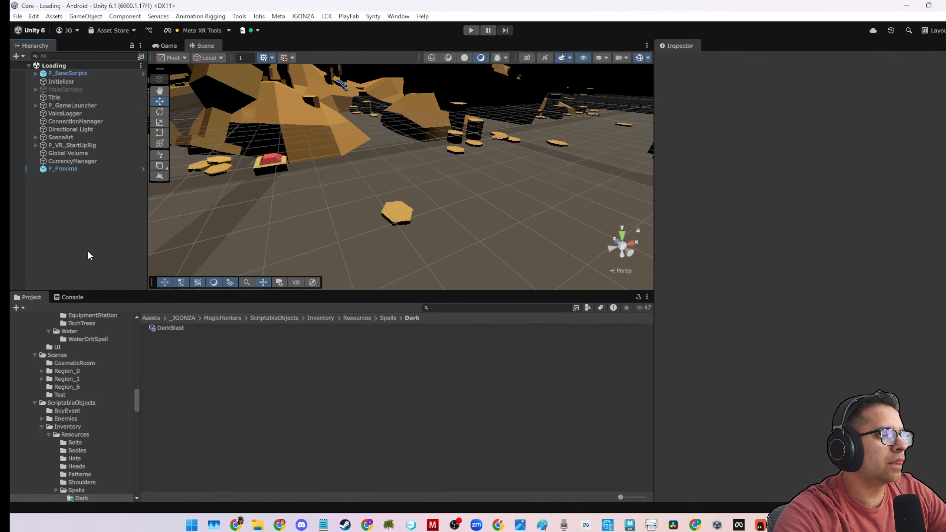
left_click(164, 328)
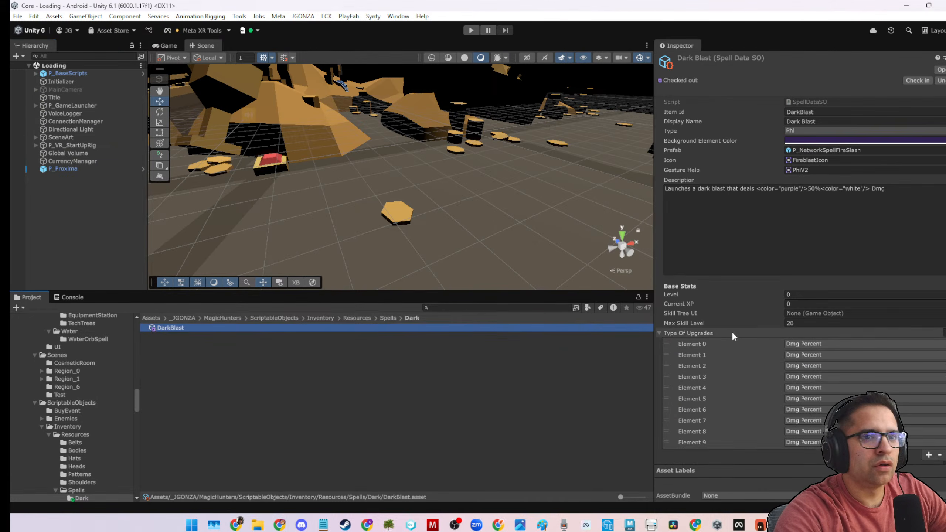
left_click(940, 313)
type("dar")
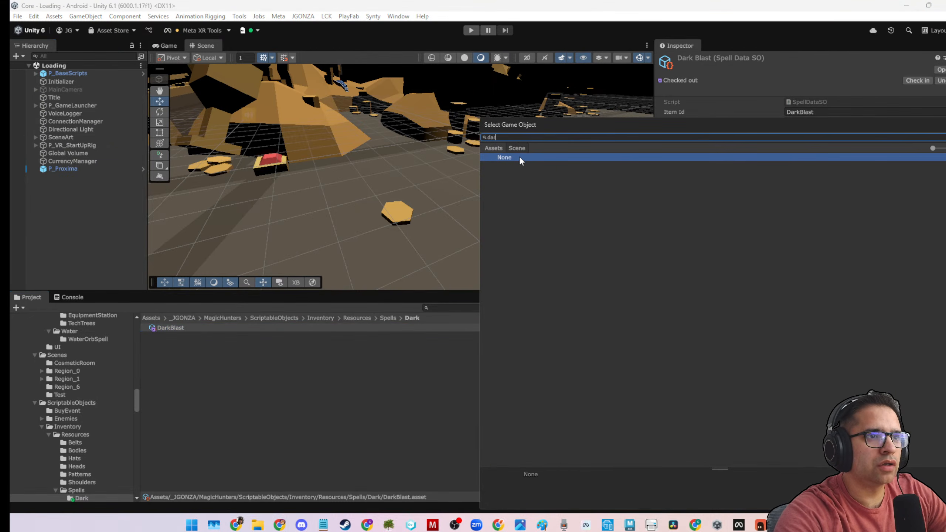
type("k")
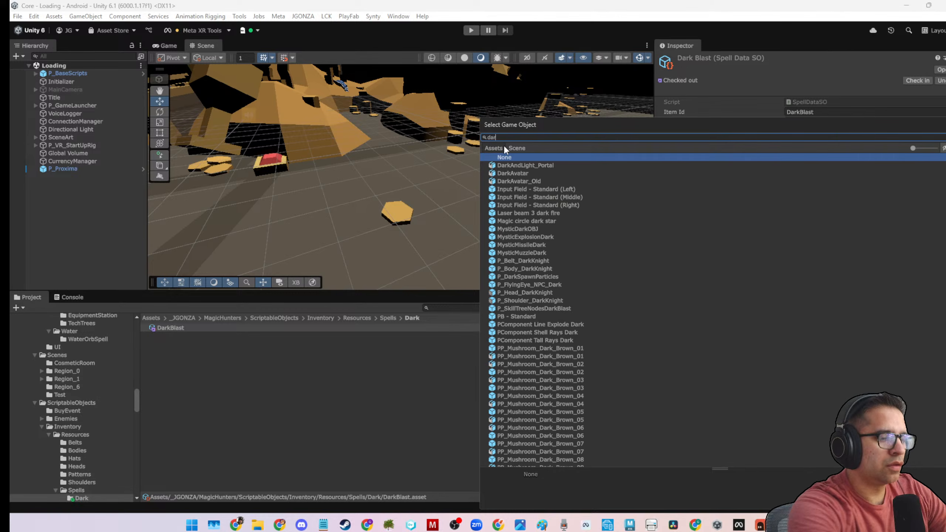
type("b")
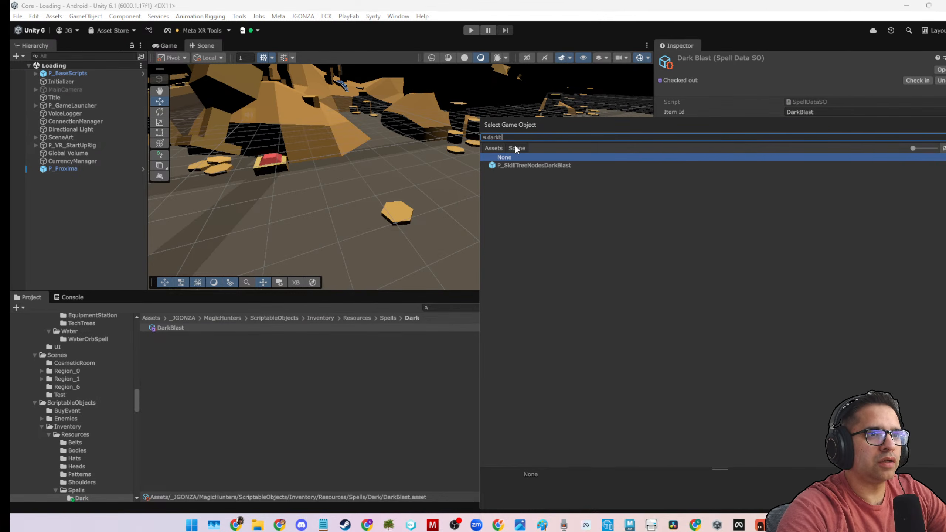
double_click(511, 166)
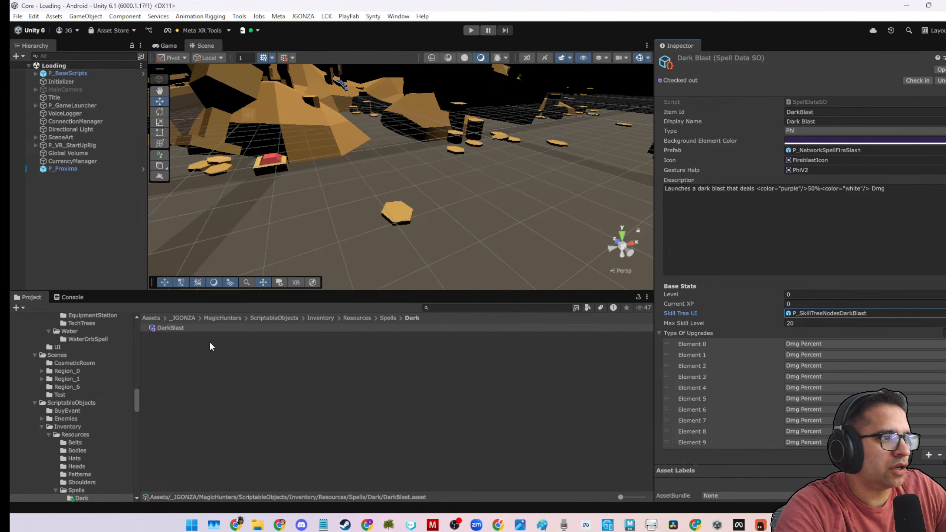
Locate DarkBlast's assigned FireblastIcon in the project and open the sibling Art/Spells/Dark folder.
left_click(803, 160)
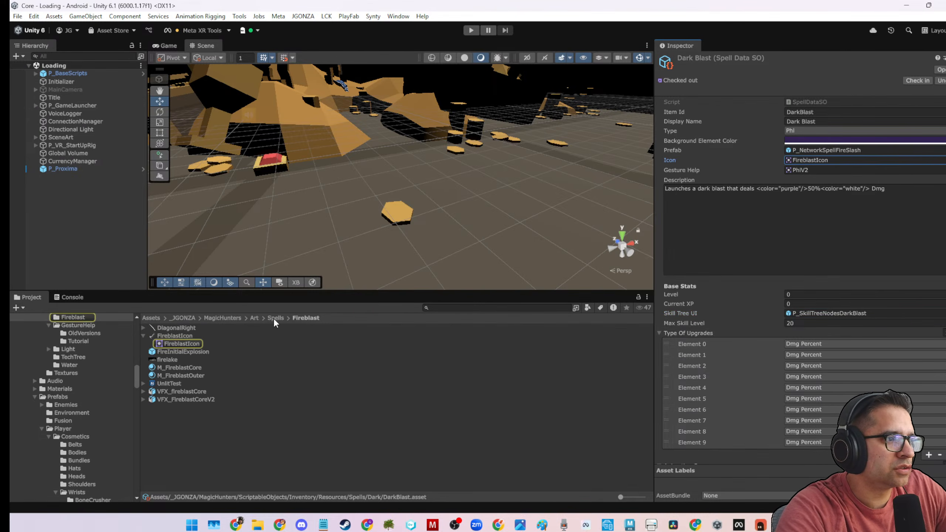
left_click(275, 317)
double_click(164, 336)
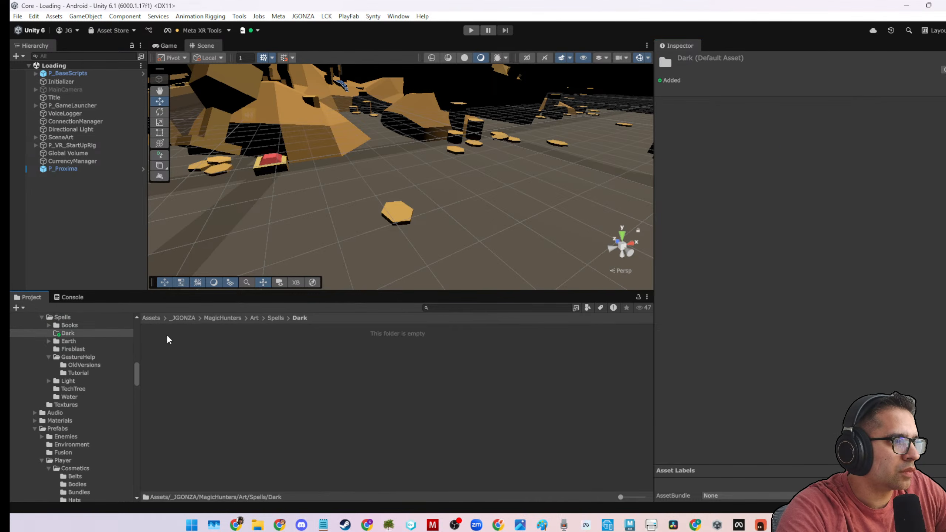
right_click(202, 372)
left_click(239, 449)
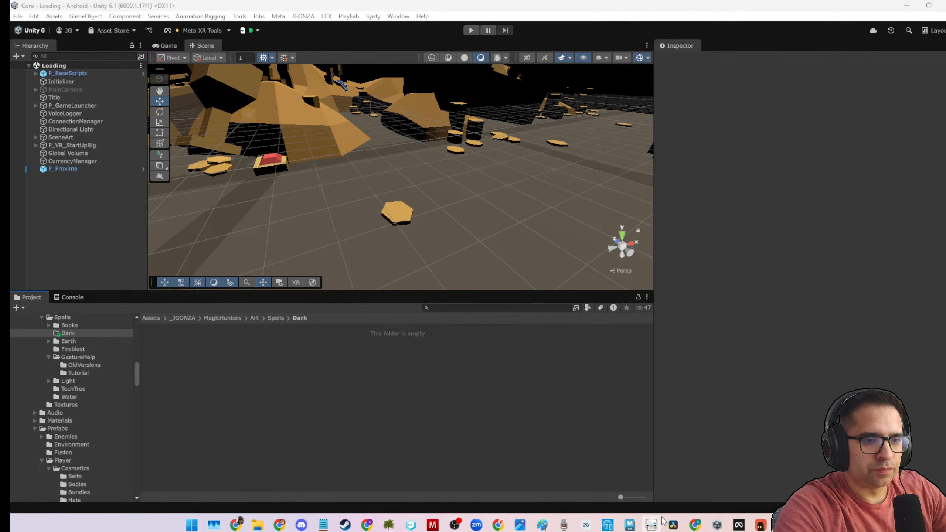
Switch to Paint and save the purple swirl image as a PNG named DarkBlastIcon in the Downloads folder.
left_click(542, 525)
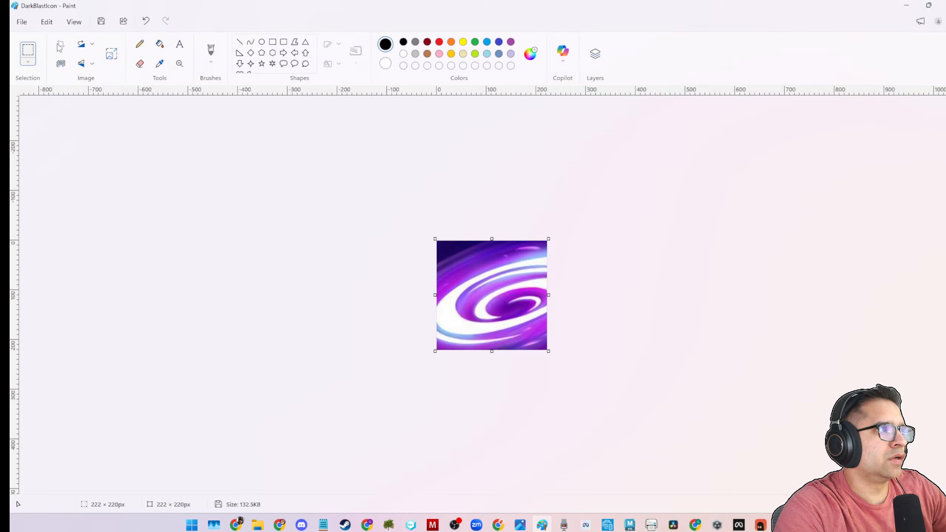
left_click(26, 23)
mouse_move(46, 121)
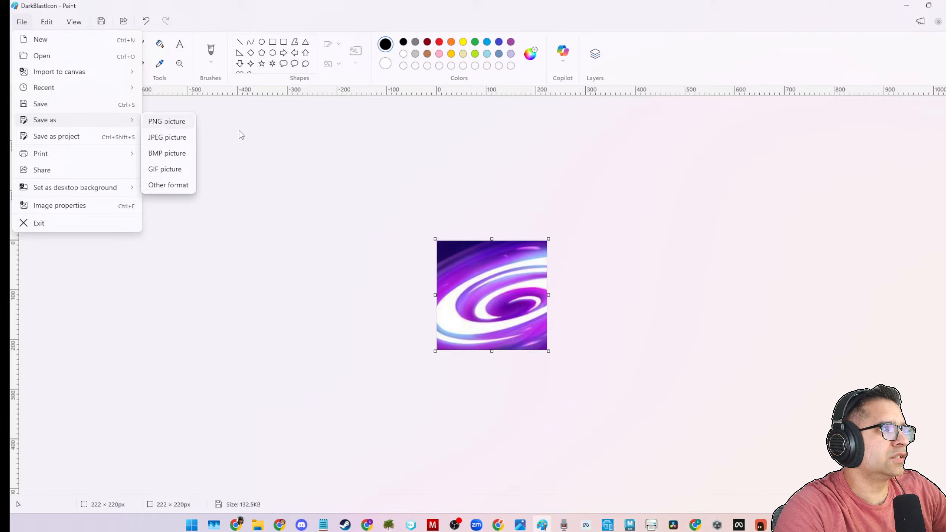
left_click(176, 121)
scroll(80, 138, "up", 5)
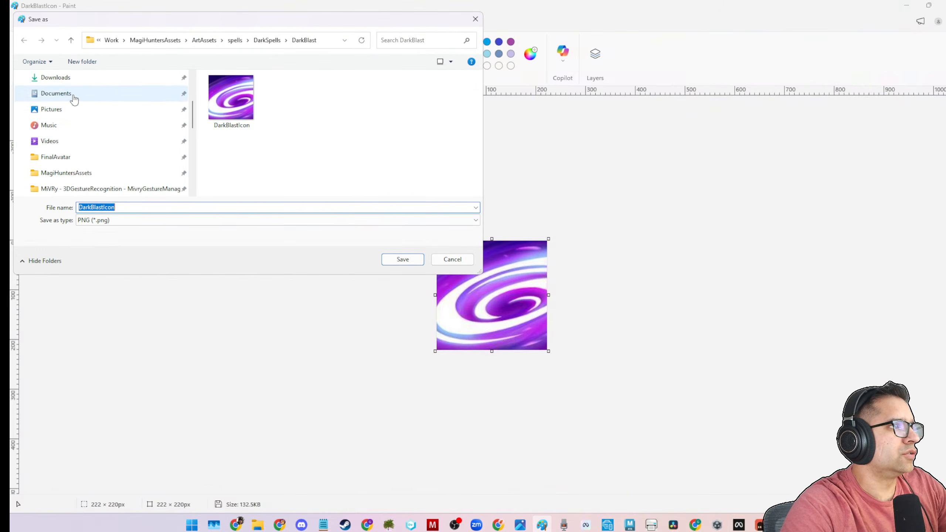
left_click(70, 80)
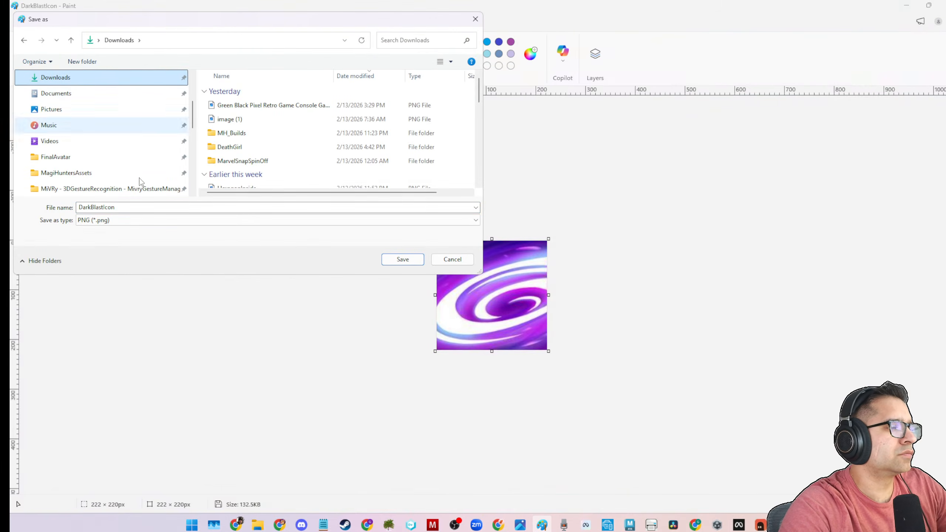
left_click(386, 261)
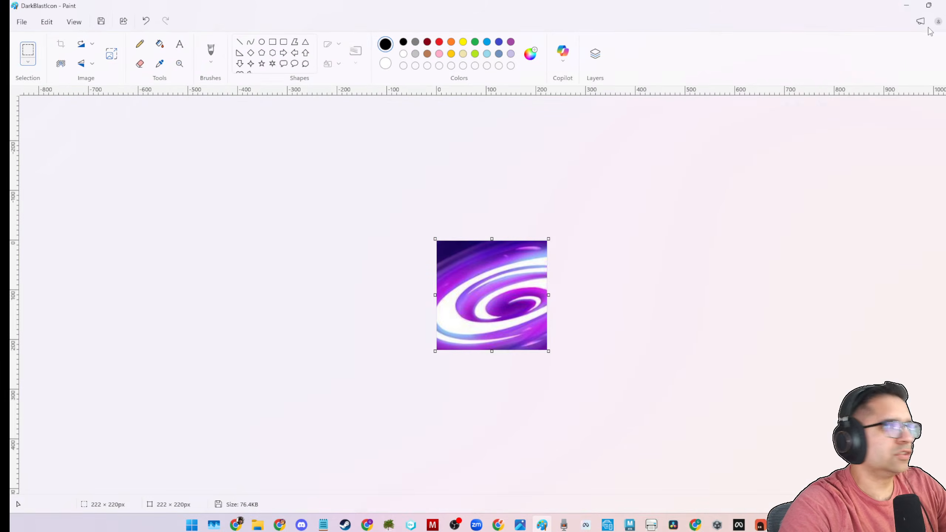
left_click(910, 9)
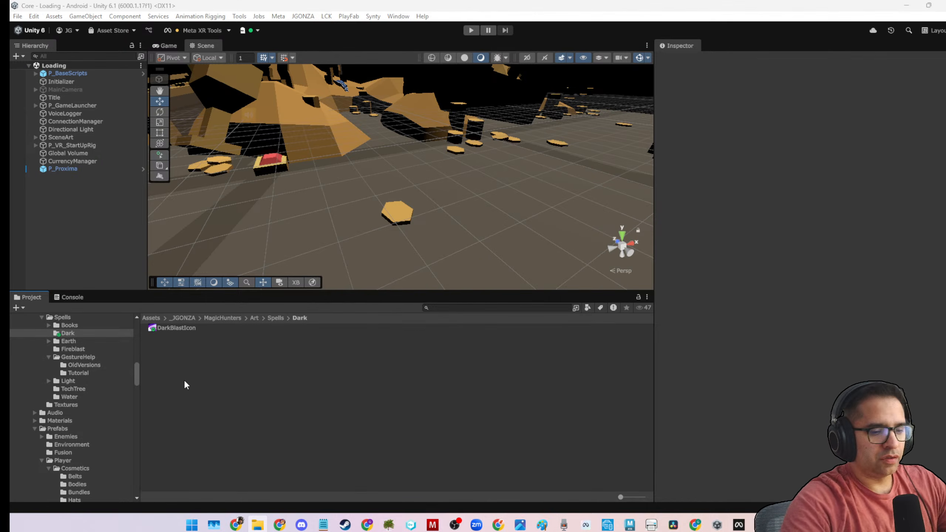
Switch back to Unity and select the DarkBlastIcon texture in Art/Spells/Dark to open its import settings.
left_click(206, 329)
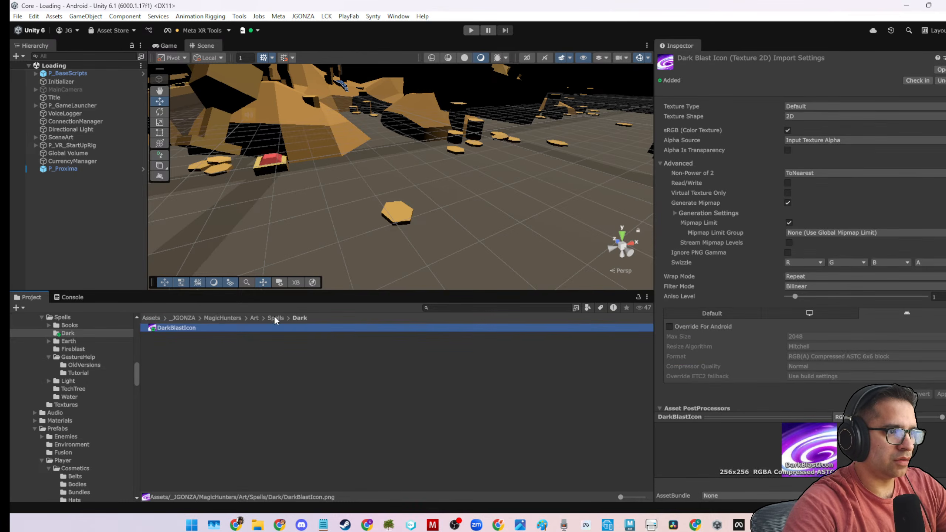
left_click(413, 473)
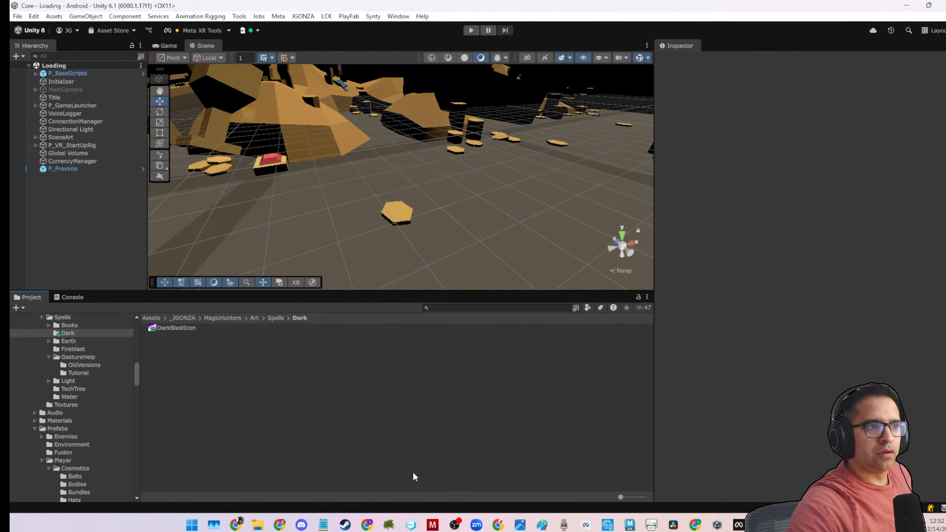
left_click(183, 329)
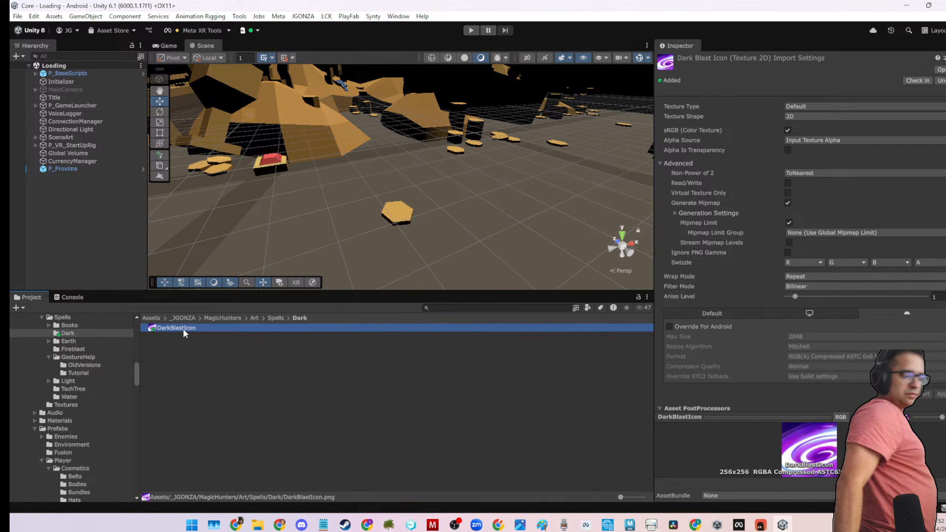
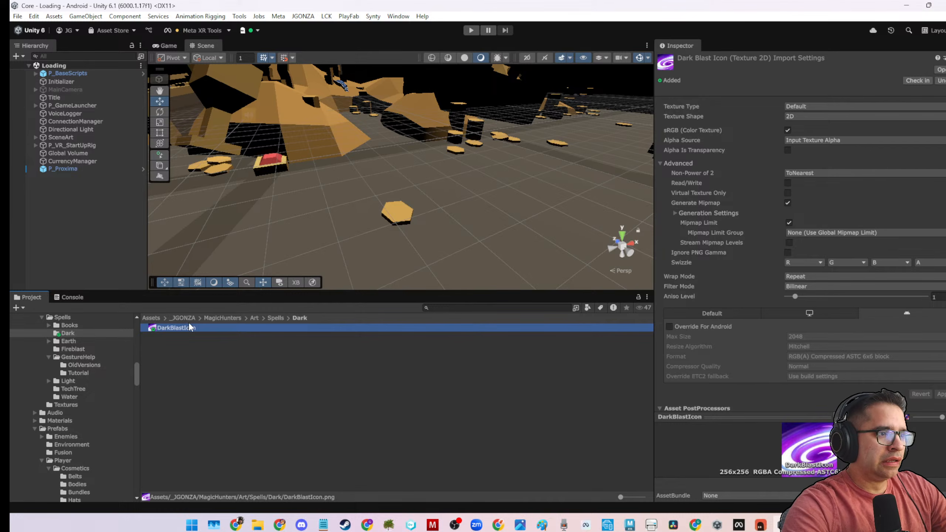
Open the MagicHunters/ScriptableObjects/Inventory/Resources/Spells/Dark folder containing the DarkBlast spell data.
left_click(213, 317)
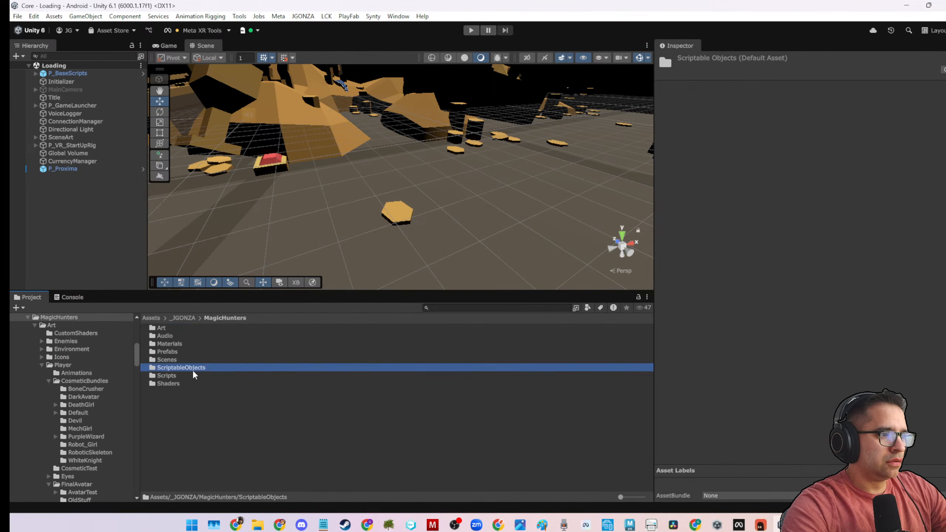
double_click(192, 368)
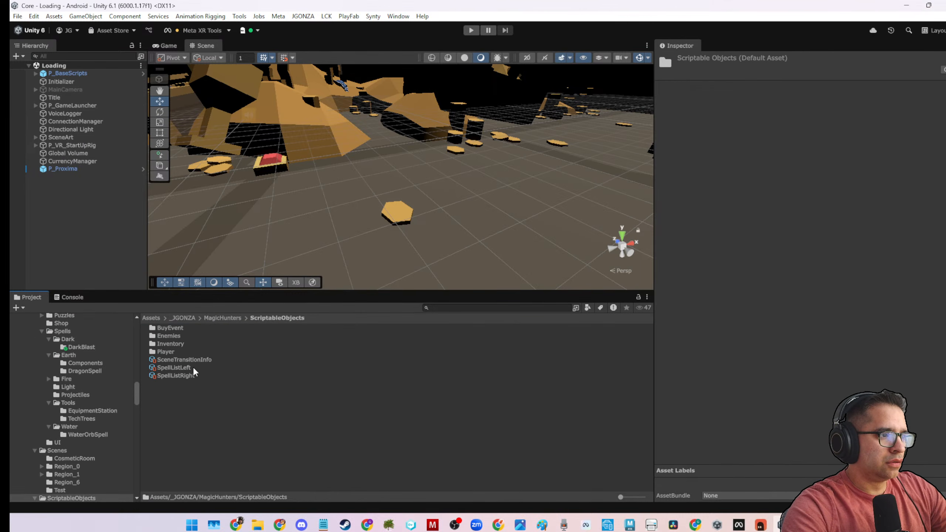
double_click(179, 344)
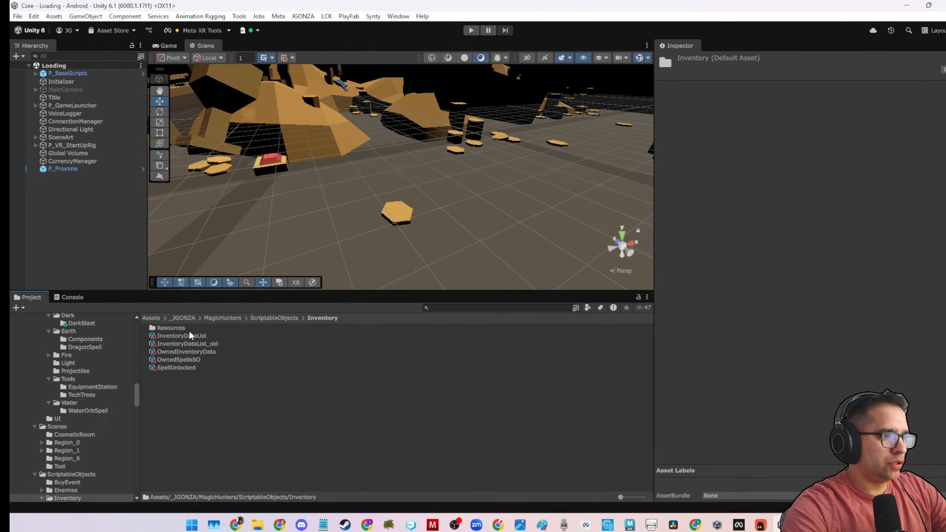
double_click(189, 329)
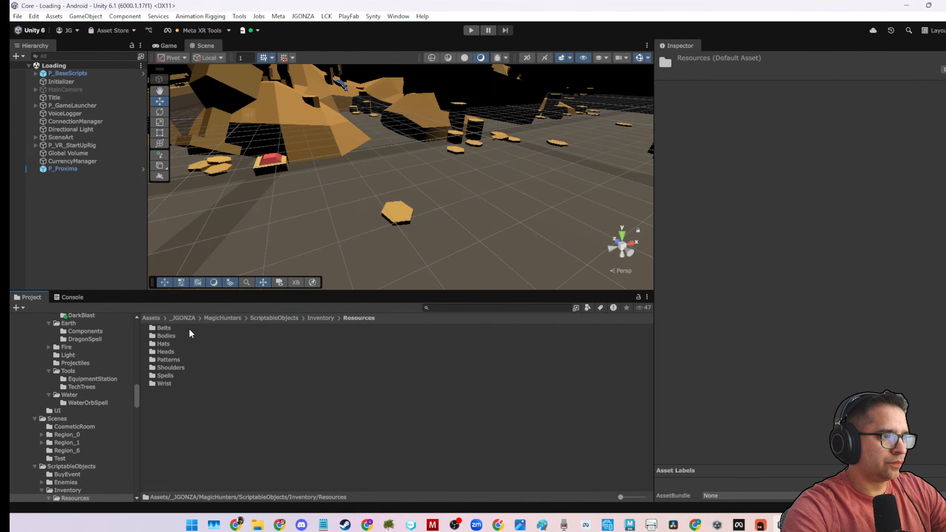
double_click(164, 375)
double_click(164, 328)
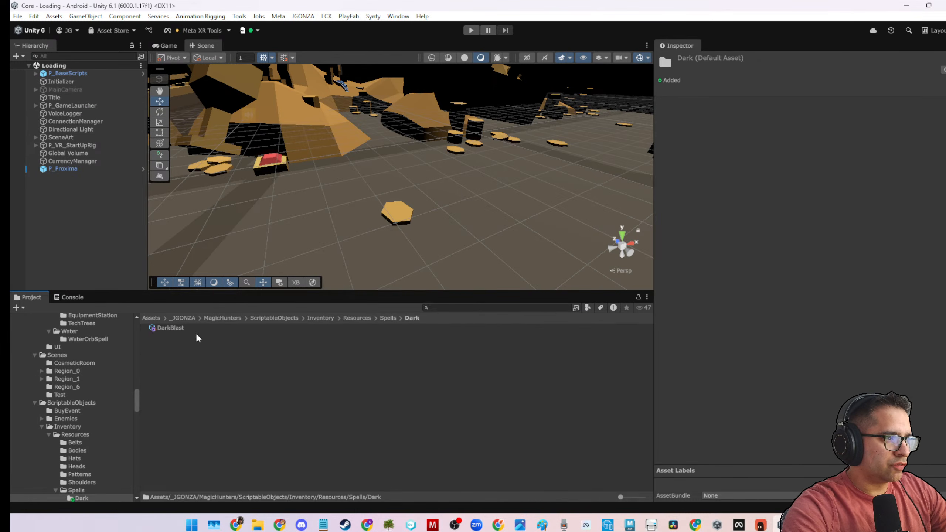
Open the DarkBlast asset's properties in a separate window and move it away from the main editor.
right_click(279, 364)
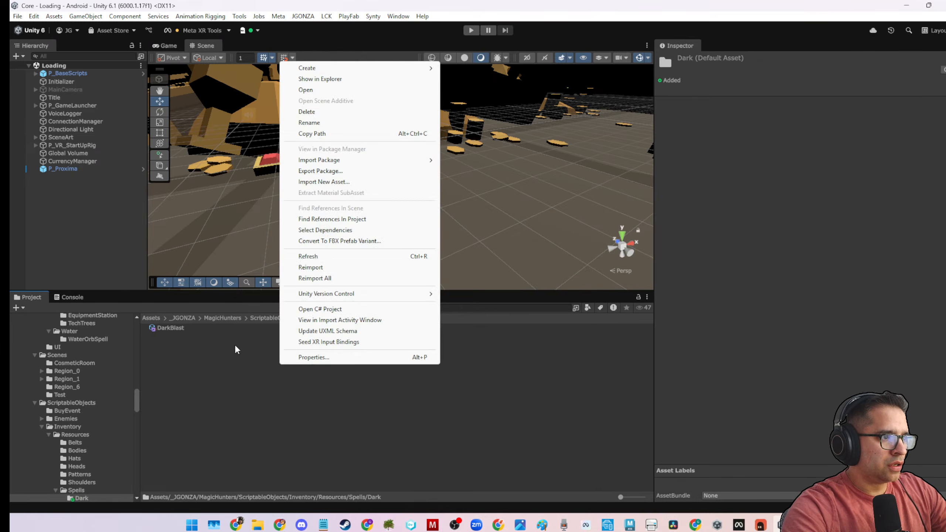
left_click(235, 344)
right_click(175, 329)
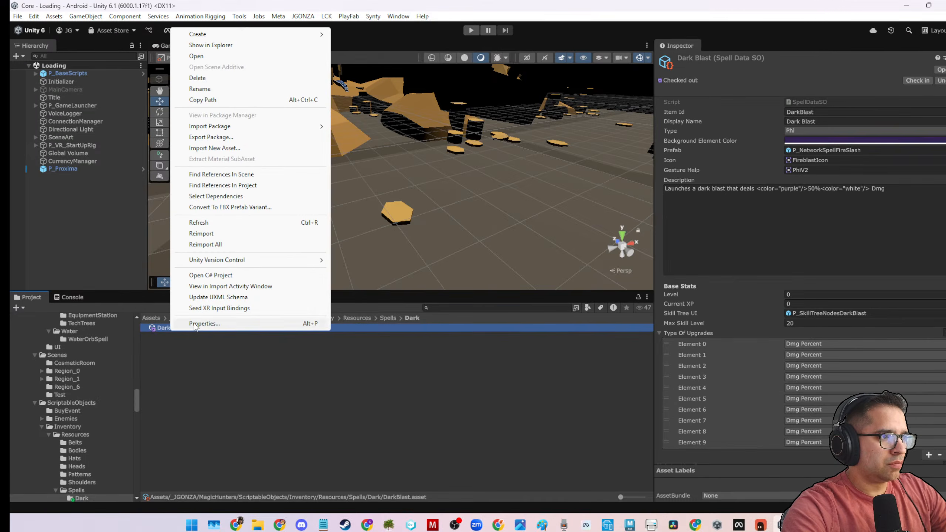
left_click(81, 303)
left_click_drag(945, 97, 844, 56)
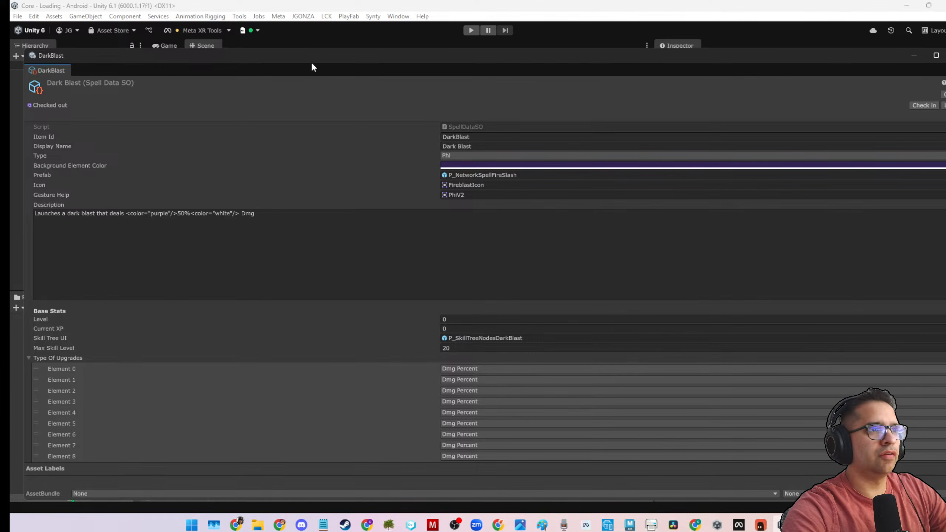
left_click_drag(319, 62, 1, 157)
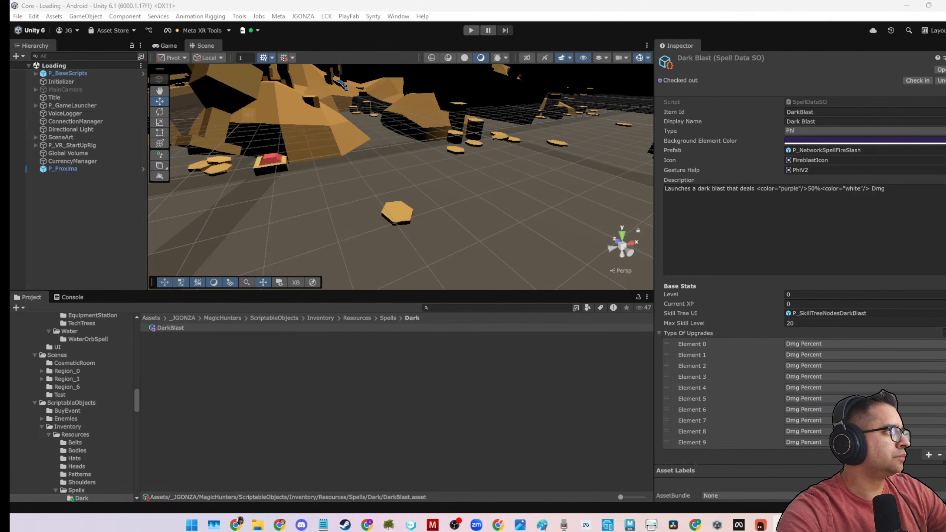
In Art/Spells/Dark, import DarkBlastIcon as Sprite (2D and UI) with Sprite Mode Single and apply the settings.
left_click(810, 160)
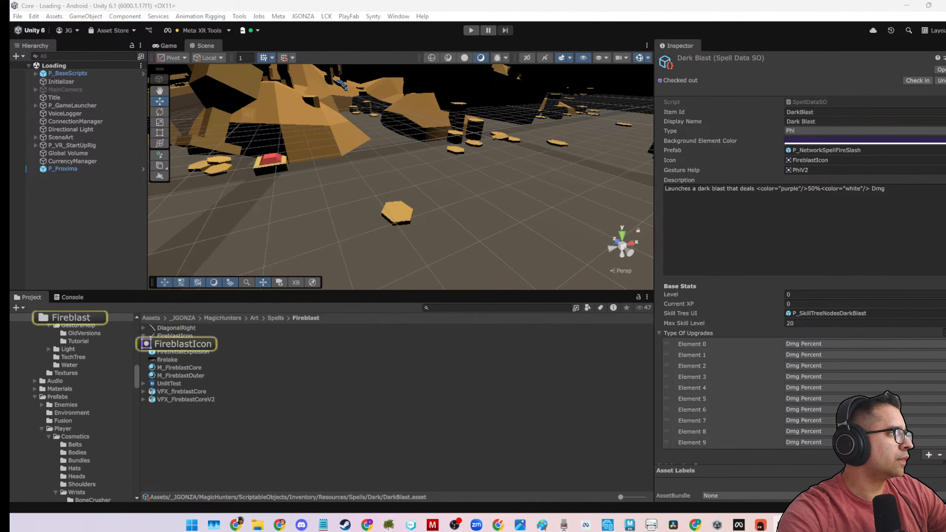
left_click(275, 318)
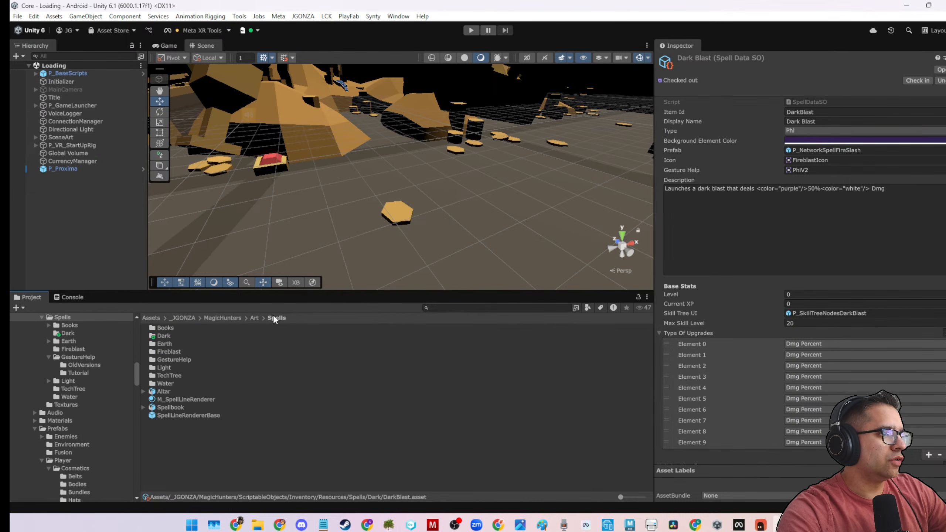
double_click(173, 333)
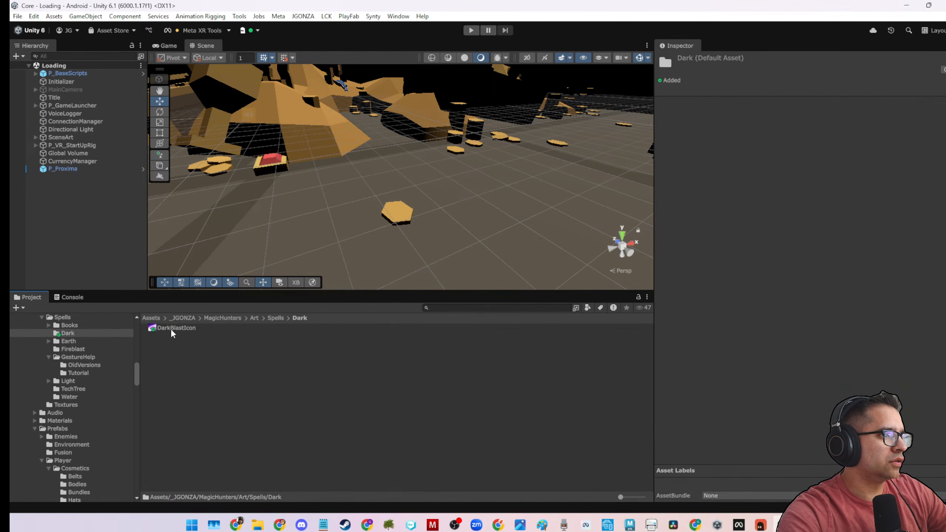
left_click(171, 328)
left_click(812, 106)
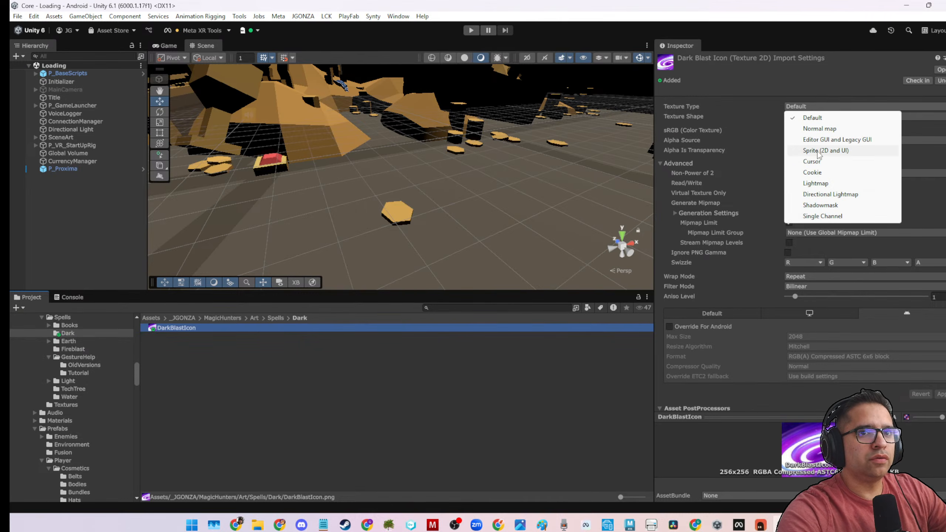
left_click(817, 150)
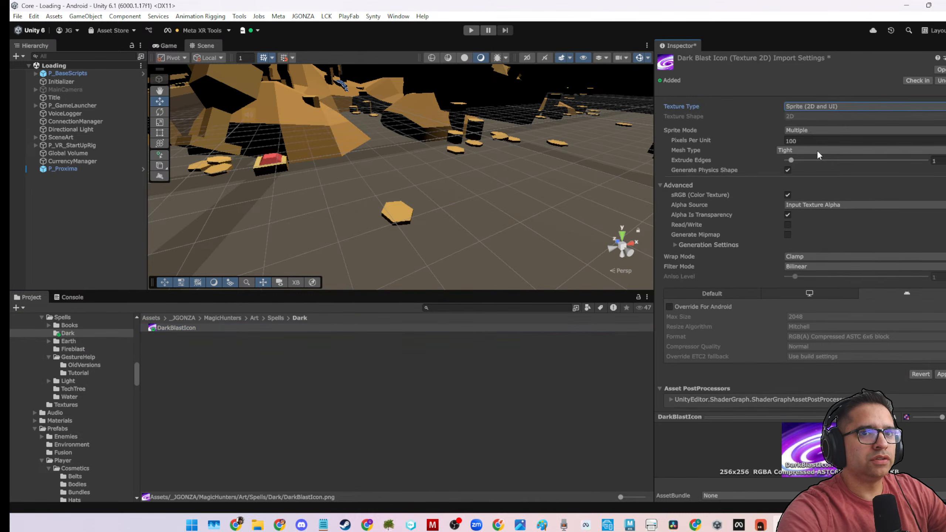
left_click(808, 130)
left_click(804, 137)
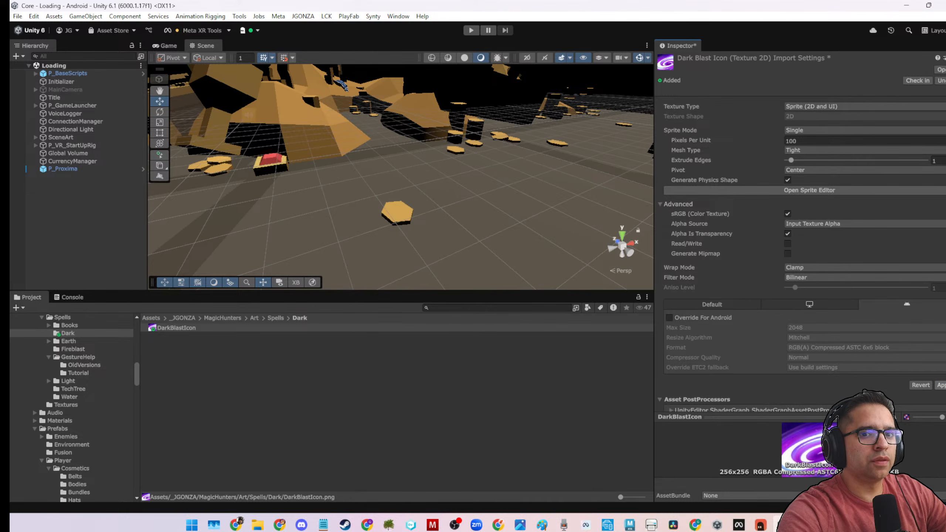
left_click(941, 385)
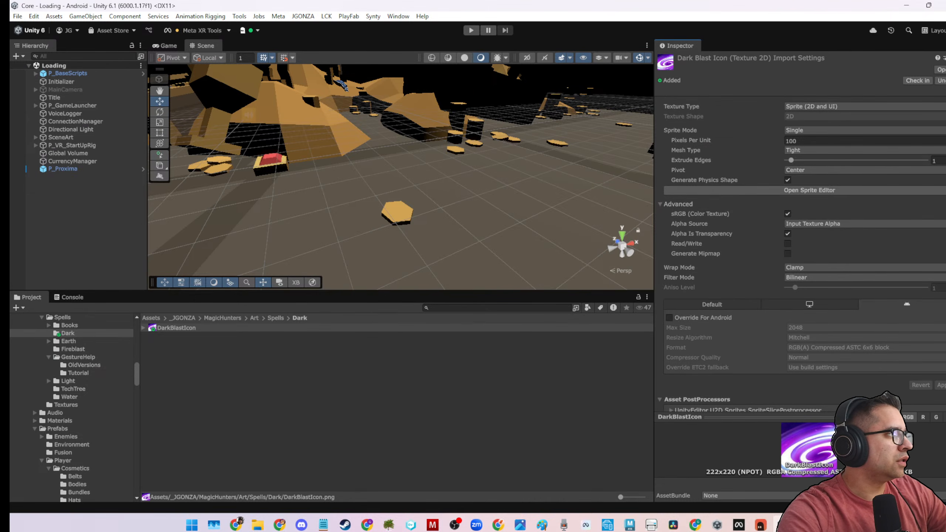
Bring back the DarkBlast properties window, review its upgrades, animation curves and spell data, collapse Spell Data, and close the window.
scroll(83, 335, "up", 1)
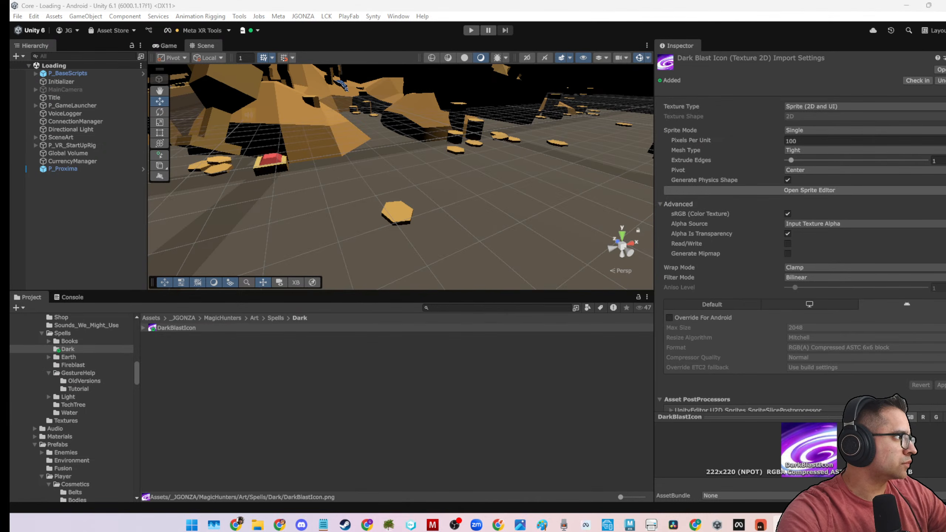
left_click_drag(9, 52, 336, 41)
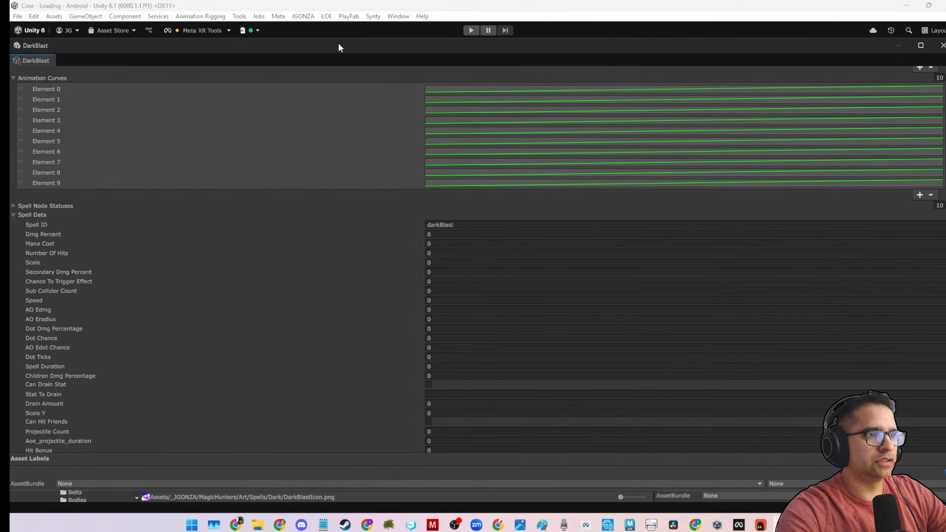
scroll(507, 310, "down", 3)
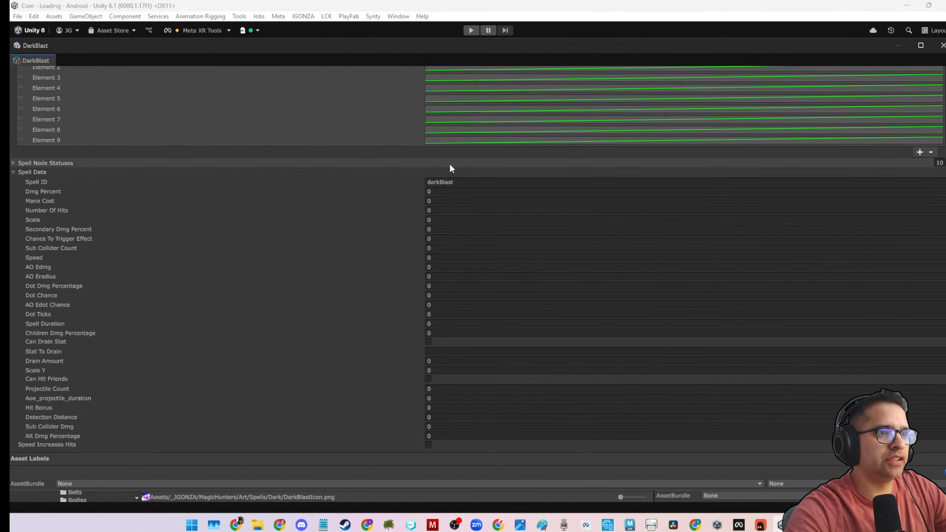
scroll(356, 329, "up", 15)
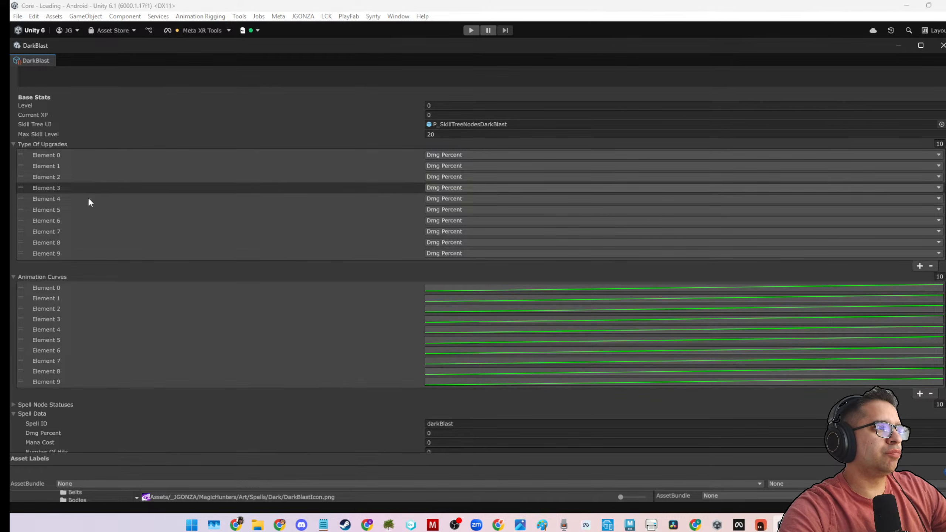
scroll(112, 300, "down", 12)
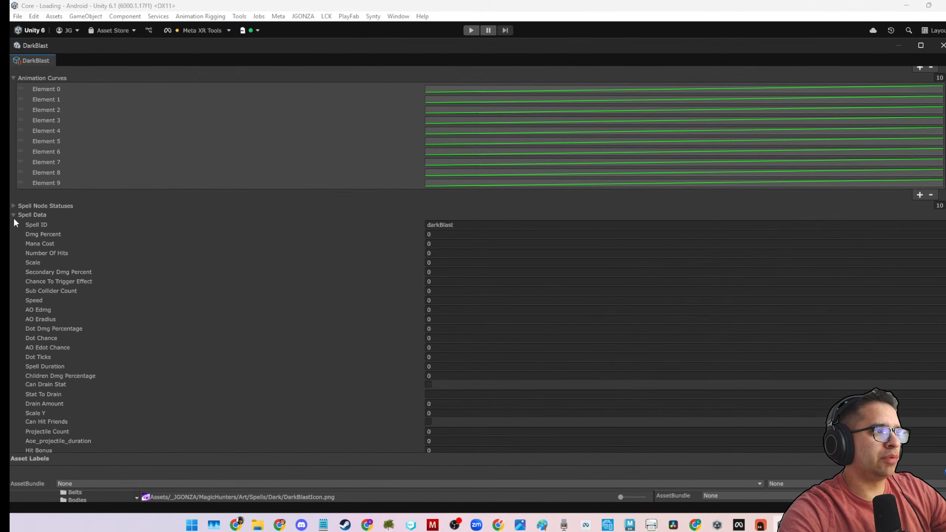
left_click(13, 216)
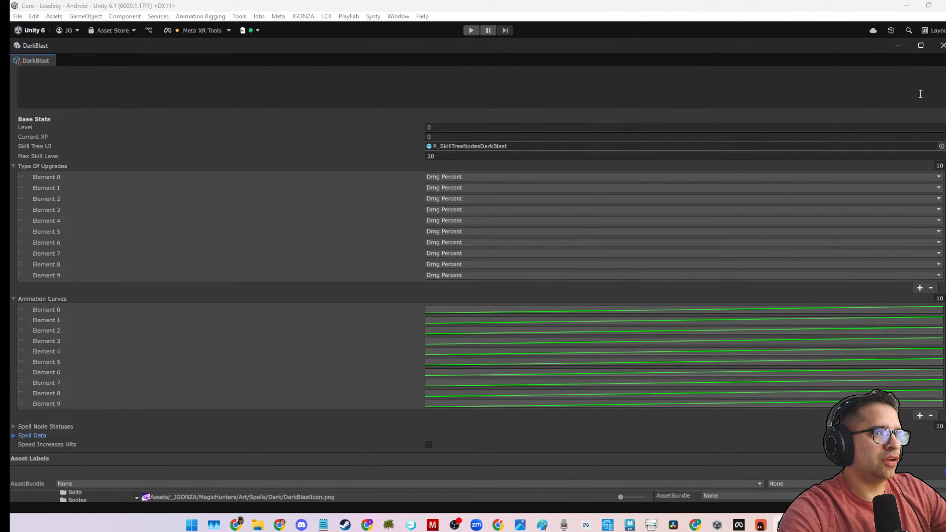
left_click(941, 46)
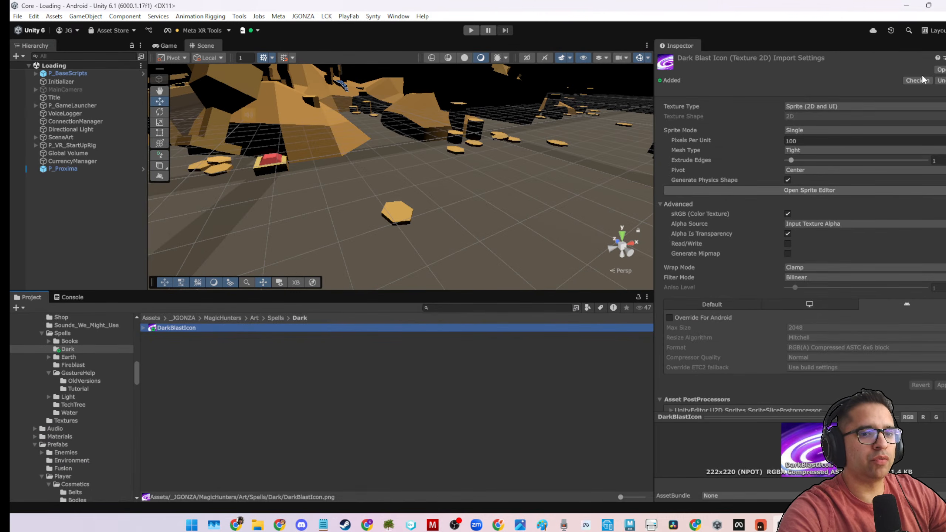
Search the project for p_VR and open the P_VR_RigV2 prefab for editing.
left_click(395, 354)
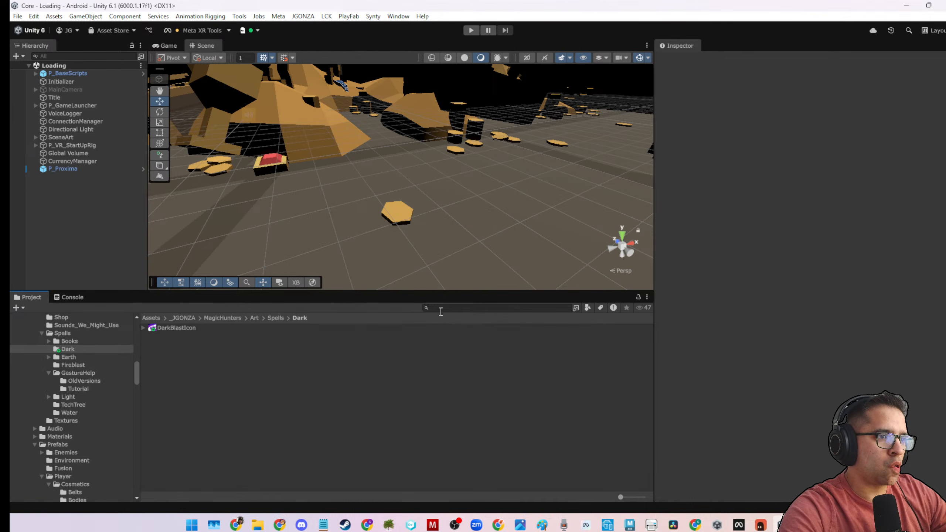
left_click(441, 309)
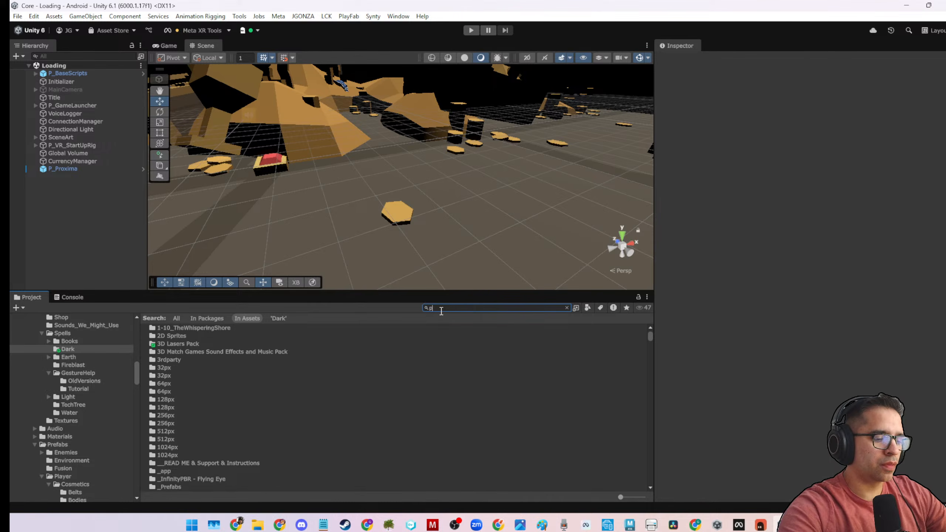
type("p_VR")
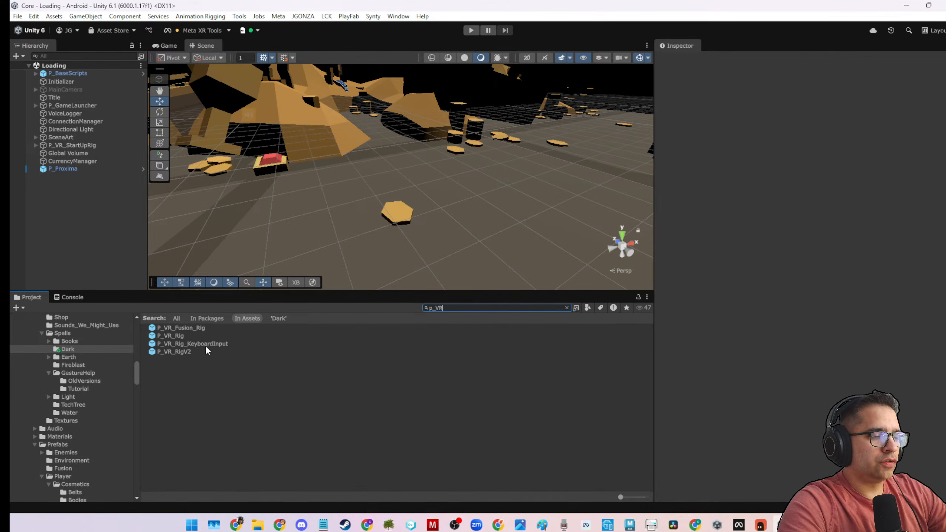
left_click(193, 352)
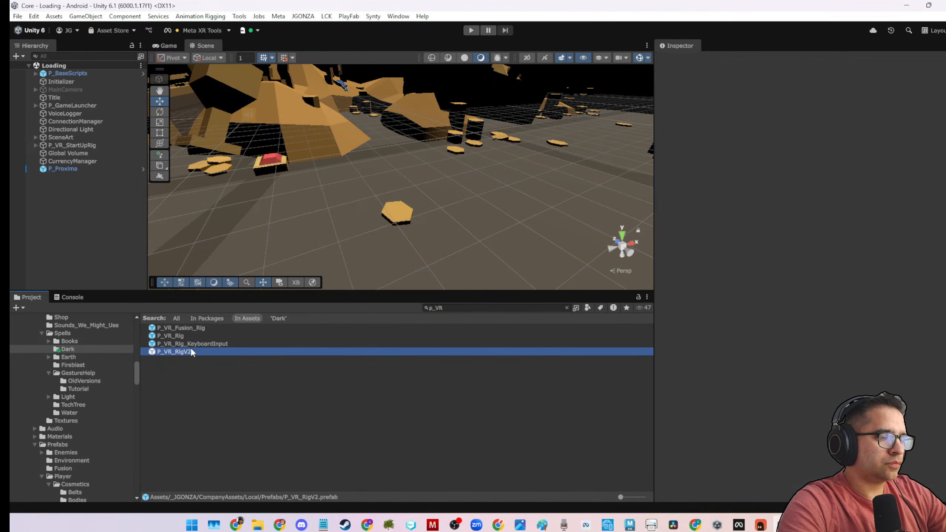
double_click(190, 351)
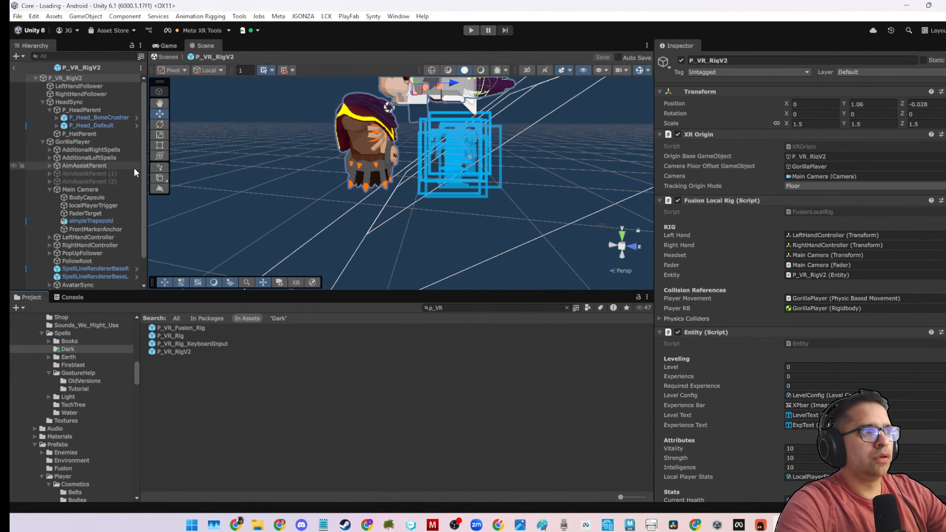
Select P_EquipmentSpell under AdditionalRightSpells and open its Equipment Spell script in the code editor.
left_click(83, 152)
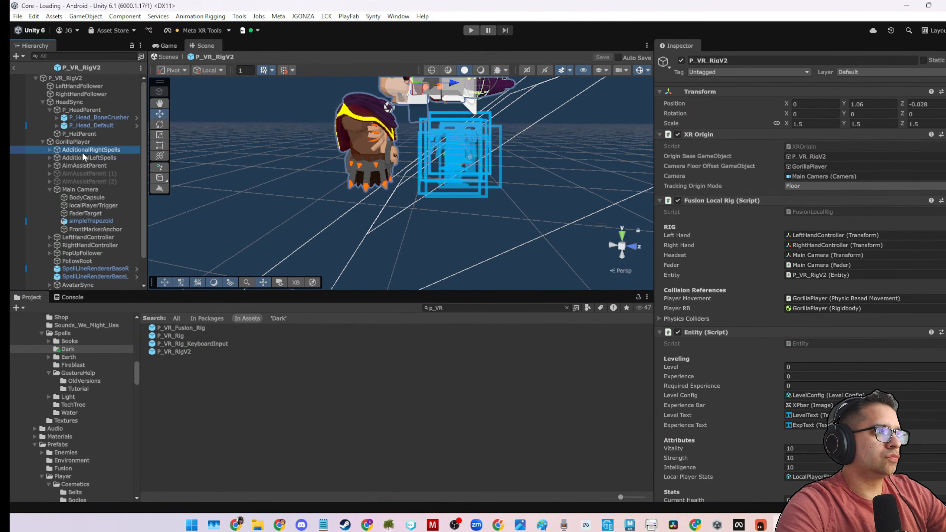
left_click(50, 149)
left_click(60, 157)
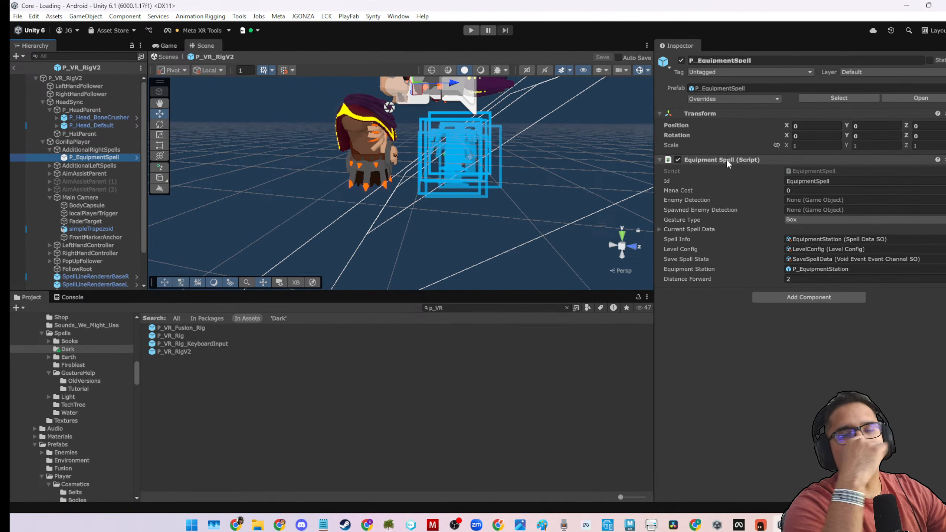
right_click(772, 160)
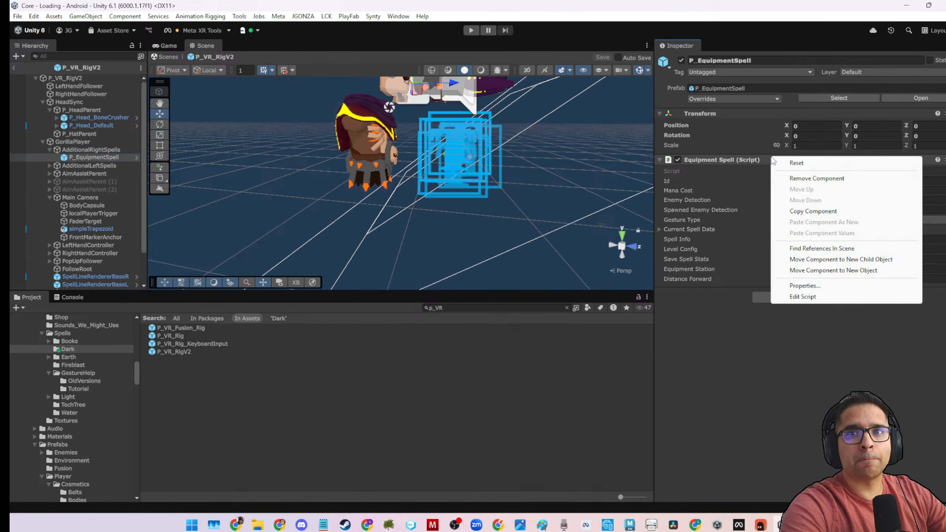
left_click(789, 296)
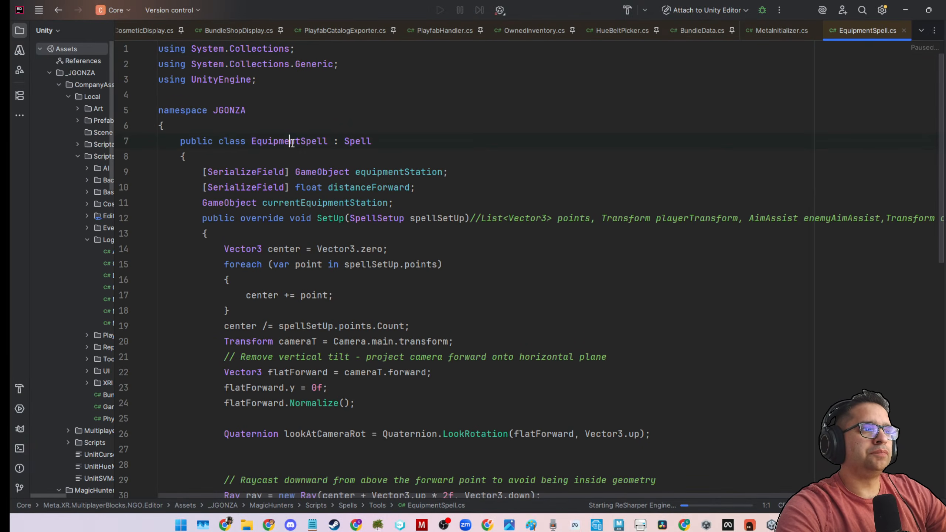
Examine the EquipmentSpell class declaration and the Spell base class it inherits from.
double_click(292, 143)
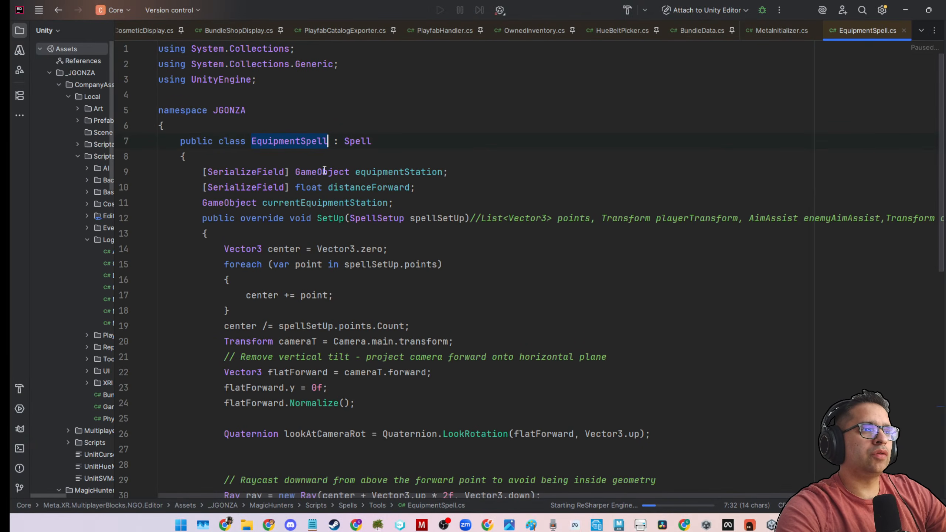
left_click(355, 144)
left_click(386, 143)
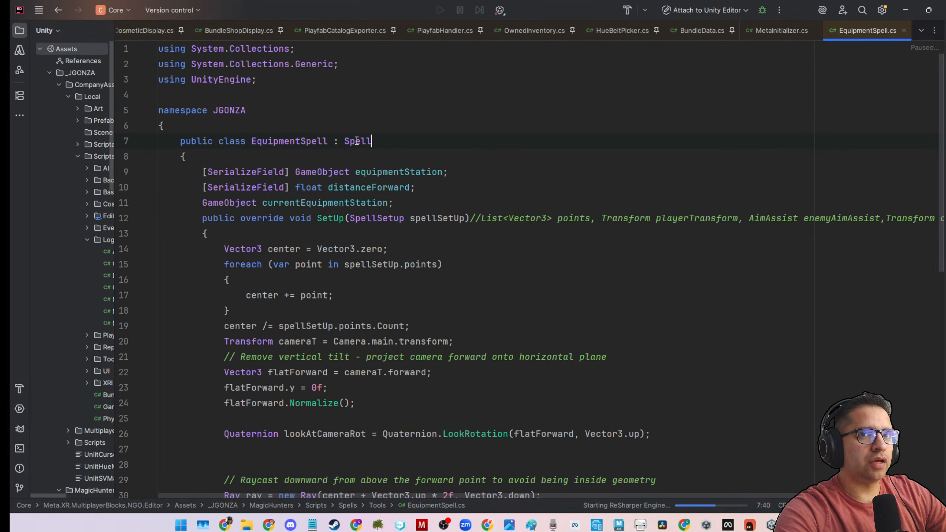
Unpin the BundleShopDisplay, PlayfabCatalogExporter, PlayfabHandler, OwnedInventory, HueBeltPicker, BundleData and NetworkedWristCosmeticDisplay scripts in the editor.
left_click(280, 31)
right_click(280, 31)
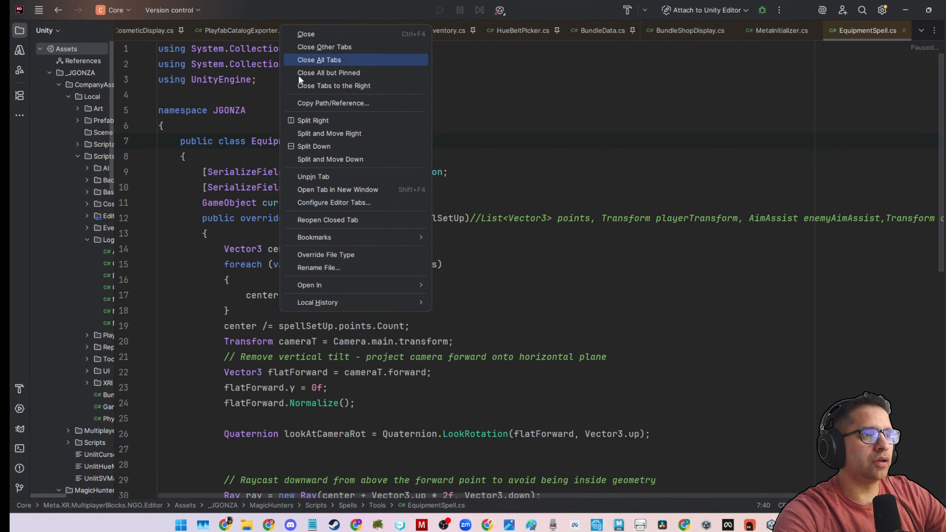
left_click(313, 176)
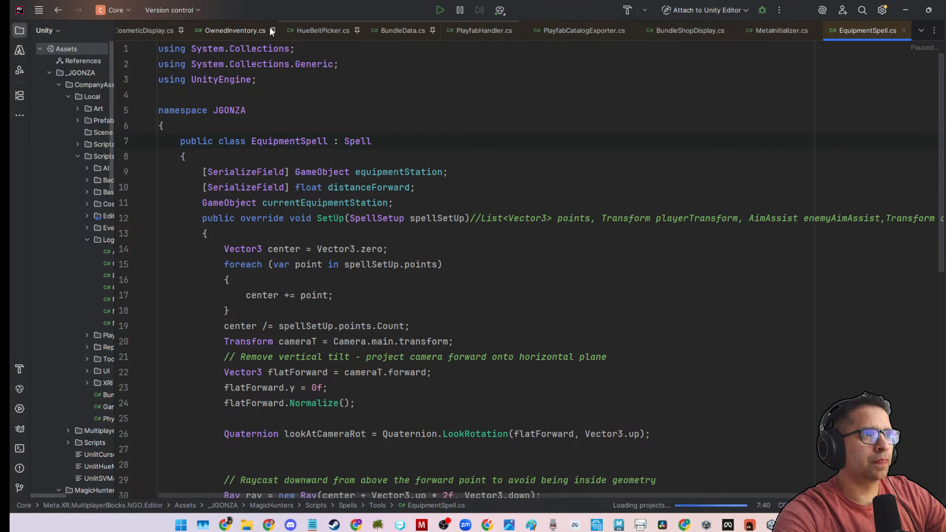
key("F12")
left_click(276, 31)
left_click(267, 31)
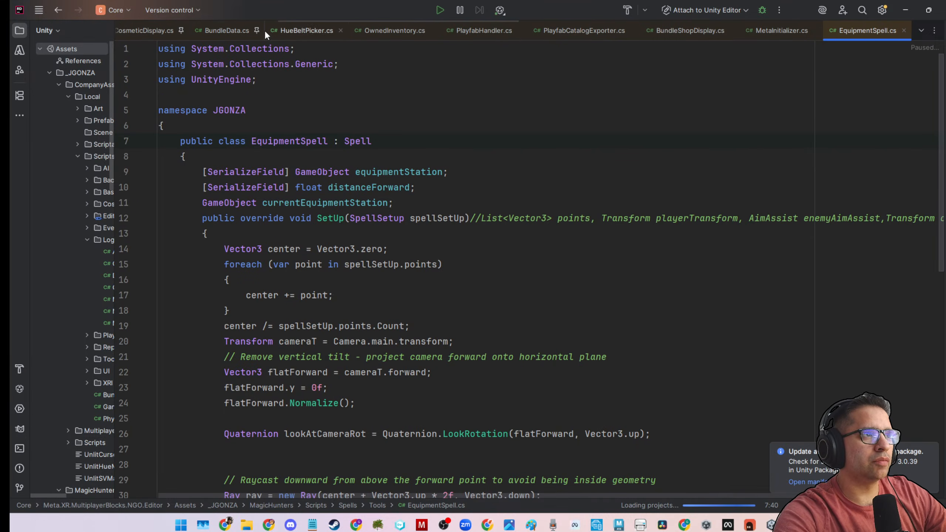
left_click(256, 31)
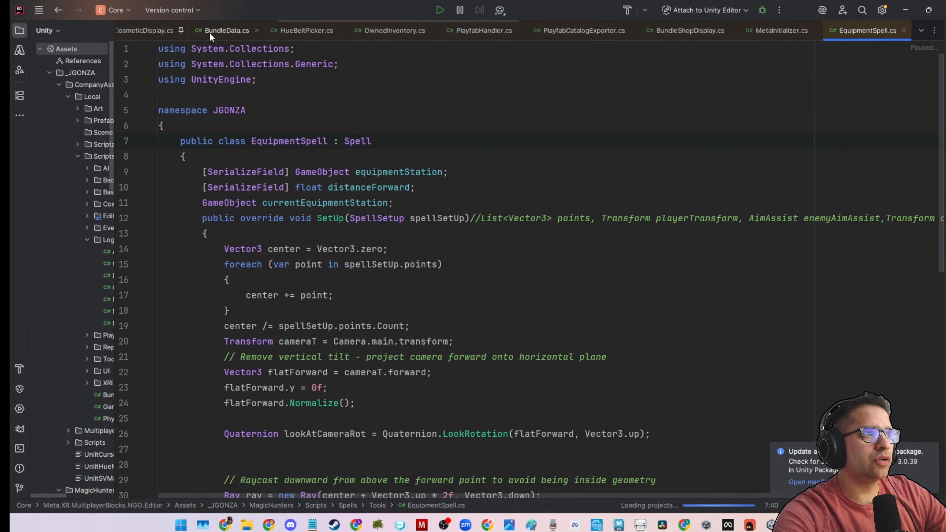
left_click(179, 30)
Unpin the VRFusionRig, NetworkedFingerAnimations, Playfab_IAP, NetworkTriggerDamage and BubbleShot scripts, and bring up BubbleShot.cs.
scroll(179, 30, "up", 8)
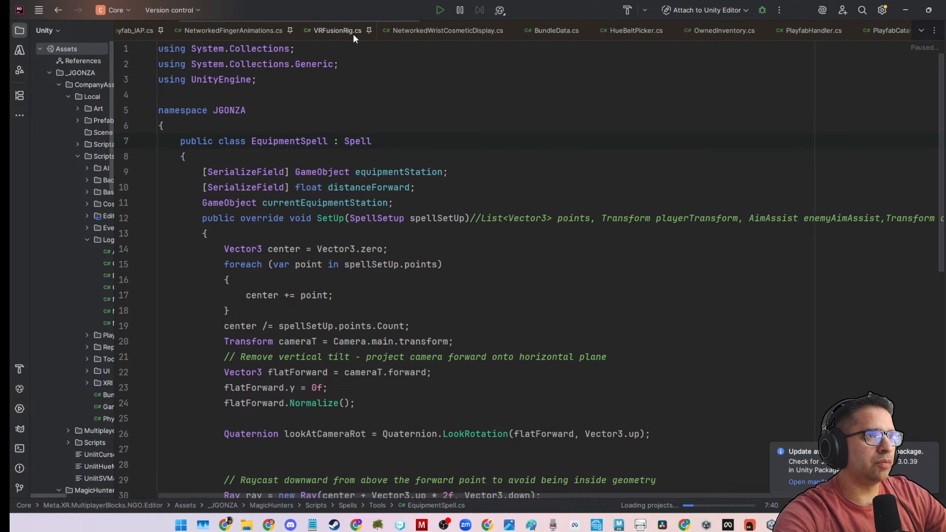
left_click(369, 30)
left_click(291, 30)
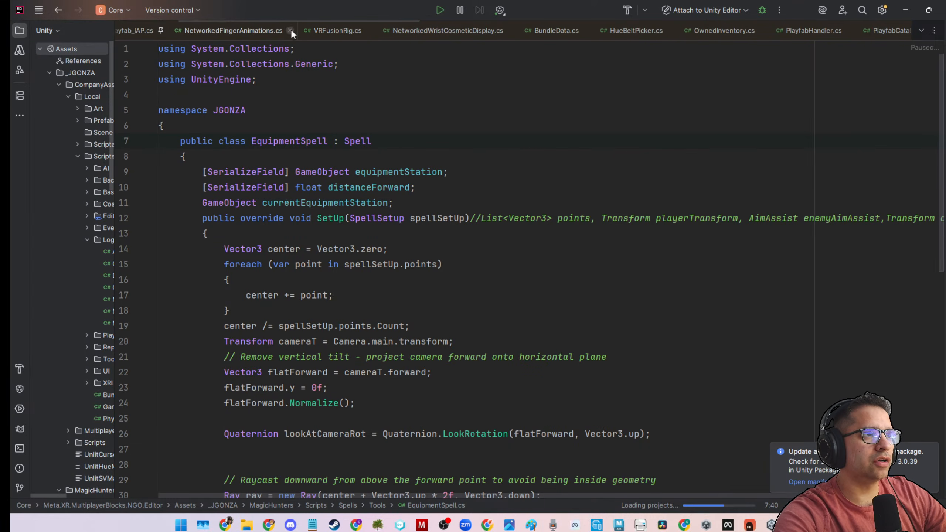
left_click(237, 31)
scroll(191, 32, "up", 3)
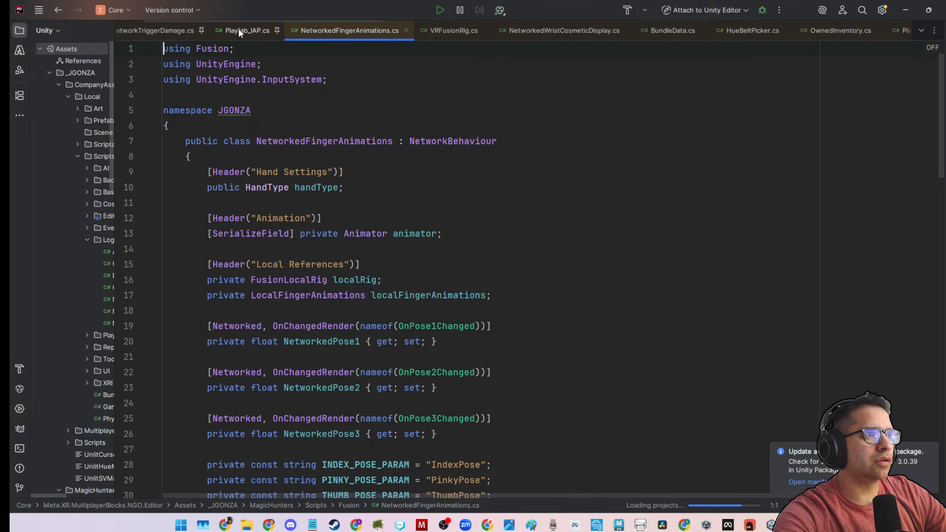
left_click(277, 31)
left_click(201, 29)
scroll(192, 29, "up", 3)
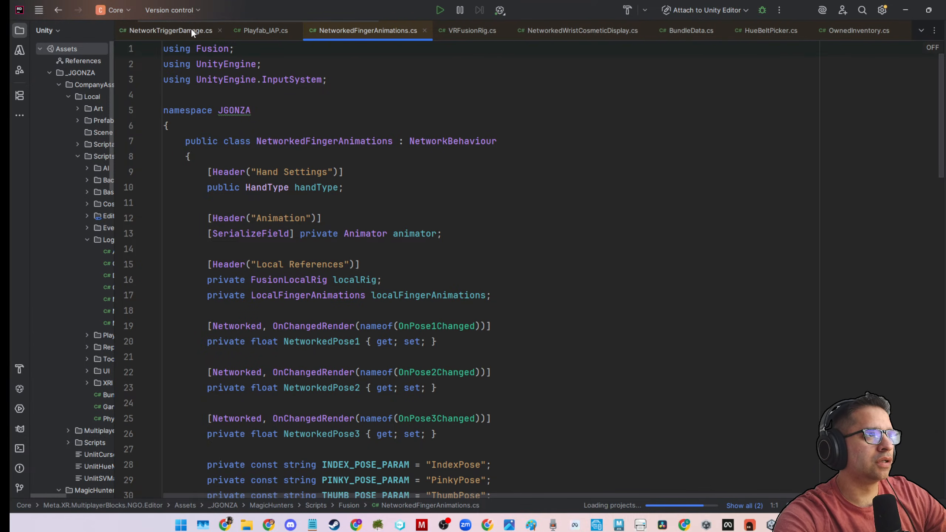
left_click(183, 30)
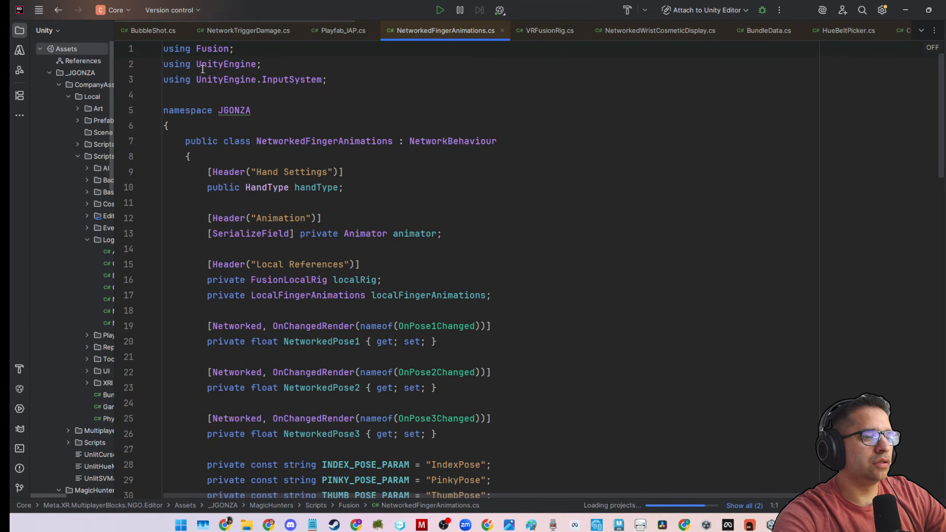
left_click(154, 30)
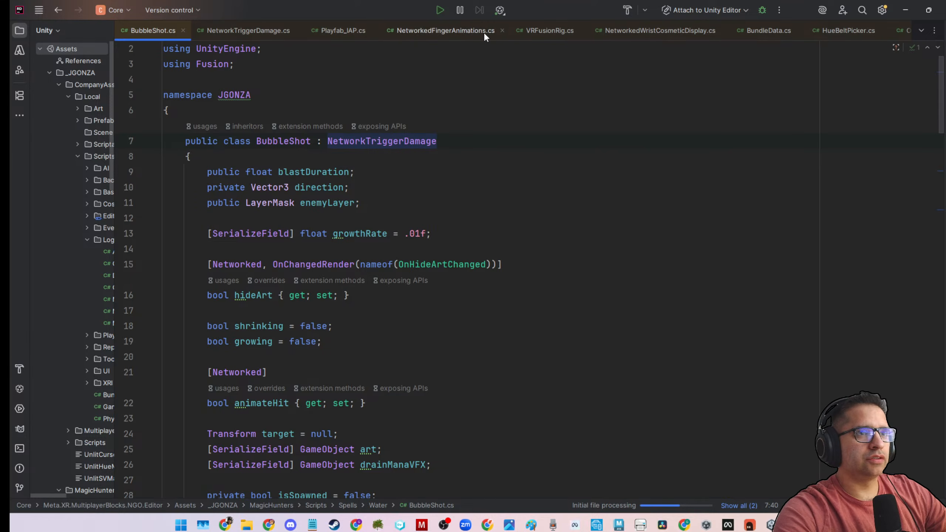
Switch back to Unity and reopen the Equipment Spell component's script in the code editor.
scroll(486, 29, "down", 2)
scroll(491, 30, "down", 1)
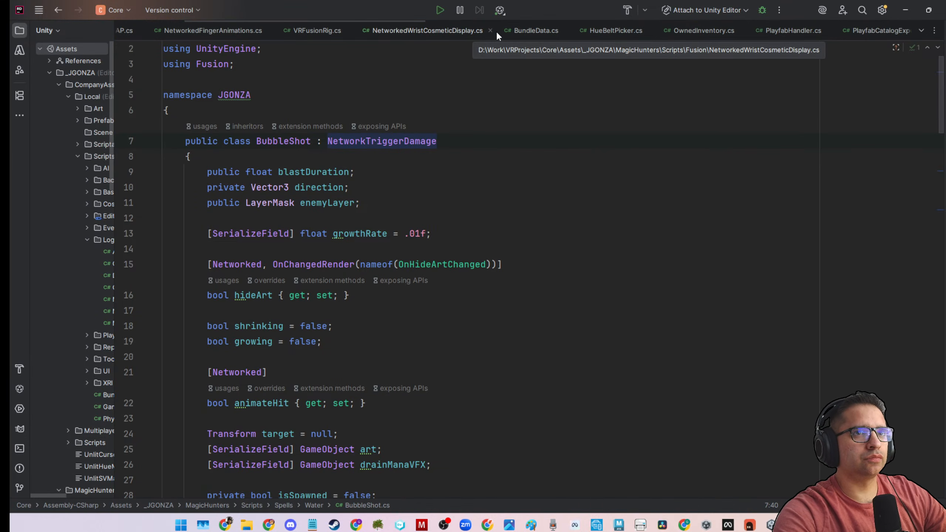
scroll(495, 30, "down", 1)
scroll(496, 31, "down", 2)
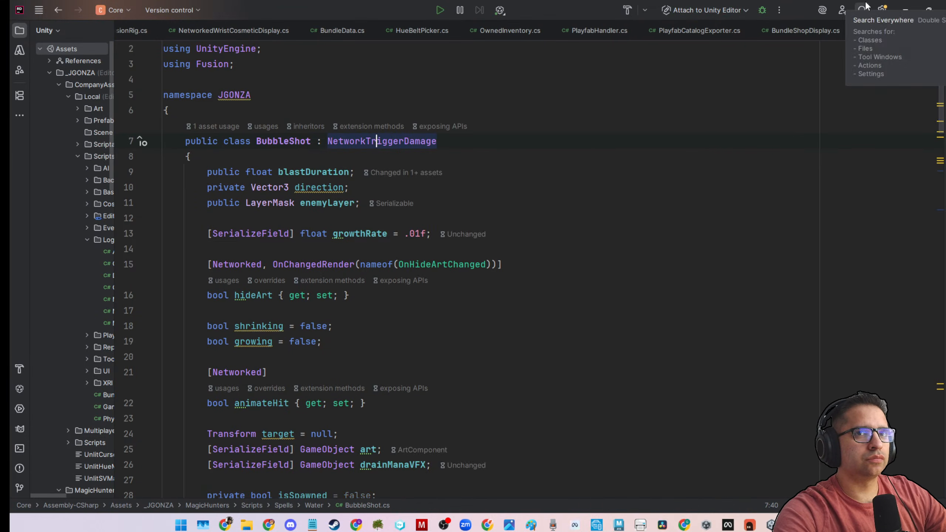
left_click(904, 10)
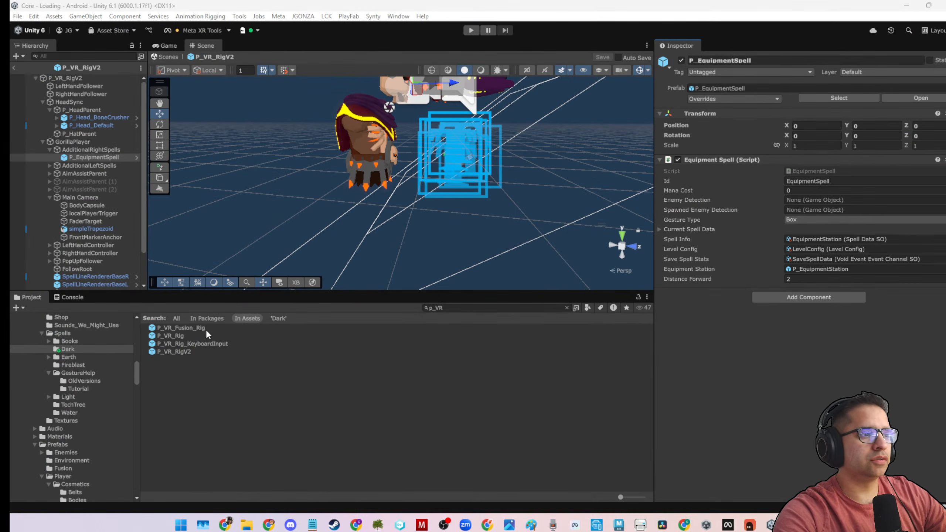
right_click(750, 161)
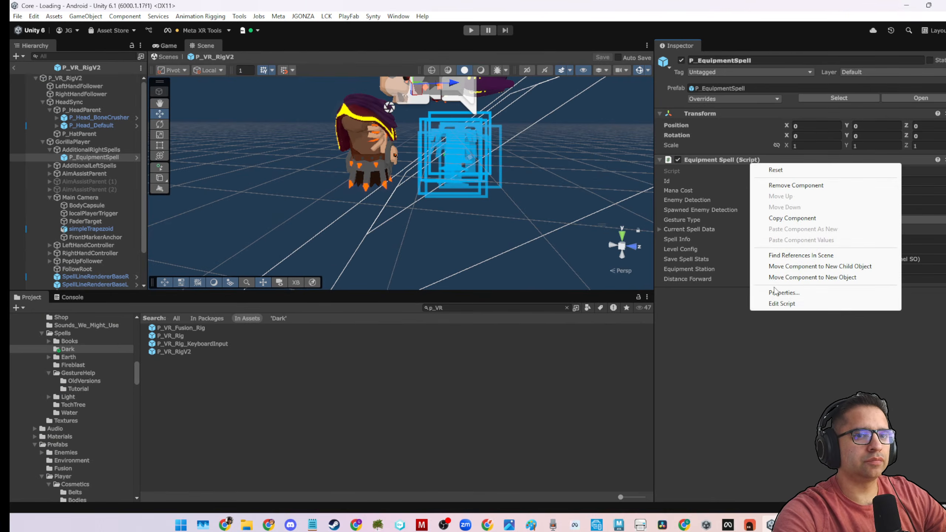
left_click(780, 303)
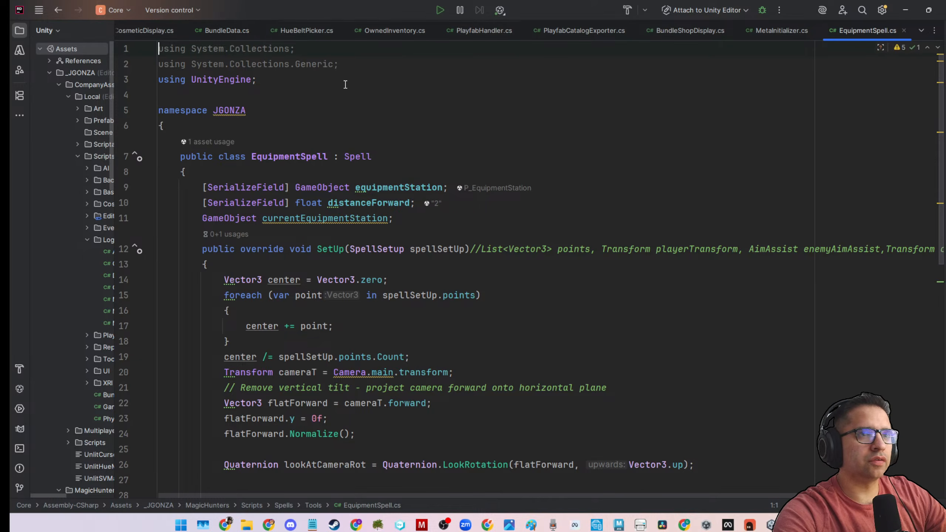
Go to the Spell base class that EquipmentSpell inherits from and pin Spell.cs in the editor.
left_click(349, 157, "ctrl")
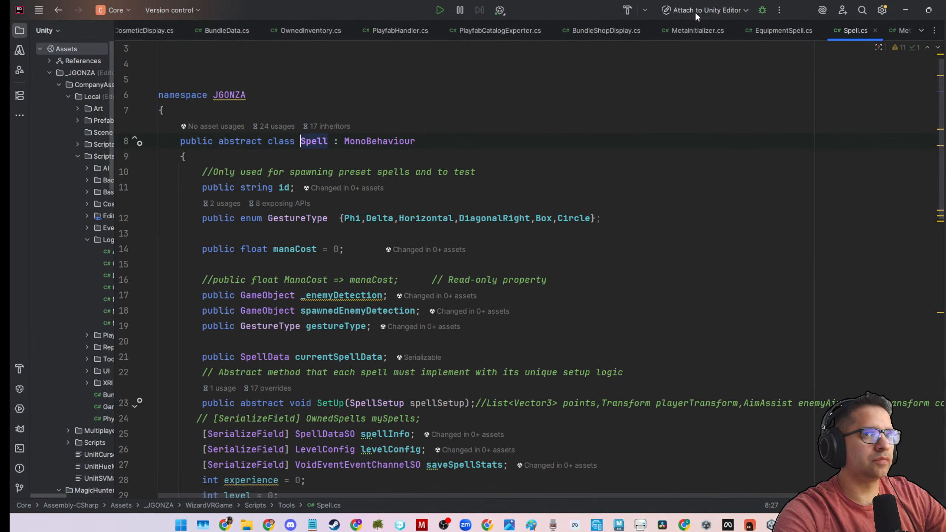
right_click(848, 31)
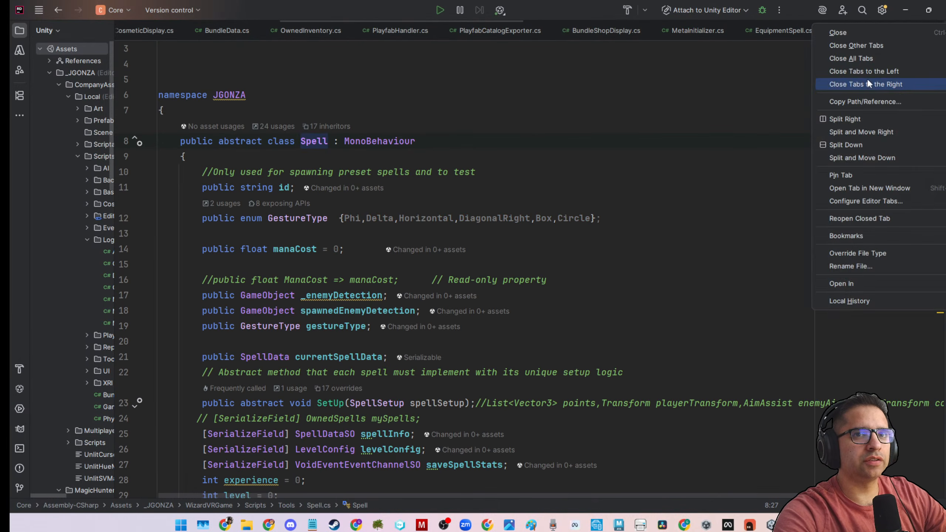
left_click(857, 173)
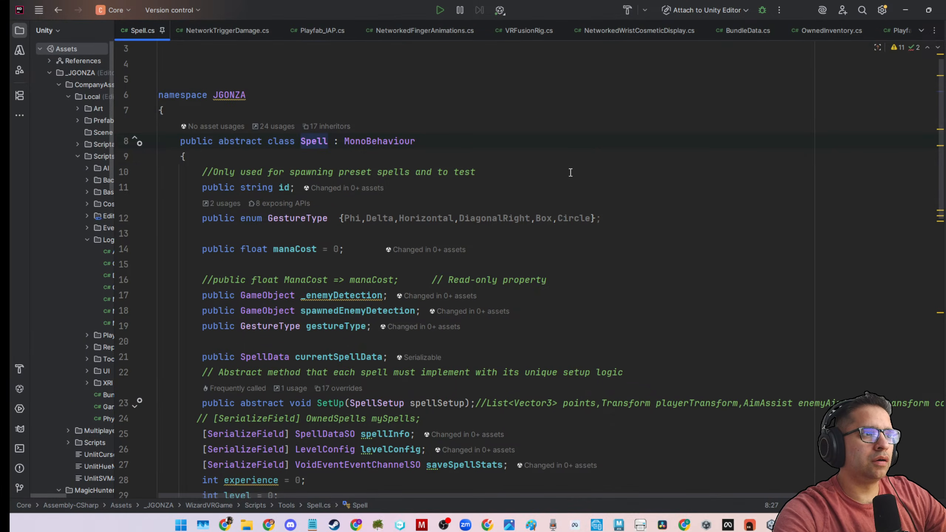
Examine the Spell class's id, GestureType enum, mana cost, enemy detection and currentSpellData members.
scroll(570, 173, "down", 3)
scroll(281, 172, "up", 1)
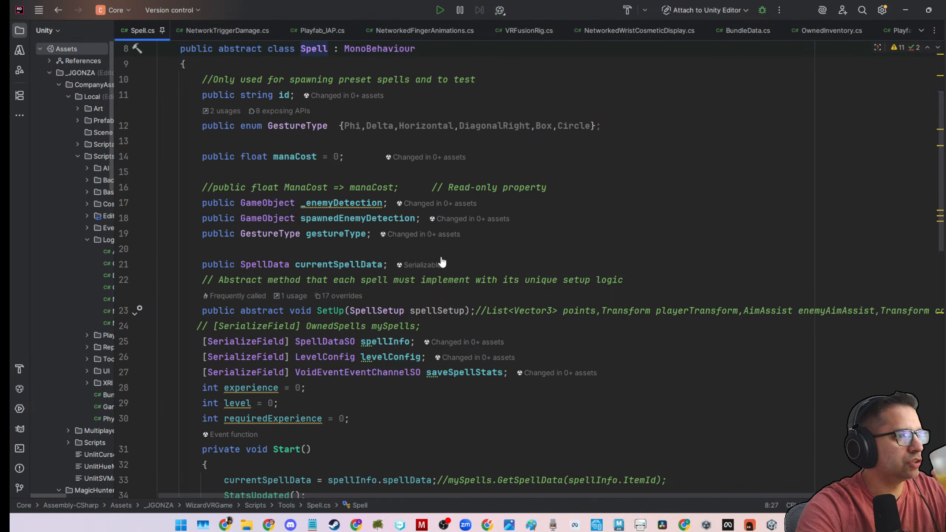
scroll(516, 253, "up", 2)
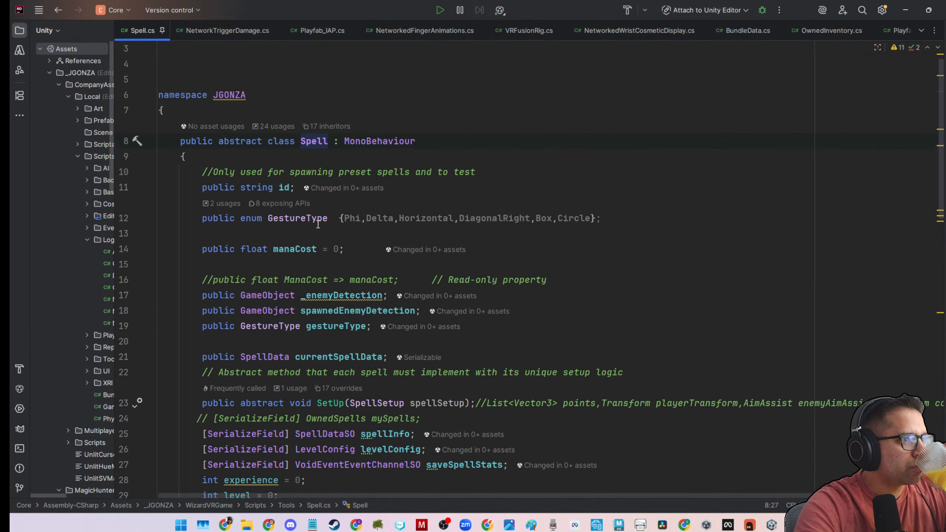
scroll(499, 251, "down", 1)
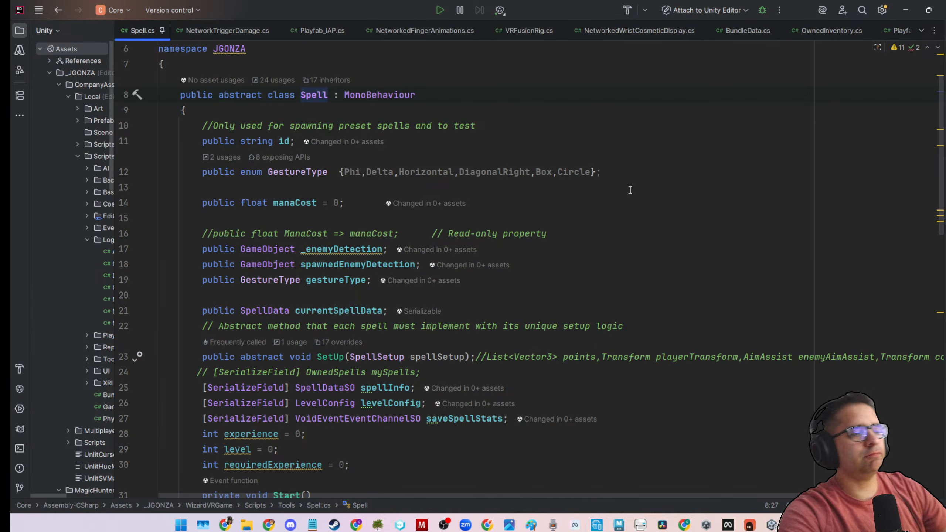
scroll(427, 260, "down", 2)
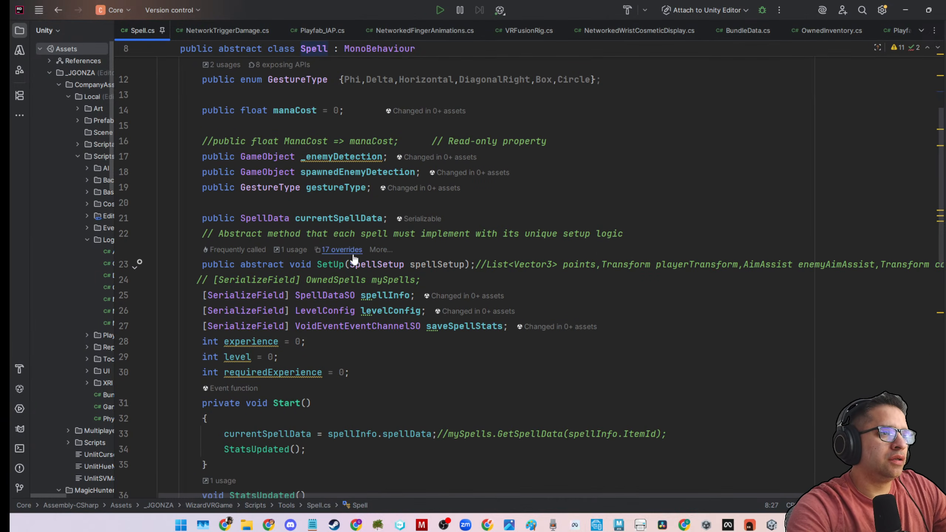
double_click(335, 219)
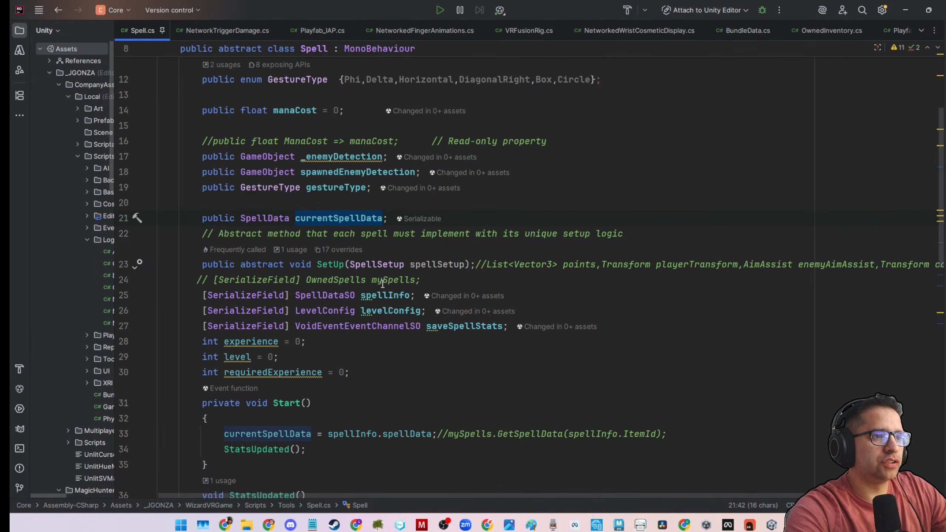
Open the SpellSetup struct from the SetUp method's parameter and pin SpellSetup.cs in the editor.
double_click(397, 265)
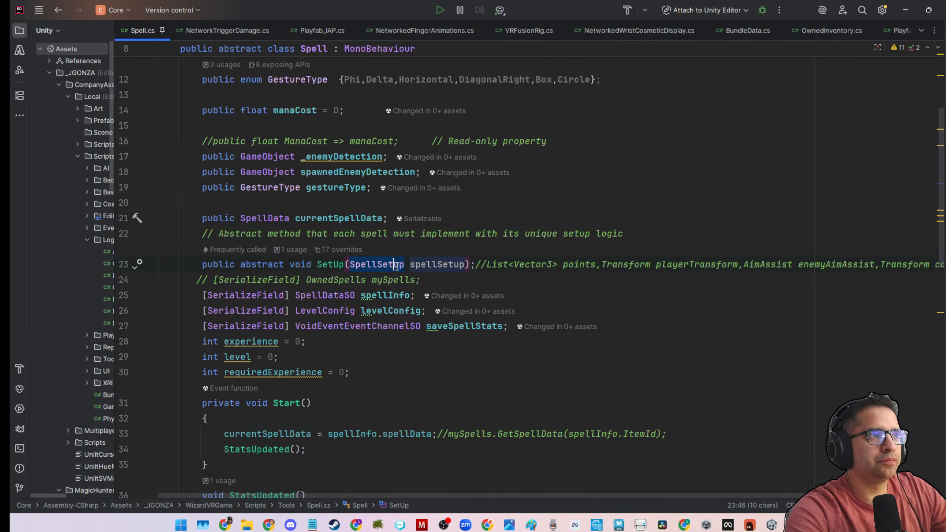
left_click(395, 265, "ctrl")
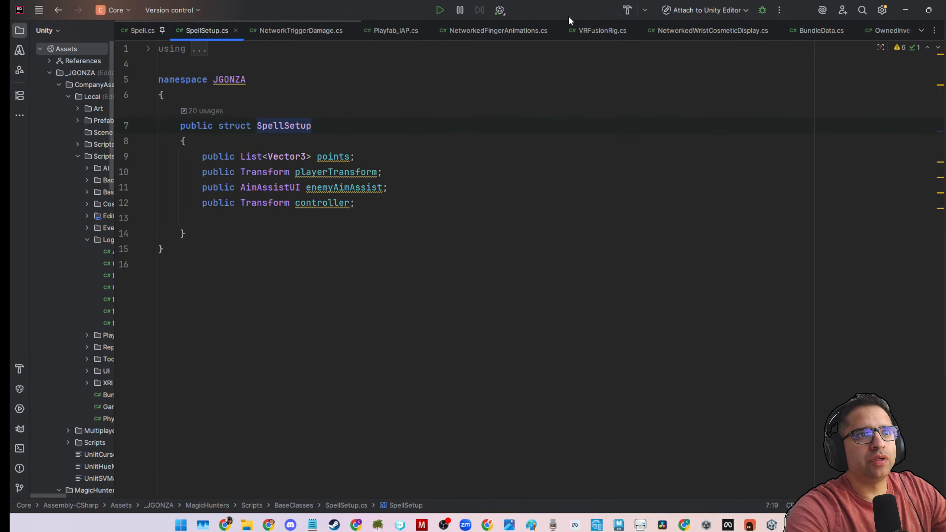
right_click(207, 30)
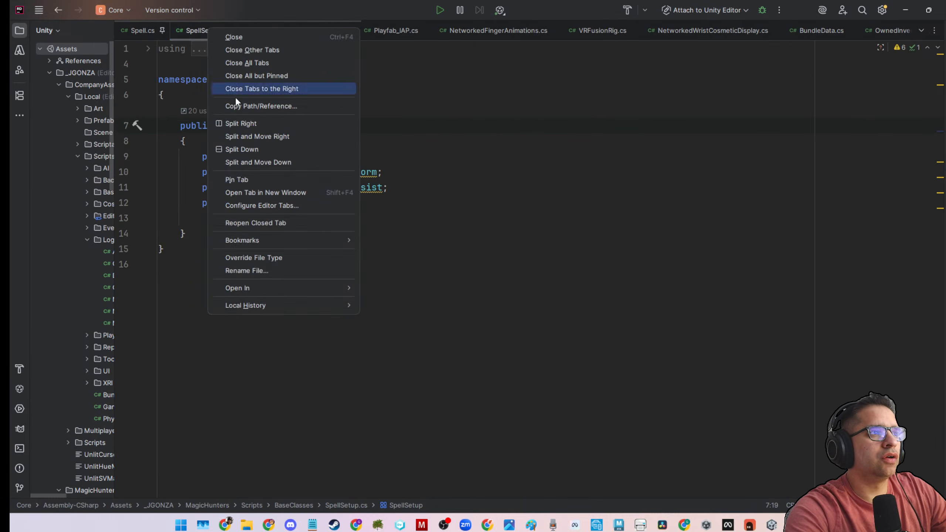
left_click(237, 178)
left_click(413, 188)
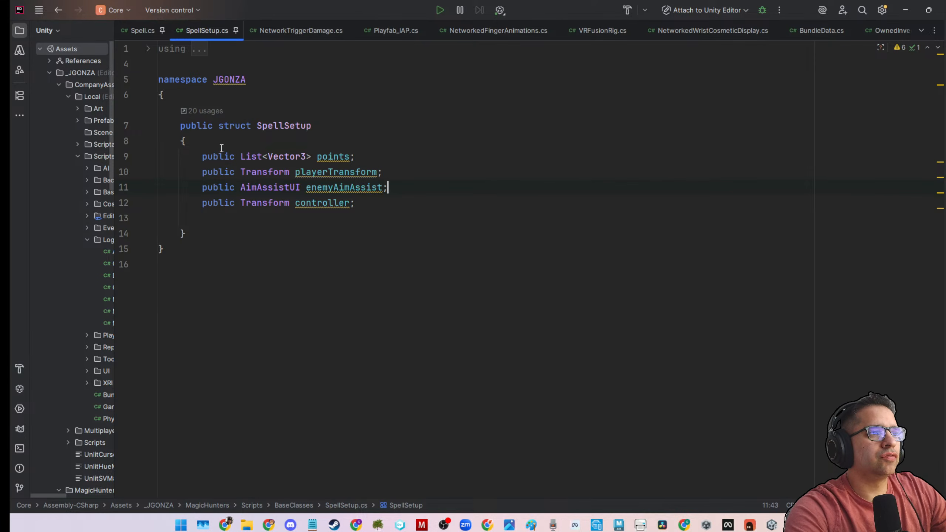
Highlight the SpellSetup fields from points to controller, and return to the SetUp method in Spell.cs.
left_click_drag(189, 154, 386, 205)
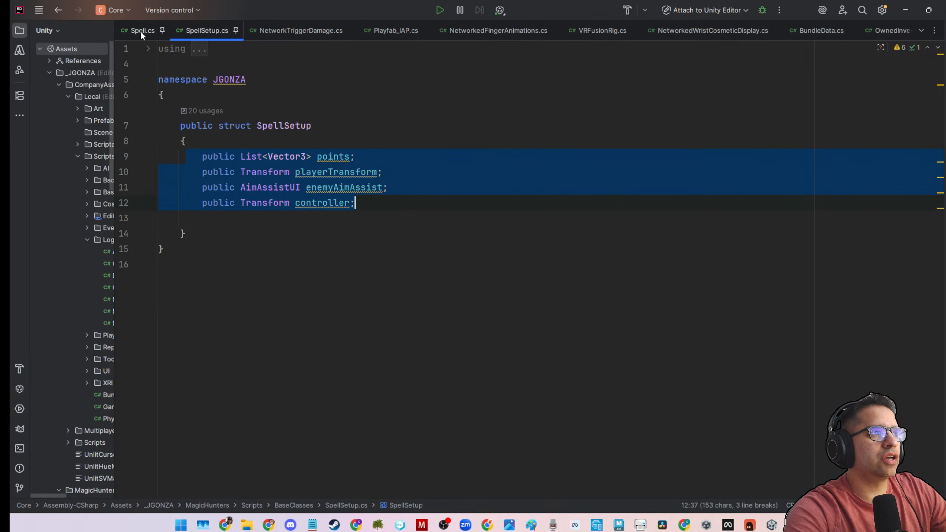
left_click(61, 11)
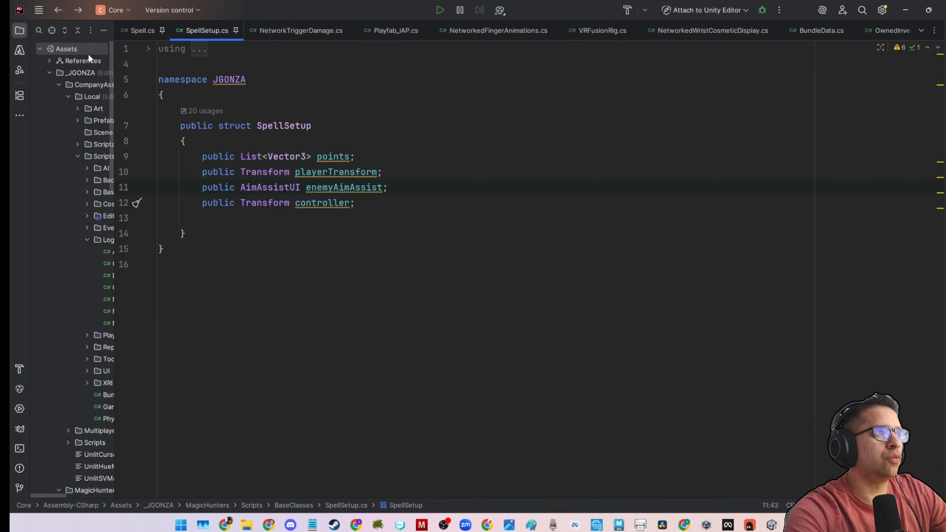
left_click(56, 11)
left_click(56, 10)
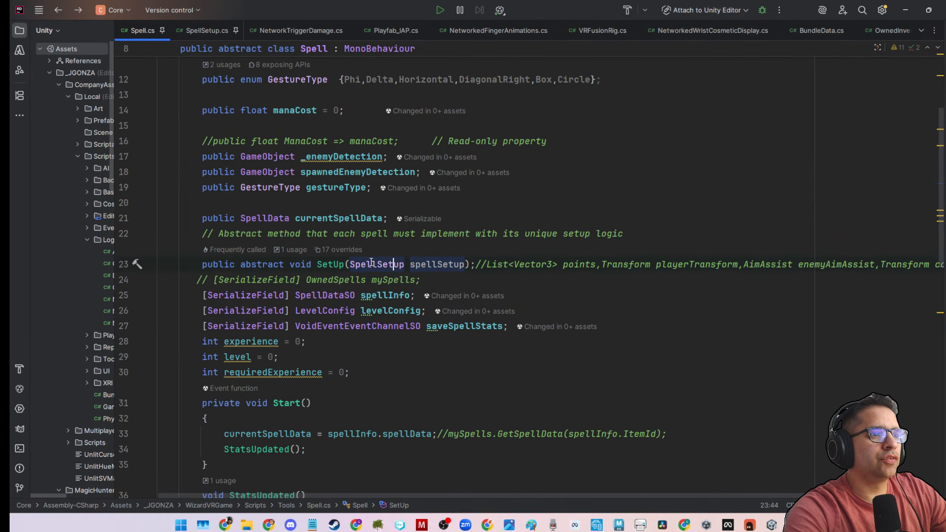
Examine the abstract SetUp method with its commented-out parameters, the serialized fields, and the Start and StatsUpdated methods.
left_click_drag(202, 264, 927, 264)
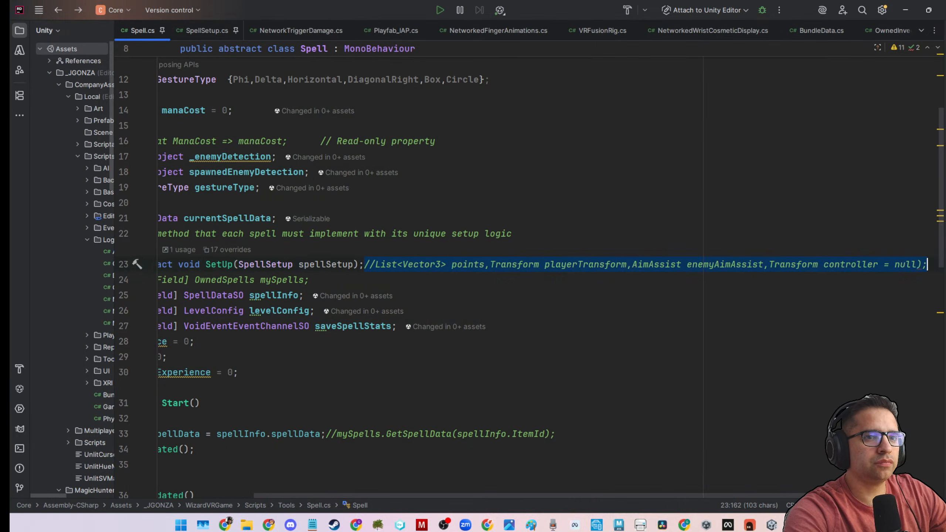
left_click_drag(412, 493, 261, 493)
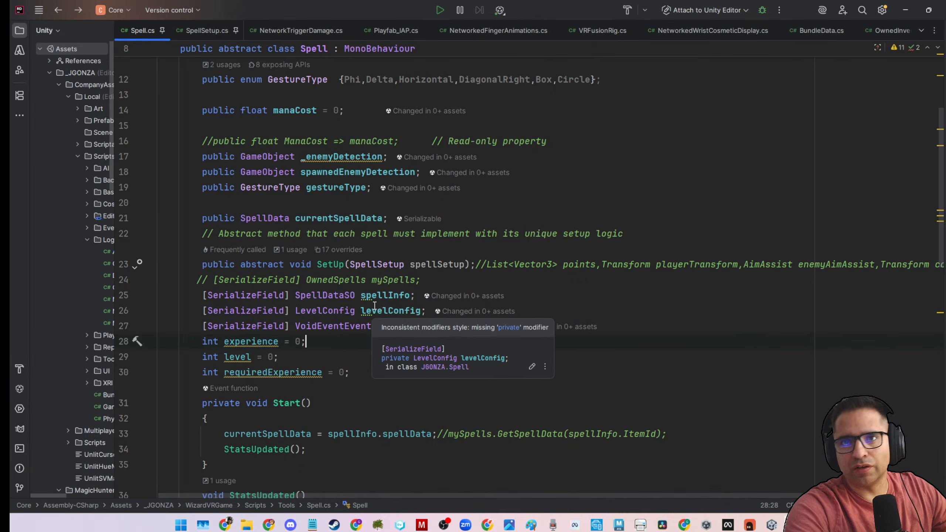
mouse_move(375, 304)
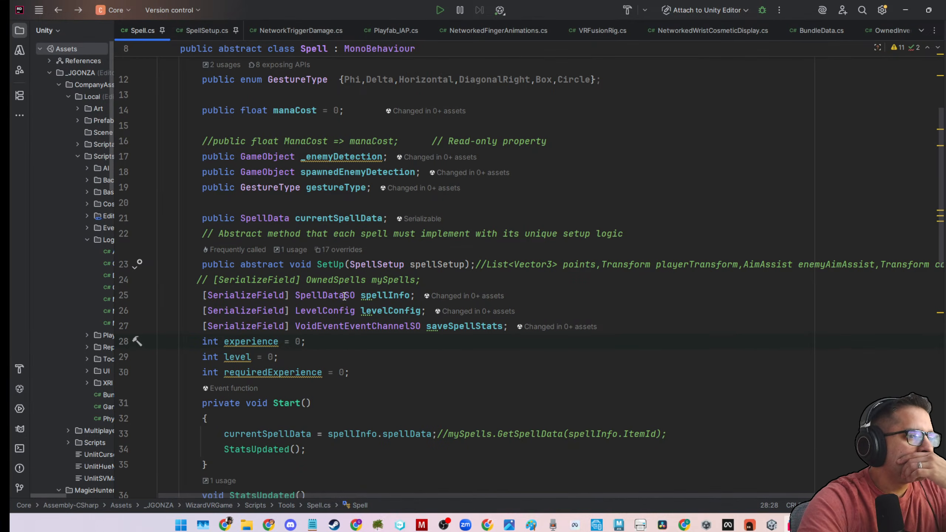
scroll(356, 335, "down", 5)
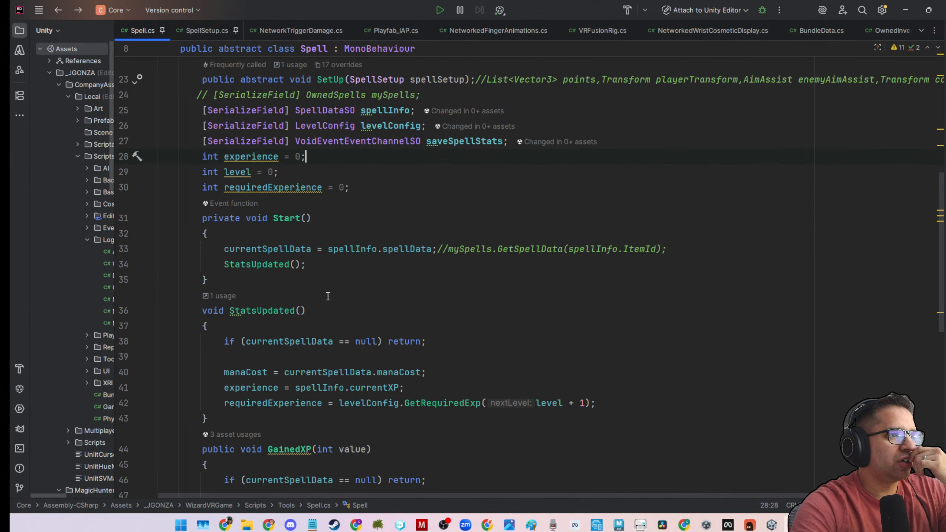
scroll(328, 296, "up", 7)
scroll(329, 303, "down", 6)
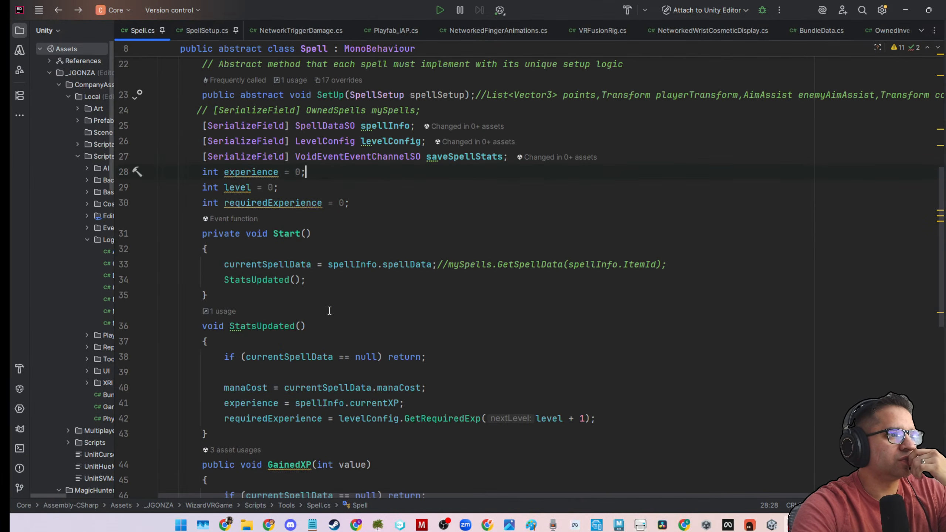
Examine the Start method's assignment of spellInfo.spellData to currentSpellData in the Spell class.
left_click(196, 234)
left_click_drag(220, 264, 432, 265)
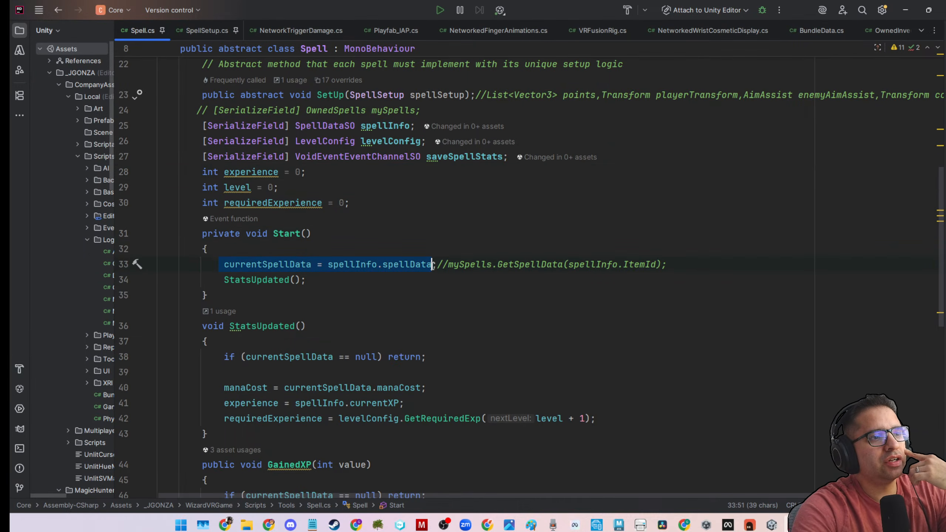
left_click_drag(205, 268, 440, 261)
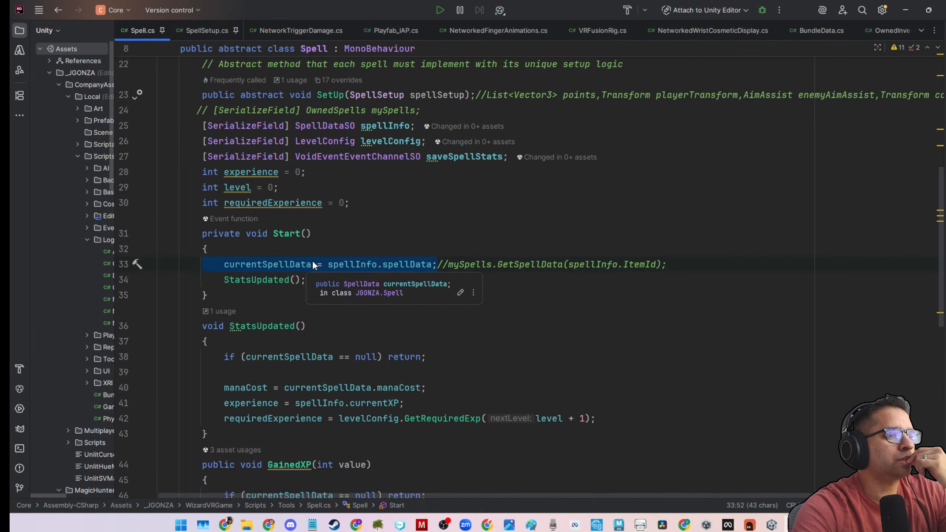
double_click(339, 264)
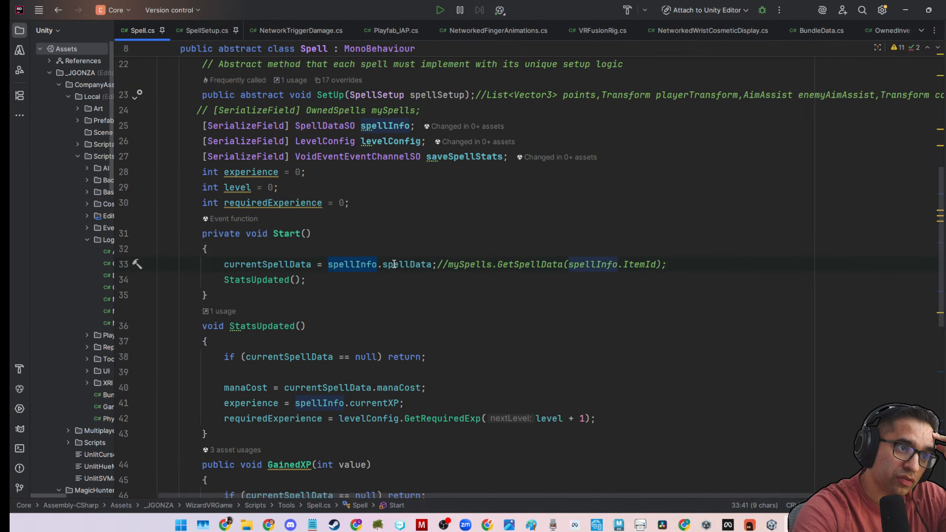
left_click_drag(206, 266, 398, 263)
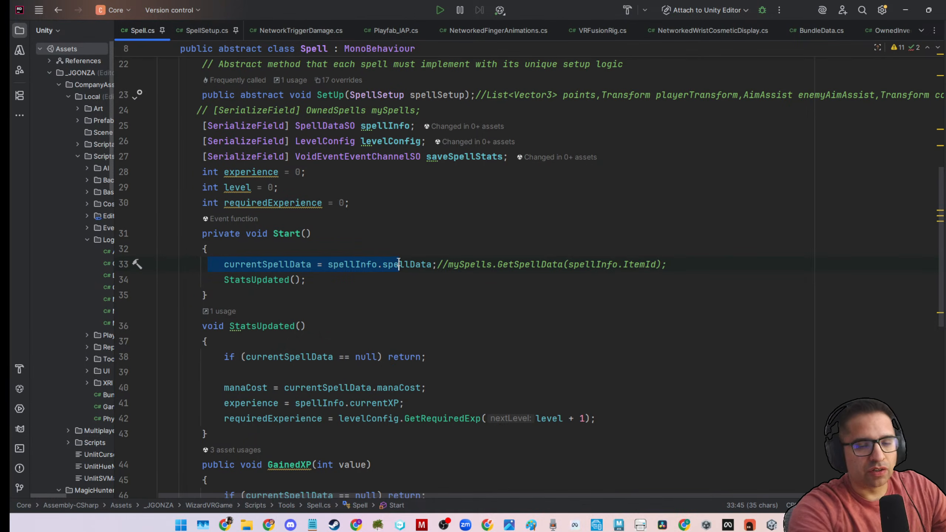
left_click(398, 263)
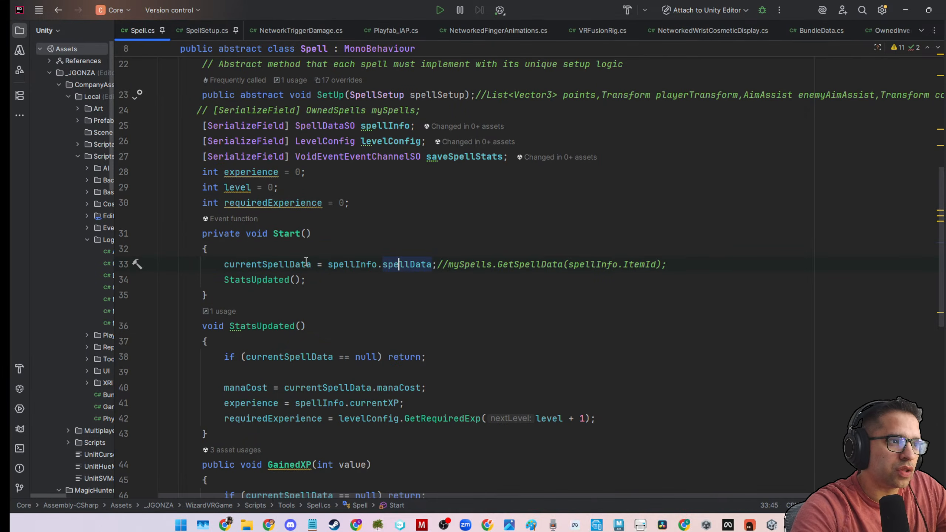
left_click_drag(221, 263, 439, 268)
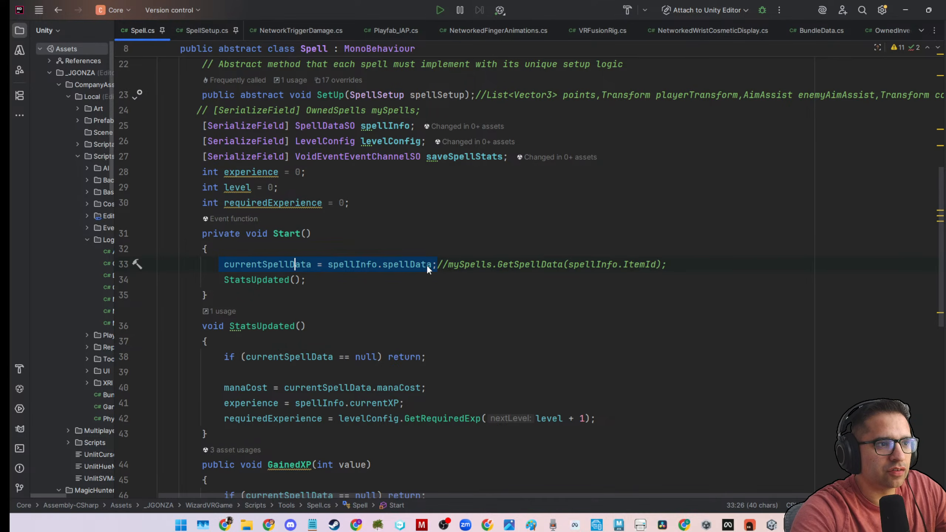
left_click(269, 259)
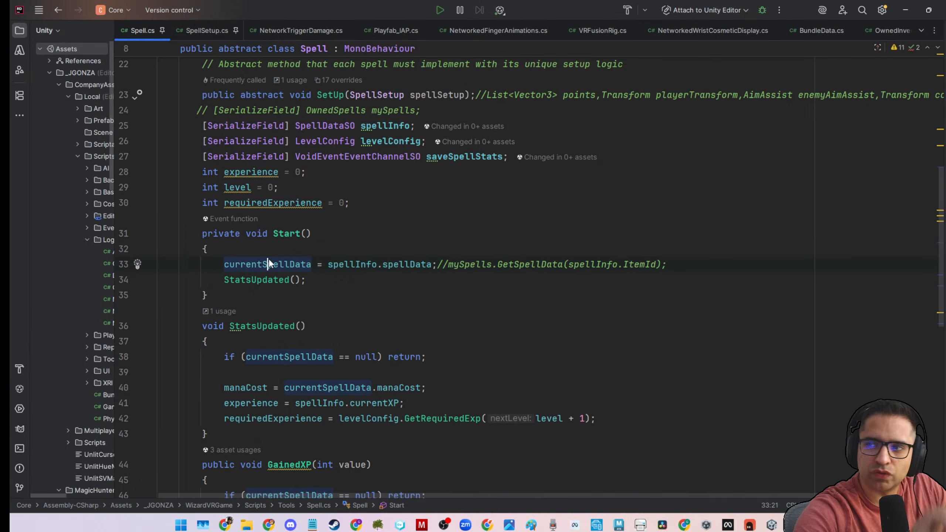
left_click(300, 254)
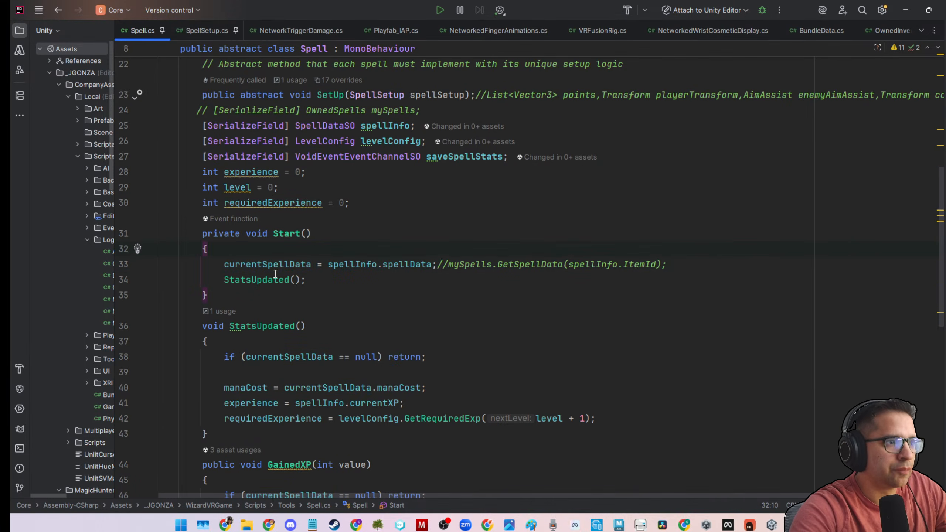
Examine StatsUpdated's null check, its mana cost and experience assignments, and the levelConfig.GetRequiredExp call.
scroll(304, 323, "down", 1)
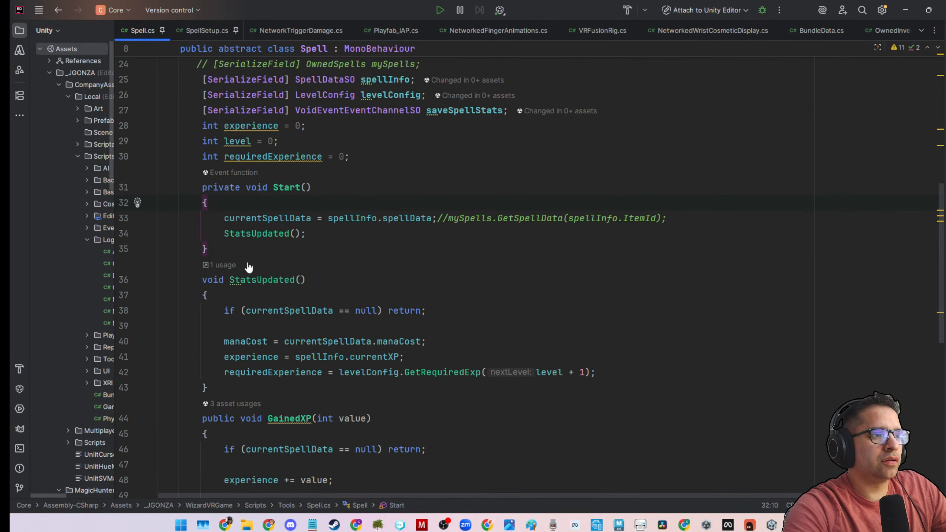
left_click_drag(219, 310, 431, 311)
left_click_drag(202, 341, 627, 372)
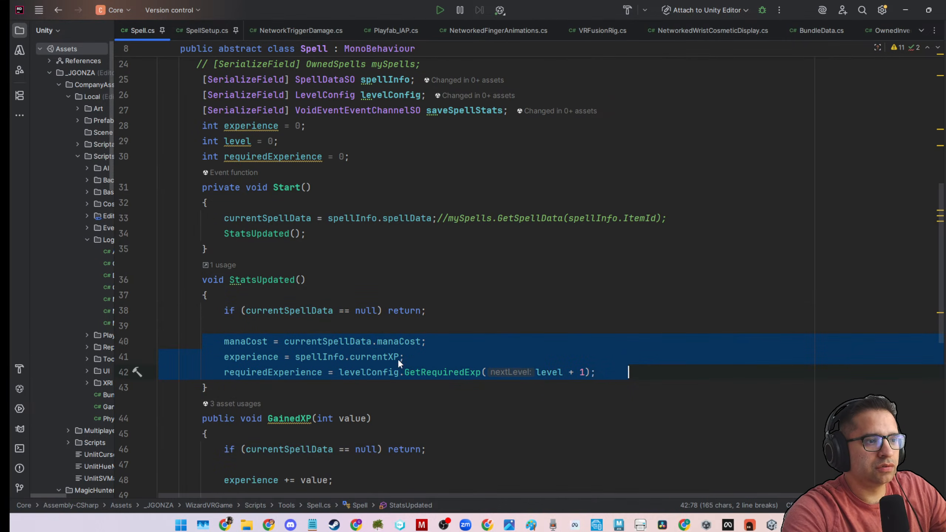
left_click(388, 372)
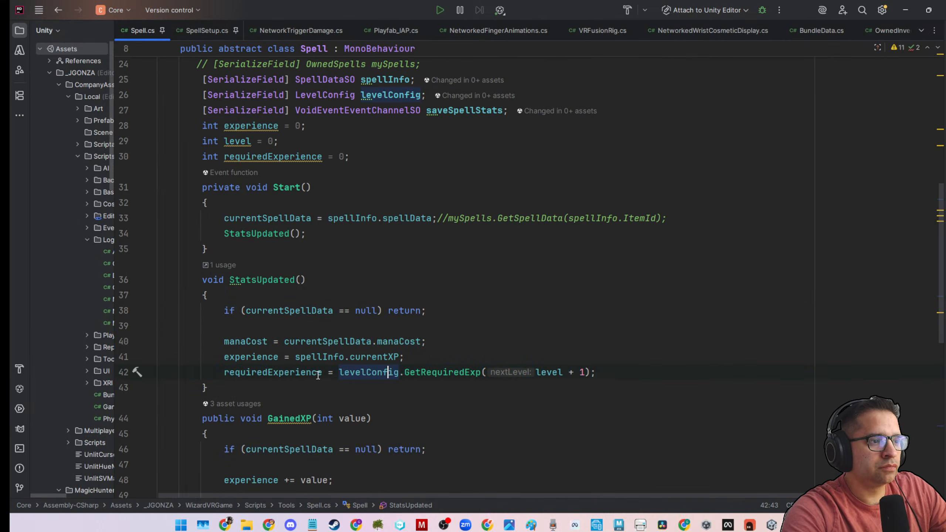
double_click(350, 372)
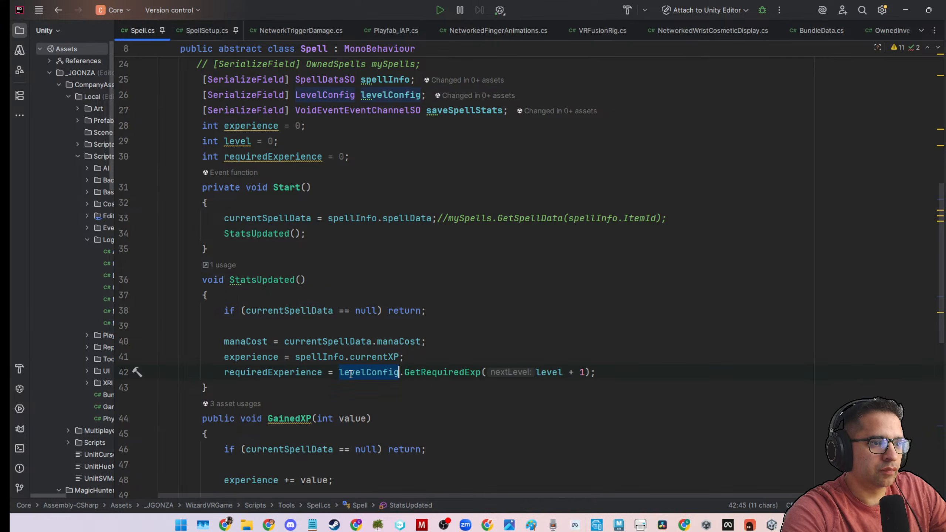
double_click(420, 372)
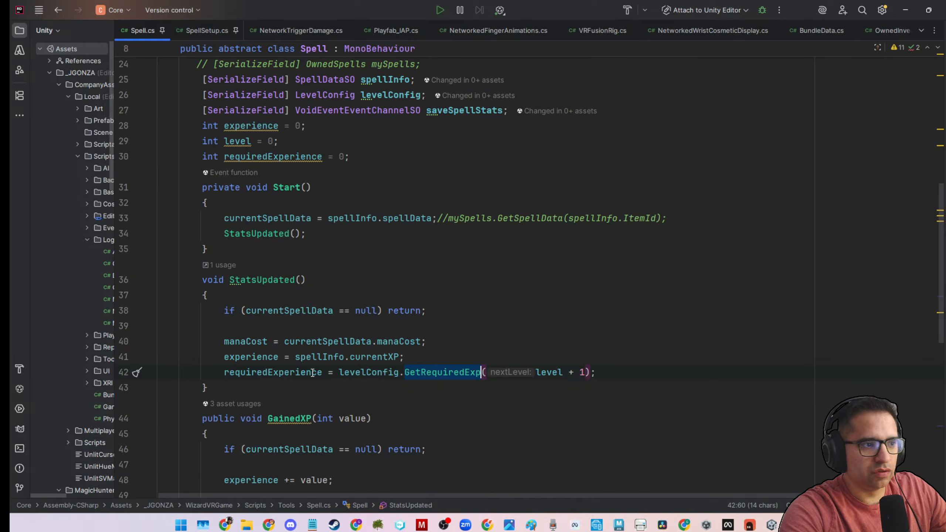
double_click(412, 372)
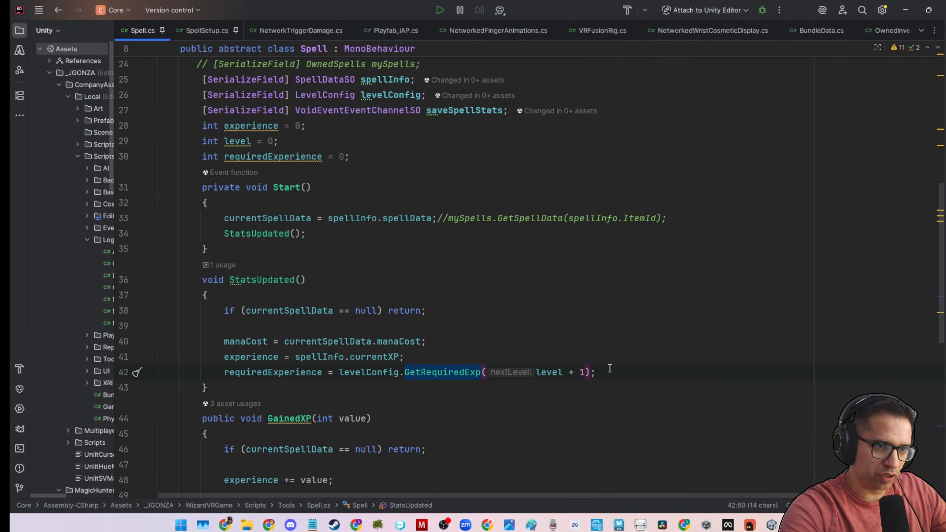
left_click_drag(610, 372, 135, 354)
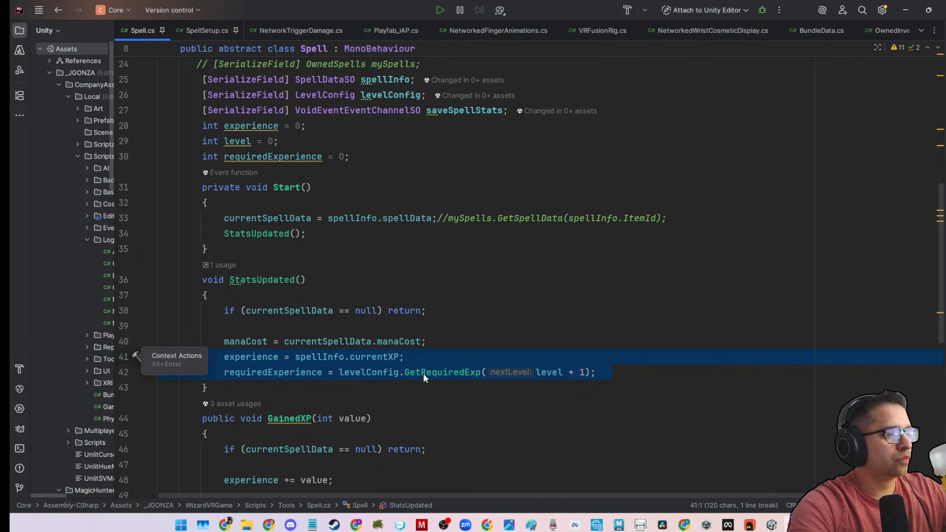
Examine the GainedXP method's experience loop and the CheckLevel method that handles levelling up.
scroll(424, 373, "down", 5)
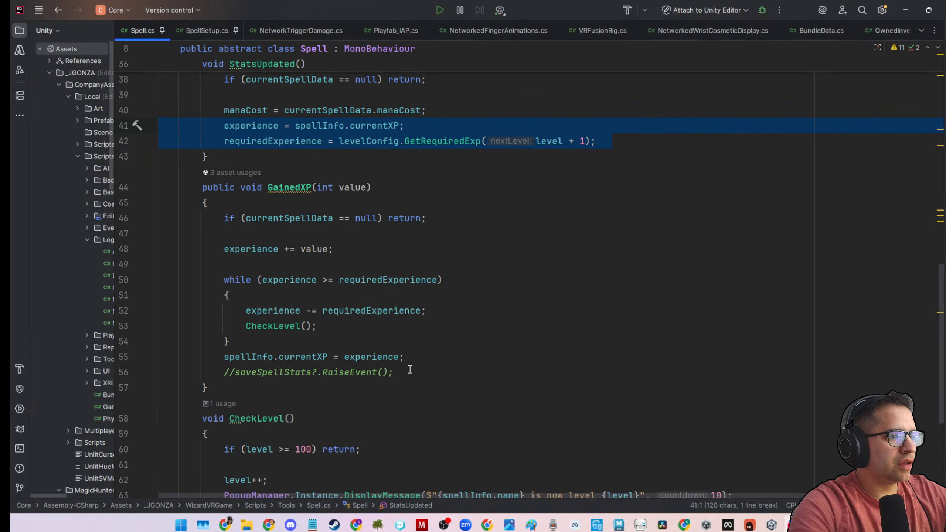
left_click_drag(196, 187, 223, 372)
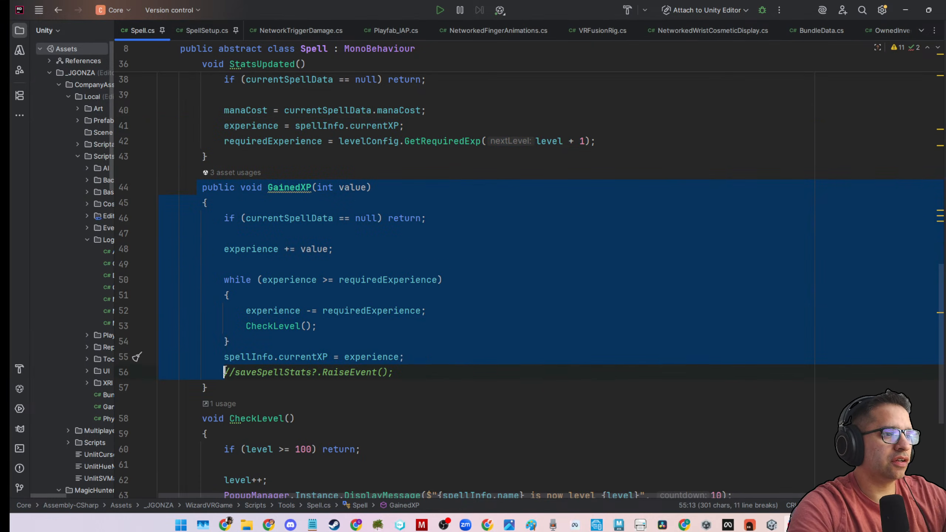
scroll(425, 352, "down", 4)
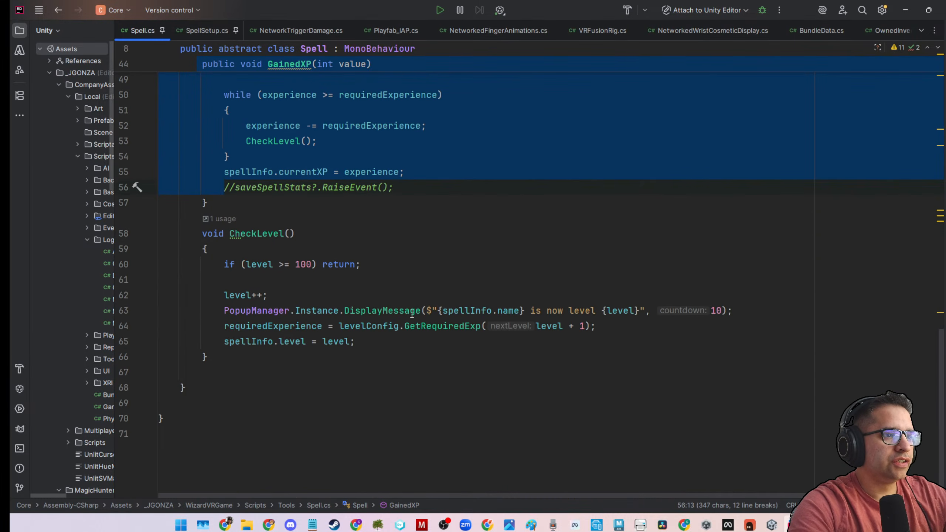
scroll(427, 360, "up", 2)
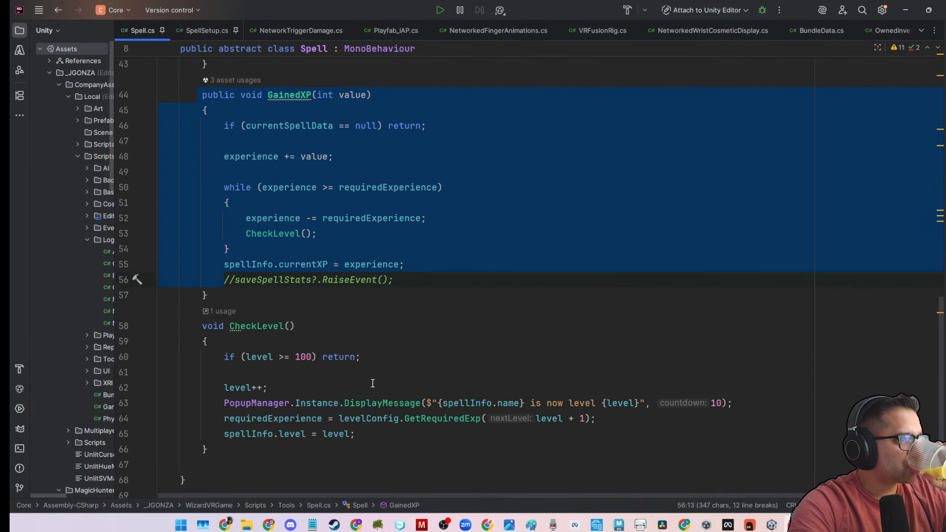
scroll(372, 383, "up", 1)
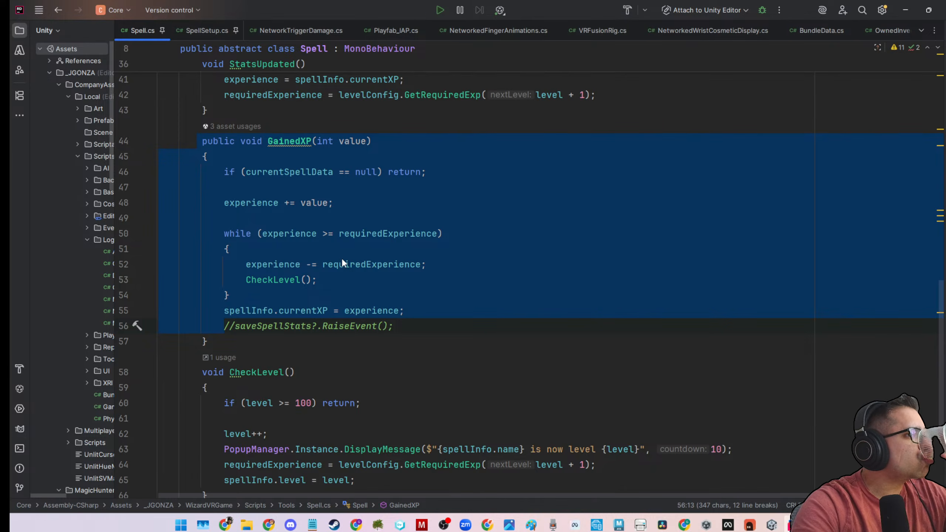
left_click(273, 294)
scroll(335, 326, "down", 3)
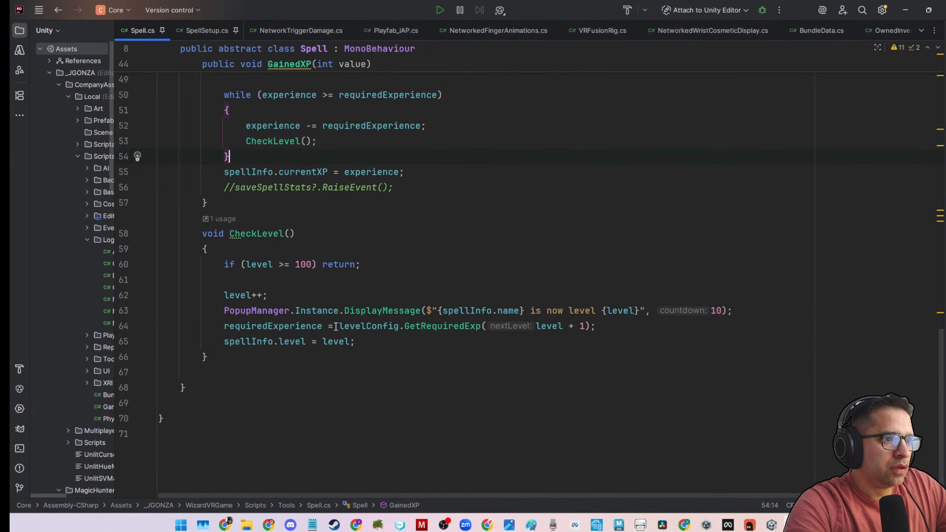
Search Spell.cs for saveSpellStats and uncomment its RaiseEvent call at the end of GainedXP.
scroll(335, 326, "up", 10)
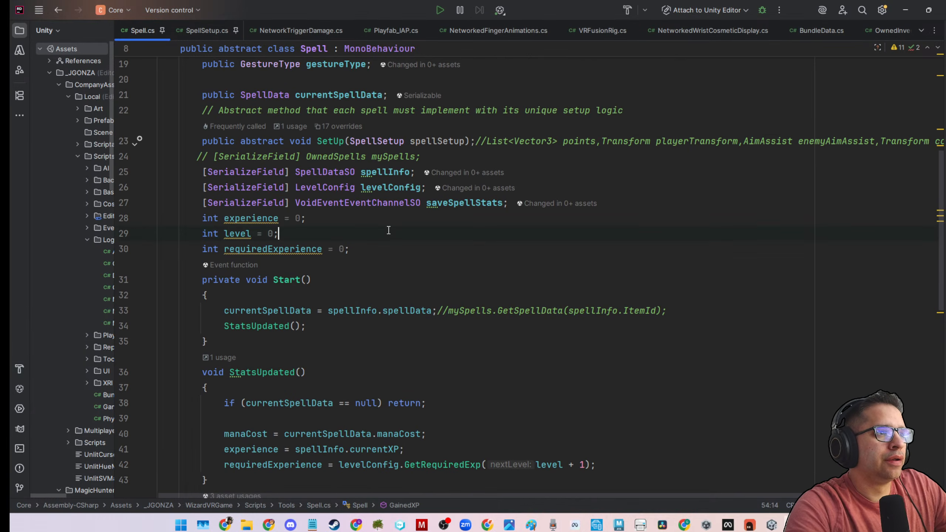
left_click(389, 230)
double_click(464, 203)
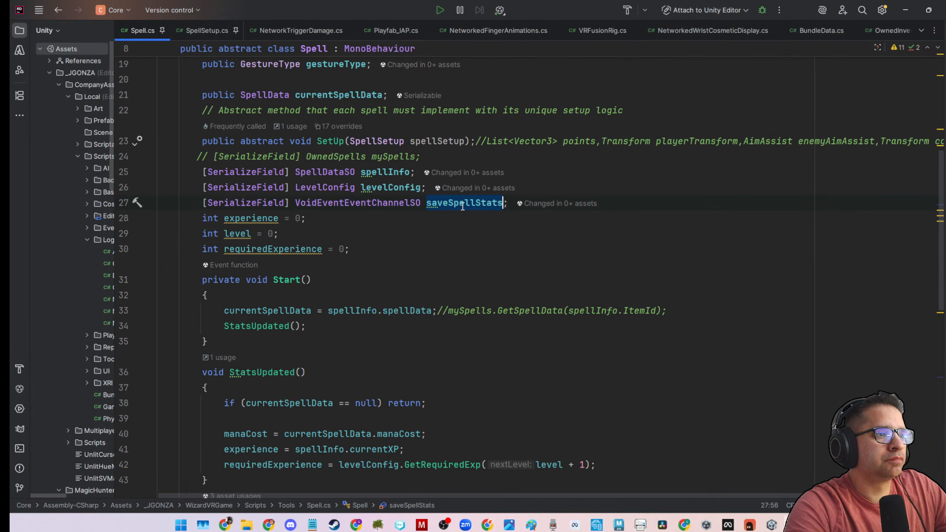
key("ctrl+f")
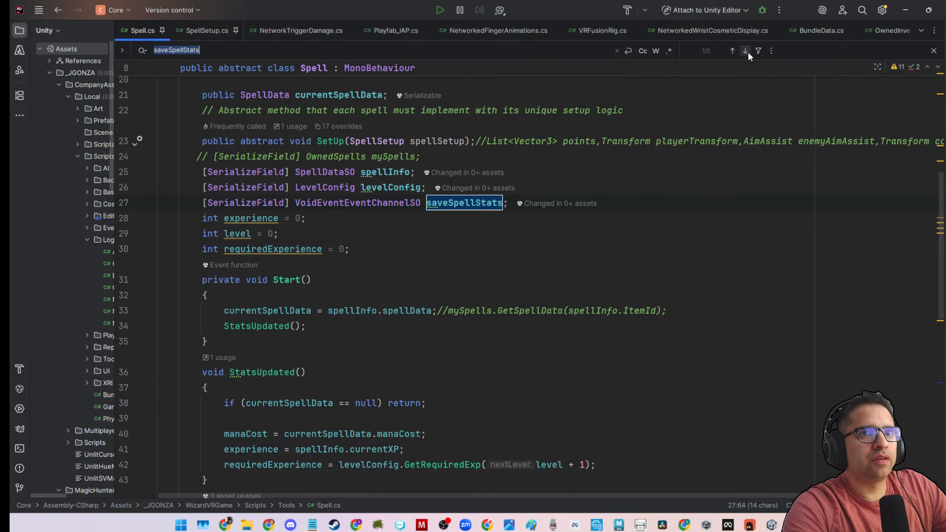
left_click(745, 50)
left_click(237, 224)
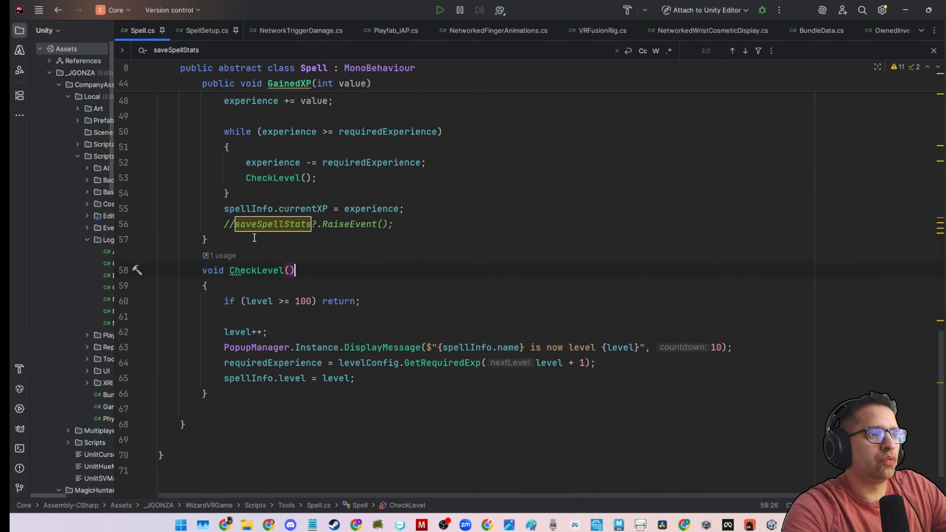
key("BackSpace")
key("BackSpace")
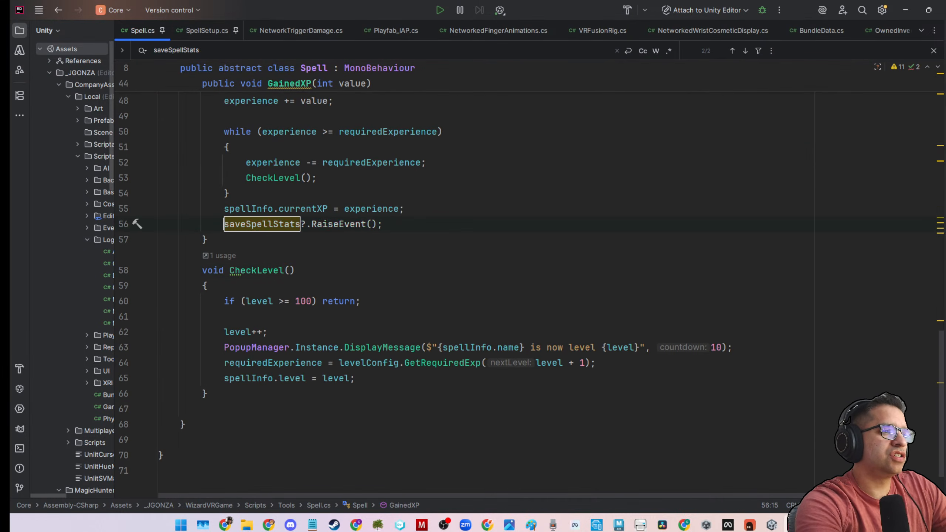
left_click(662, 220)
Review the Spell class from its serialized fields through CheckLevel, returning to the currentSpellData assignment in Start.
scroll(546, 356, "up", 3)
scroll(546, 356, "up", 1)
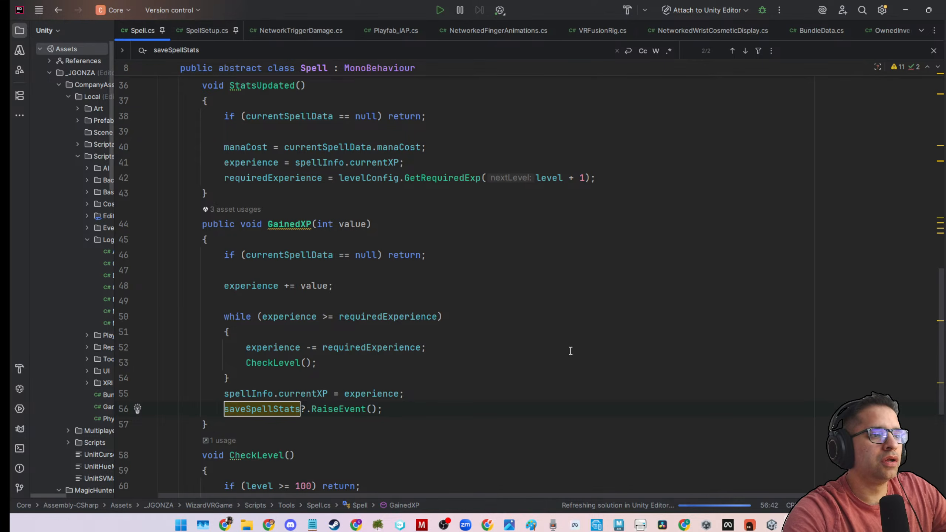
left_click(558, 302)
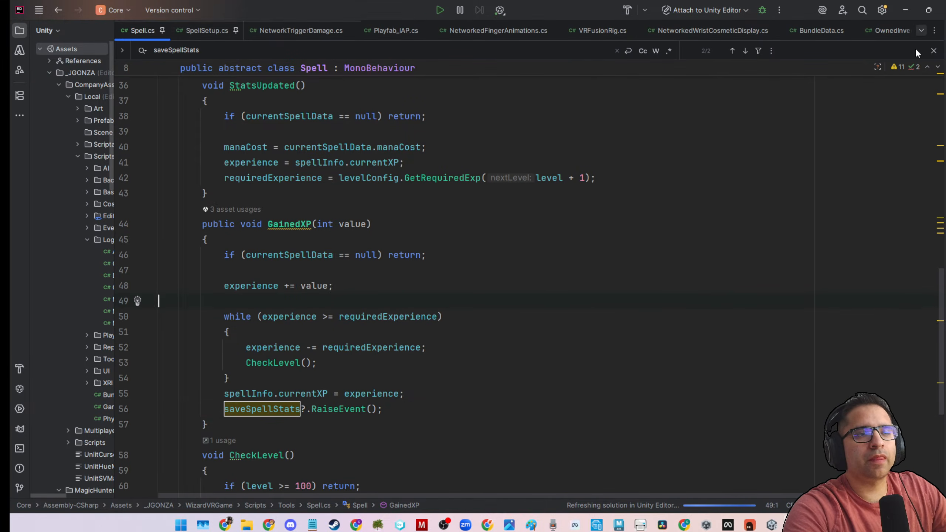
scroll(543, 371, "up", 10)
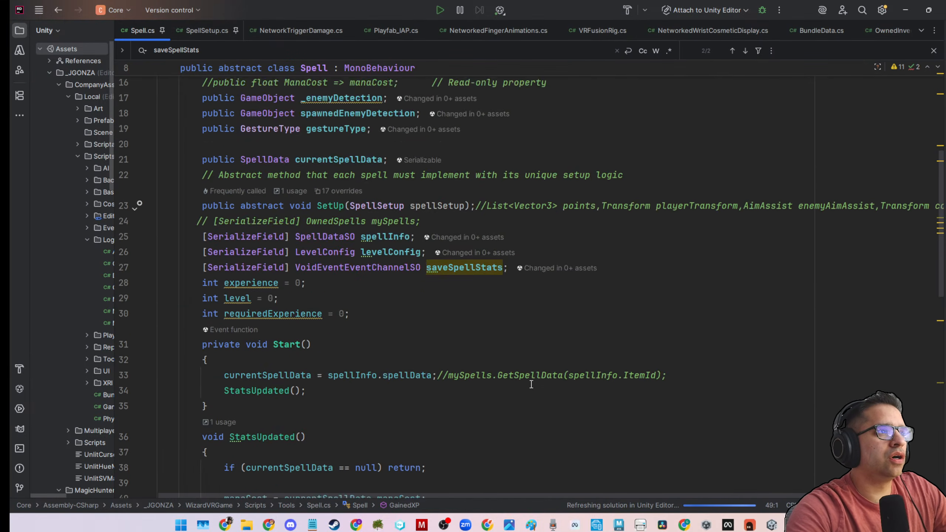
scroll(530, 386, "down", 3)
scroll(530, 386, "down", 9)
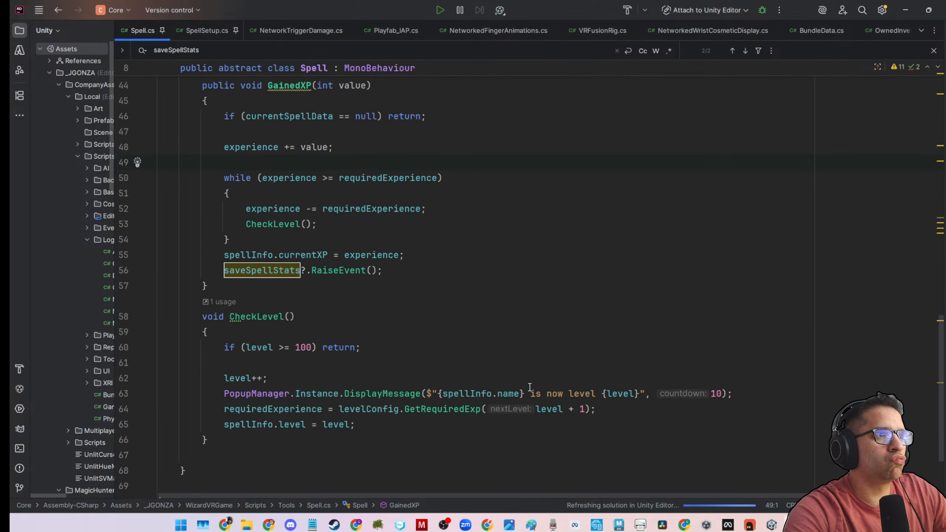
scroll(529, 386, "up", 2)
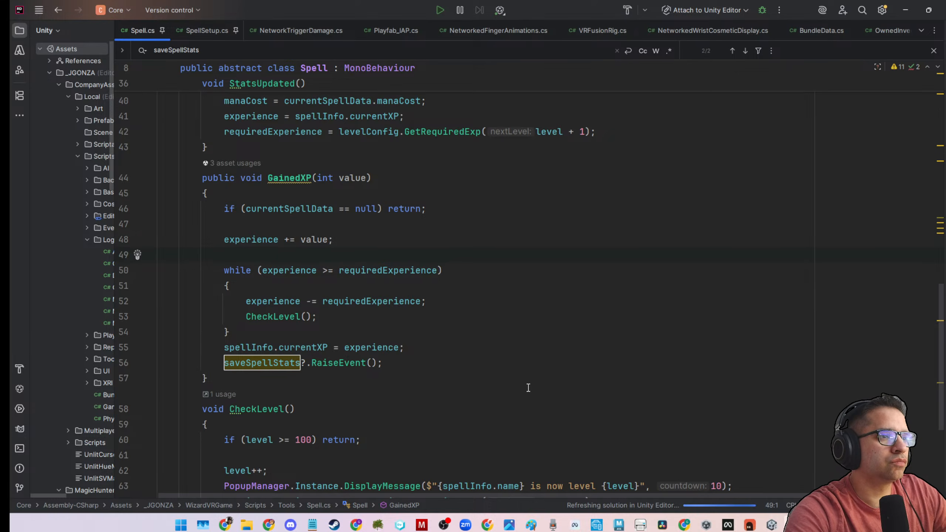
scroll(528, 388, "up", 3)
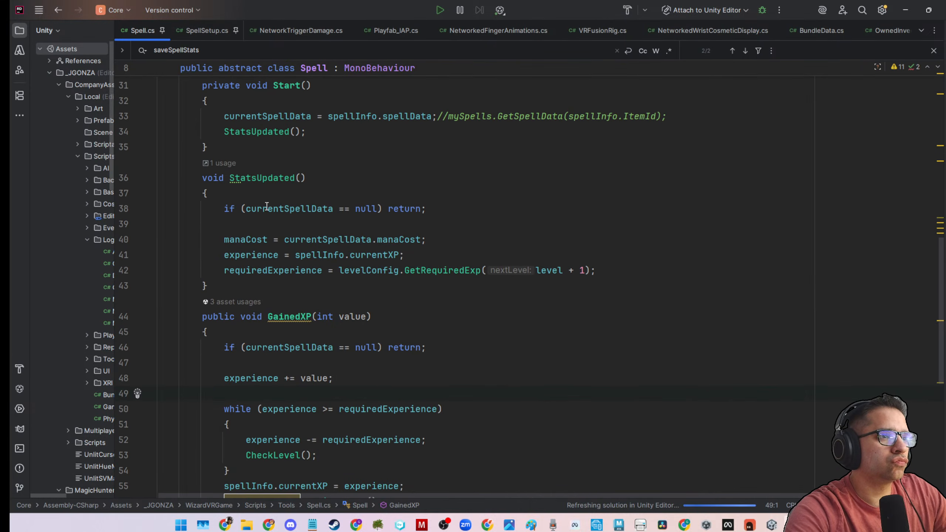
scroll(238, 221, "up", 2)
left_click_drag(218, 211, 436, 209)
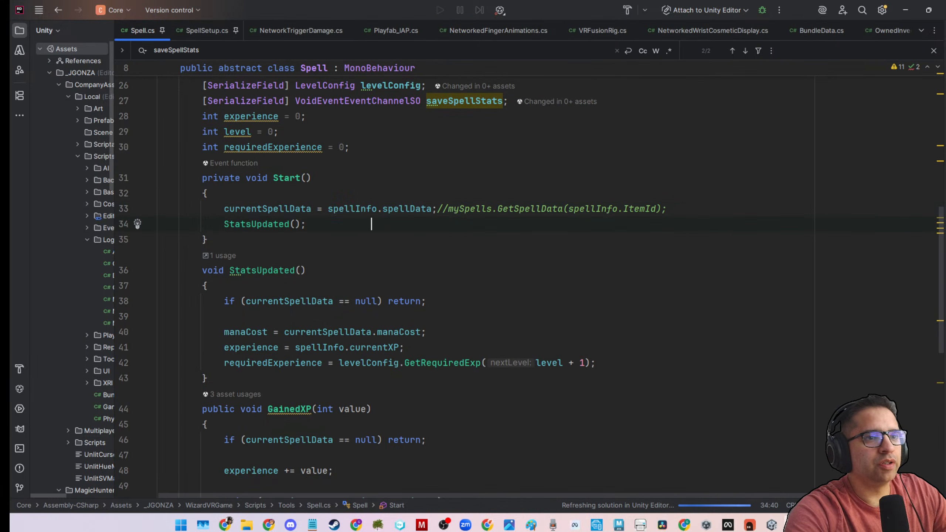
Switch to the Unity editor and expand Current Spell Data on P_EquipmentSpell's Equipment Spell component.
left_click(905, 10)
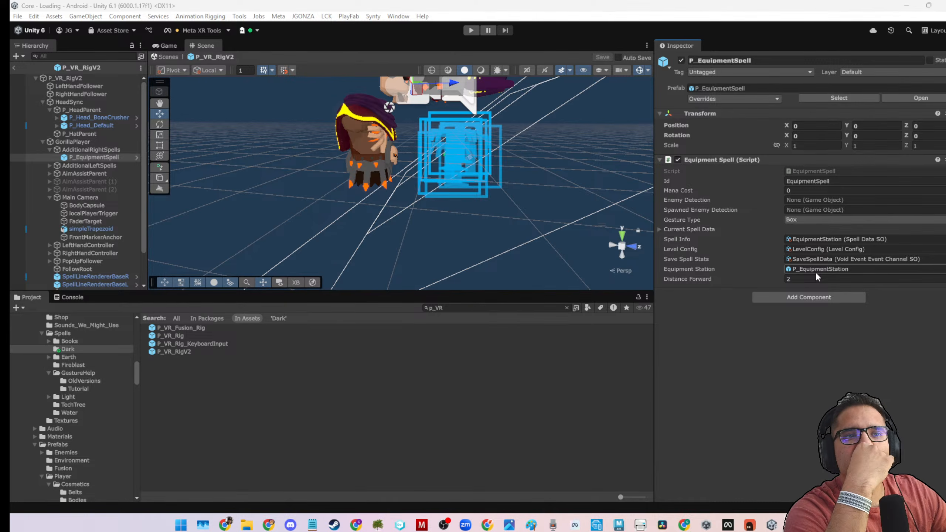
left_click(661, 228)
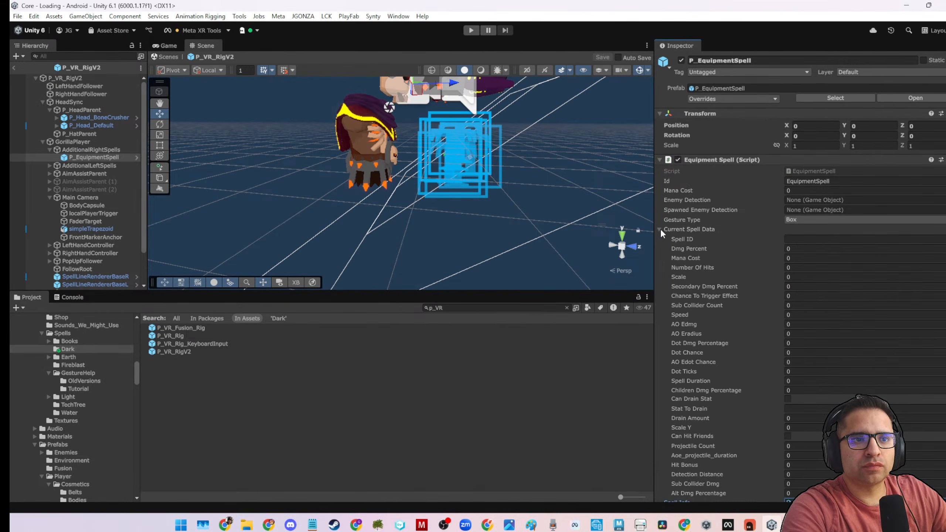
Locate the EquipmentStation asset assigned as P_EquipmentSpell's Spell Info and examine its spell data and base stats.
left_click(660, 228)
left_click(831, 239)
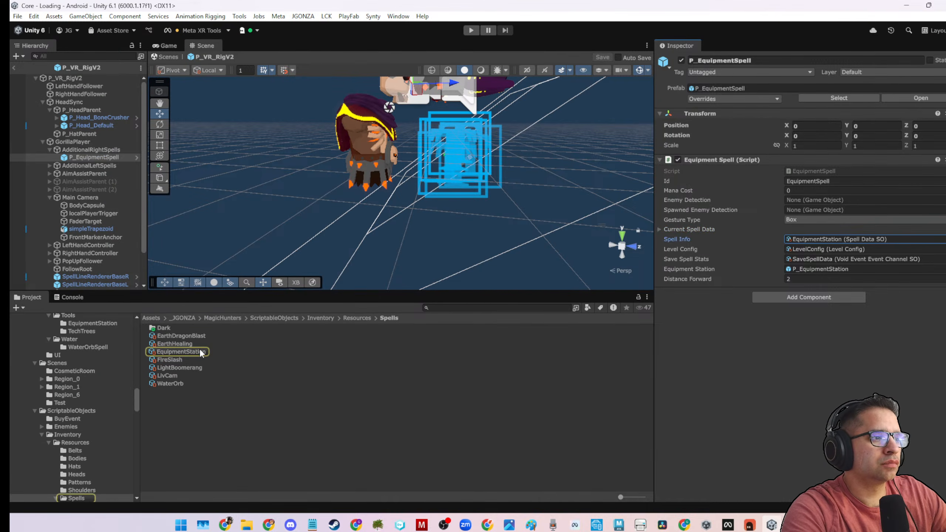
left_click(181, 351)
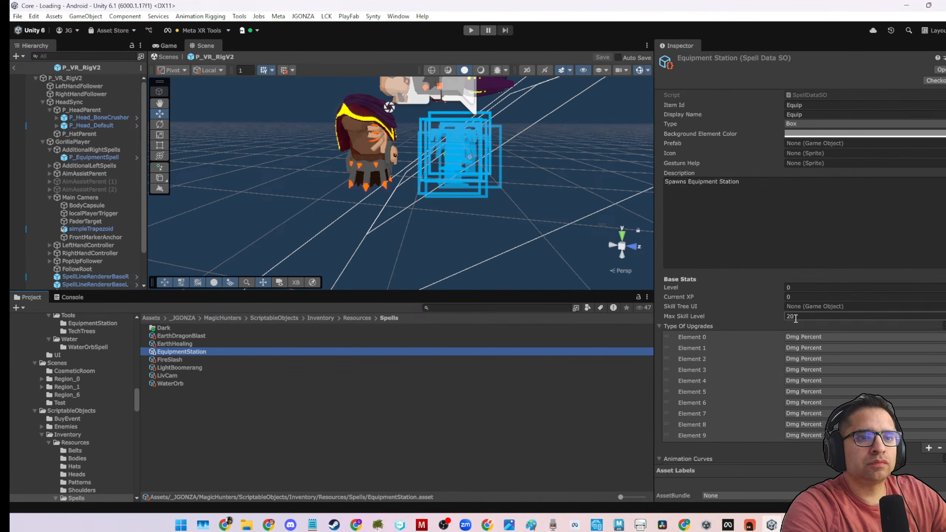
scroll(823, 308, "down", 5)
scroll(824, 309, "up", 5)
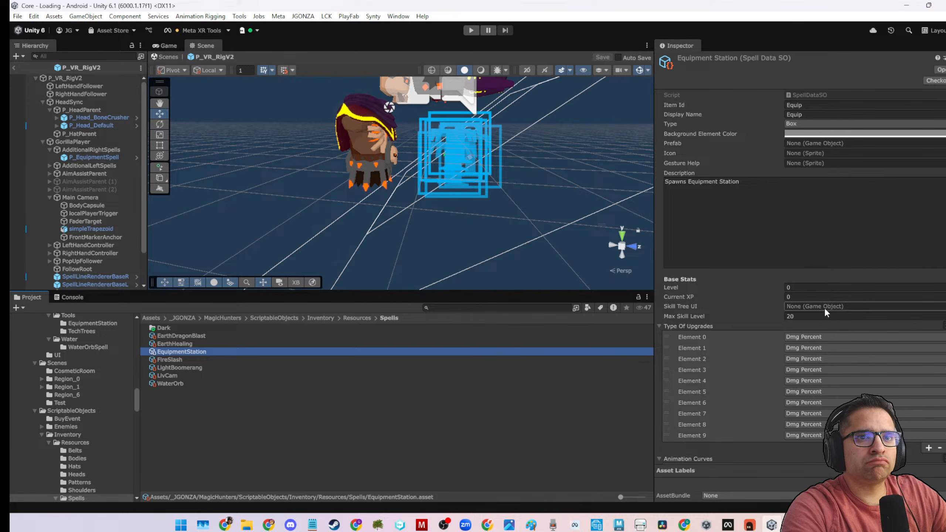
left_click(235, 405)
Switch to the Rider code editor and comment out the saveSpellStats RaiseEvent call at the end of GainedXP.
left_click(793, 524)
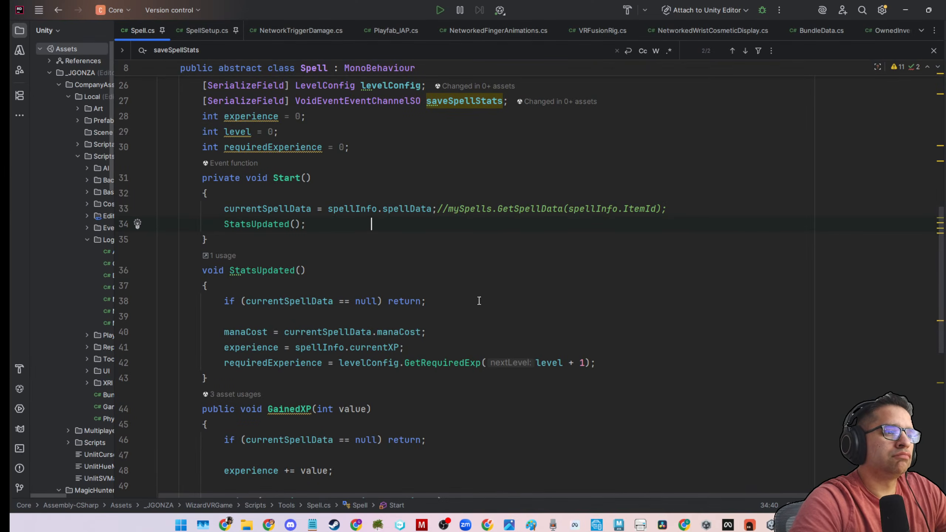
scroll(474, 301, "up", 2)
left_click(499, 345)
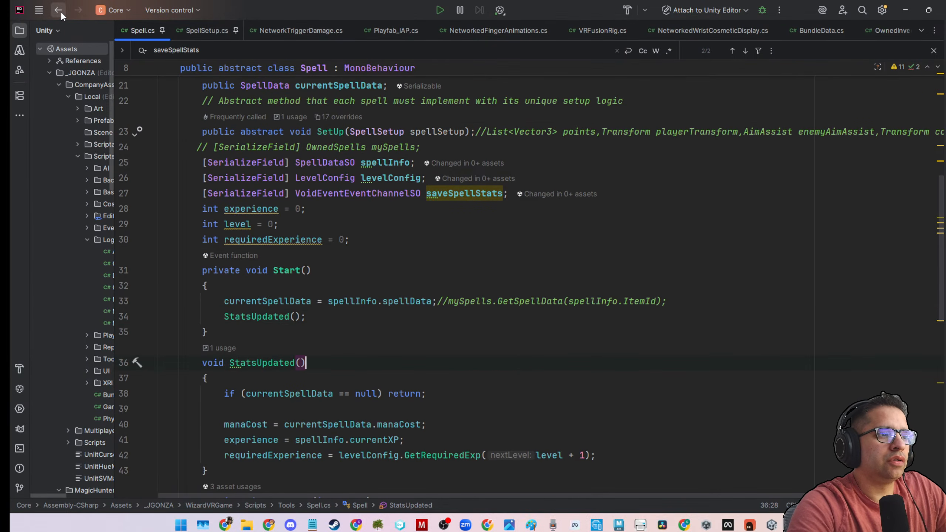
scroll(360, 326, "down", 5)
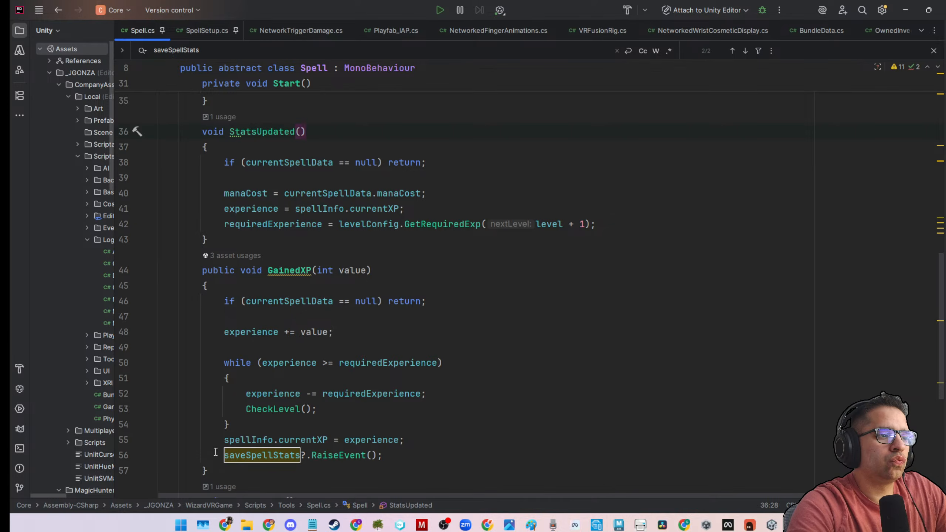
left_click_drag(215, 458, 422, 451)
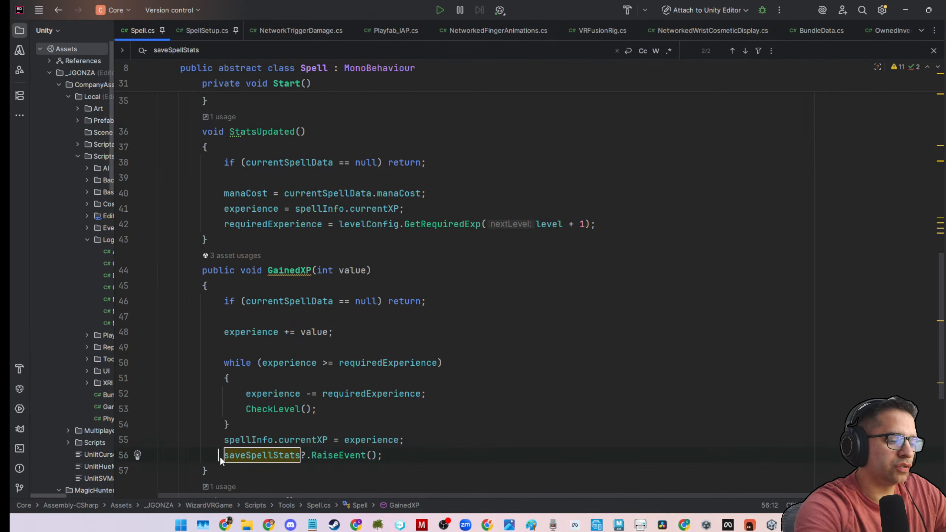
key("ctrl+slash")
left_click(604, 385)
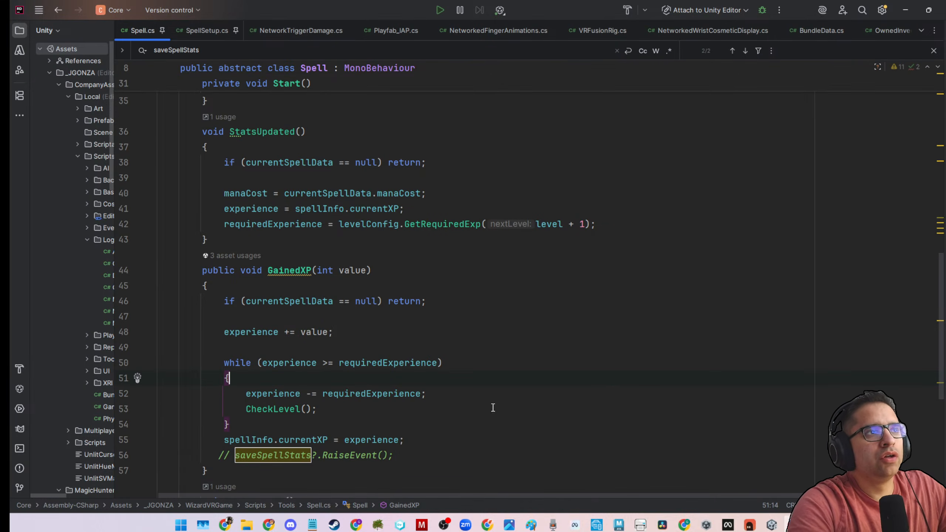
Comment out the serialized VoidEventEventChannelSO saveSpellStats field declaration in the Spell class.
scroll(513, 333, "up", 10)
scroll(510, 345, "down", 10)
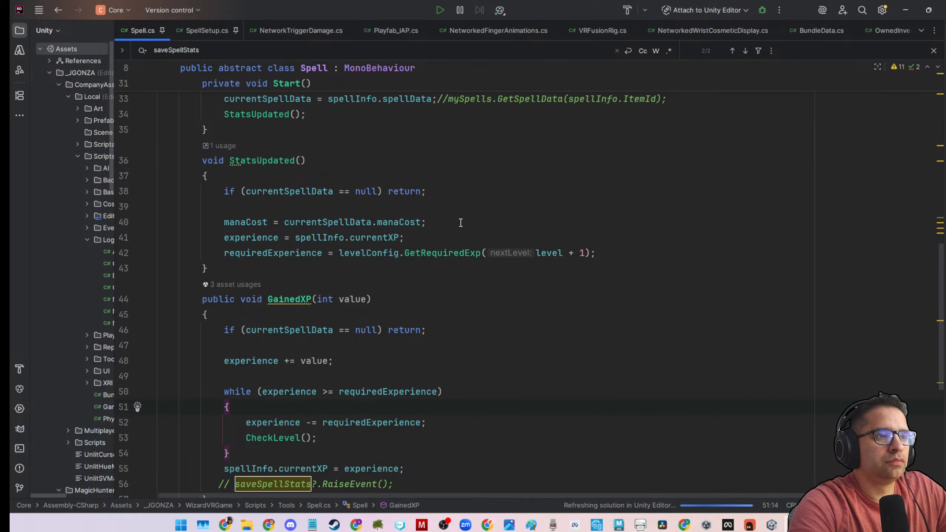
scroll(240, 229, "up", 5)
left_click(197, 222)
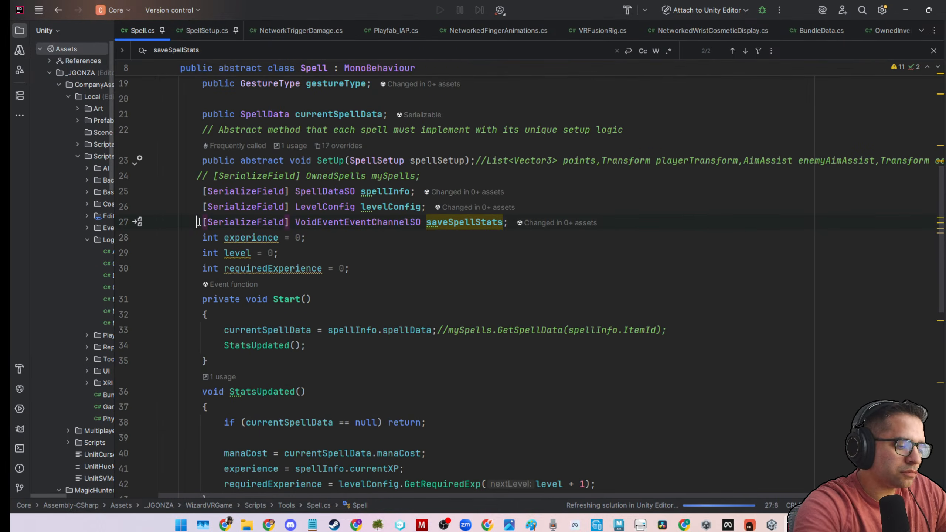
type("//")
left_click(707, 223)
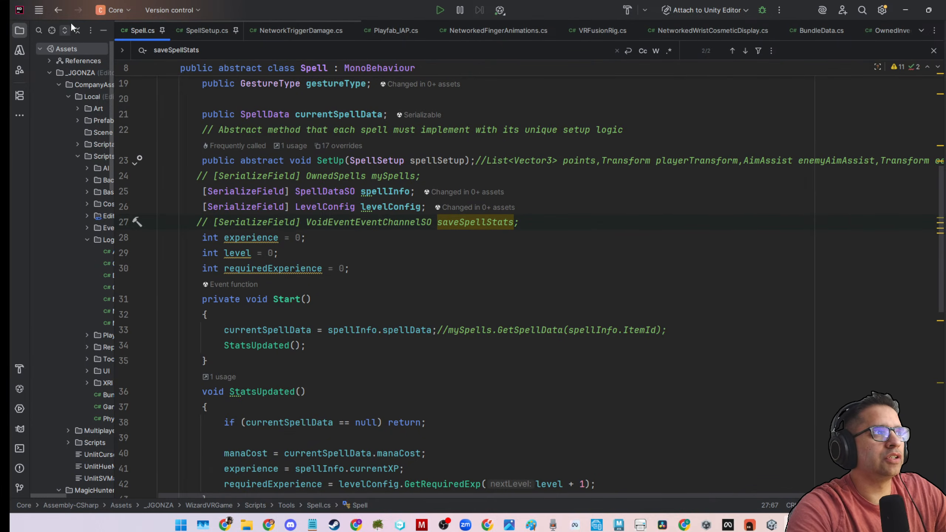
Review Spell.cs and the SpellSetup struct, and list the usages of the Spell class.
left_click(60, 11)
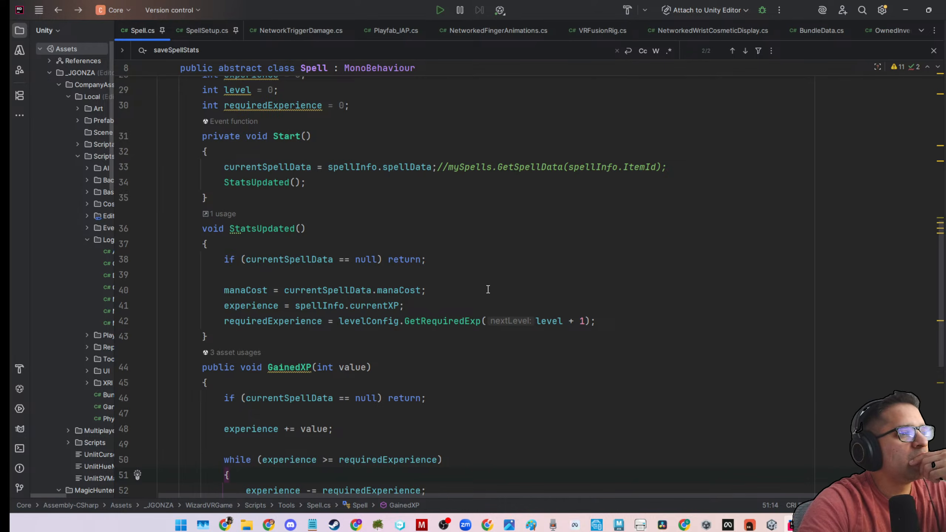
scroll(473, 322, "up", 10)
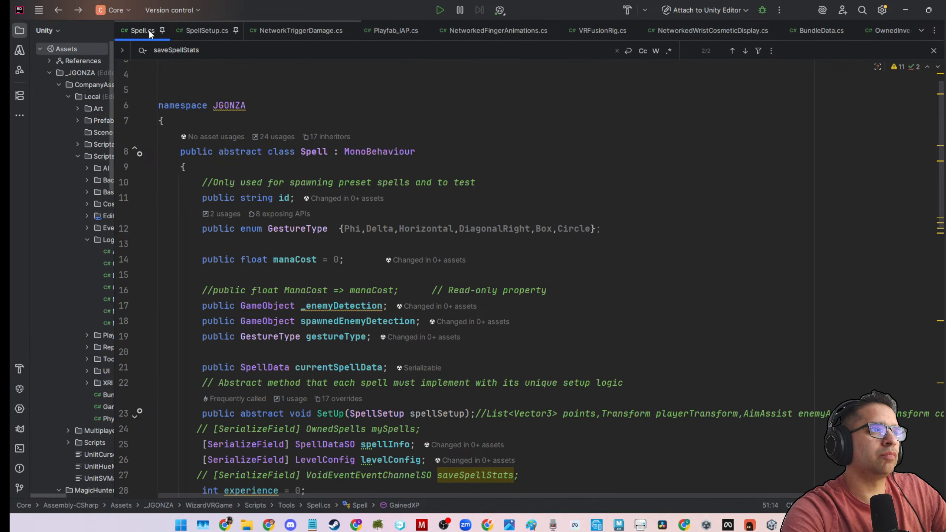
left_click(192, 30)
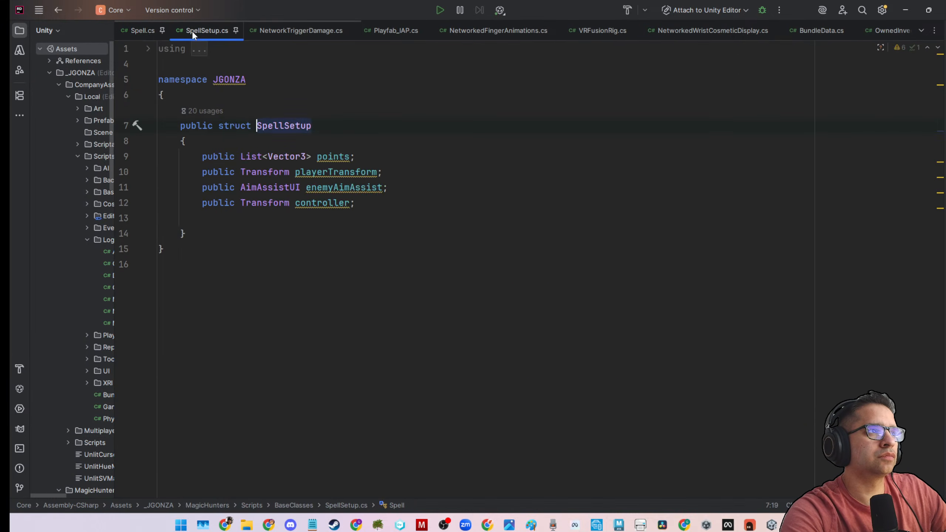
left_click(261, 32)
left_click(178, 33)
left_click(148, 33)
scroll(282, 161, "up", 2)
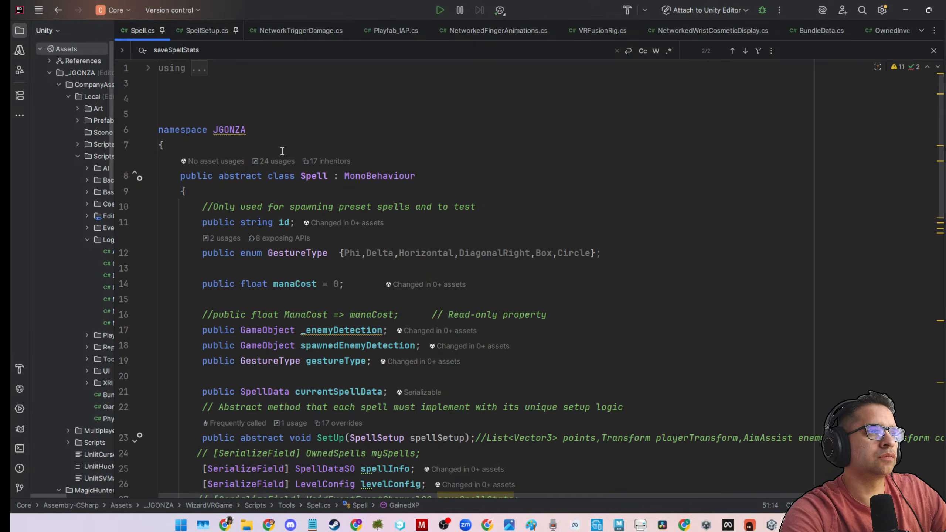
left_click(283, 161)
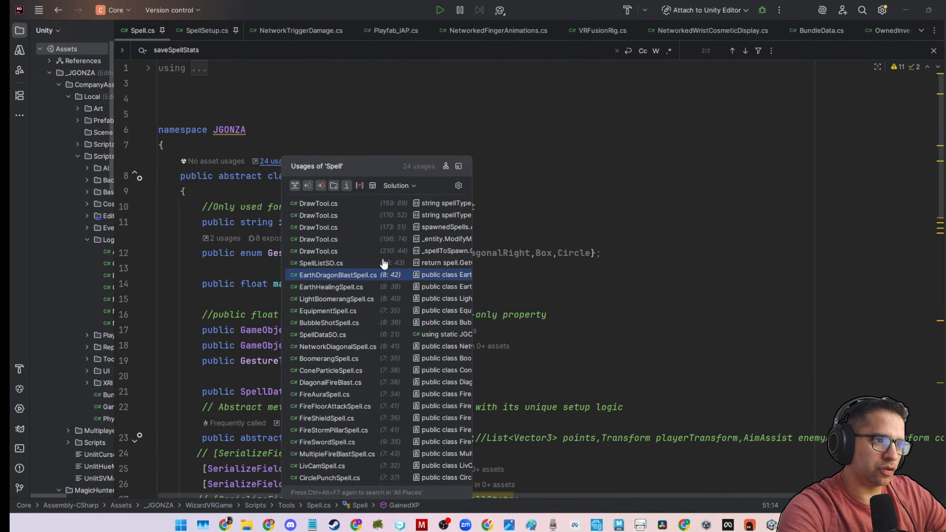
left_click(608, 210)
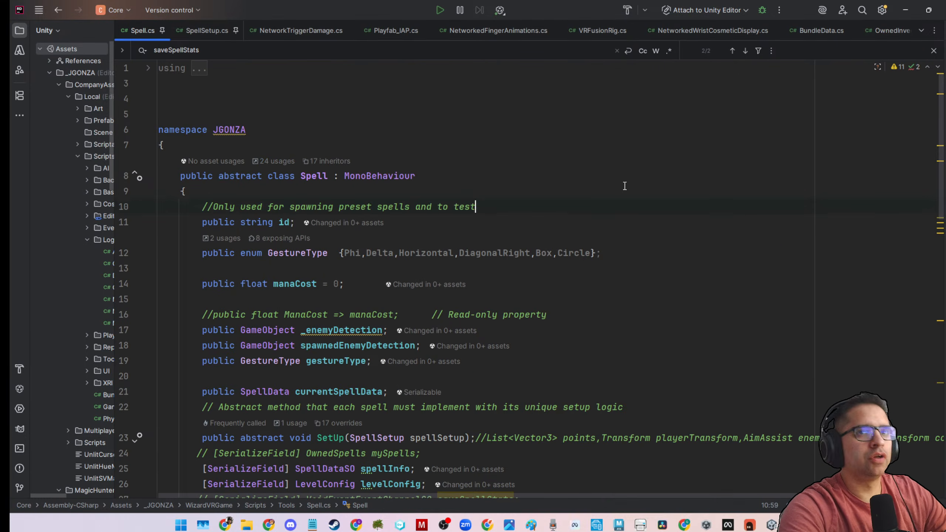
Switch to the Unity editor and open the MagicHunters/Scripts/Spells folder in the project.
left_click(905, 10)
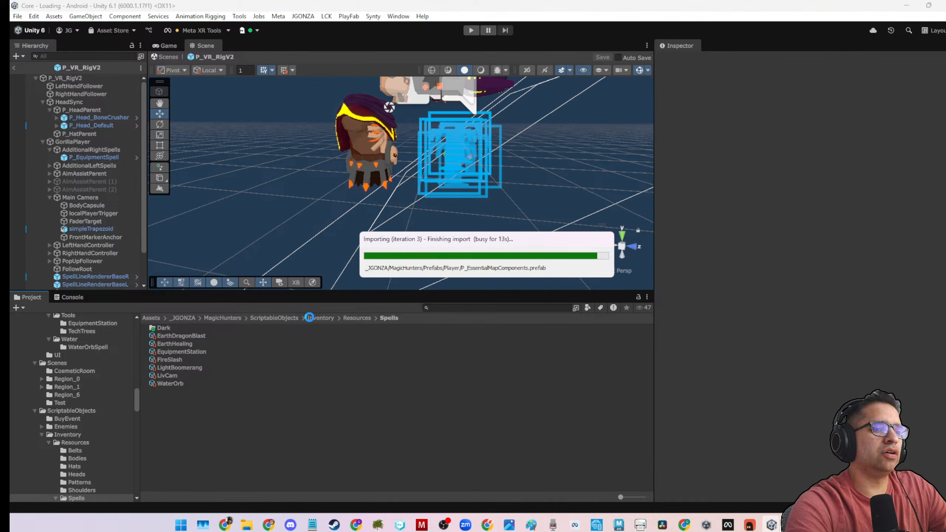
left_click(356, 318)
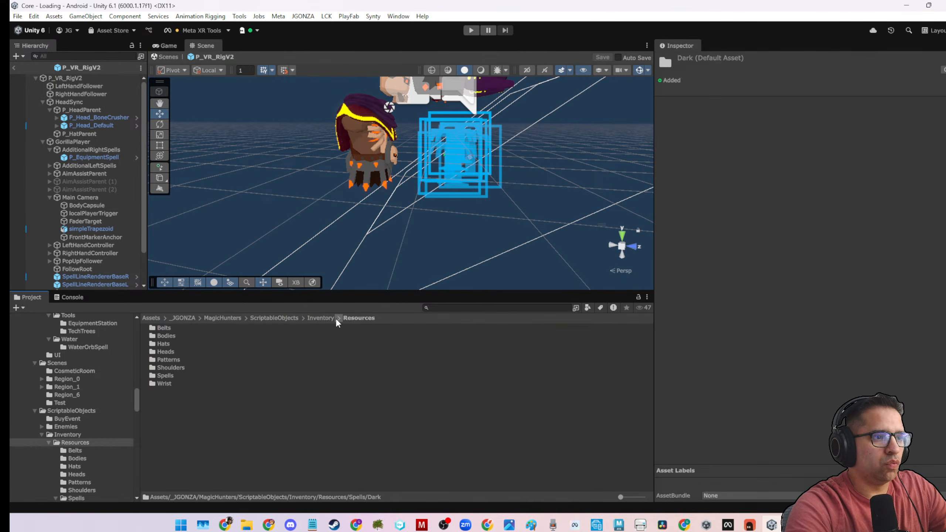
left_click(282, 317)
left_click(225, 318)
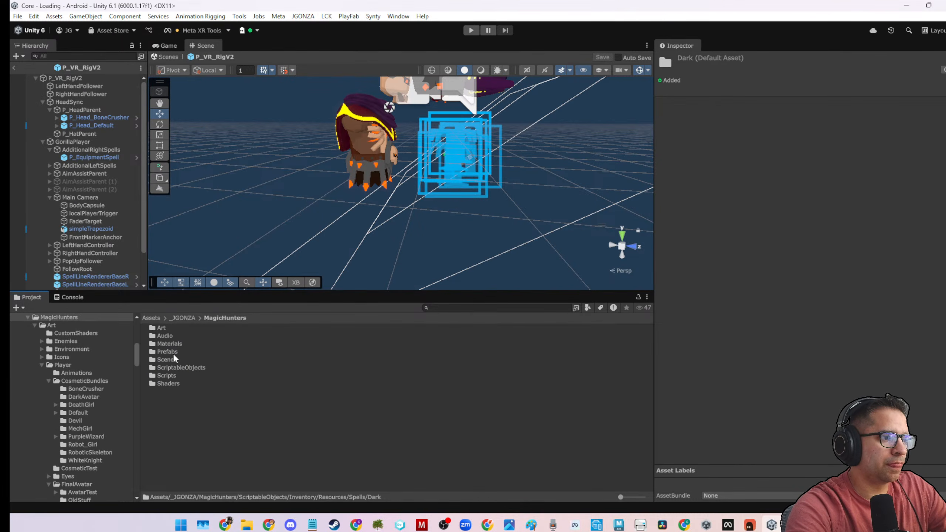
double_click(169, 376)
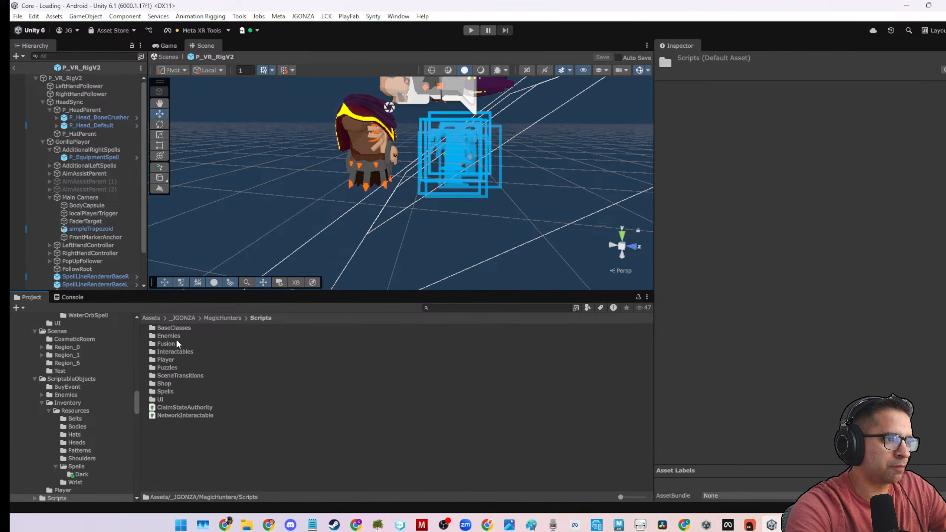
double_click(170, 390)
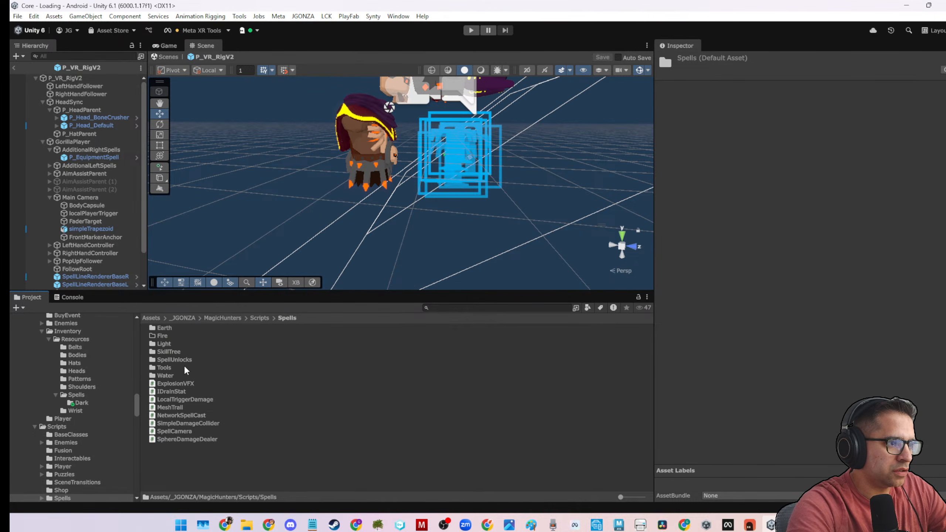
Create a folder named Dark inside Scripts/Spells.
right_click(238, 475)
mouse_move(305, 179)
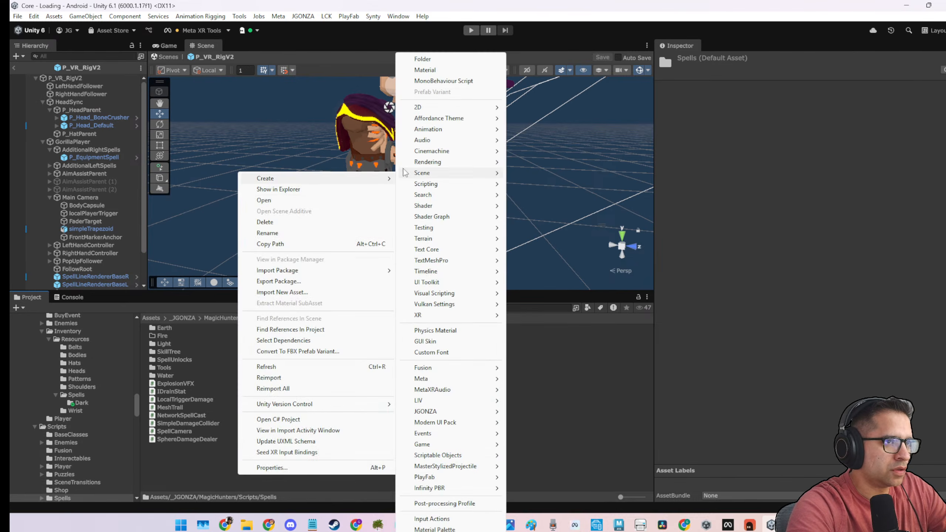
left_click(421, 58)
type("Da")
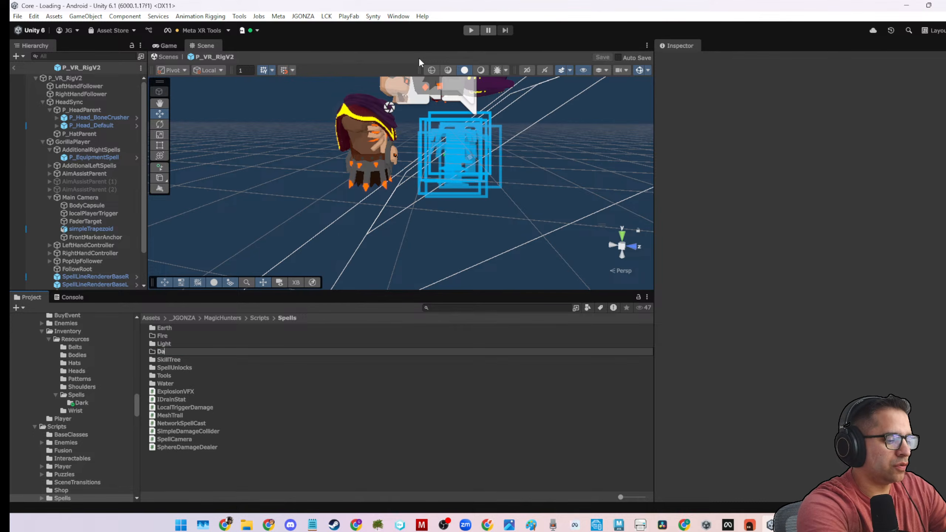
type("rk")
key("Return")
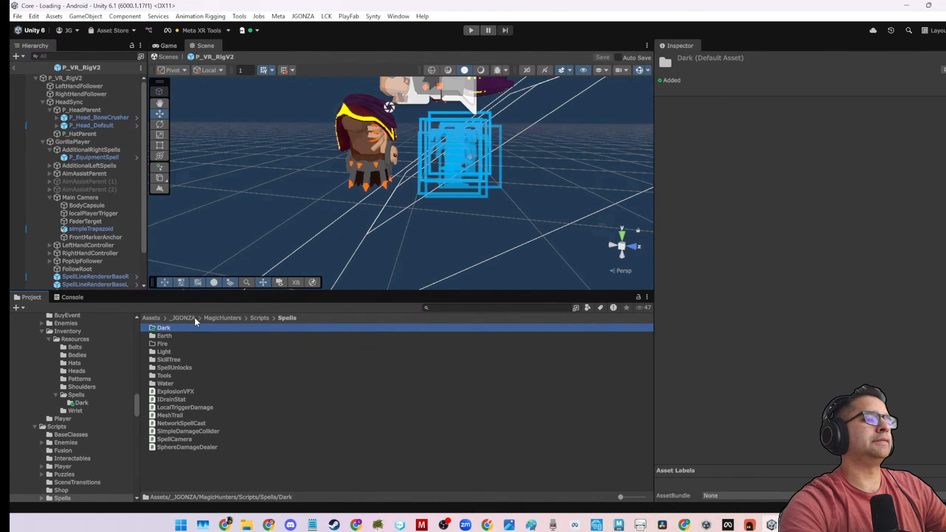
Open the new Dark scripts folder and create a subfolder named DarkSpell in it.
double_click(190, 327)
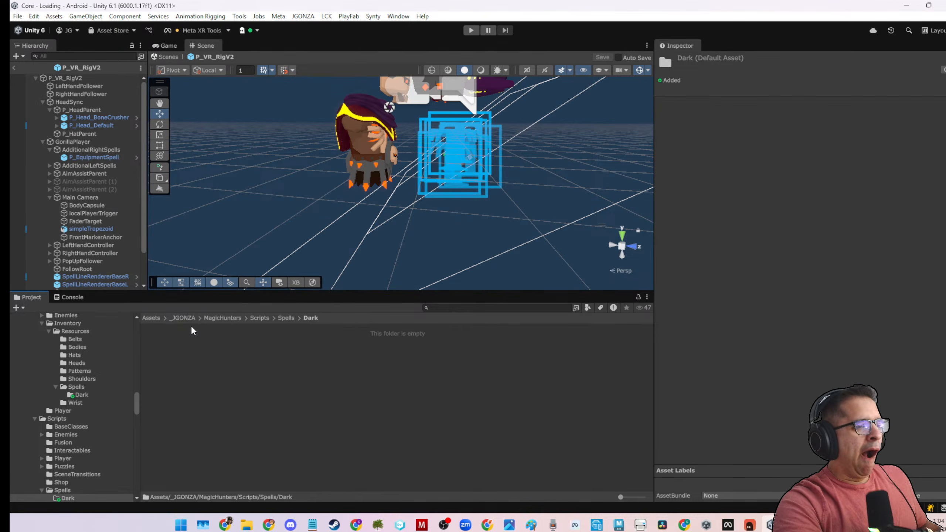
right_click(301, 372)
mouse_move(348, 76)
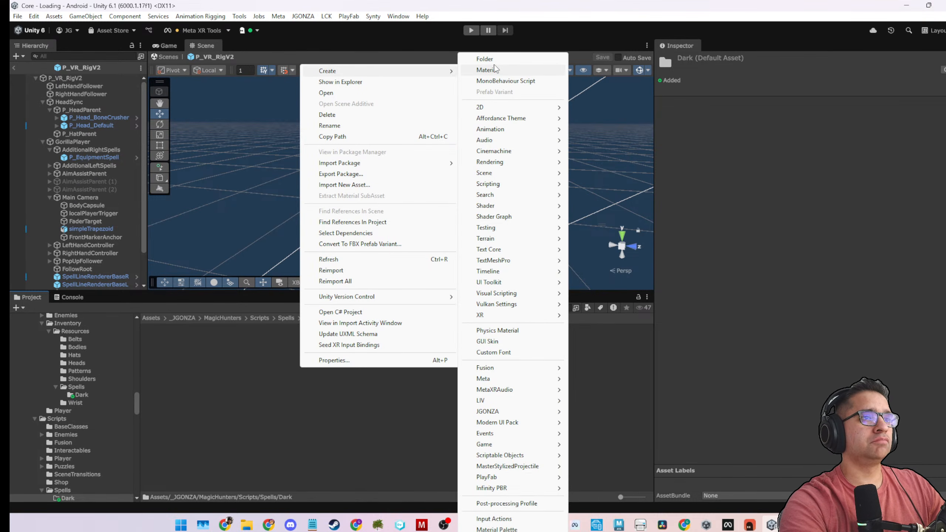
left_click(494, 62)
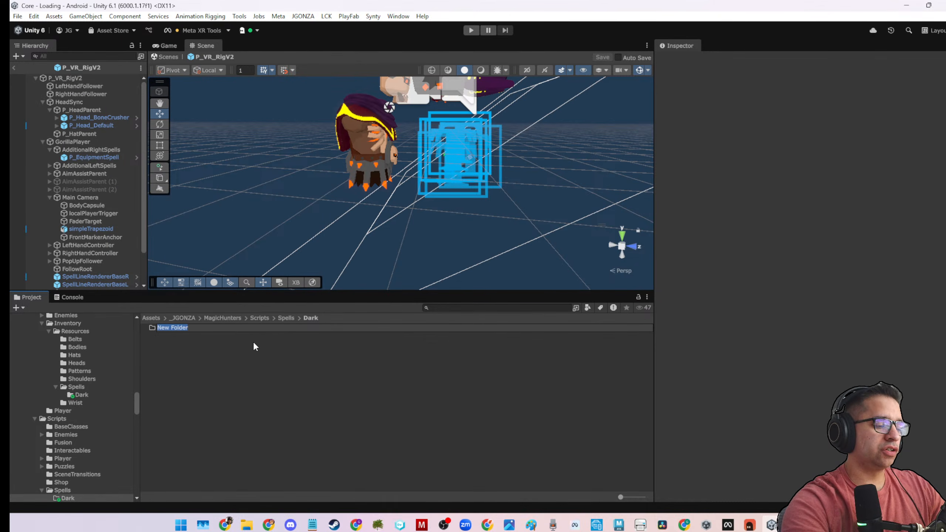
type("DarkSpell")
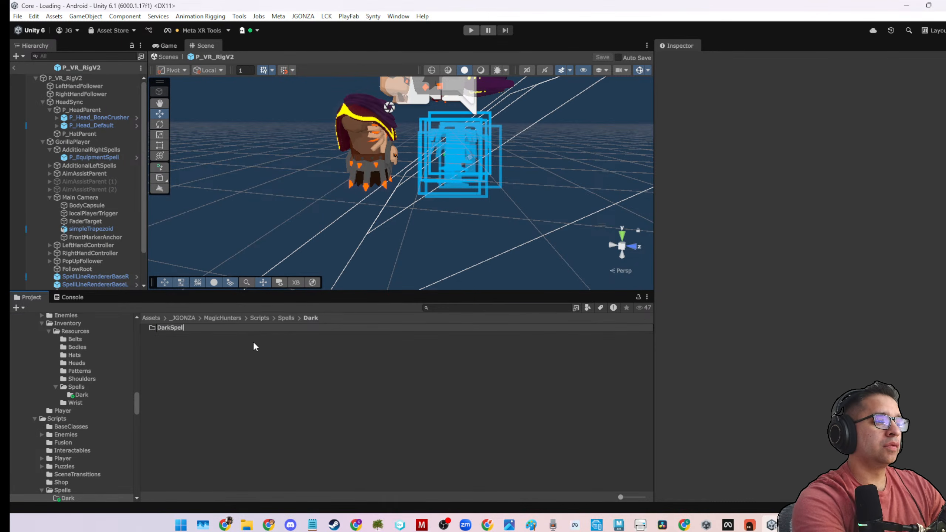
key("Return")
Rename the DarkSpell folder to DarkBlast.
left_click(199, 334)
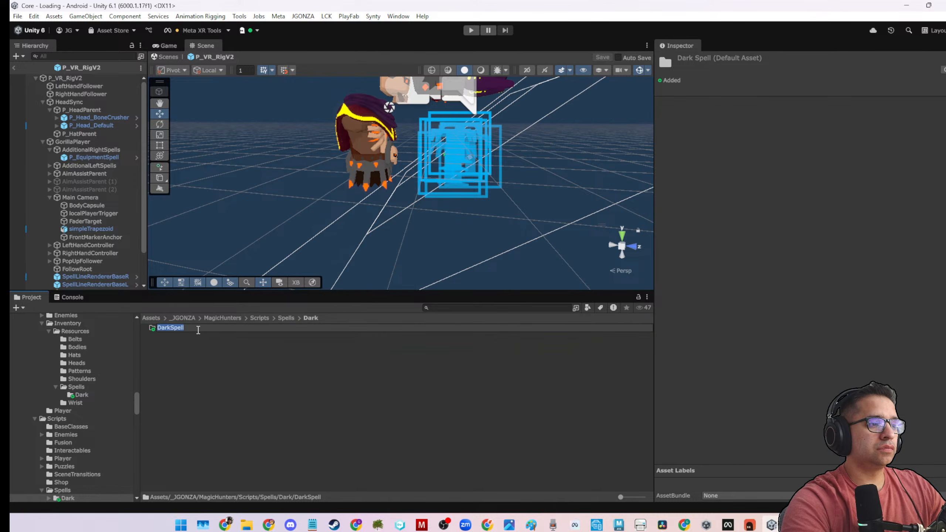
left_click_drag(186, 330, 172, 335)
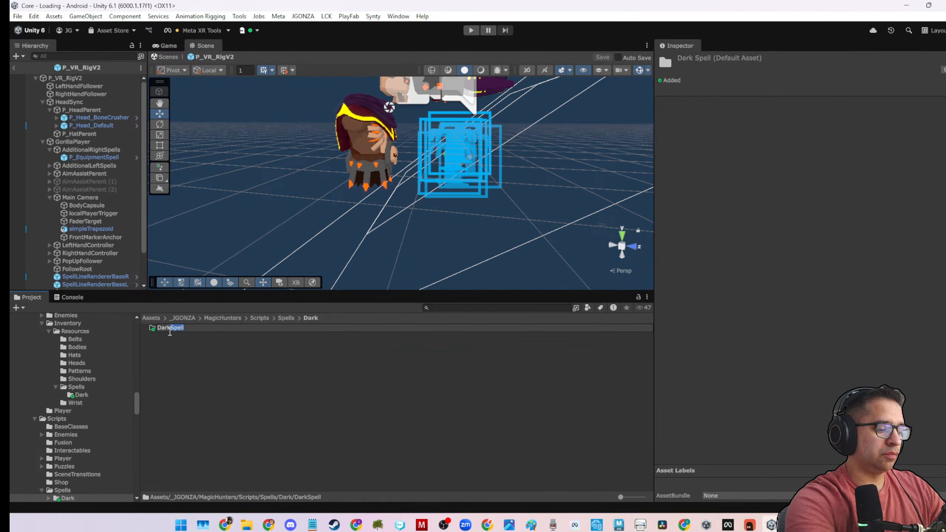
type("Blast")
key("Return")
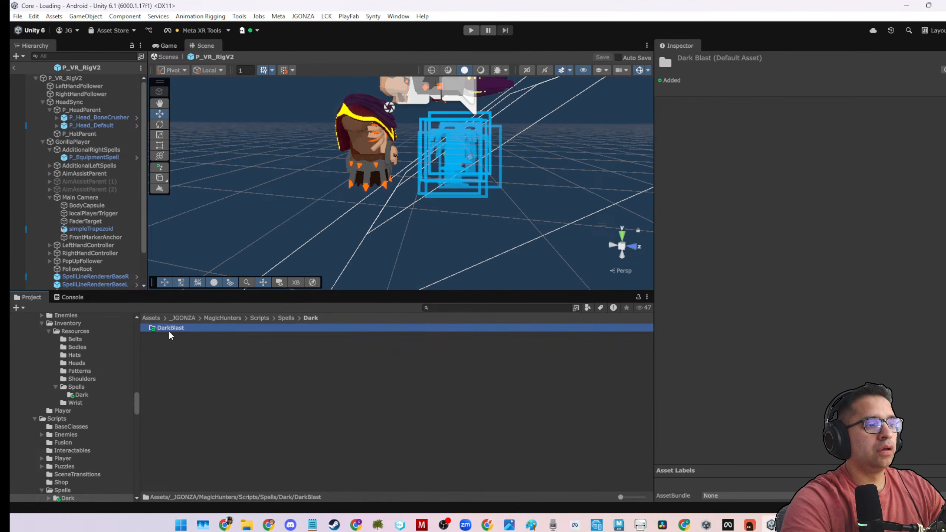
Create a MonoBehaviour script named DarkBlast inside the Scripts/Spells/Dark/DarkBlast folder.
double_click(169, 330)
right_click(183, 343)
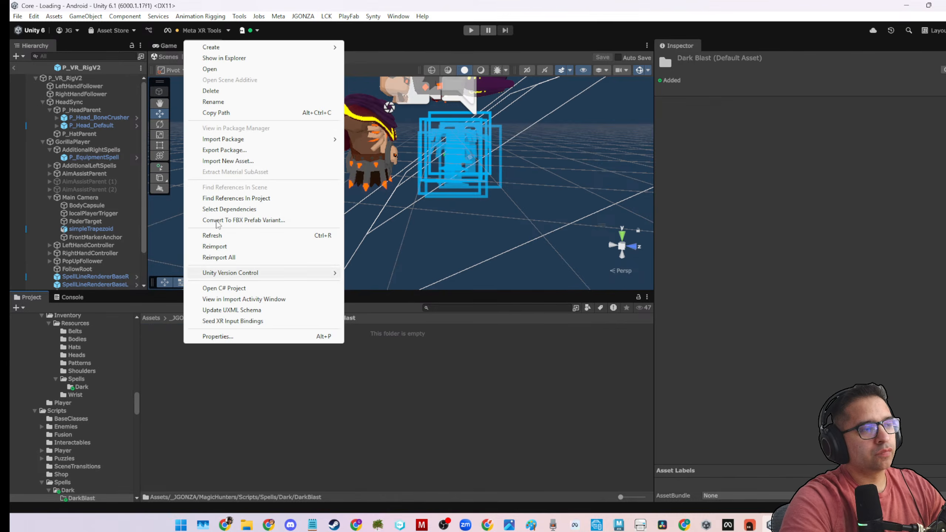
mouse_move(224, 50)
left_click(383, 67)
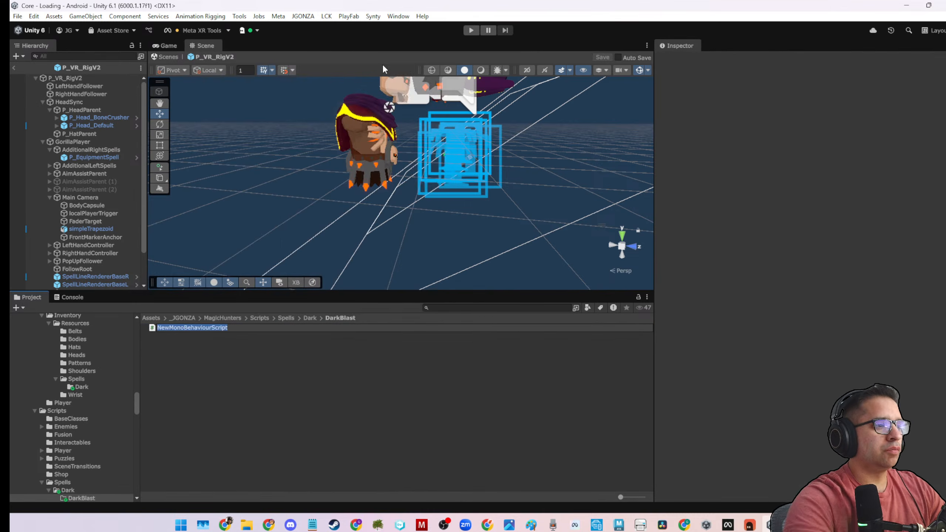
type("DarkBlast")
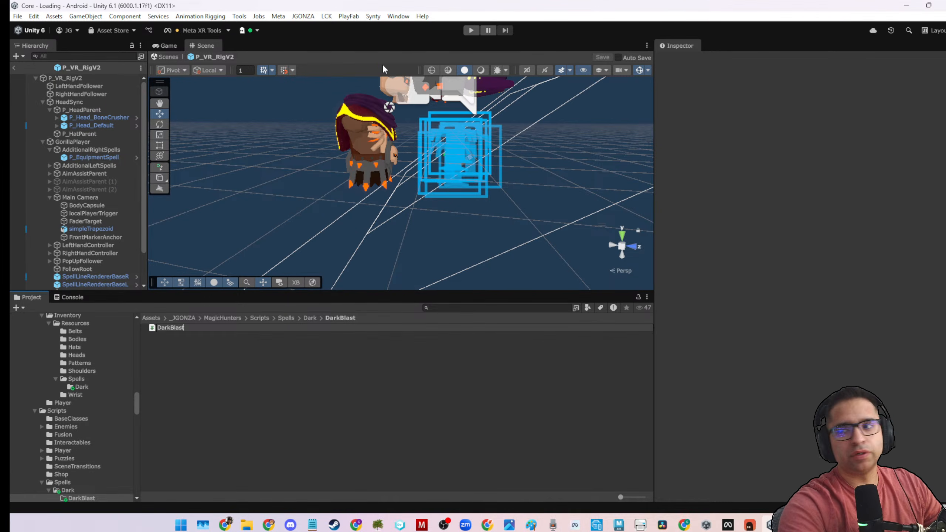
key("Return")
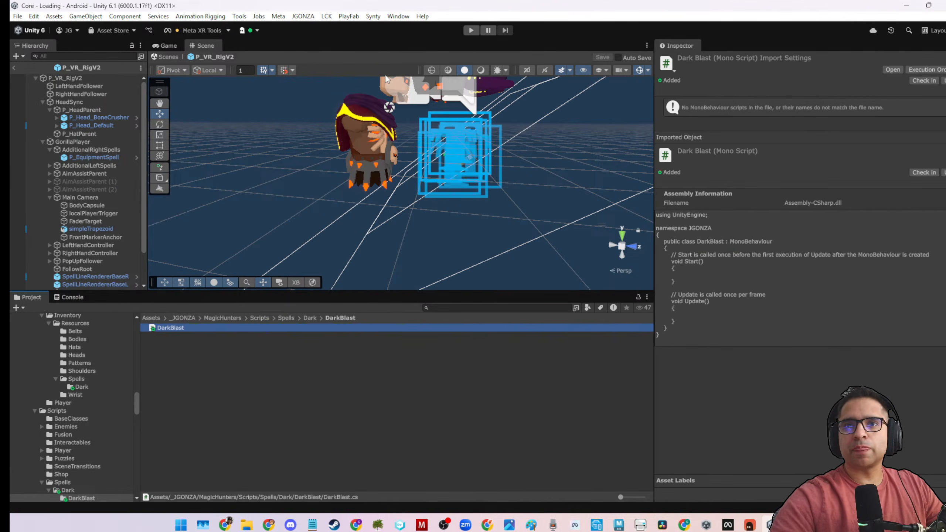
Open the DarkBlast script in the code editor and change its base class from MonoBehaviour to Spell.
double_click(229, 330)
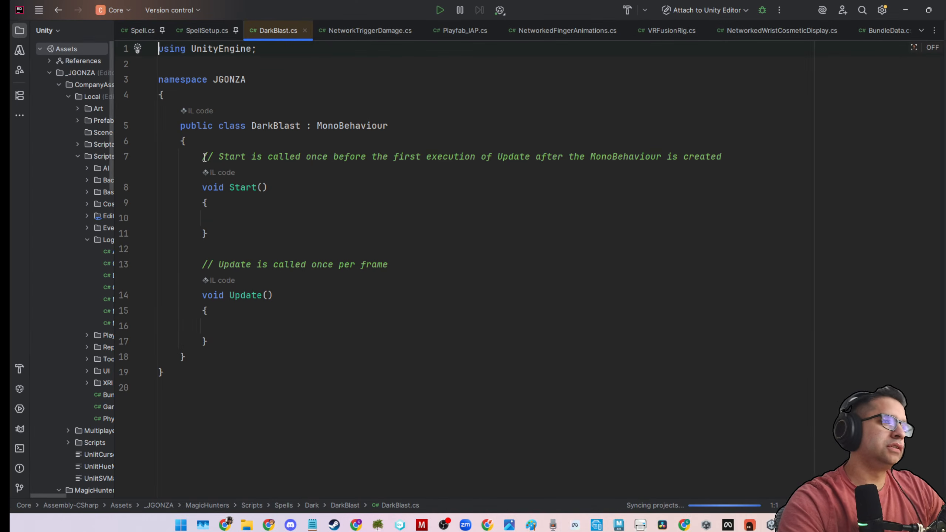
left_click_drag(202, 157, 245, 339)
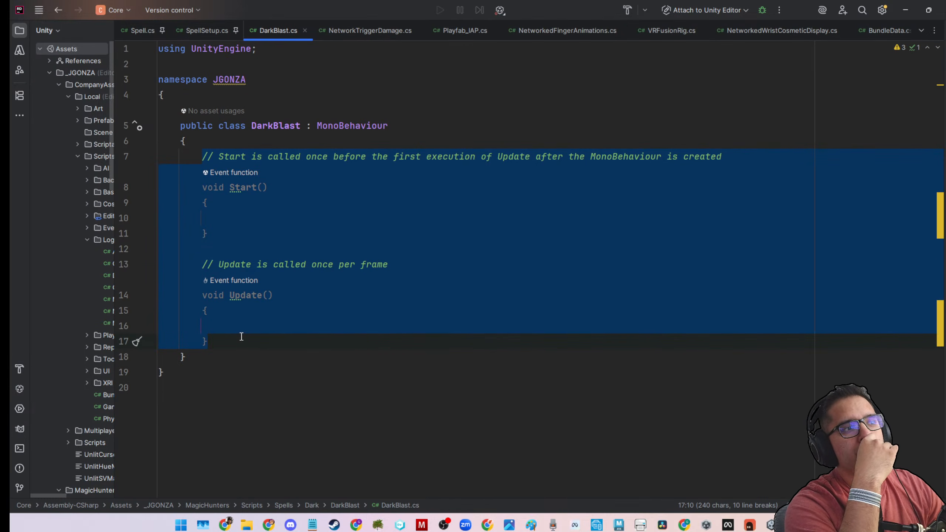
double_click(374, 127)
type("Sp")
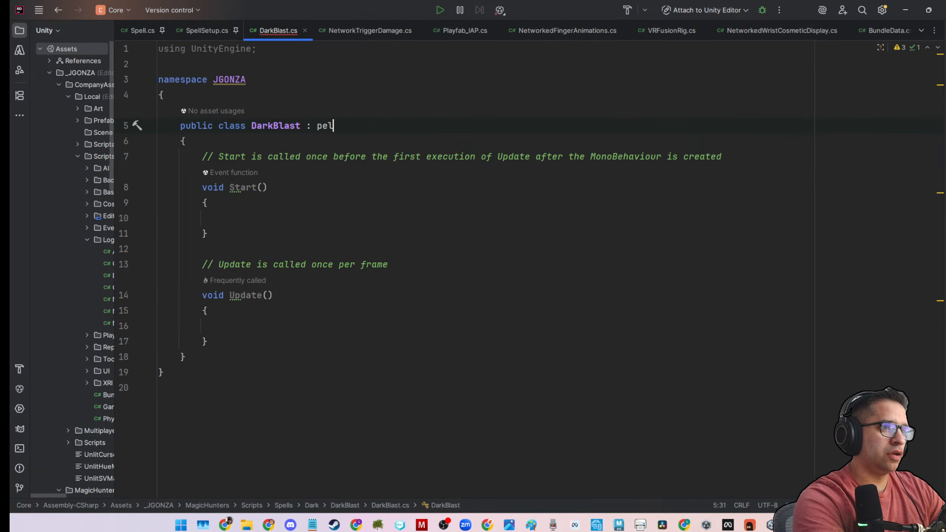
type("ells")
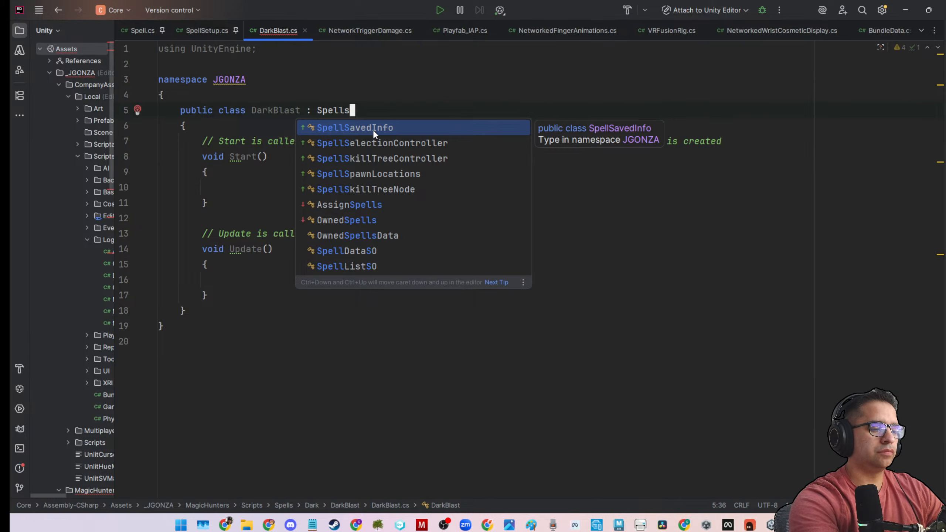
key("BackSpace")
key("Return")
Delete the template Start and Update methods with their comments from the DarkBlast class, and pin DarkBlast.cs among the open files.
left_click(264, 187)
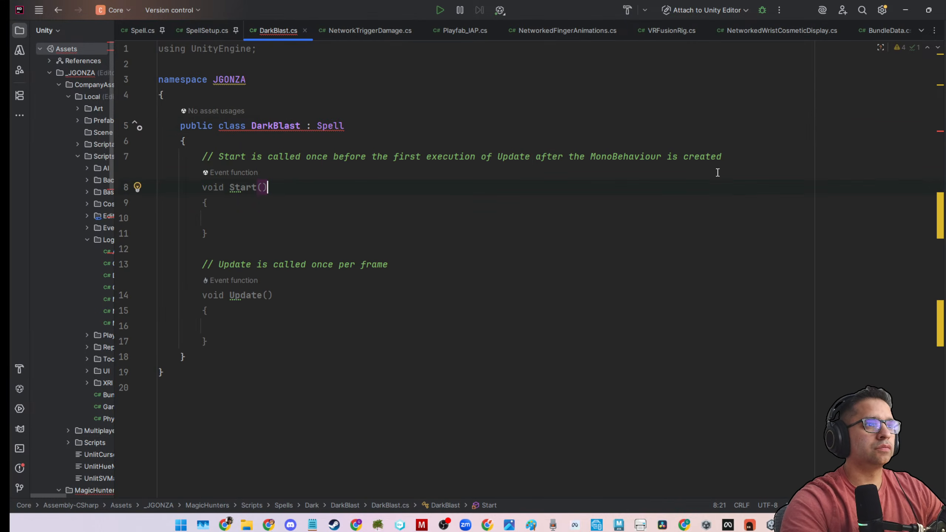
left_click_drag(197, 157, 207, 341)
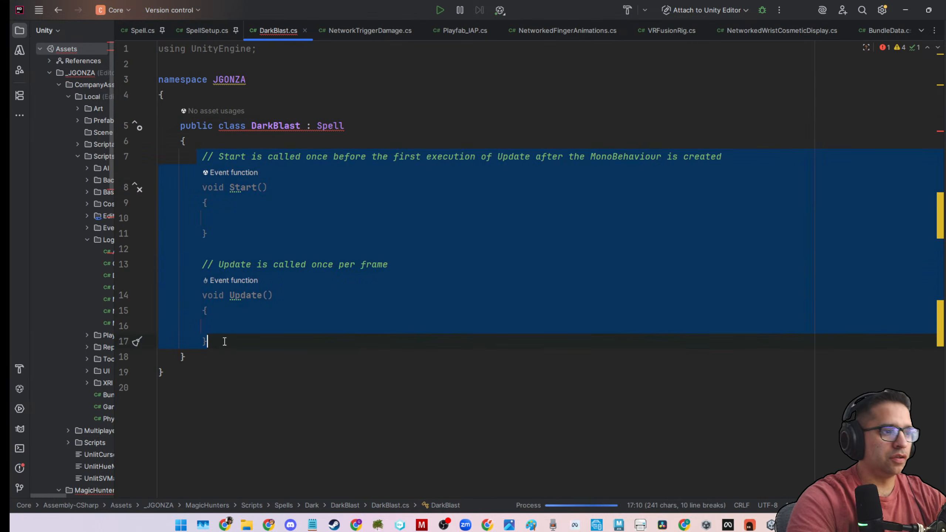
key("BackSpace")
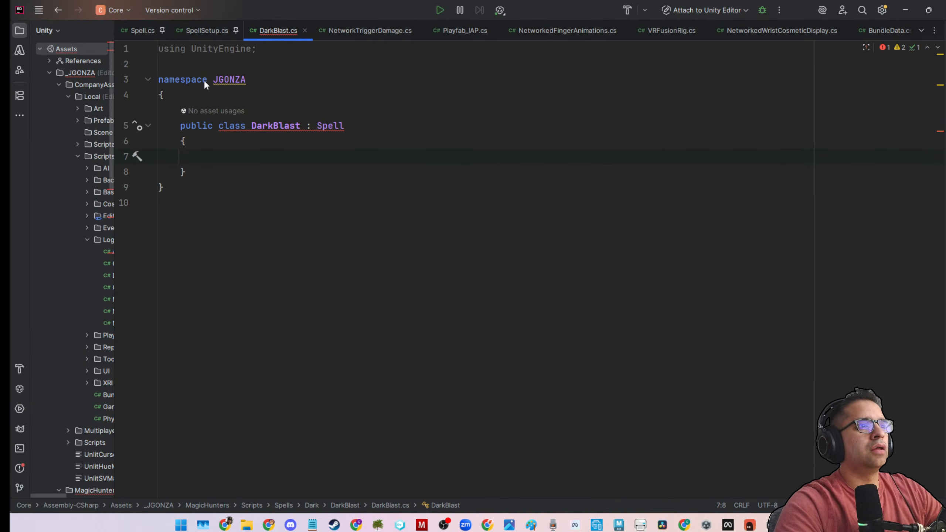
right_click(259, 24)
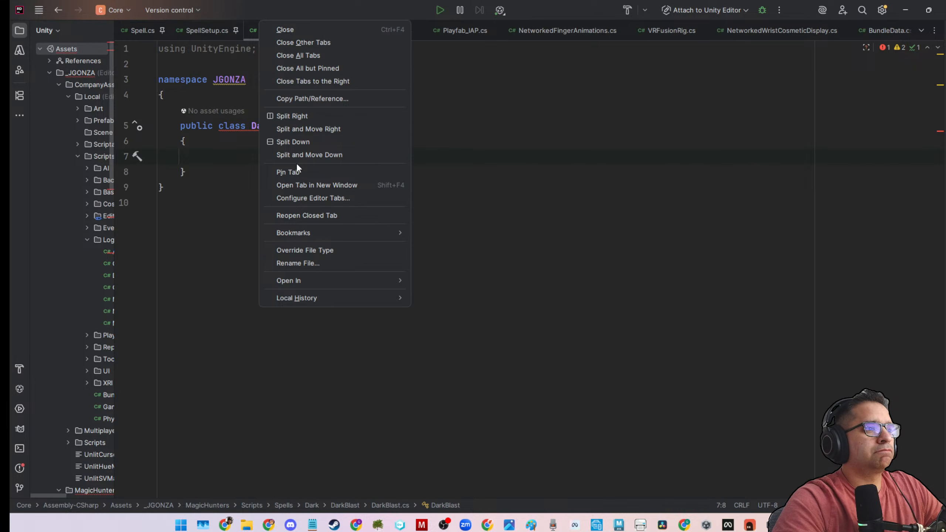
key("Escape")
Look through the open SpellSetup and Spell scripts, find EquipmentSpell.cs among the open files and pin it.
left_click(205, 33)
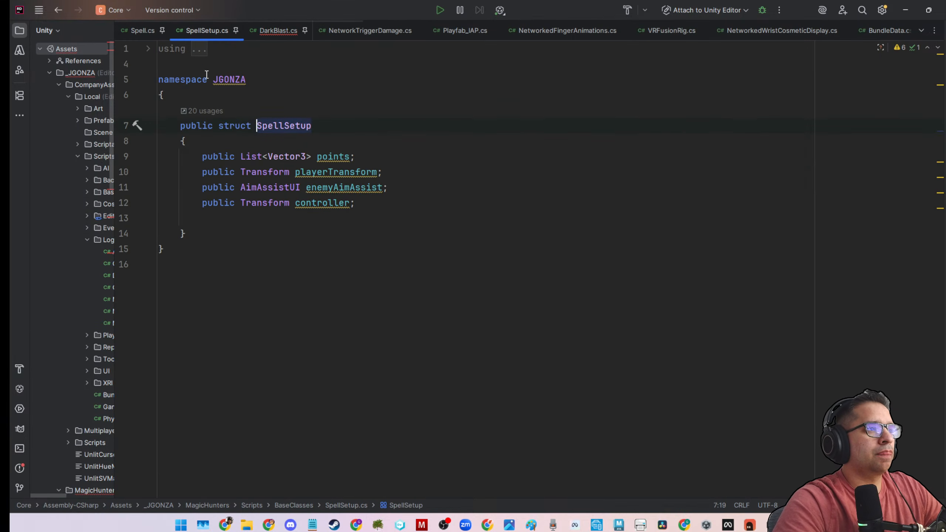
left_click(141, 31)
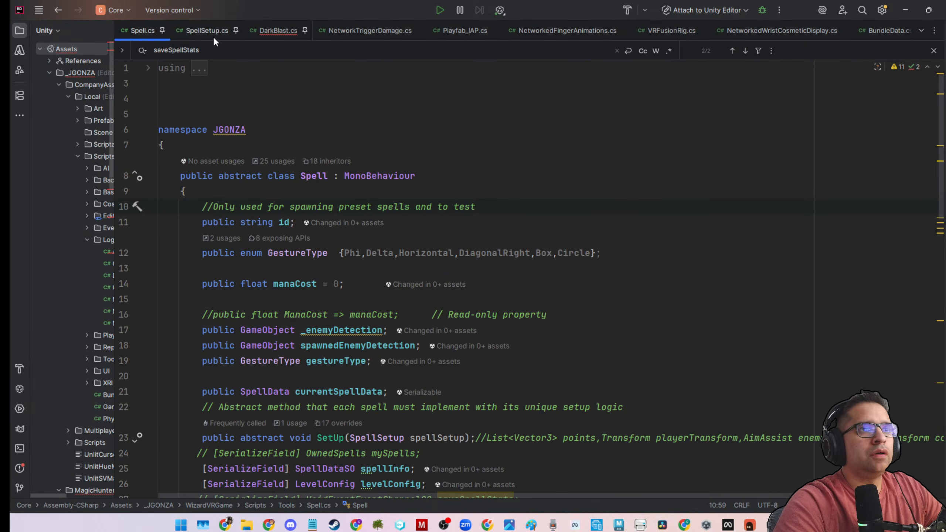
scroll(316, 27, "down", 1)
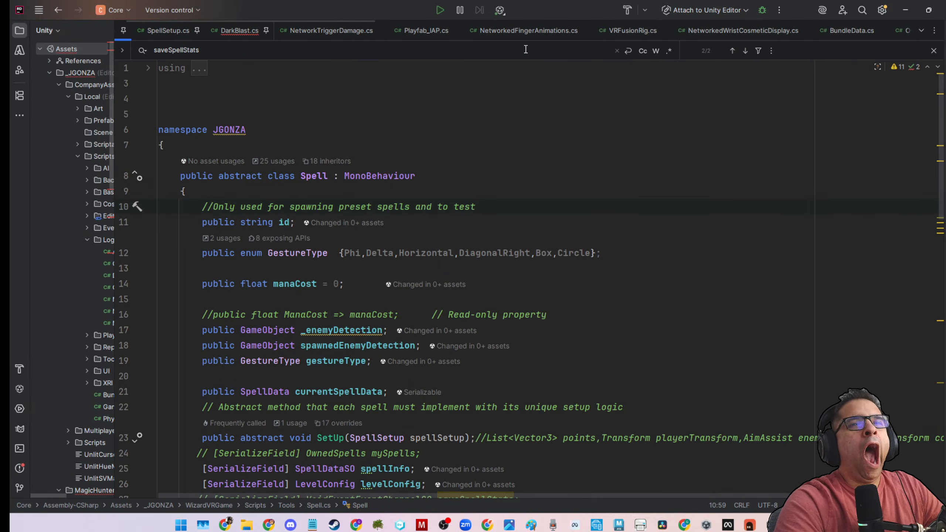
scroll(650, 33, "down", 5)
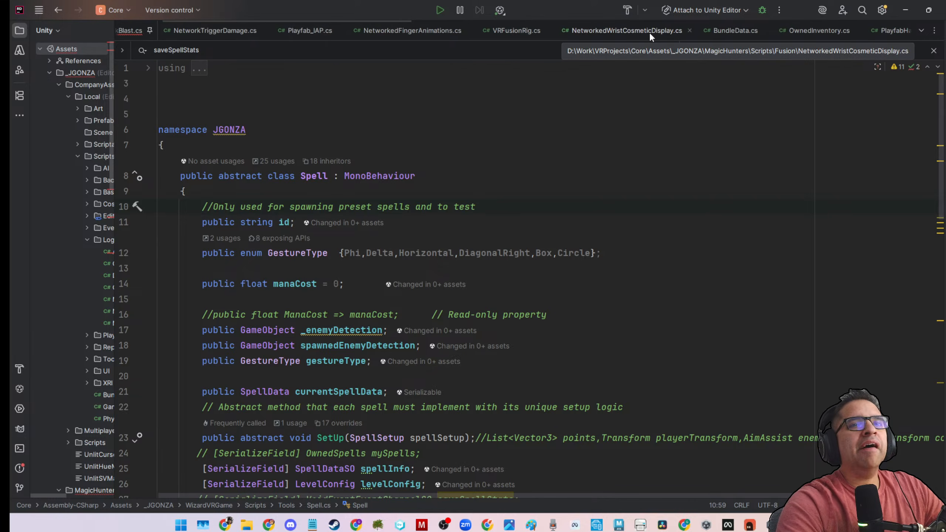
scroll(651, 33, "down", 6)
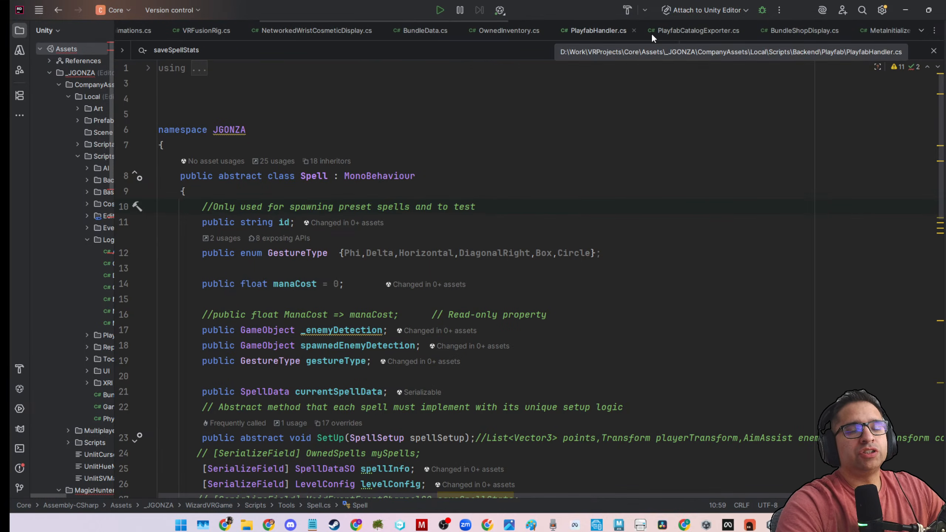
scroll(651, 33, "down", 5)
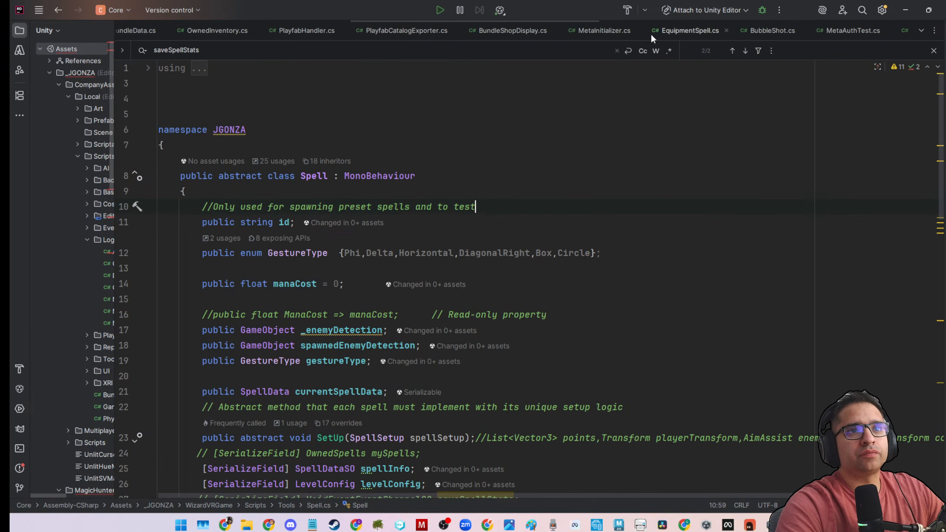
left_click(650, 32)
right_click(650, 32)
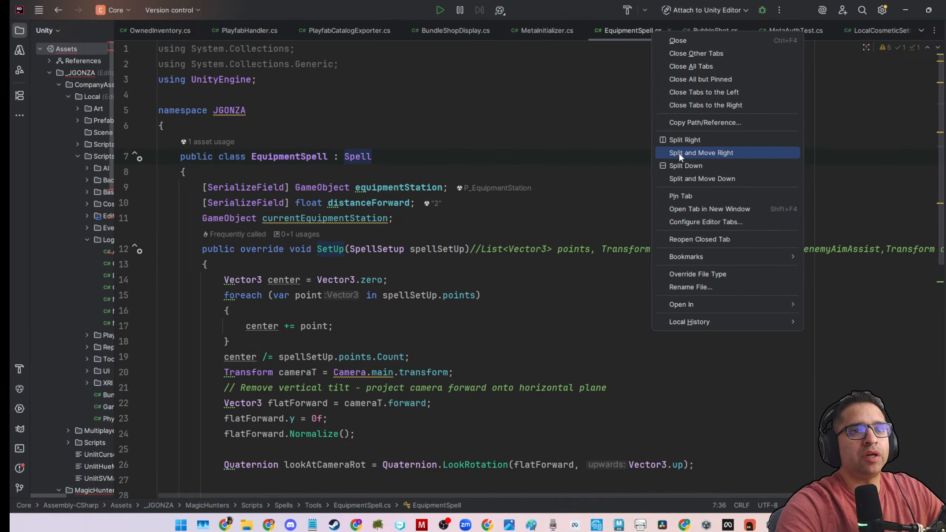
left_click(675, 195)
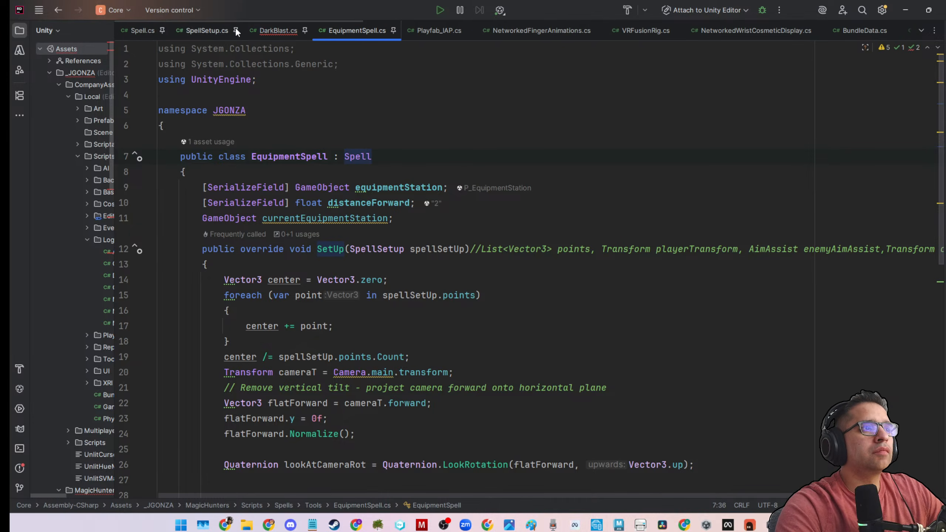
Examine the fields and SetUp override of EquipmentSpell as a possible reference, and unpin EquipmentSpell.cs.
scroll(198, 138, "down", 2)
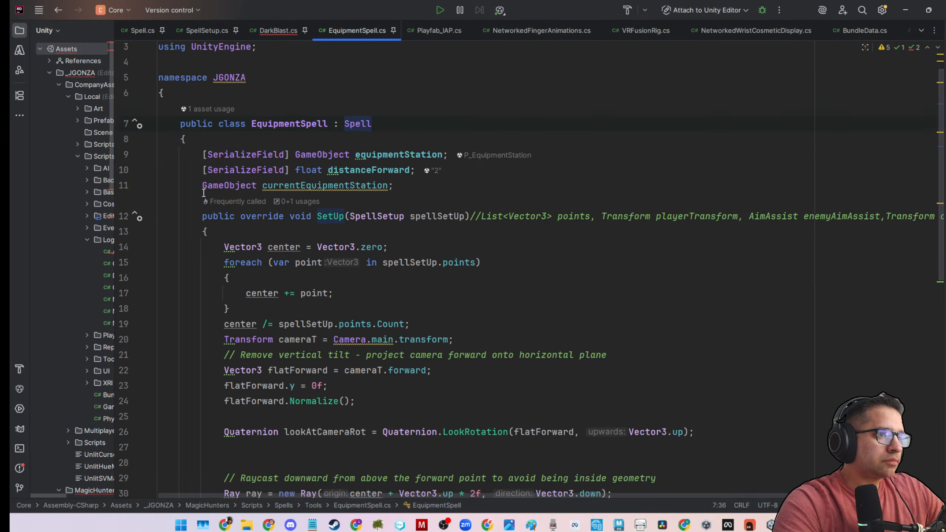
left_click_drag(200, 95, 328, 341)
scroll(298, 280, "down", 9)
scroll(327, 341, "up", 10)
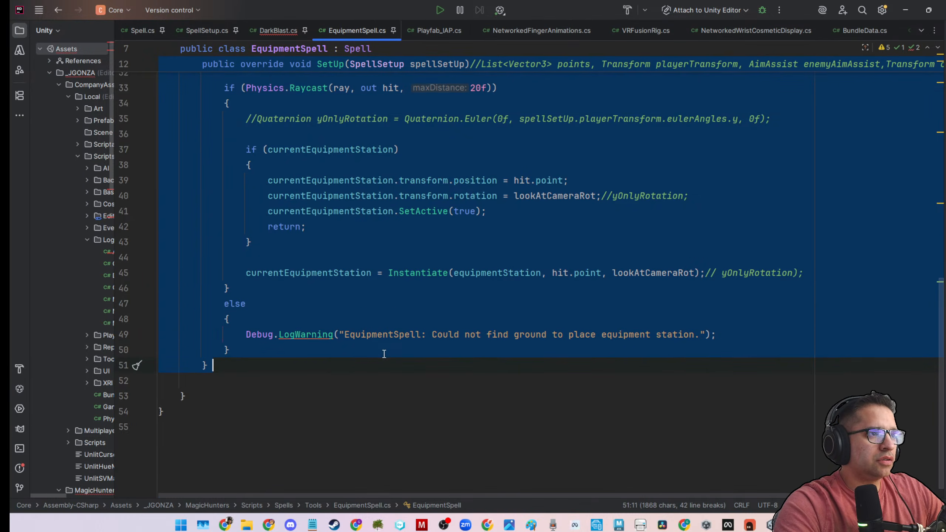
scroll(384, 353, "up", 2)
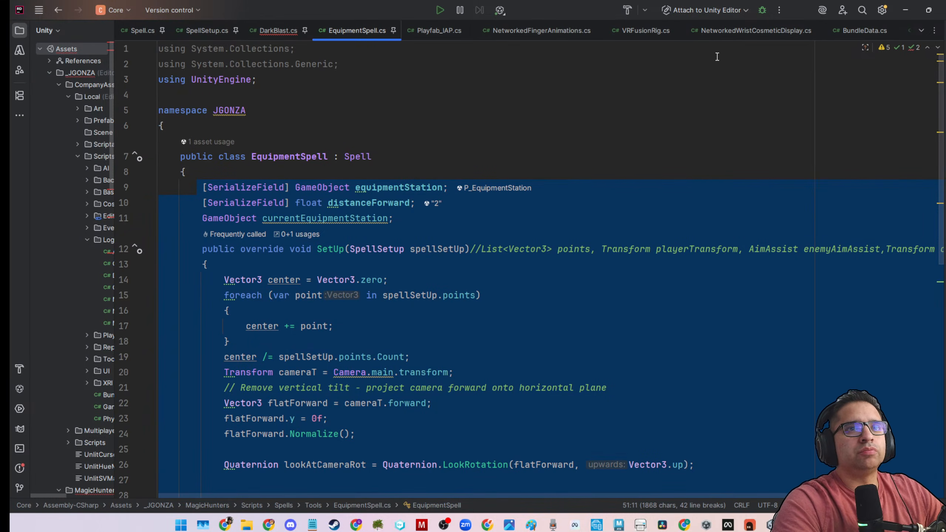
scroll(715, 32, "down", 5)
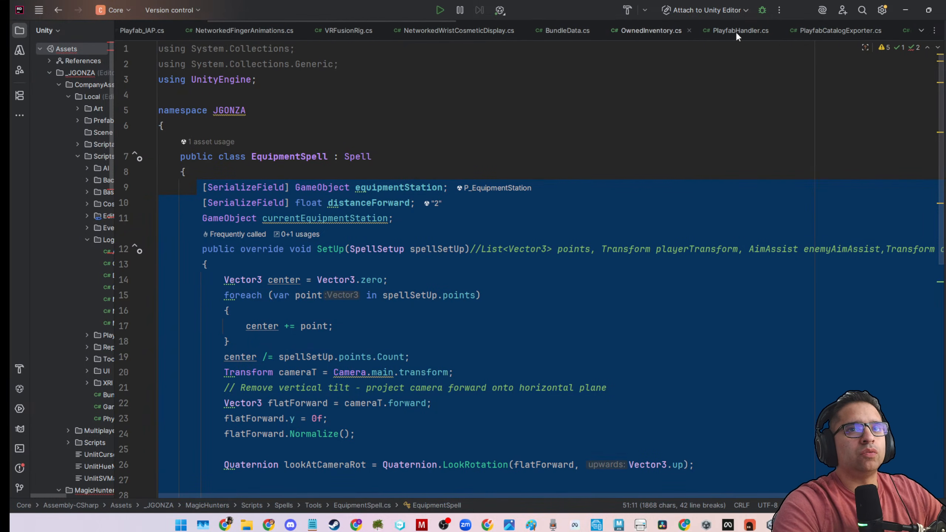
scroll(227, 30, "up", 5)
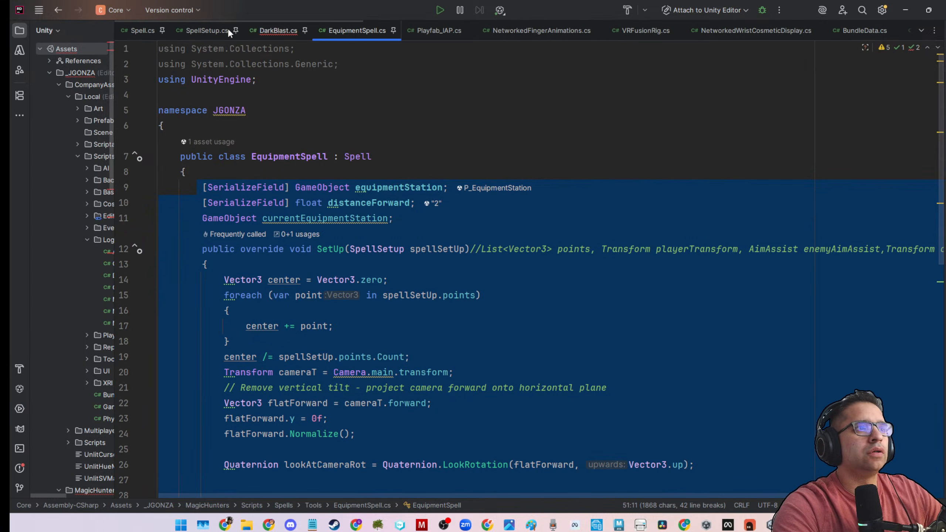
right_click(353, 30)
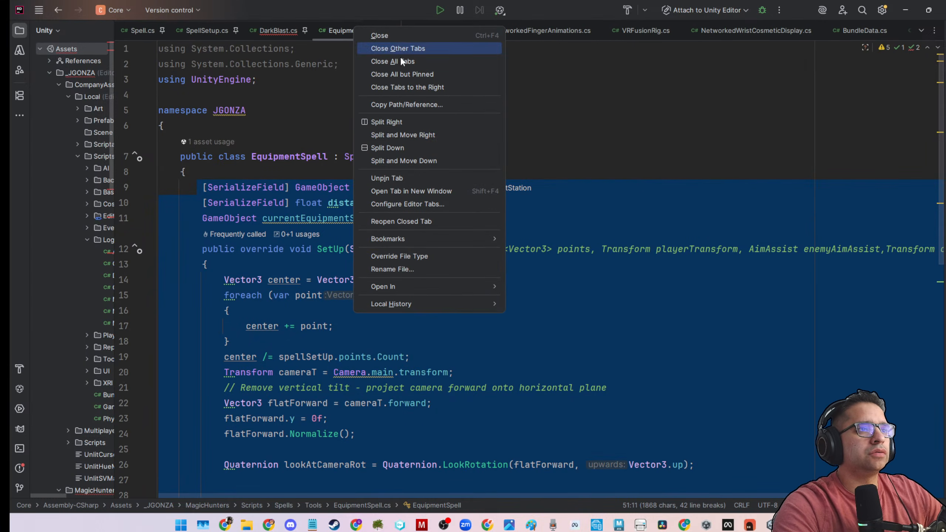
left_click(397, 178)
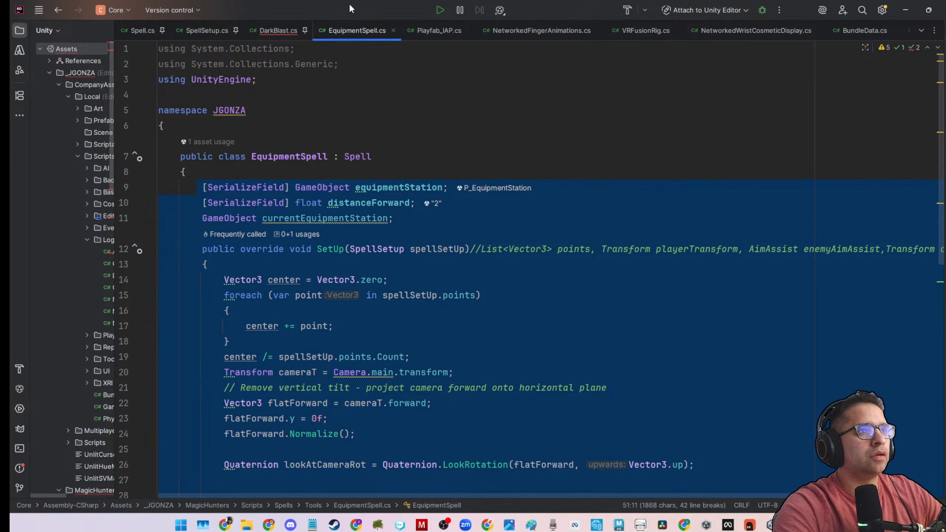
Switch to the Unity editor and open the EarthHealingSpell script from the Scripts/Spells/Earth folder in the code editor.
key("alt+Tab")
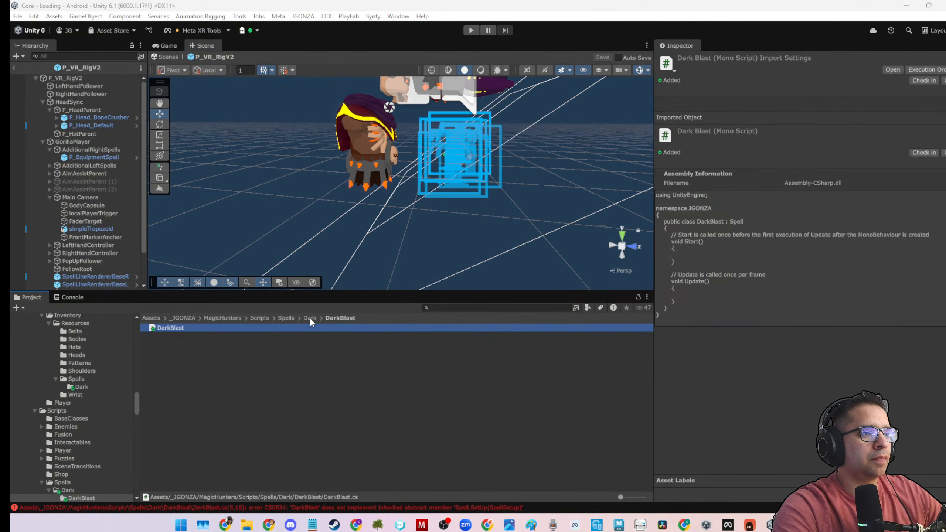
left_click(286, 317)
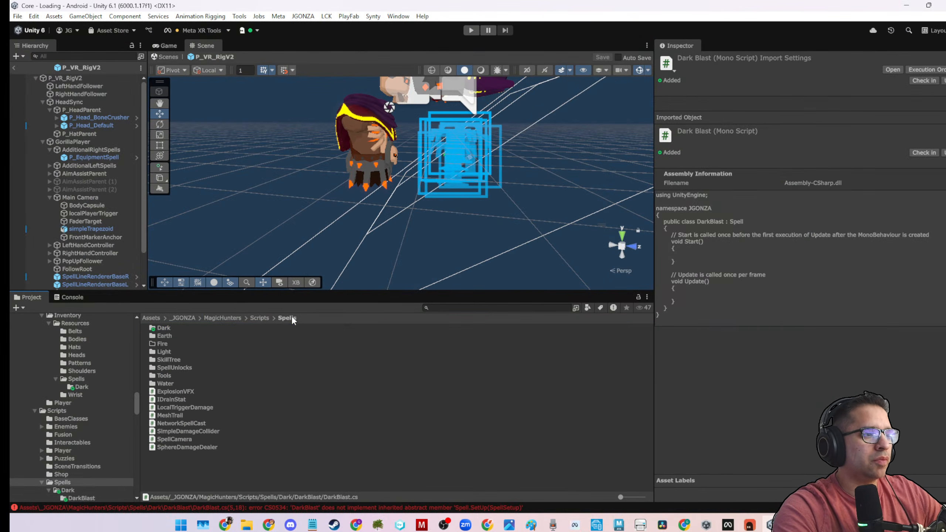
double_click(165, 335)
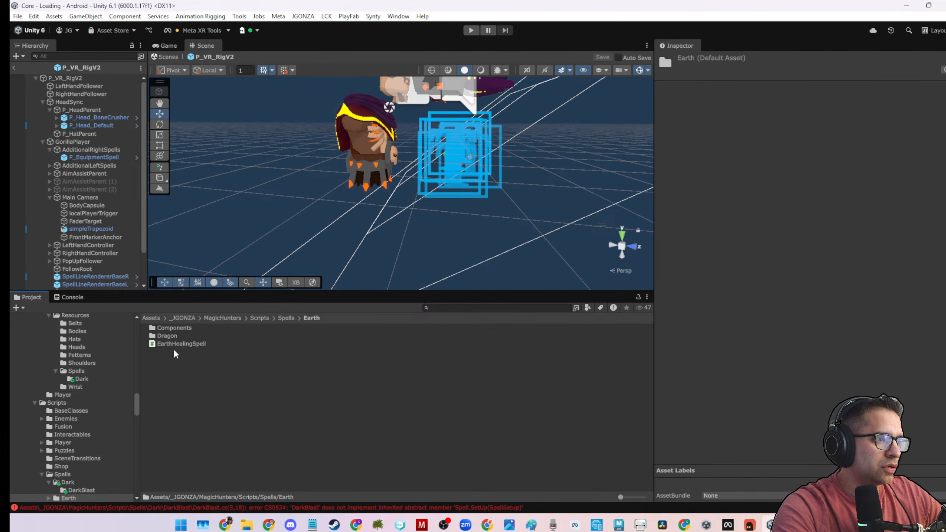
left_click(175, 345)
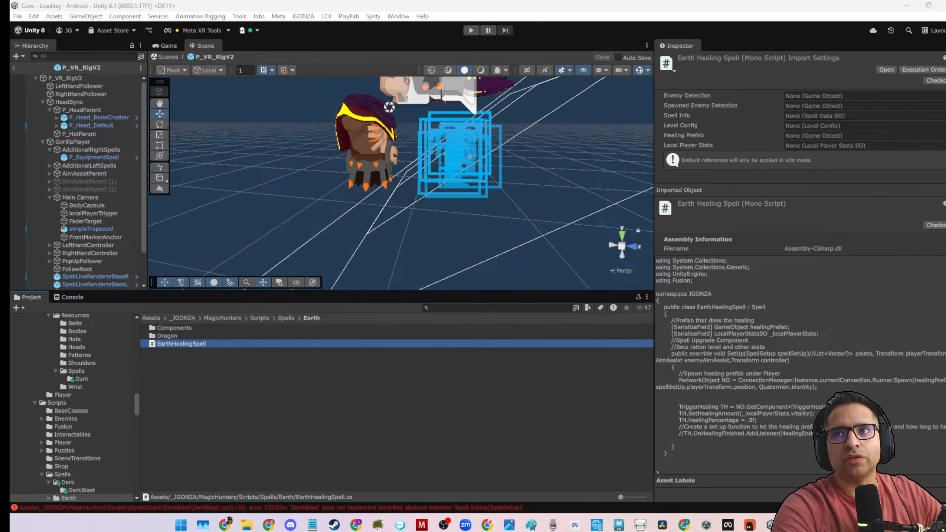
left_click_drag(945, 85, 488, 7)
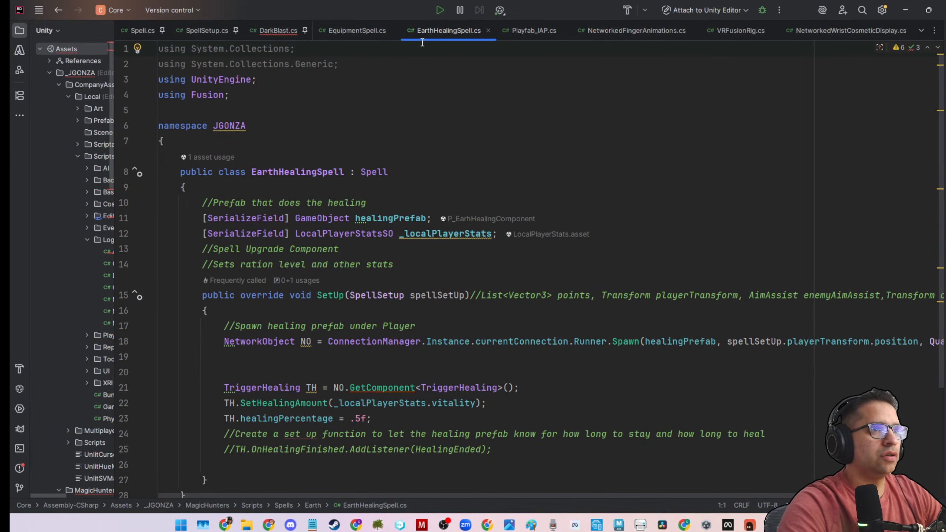
Pin EarthHealingSpell.cs among the open files and review its fields and SetUp override.
right_click(429, 30)
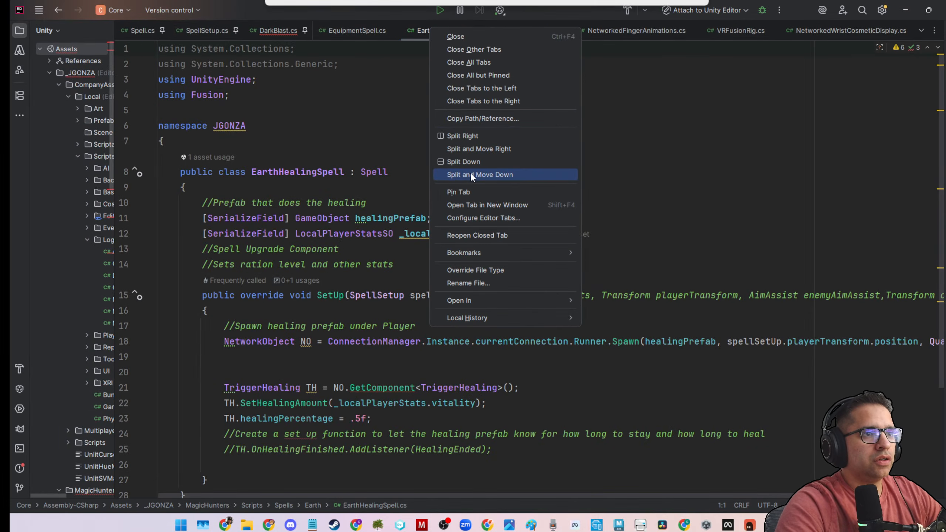
left_click(470, 191)
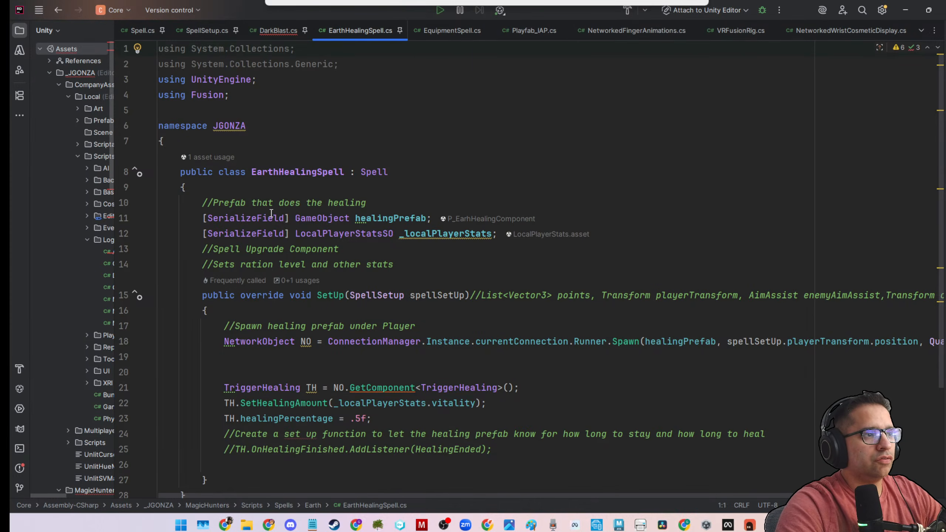
scroll(271, 212, "down", 3)
scroll(221, 177, "up", 1)
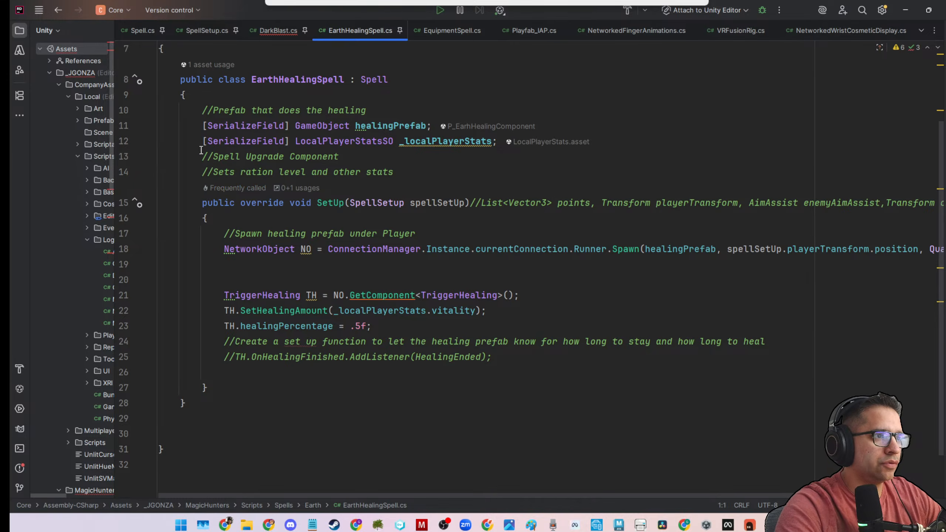
Unpin EarthHealingSpell.cs and copy its fields and SetUp override into the body of the DarkBlast class.
right_click(379, 29)
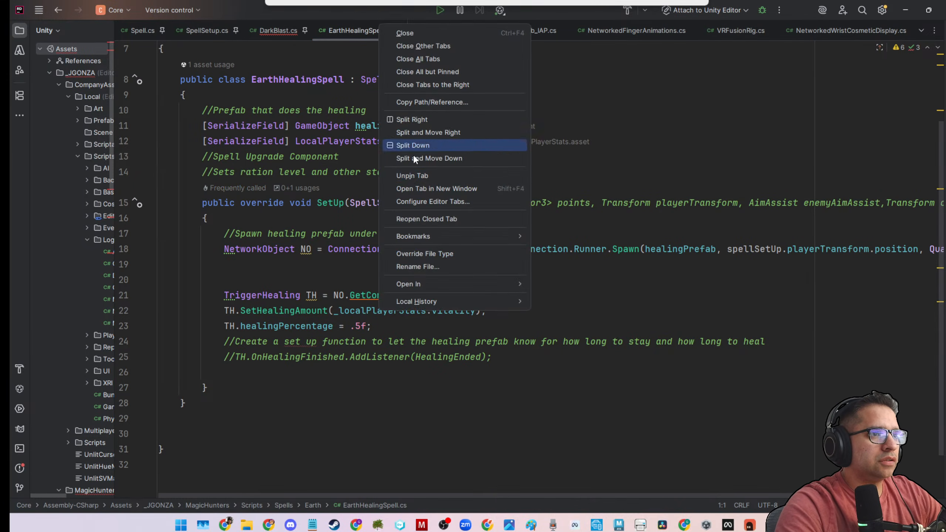
left_click(409, 176)
left_click_drag(192, 110, 258, 392)
left_click(219, 381)
left_click_drag(197, 110, 207, 387)
key("ctrl+c")
left_click(271, 31)
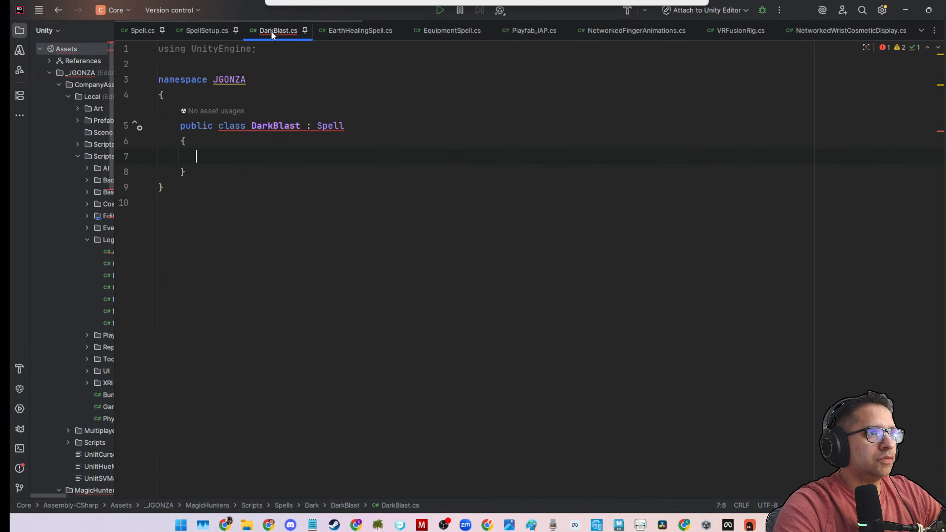
key("ctrl+v")
scroll(298, 187, "up", 2)
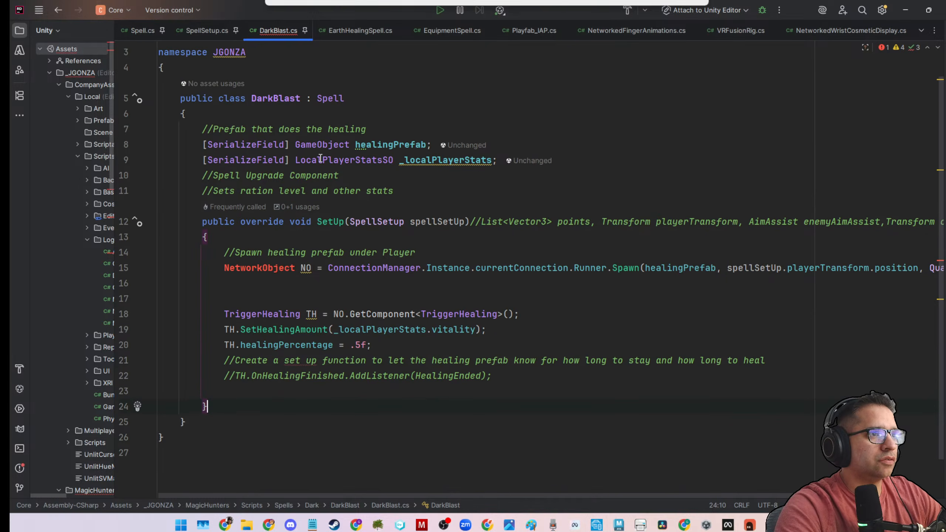
Change the name in the healingPrefab field declaration of the DarkBlast class to darkBlast.
double_click(391, 145)
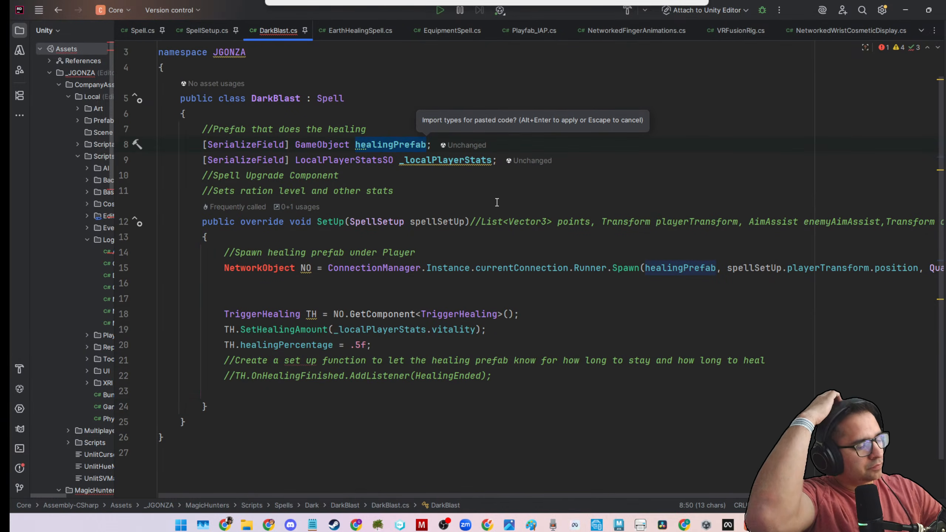
type("darkBlast")
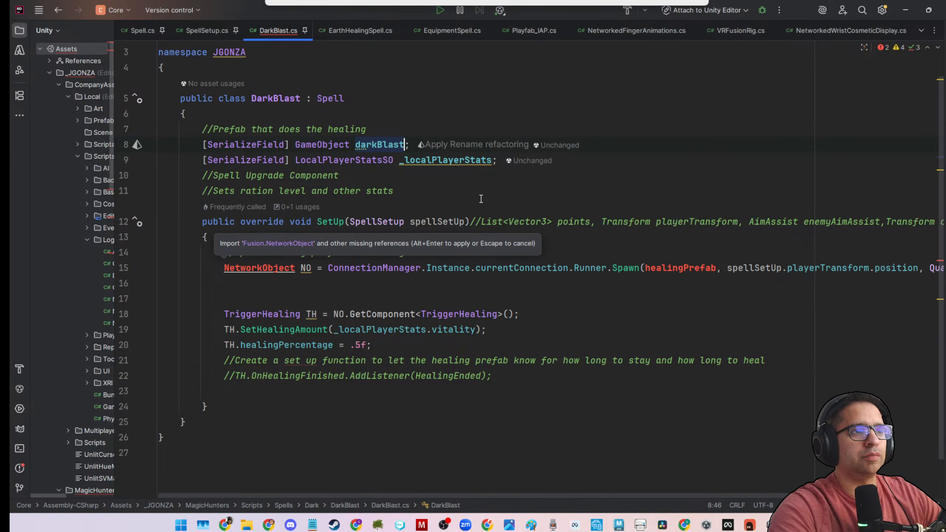
left_click(456, 163)
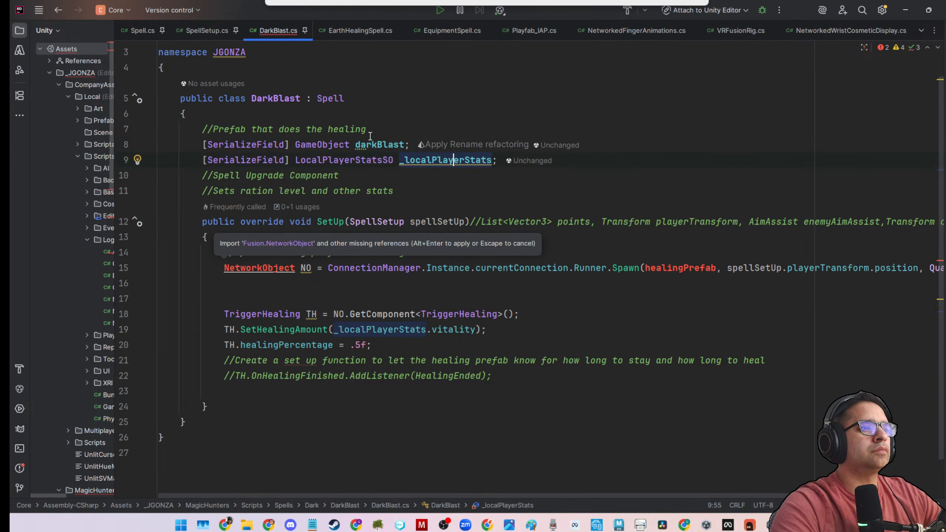
Delete the healing prefab comment above the DarkBlast fields and the two spell upgrade comments above SetUp.
left_click_drag(368, 132, 110, 128)
key("BackSpace")
key("BackSpace")
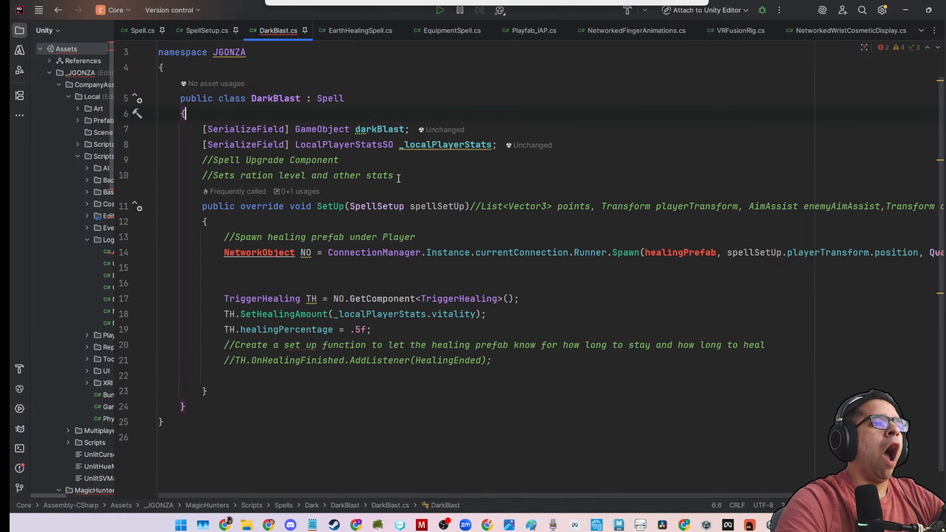
left_click_drag(394, 175, 103, 163)
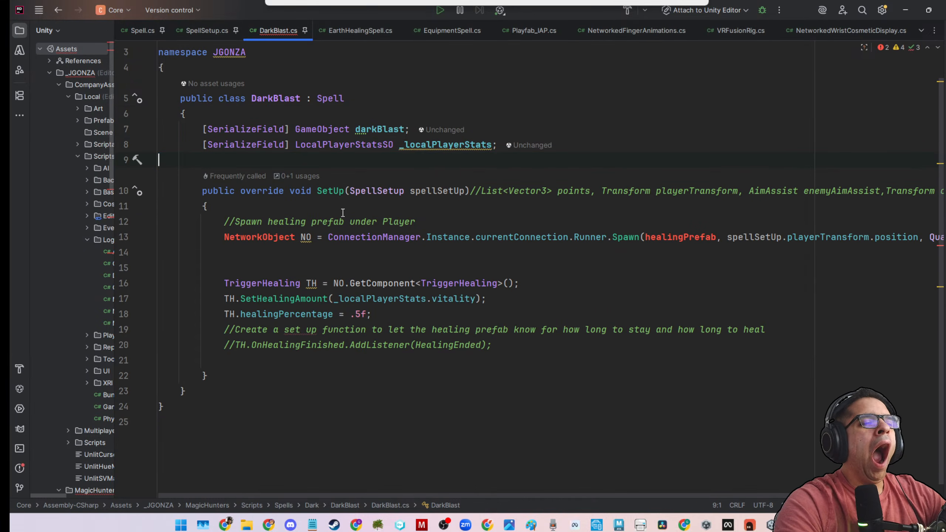
key("BackSpace")
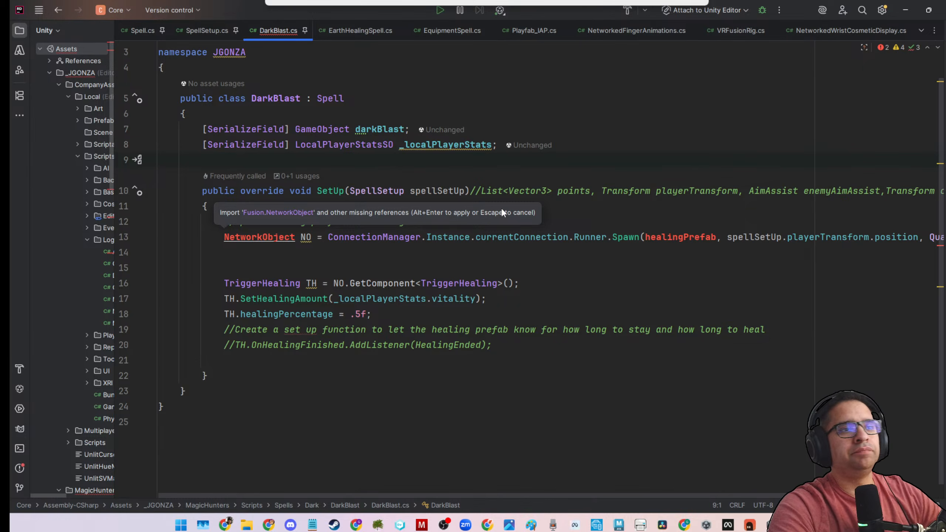
Add a "using Fusion;" directive below "using UnityEngine;" in DarkBlast.cs, followed by a blank line.
double_click(280, 236)
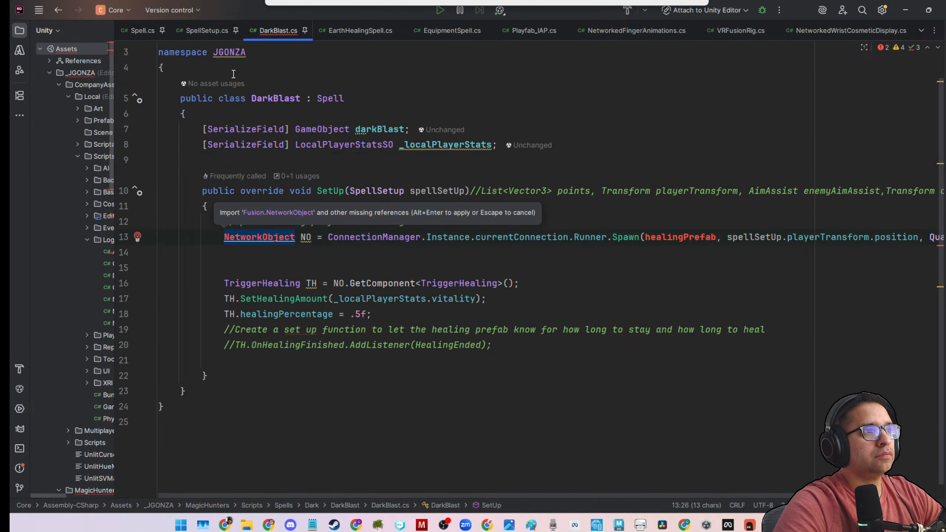
scroll(250, 64, "up", 1)
left_click(251, 60)
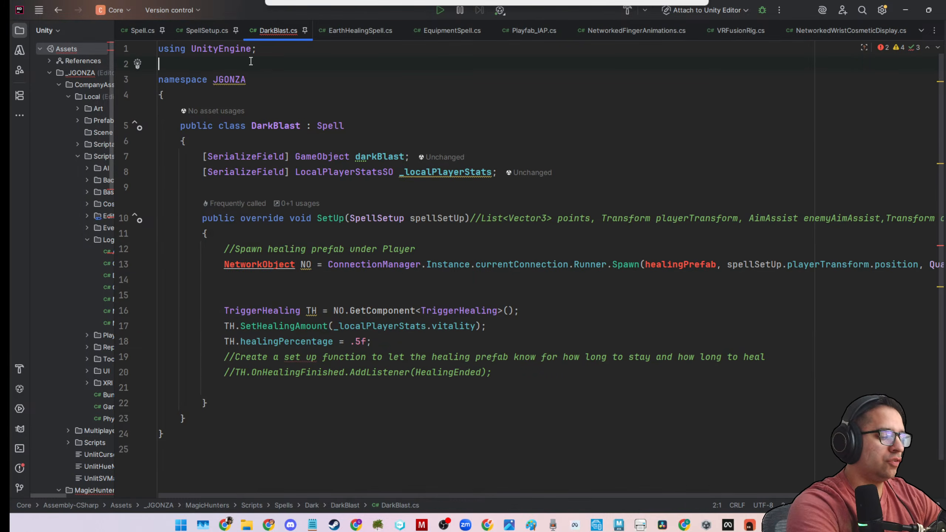
type("using Fusion")
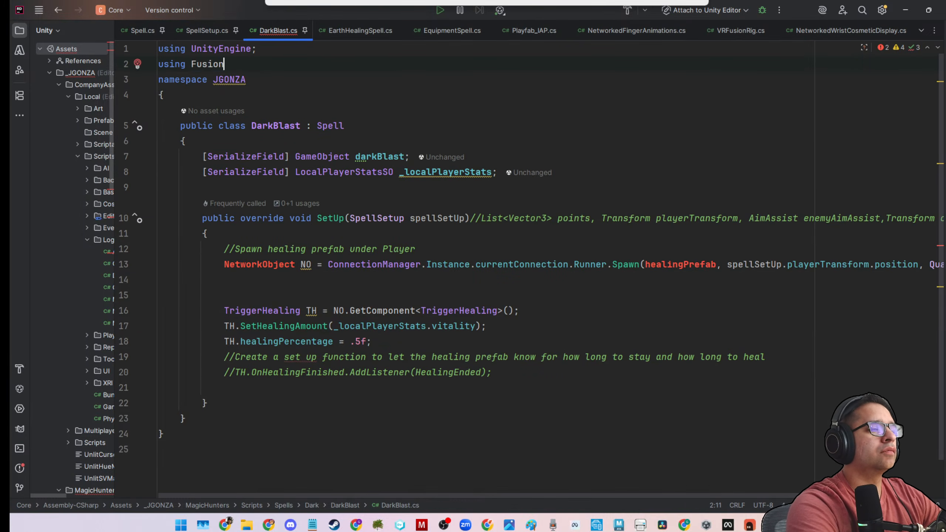
type(";")
key("Return")
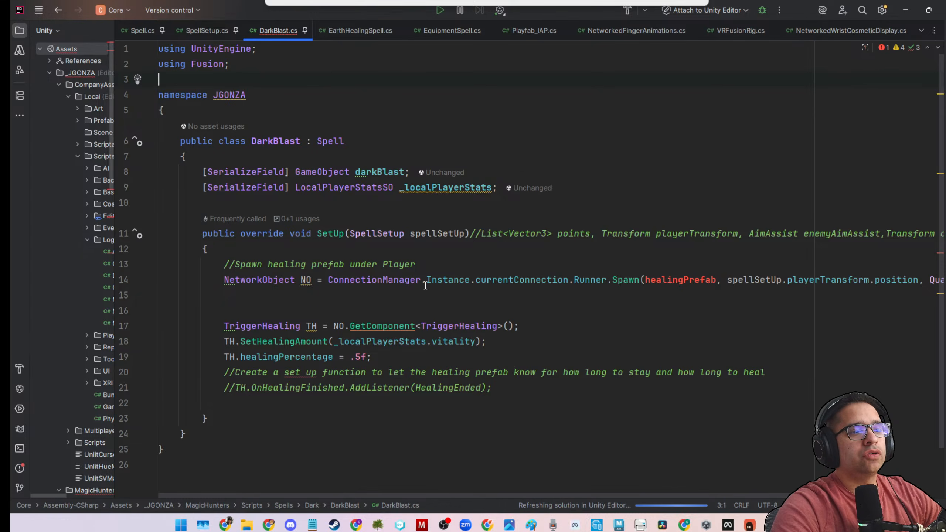
Replace healingPrefab with darkBlast in the Runner.Spawn call of DarkBlast's SetUp method.
left_click(425, 283)
double_click(545, 280)
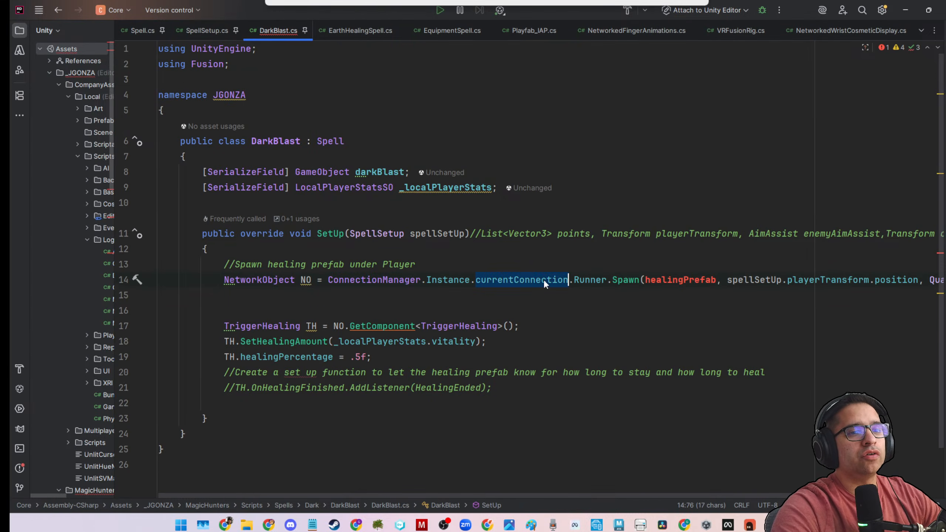
left_click(634, 280)
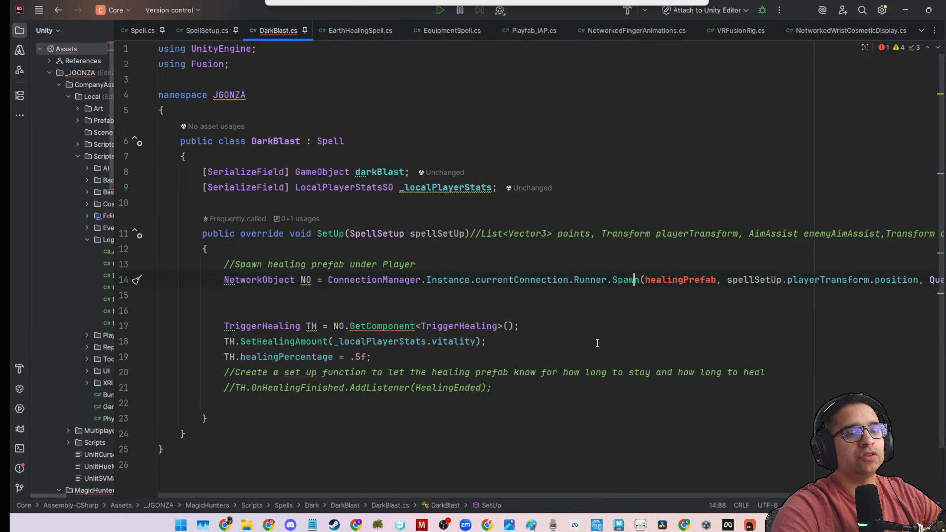
double_click(387, 172)
double_click(693, 281)
key("ctrl+v")
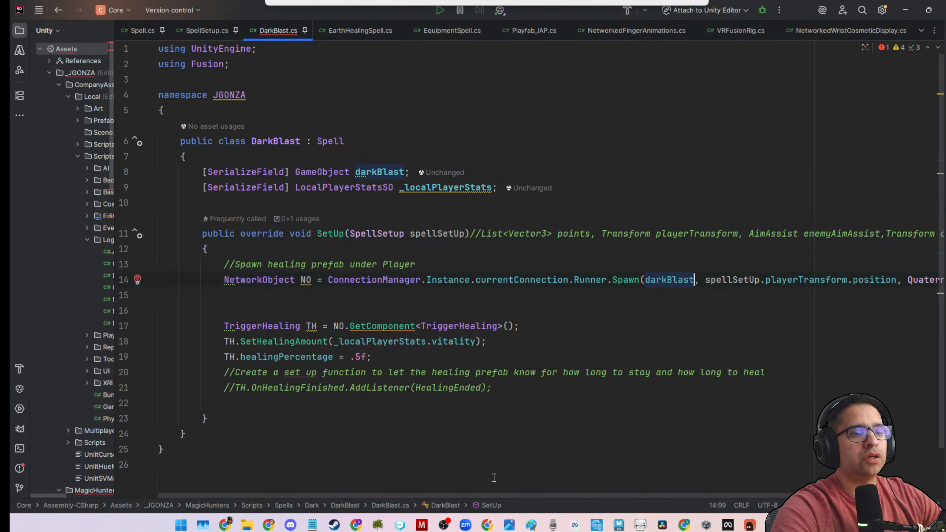
Examine the position and rotation arguments of the Spawn call and the TriggerHealing lines in DarkBlast's SetUp.
left_click_drag(465, 495, 555, 496)
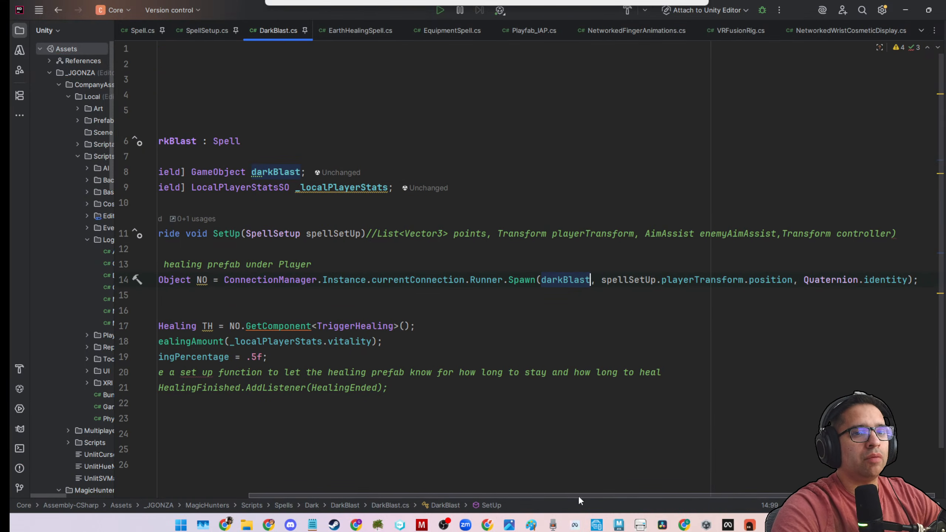
left_click(628, 279)
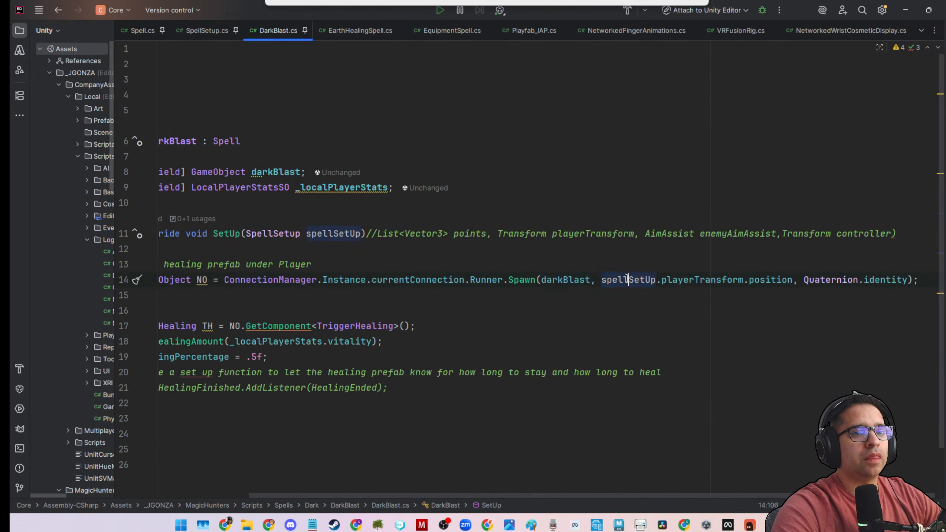
double_click(772, 279)
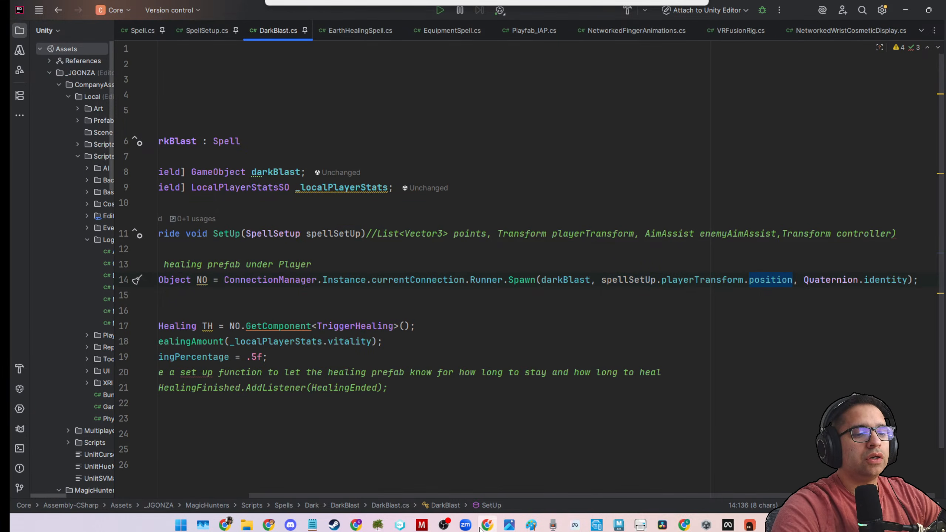
left_click_drag(466, 495, 320, 492)
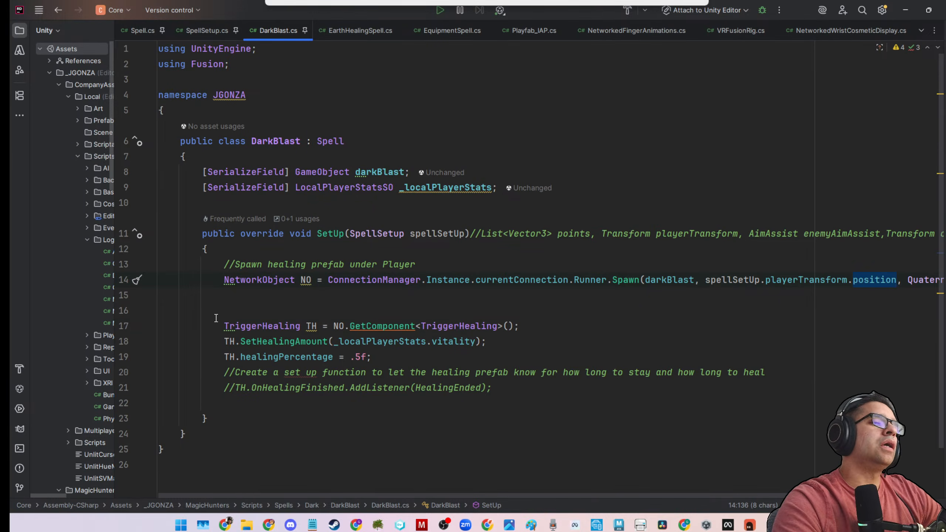
left_click_drag(220, 324, 639, 324)
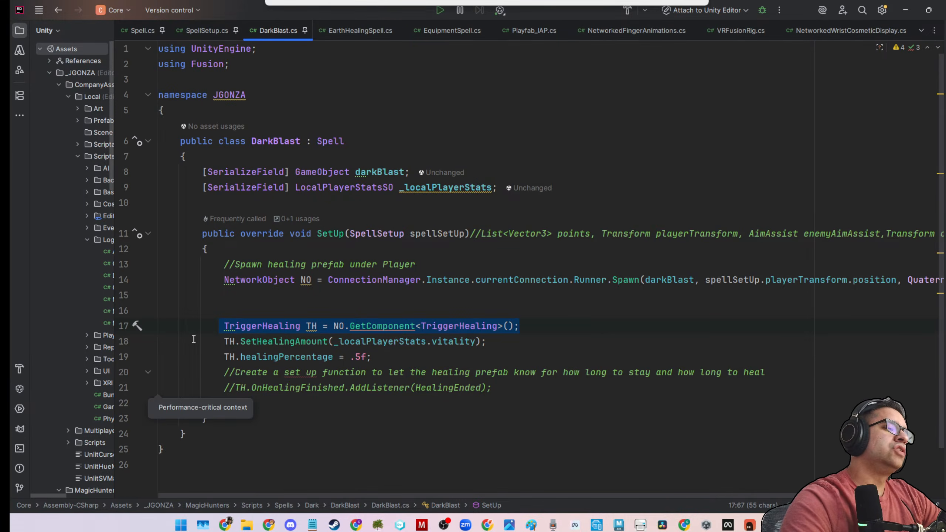
left_click_drag(201, 325, 462, 352)
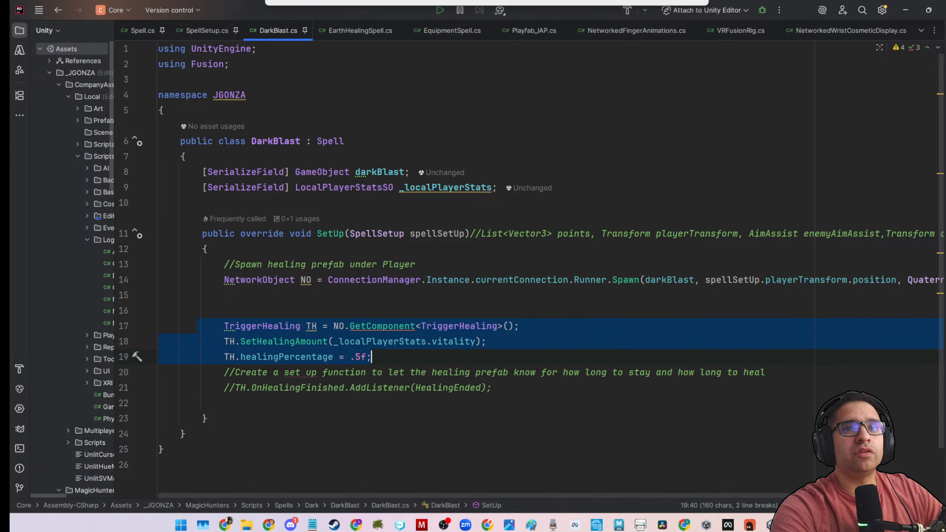
Switch to the Unity editor and open the BubbleShotSpell script from the Scripts/Spells/Water folder in the code editor.
key("alt+Tab")
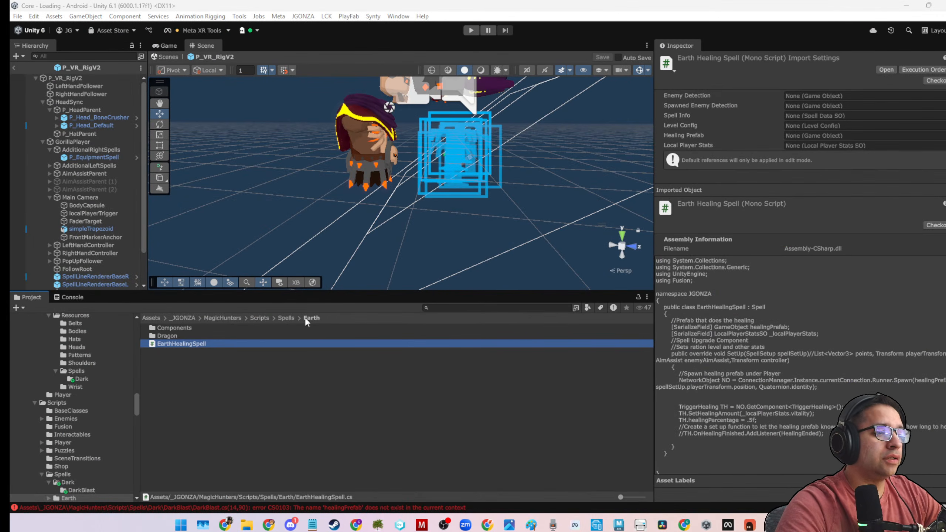
left_click(265, 318)
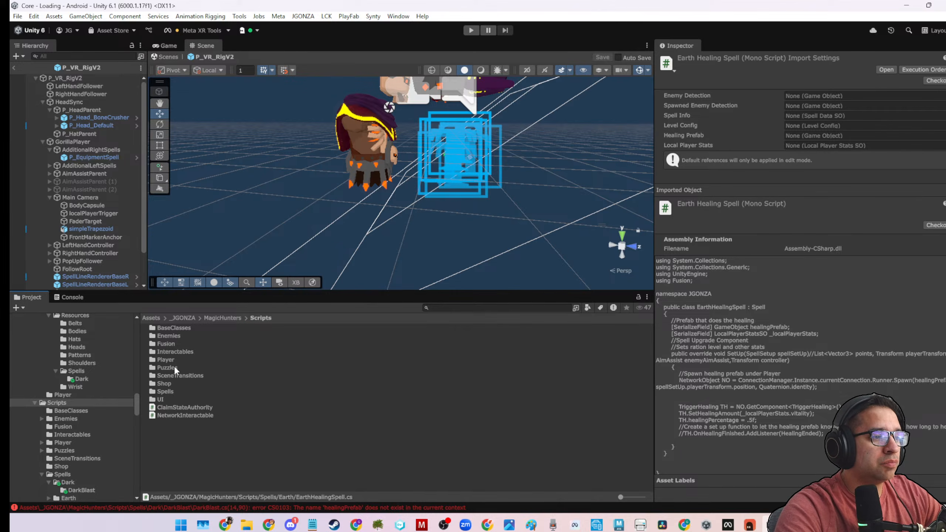
double_click(166, 392)
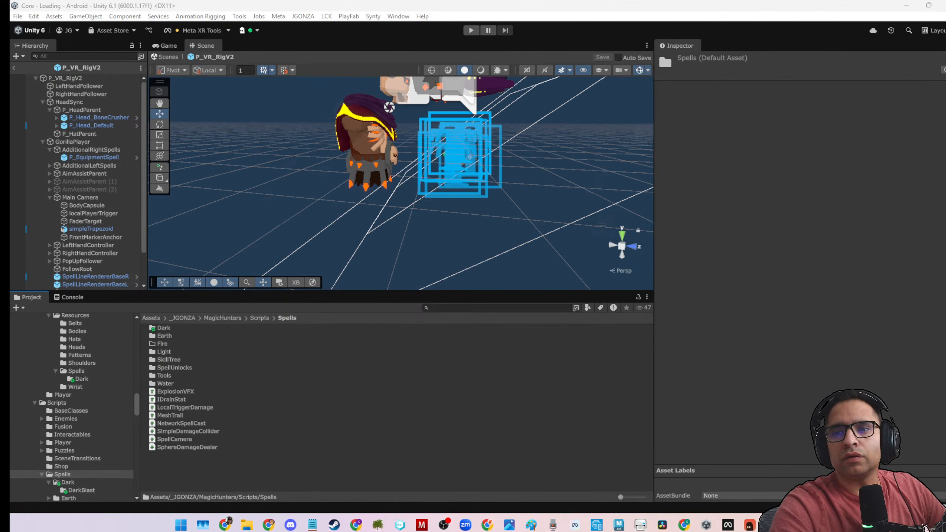
key("alt+Tab")
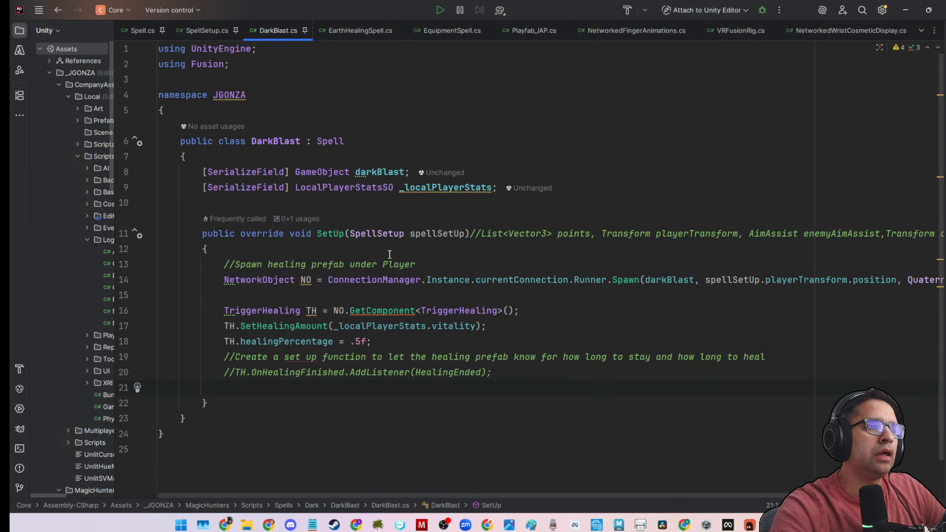
key("alt+Tab")
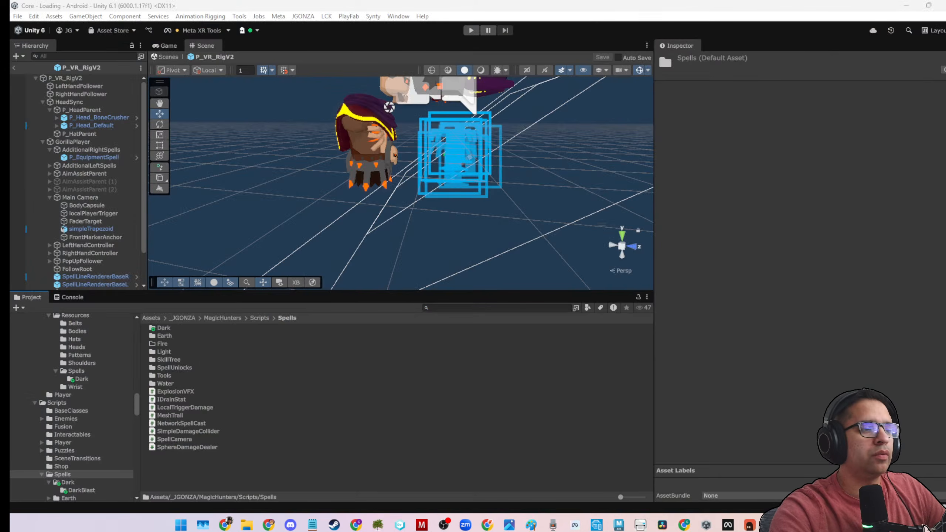
double_click(166, 384)
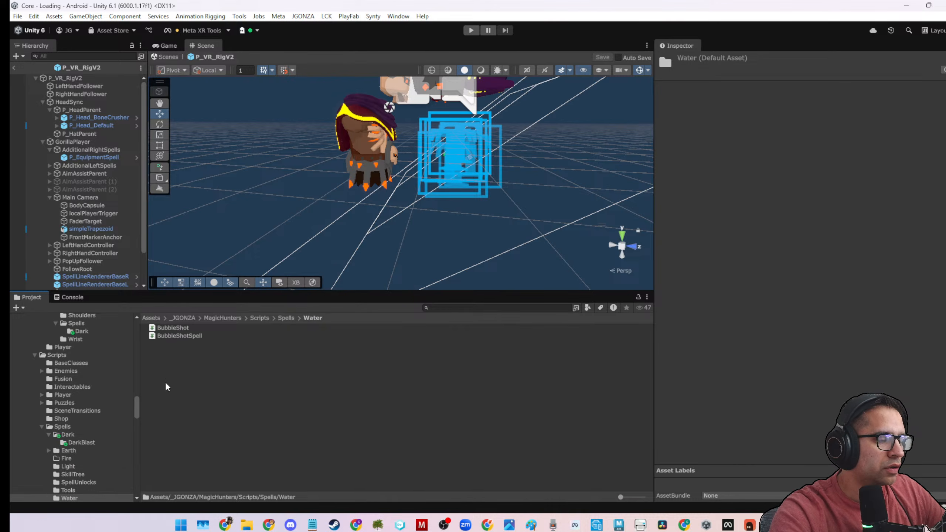
left_click(173, 336)
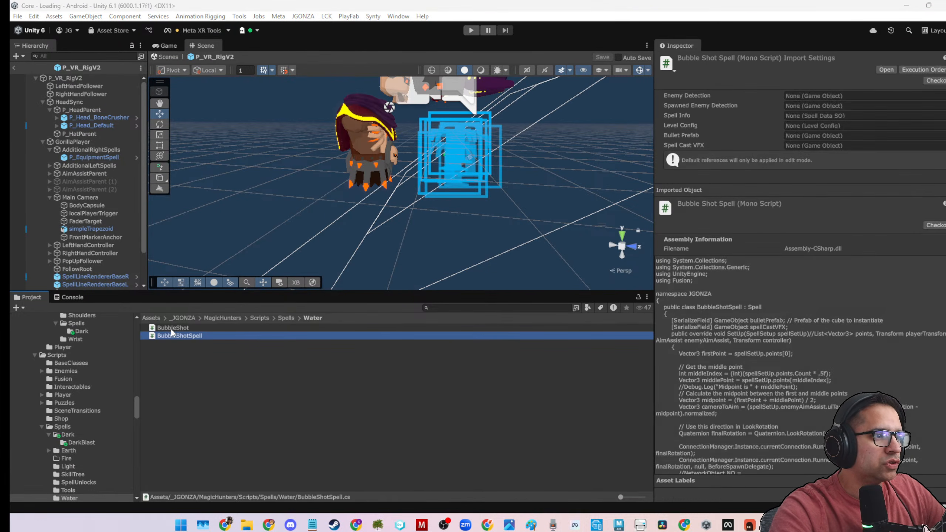
double_click(173, 335)
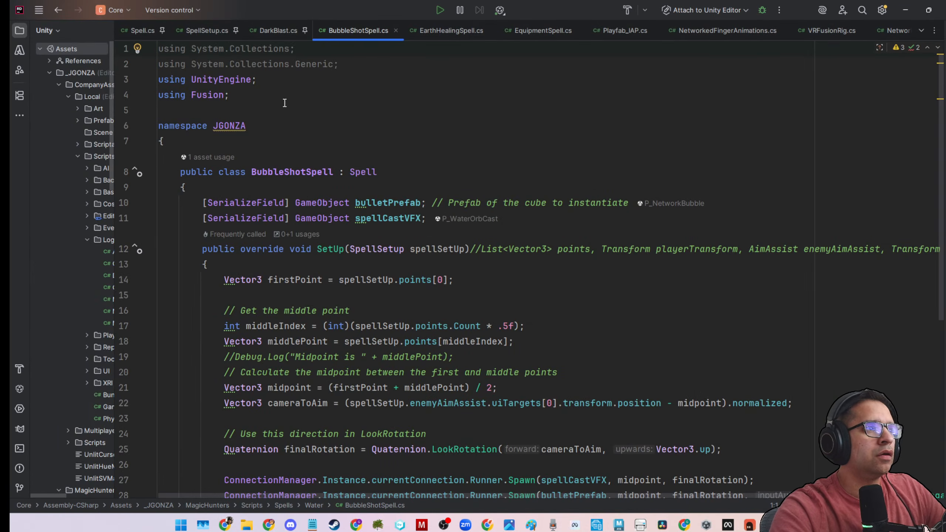
Pin BubbleShotSpell.cs among the open files and review its SetUp override and BeforeSpawnDelegate method.
right_click(348, 30)
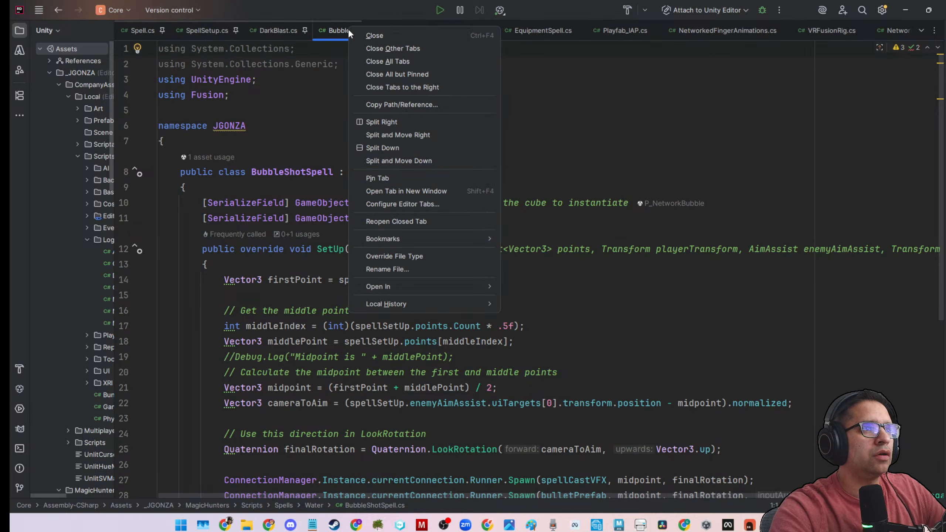
left_click(383, 179)
scroll(362, 329, "down", 1)
scroll(362, 326, "down", 3)
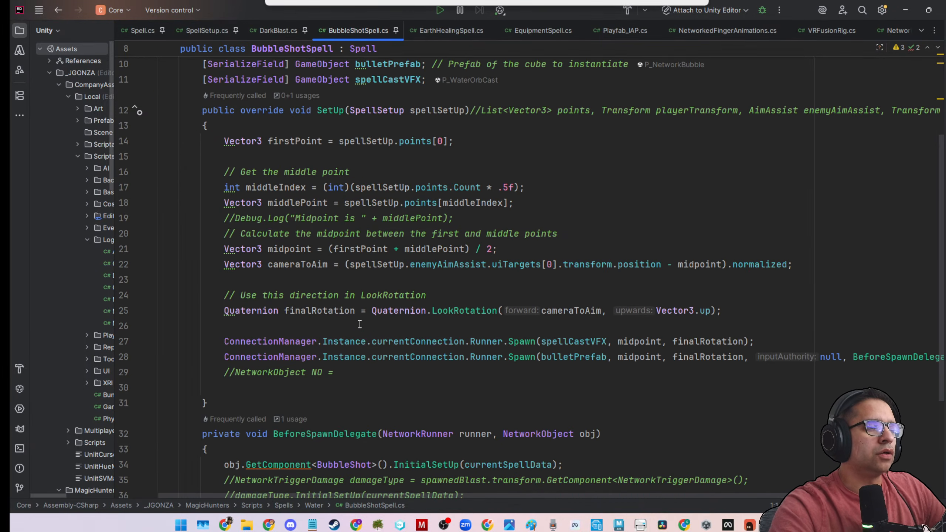
scroll(360, 323, "down", 3)
Replace DarkBlast's SetUp method with the fields, SetUp method and BeforeSpawnDelegate method copied from BubbleShotSpell.
left_click_drag(198, 296, 261, 379)
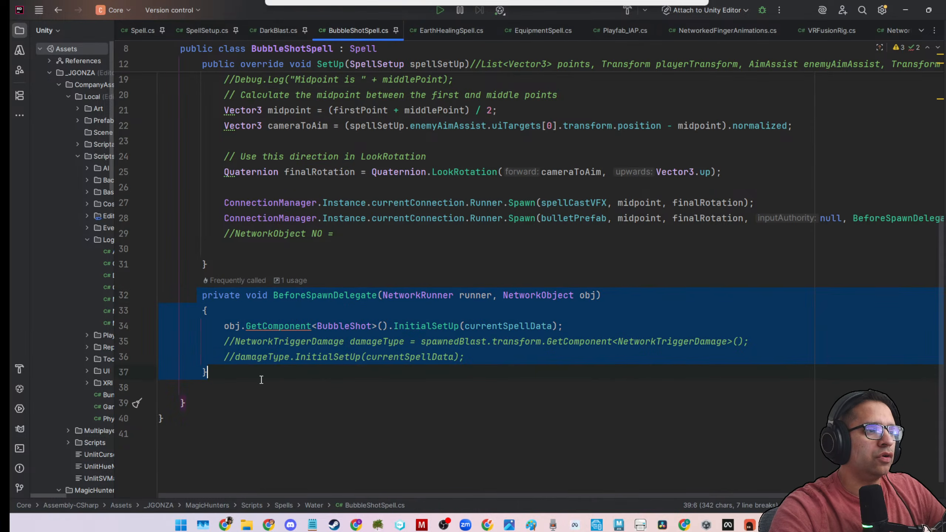
left_click(216, 310)
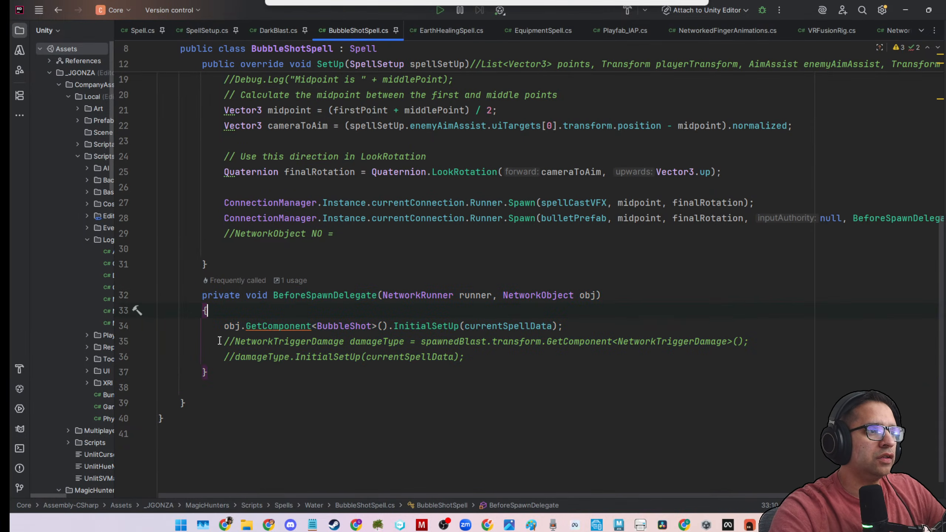
left_click_drag(211, 374, 197, 156)
key("ctrl+c")
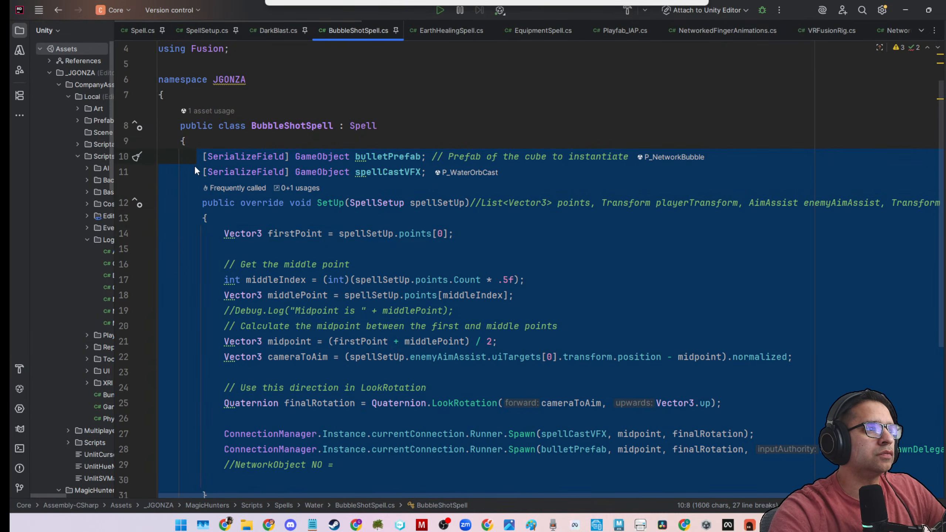
left_click(194, 171)
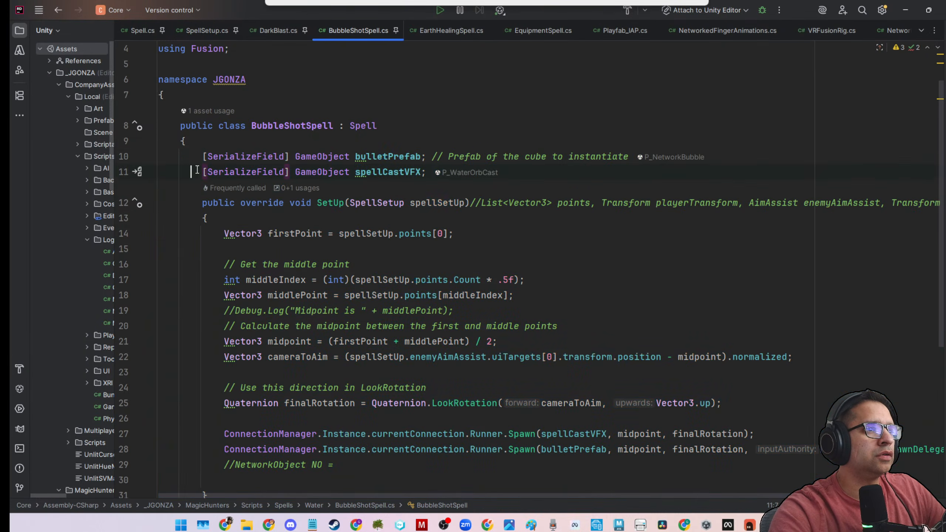
left_click(276, 33)
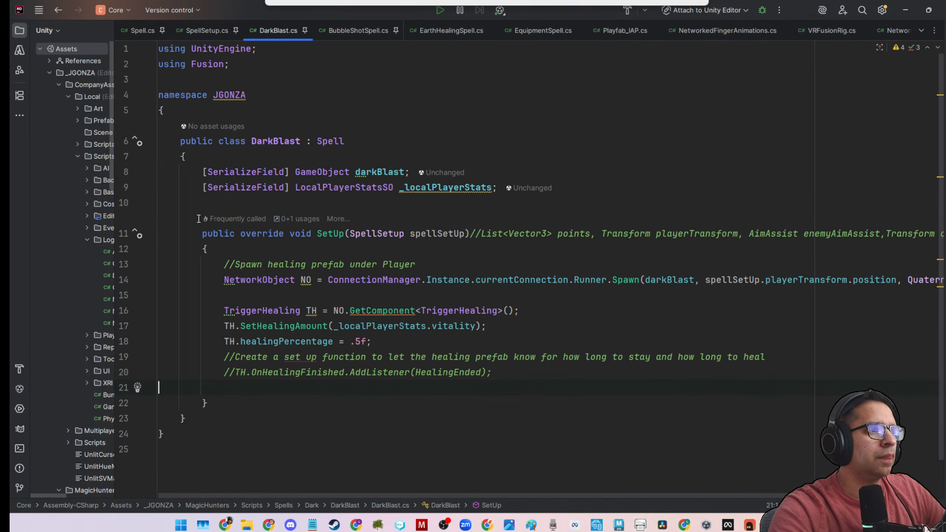
left_click_drag(221, 403, 192, 228)
key("ctrl+v")
scroll(421, 220, "up", 4)
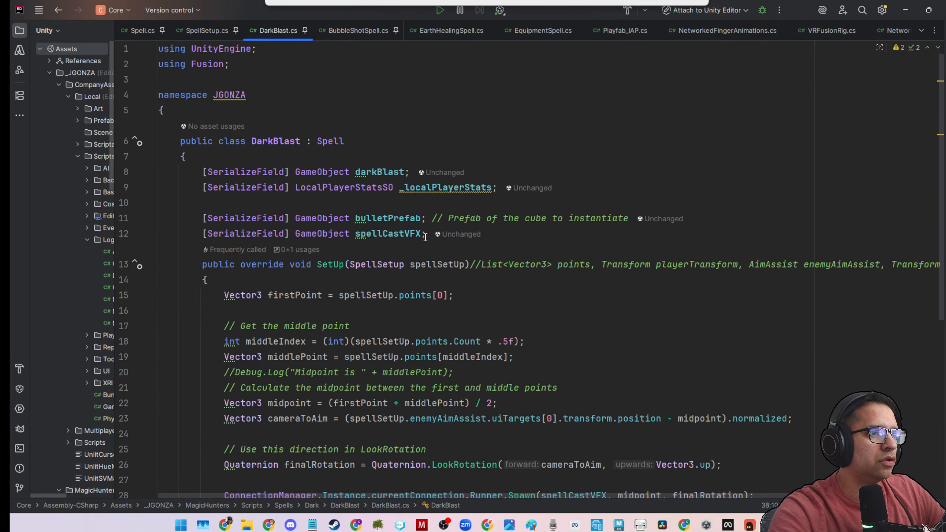
Delete the pasted bulletPrefab and spellCastVFX field declarations from the DarkBlast class.
left_click_drag(426, 234, 105, 204)
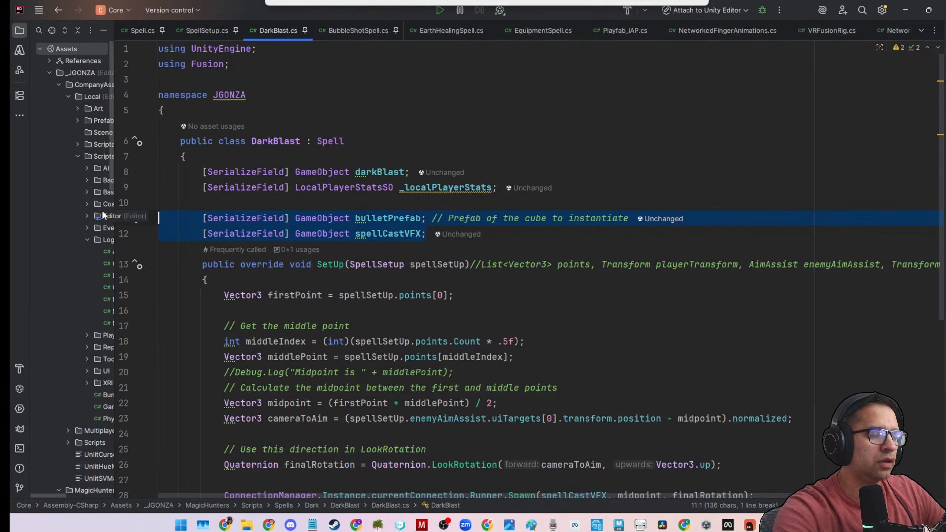
key("BackSpace")
scroll(168, 239, "down", 1)
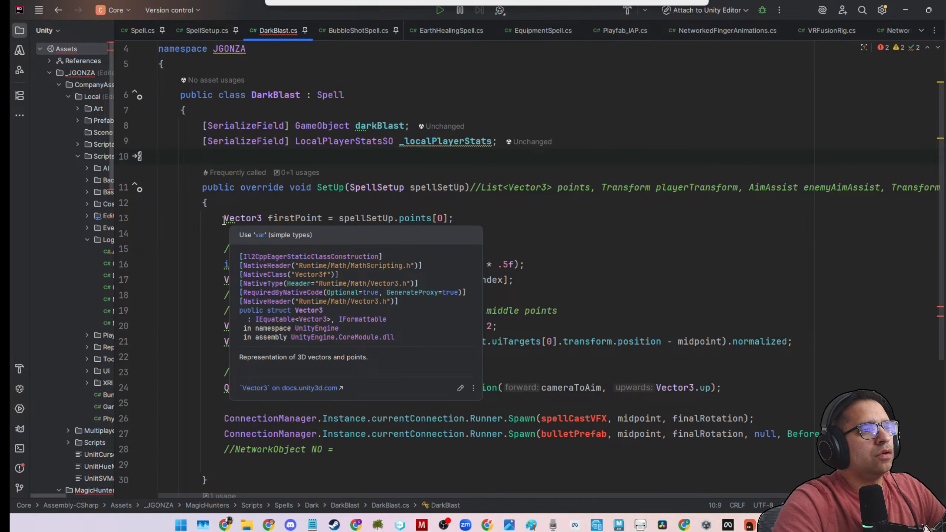
Try removing the point, midpoint and cameraToAim calculations from DarkBlast's SetUp, and undo the deletion.
left_click_drag(224, 218, 820, 337)
key("BackSpace")
key("BackSpace")
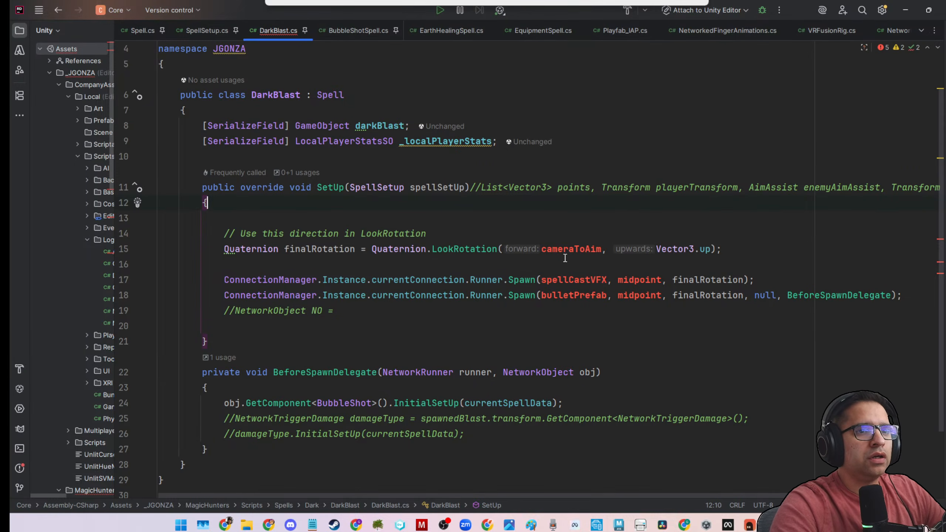
key("ctrl+z")
key("ctrl+z")
Examine how spellSetUp is used in the cameraToAim calculation and which arguments the pasted Spawn calls take.
left_click(477, 340)
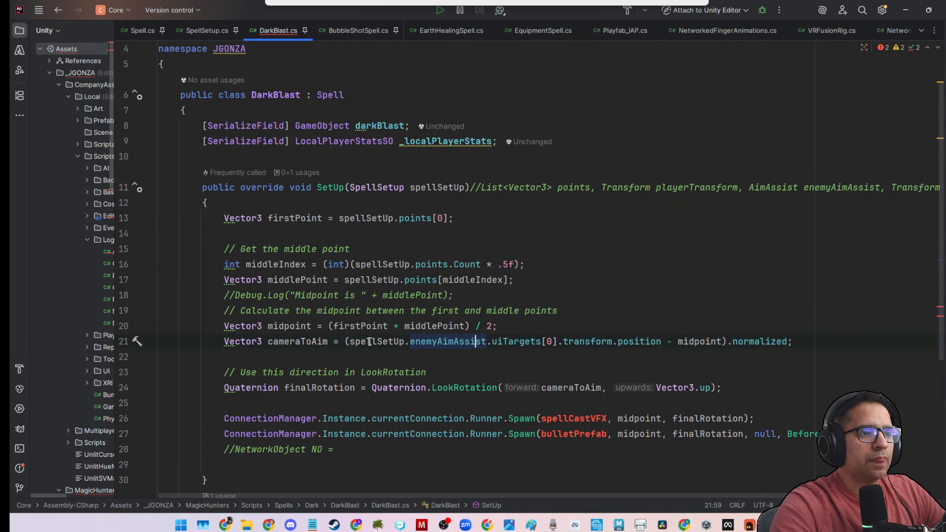
left_click(351, 341)
left_click_drag(350, 342, 406, 341)
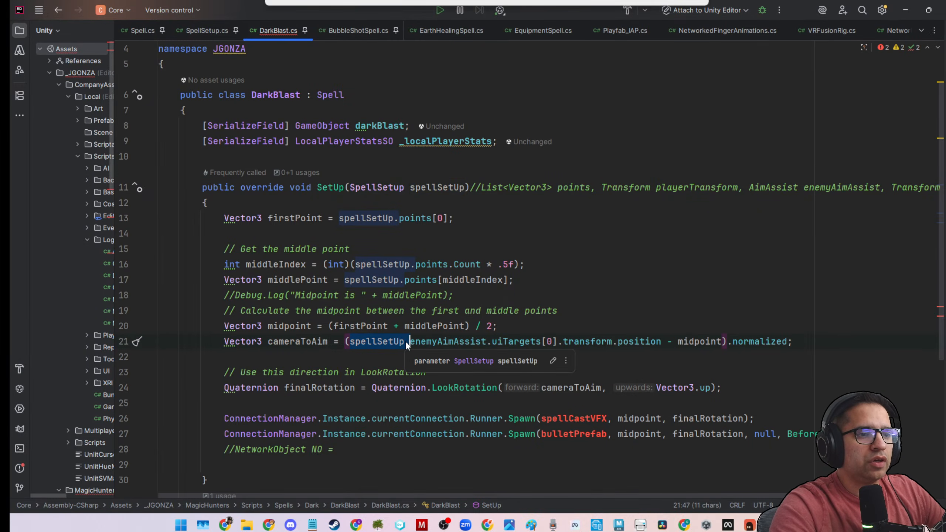
scroll(405, 342, "down", 5)
left_click(158, 274)
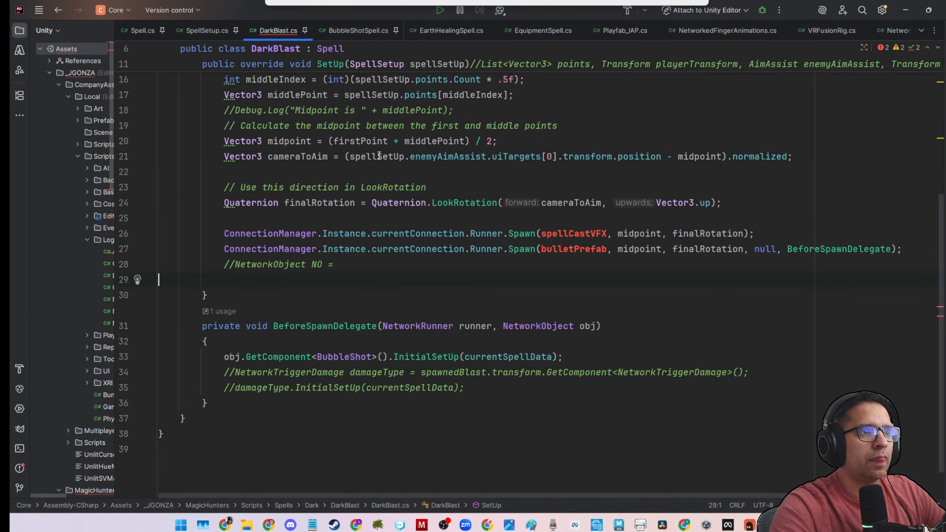
double_click(378, 156)
mouse_move(545, 250)
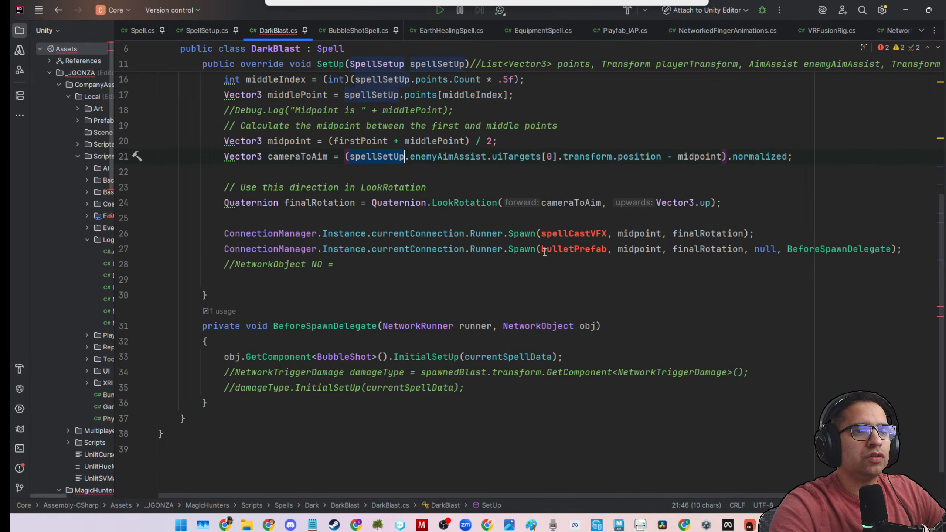
scroll(244, 272, "up", 4)
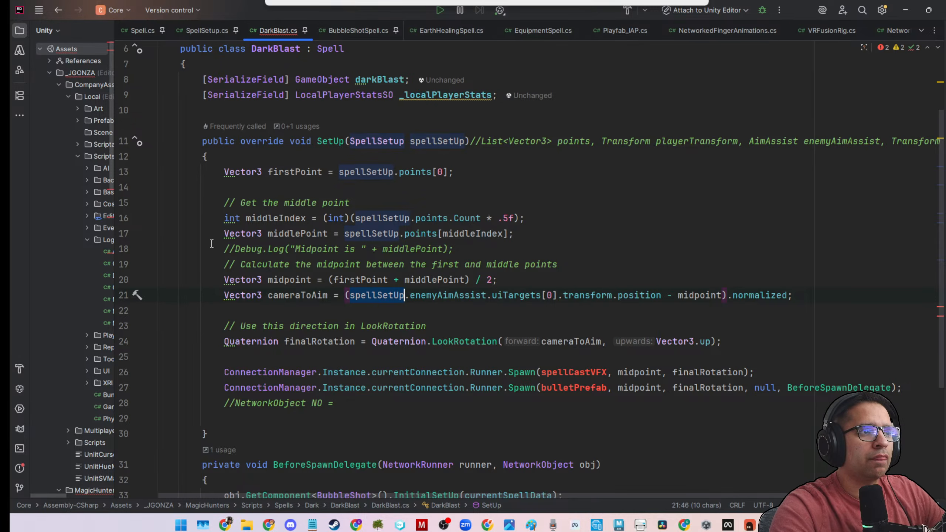
Try deleting the midpoint calculations, and undo all edits back to DarkBlast's healing-based SetUp method.
left_click_drag(219, 203, 158, 310)
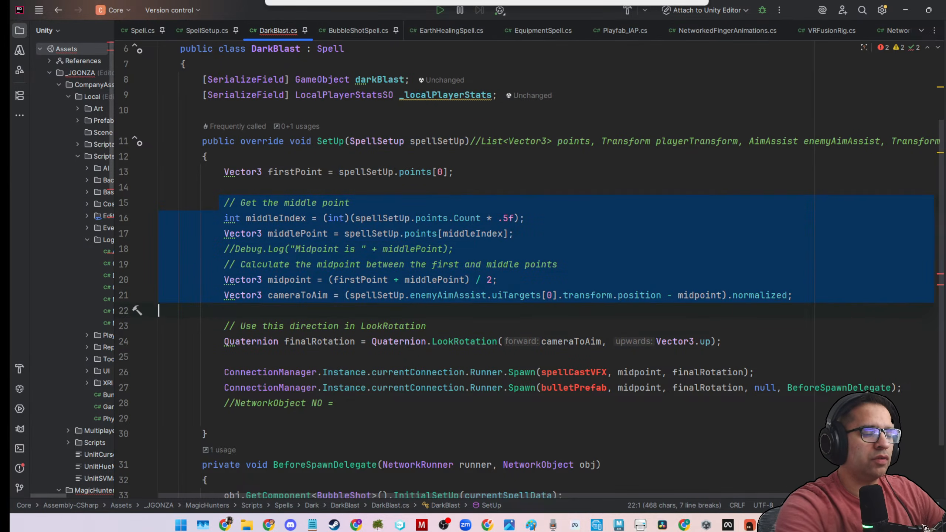
key("BackSpace")
key("ctrl+z")
key("ctrl+z")
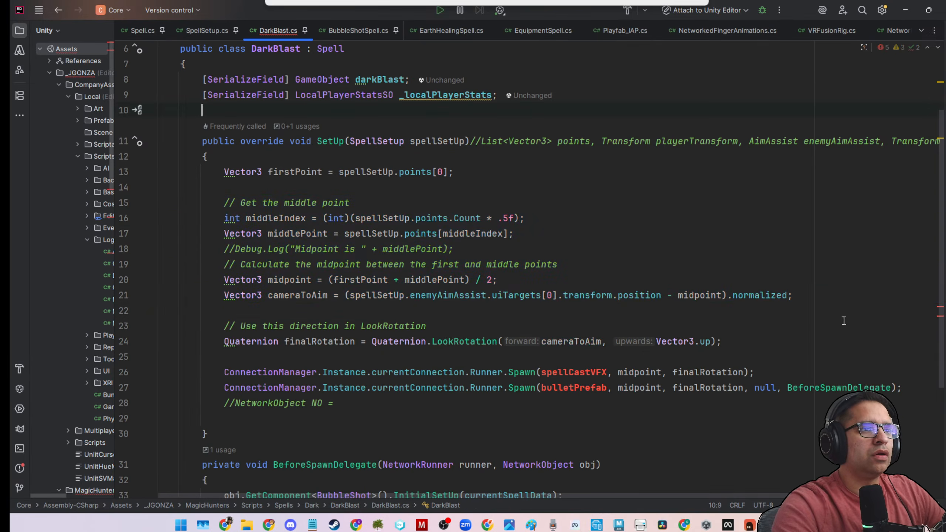
key("ctrl+z")
key("ctrl+z")
key("ctrl+z")
key("ctrl+z")
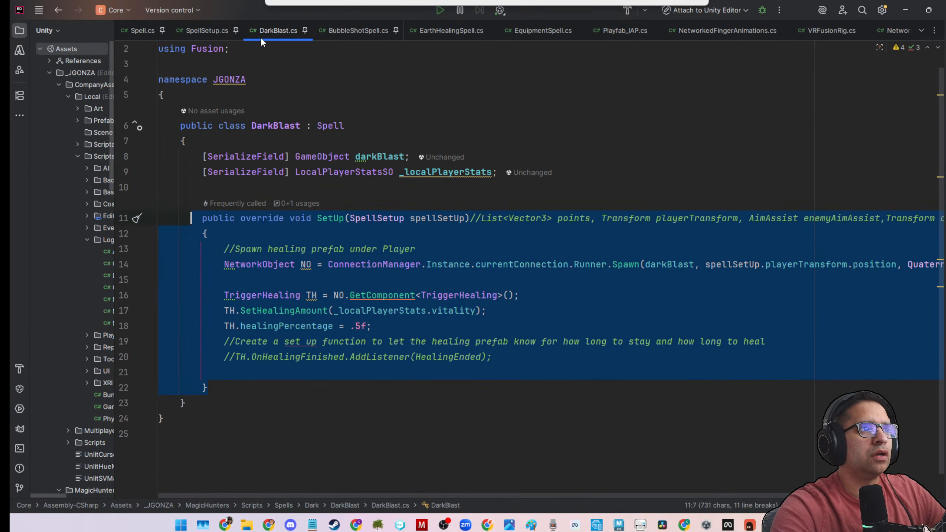
Replace the TriggerHealing lines in DarkBlast's SetUp with the two Spawn calls and the BeforeSpawnDelegate method copied from BubbleShotSpell.
left_click(356, 30)
scroll(447, 260, "down", 5)
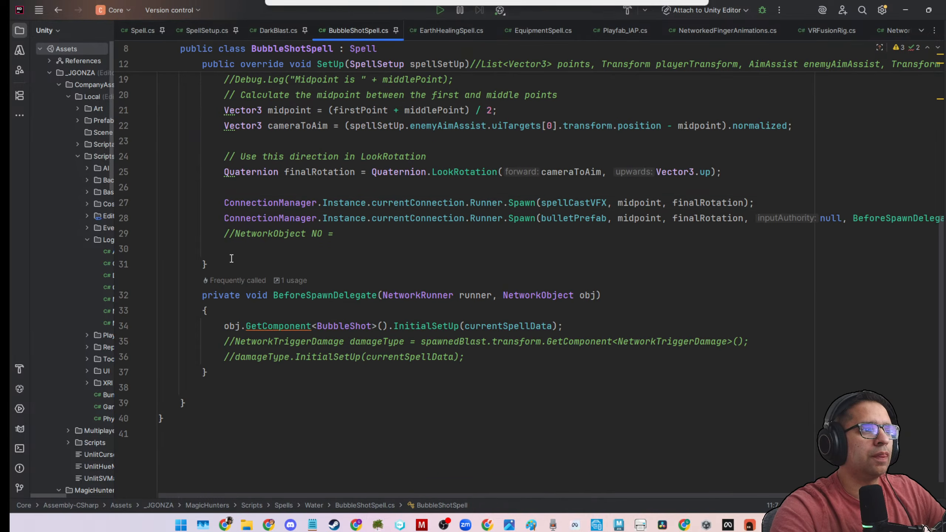
left_click_drag(214, 202, 207, 373)
key("ctrl+c")
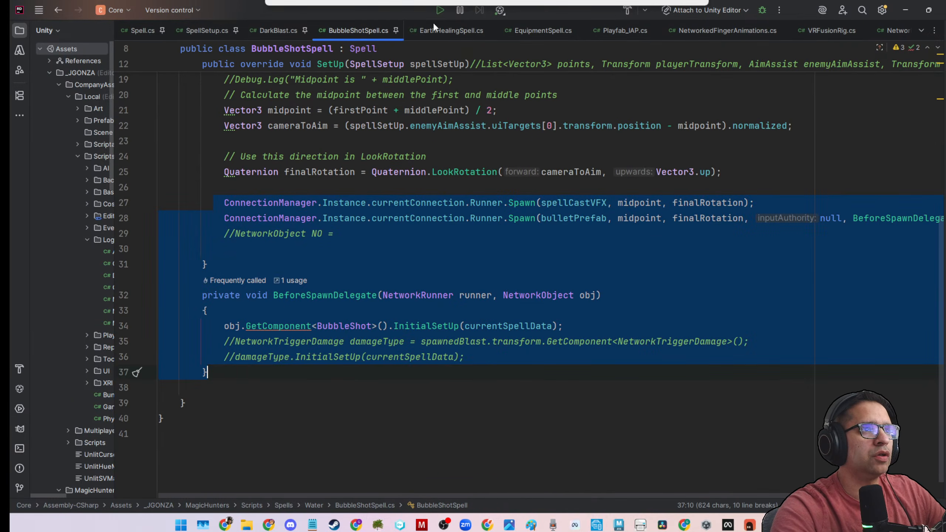
left_click(450, 30)
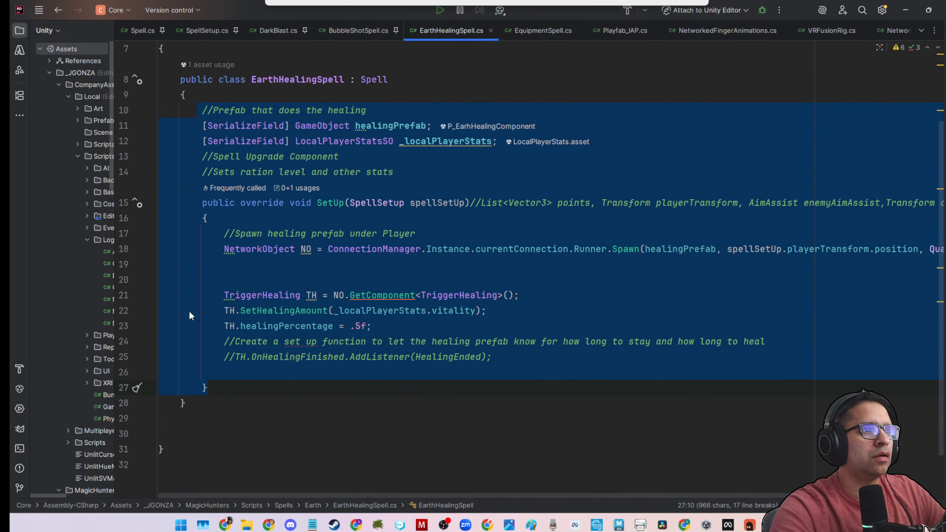
left_click(272, 38)
left_click(207, 342)
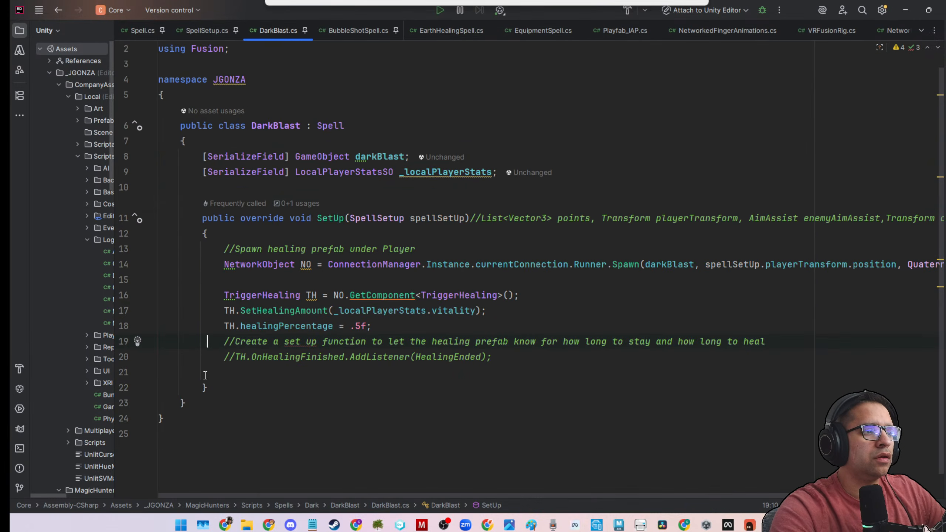
left_click_drag(221, 296, 207, 387)
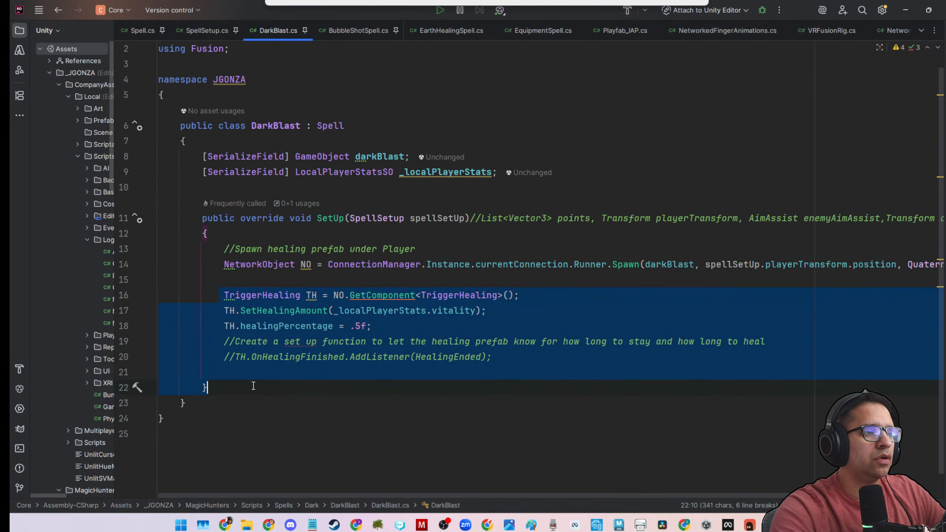
key("ctrl+v")
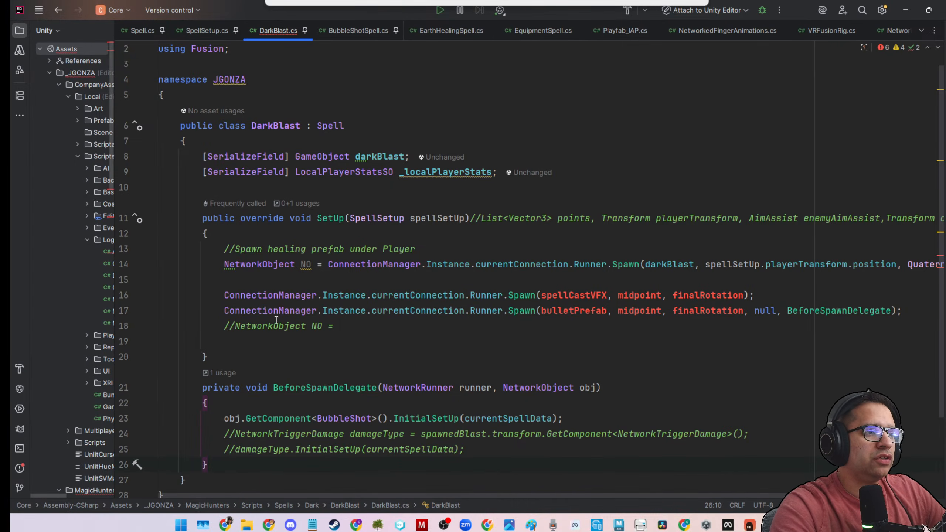
Delete the commented NetworkObject NO line and the spellCastVFX Spawn call from DarkBlast's SetUp.
left_click_drag(334, 330, 127, 328)
key("BackSpace")
key("BackSpace")
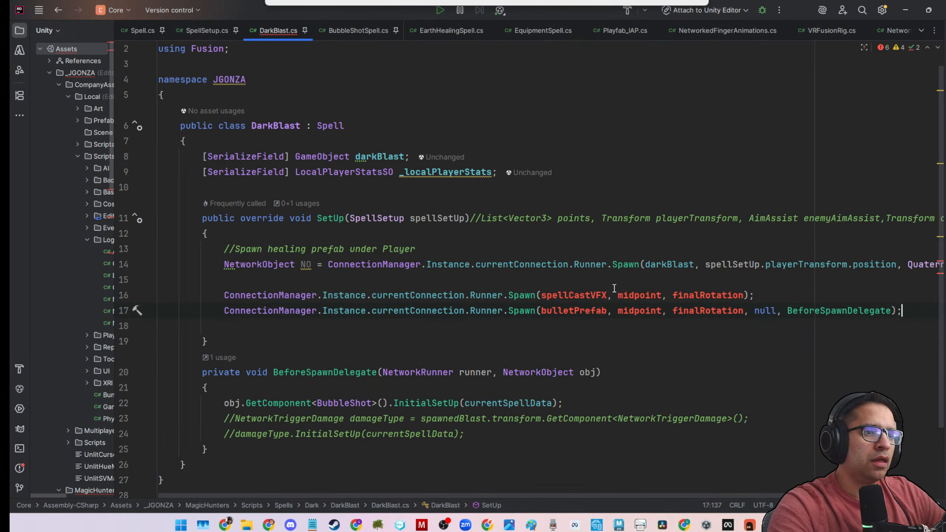
left_click_drag(780, 295, 450, 280)
key("BackSpace")
key("BackSpace")
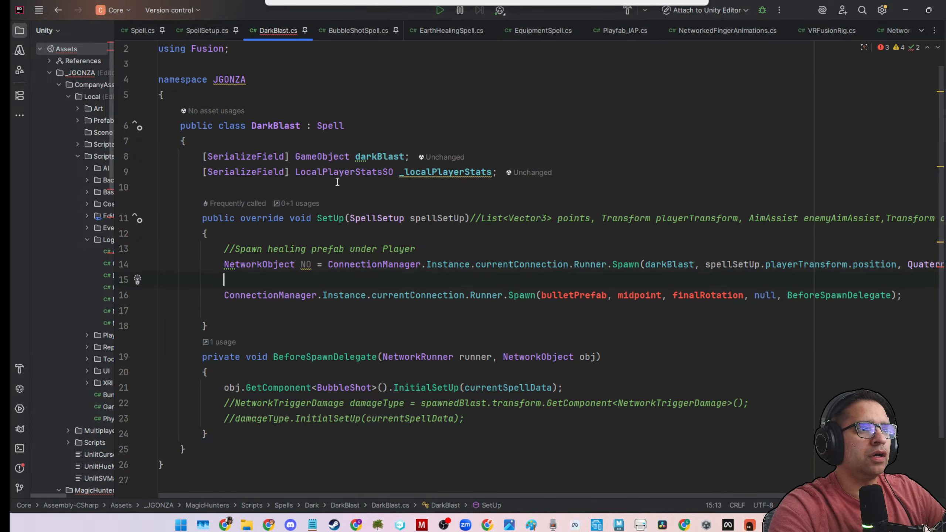
In the pasted Spawn call, replace bulletPrefab with darkBlast and midpoint with spellSetUp.playerTransform.position.
double_click(366, 156)
key("ctrl+c")
double_click(564, 295)
key("ctrl+v")
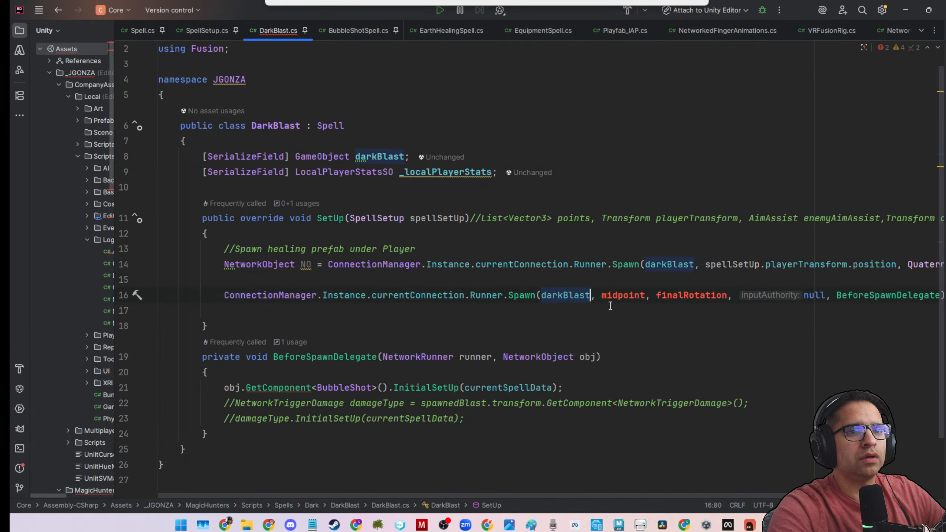
left_click(737, 264)
left_click_drag(705, 265, 897, 264)
key("ctrl+c")
left_click(706, 296)
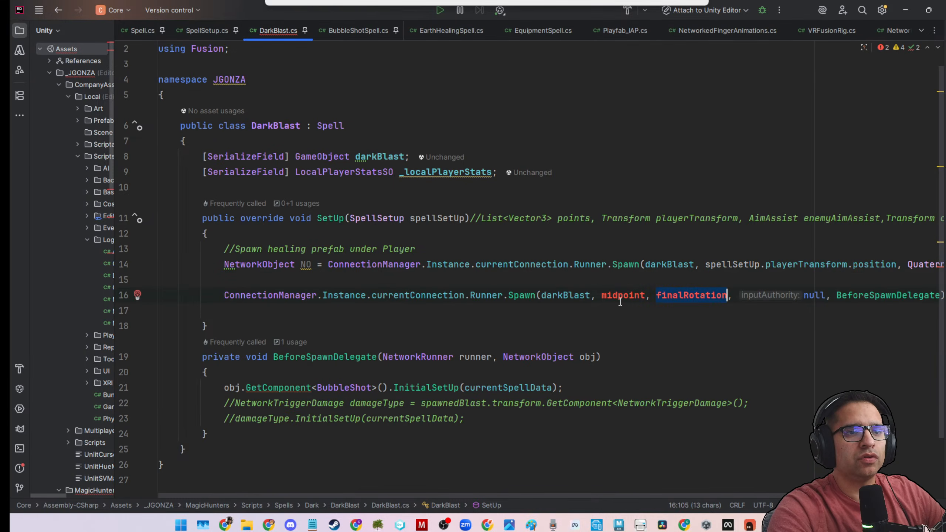
double_click(622, 296)
key("ctrl+v")
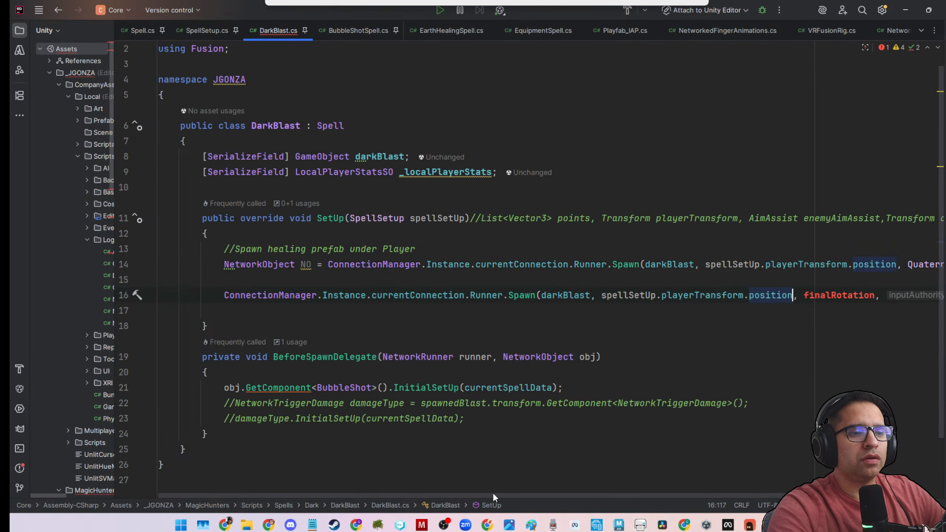
Replace finalRotation with Quaternion.identity in the pasted Spawn call and break the line before the remaining arguments.
left_click_drag(493, 495, 669, 440)
left_click_drag(726, 265, 832, 264)
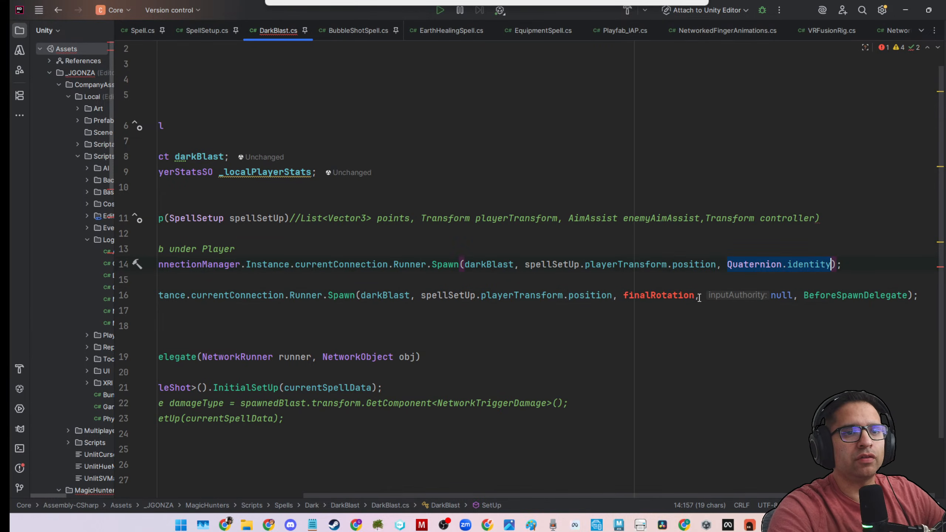
left_click_drag(694, 295, 624, 296)
key("ctrl+v")
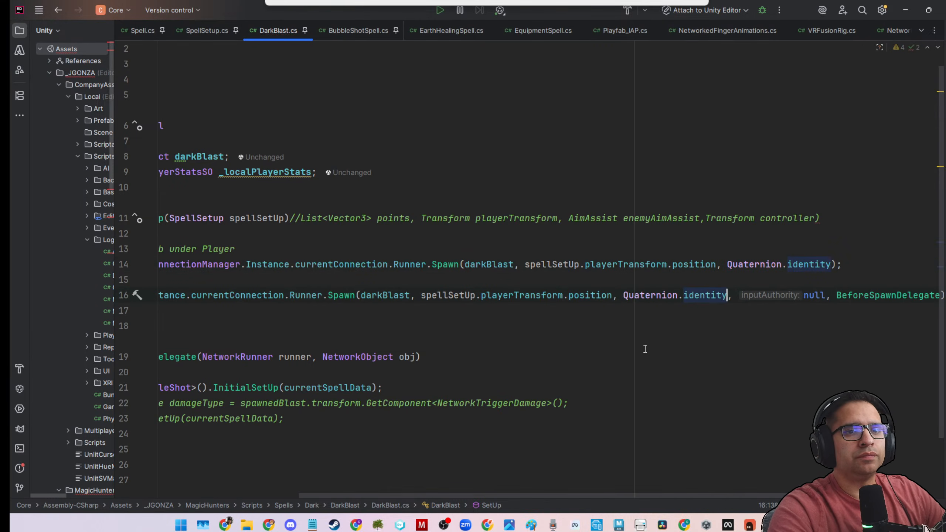
key("Return")
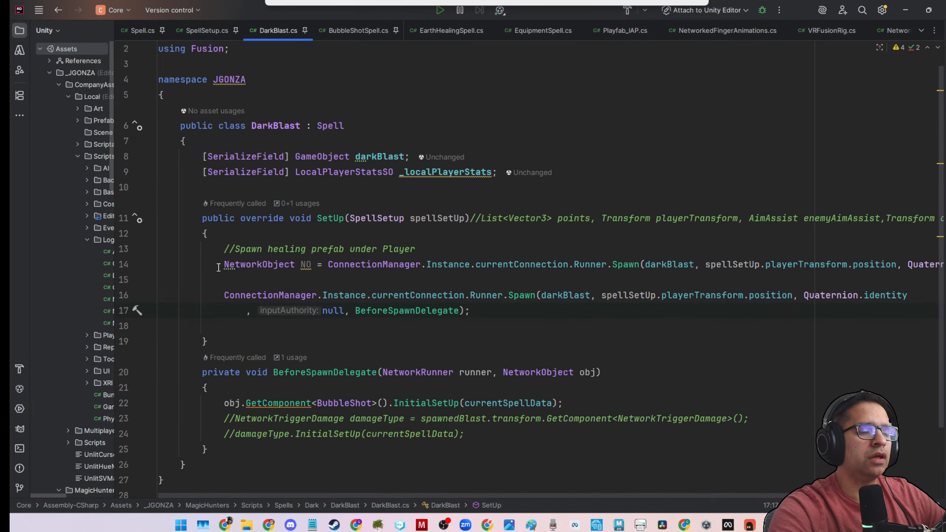
Remove the old NetworkObject NO Spawn statement, the healing prefab comment and the blank lines above the remaining Spawn call in SetUp.
left_click_drag(218, 268, 927, 273)
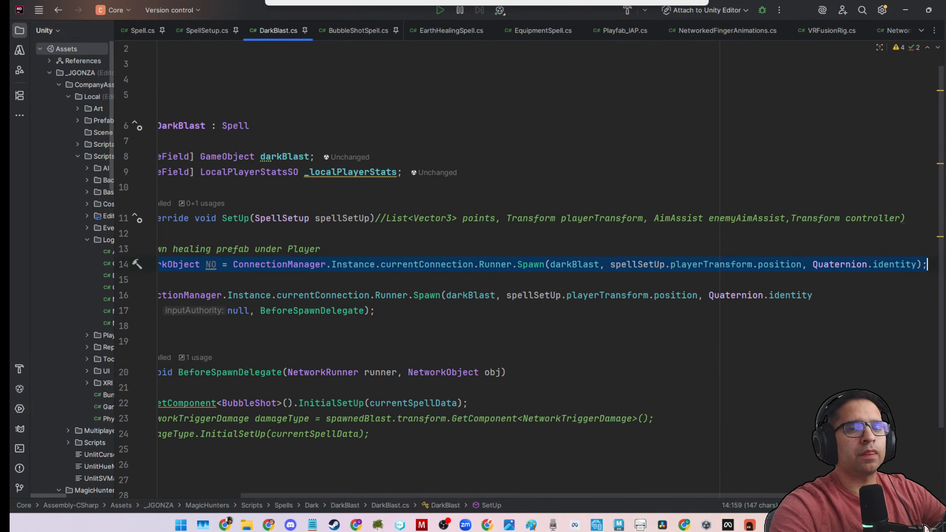
key("ctrl+x")
left_click_drag(208, 280, 145, 262)
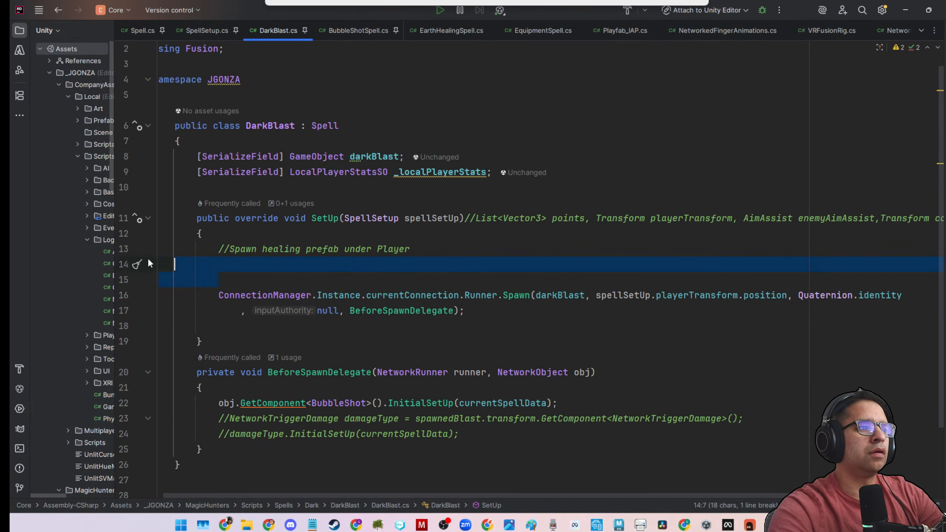
key("BackSpace")
left_click_drag(222, 265, 126, 255)
key("BackSpace")
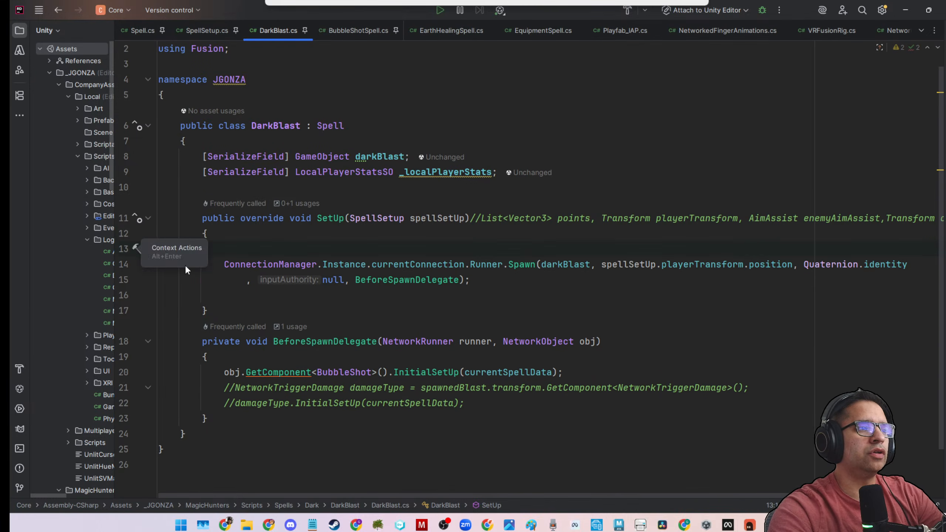
key("BackSpace")
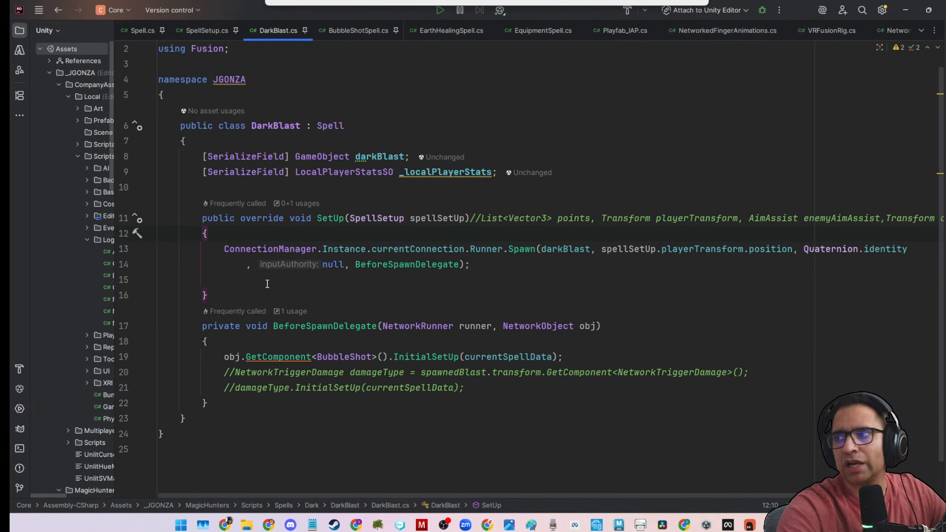
mouse_move(270, 265)
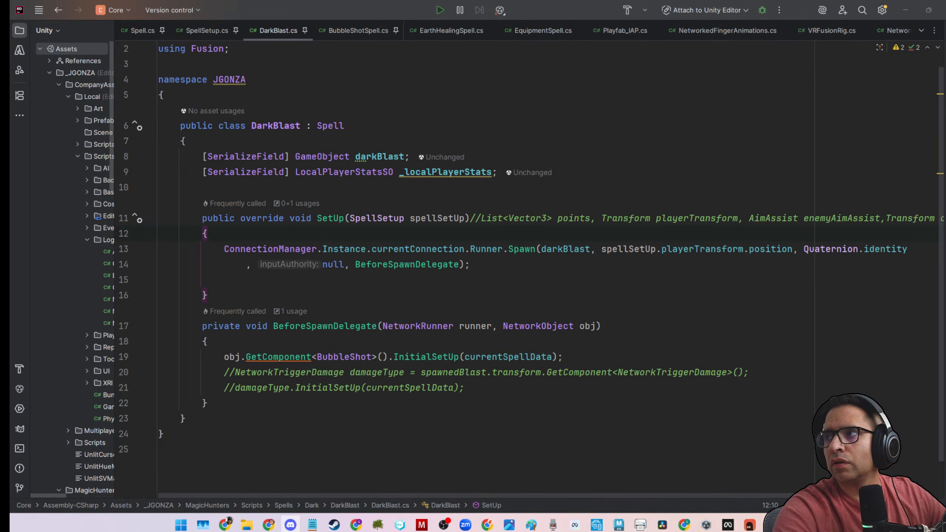
key("alt+Tab")
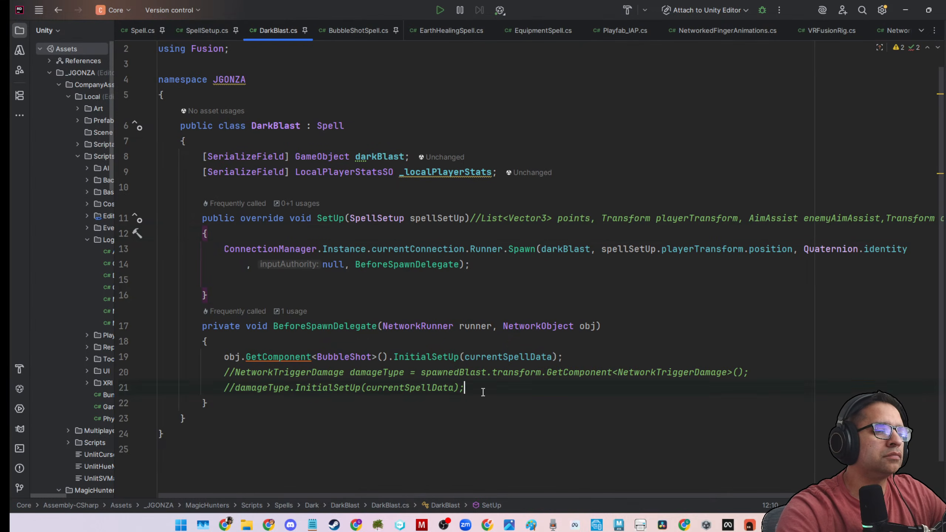
Delete the two commented damageType lines and the leftover blank line from BeforeSpawnDelegate, and select the BubbleShot type in the GetComponent call.
left_click_drag(482, 388, 106, 378)
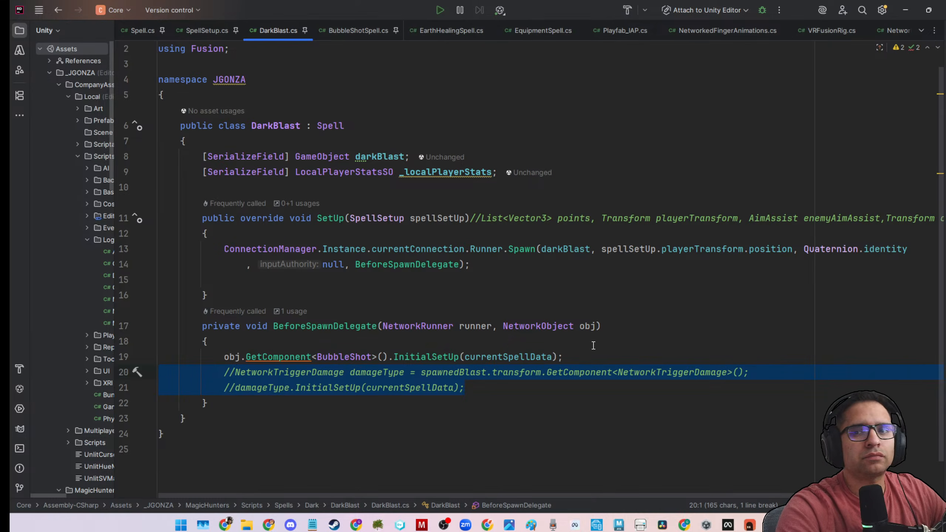
left_click_drag(470, 386, 150, 372)
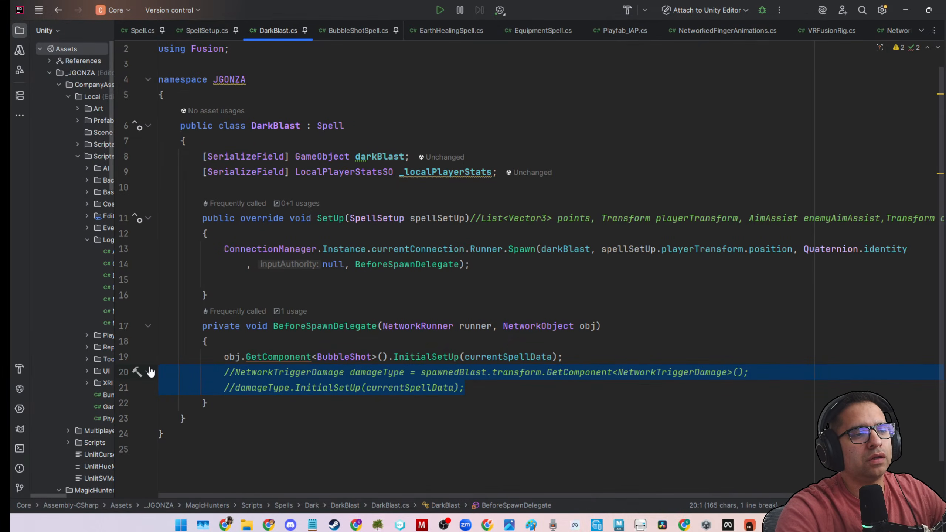
key("BackSpace")
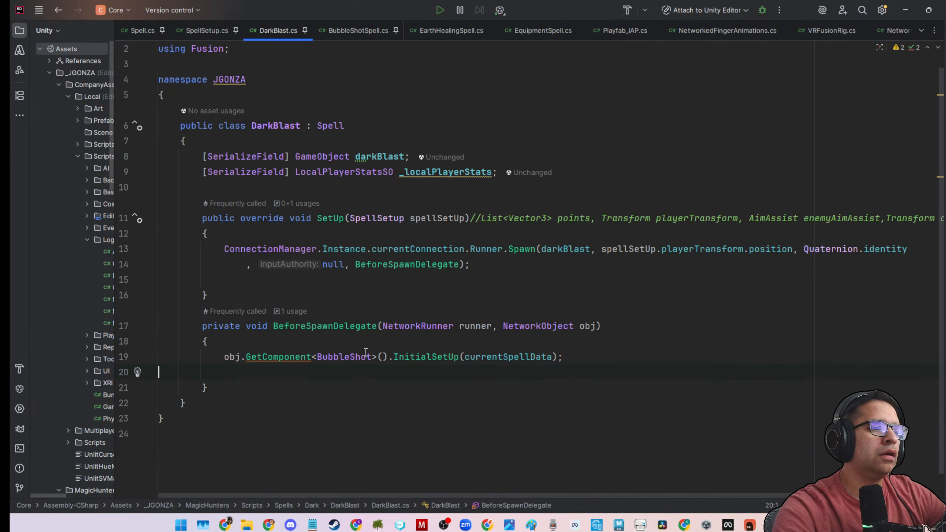
key("BackSpace")
double_click(357, 352)
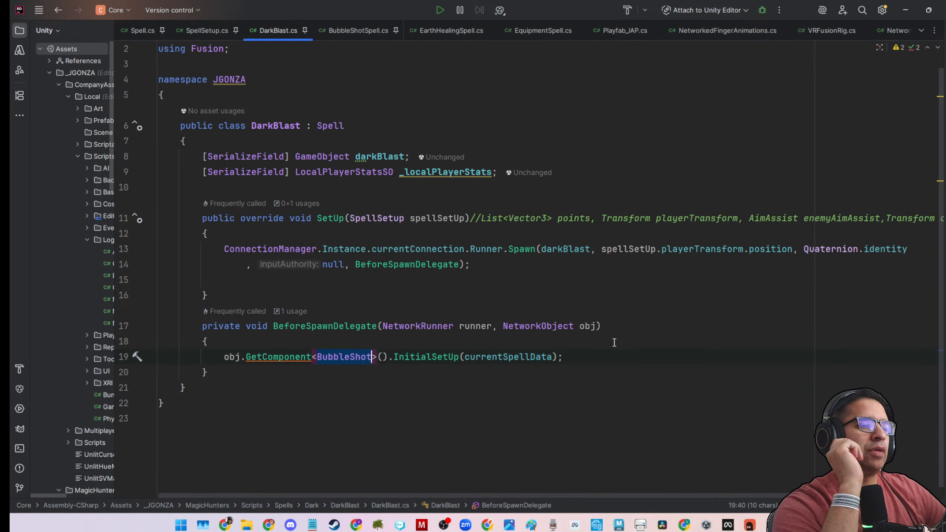
Switch to Unity and open the DarkBlast folder inside Scripts/Spells/Dark.
left_click_drag(606, 4, 0, 335)
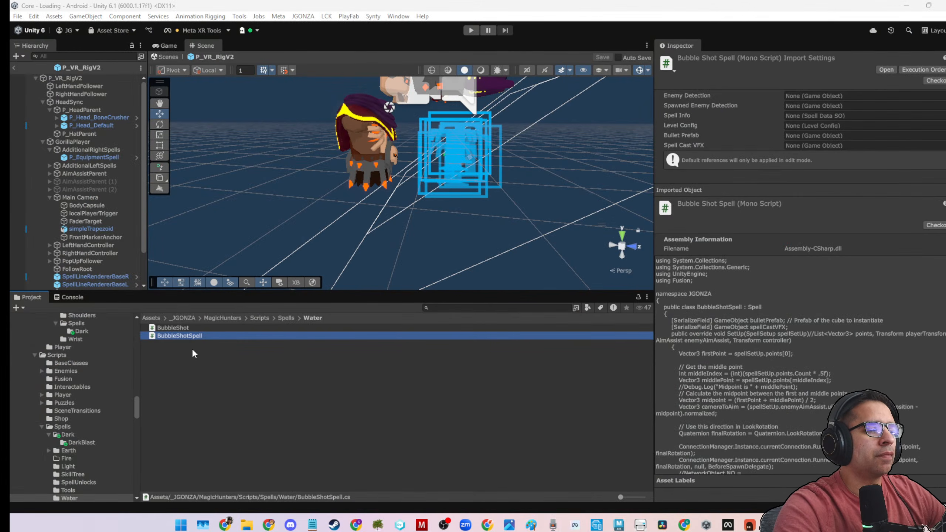
left_click(287, 318)
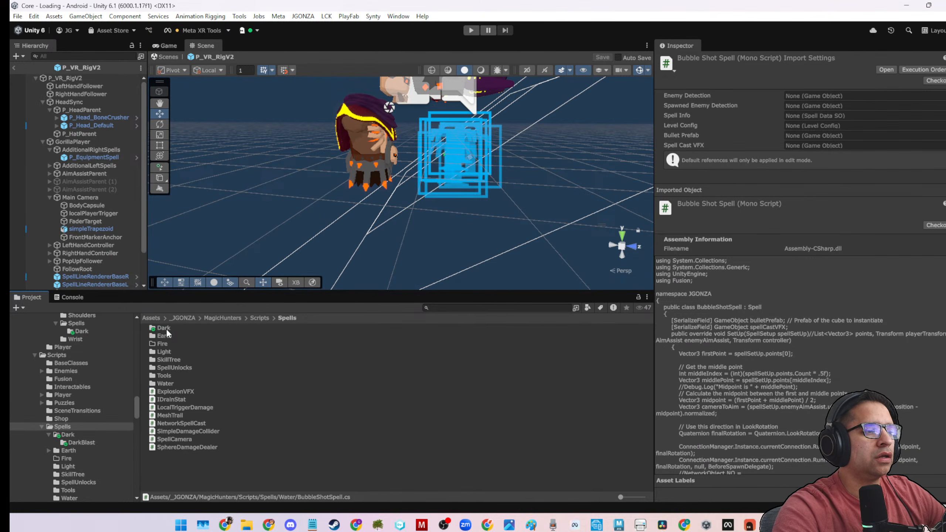
double_click(165, 329)
double_click(165, 328)
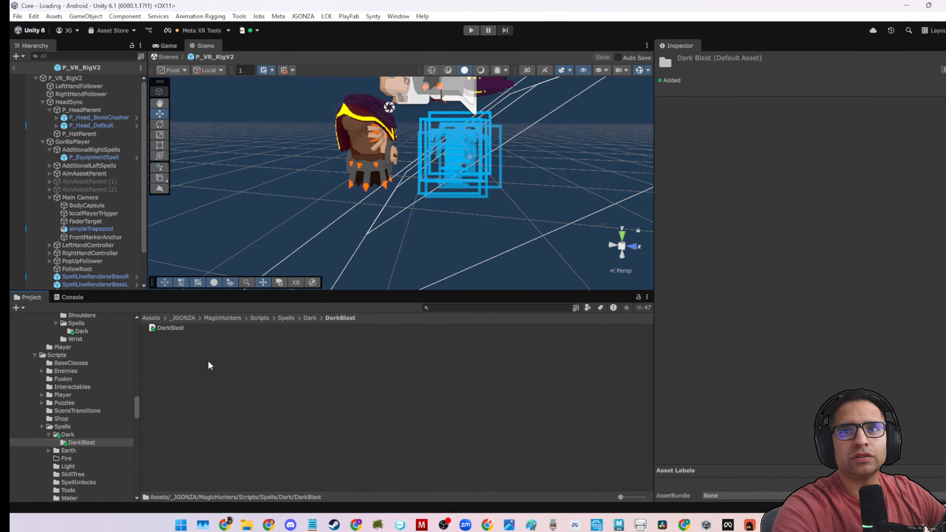
Create a MonoBehaviour script named DarkBlastDamage in the DarkBlast folder.
right_click(209, 362)
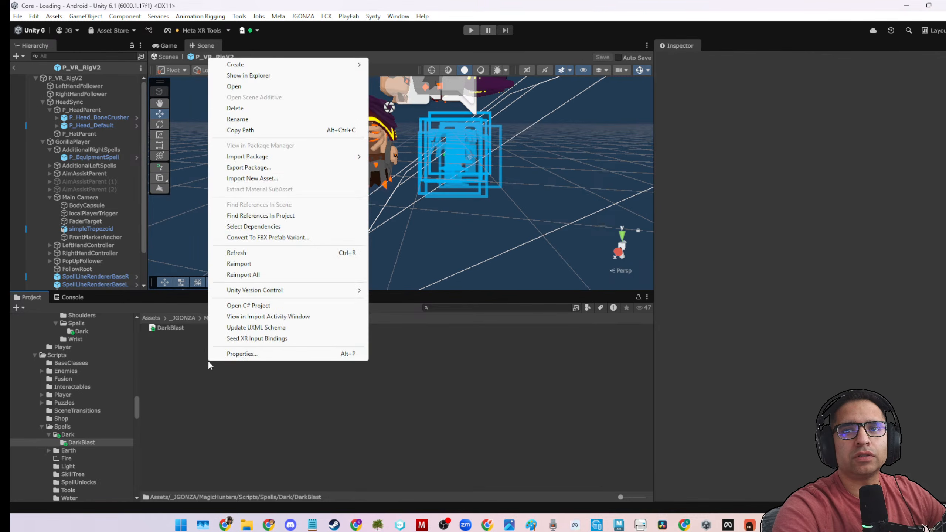
mouse_move(248, 65)
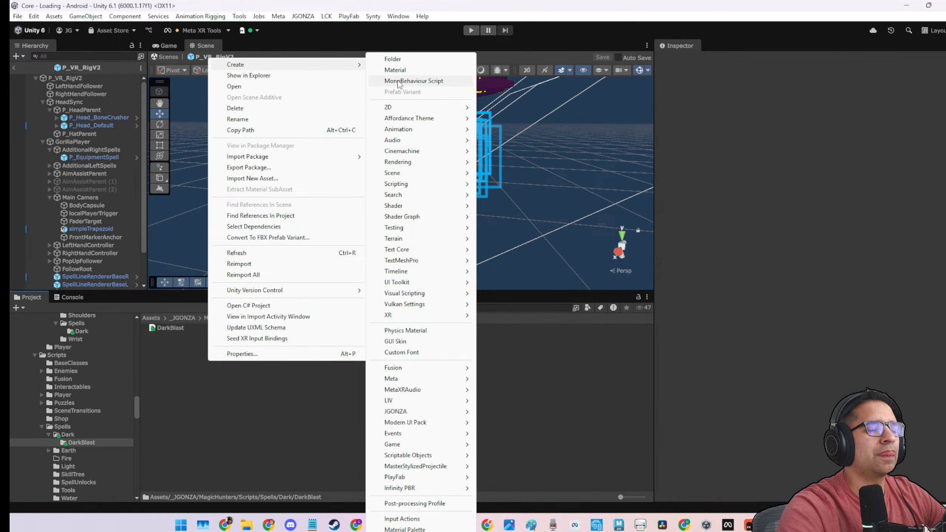
left_click(399, 81)
type("DarkBlast")
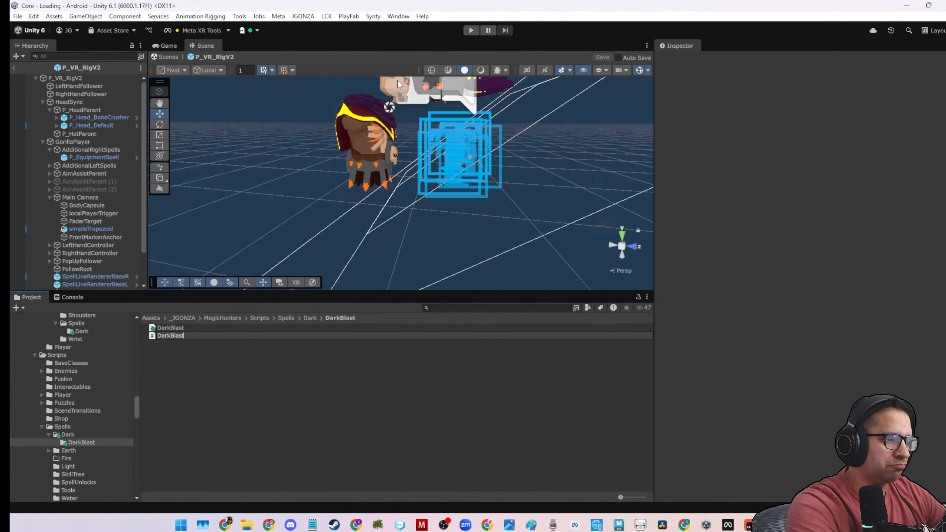
type("D")
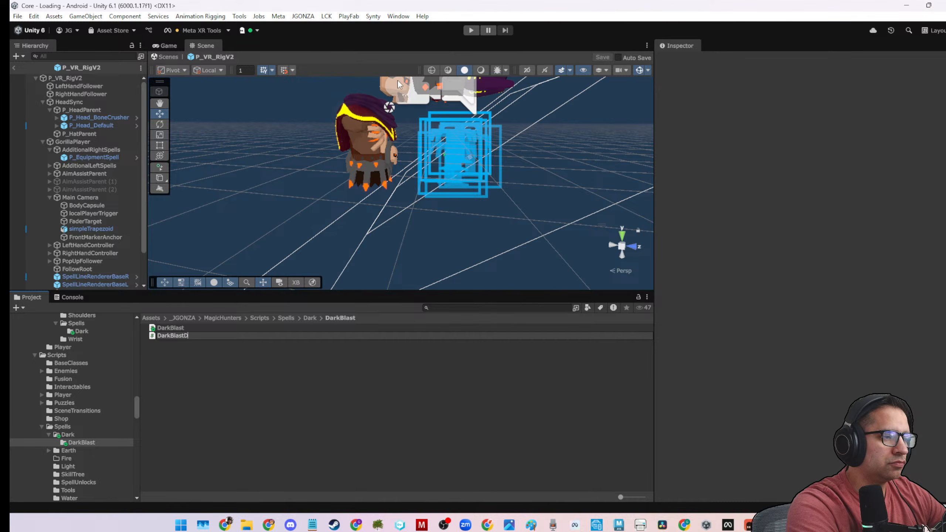
type("amage")
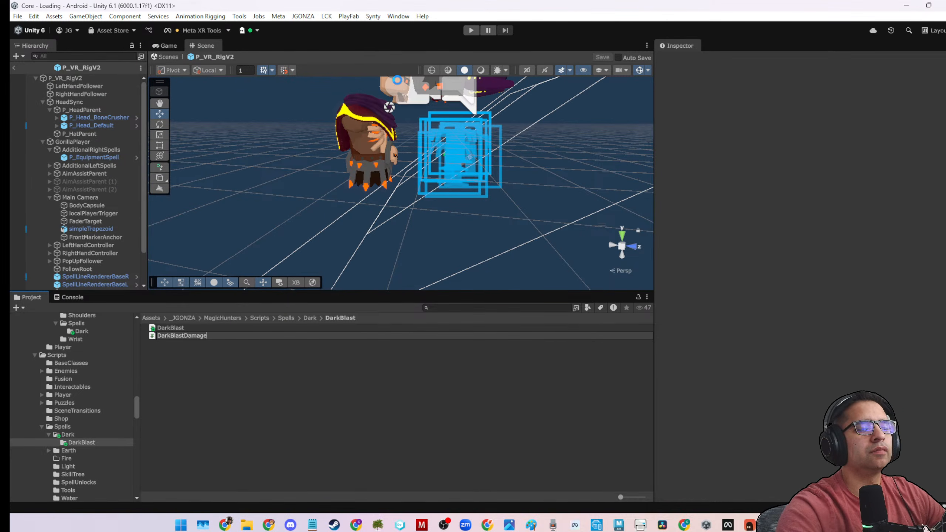
key("Return")
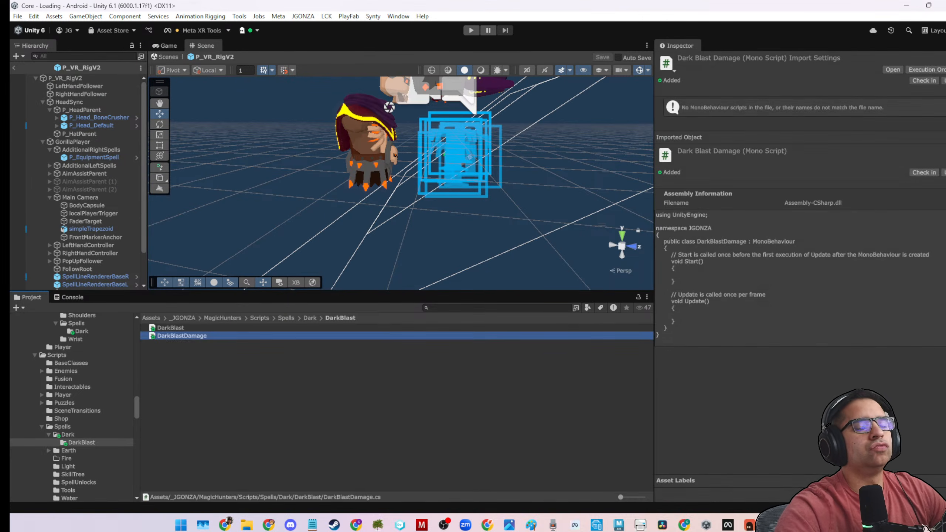
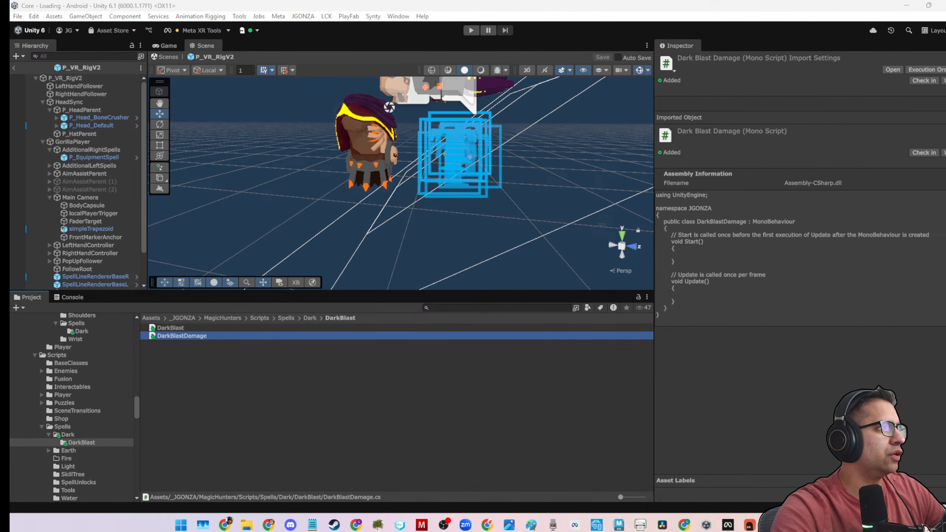
Switch to the code editor, open the BubbleShot class from BubbleShotSpell's BeforeSpawnDelegate, and pin its file.
left_click_drag(9, 181, 429, 9)
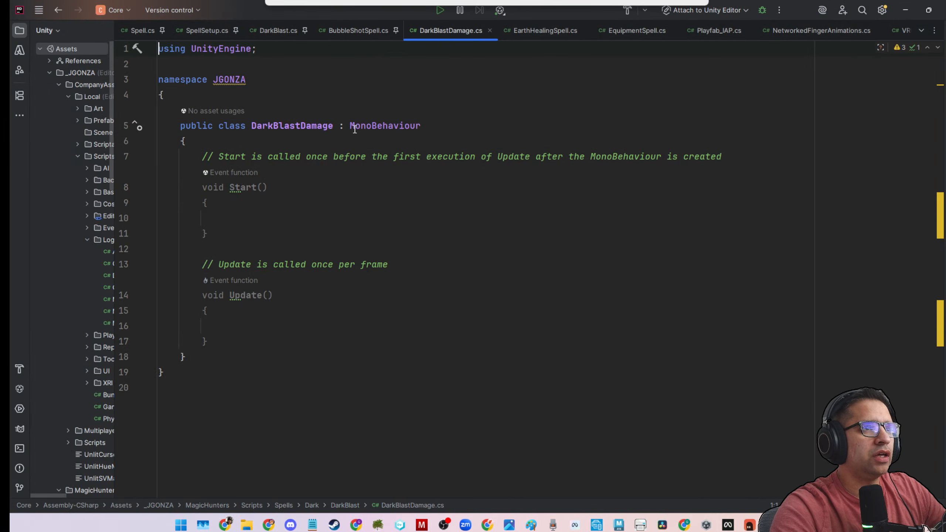
left_click(337, 32)
left_click(320, 298)
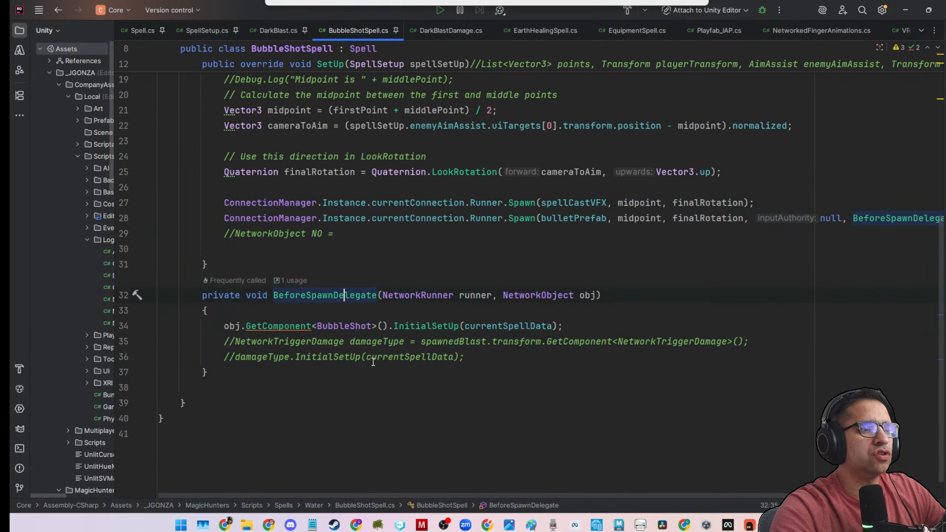
left_click(346, 326, "ctrl")
right_click(885, 31)
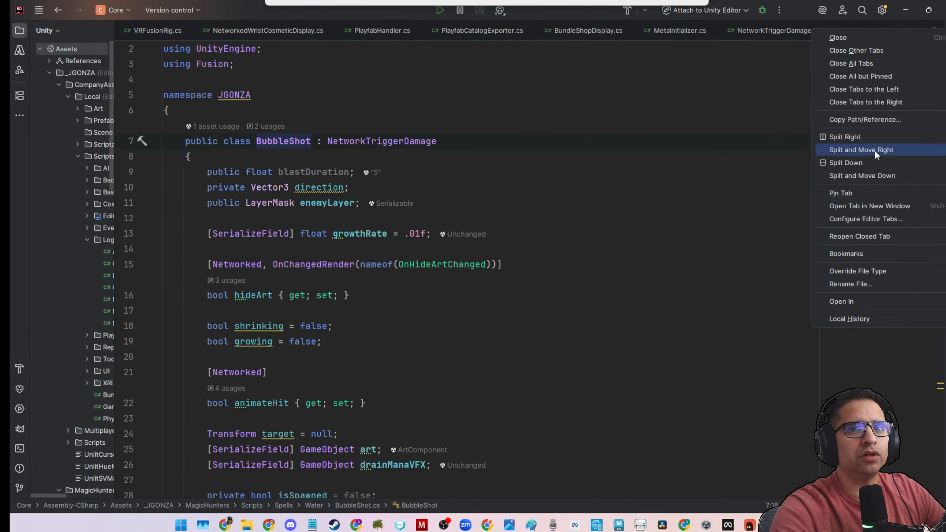
left_click(865, 193)
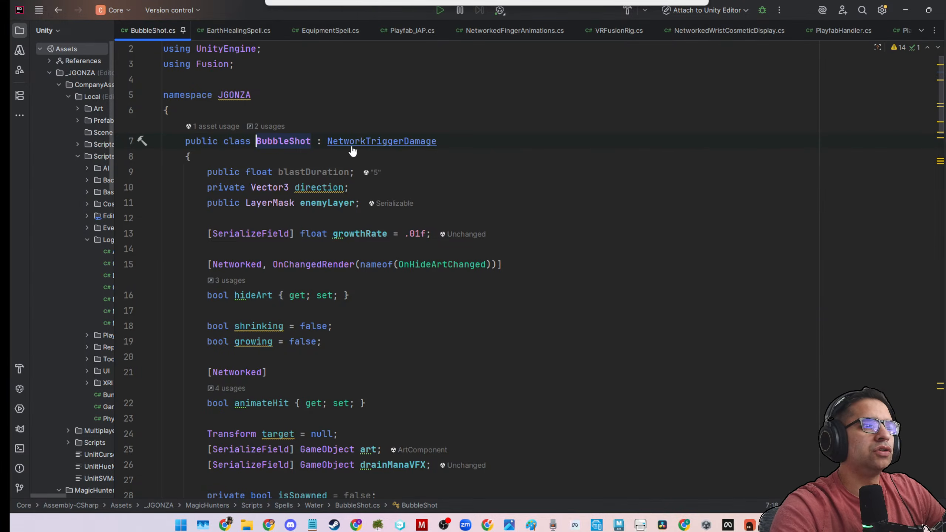
Examine BubbleShot's base class NetworkTriggerDamage, including the class it inherits from and its fields, and return to BubbleShot.
scroll(352, 145, "up", 4, "ctrl")
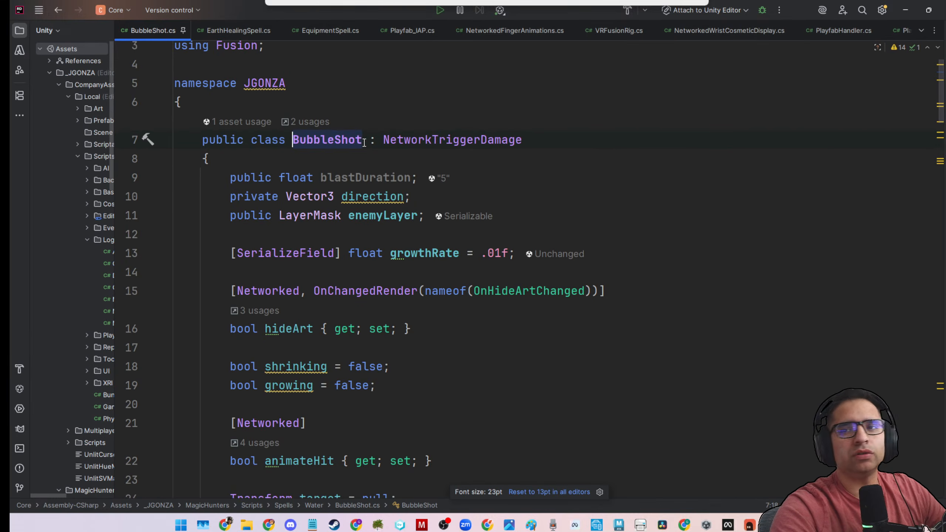
double_click(420, 140)
left_click(485, 140, "ctrl")
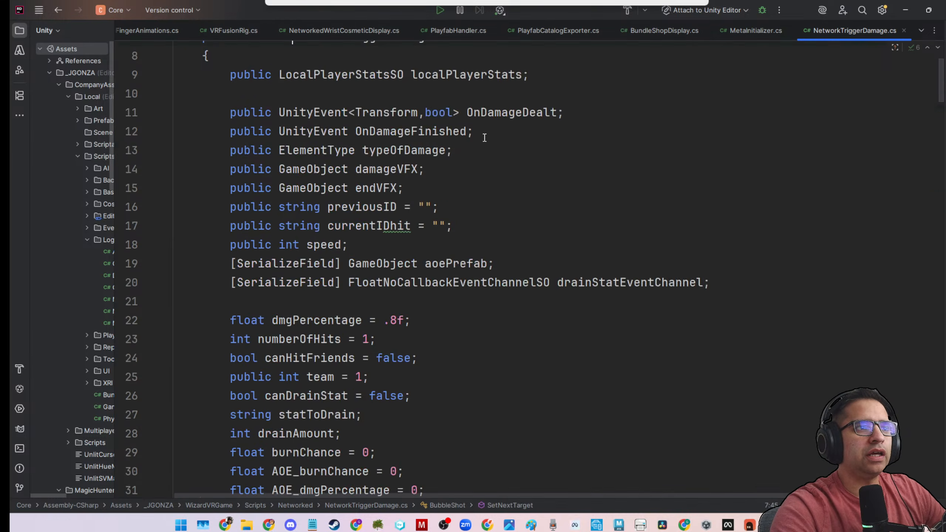
left_click_drag(455, 164, 600, 168)
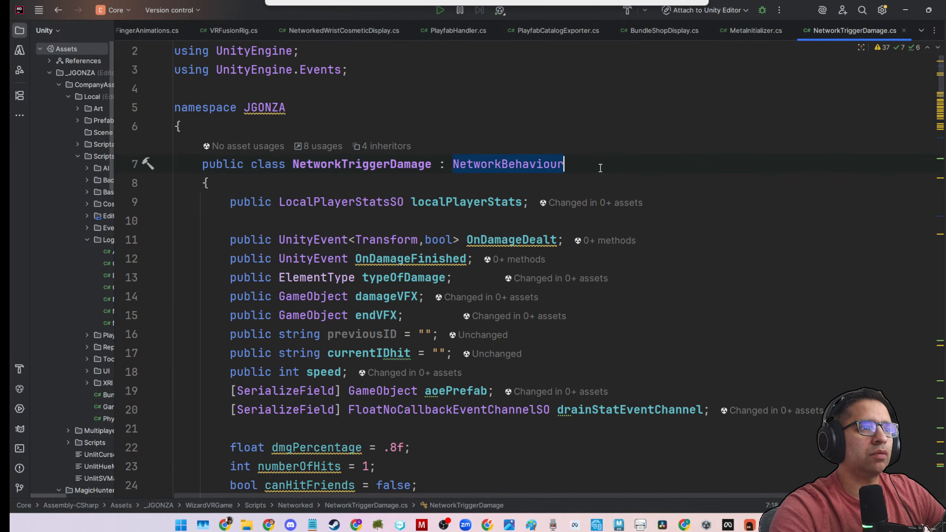
scroll(588, 169, "down", 4)
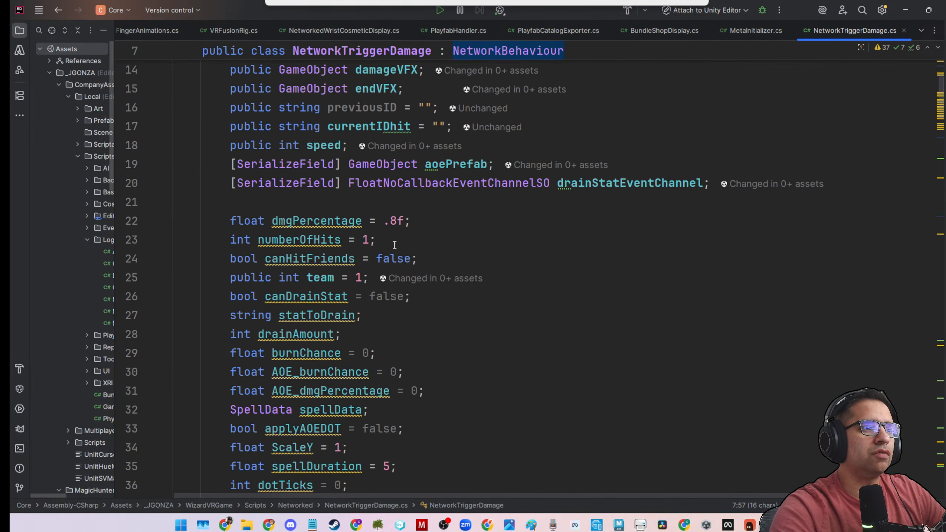
scroll(375, 260, "up", 4)
scroll(374, 260, "up", 1)
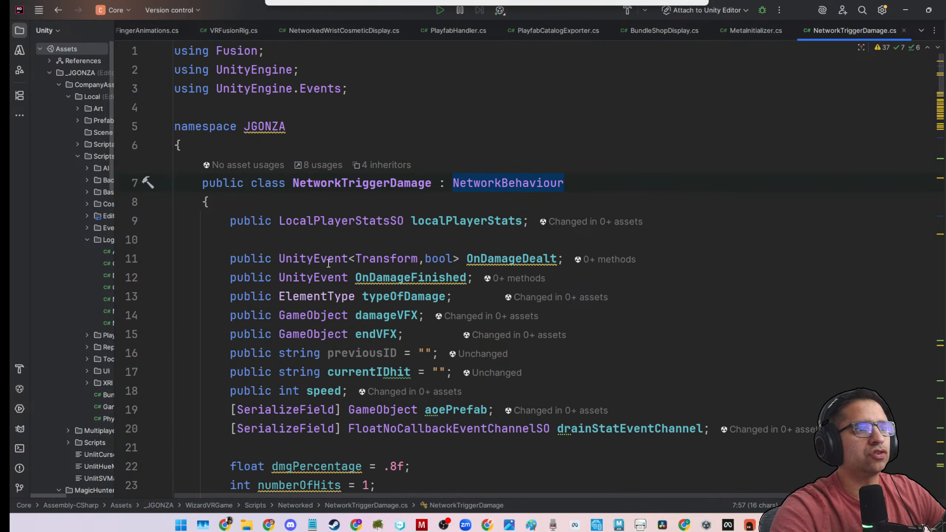
left_click(58, 12)
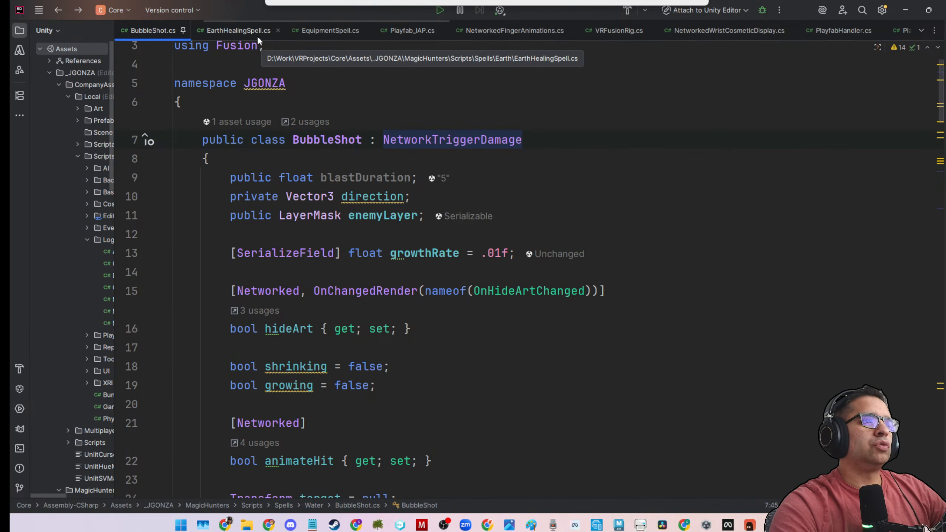
Look through the open script files for DarkBlastDamage.
scroll(750, 32, "down", 5)
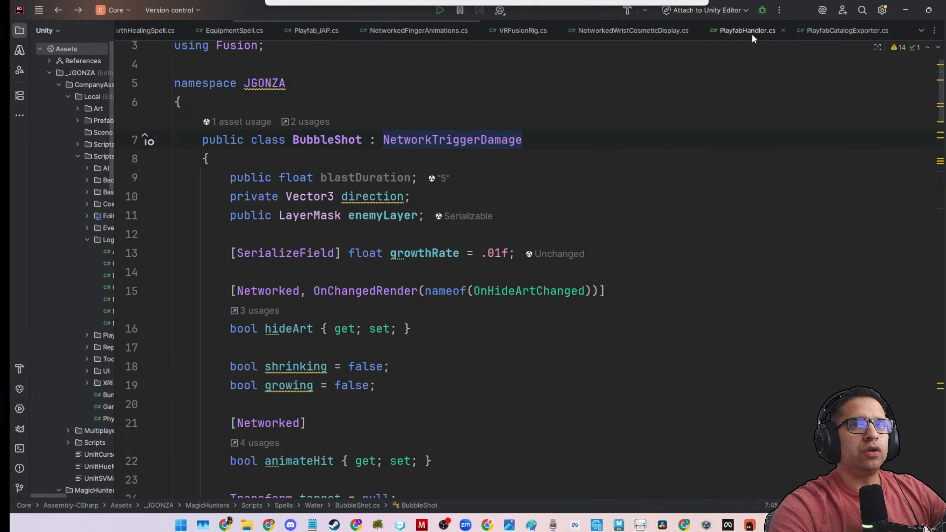
scroll(751, 34, "down", 8)
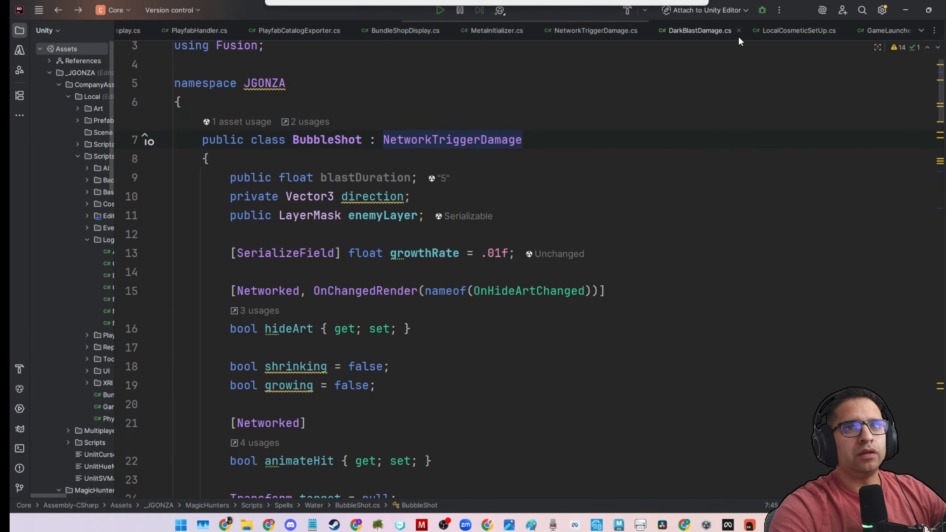
scroll(736, 33, "down", 10)
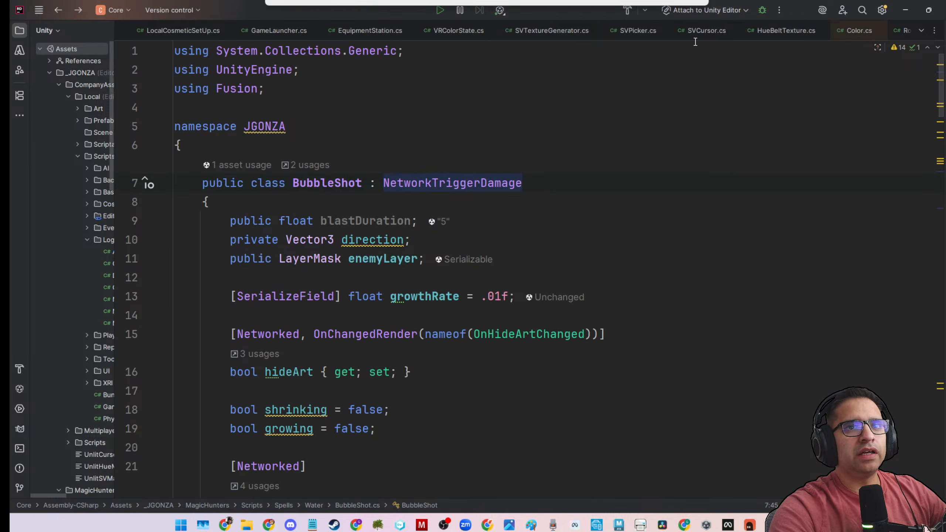
scroll(676, 29, "down", 10)
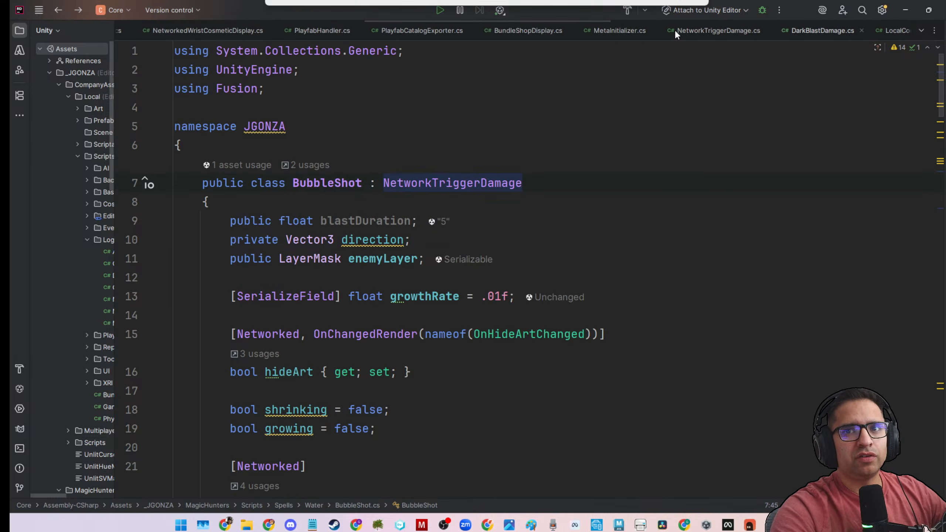
scroll(674, 30, "up", 10)
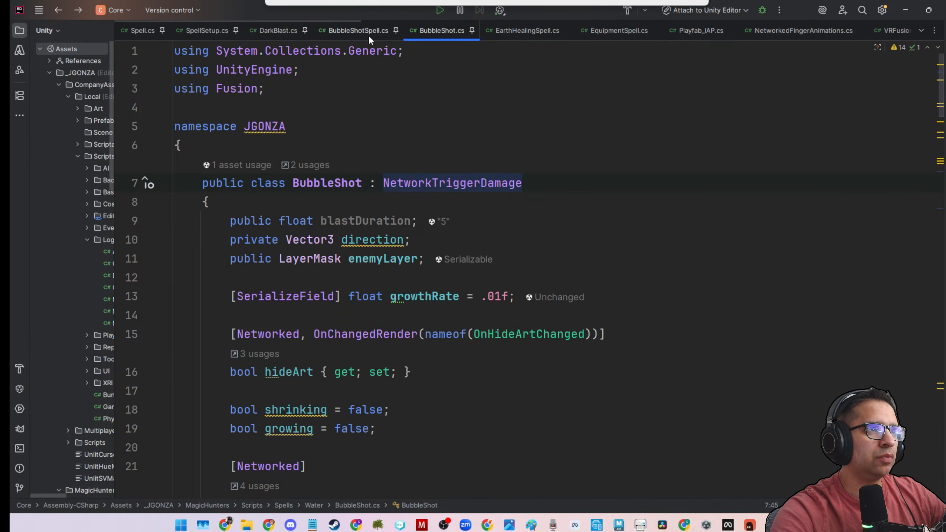
Review the SetUp and BeforeSpawnDelegate methods in DarkBlast, and look through the other open script files again.
left_click(285, 37)
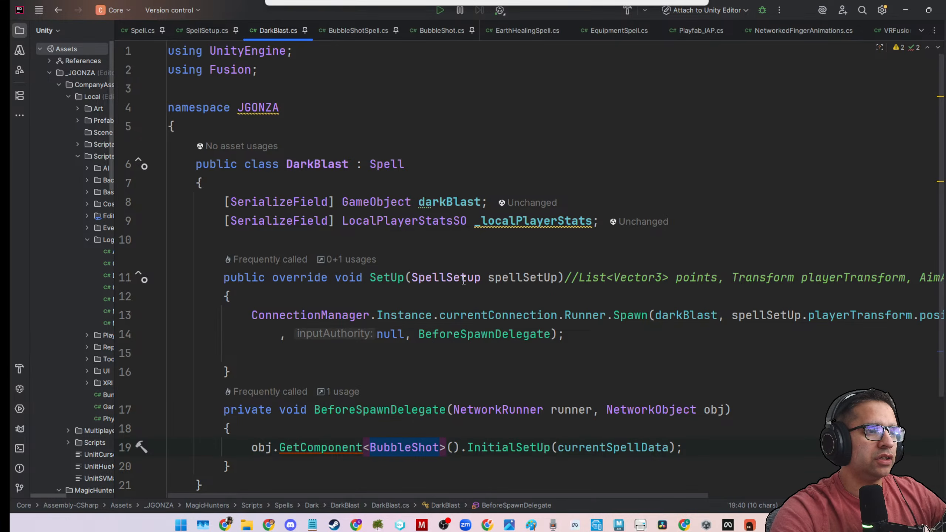
scroll(463, 279, "down", 2)
scroll(463, 279, "up", 2)
scroll(428, 392, "down", 2)
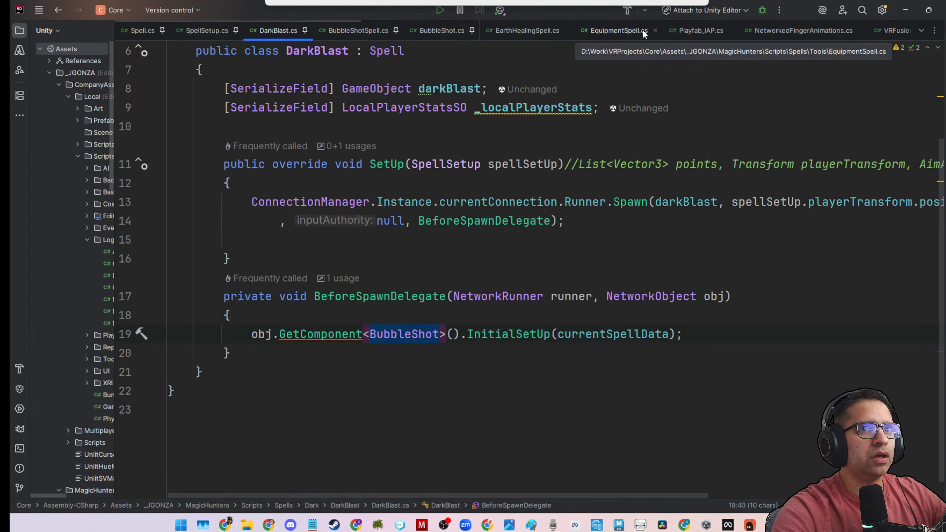
scroll(684, 30, "down", 1)
scroll(673, 35, "up", 5)
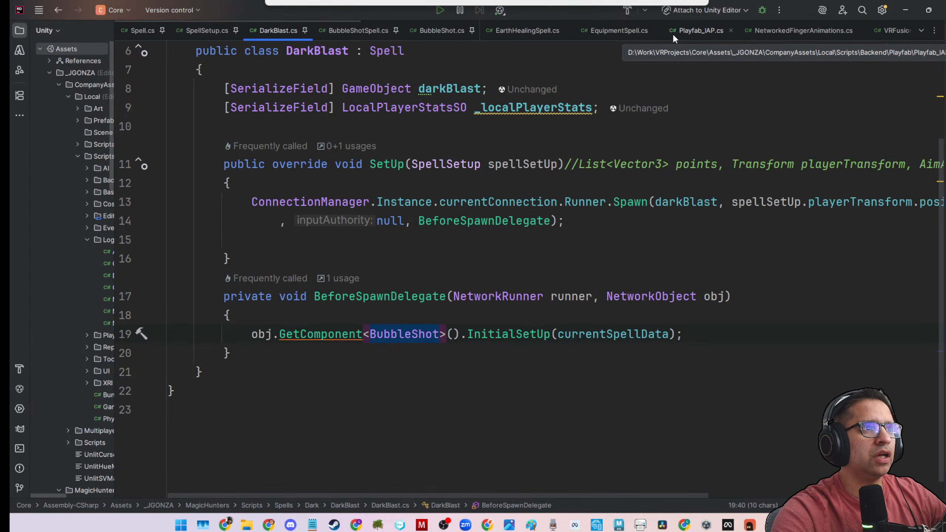
scroll(672, 36, "down", 4)
scroll(673, 38, "down", 5)
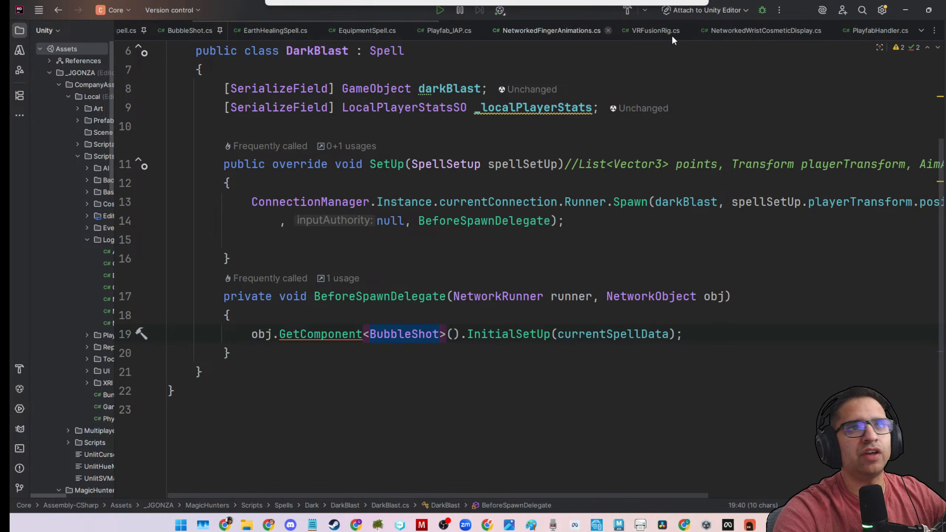
scroll(672, 37, "down", 2)
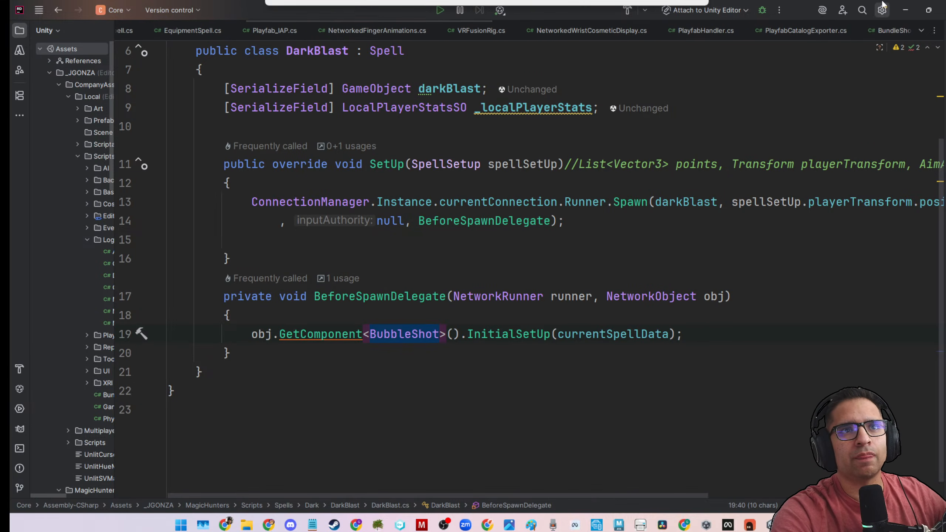
Switch to Unity, reopen the DarkBlastDamage script from the DarkBlast folder, and pin its file in the code editor.
left_click(905, 10)
double_click(231, 336)
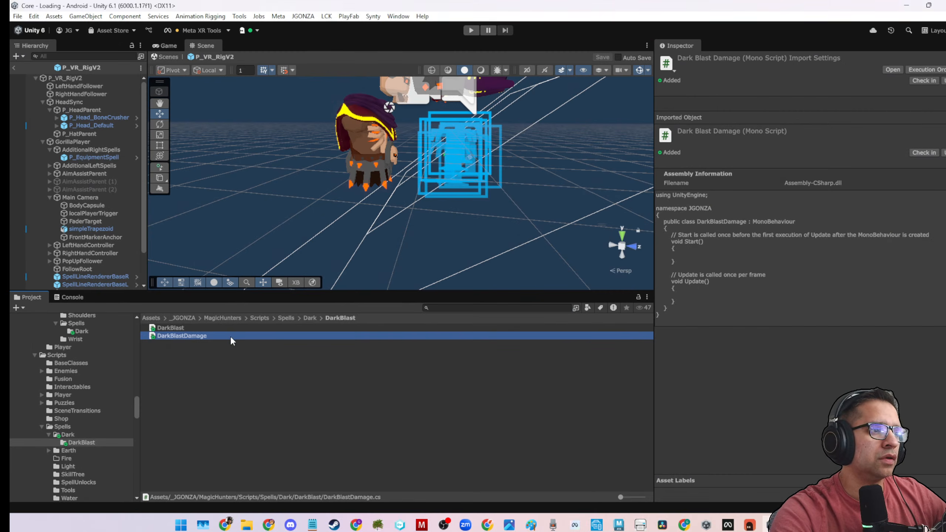
right_click(869, 37)
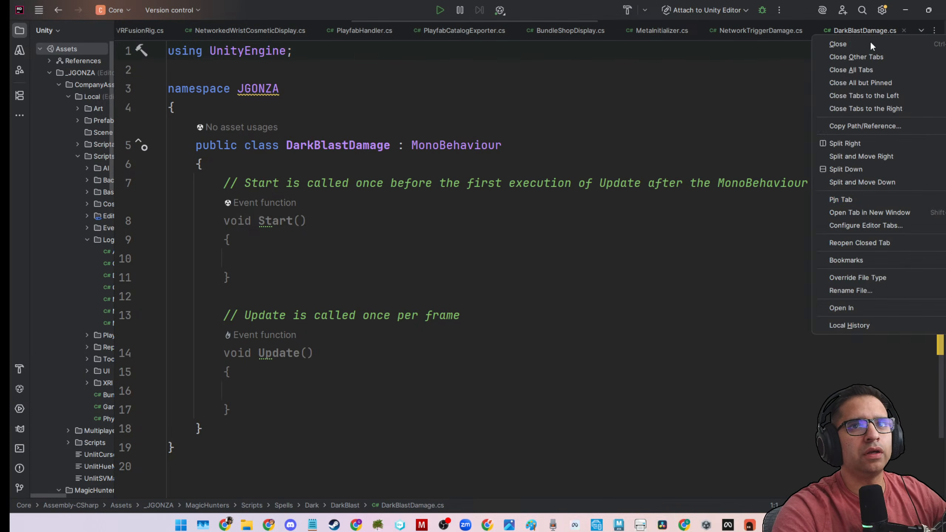
left_click(867, 202)
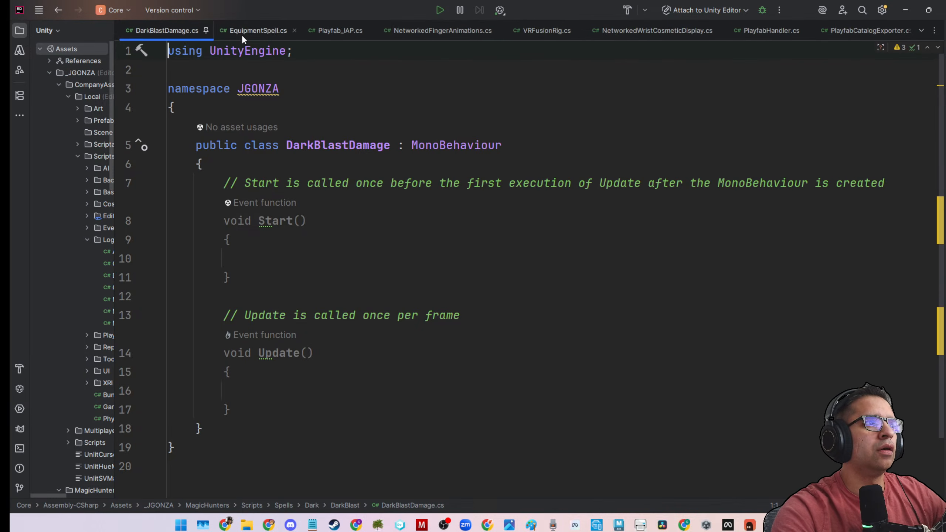
scroll(242, 34, "up", 2)
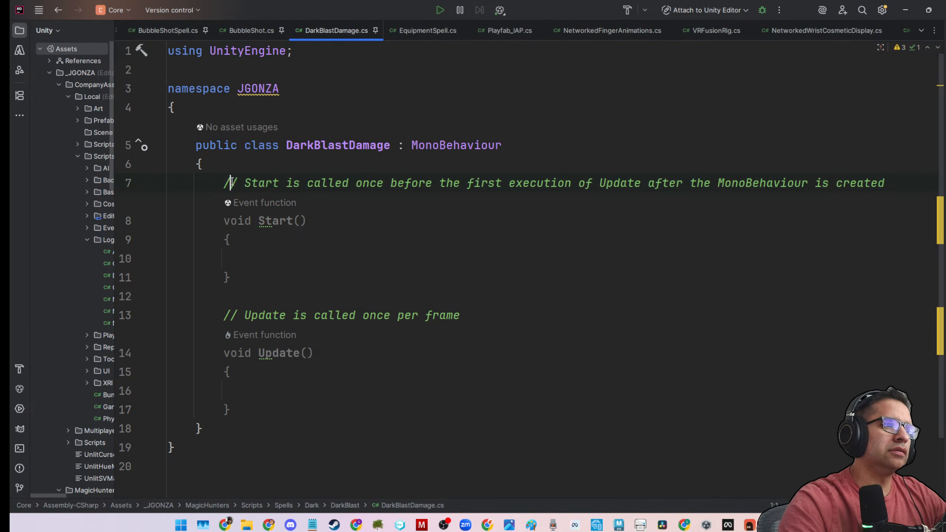
Make DarkBlastDamage inherit from NetworkBehaviour and add a using Fusion directive followed by a blank line.
left_click_drag(224, 183, 310, 401)
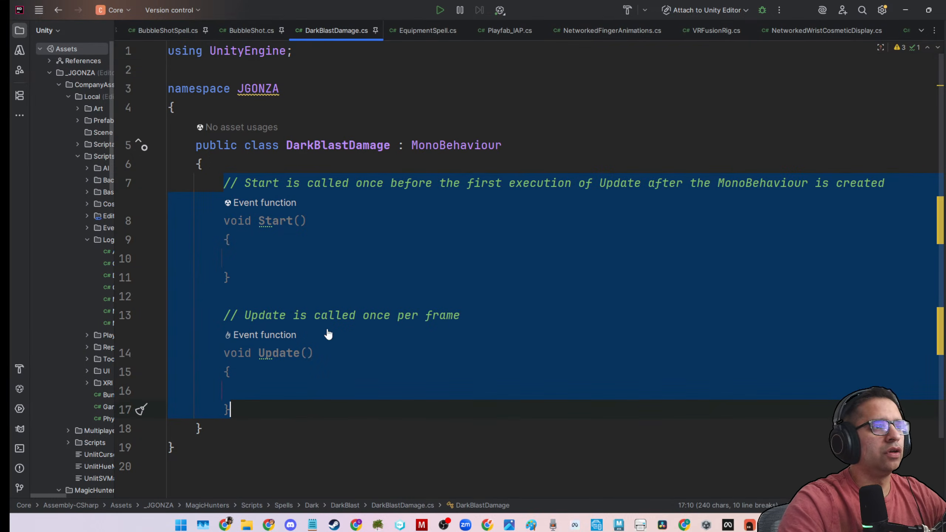
double_click(434, 145)
type("NetworkBehaviour")
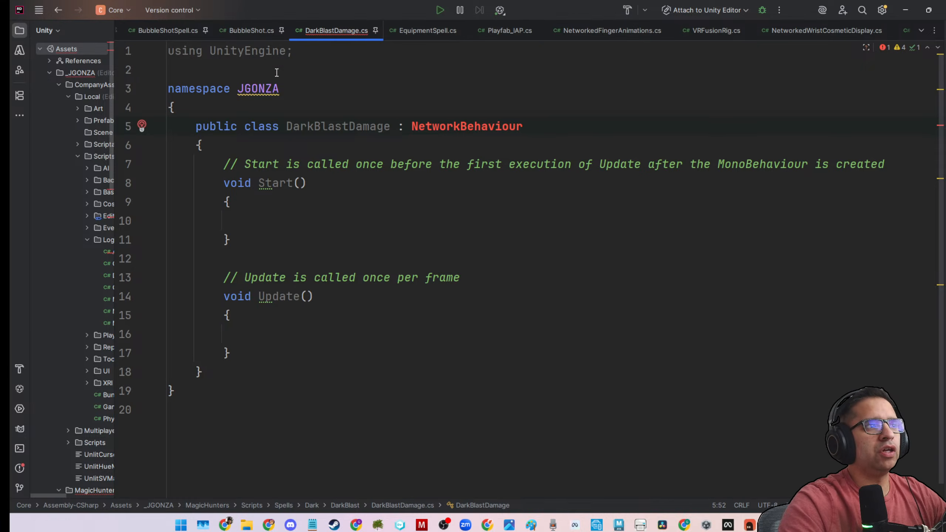
left_click(277, 72)
type("using fu")
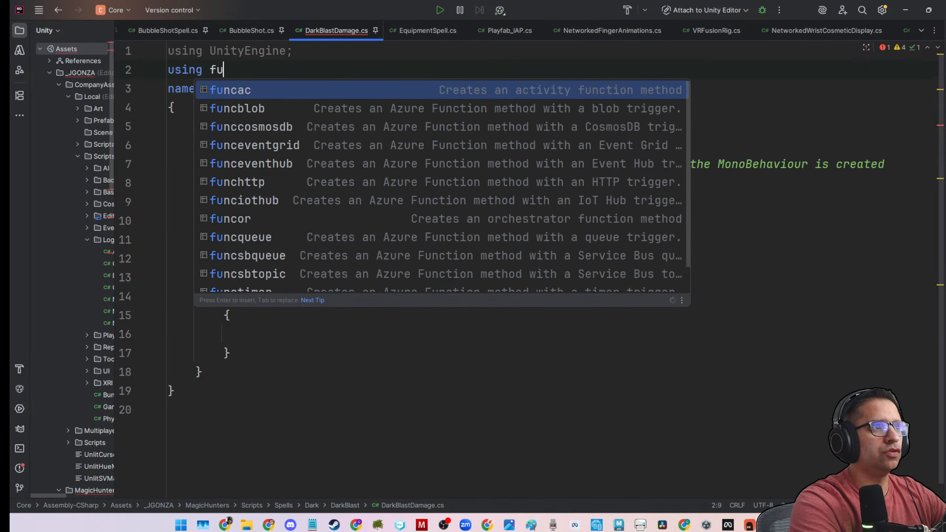
type("si")
key("Return")
type(";")
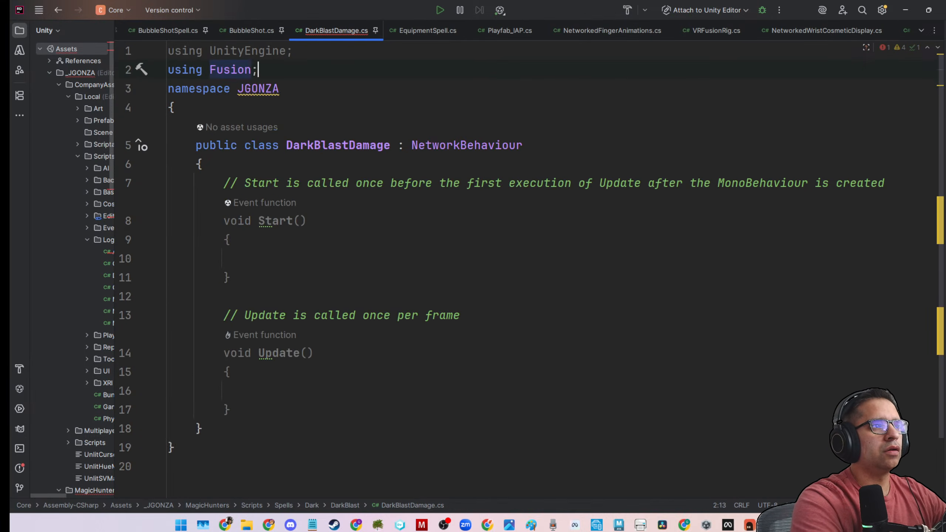
key("Return")
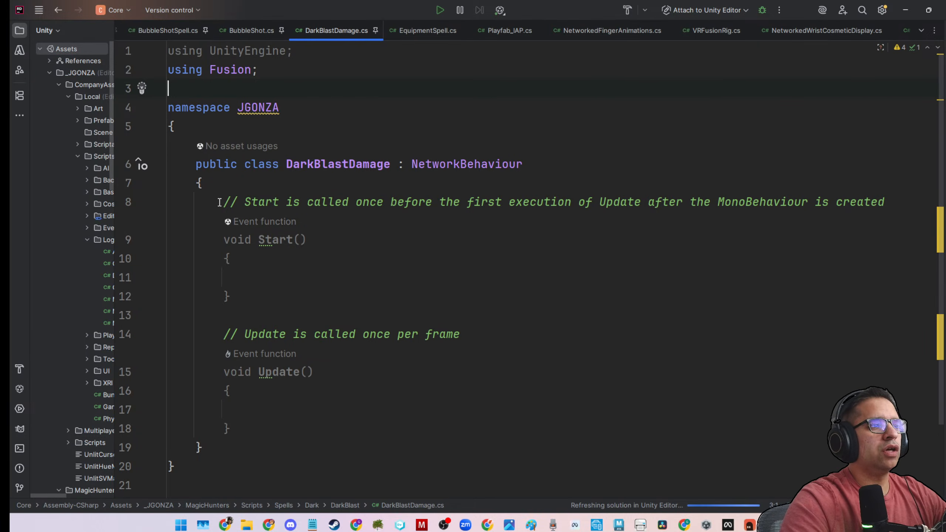
Place the DarkBlastDamage file beside DarkBlast, and replace its Start and Update methods with the name InitialSetUp copied from DarkBlast.
left_click_drag(303, 36, 193, 34)
scroll(189, 31, "up", 4)
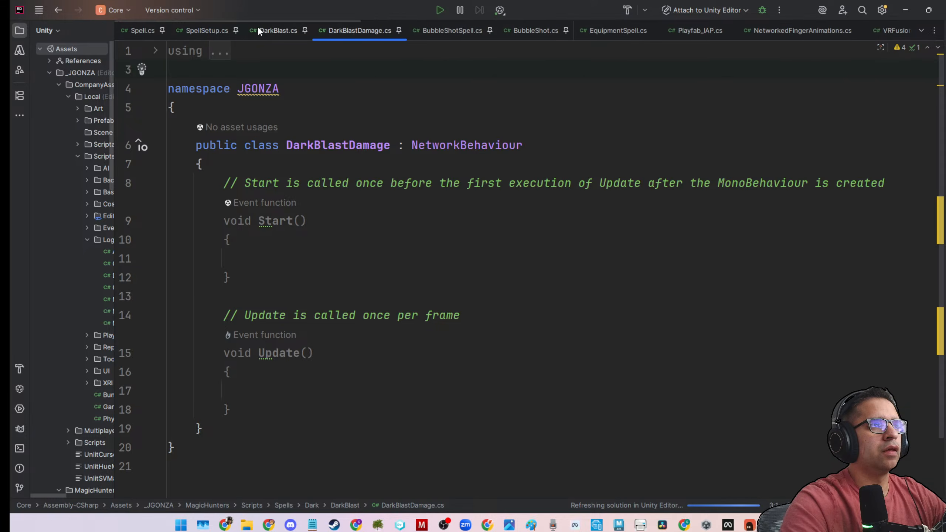
left_click(259, 28)
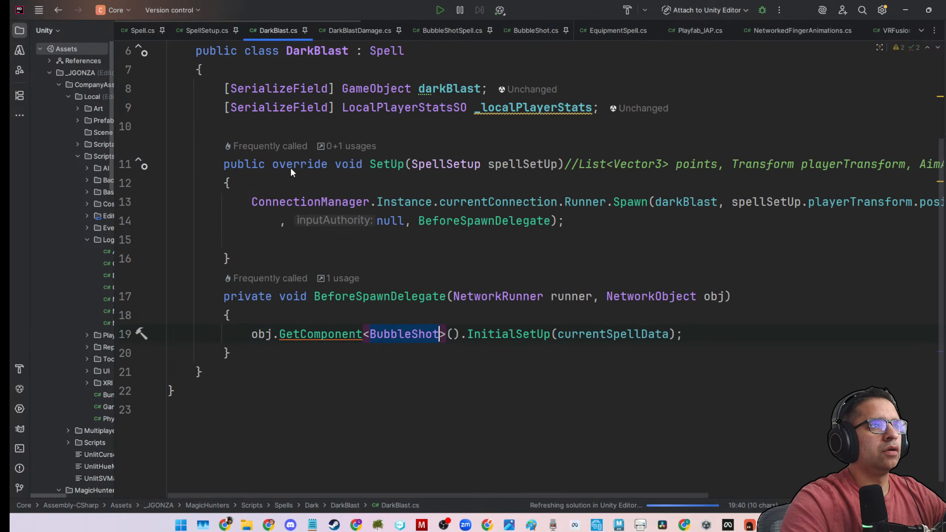
left_click(486, 334)
left_click(360, 31)
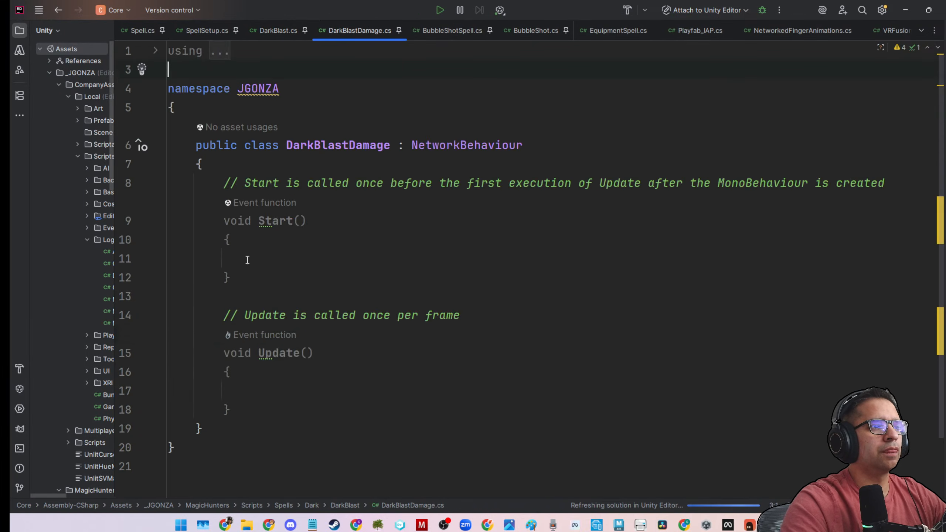
left_click_drag(225, 188, 266, 407)
type("InitialSetUp")
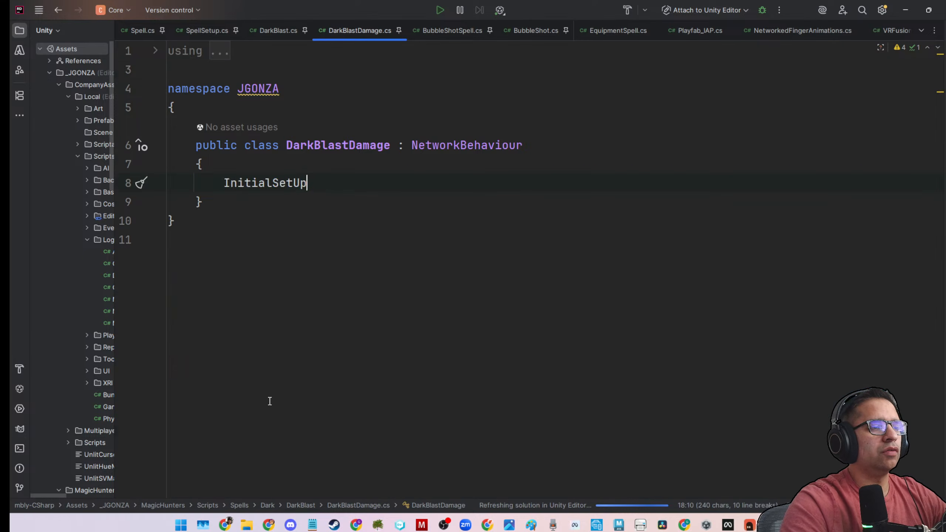
Turn InitialSetUp in DarkBlastDamage into a public void method with an empty body, and start a line below it.
type("()")
key("Return")
type("{")
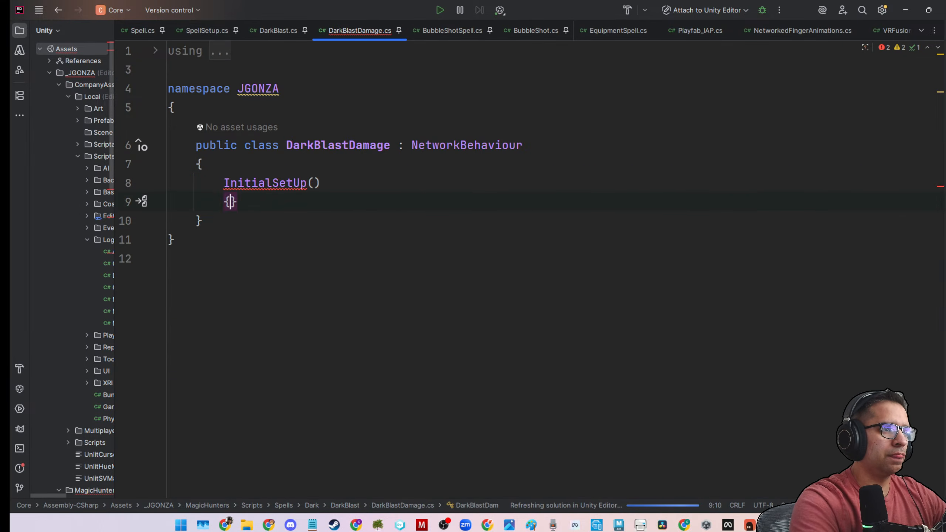
key("Return")
left_click(225, 183)
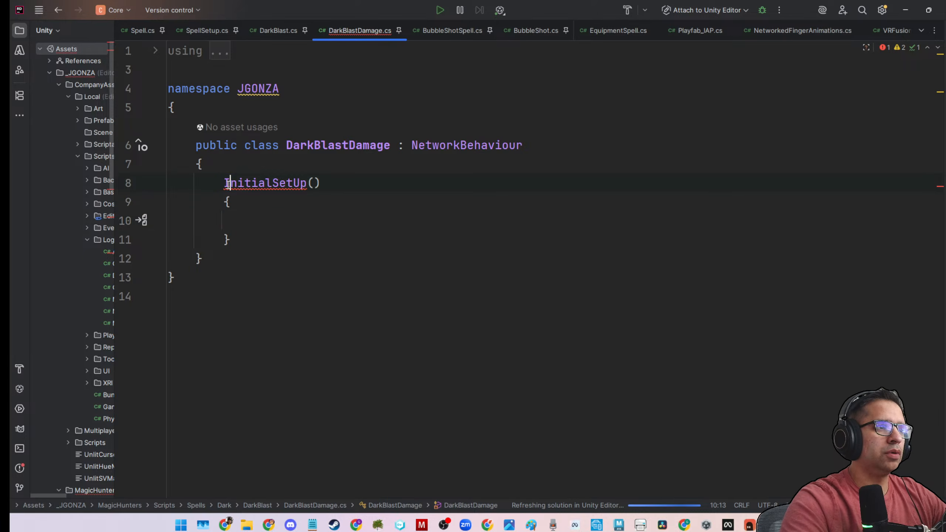
type("publi")
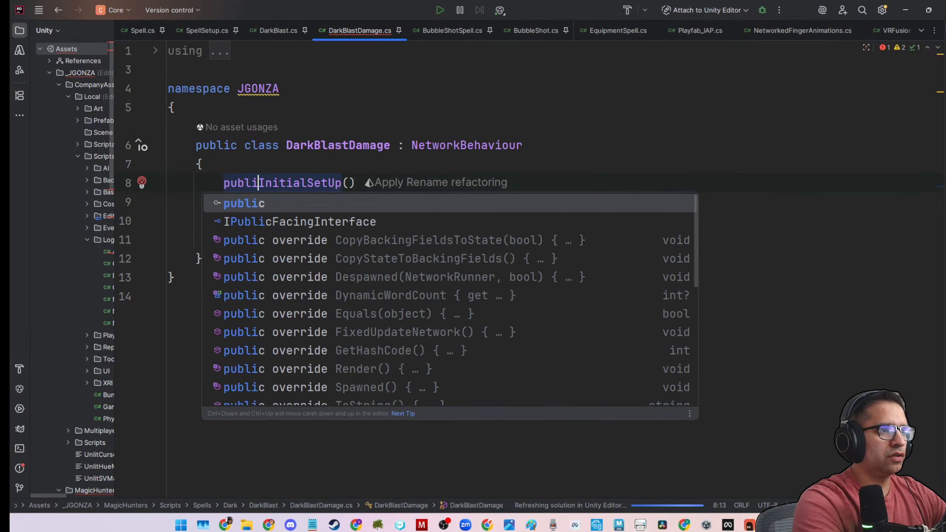
type("c")
left_click(250, 250)
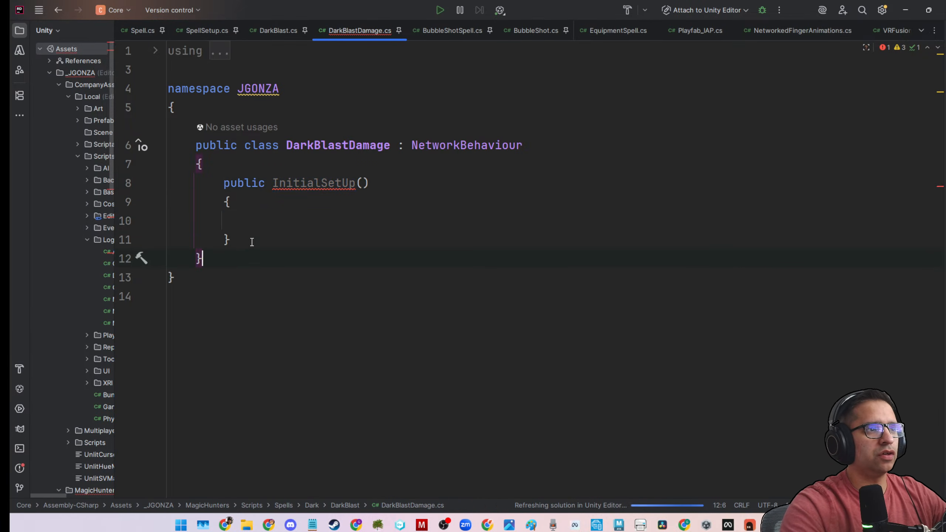
left_click(267, 185)
type("void")
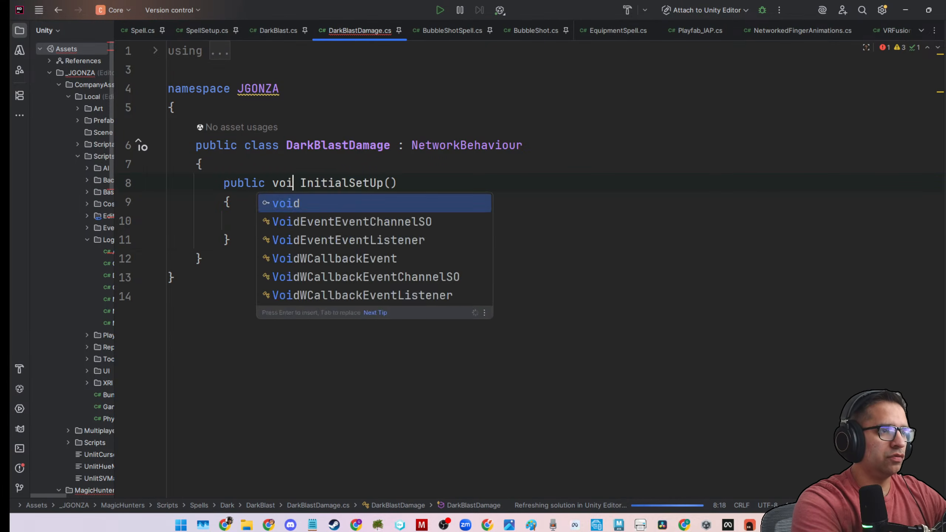
left_click(248, 244)
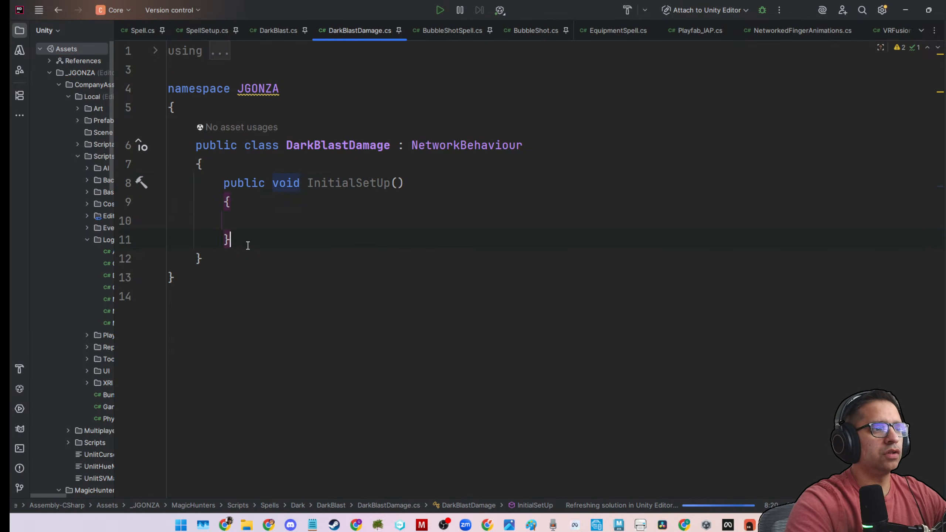
key("Return")
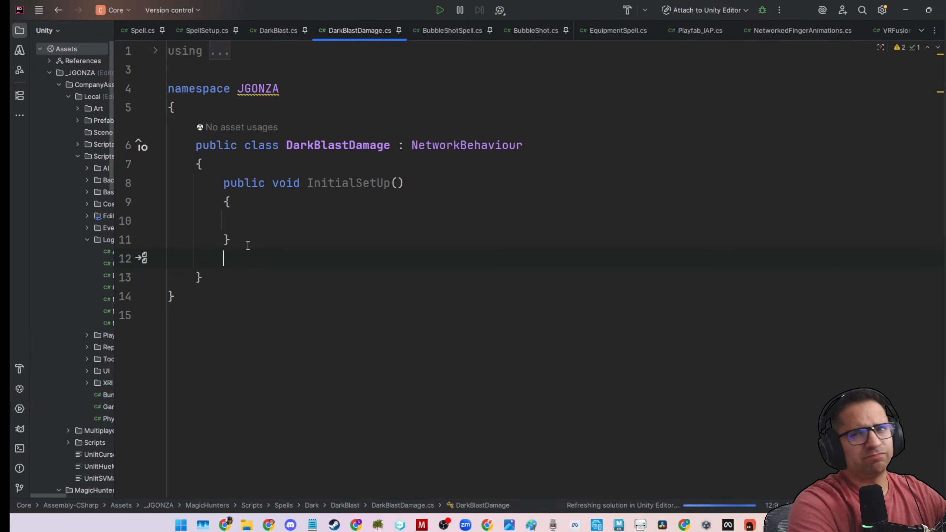
type("onspa")
key("BackSpace")
key("BackSpace")
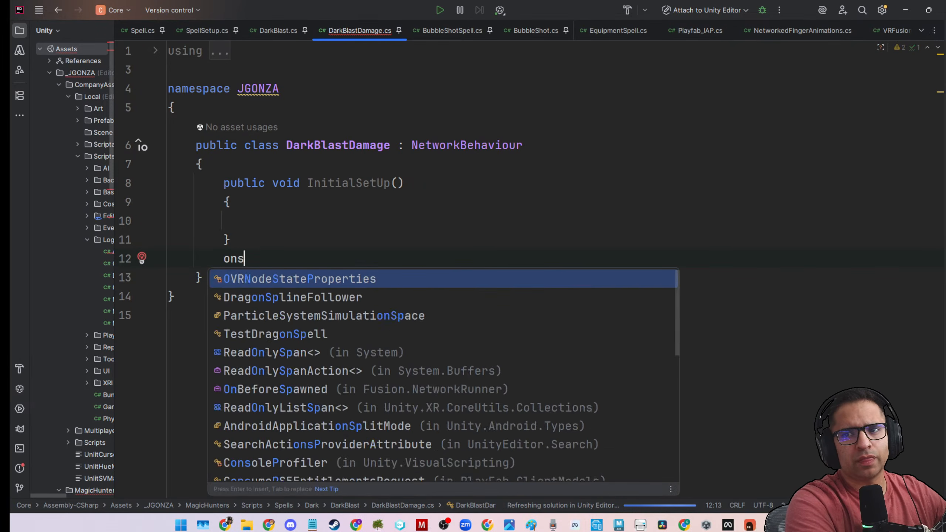
key("BackSpace")
key("BackSpace")
key("BackSpace")
type("spawn")
key("BackSpace")
key("BackSpace")
key("BackSpace")
key("BackSpace")
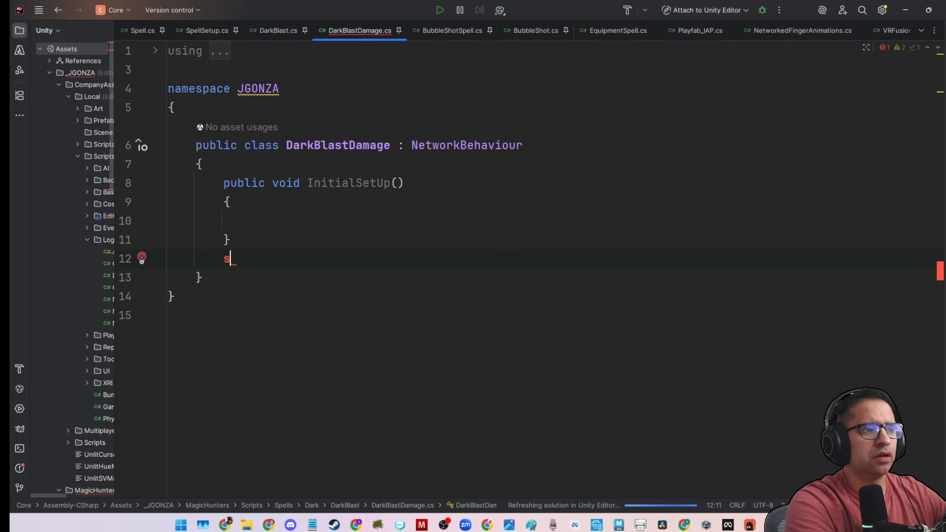
key("BackSpace")
Add a public override of the Spawned method below InitialSetUp, with an empty line after the base.Spawned() call.
type("public void O")
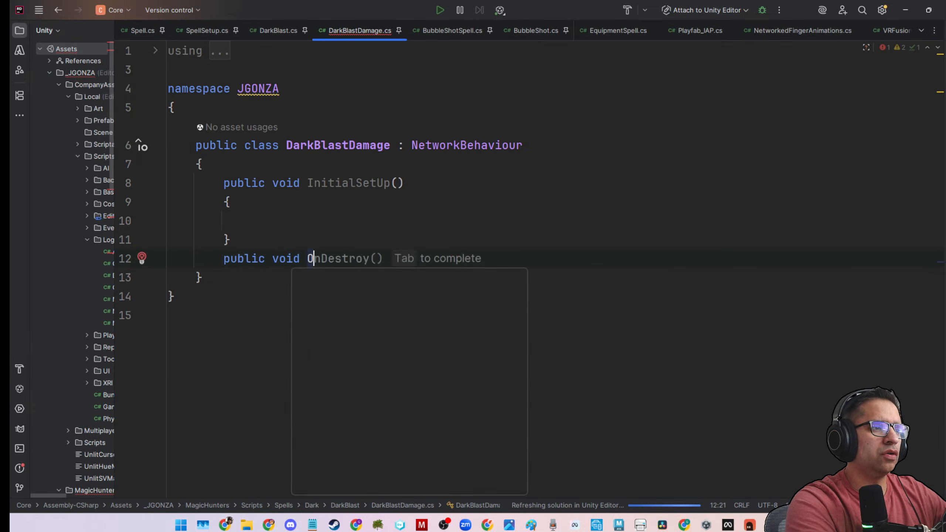
type("ver")
key("Down")
key("Down")
key("Down")
key("Down")
key("Down")
key("Down")
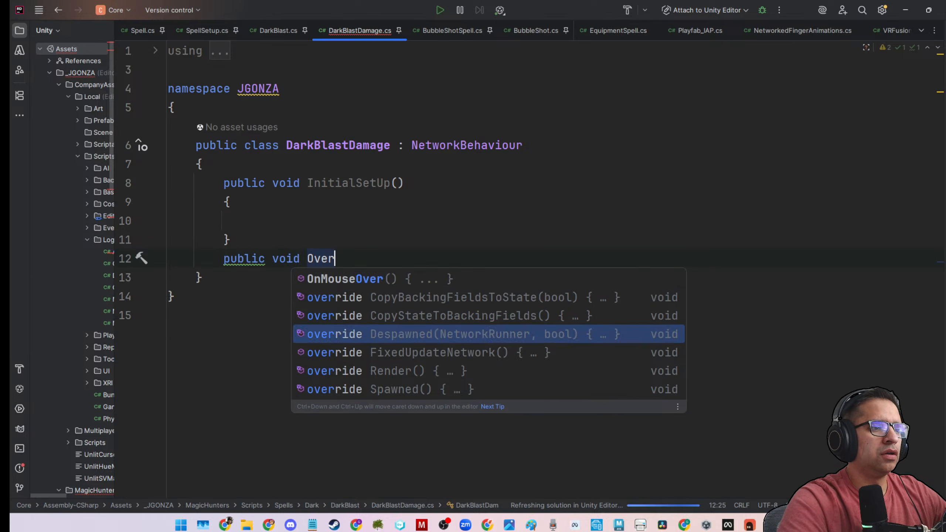
key("Return")
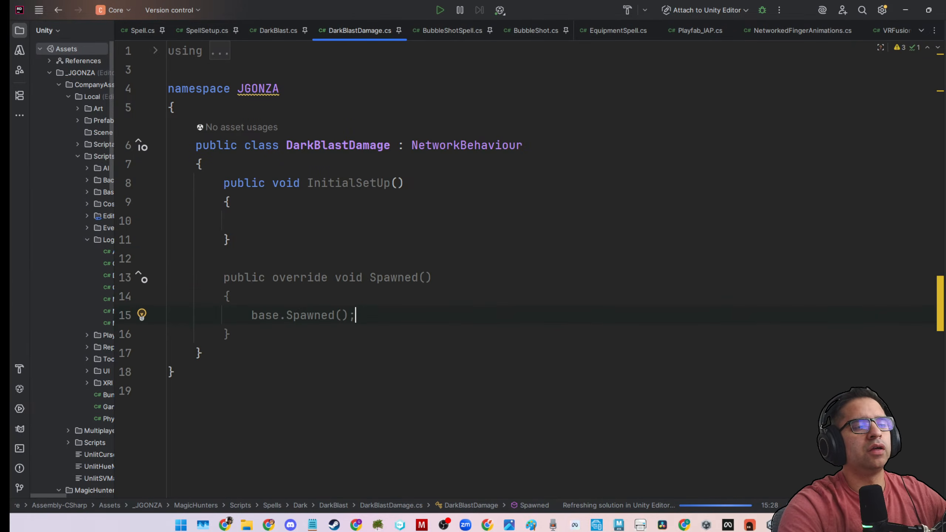
key("Down")
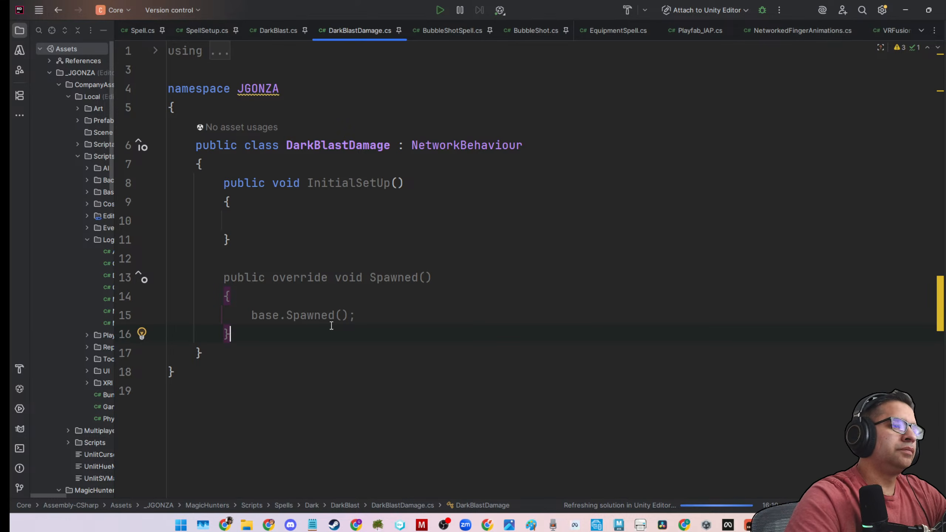
left_click(372, 310)
key("Return")
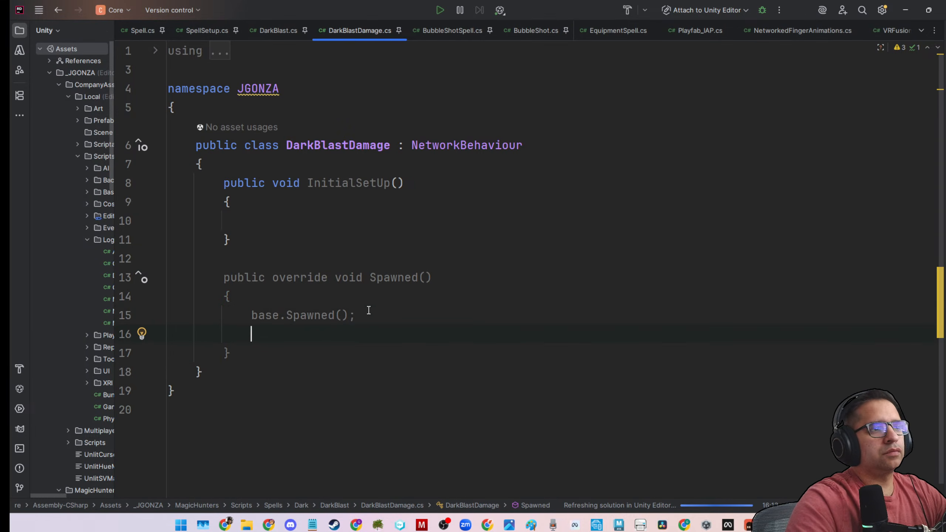
From the InitialSetUp call in DarkBlast, go to the method's definition and copy its SpellData spellData parameter.
left_click(347, 220)
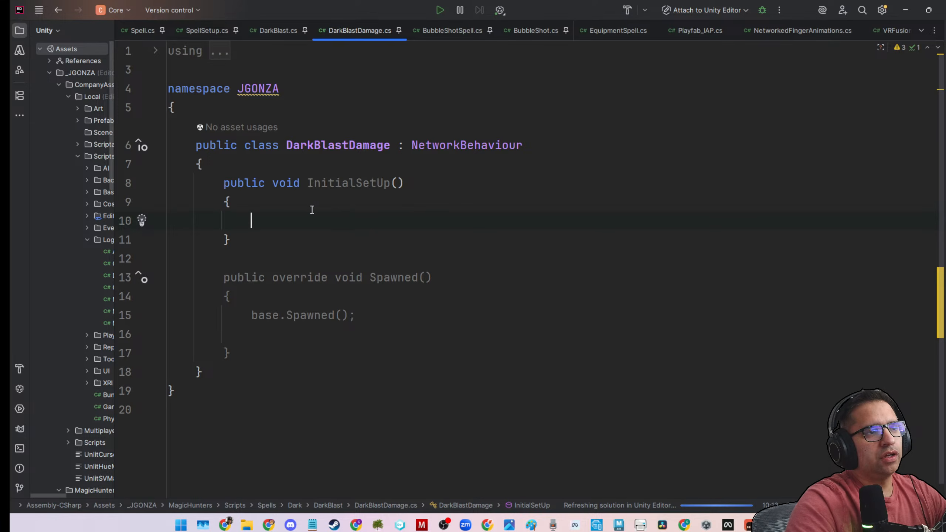
left_click(283, 29)
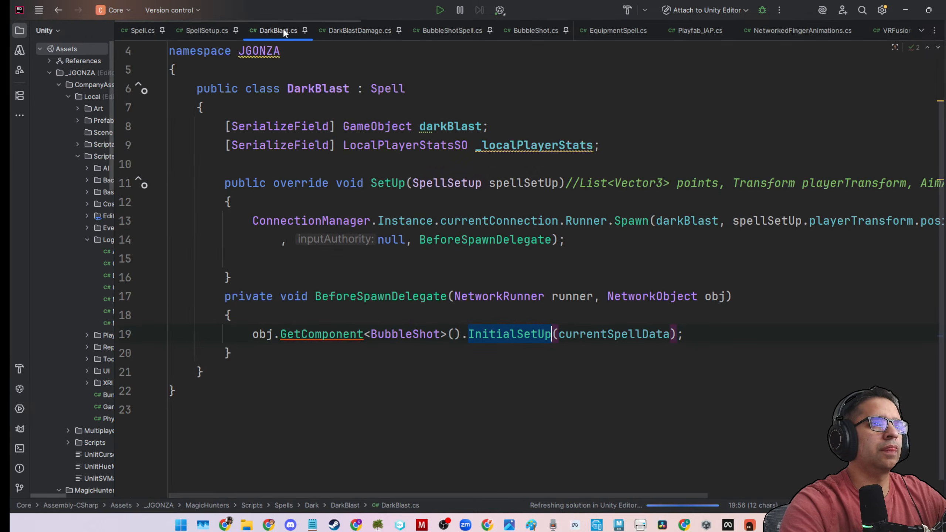
double_click(582, 332)
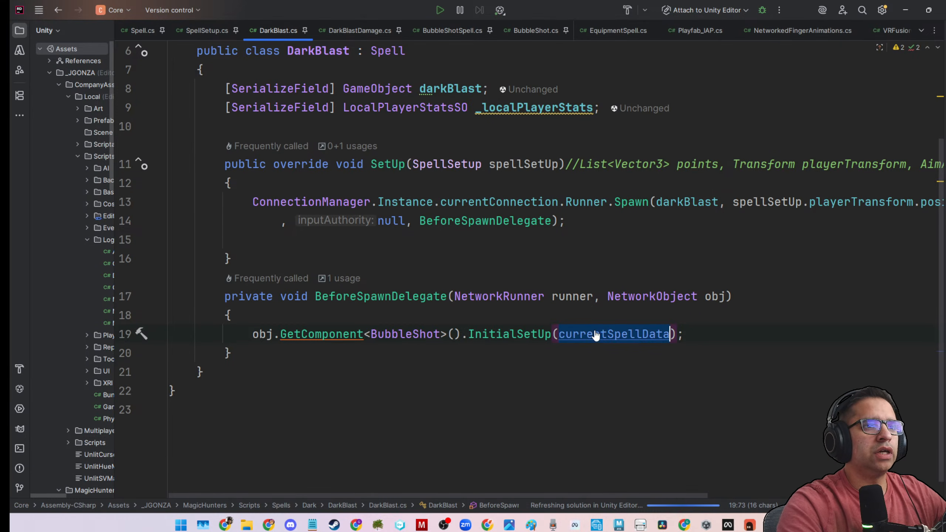
scroll(593, 314, "up", 2)
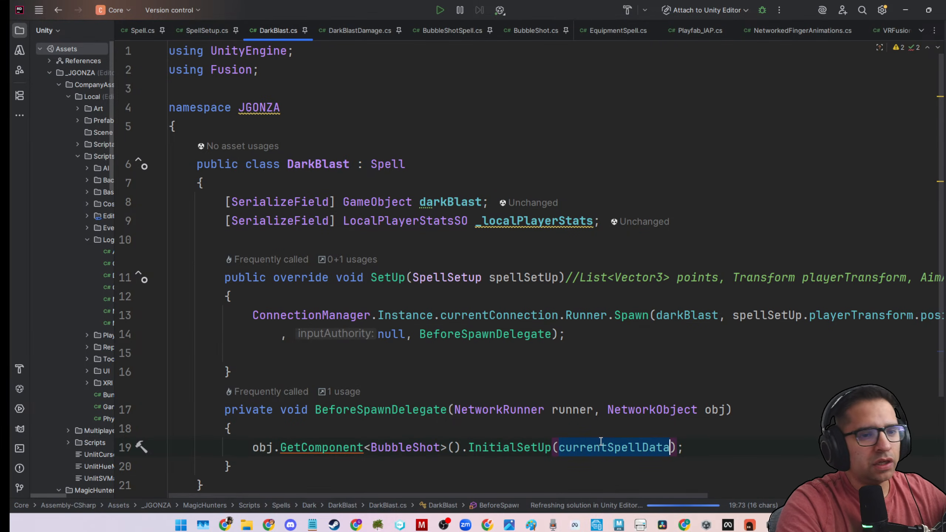
left_click(536, 449, "ctrl")
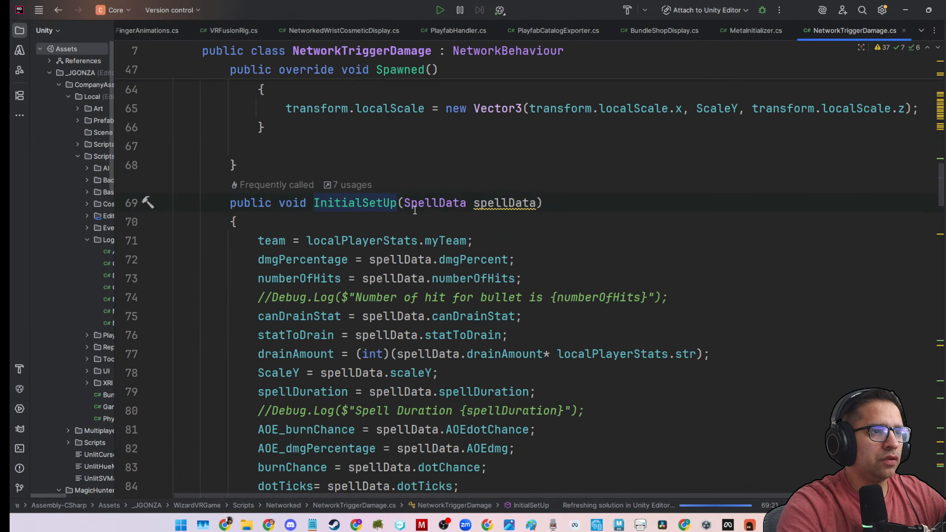
left_click_drag(405, 205, 536, 204)
key("ctrl+c")
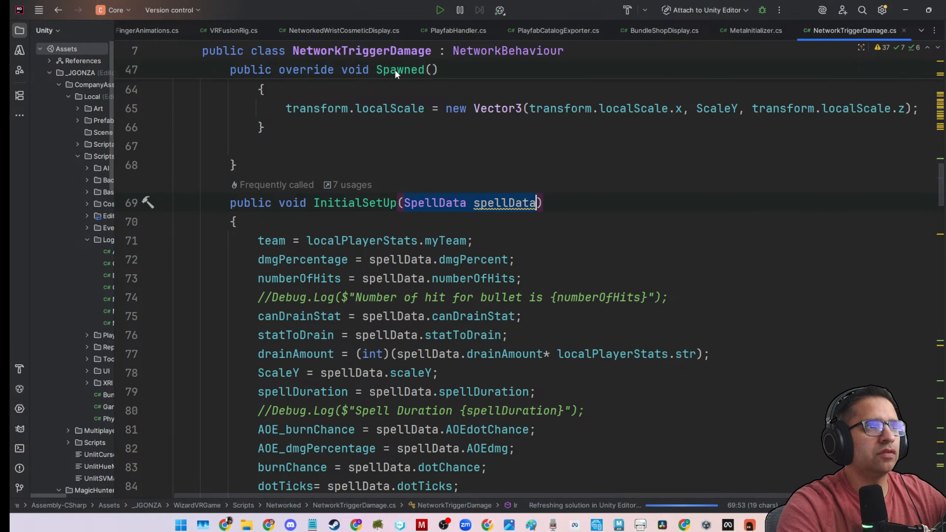
Pin the NetworkTriggerDamage file, look through its fields and InitialSetUp assignments, and place it directly after DarkBlastDamage.
right_click(838, 29)
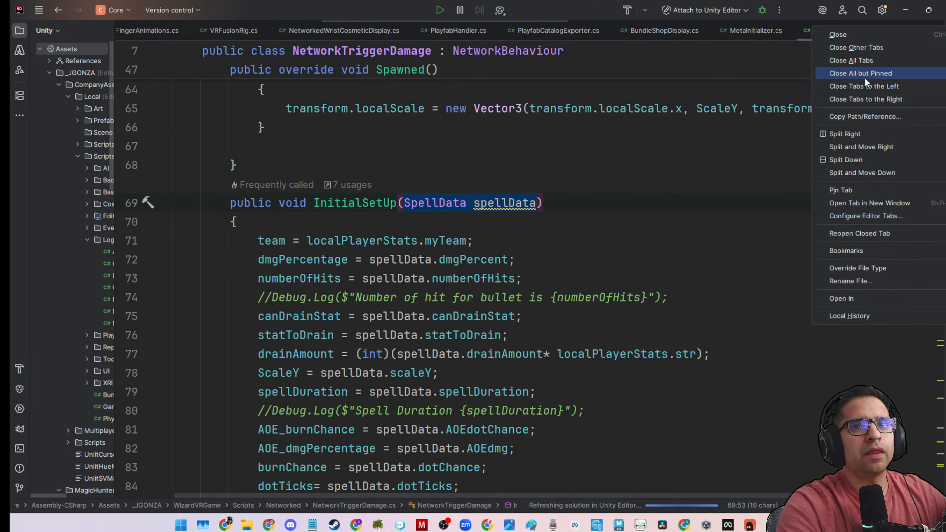
left_click(842, 190)
scroll(270, 37, "up", 4)
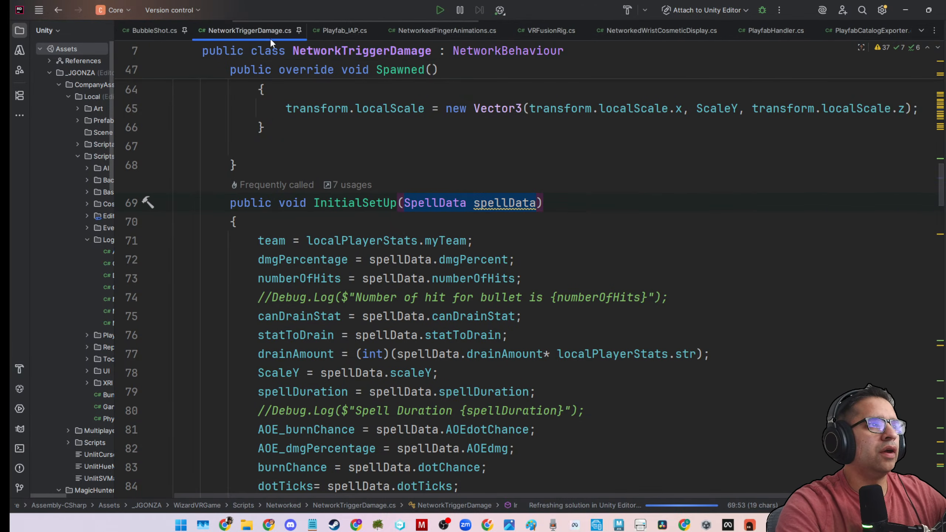
scroll(299, 362, "down", 5)
scroll(299, 362, "up", 3)
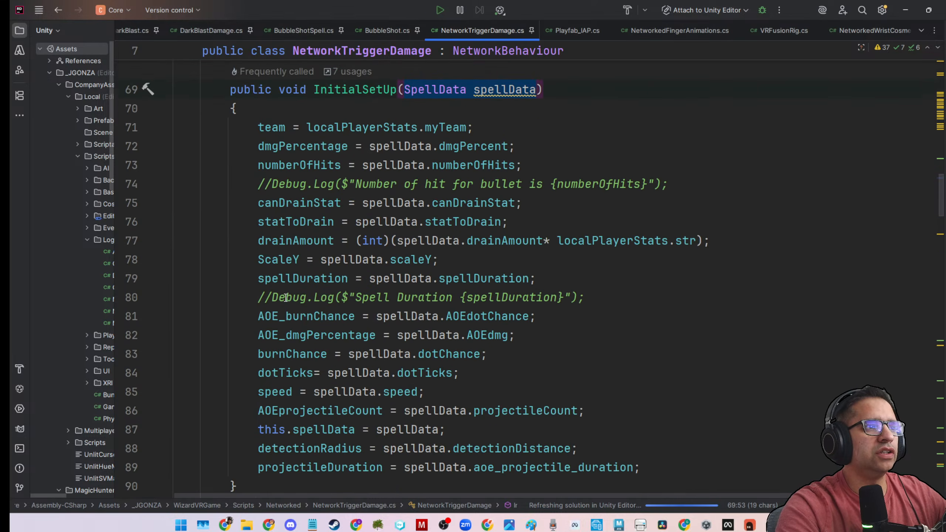
scroll(349, 278, "up", 12)
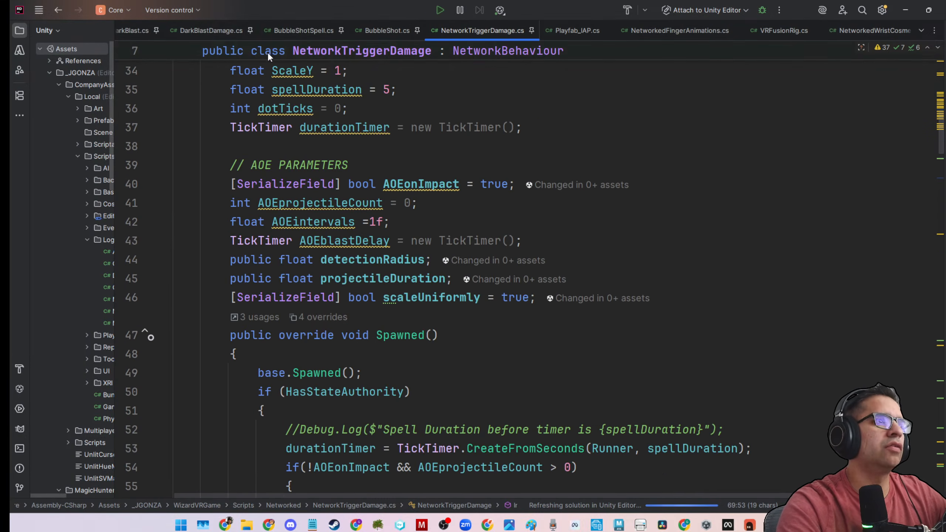
scroll(162, 33, "up", 3)
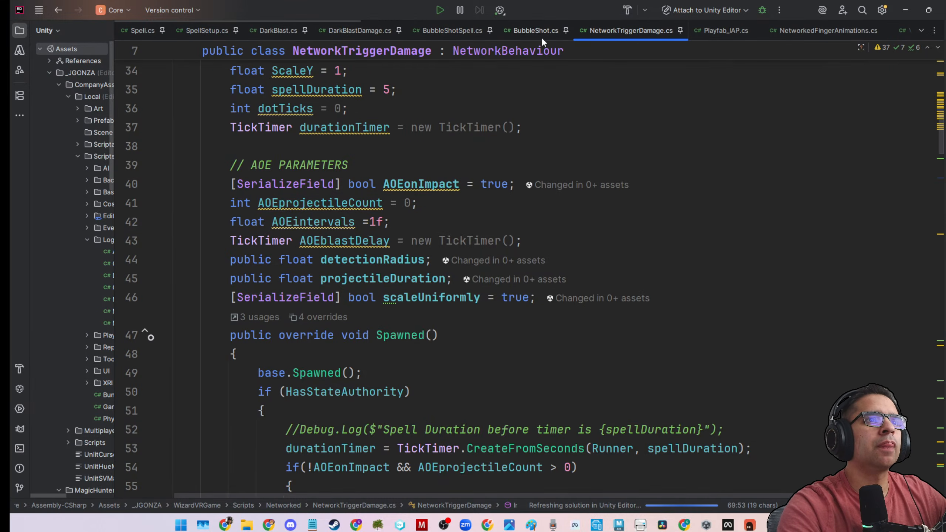
left_click_drag(601, 30, 383, 33)
Give InitialSetUp in DarkBlastDamage the copied SpellData spellData parameter.
left_click(383, 32)
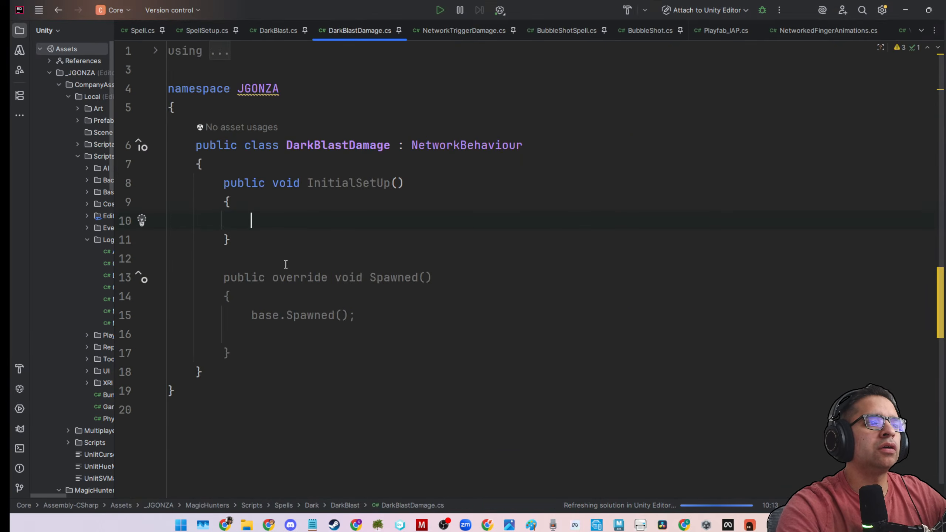
left_click(393, 186)
key("ctrl+v")
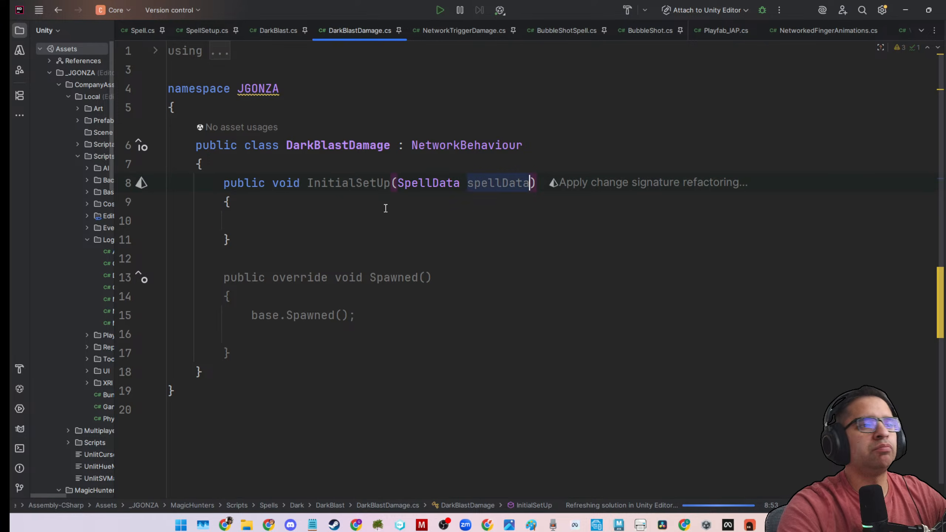
key("Down")
key("Down")
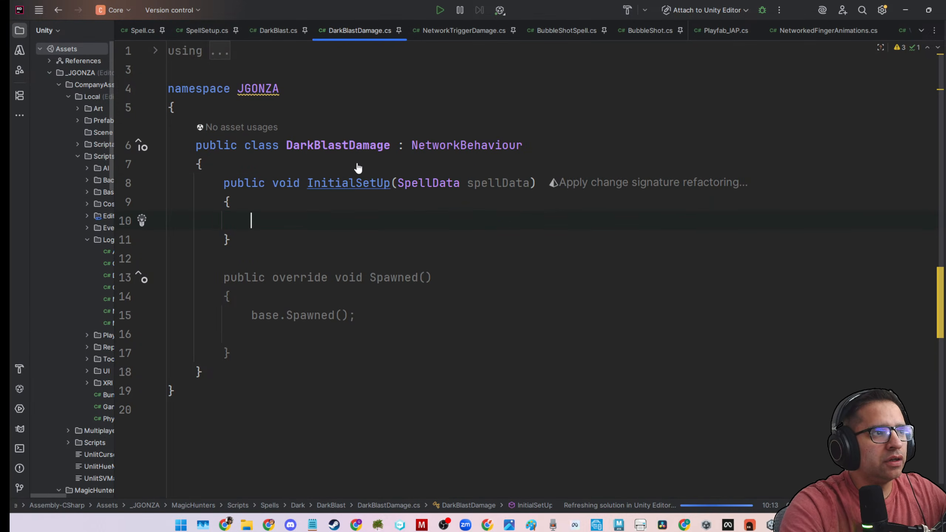
Insert the comment "//Whatever stats we need" followed by a blank line above InitialSetUp.
left_click(347, 163)
key("Return")
type("//")
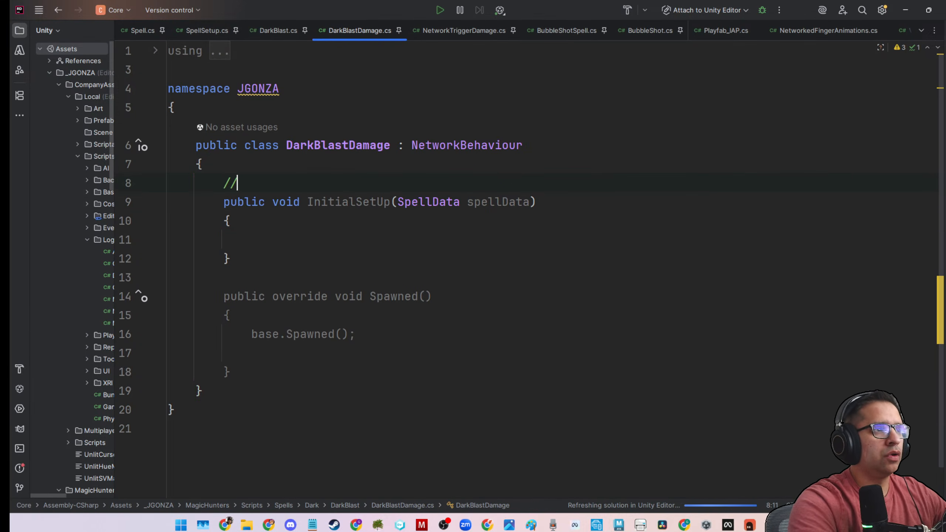
type("Whatever stat")
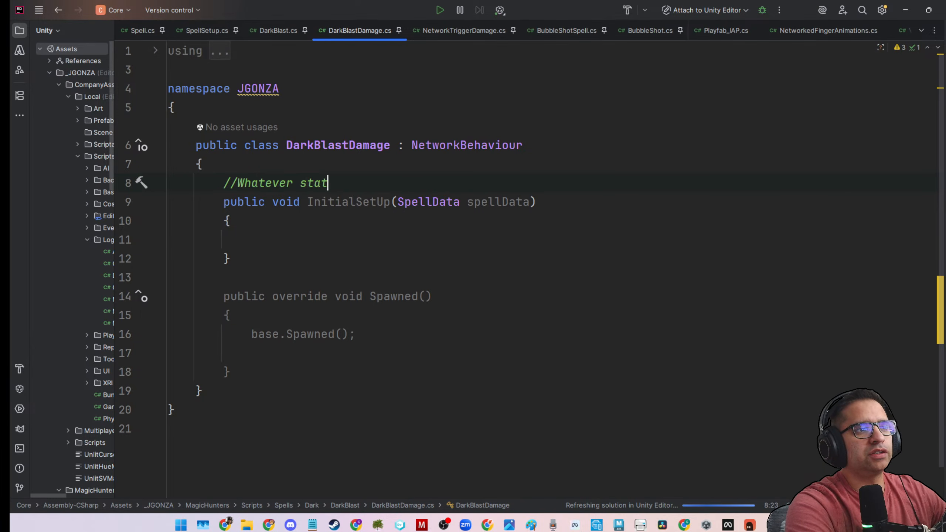
type("s we need")
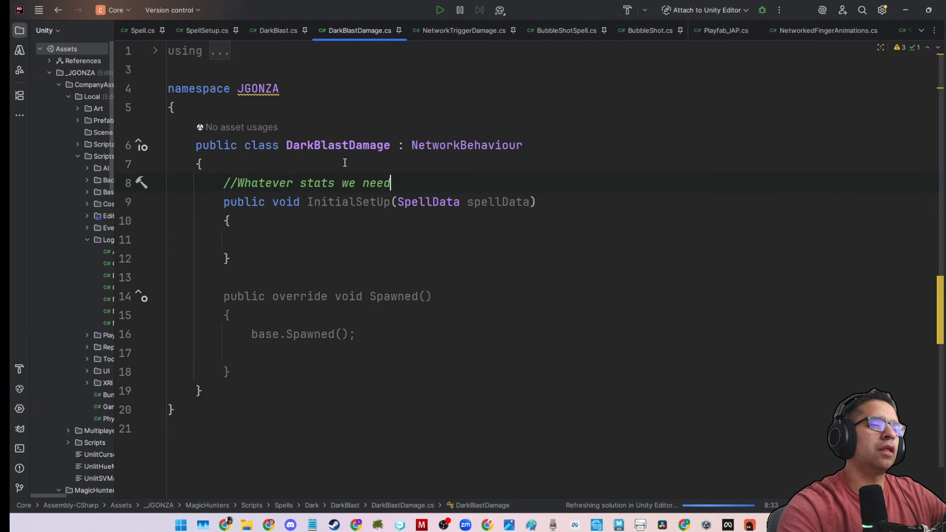
key("Return")
Insert the comment "//Load and Set up base stats" in the empty body of InitialSetUp in DarkBlastDamage.
left_click(346, 241)
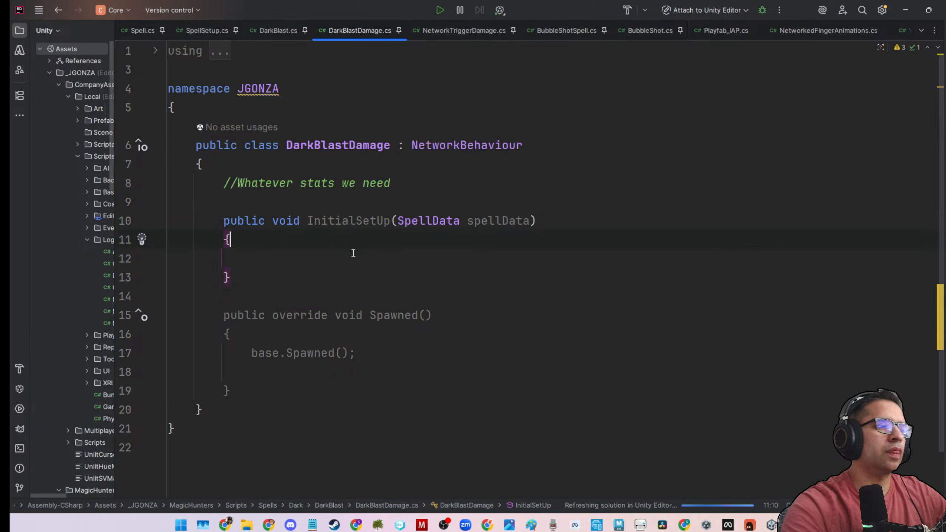
left_click(356, 252)
type("Wha")
key("BackSpace")
key("BackSpace")
key("BackSpace")
type("//Lod")
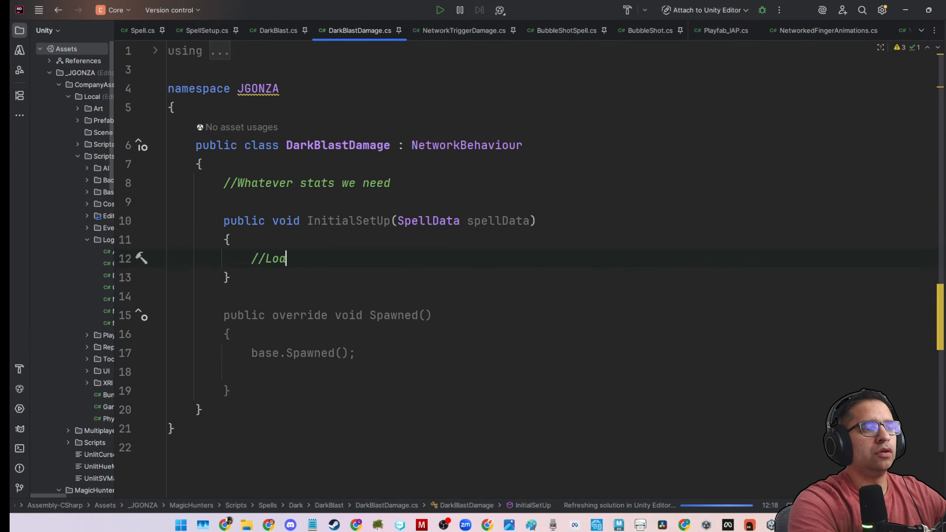
key("BackSpace")
type("ad and ")
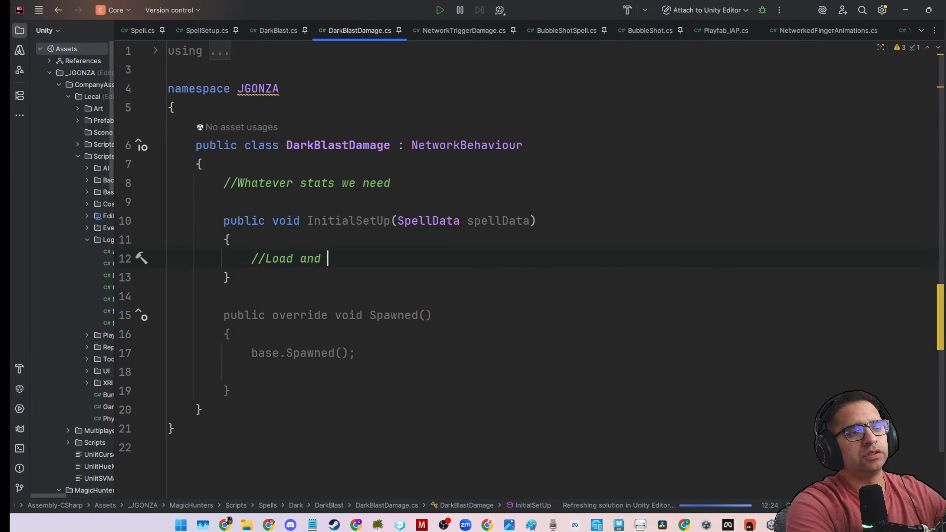
type("Set up base ")
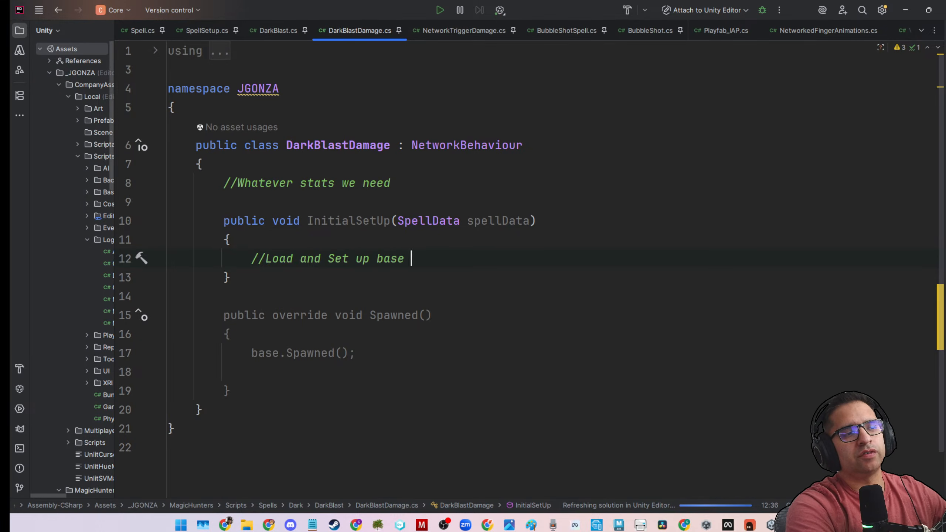
type("stats")
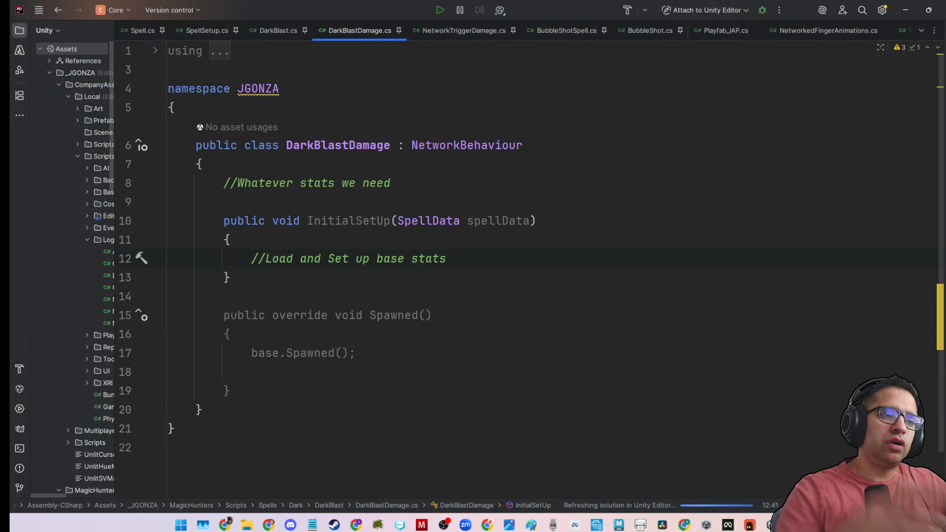
Insert the comment "//Sync whatever needs to be synced" below base.Spawned(), and start a new line after the Spawned method.
left_click(478, 320)
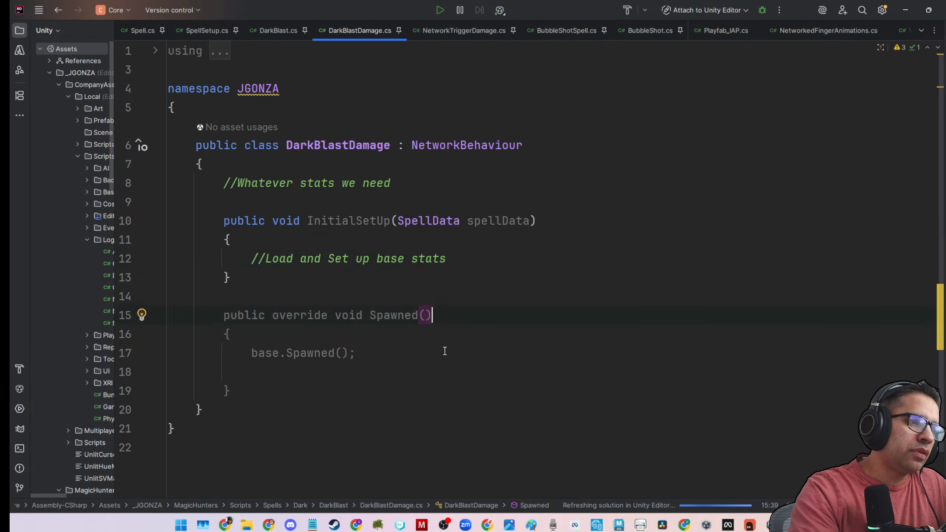
left_click(439, 353)
key("Return")
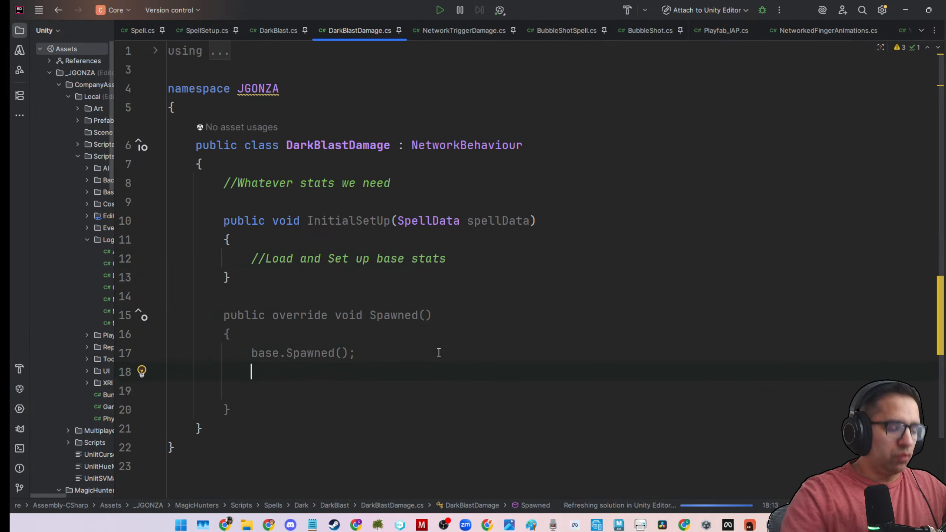
type("//Sync ")
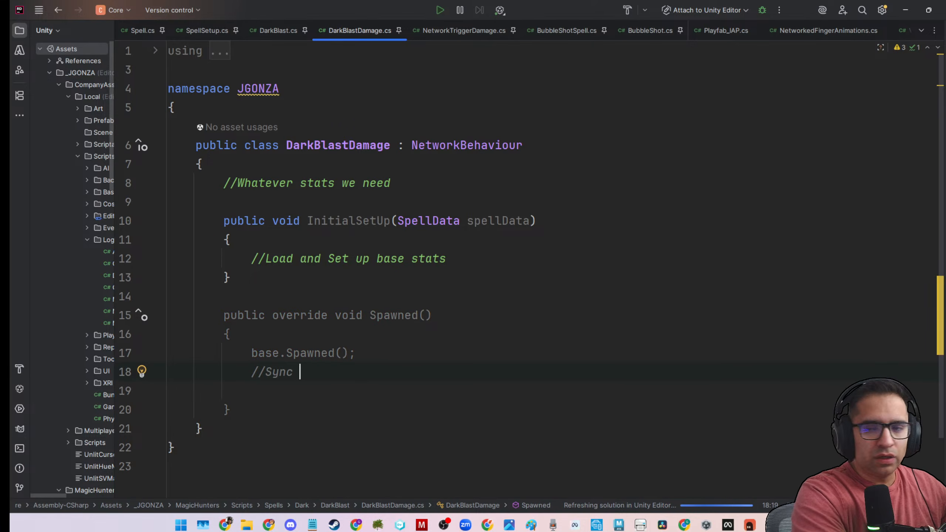
type("whatever need")
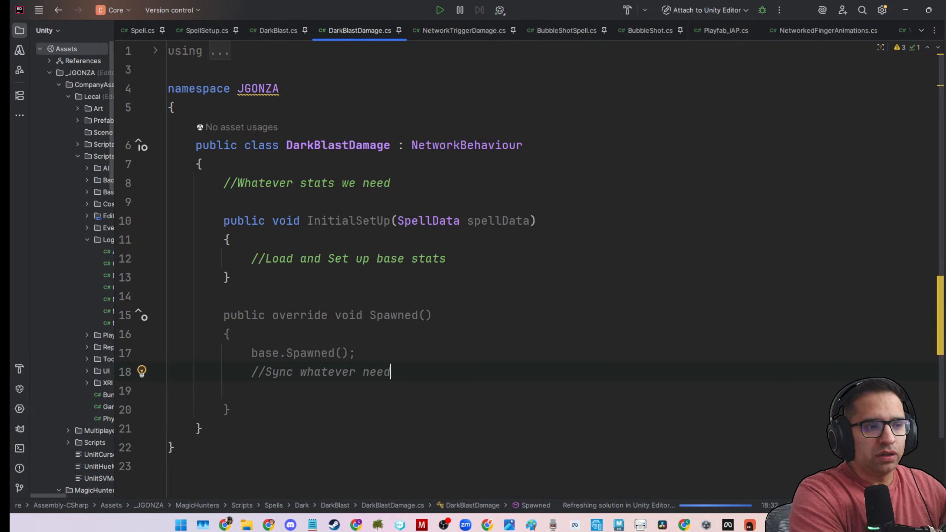
type("s to be synce")
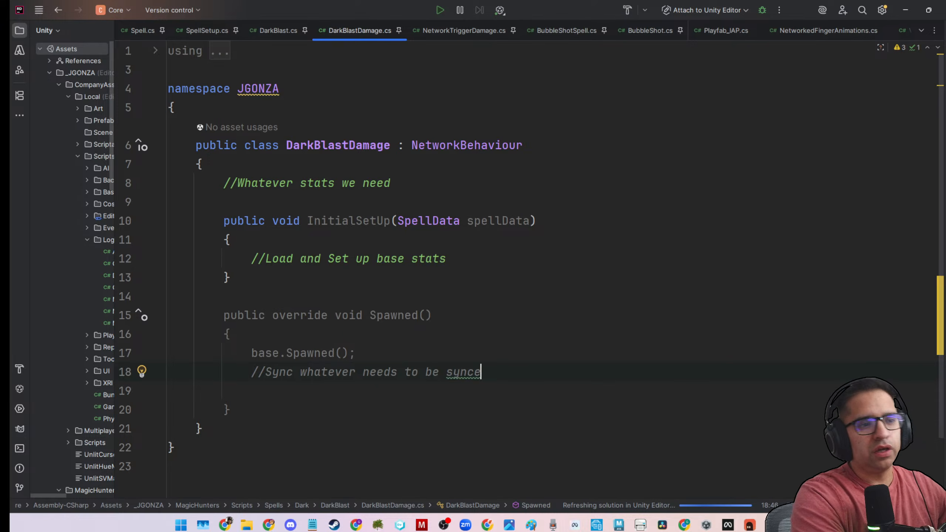
type("d")
left_click(454, 355)
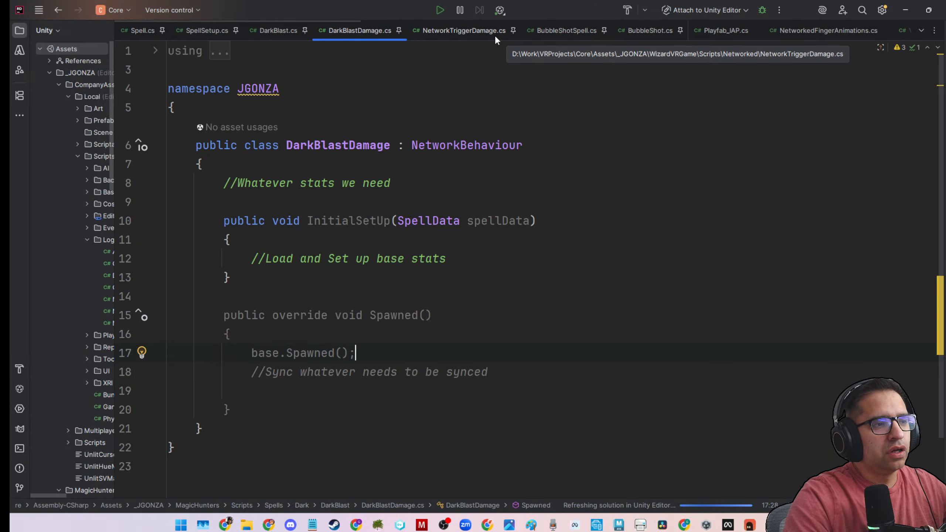
left_click(310, 407)
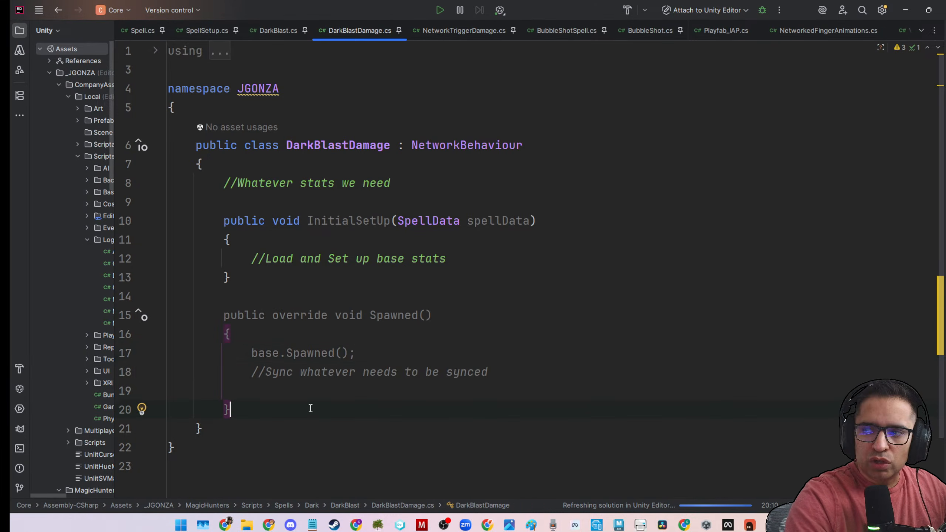
key("Return")
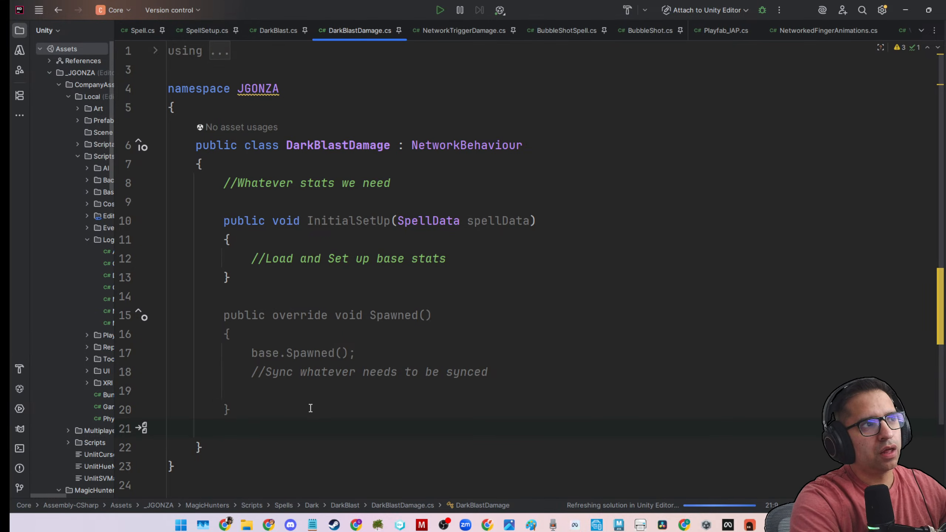
type("update")
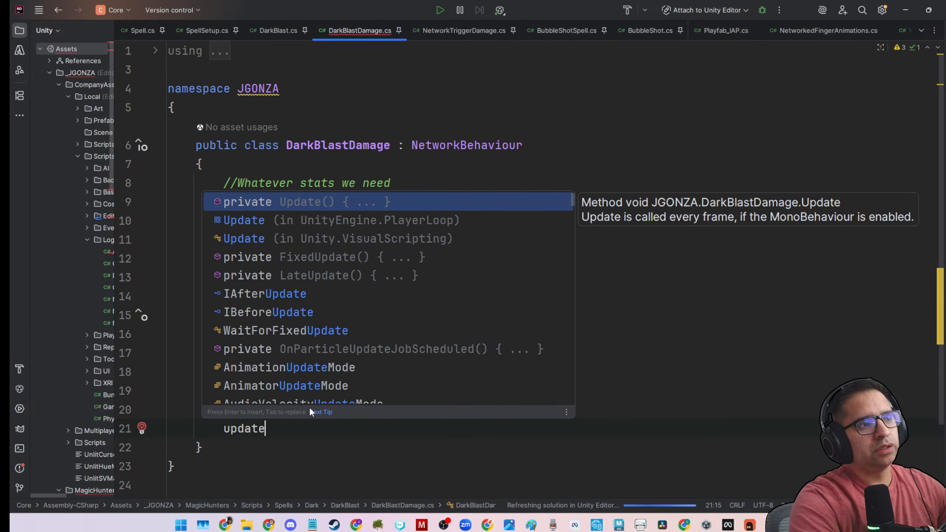
key("BackSpace")
key("BackSpace")
key("BackSpace")
key("BackSpace")
key("BackSpace")
key("BackSpace")
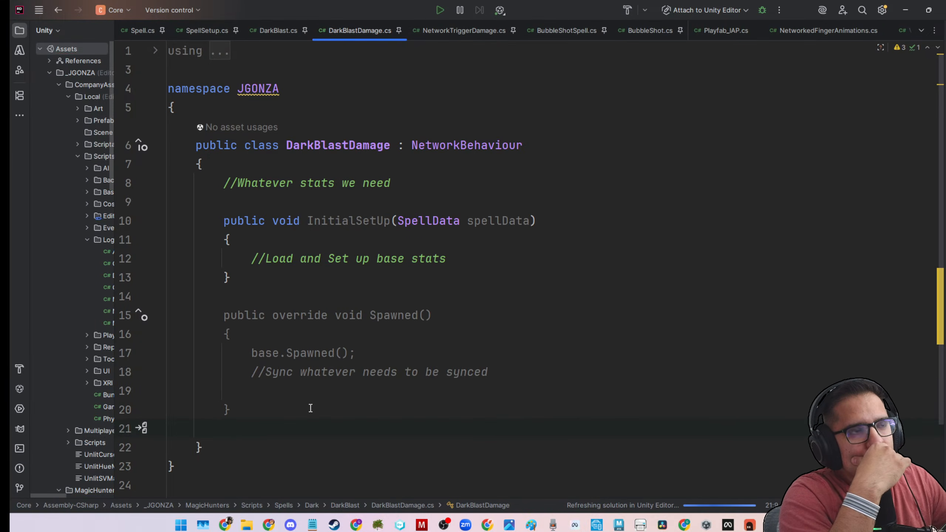
Write the comment "//Create AOE blast by scaling the trigger volume" on the line after the Spawned method.
type("//Create")
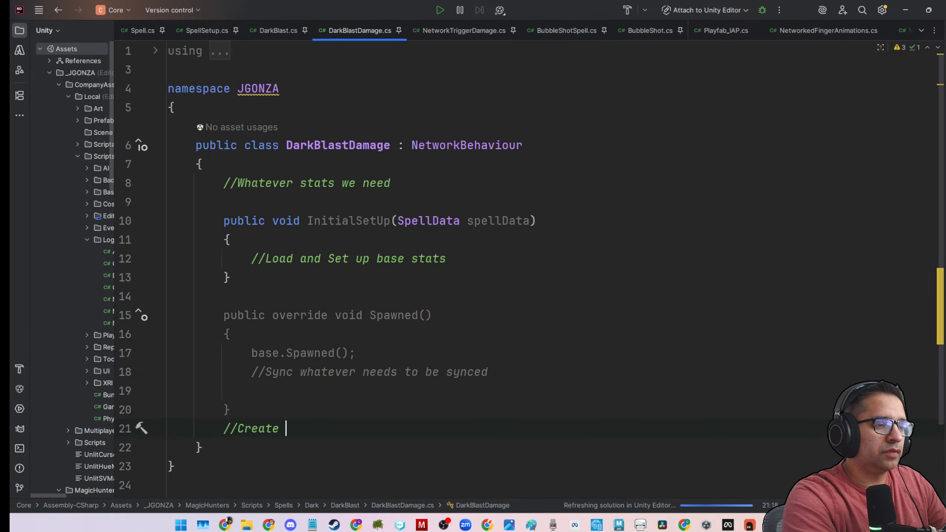
type(" AOE ")
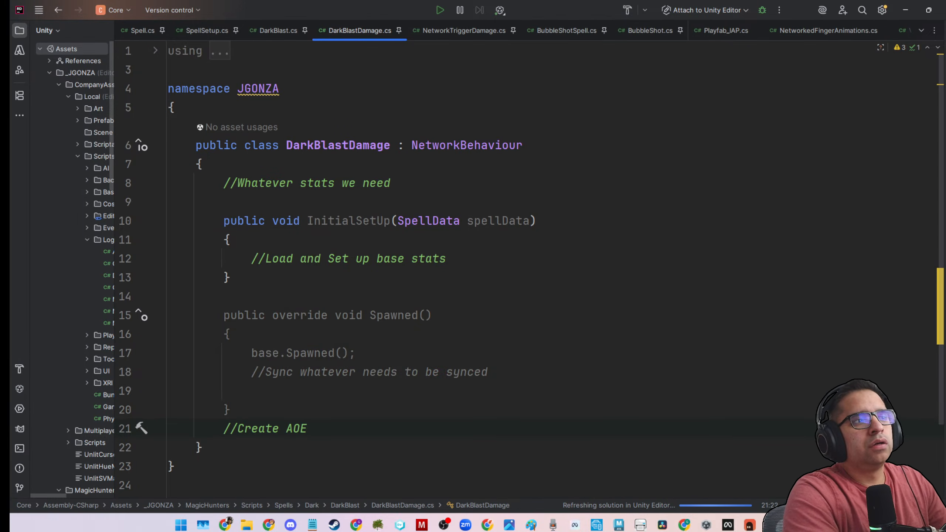
type("blas")
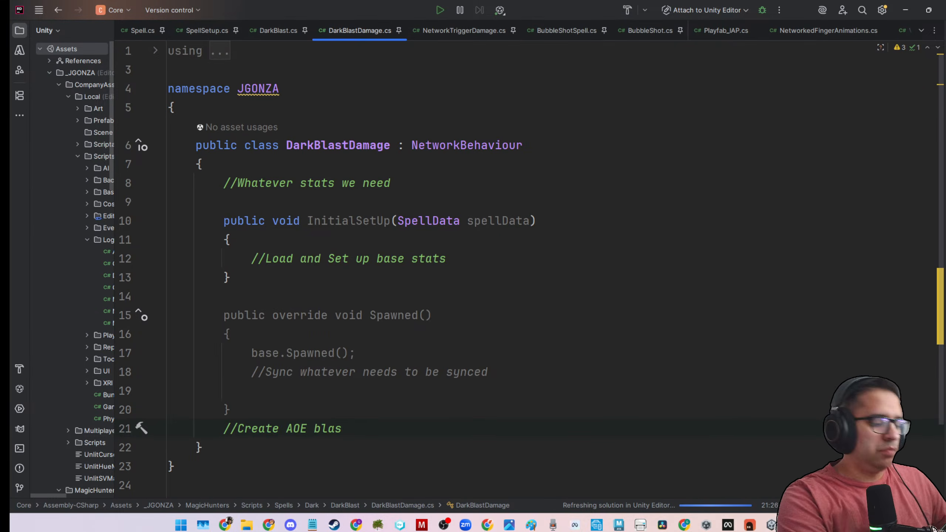
type("t")
type(" by sca")
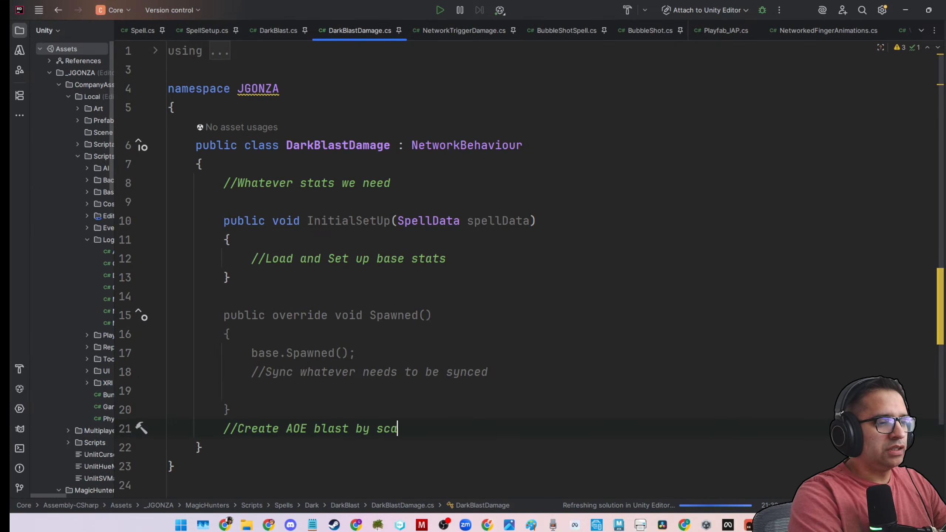
type("ling the")
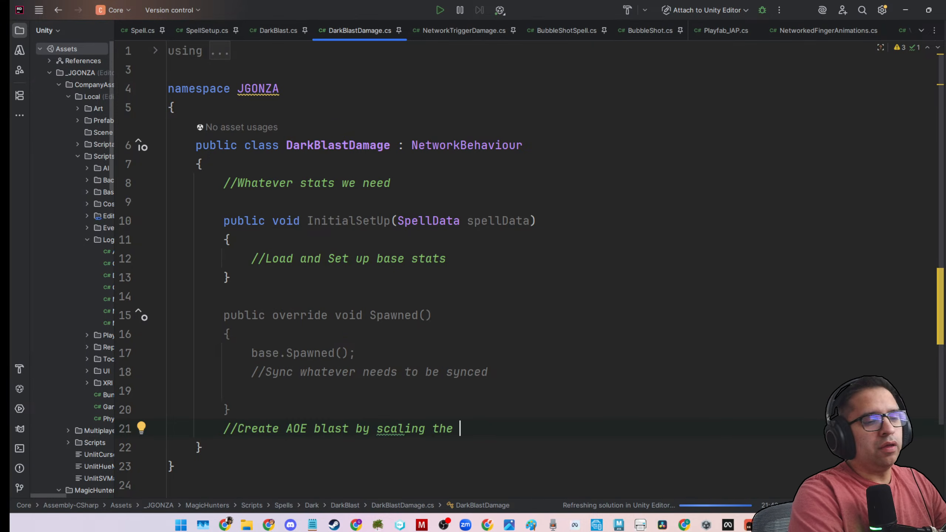
type(" trigge")
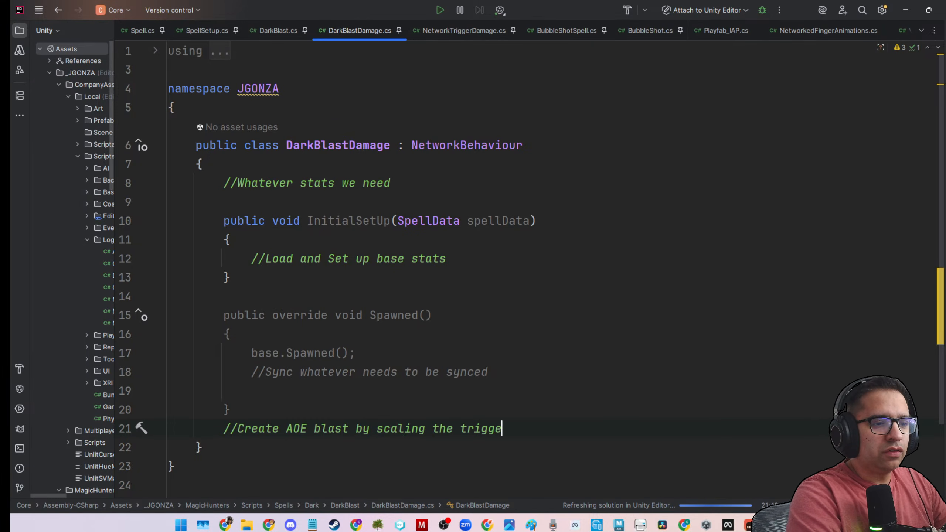
type("r volume")
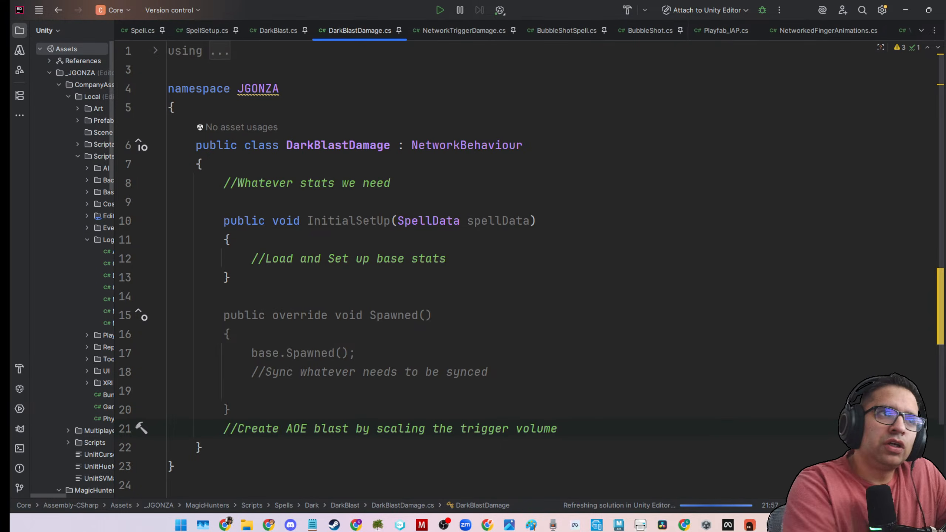
Copy the class name NetworkTriggerDamage from its file and make it the base class of DarkBlastDamage.
left_click(435, 30)
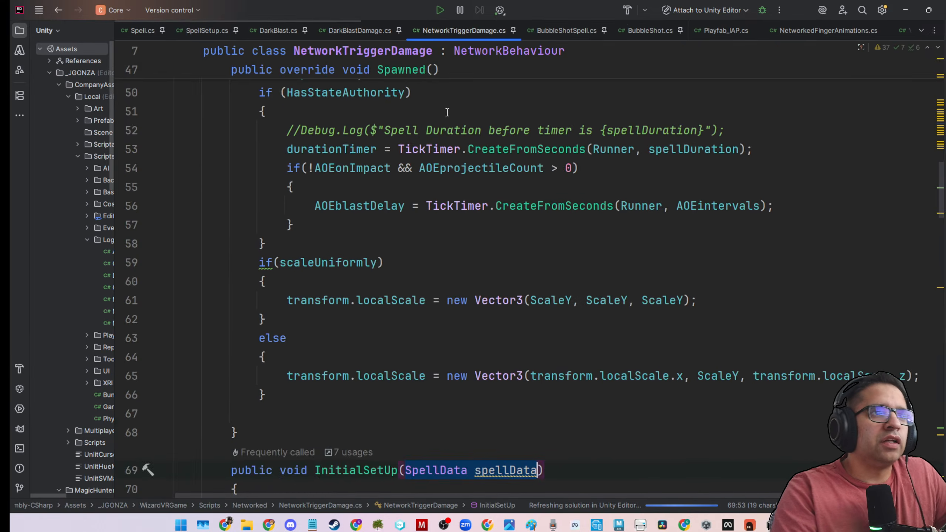
scroll(444, 164, "up", 16)
double_click(400, 148)
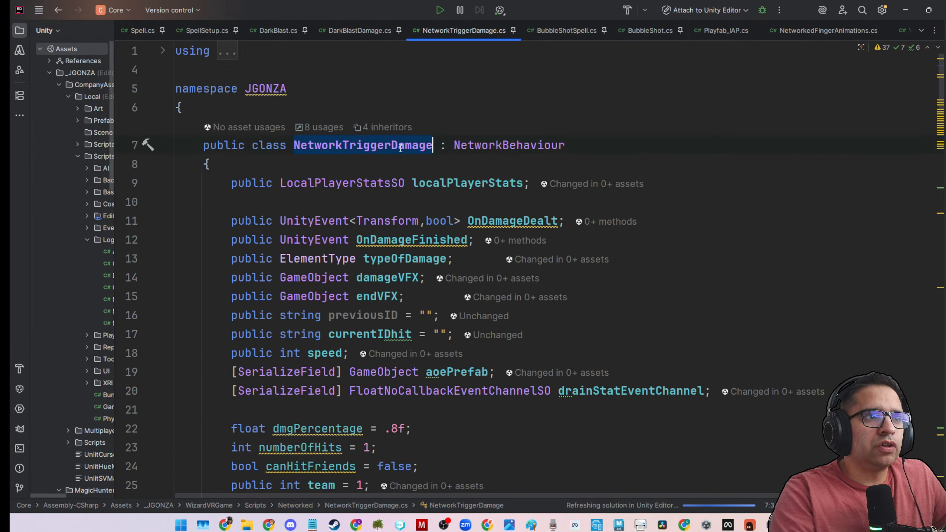
key("ctrl+c")
left_click(360, 30)
double_click(434, 146)
key("ctrl+v")
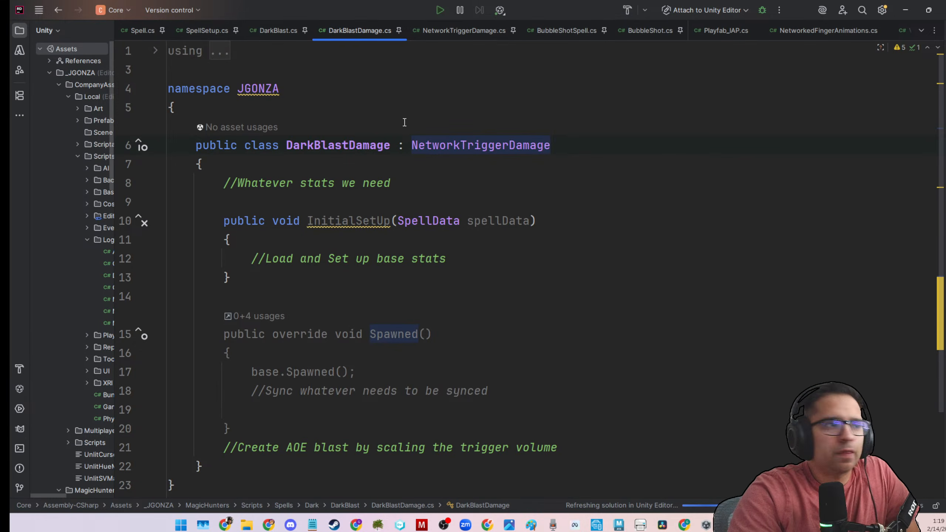
scroll(548, 259, "down", 2)
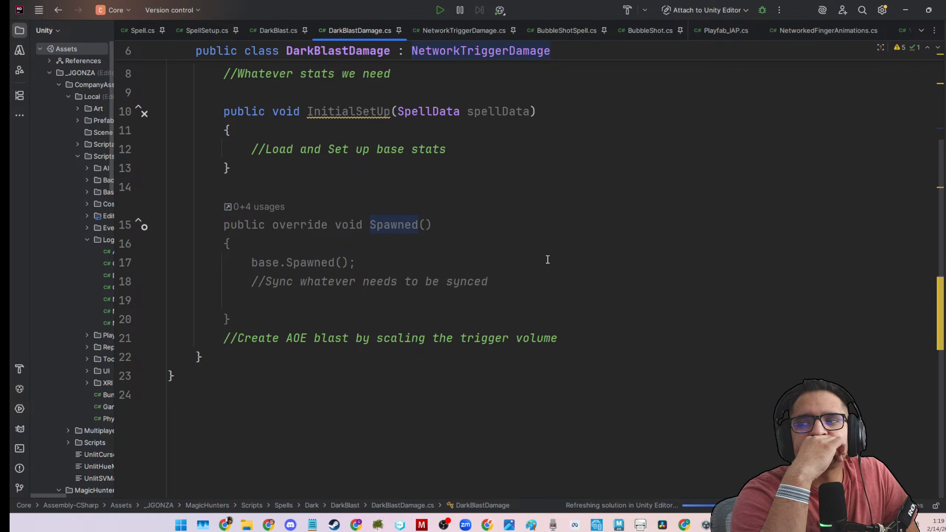
left_click(547, 260)
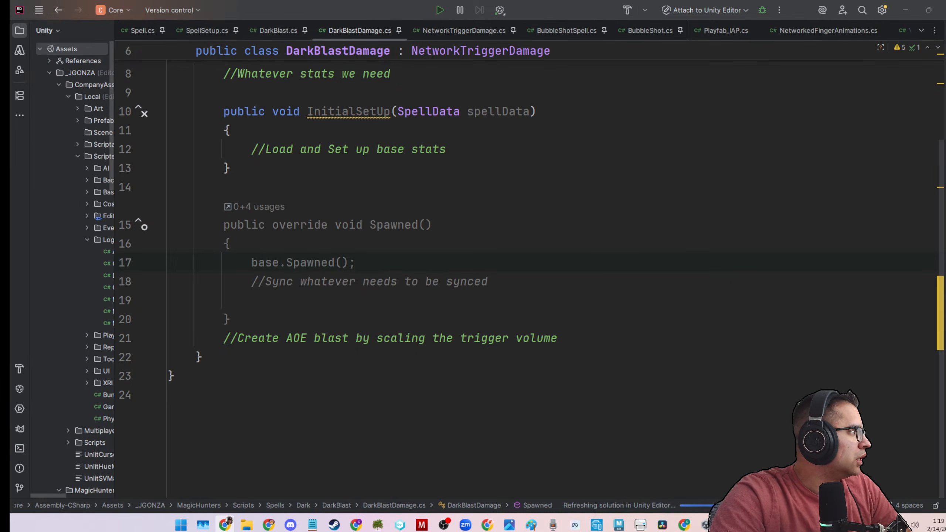
left_click(581, 278)
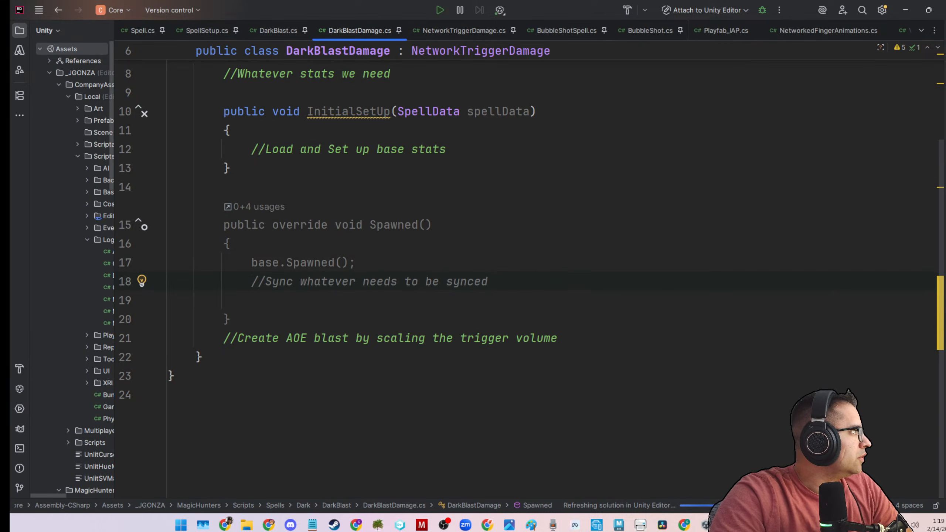
left_click(420, 185)
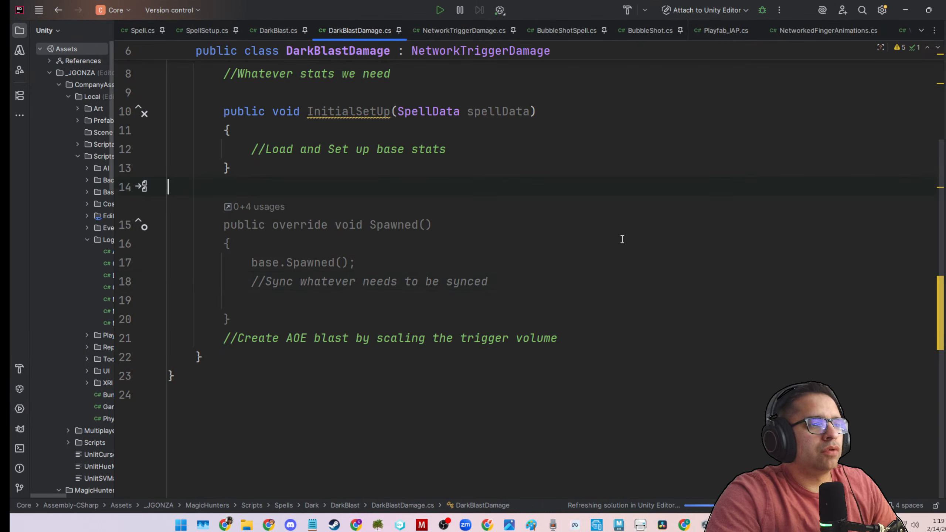
scroll(559, 320, "up", 3)
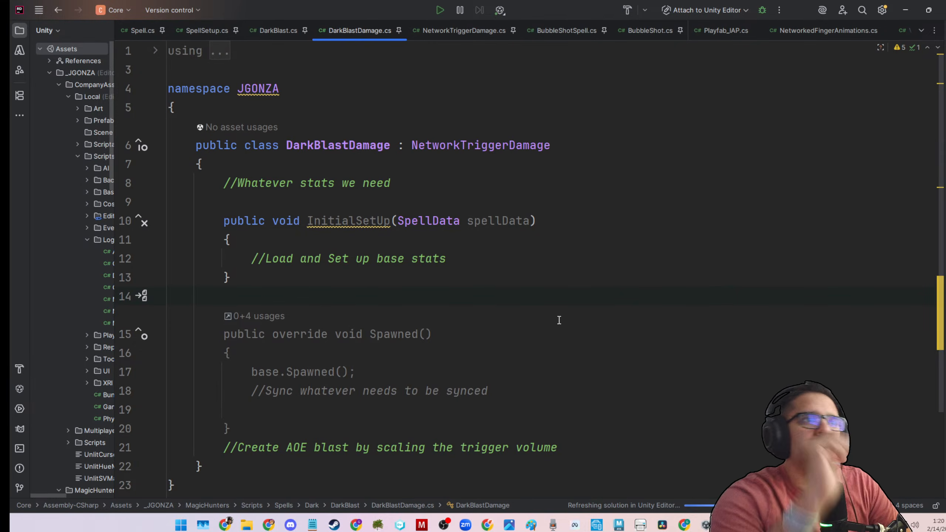
Review the fields of NetworkTriggerDamage and the DarkBlast script, checking the DarkBlast scripts folder in Unity before returning to the code.
left_click(424, 26)
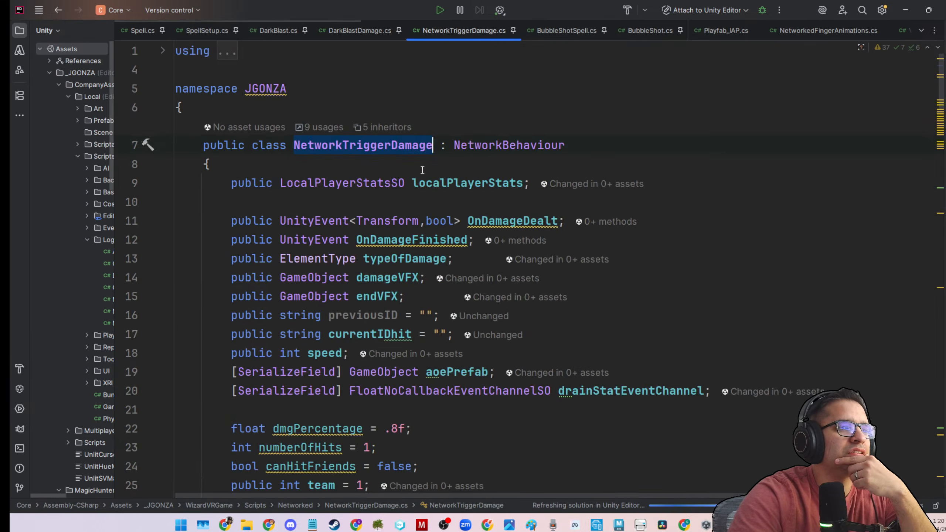
scroll(415, 173, "down", 10)
scroll(415, 173, "up", 8)
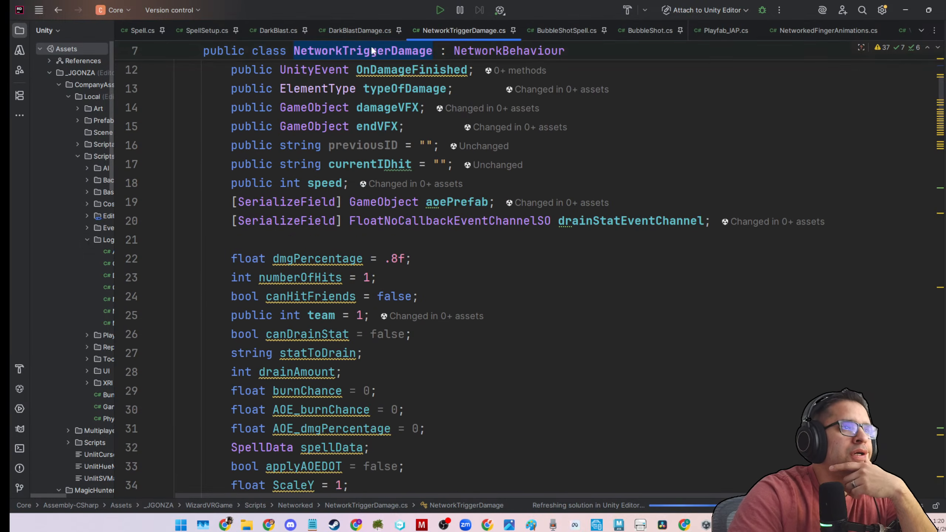
left_click(360, 30)
left_click(286, 31)
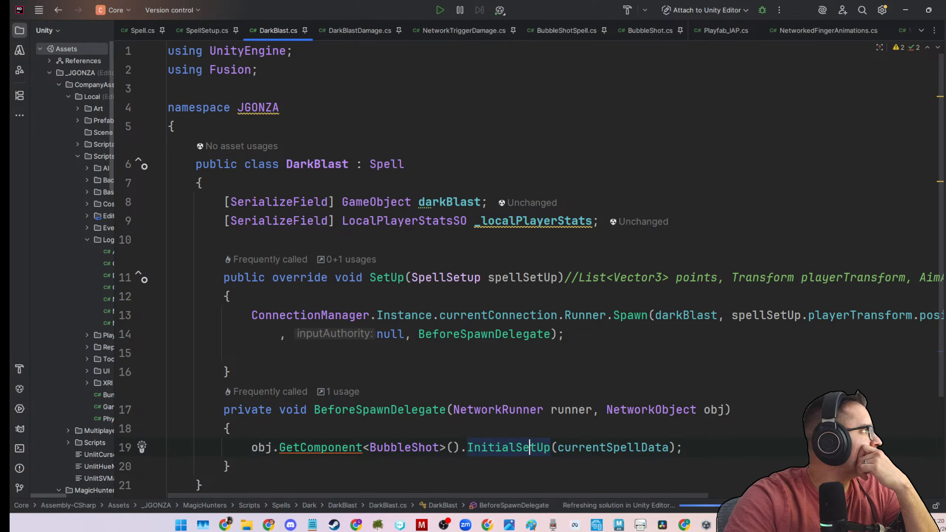
left_click(905, 10)
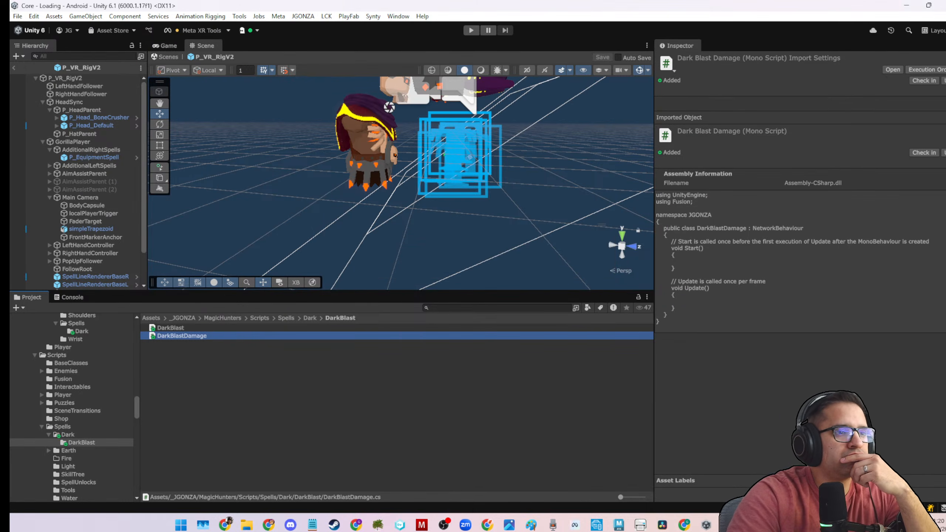
left_click(794, 525)
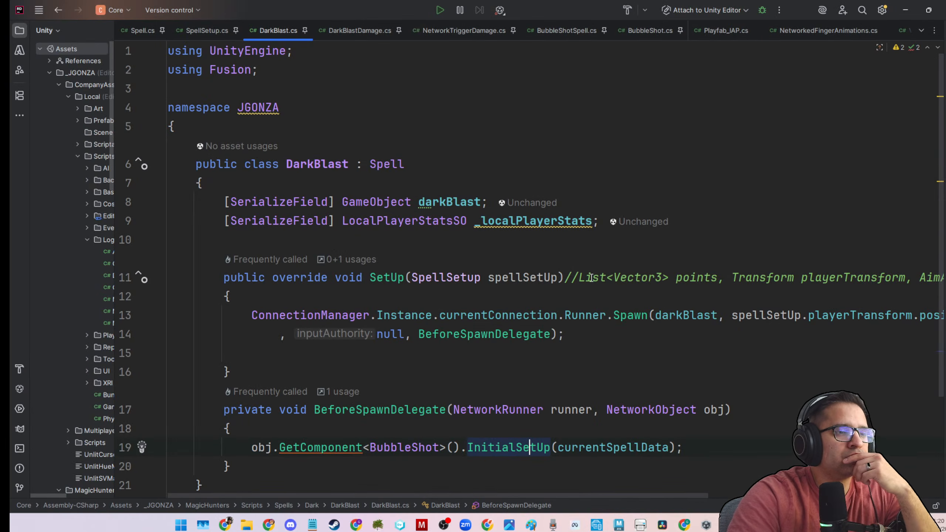
Return from the DarkBlast script to DarkBlastDamage and insert a [SerializeField] attribute on a new line above the stats comment.
scroll(538, 318, "down", 2)
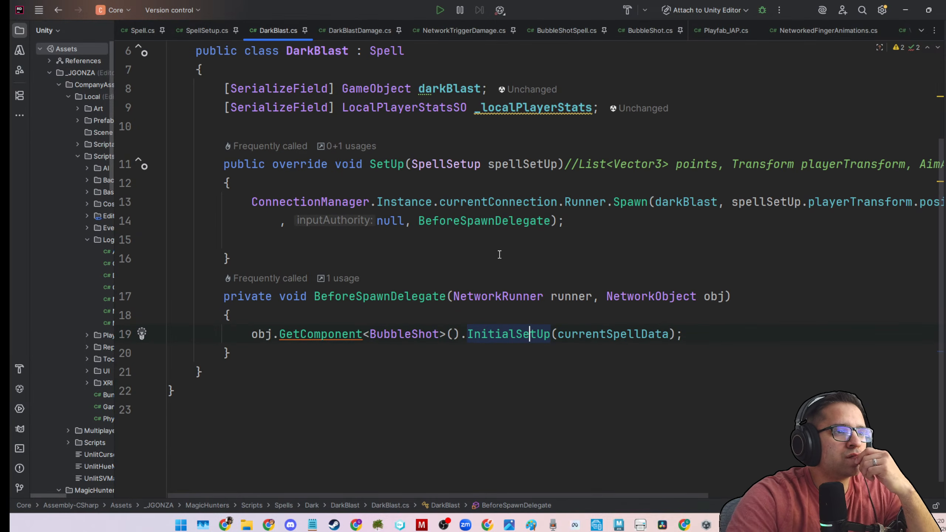
left_click(332, 33)
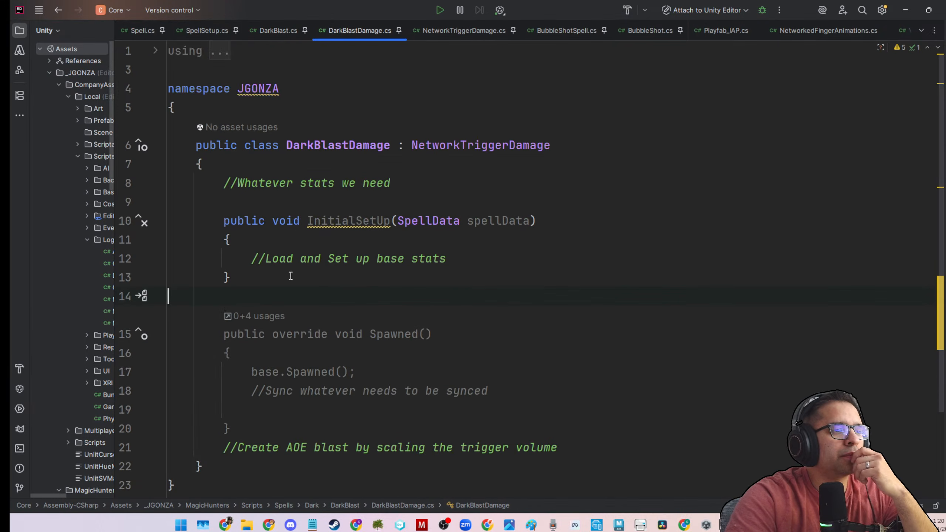
scroll(290, 276, "down", 3)
scroll(316, 209, "up", 3)
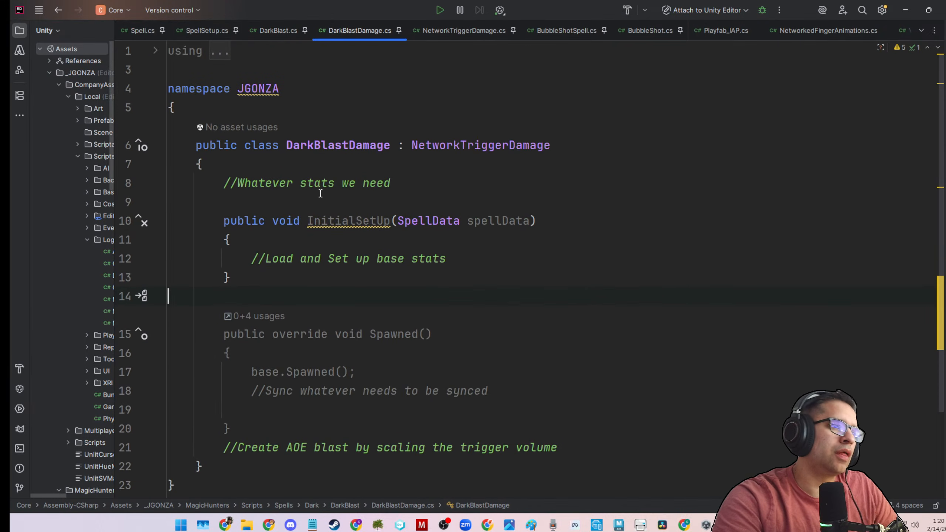
left_click(310, 171)
key("Return")
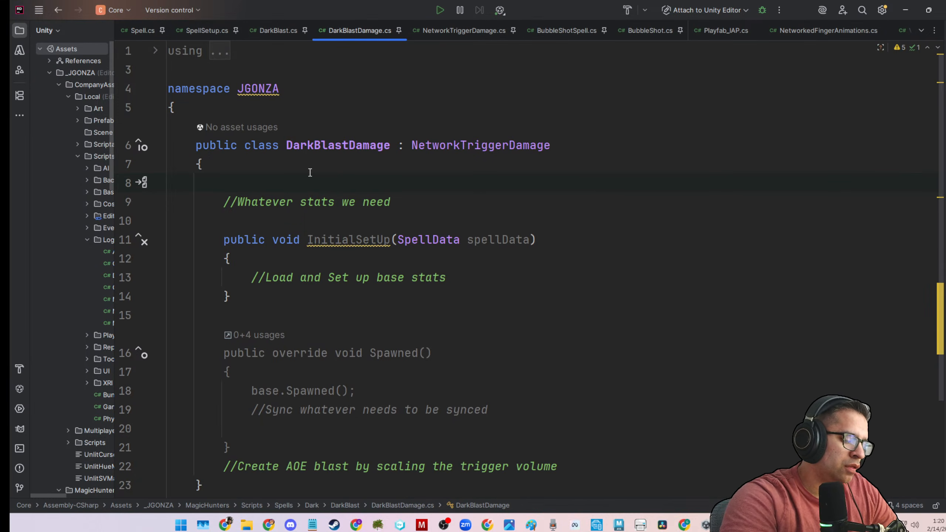
type("[]")
key("Left")
type("ser")
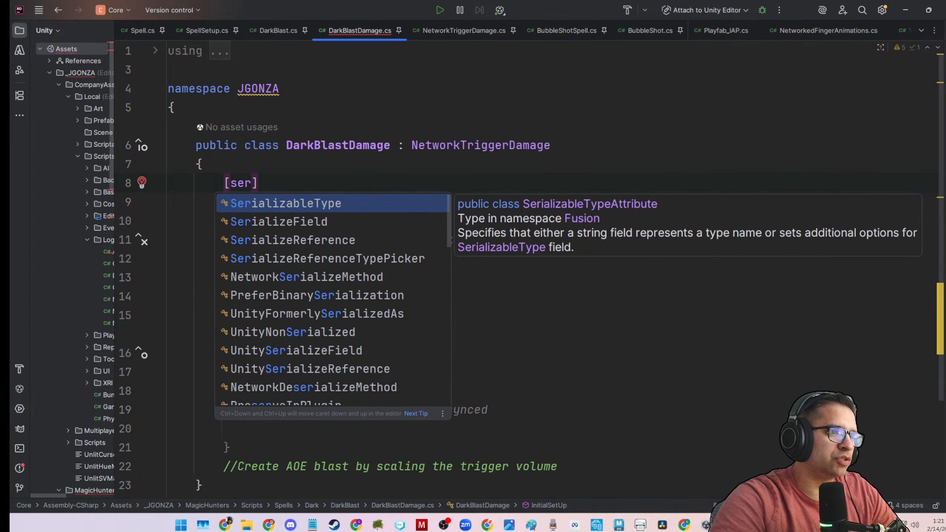
key("Down")
key("Return")
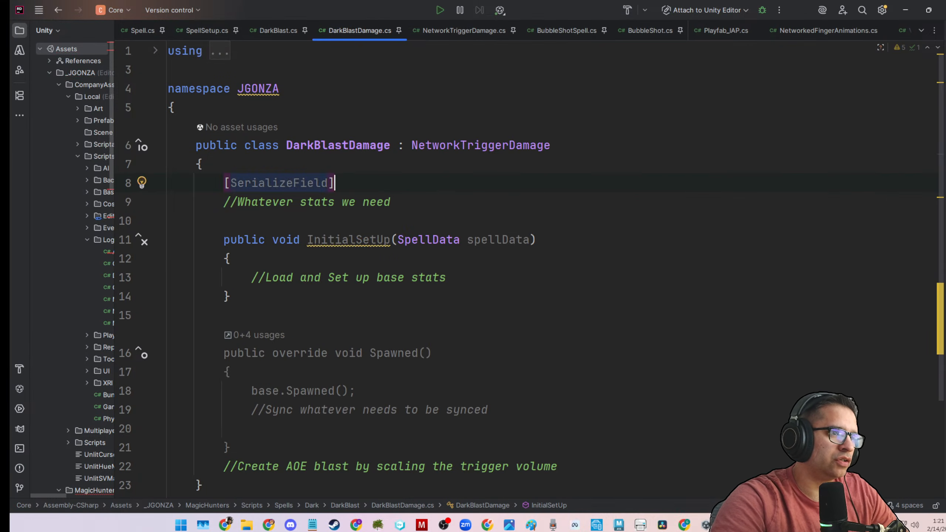
key("Right")
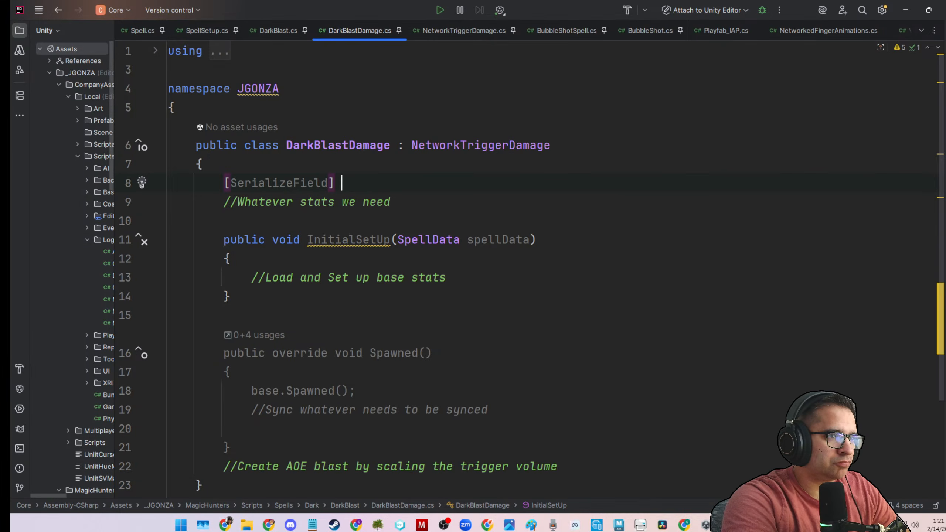
Declare a GameObject field named darkBlastVFXPrefab after the SerializeField attribute.
type("Game")
key("Down")
key("Down")
key("Down")
key("Down")
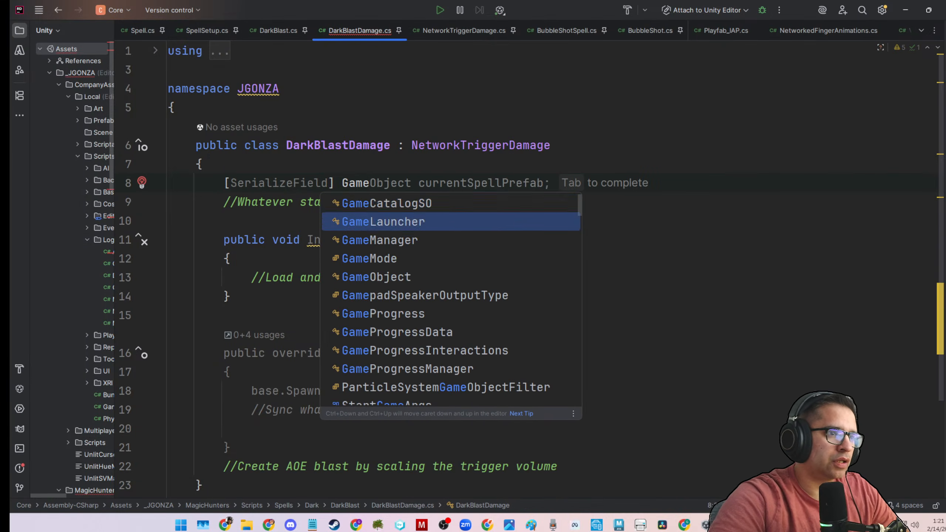
key("Tab")
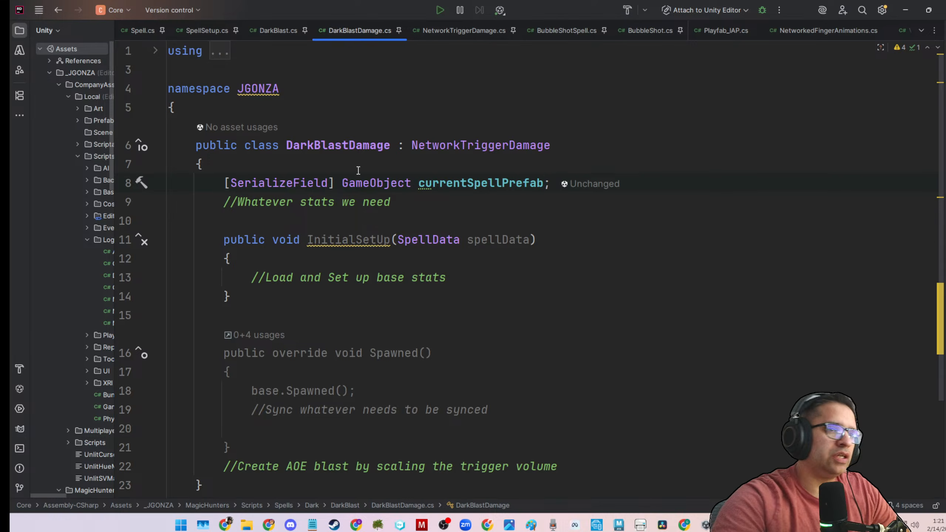
double_click(469, 182)
type("dark")
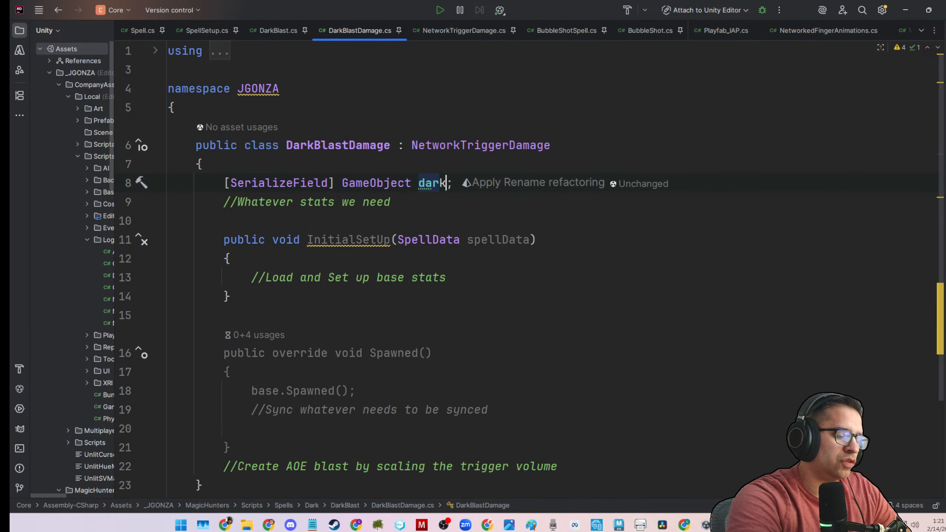
type("BlastVF")
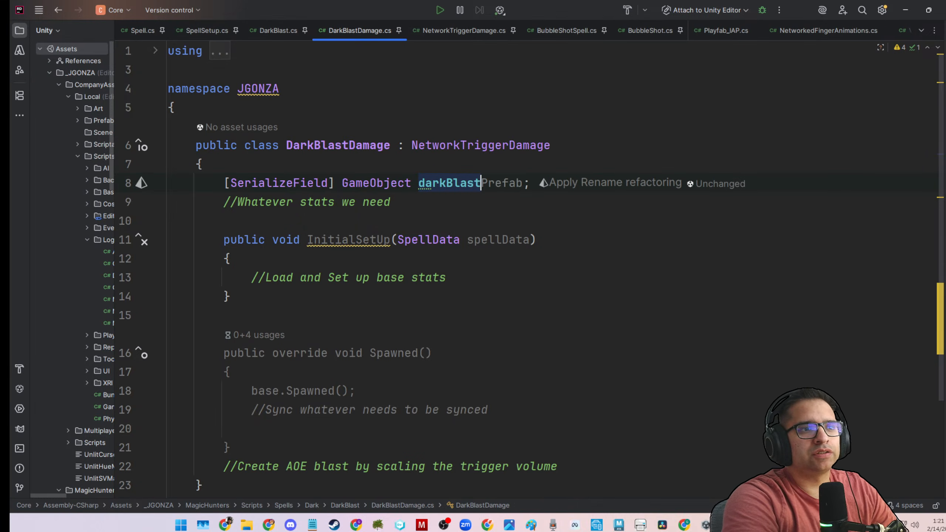
type("XPrefab")
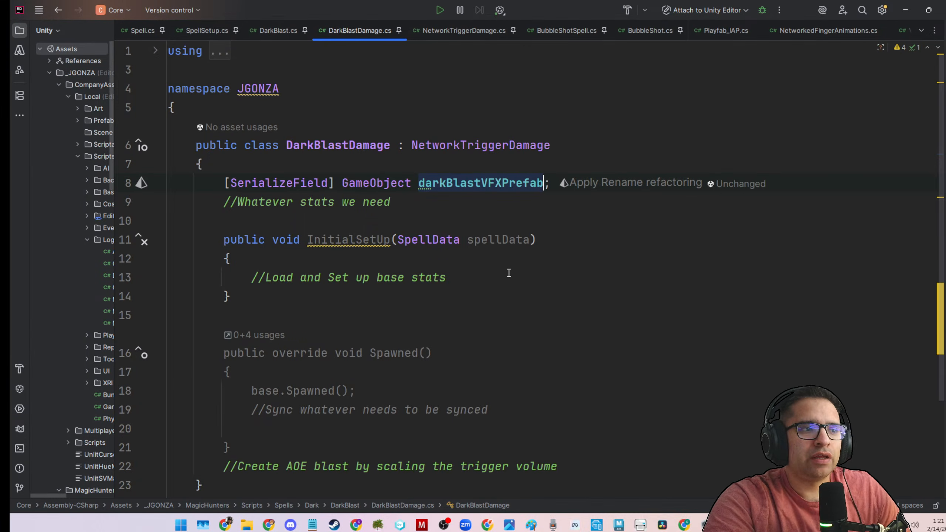
Below the sync comment in Spawned(), add the statement Instantiate(darkBlastVFXPrefab, transform.position, transform.rotation);.
scroll(471, 314, "down", 2)
left_click(250, 278)
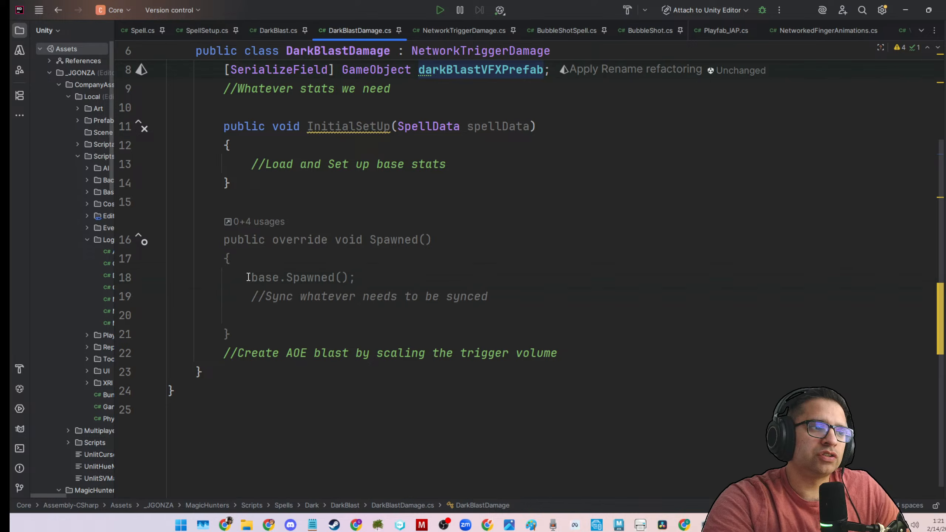
left_click(609, 292)
key("Return")
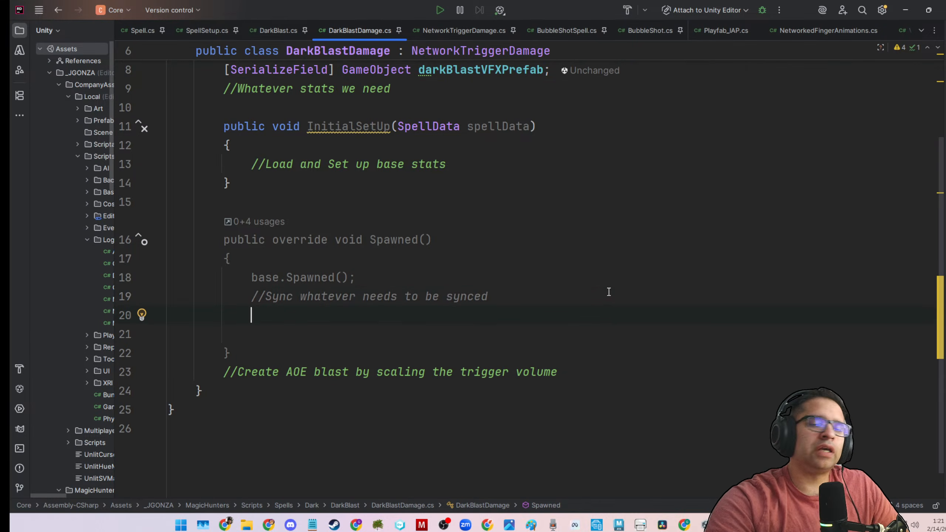
scroll(609, 293, "up", 2)
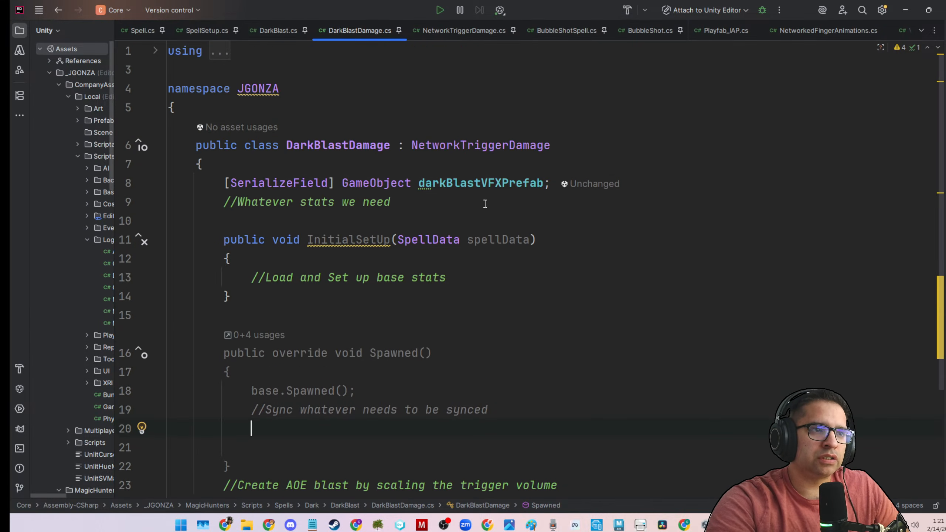
double_click(484, 183)
left_click(398, 419)
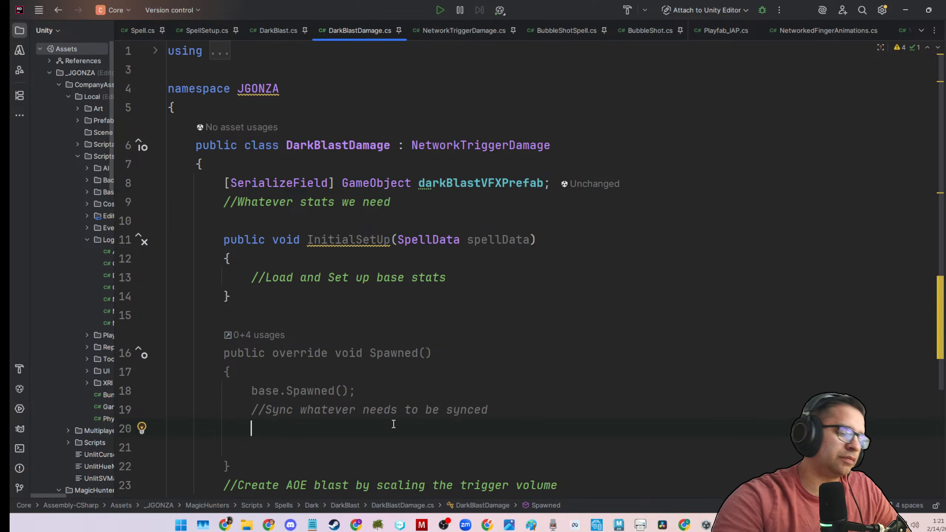
type("INsa")
key("BackSpace")
key("BackSpace")
key("BackSpace")
type("nstan")
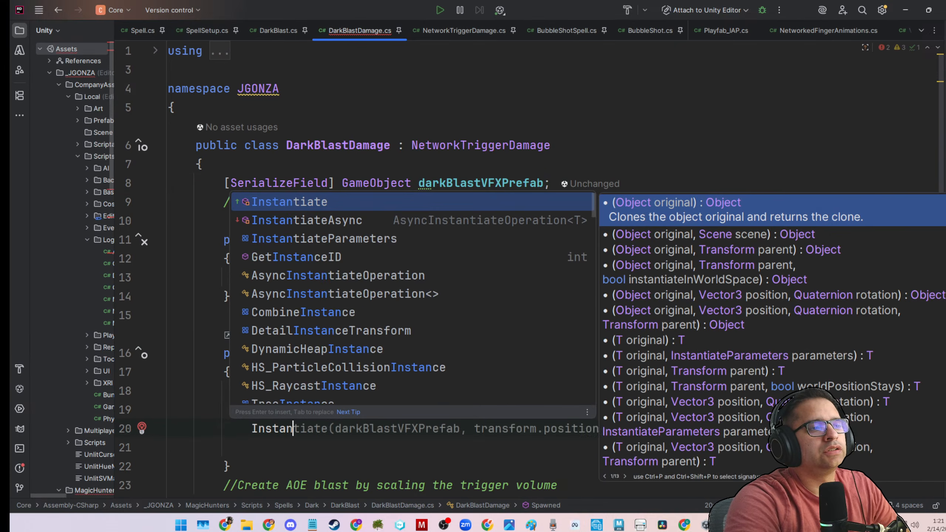
key("Tab")
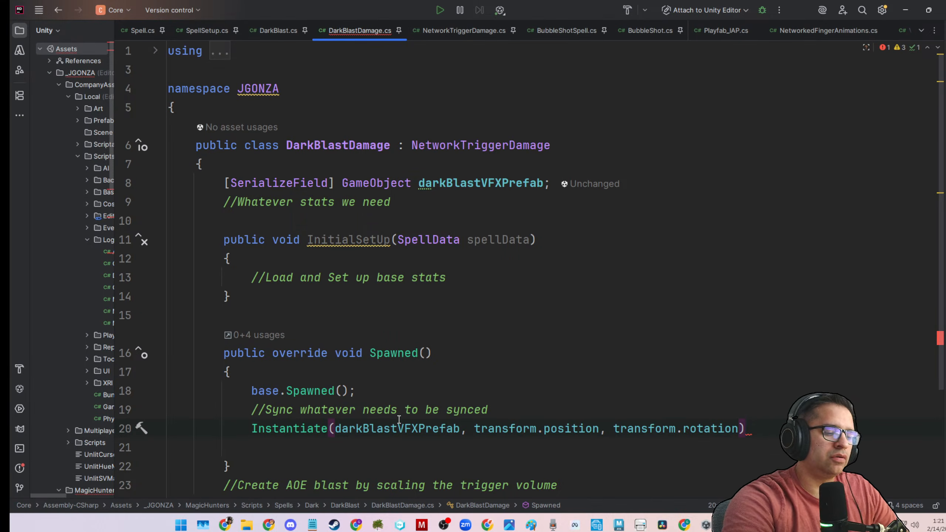
type(";")
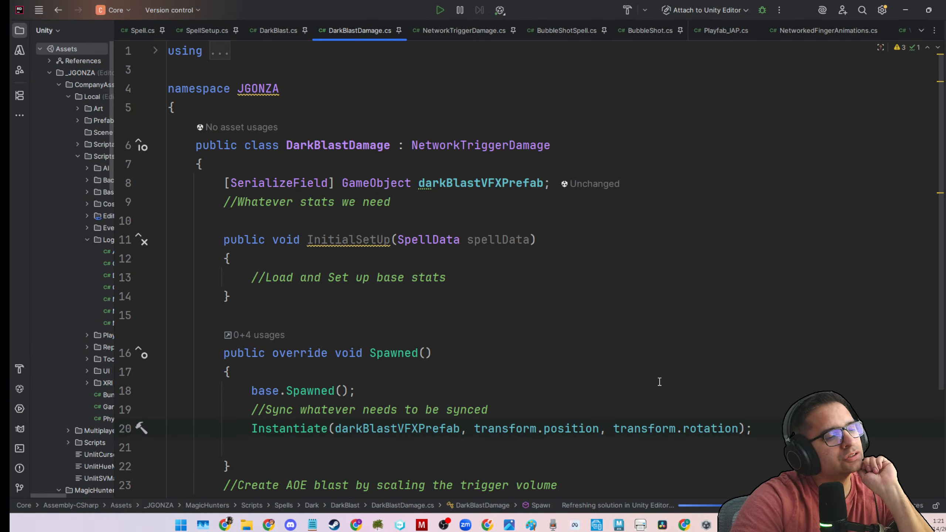
Comment out the whole InitialSetUp(SpellData spellData) method with a /* */ block.
left_click(680, 318)
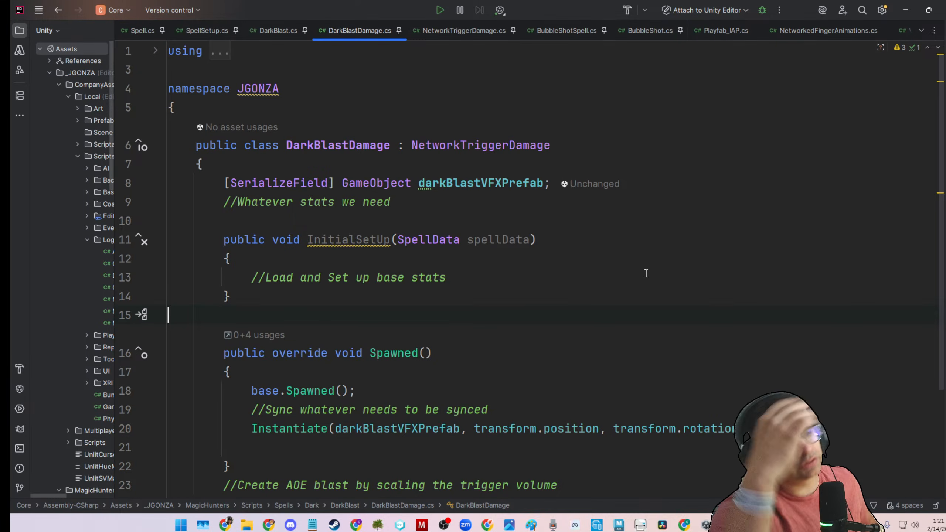
double_click(524, 145)
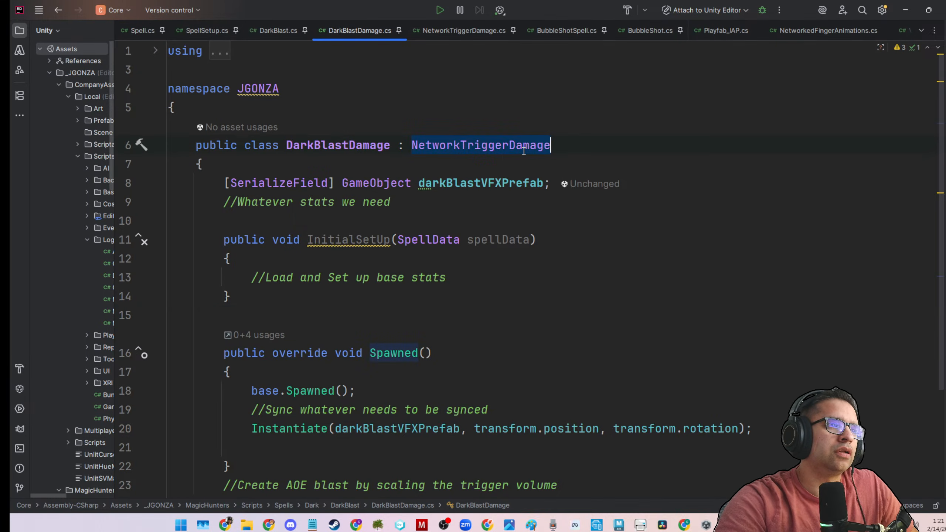
left_click(618, 222)
scroll(609, 270, "down", 2)
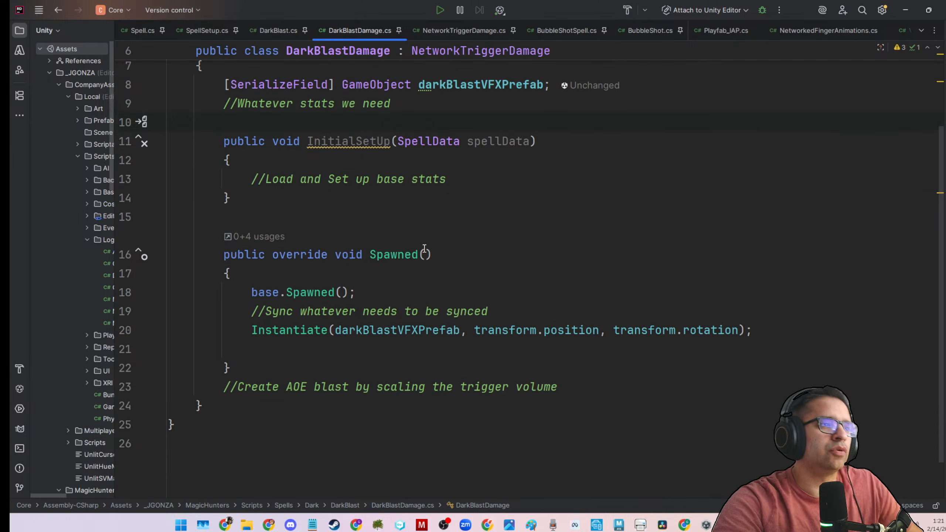
left_click_drag(273, 246, 159, 200)
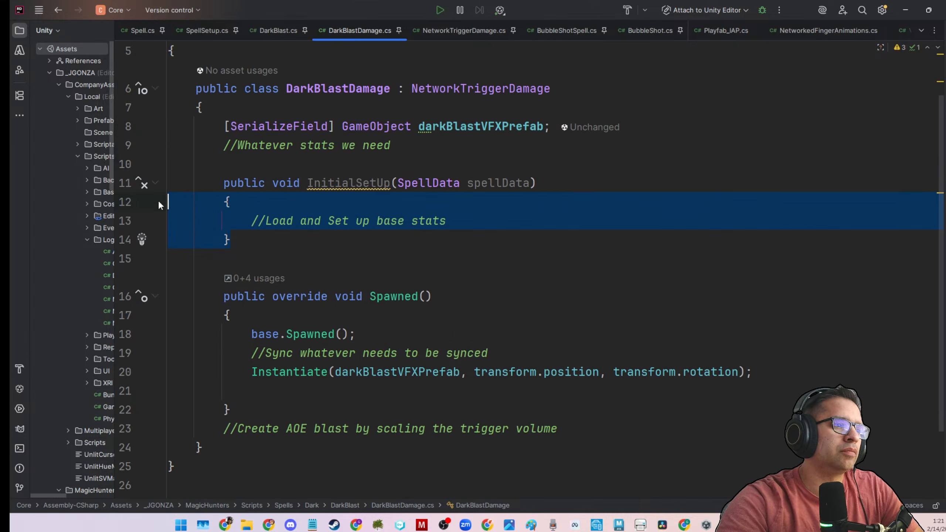
left_click(208, 183)
type("/*")
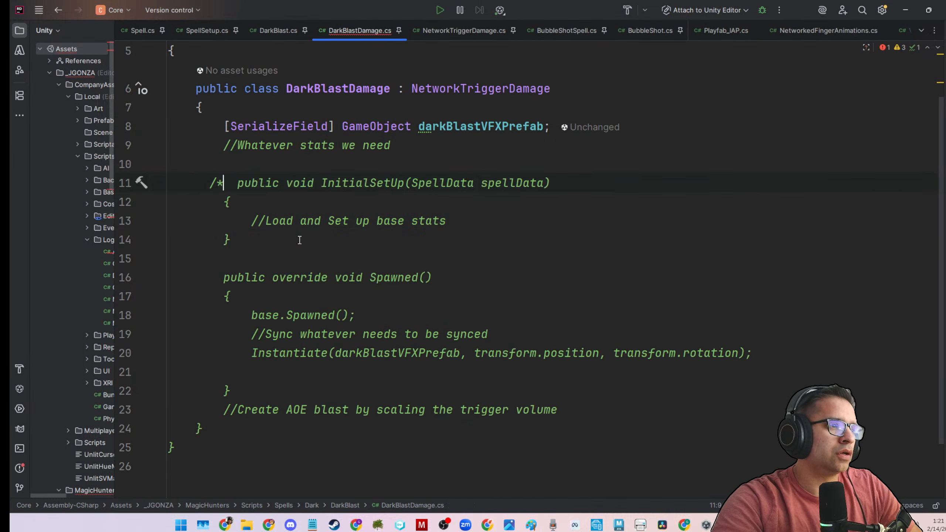
left_click(232, 239)
type("*/")
scroll(477, 309, "down", 1)
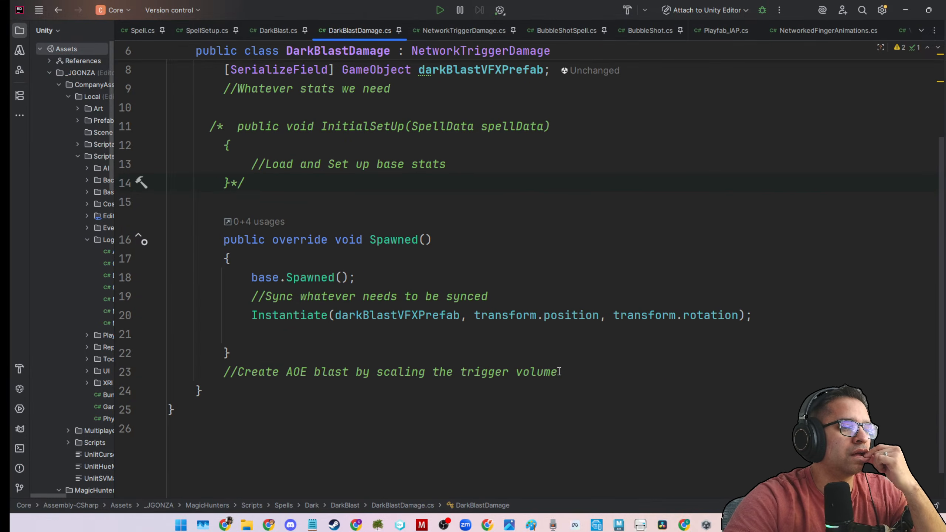
Start a new line below the AOE blast comment and review the DarkBlastDamage script.
left_click(558, 371)
key("Return")
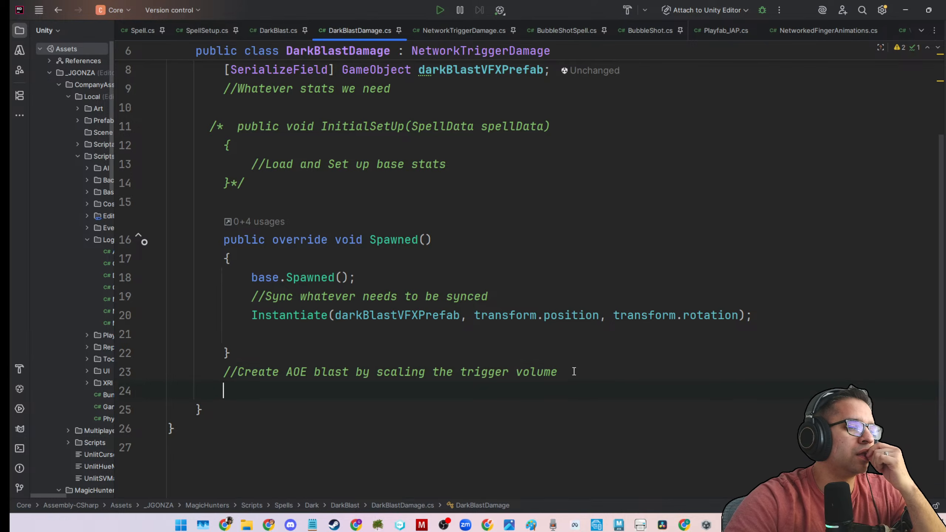
scroll(573, 371, "up", 2)
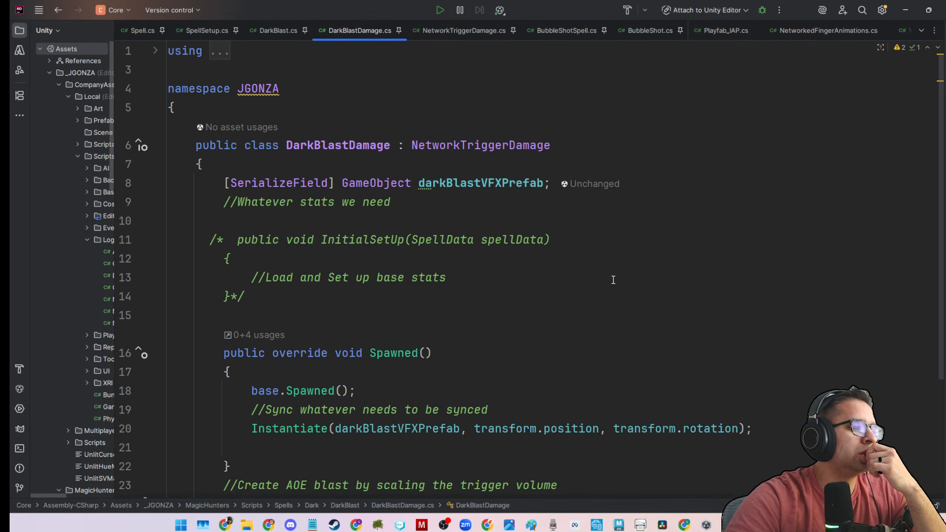
scroll(613, 279, "down", 2)
scroll(613, 279, "up", 2)
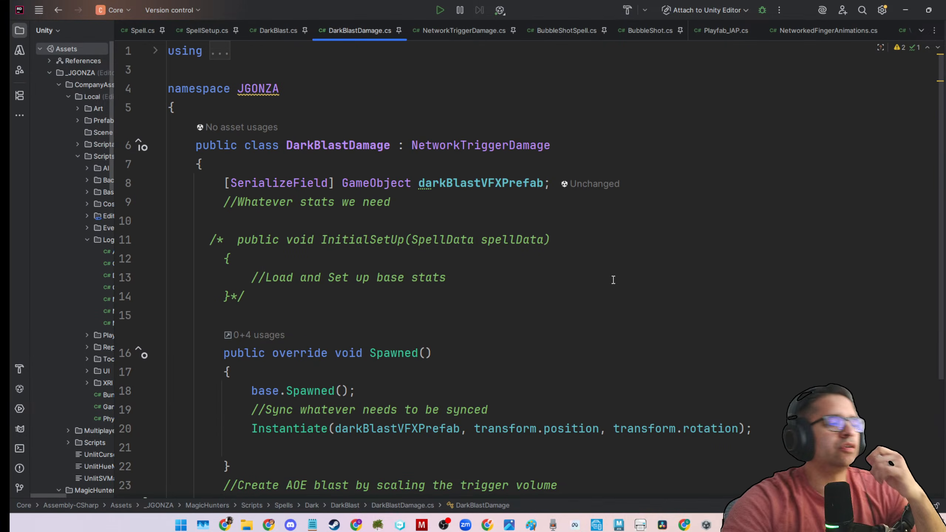
scroll(613, 280, "down", 2)
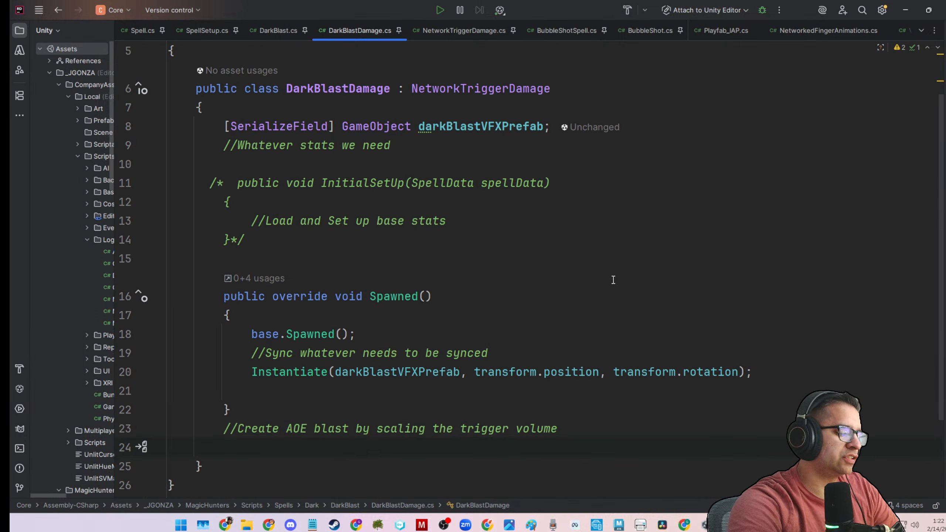
Insert an OnRenderImage event function stub below the AOE blast comment.
type("re")
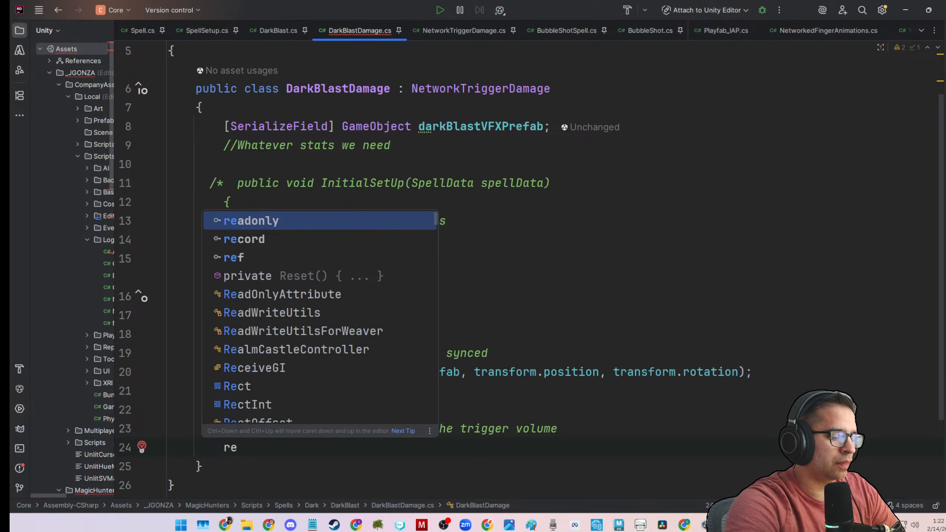
type("nder")
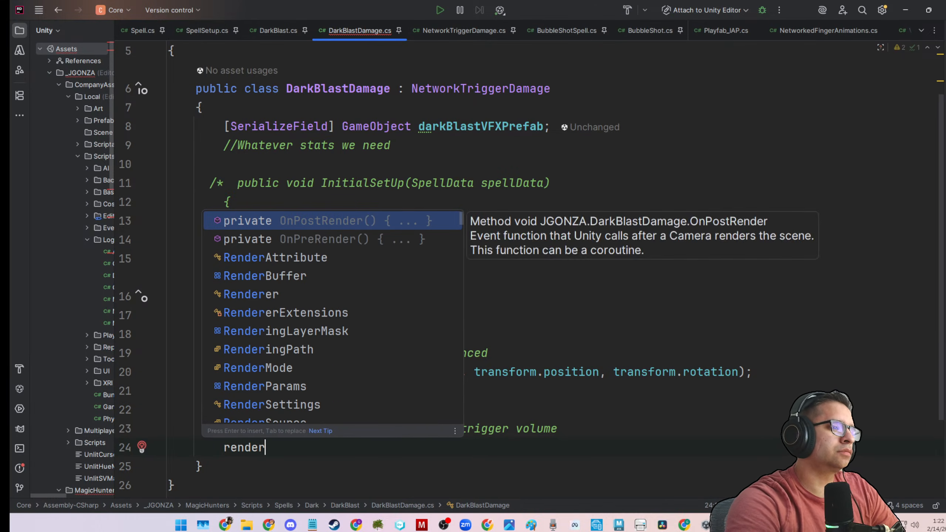
key("BackSpace")
key("BackSpace")
key("BackSpace")
key("BackSpace")
key("BackSpace")
key("BackSpace")
type("On")
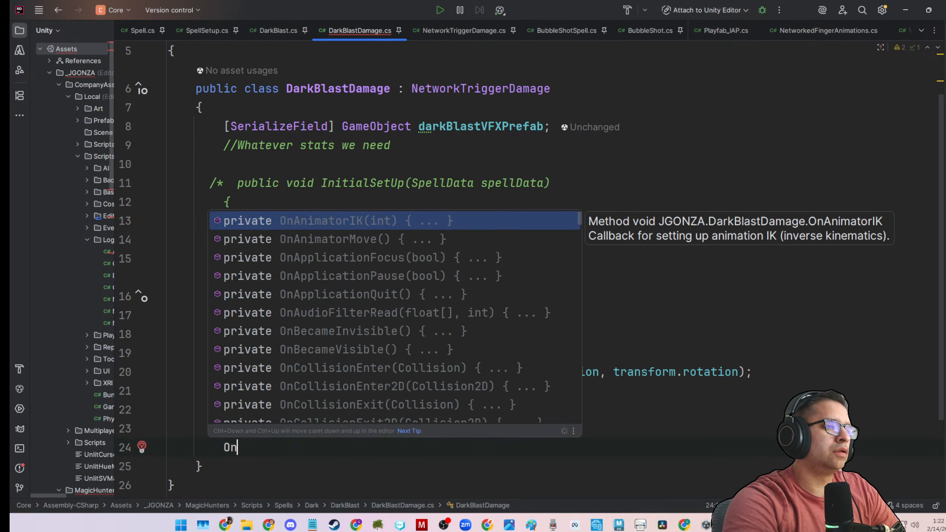
type("Re")
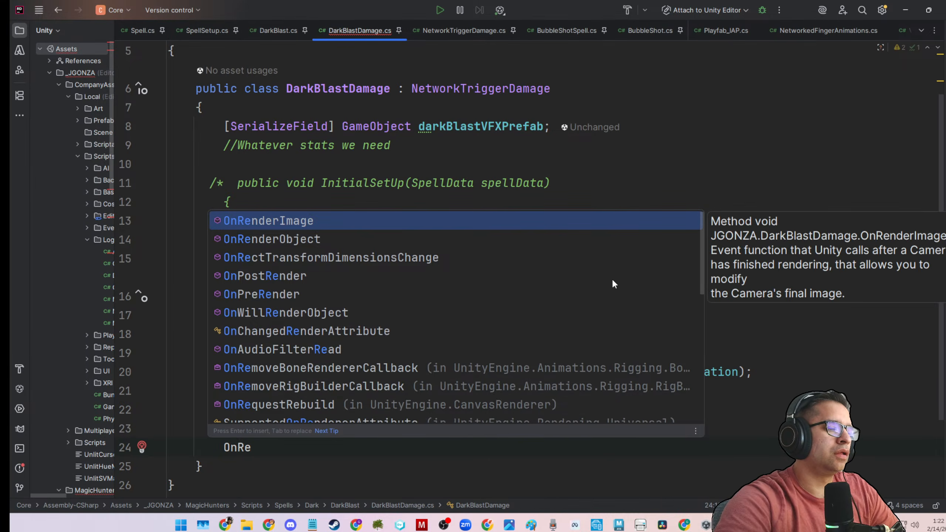
key("BackSpace")
type("Render")
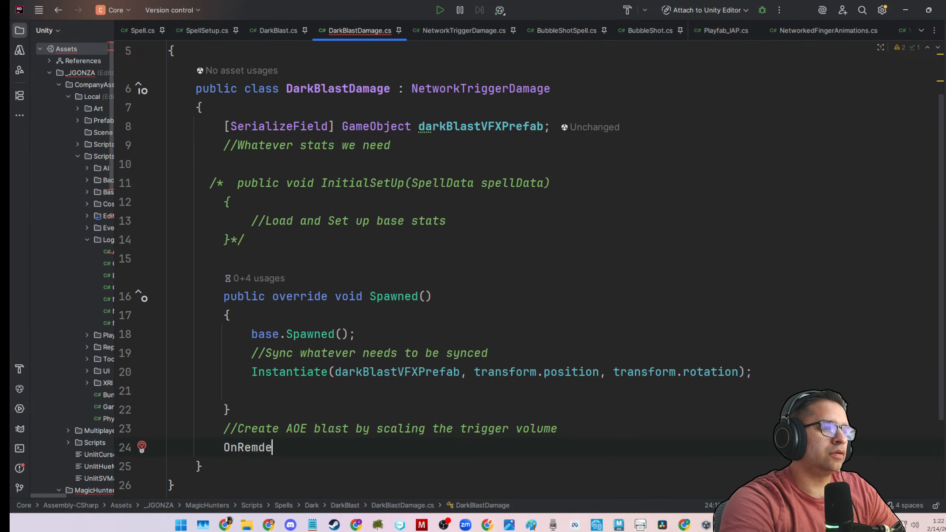
key("BackSpace")
key("BackSpace")
key("BackSpace")
key("BackSpace")
type("nd")
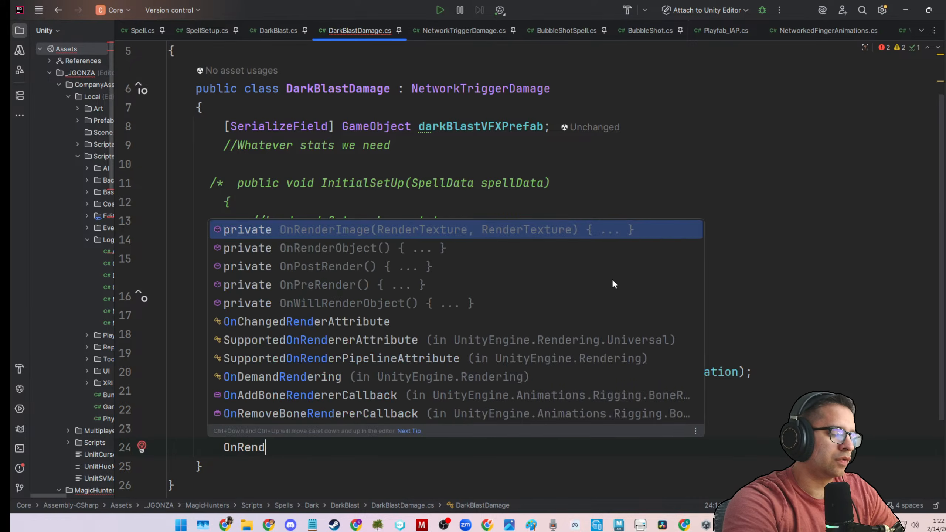
key("Return")
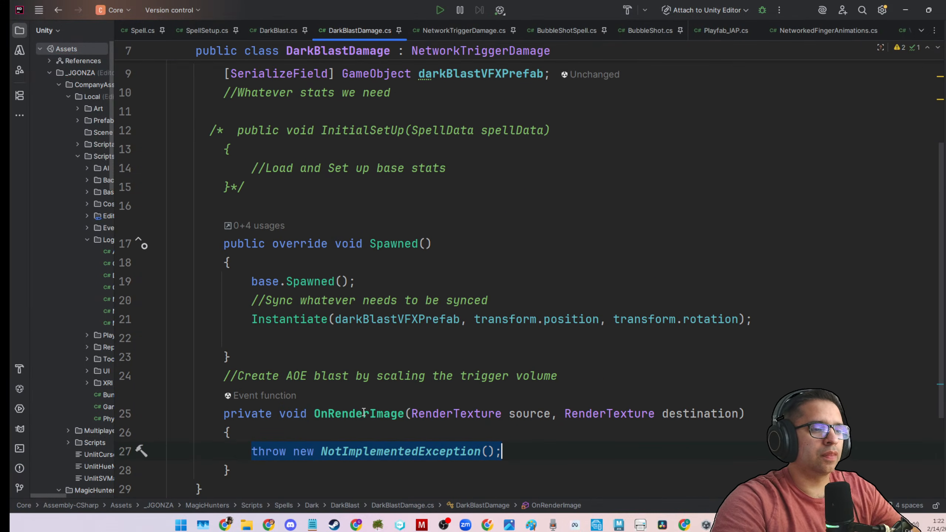
Reduce the OnRenderImage stub's signature to void OnRender() by removing its parameters and the private modifier.
left_click_drag(367, 413, 739, 410)
key("BackSpace")
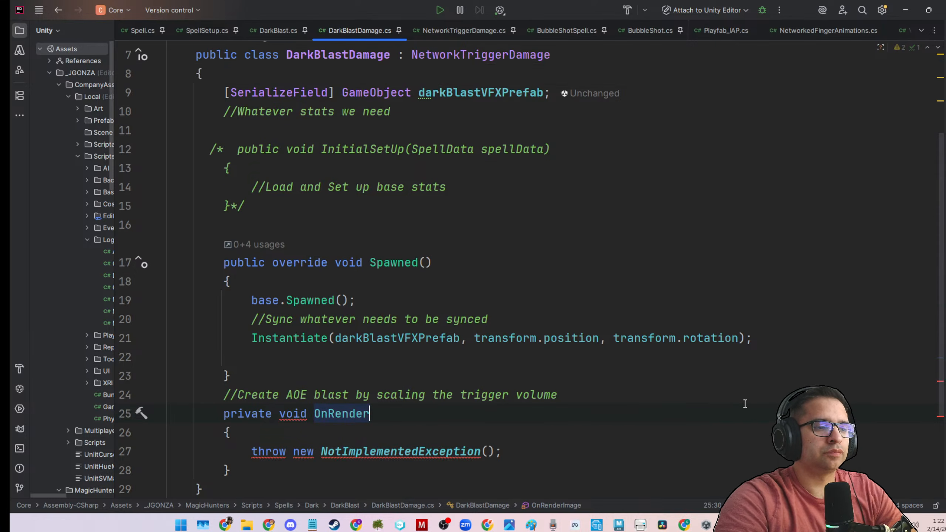
type("()")
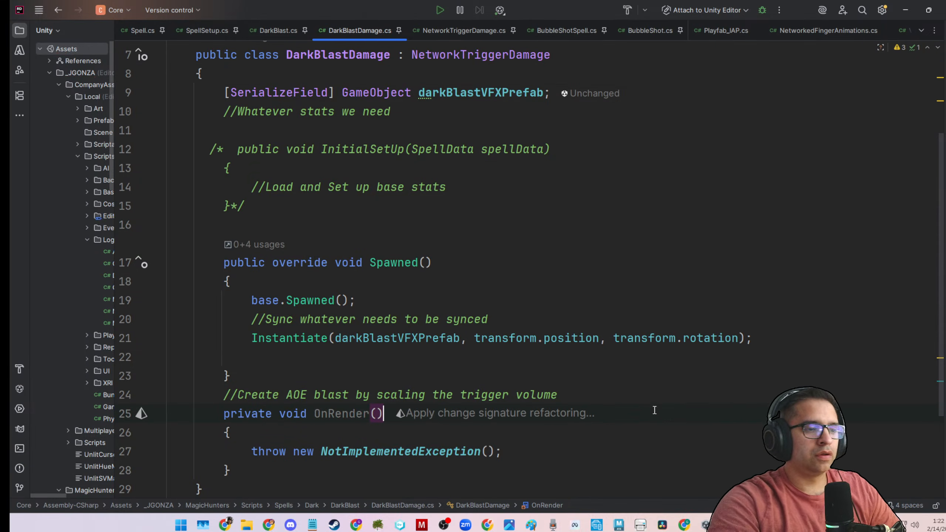
left_click(332, 412)
left_click(321, 413)
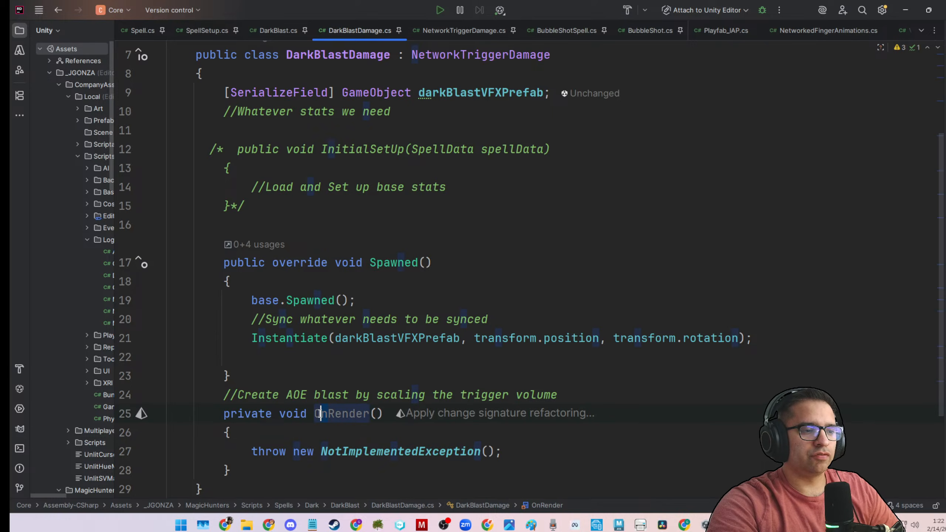
left_click_drag(280, 418, 261, 471)
key("BackSpace")
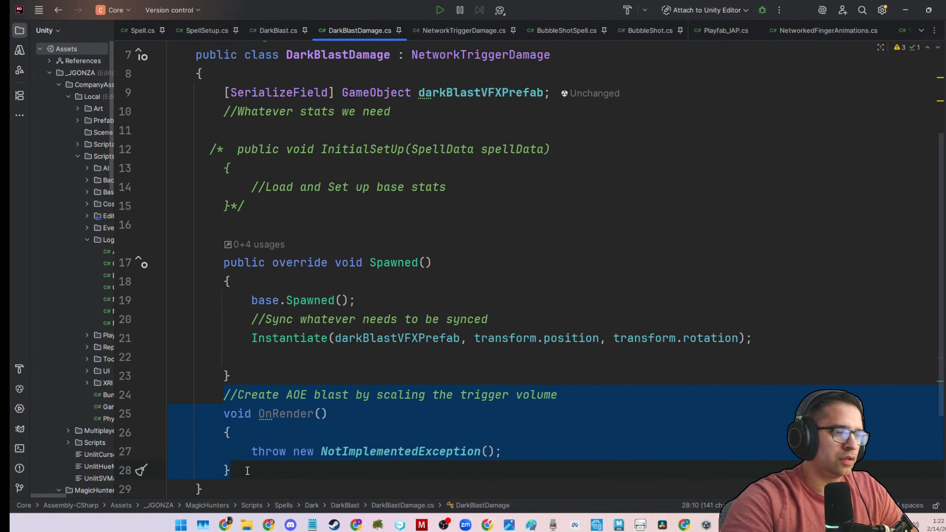
Remove the OnRender() stub and try a private override declaration in its place.
left_click(247, 471)
left_click_drag(223, 414, 239, 473)
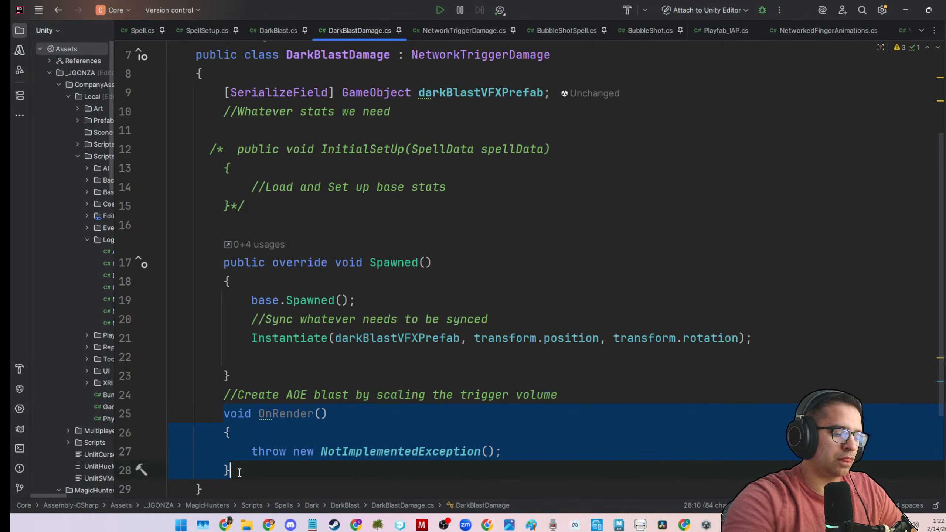
type("over")
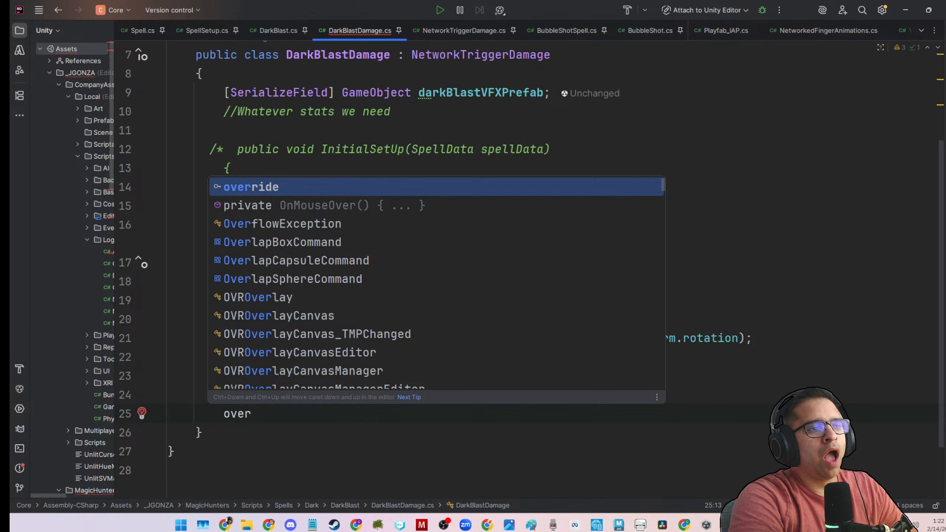
key("BackSpace")
key("BackSpace")
key("BackSpace")
key("BackSpace")
type("pr")
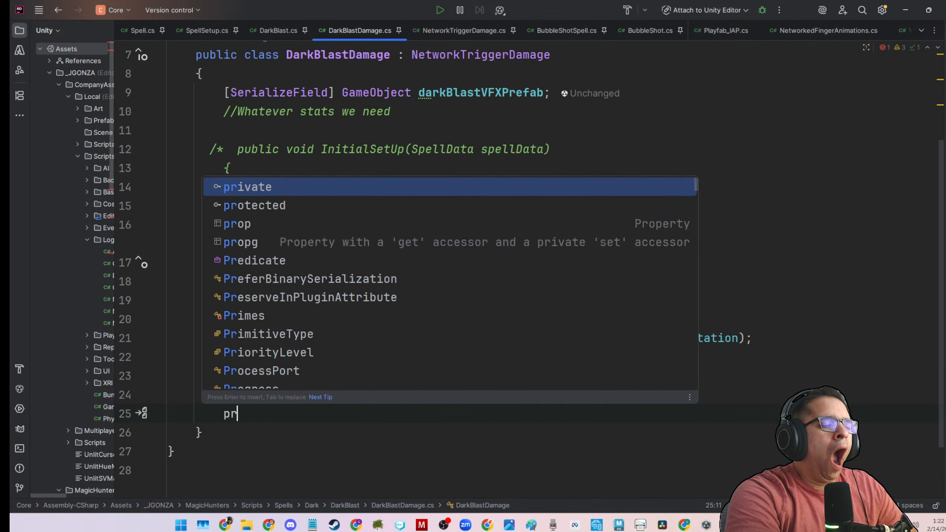
type("ivate override ")
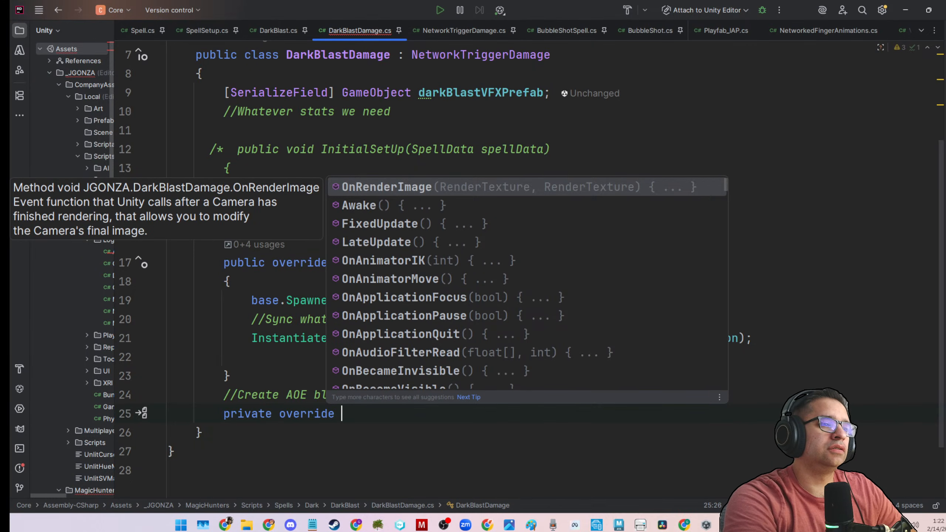
type("onRed")
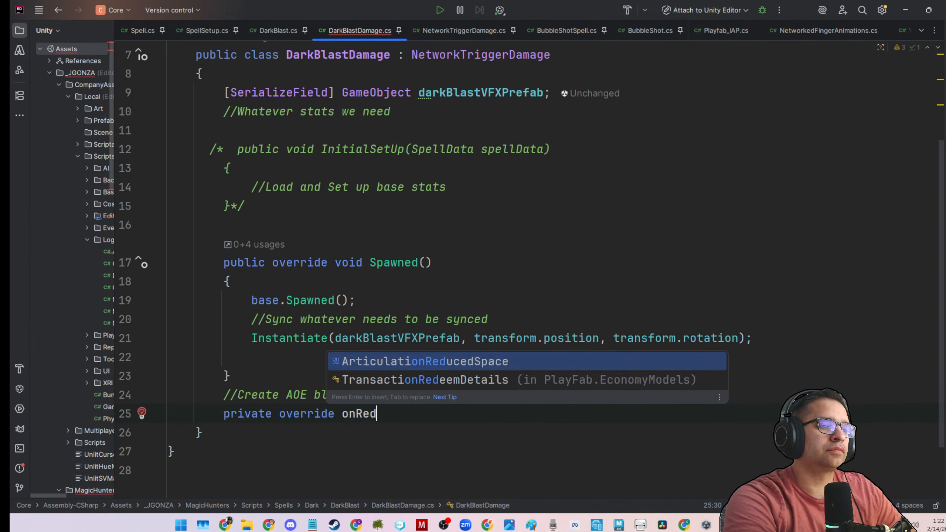
key("BackSpace")
key("BackSpace")
key("BackSpace")
key("BackSpace")
key("BackSpace")
key("BackSpace")
key("BackSpace")
key("BackSpace")
key("BackSpace")
key("BackSpace")
key("BackSpace")
key("BackSpace")
key("BackSpace")
key("BackSpace")
key("BackSpace")
key("BackSpace")
key("BackSpace")
key("BackSpace")
key("BackSpace")
key("BackSpace")
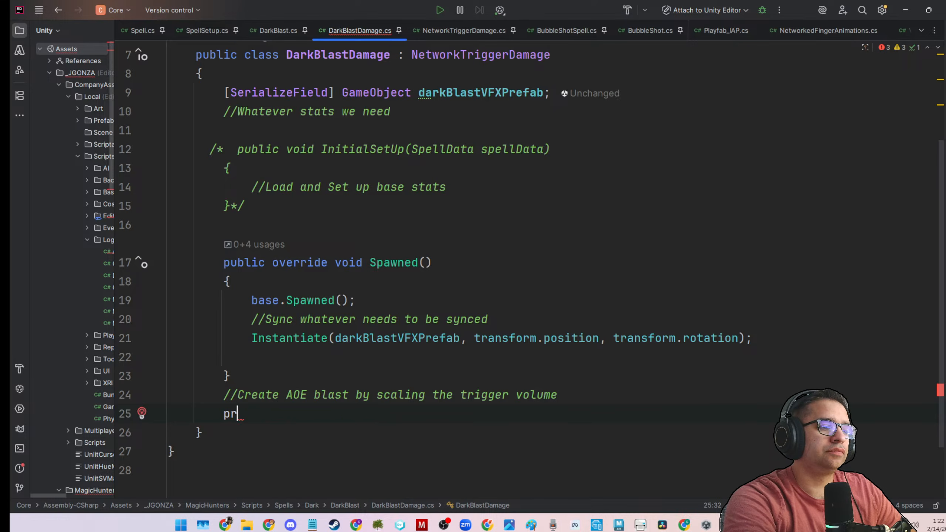
key("BackSpace")
key("BackSpace")
Start a public override void declaration below the AOE blast comment.
type("public voi")
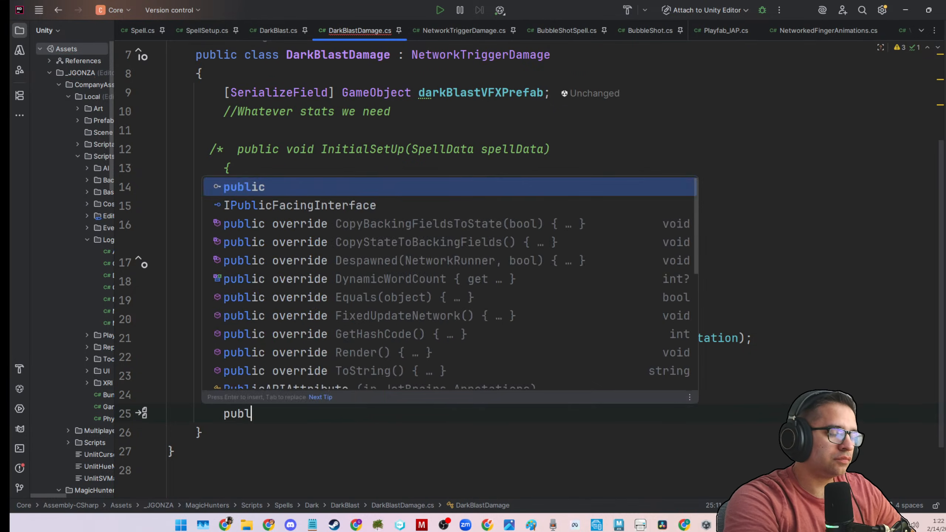
key("BackSpace")
key("BackSpace")
key("BackSpace")
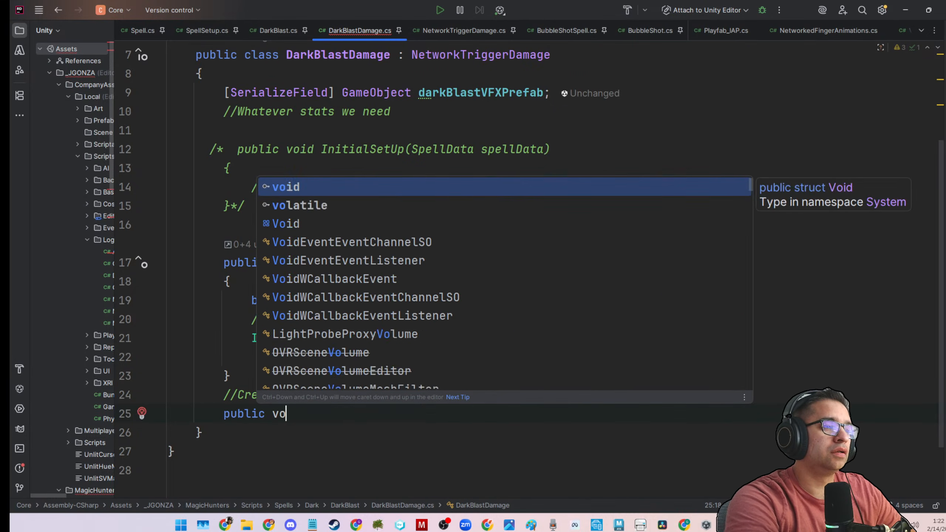
type("overr")
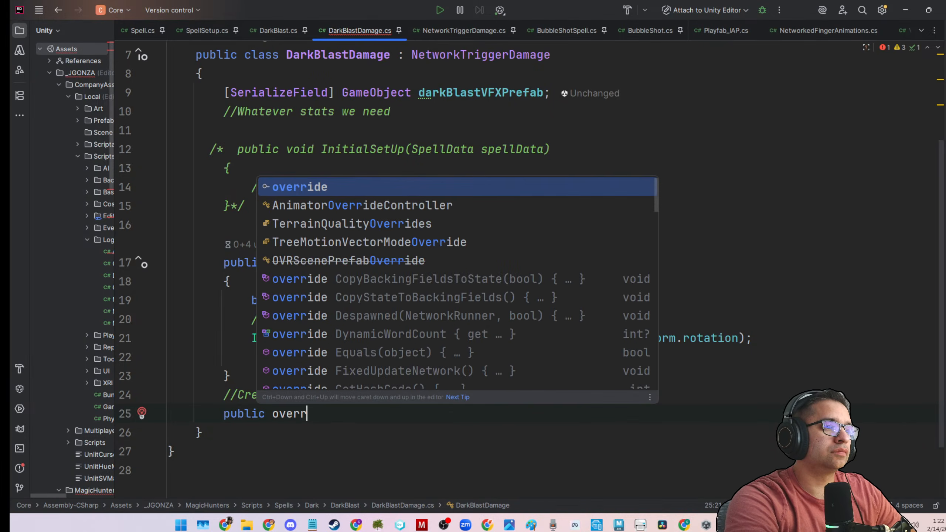
type("ide void ")
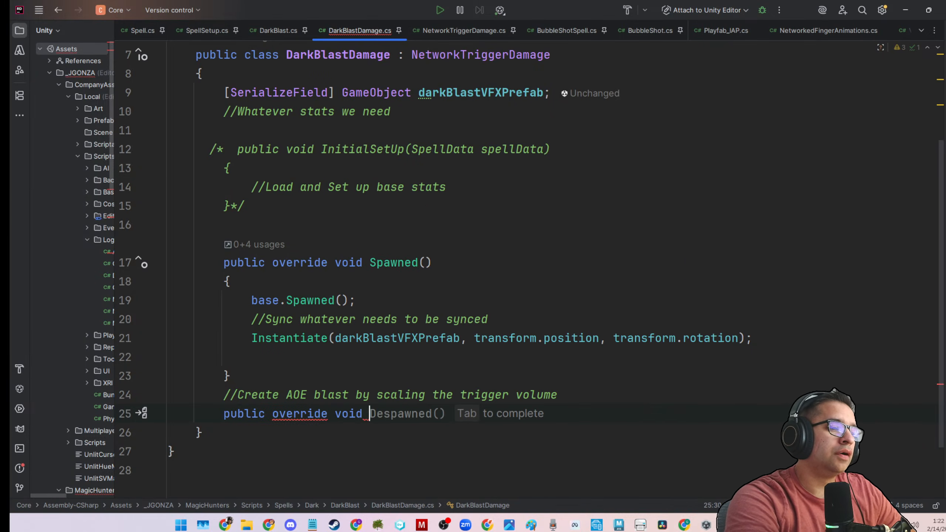
type("R")
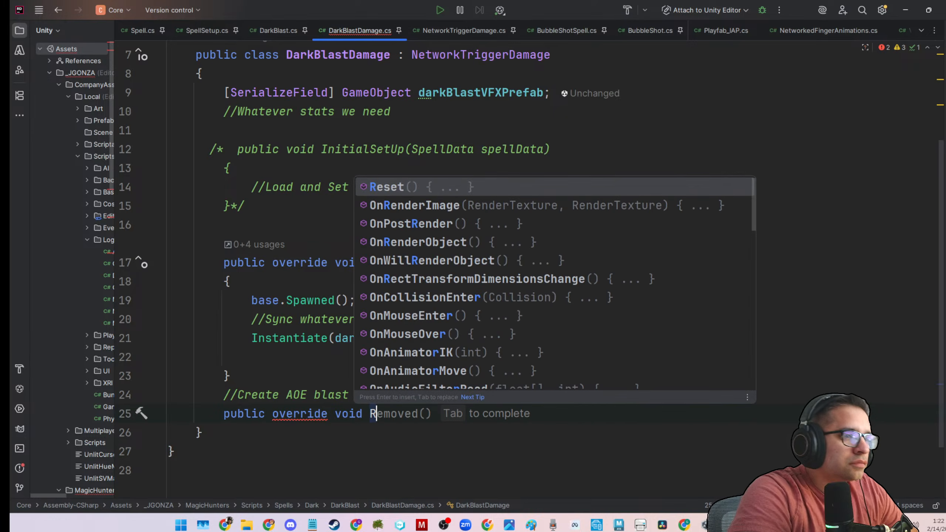
key("BackSpace")
type("onRe")
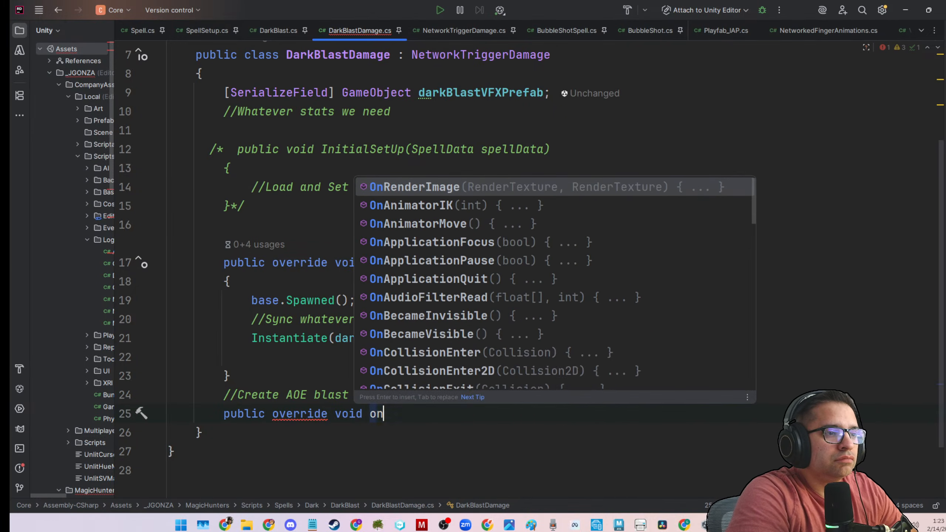
key("BackSpace")
key("BackSpace")
key("BackSpace")
key("BackSpace")
type("R")
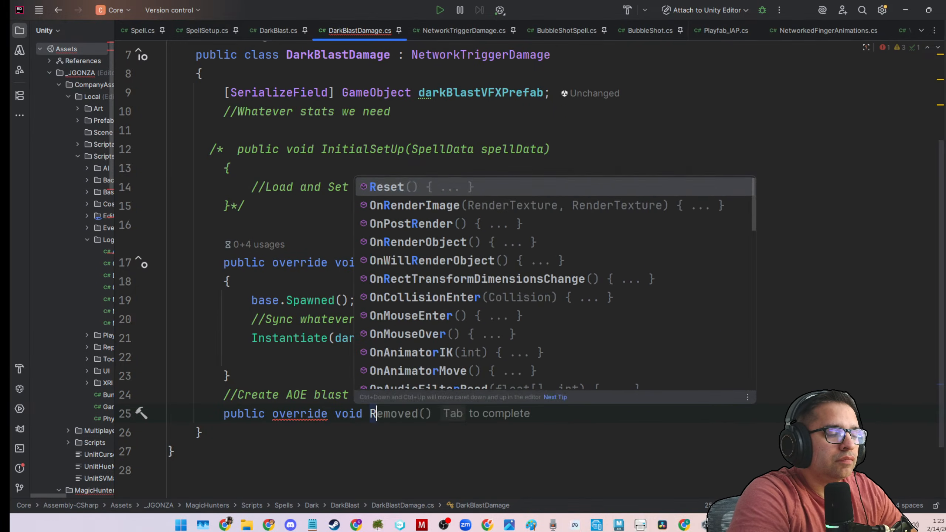
key("BackSpace")
key("BackSpace")
type("fixe")
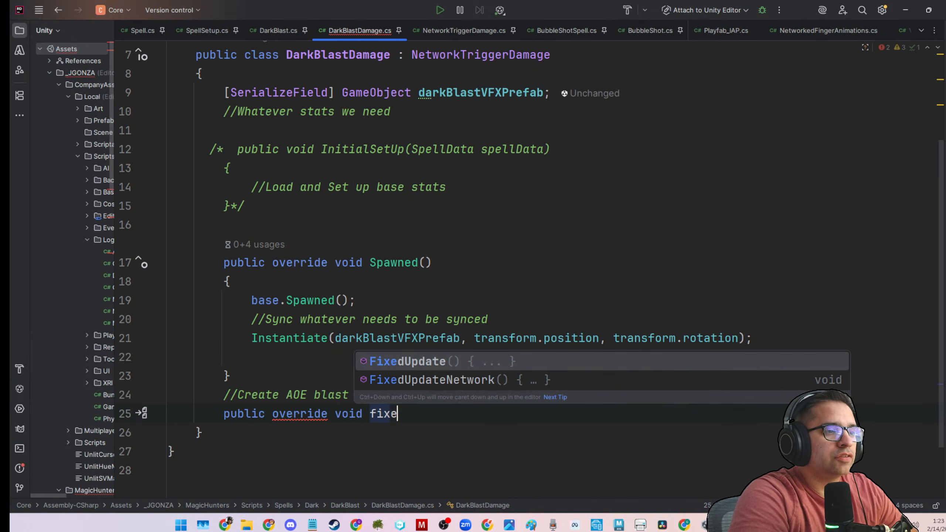
key("Down")
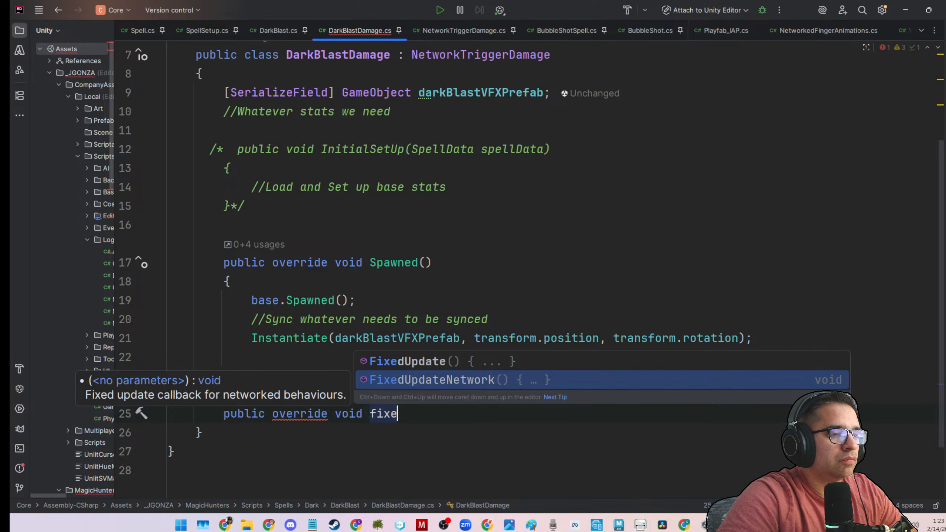
key("BackSpace")
key("BackSpace")
key("BackSpace")
key("BackSpace")
key("BackSpace")
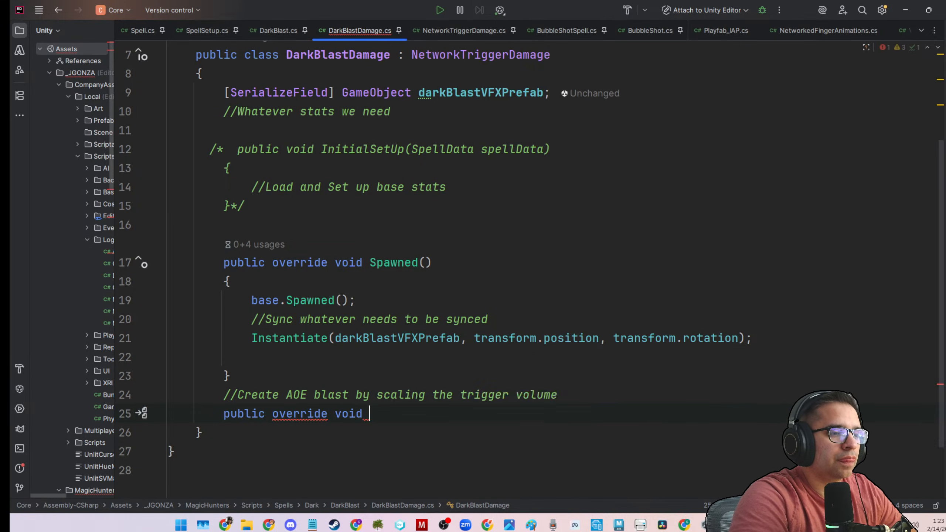
Complete the declaration as an override of Render() and add an empty line after base.Render();.
type("render")
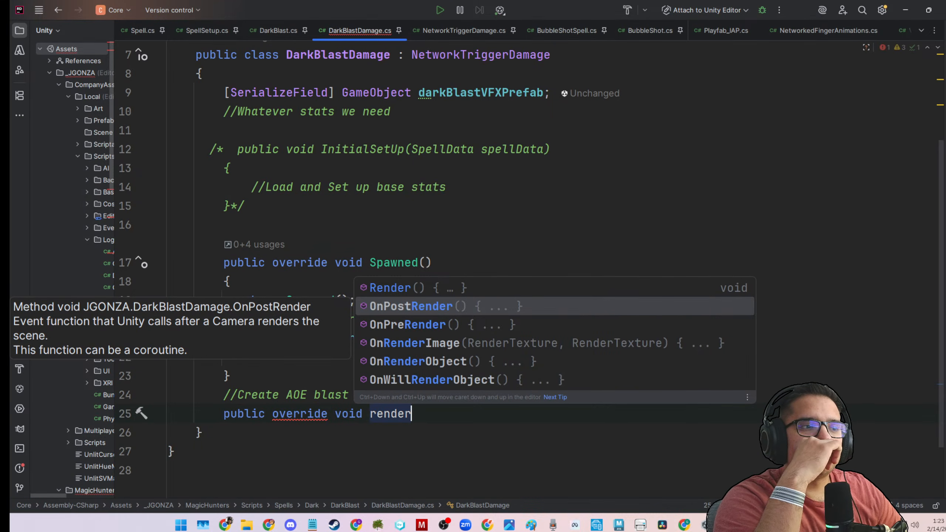
key("Up")
key("Return")
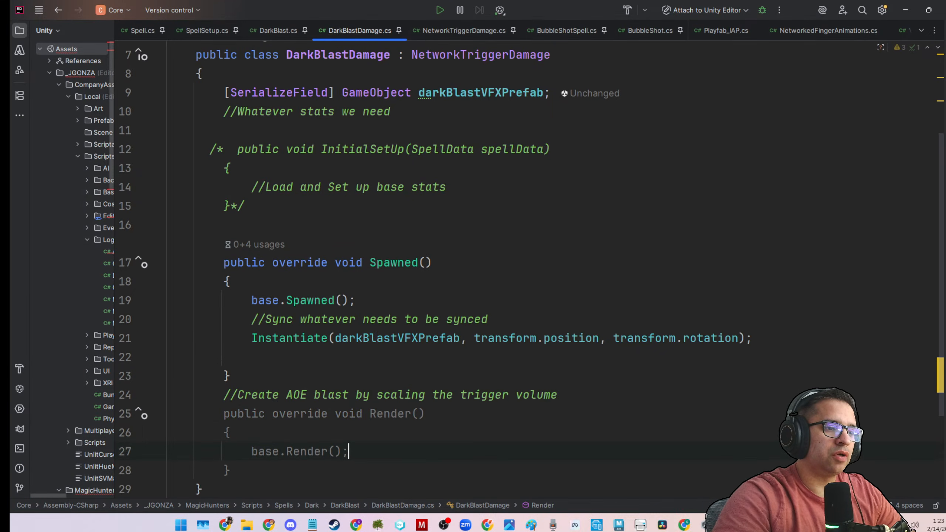
scroll(261, 433, "down", 2)
key("Return")
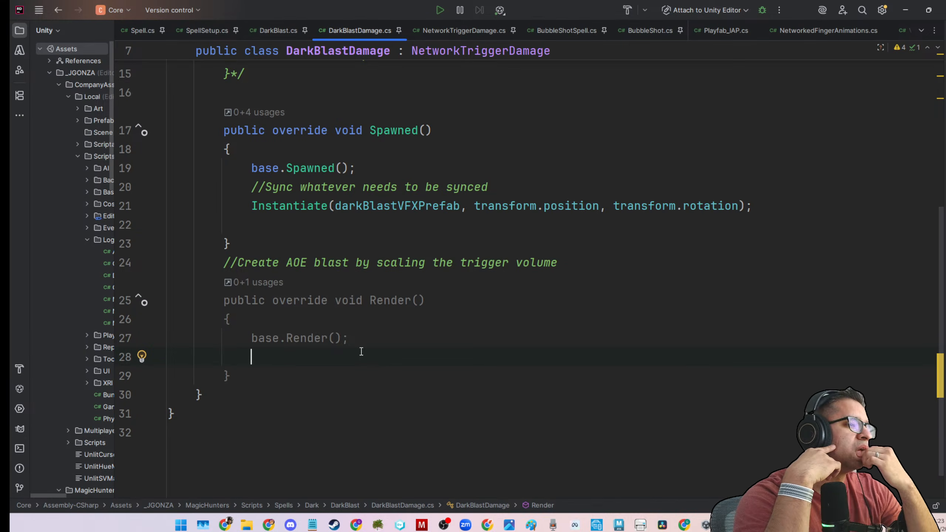
type("/Sca")
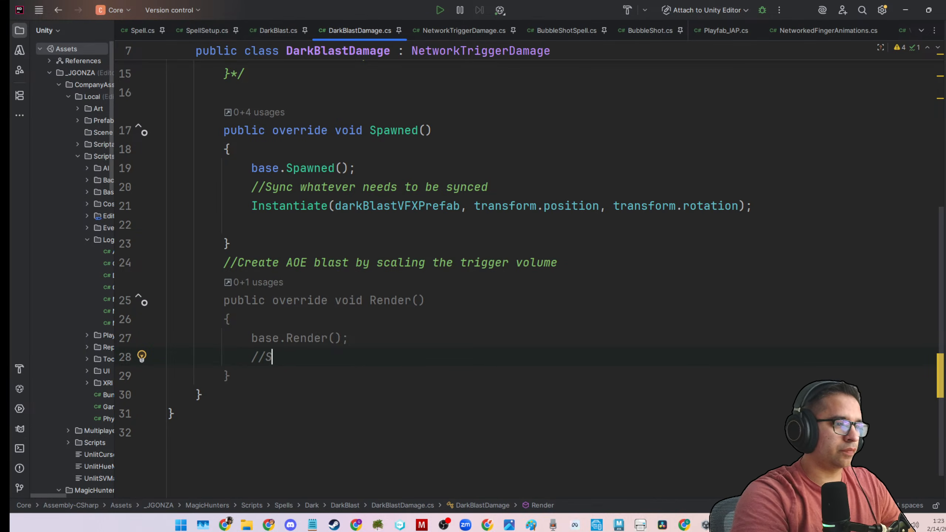
key("BackSpace")
key("BackSpace")
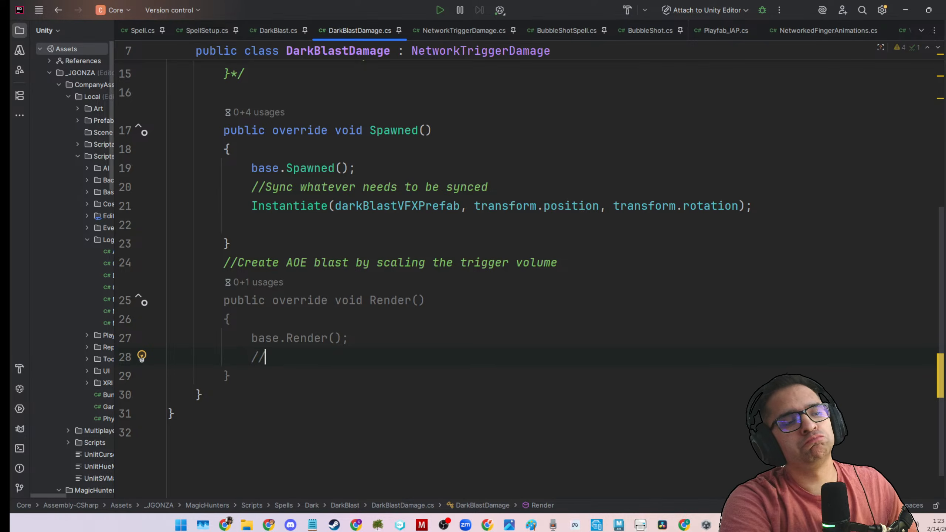
key("BackSpace")
key("BackSpace")
Add an if (HasStateAuthority) block with an empty body below base.Render(); in the Render() override.
type("if()")
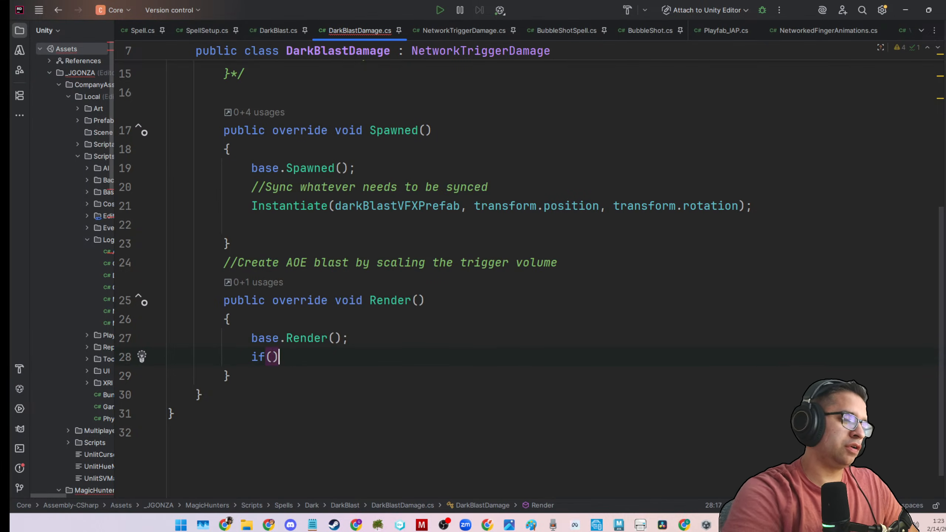
key("Left")
type("hass")
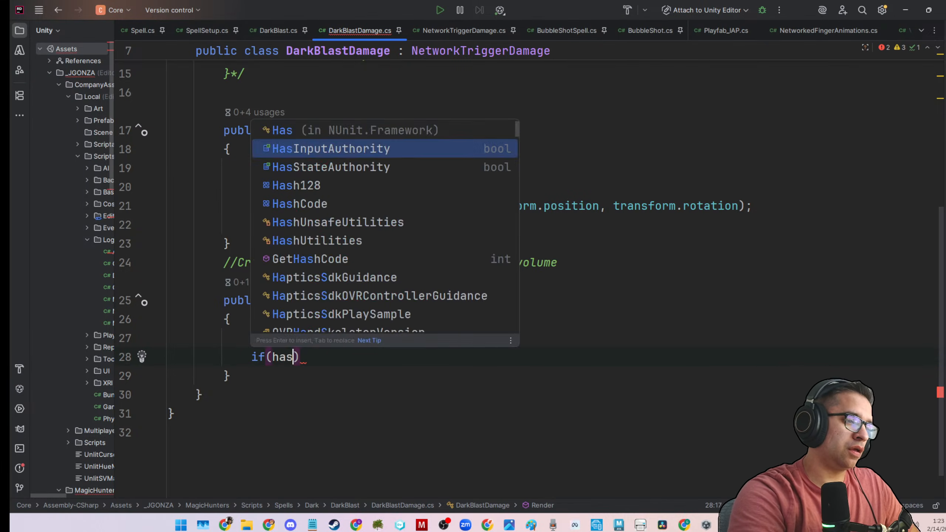
type("t")
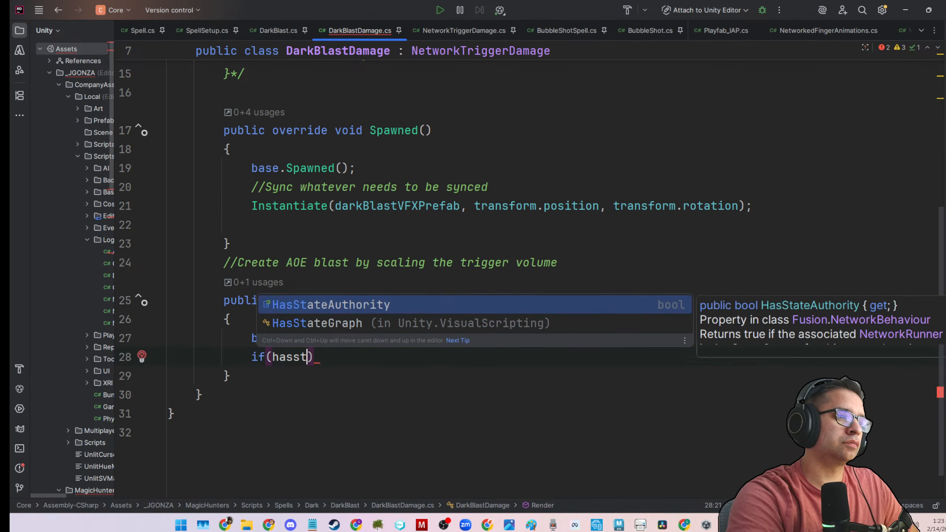
key("Return")
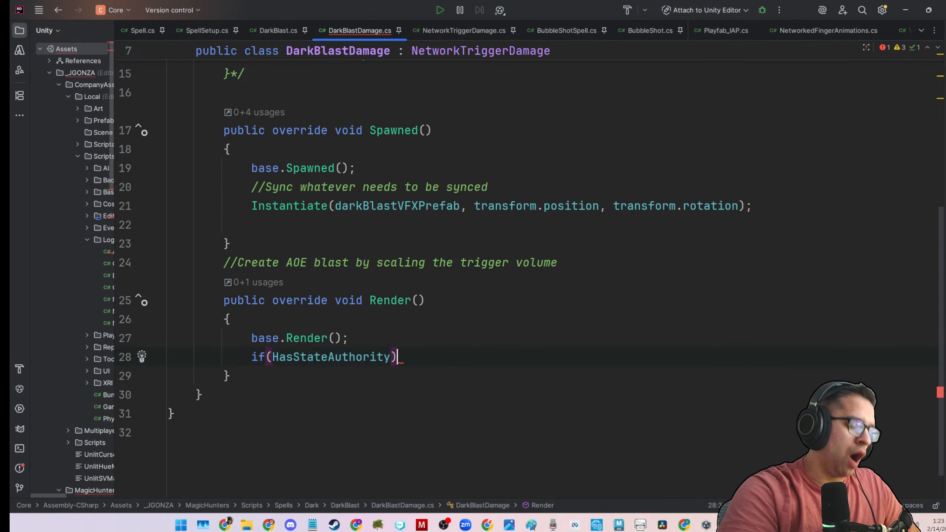
key("Return")
type("{")
key("Return")
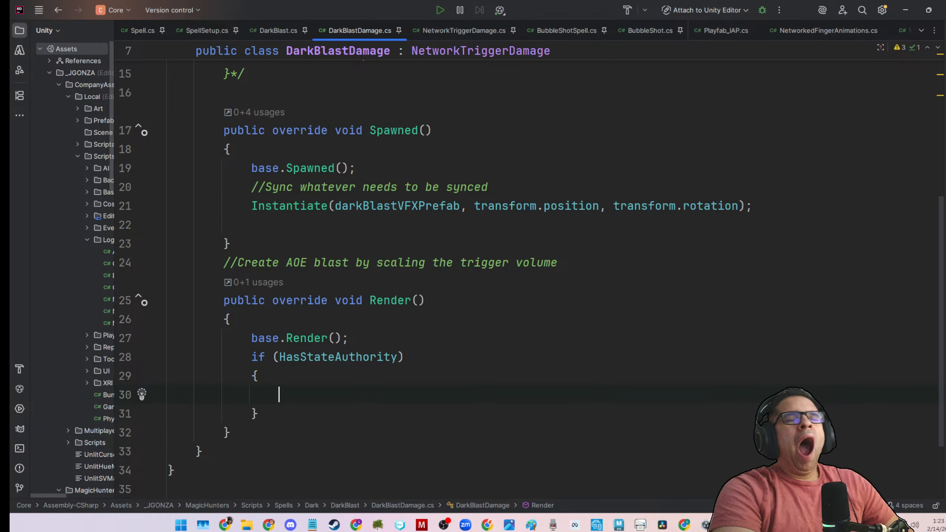
Write the comment "//Scale up and despawn when reaching max scale" inside the HasStateAuthority block.
type("/")
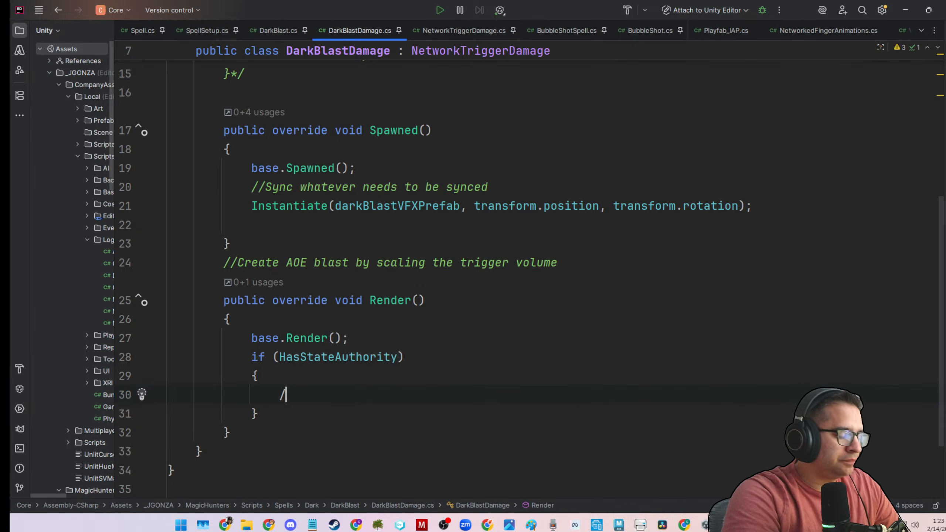
type("Sc")
key("BackSpace")
key("BackSpace")
type("/S")
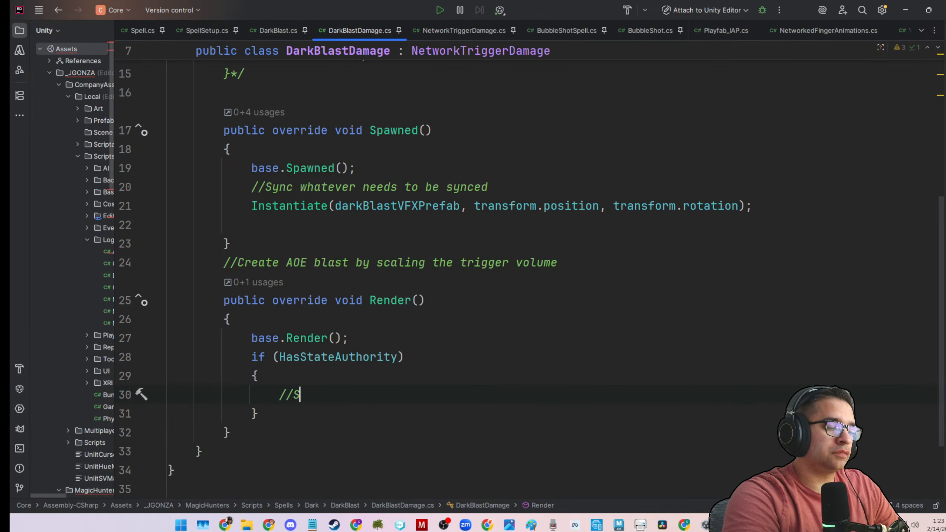
type("cale up and ")
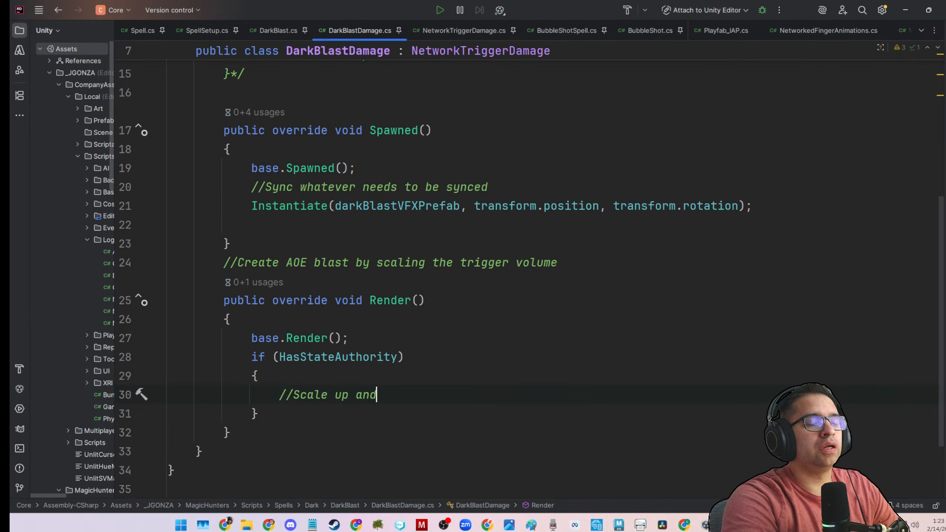
type("despawn")
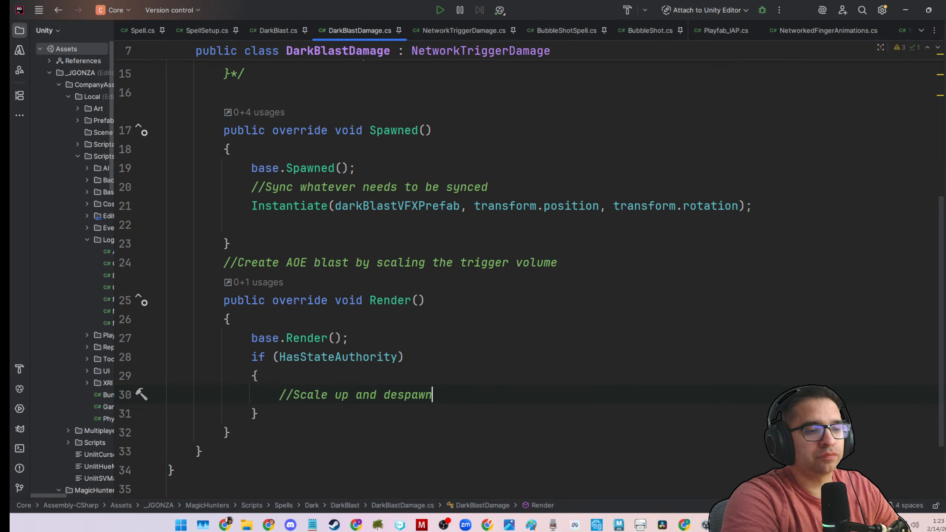
type(" when reach")
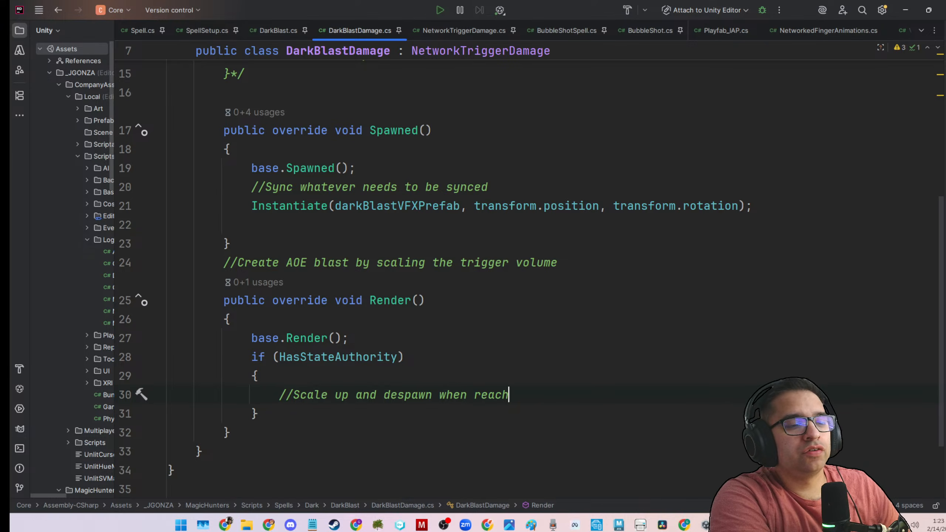
type("ing max hei")
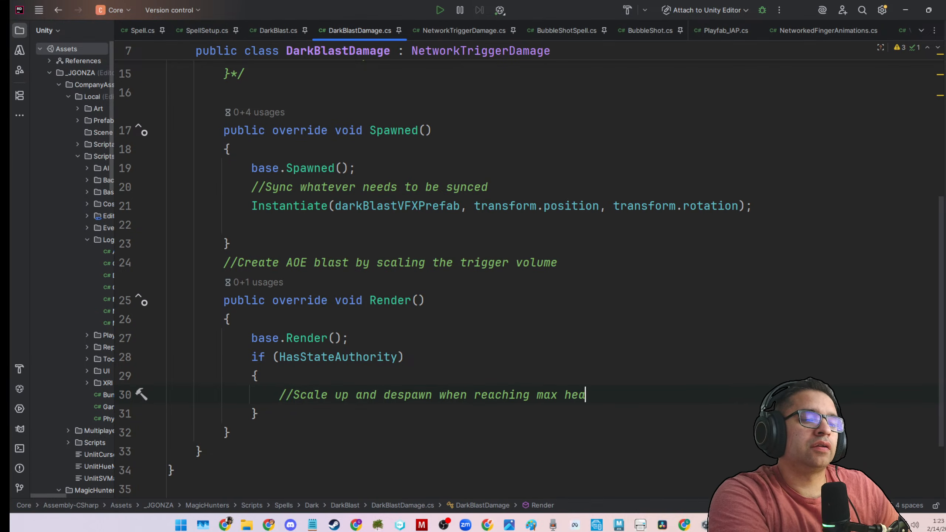
key("BackSpace")
key("BackSpace")
key("BackSpace")
type("scale")
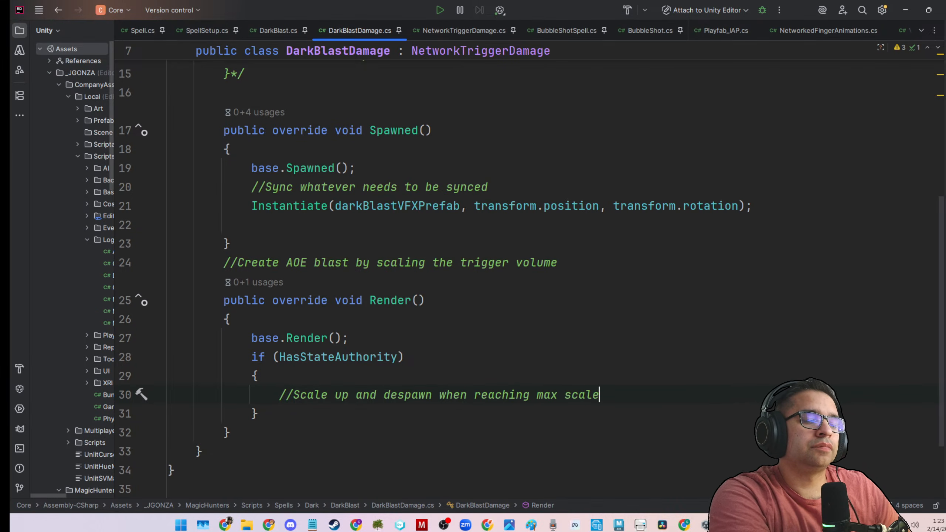
Start a new [SerializeField] line below the darkBlastVFXPrefab field, removing the suggested GameObject lightVFXPrefab declaration.
scroll(351, 325, "up", 5)
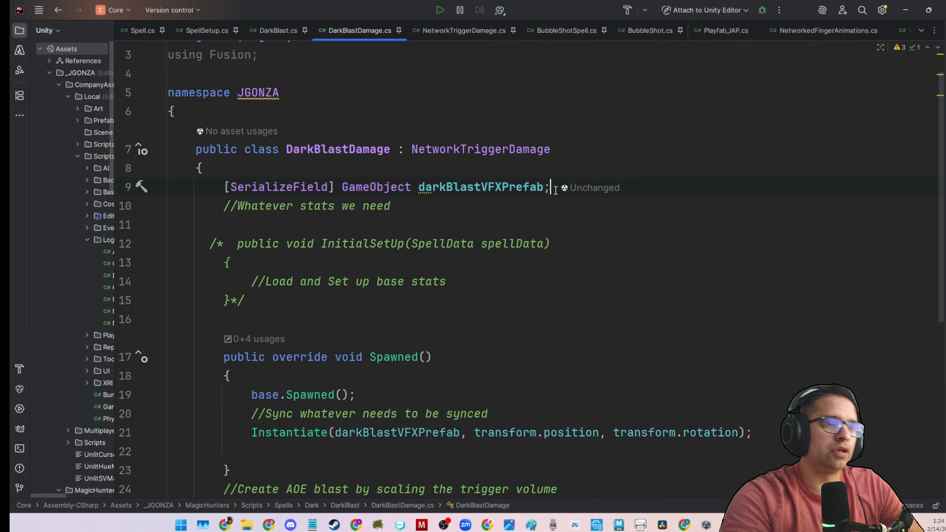
key("Return")
type("[")
type("Ser")
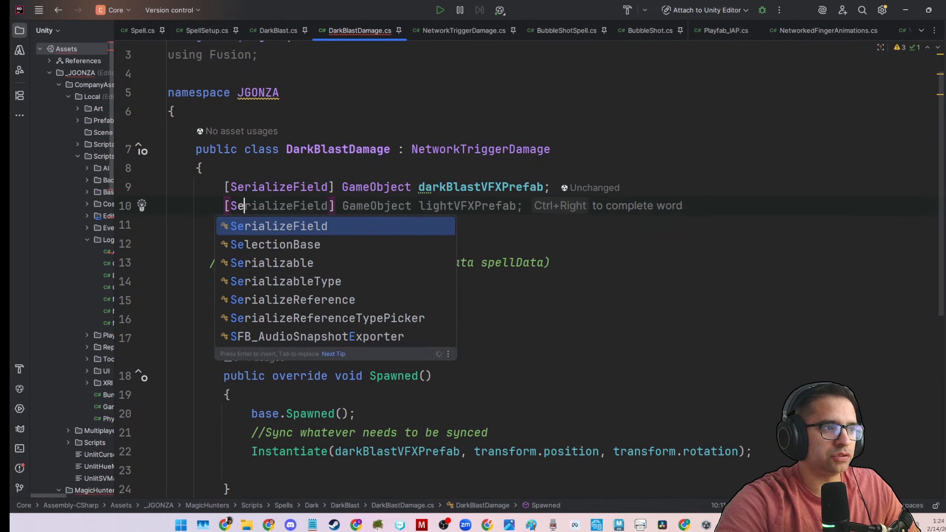
key("Tab")
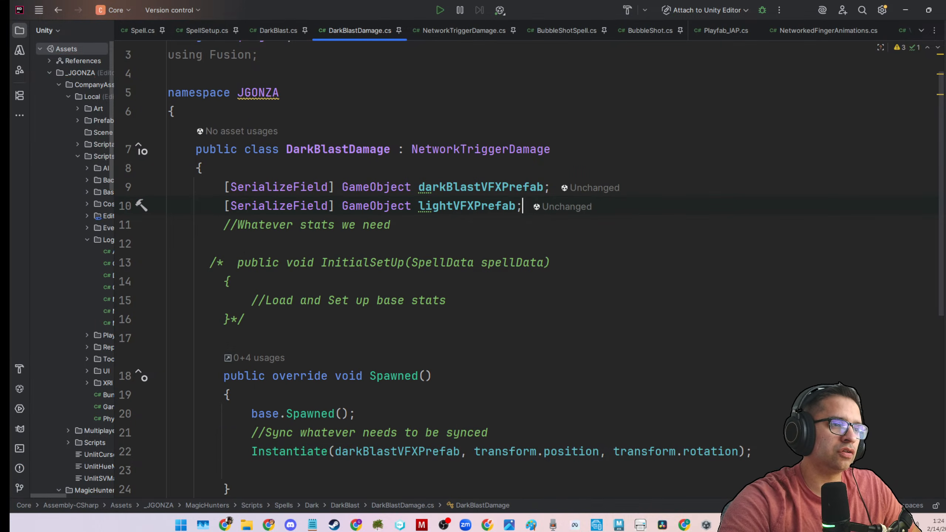
key("BackSpace")
key("BackSpace")
key("BackSpace")
key("BackSpace")
key("BackSpace")
key("BackSpace")
key("BackSpace")
key("BackSpace")
key("BackSpace")
key("BackSpace")
key("BackSpace")
key("BackSpace")
key("BackSpace")
key("BackSpace")
key("BackSpace")
key("BackSpace")
key("BackSpace")
key("BackSpace")
key("BackSpace")
key("BackSpace")
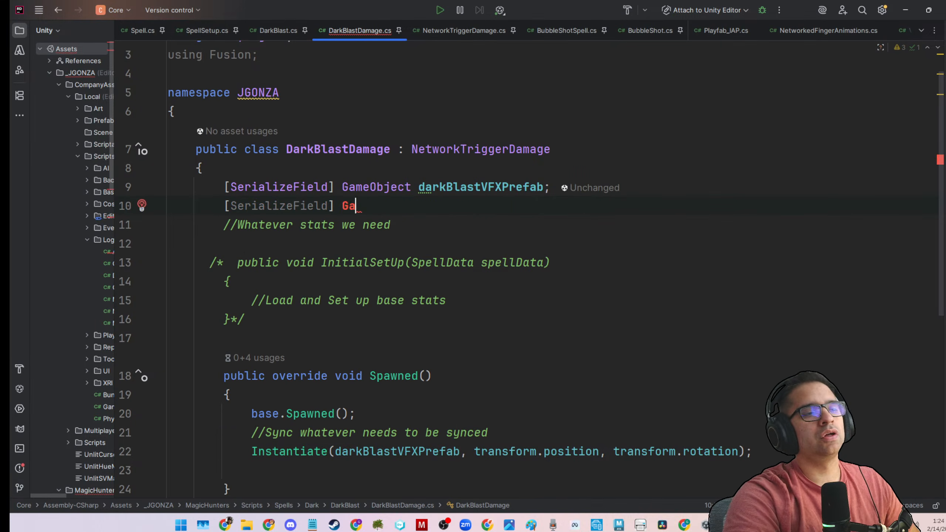
key("BackSpace")
key("BackSpace")
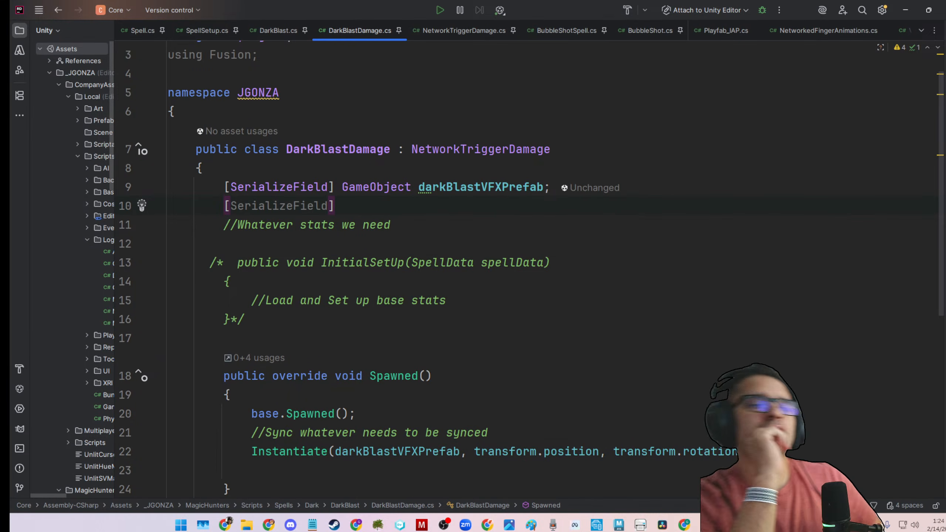
type("Local")
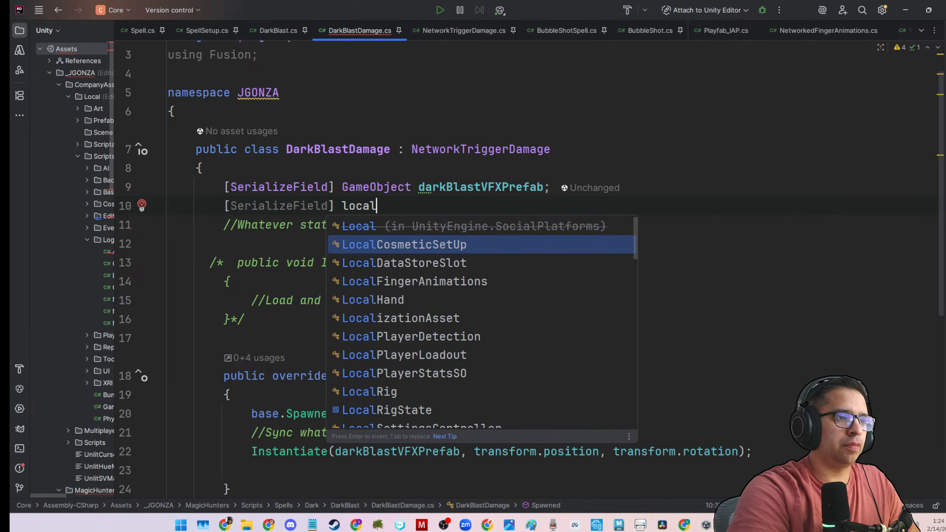
key("BackSpace")
key("BackSpace")
key("BackSpace")
key("BackSpace")
key("BackSpace")
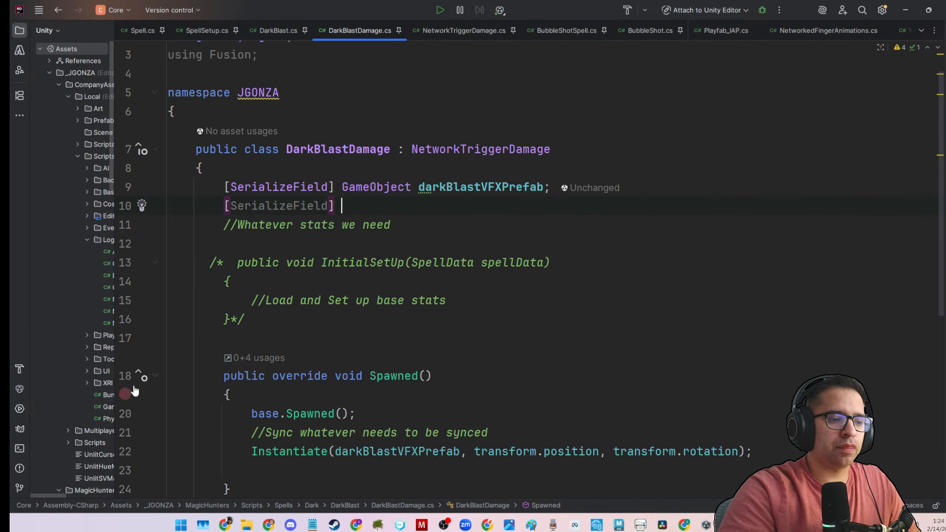
left_click(292, 527)
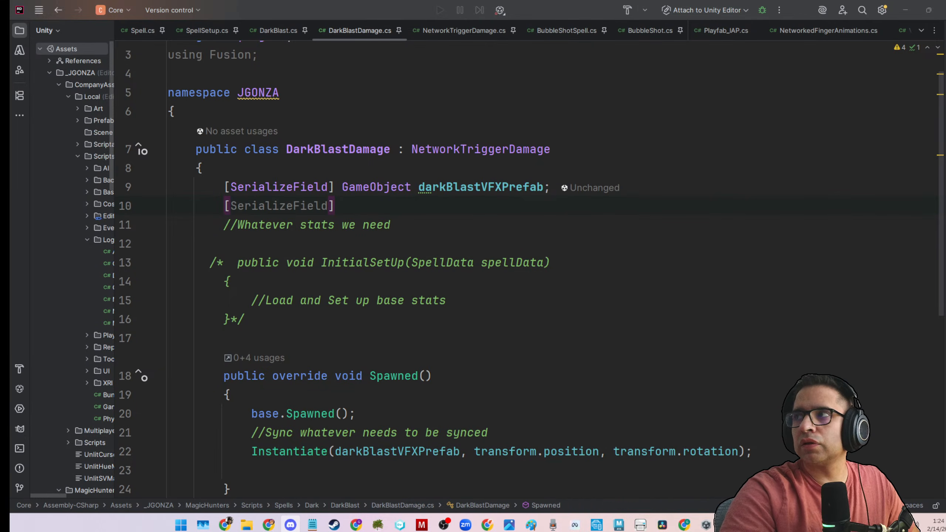
key("alt+Tab")
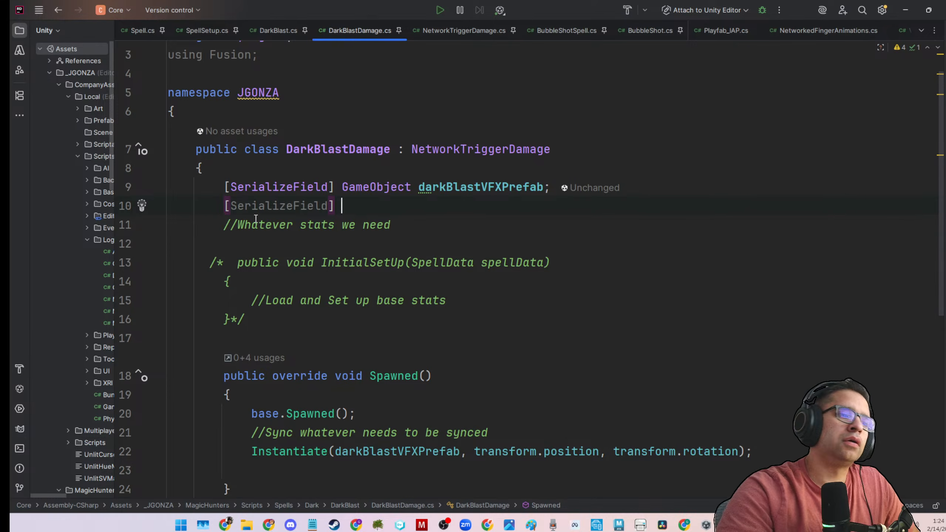
type("G")
key("BackSpace")
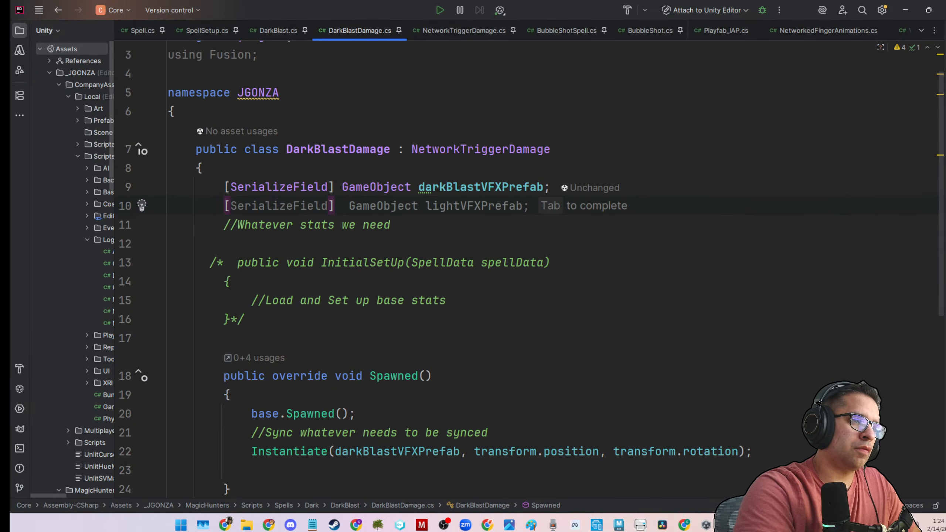
type("int")
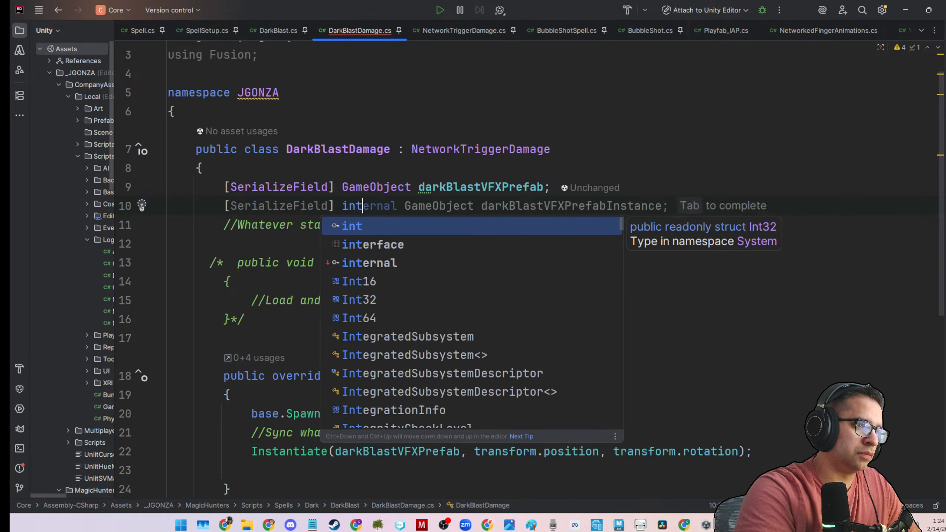
key("BackSpace")
key("BackSpace")
key("BackSpace")
Complete the new serialized field as a float named maxScaleSize and save the script.
type("float ")
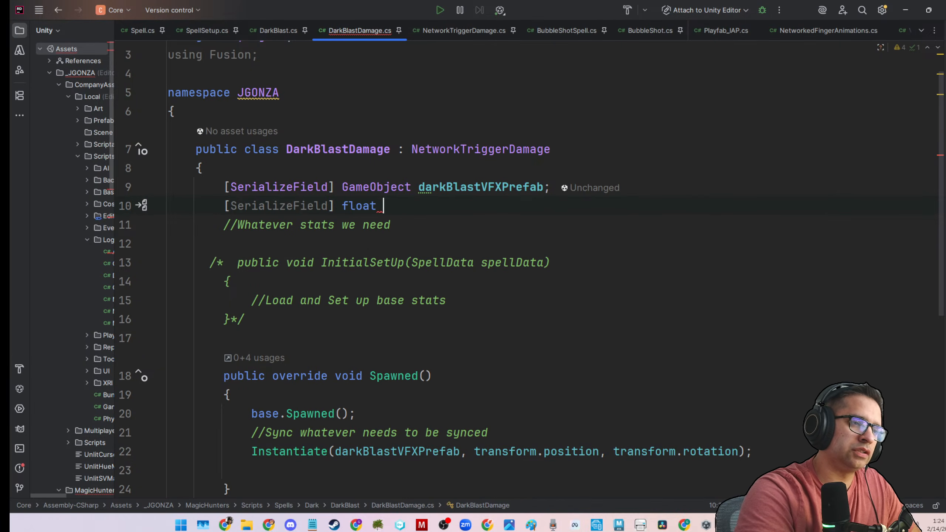
type("maxScaleSize;")
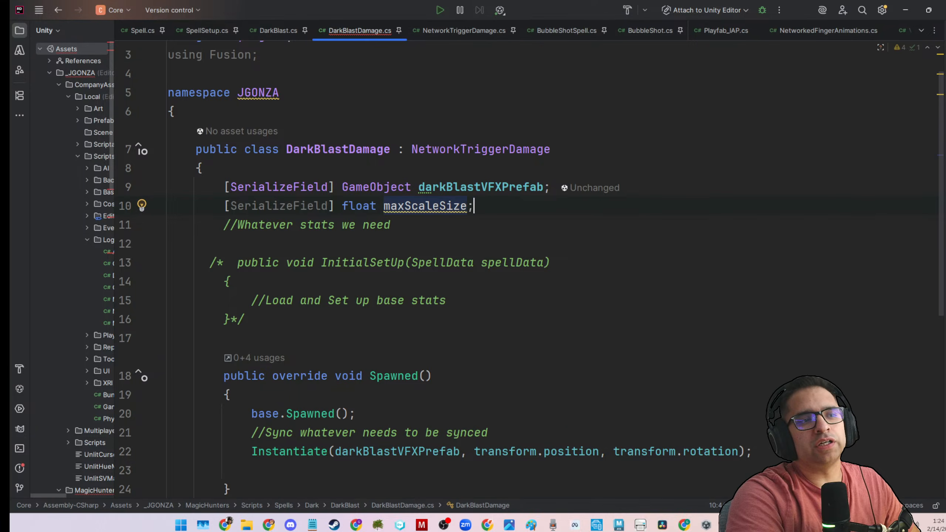
key("ctrl+s")
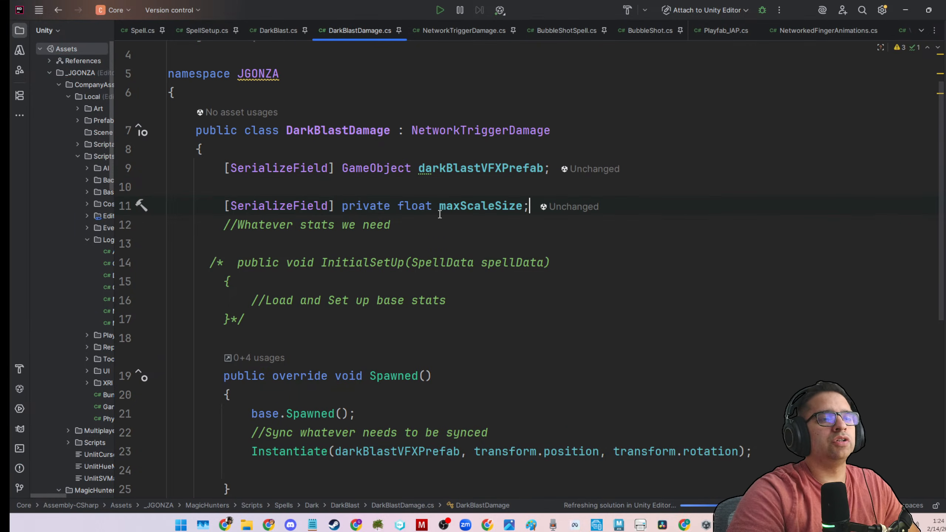
Copy the field name maxScaleSize from its declaration, undoing any accidental paste over it.
key("ctrl+Left")
key("ctrl+Left")
key("ctrl+shift+Right")
type("darkBlastVFXPrefab")
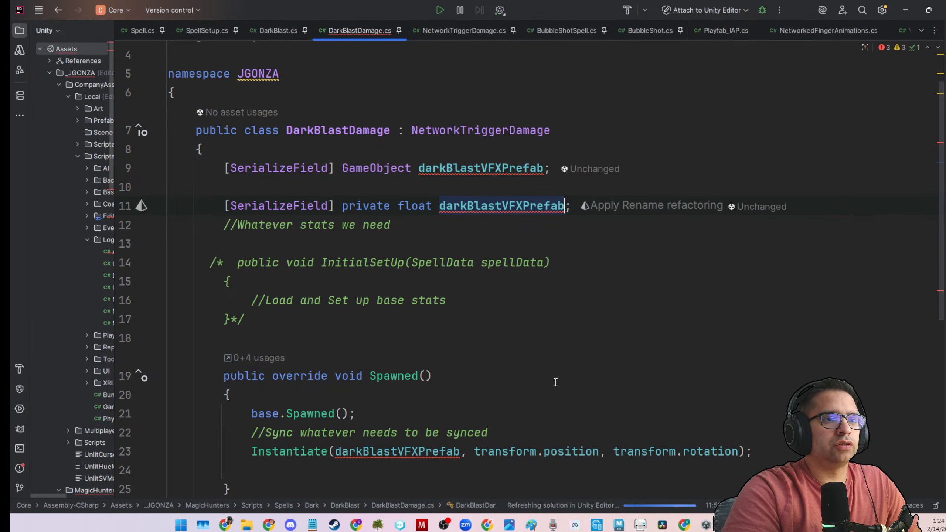
key("ctrl+z")
key("ctrl+c")
Replace the words "max scale" in the despawn comment with maxScaleSize, keeping the comment on one line.
scroll(570, 391, "down", 1)
scroll(569, 391, "down", 3)
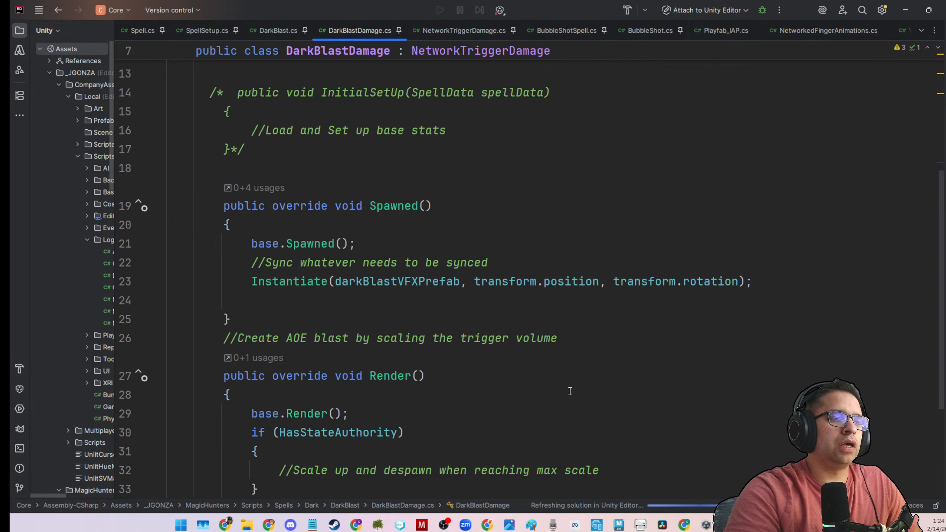
scroll(570, 390, "down", 3)
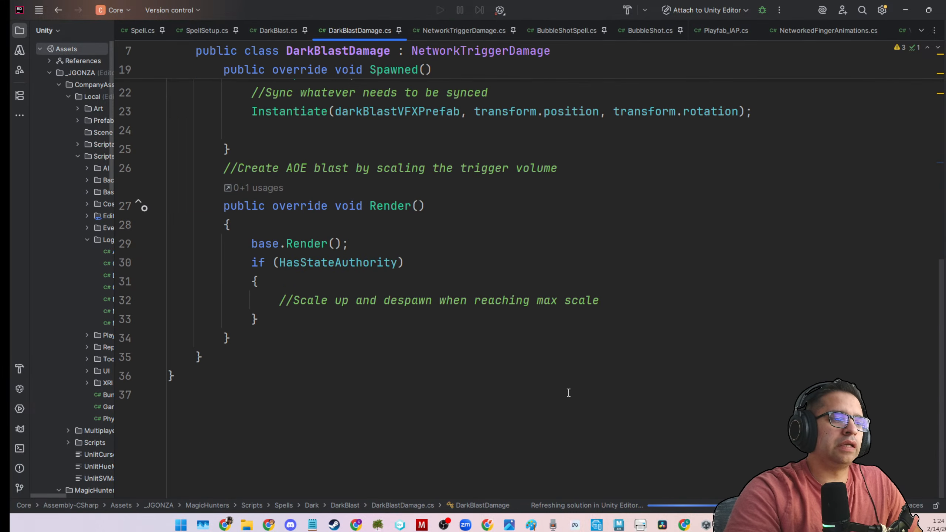
left_click(639, 303)
key("ctrl+v")
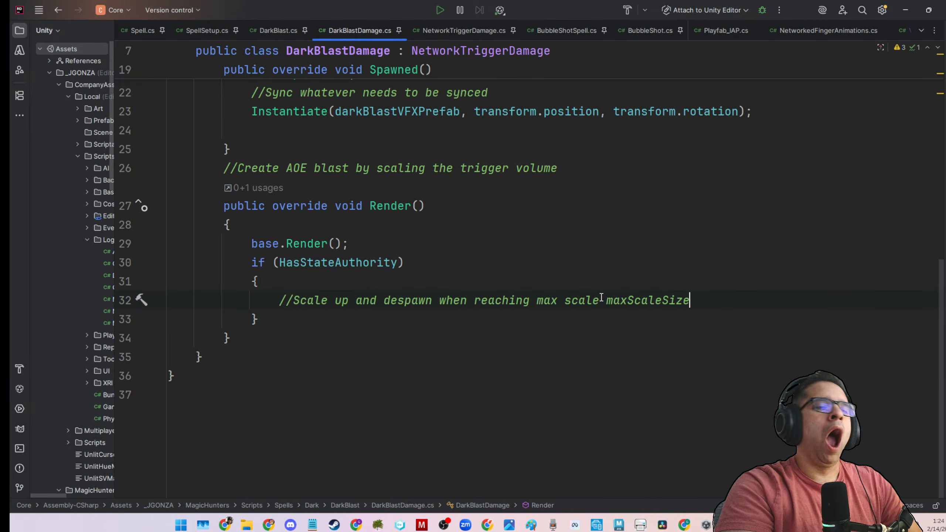
left_click_drag(601, 298, 535, 300)
key("BackSpace")
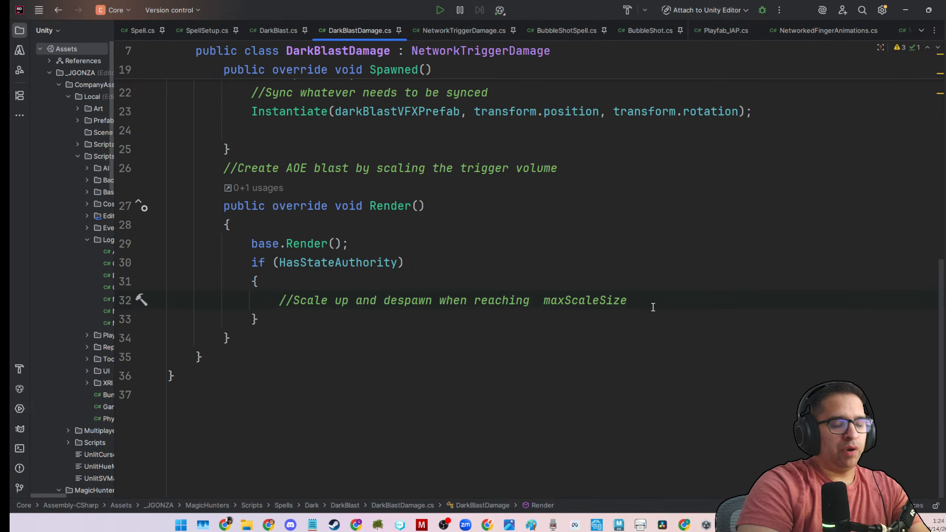
key("BackSpace")
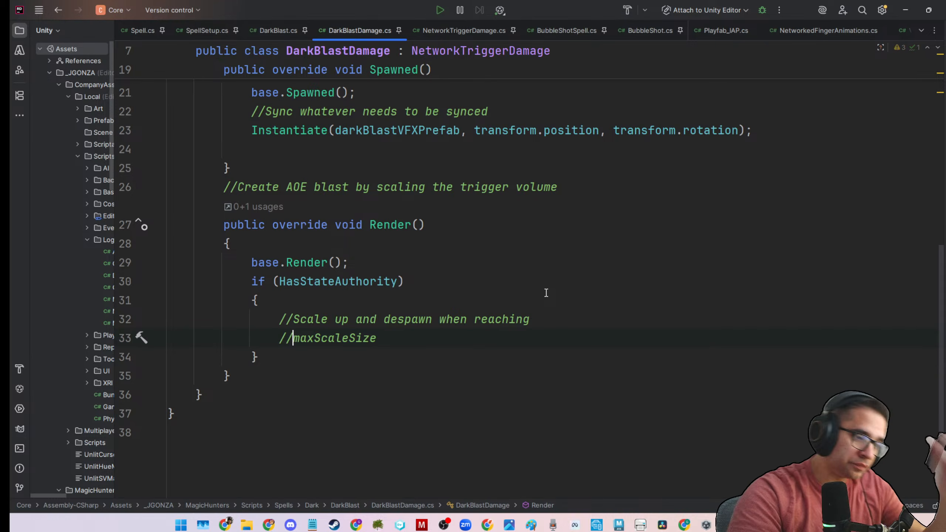
key("ctrl+z")
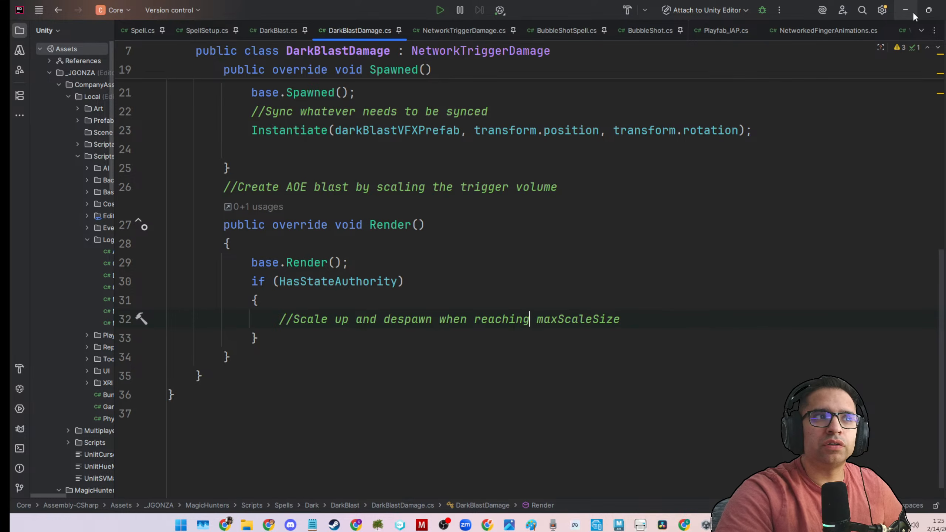
Look over the field declarations of DarkBlastDamage and switch to the Unity editor.
scroll(699, 286, "up", 6)
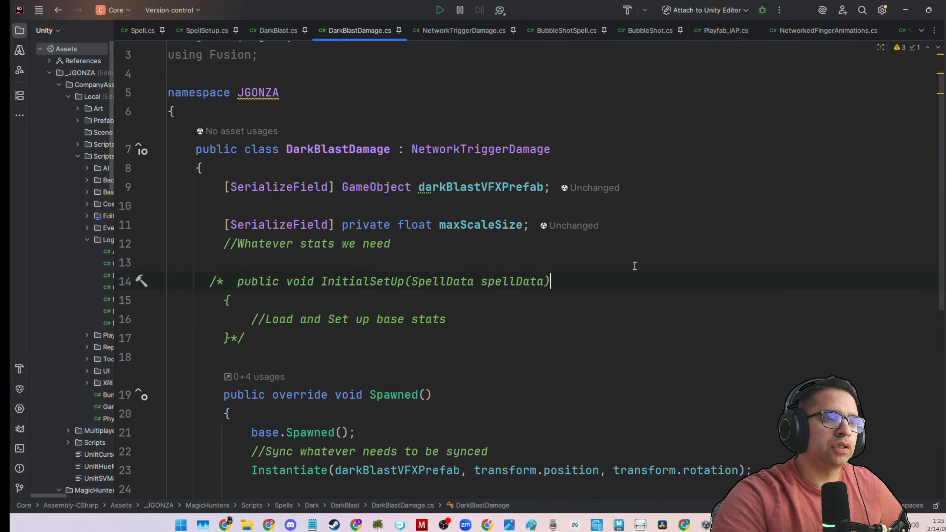
left_click(904, 10)
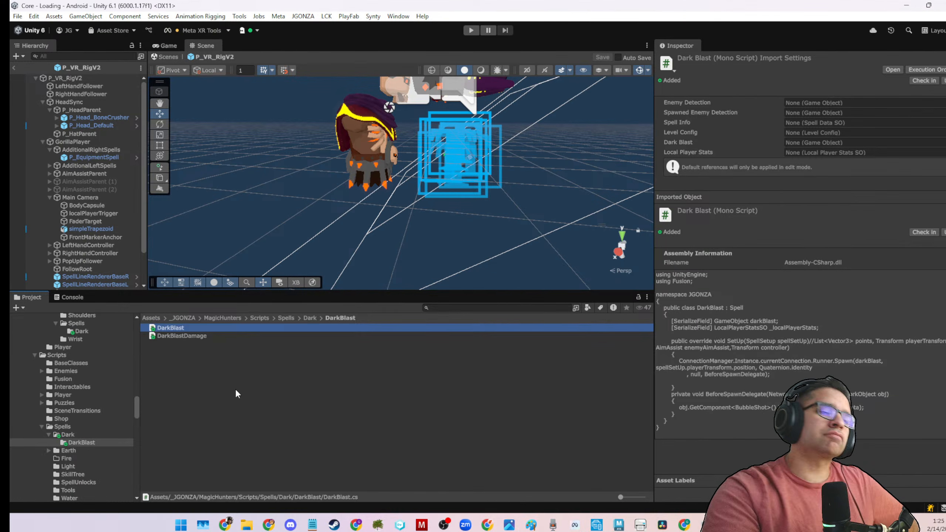
Review the fields and the Spawned method of the DarkBlastDamage script in the code editor, and return to Unity.
left_click(238, 390)
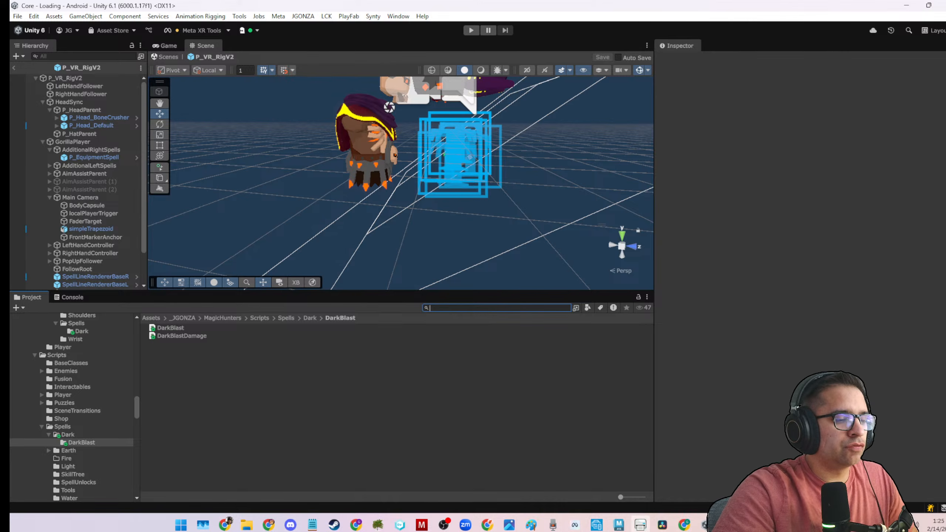
left_click(728, 524)
scroll(668, 372, "down", 7)
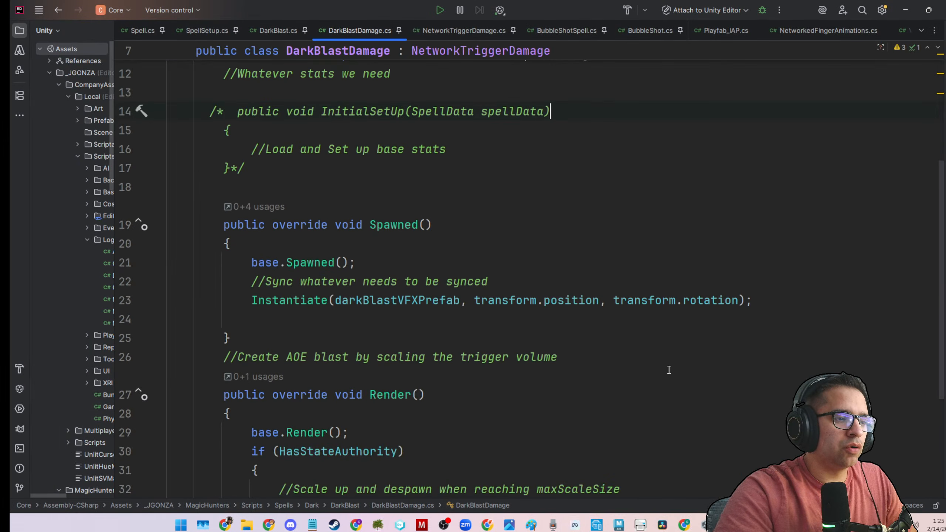
scroll(652, 387, "up", 5)
left_click(679, 368)
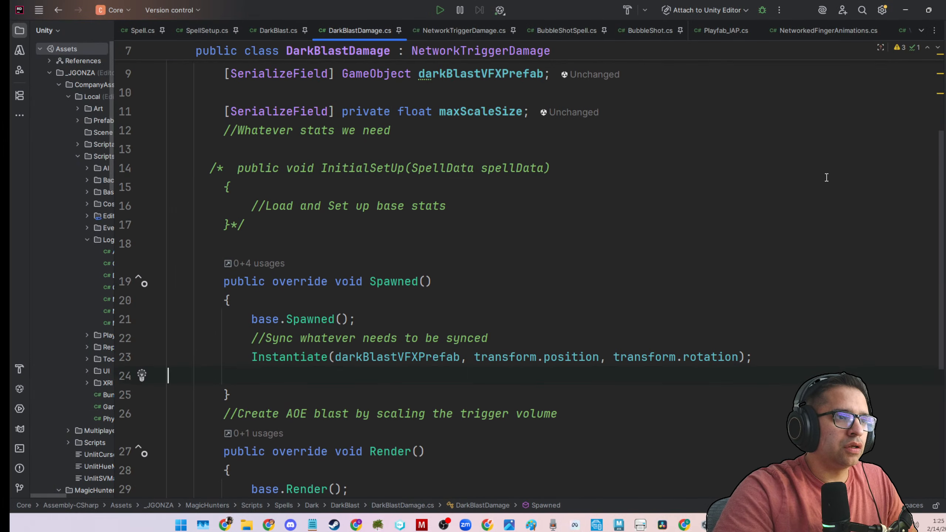
scroll(893, 75, "up", 3)
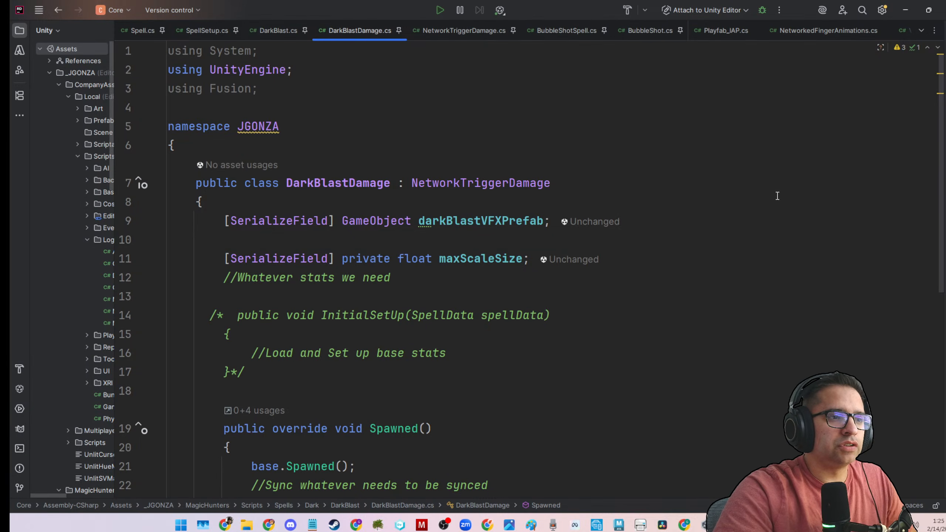
left_click(905, 10)
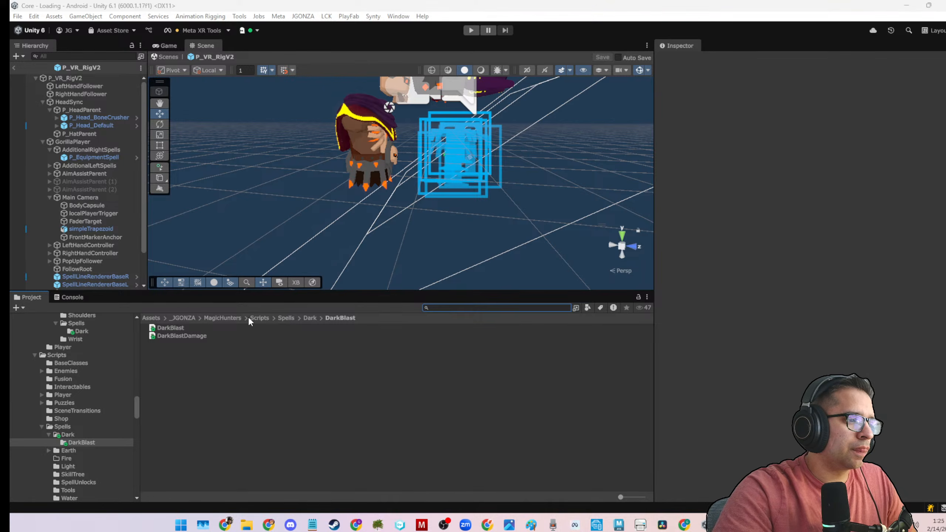
Open the DarkBlast prefab folder under MagicHunters/Prefabs/Spells/Dark in the project assets.
left_click(222, 318)
double_click(165, 352)
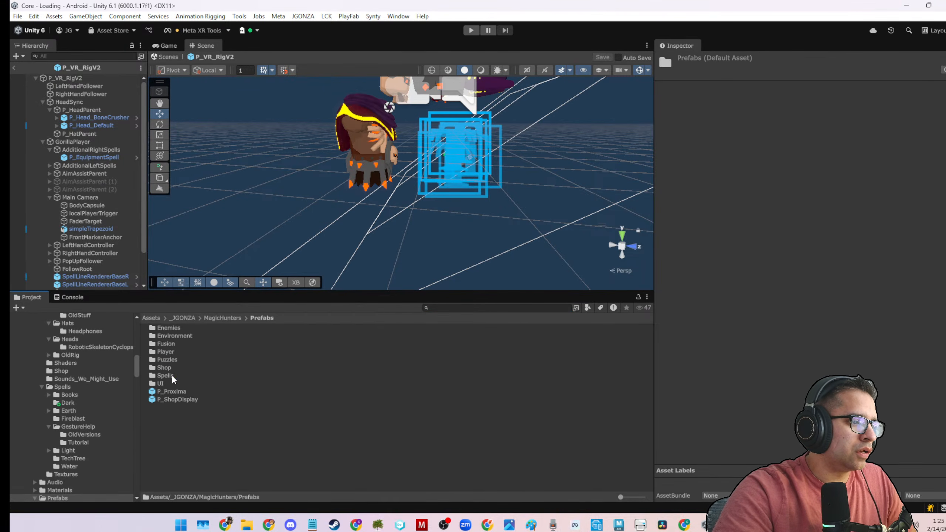
double_click(165, 375)
double_click(168, 326)
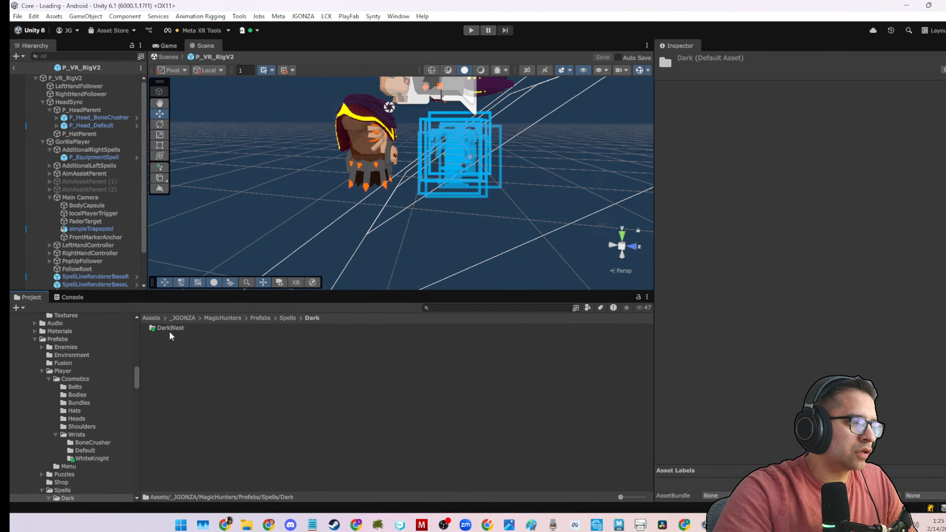
double_click(168, 329)
left_click(176, 331)
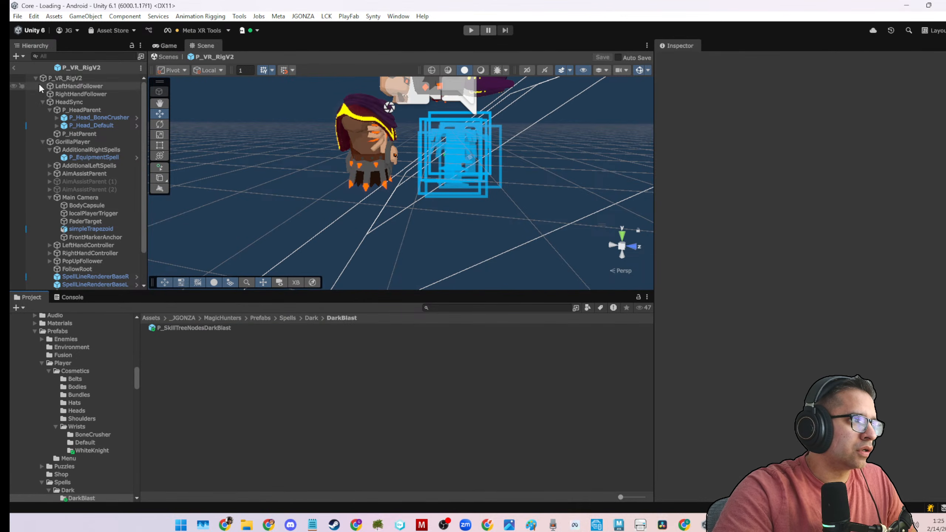
Leave the P_VR_RigV2 prefab and create an empty object named P_DarkBlastSpell in the Loading scene.
left_click(14, 68)
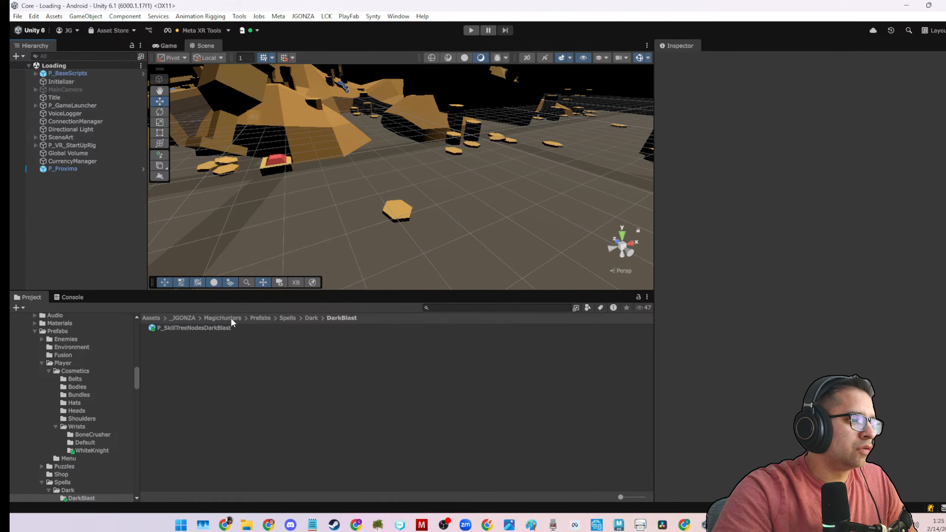
right_click(117, 213)
left_click(325, 339)
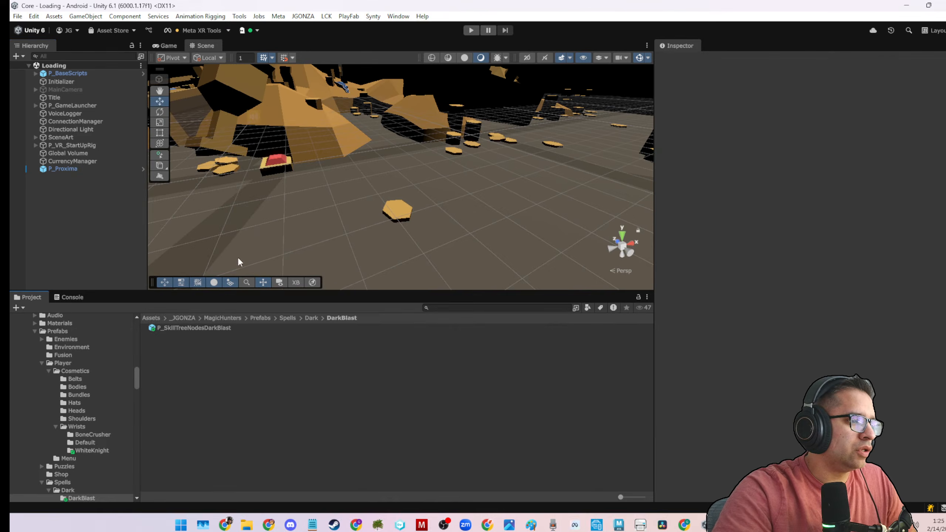
right_click(99, 250)
left_click(171, 276)
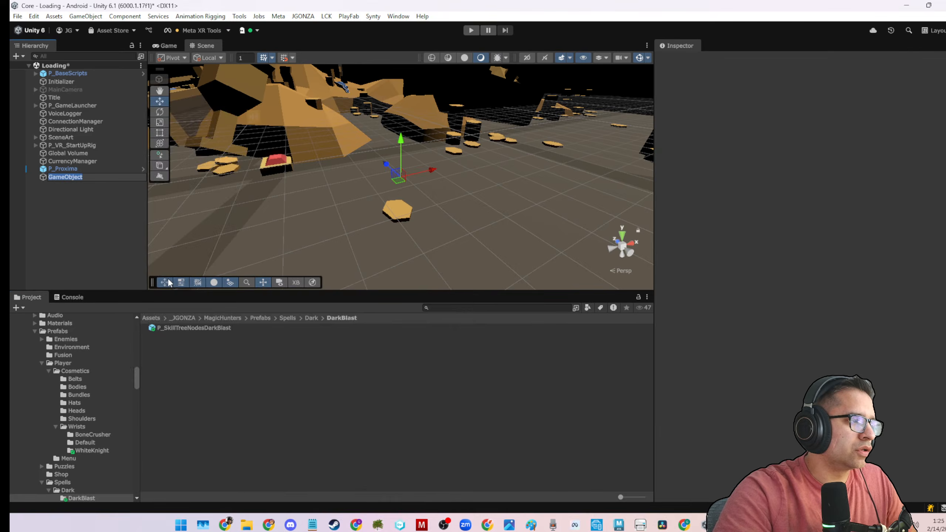
type("P_d")
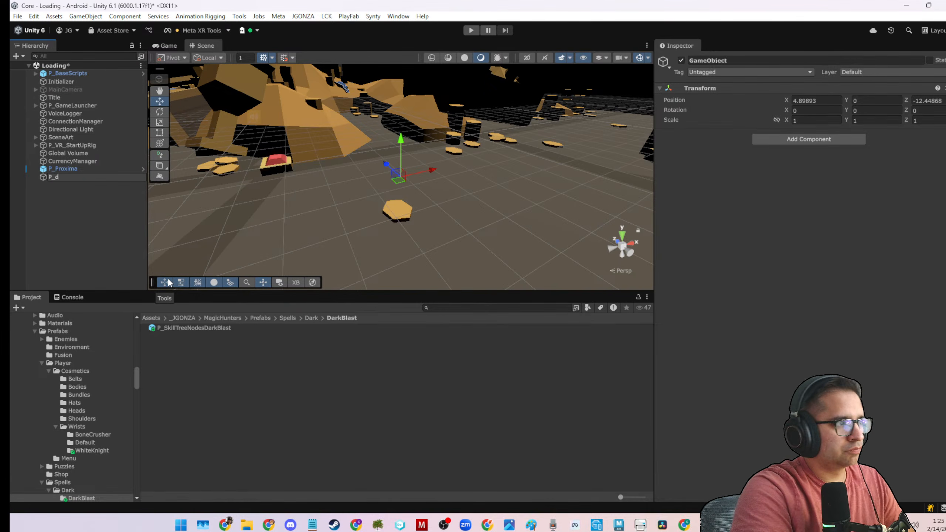
type("arkB")
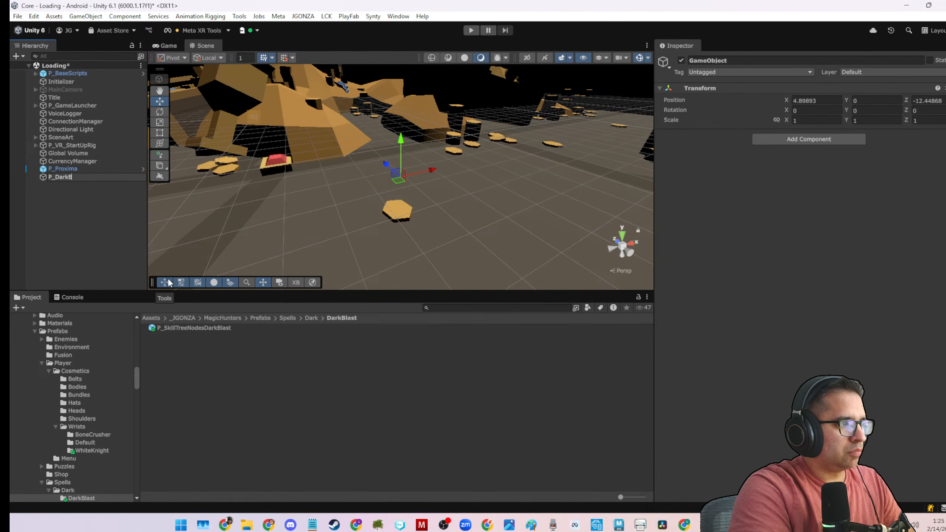
type("lastSpell")
key("Return")
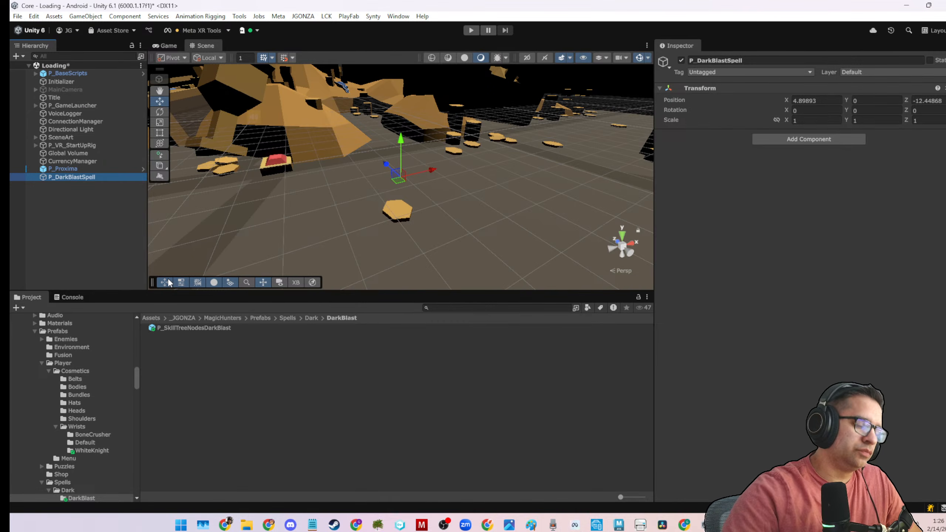
Add the Dark Blast script to P_DarkBlastSpell with the Id darkBlast and a mana cost of 50.
left_click(772, 139)
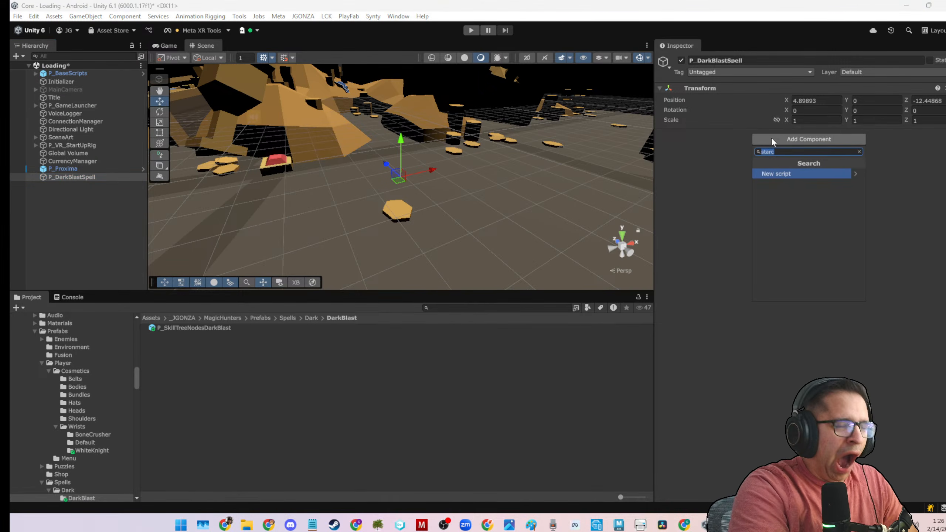
type("dark")
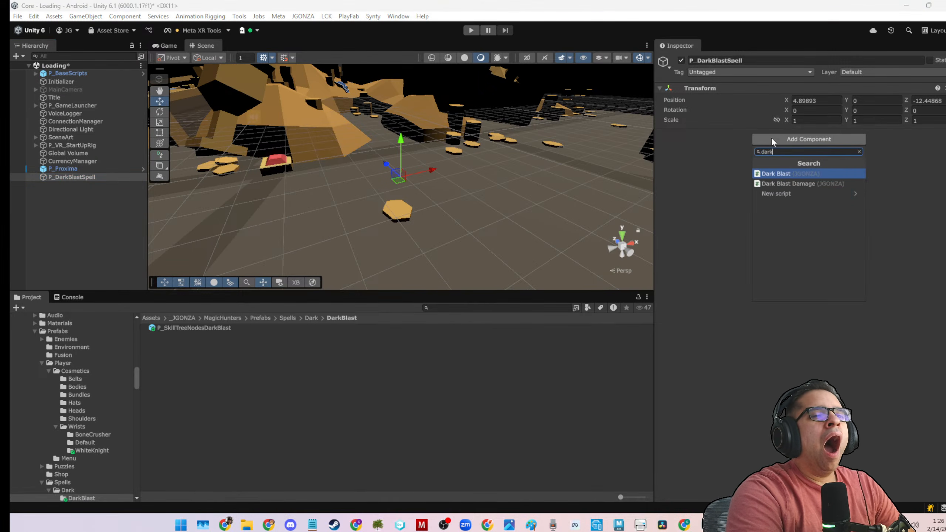
left_click(779, 174)
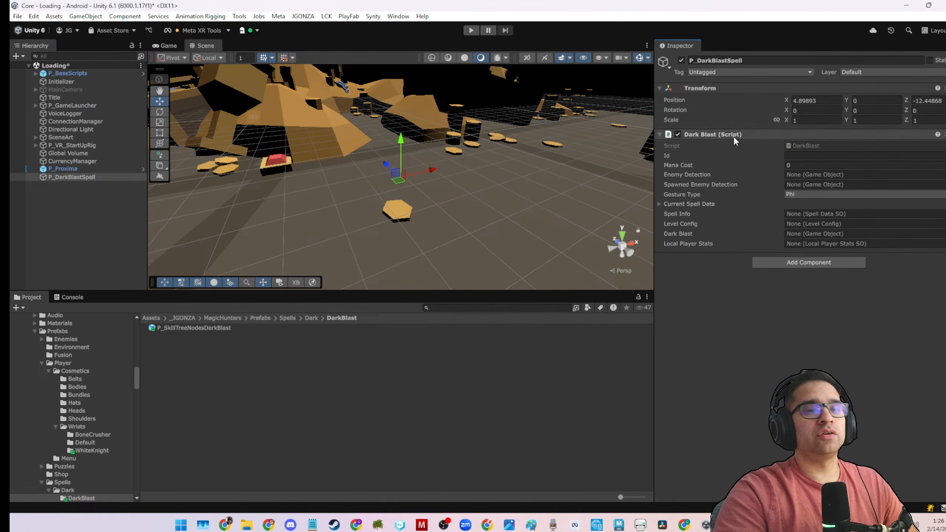
left_click(793, 156)
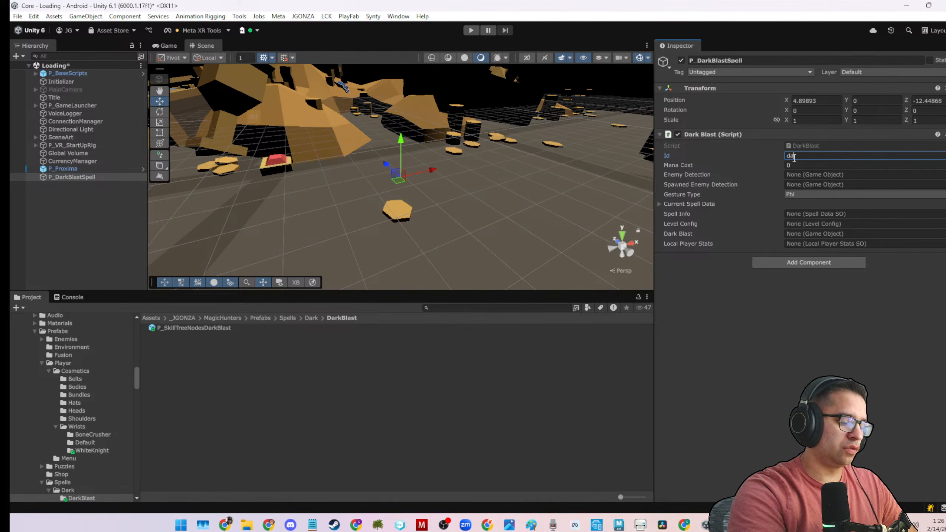
type("darkBlast")
key("Tab")
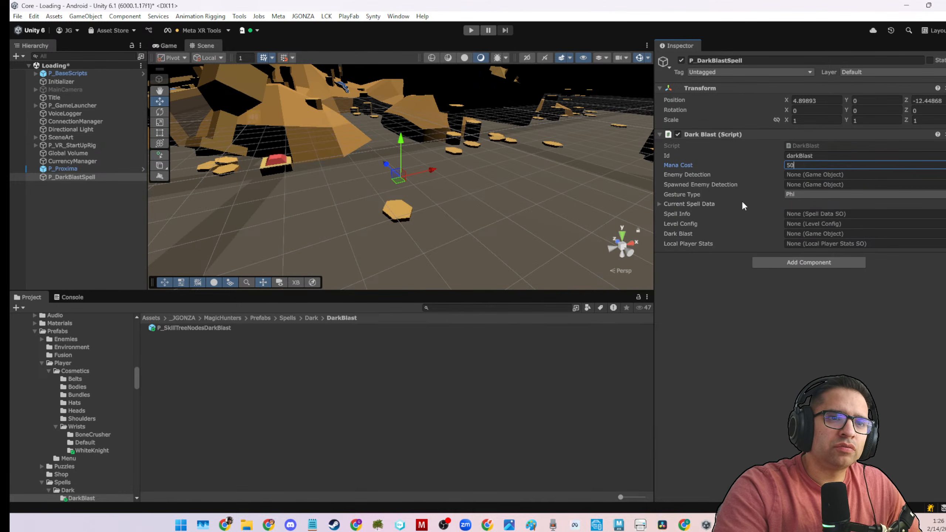
Assign the DarkBlast spell data as Spell Info and LevelConfig as Level Config on the Dark Blast script.
left_click(659, 204)
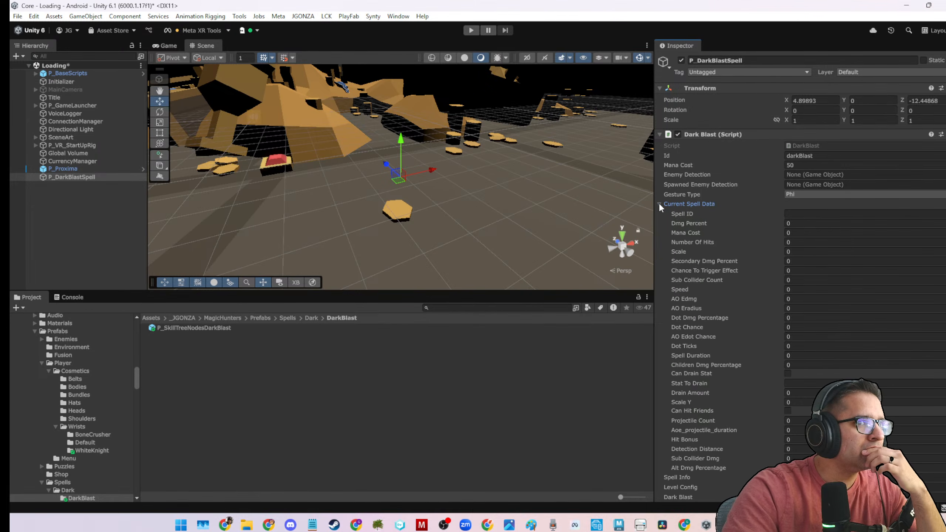
left_click(659, 204)
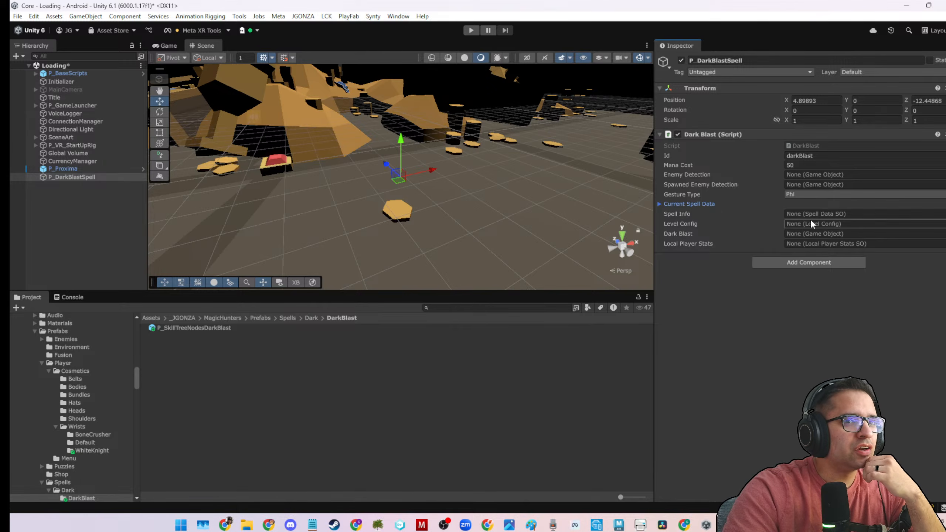
left_click(940, 214)
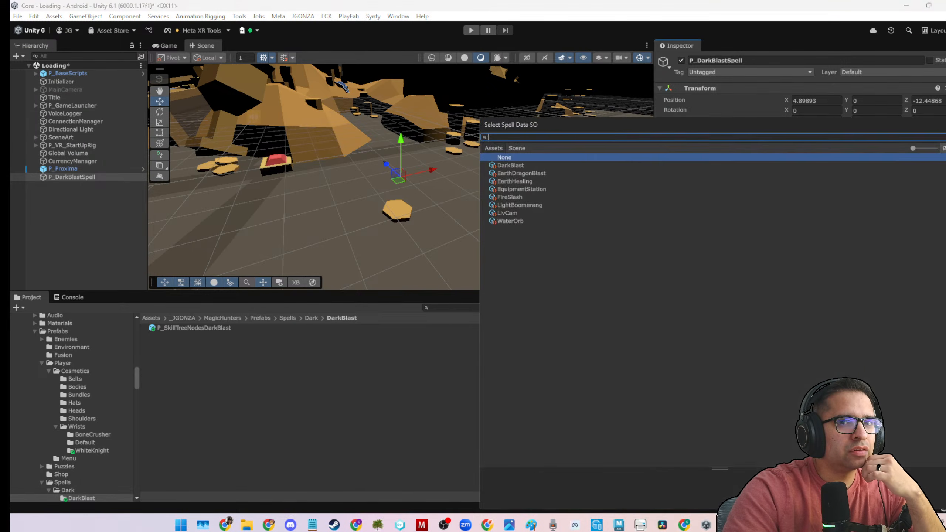
double_click(505, 167)
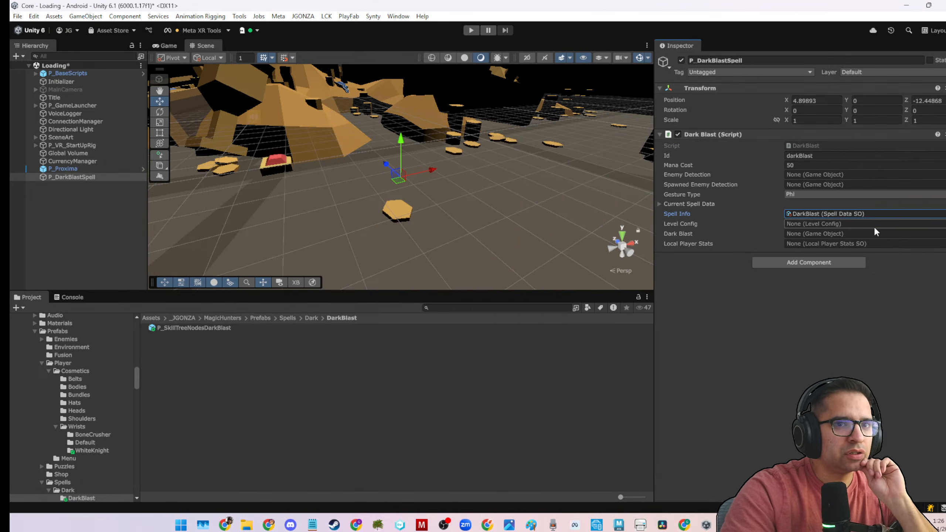
left_click(940, 223)
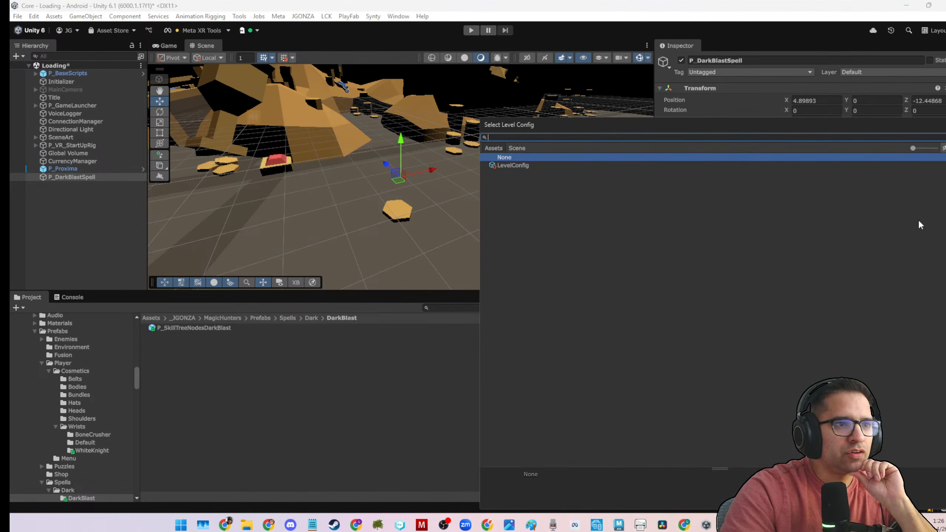
double_click(520, 165)
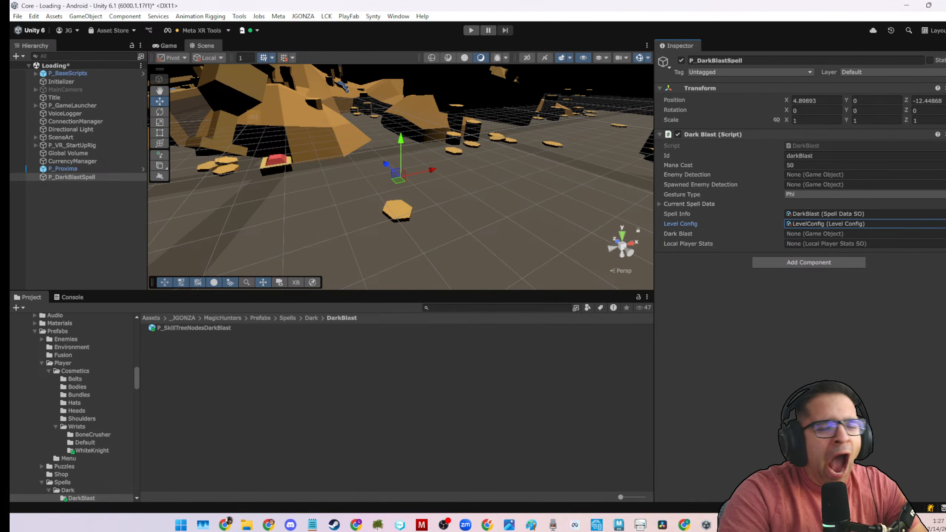
Create a second empty object named P_DarkBlastDamage in the Loading scene.
right_click(124, 219)
left_click(207, 277)
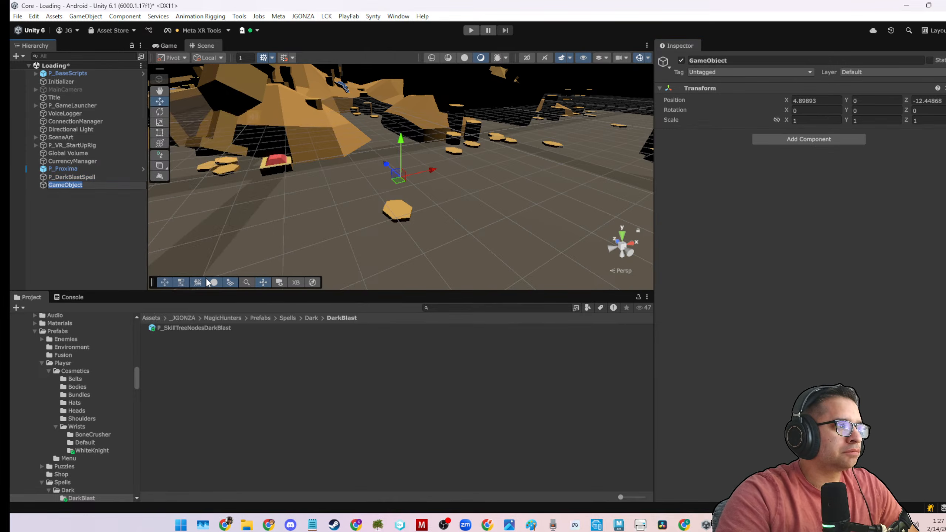
type("P_DarkBlast")
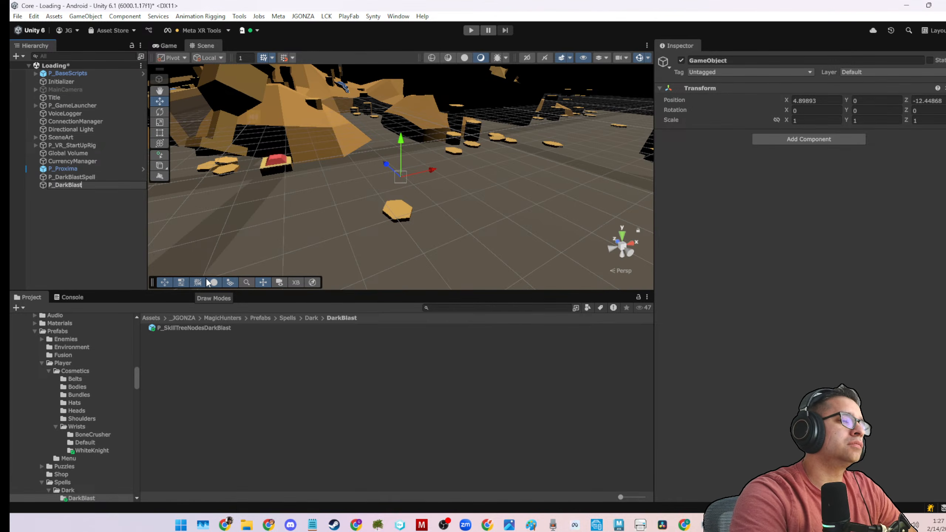
type("VF")
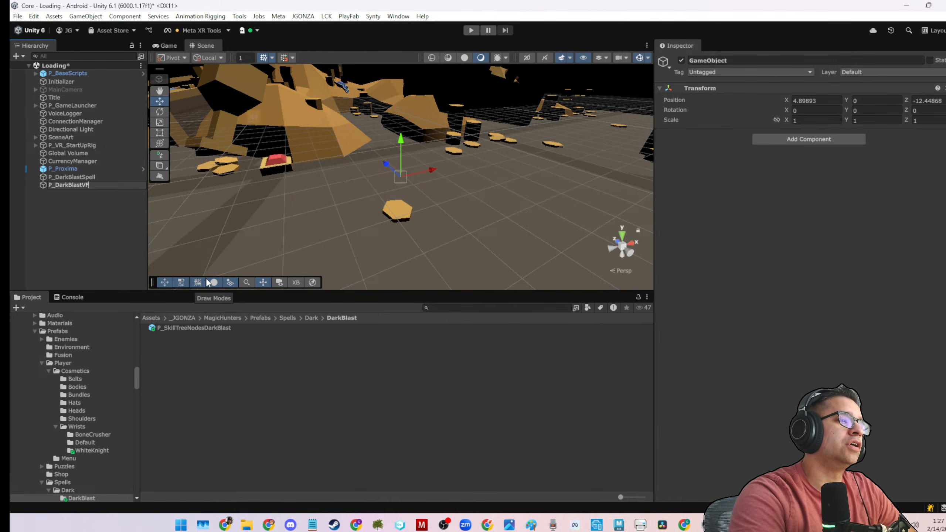
key("BackSpace")
key("BackSpace")
type("Damag")
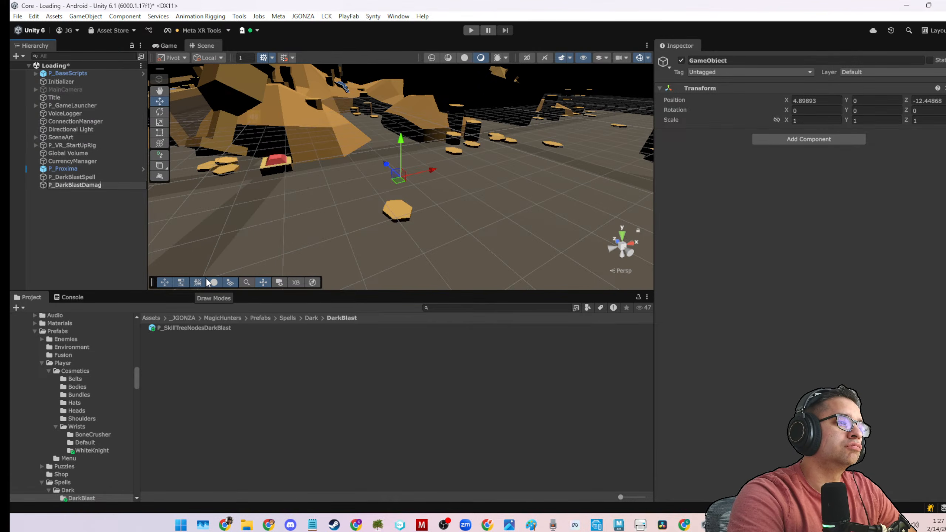
type("e")
key("Return")
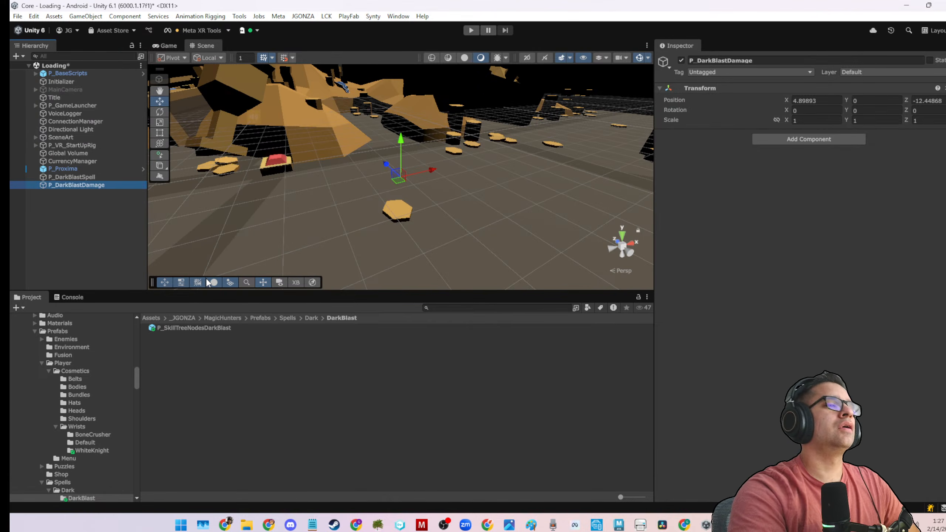
Add the Dark Blast Damage script to P_DarkBlastDamage, with LocalPlayerStats as its player stats and Dark as its damage type.
left_click(823, 139)
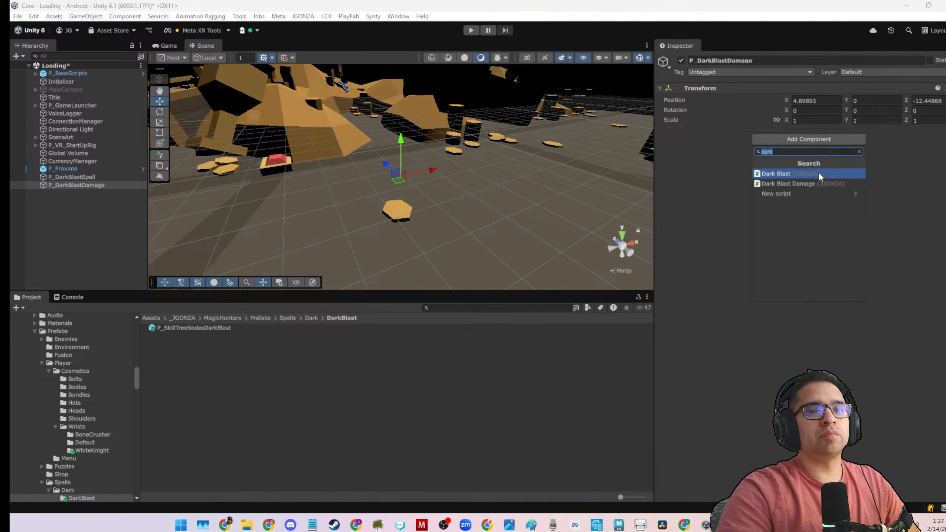
left_click(816, 184)
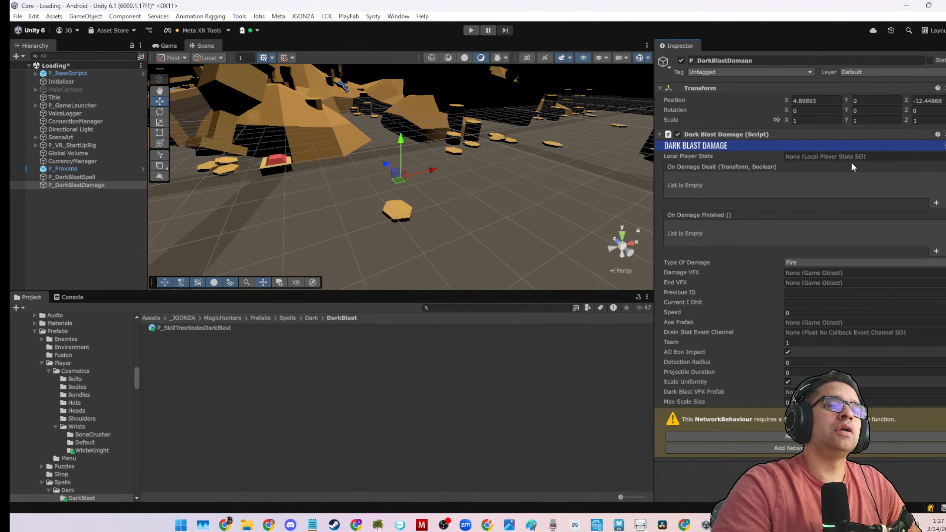
left_click(942, 156)
left_click(519, 165)
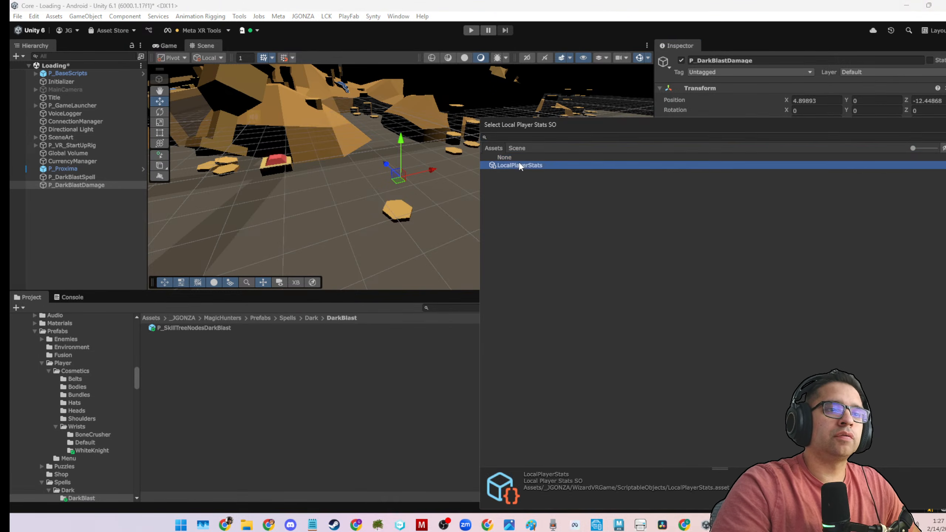
left_click(519, 165)
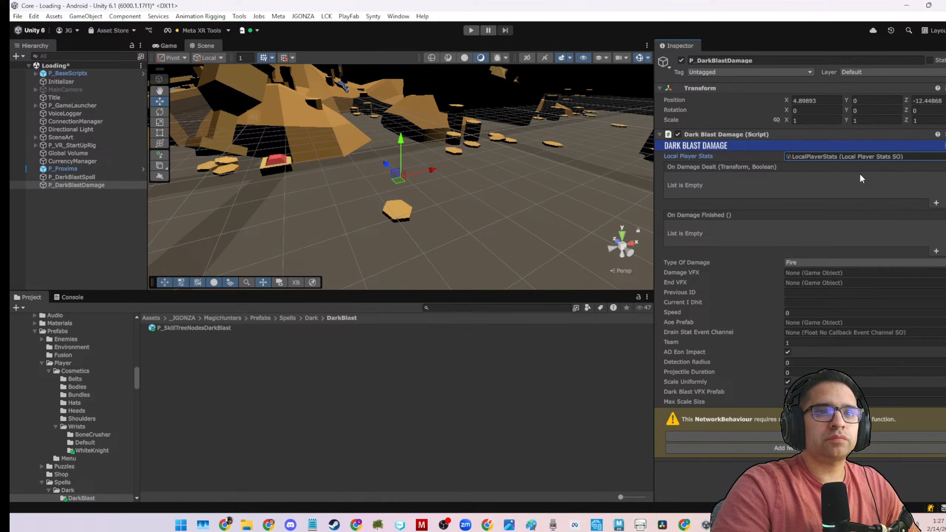
left_click(797, 261)
left_click(805, 318)
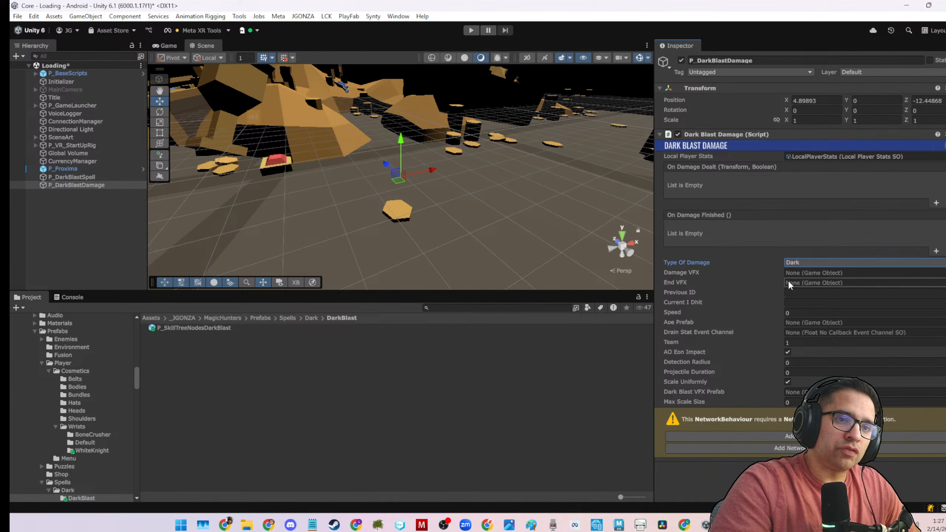
Add the required Network Object component to P_DarkBlastDamage and save the scene.
left_click(775, 435)
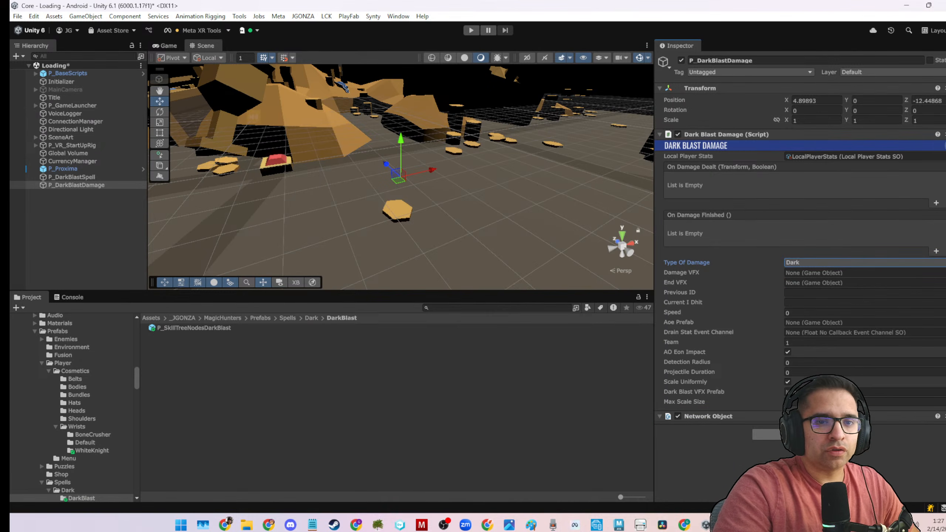
key("ctrl+s")
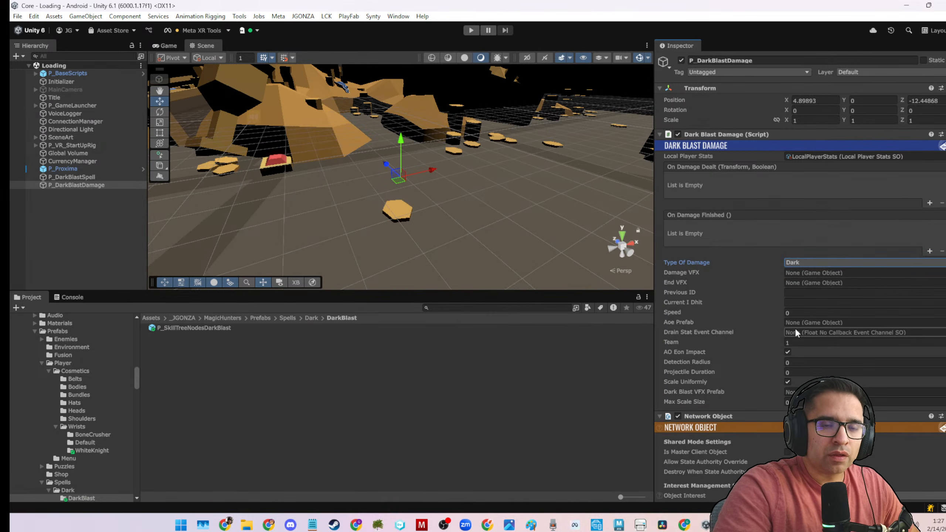
Turn off AO Eon Impact and set Max Scale Size to 5 on the Dark Blast Damage script, saving the scene.
left_click(795, 321)
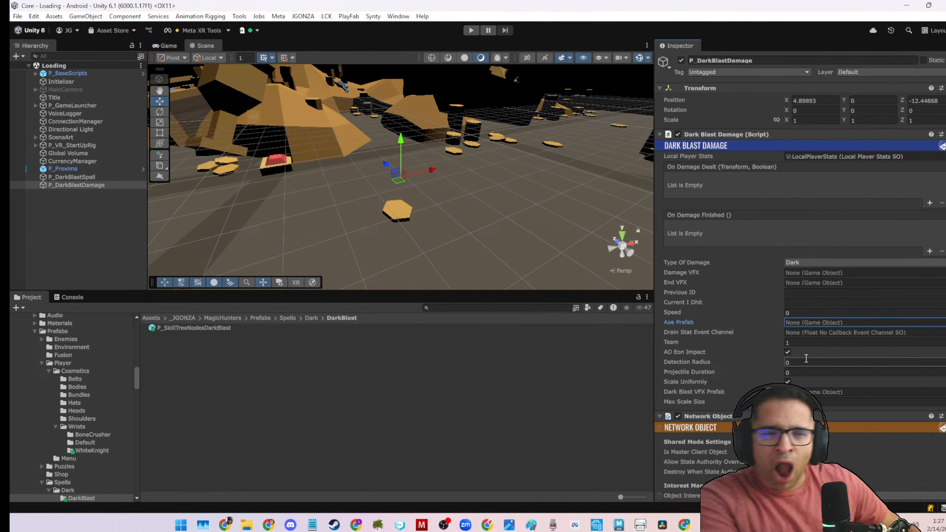
left_click(787, 352)
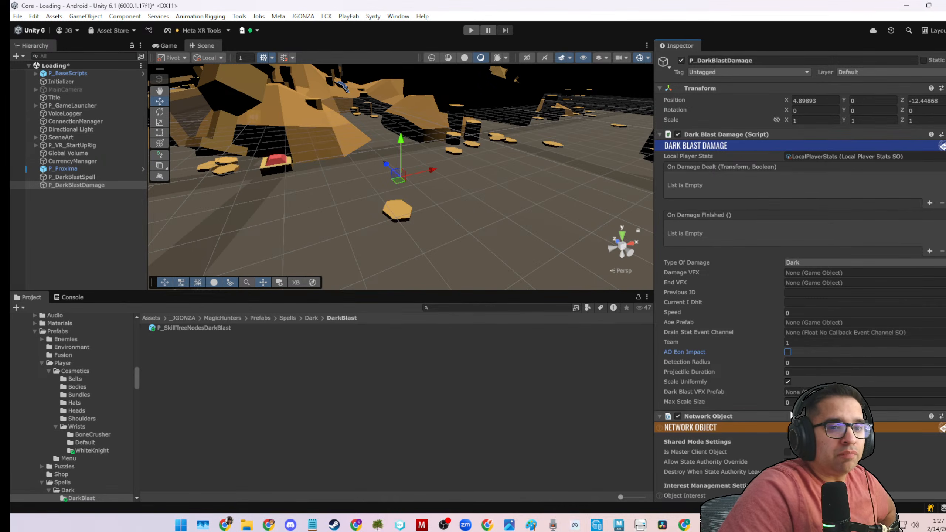
left_click(792, 403)
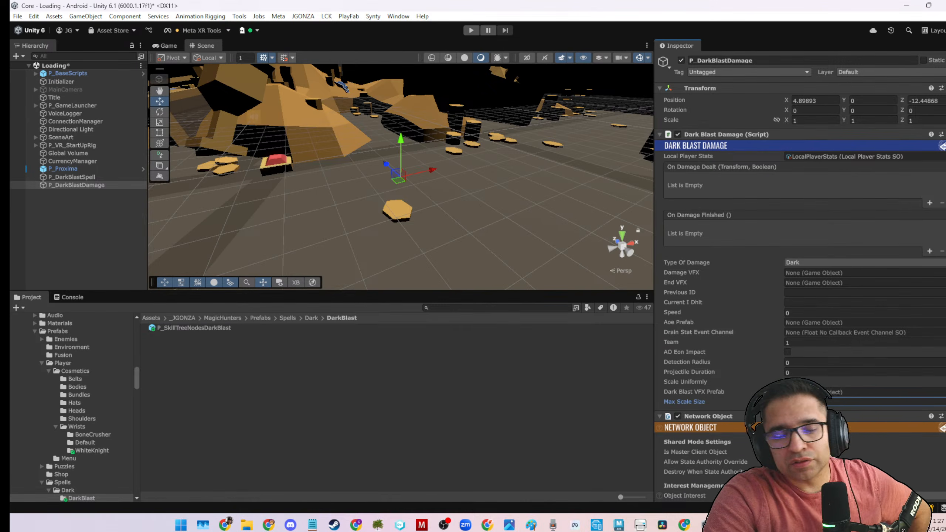
type("5")
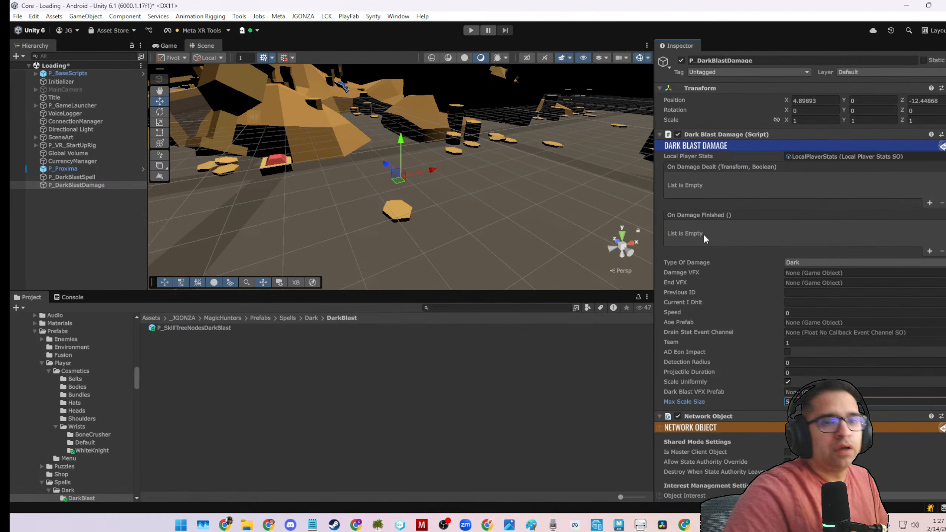
key("ctrl+s")
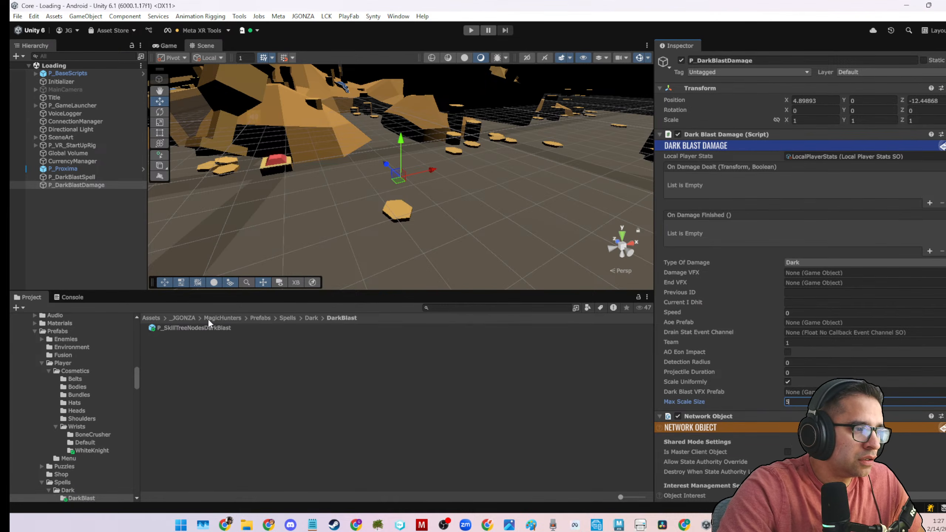
Make P_DarkBlastSpell a prefab in the Prefabs > Spells > Dark > DarkBlast folder.
left_click(74, 210)
left_click(95, 184)
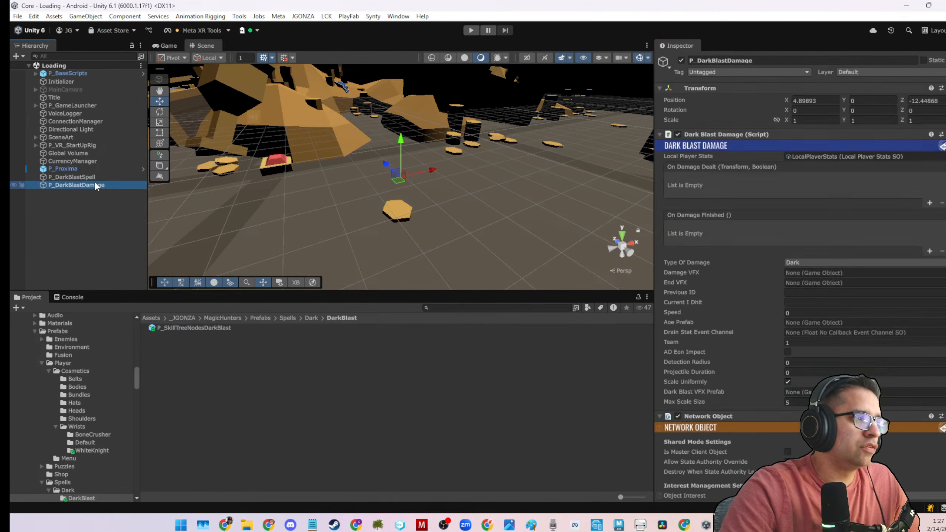
left_click(93, 177)
left_click_drag(93, 177, 239, 364)
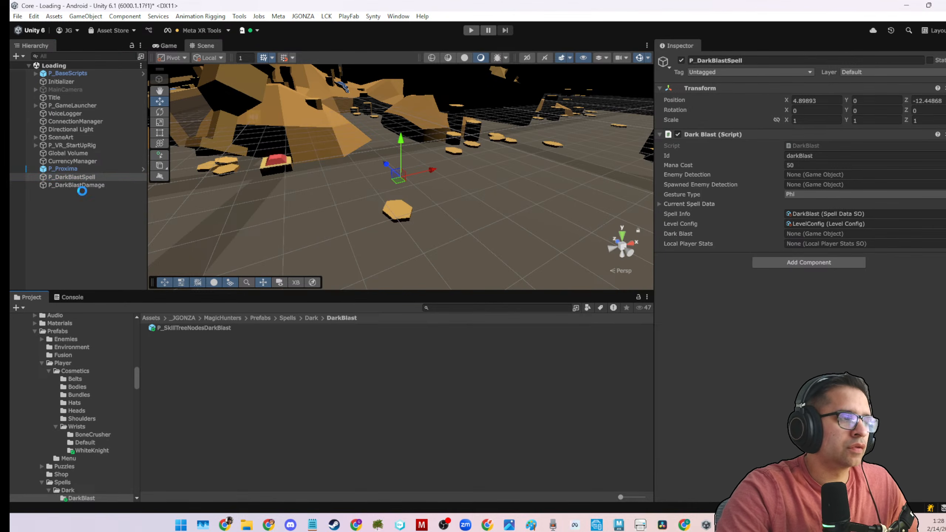
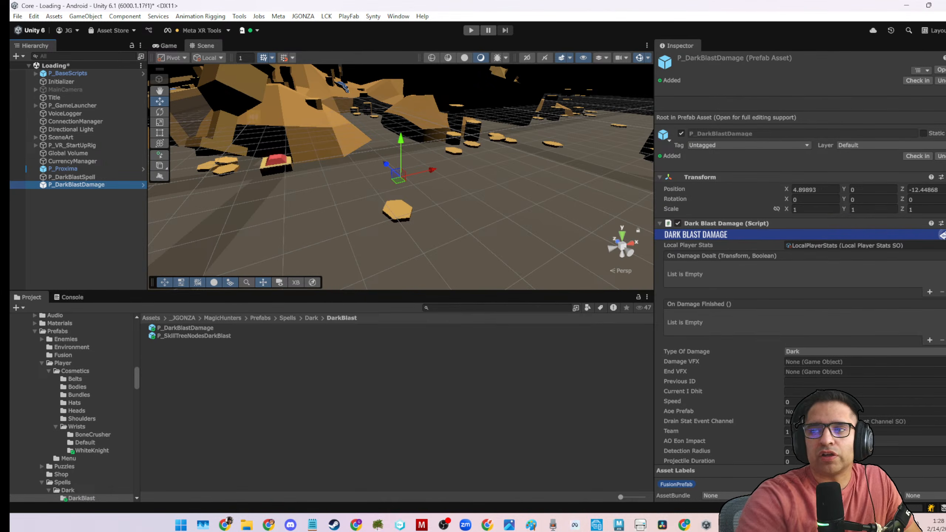
Assign P_DarkBlastDamage as the Dark Blast VFX Prefab on the Dark Blast Damage script and save the scene.
scroll(761, 266, "down", 8)
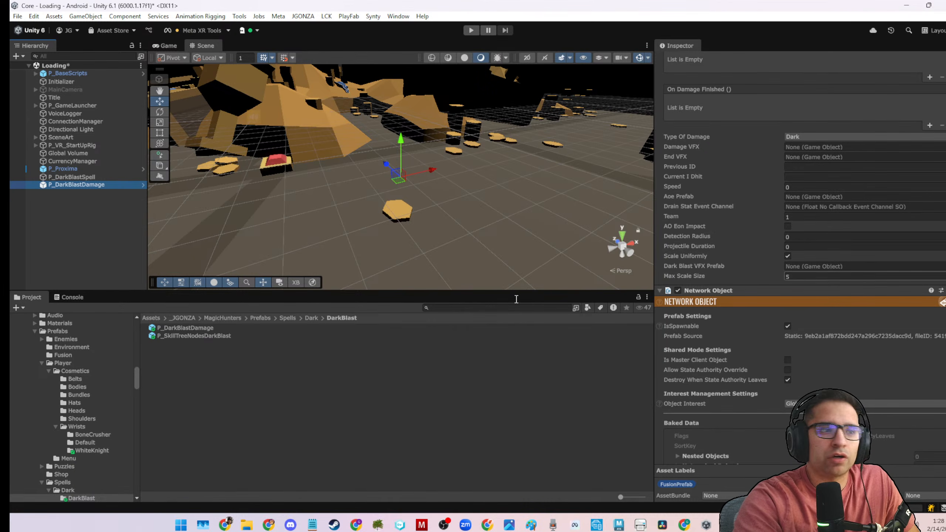
left_click_drag(201, 328, 805, 265)
key("ctrl+s")
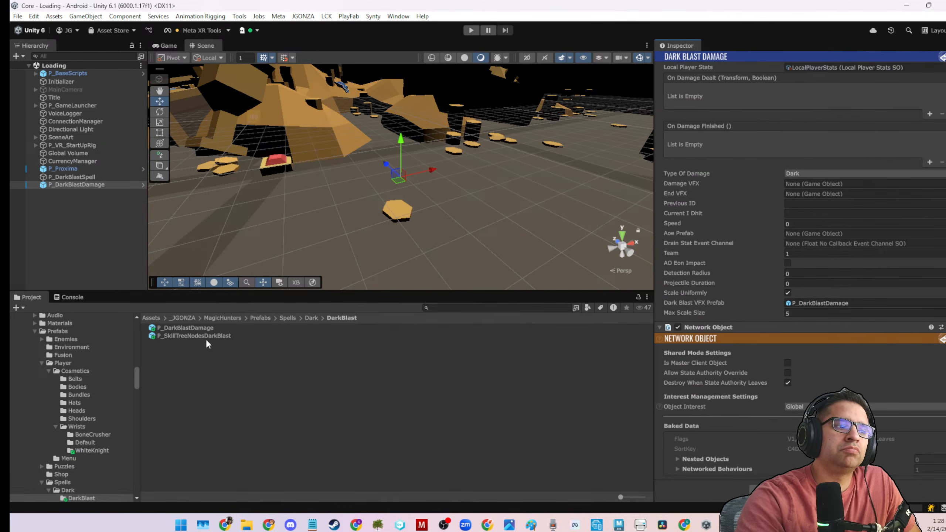
Turn the scene's P_DarkBlastSpell object into a prefab in the DarkBlast folder and save the scene.
double_click(204, 337)
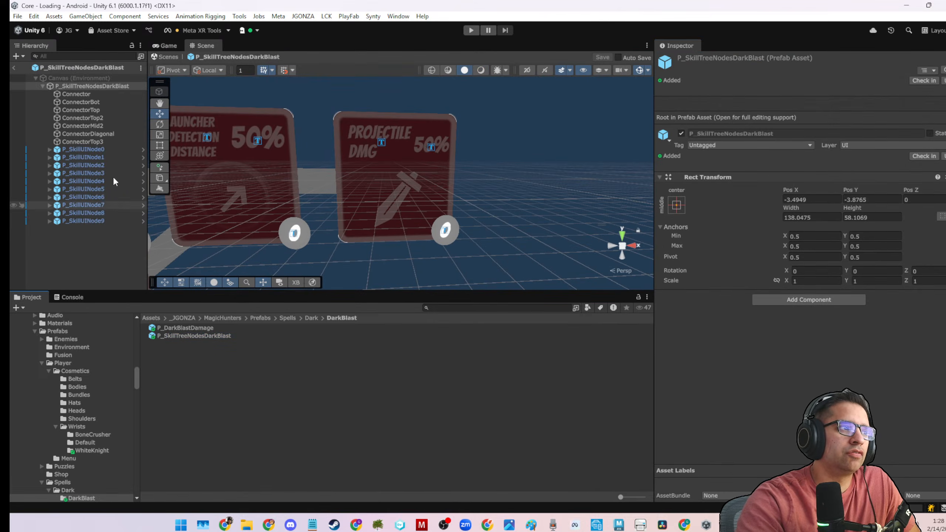
left_click(14, 68)
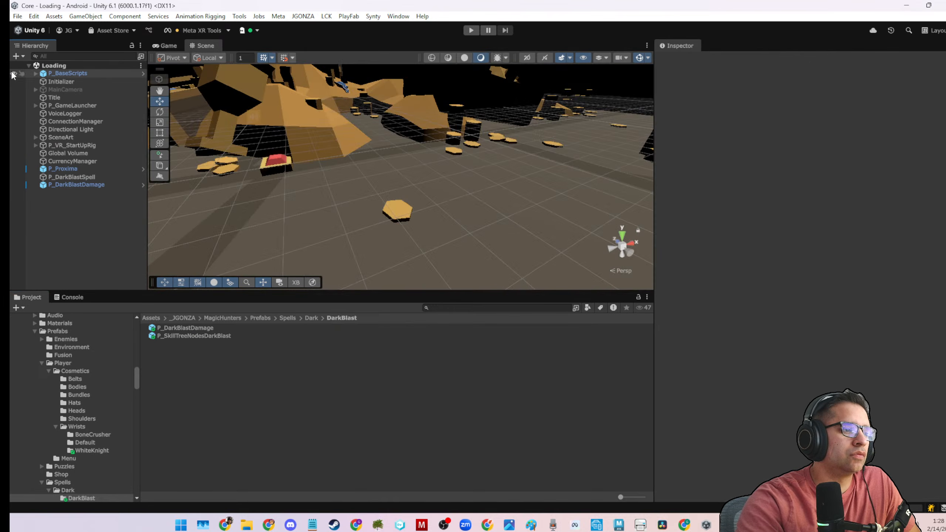
left_click_drag(65, 178, 228, 350)
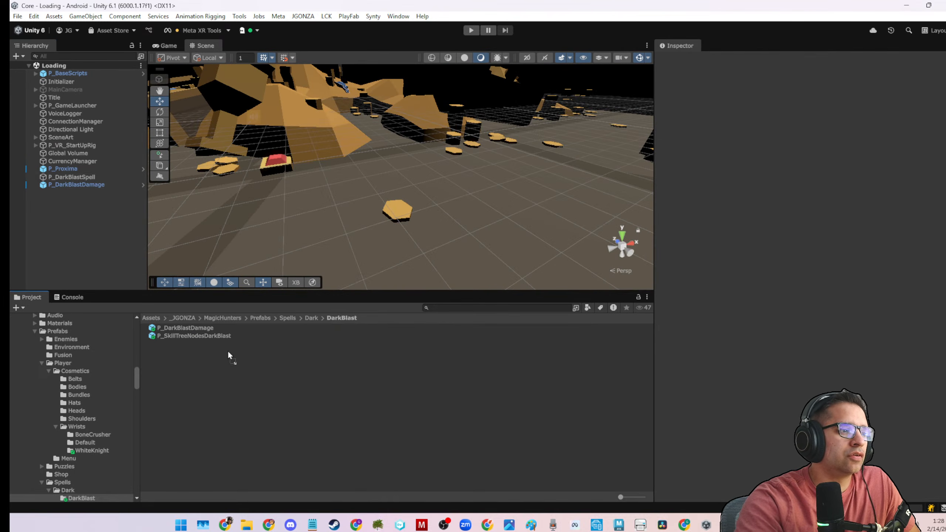
key("ctrl+s")
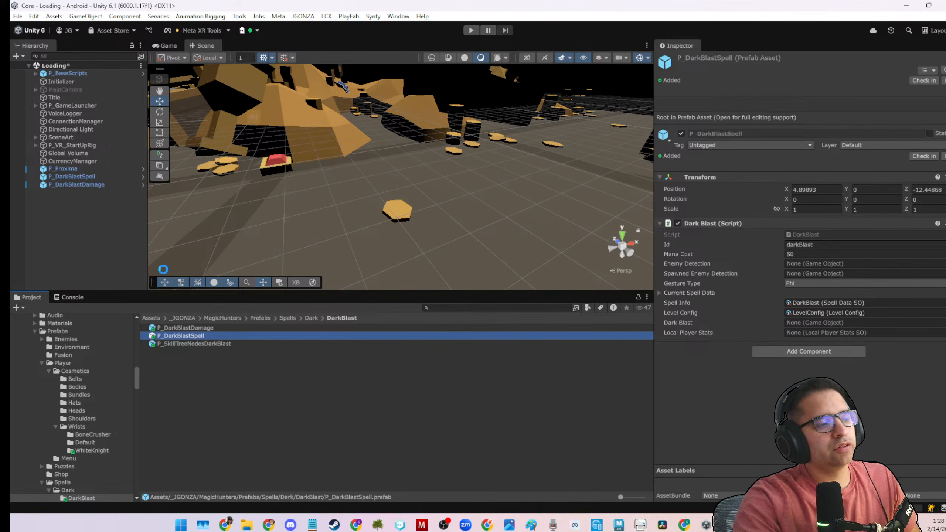
Review the component settings of P_DarkBlastSpell and P_DarkBlastDamage, both in the scene and as prefab assets.
left_click(61, 178)
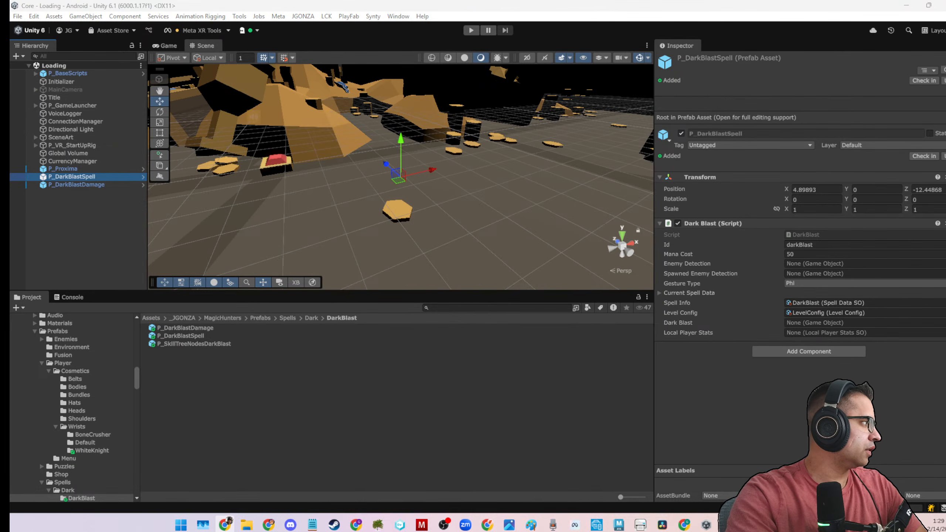
left_click(105, 177)
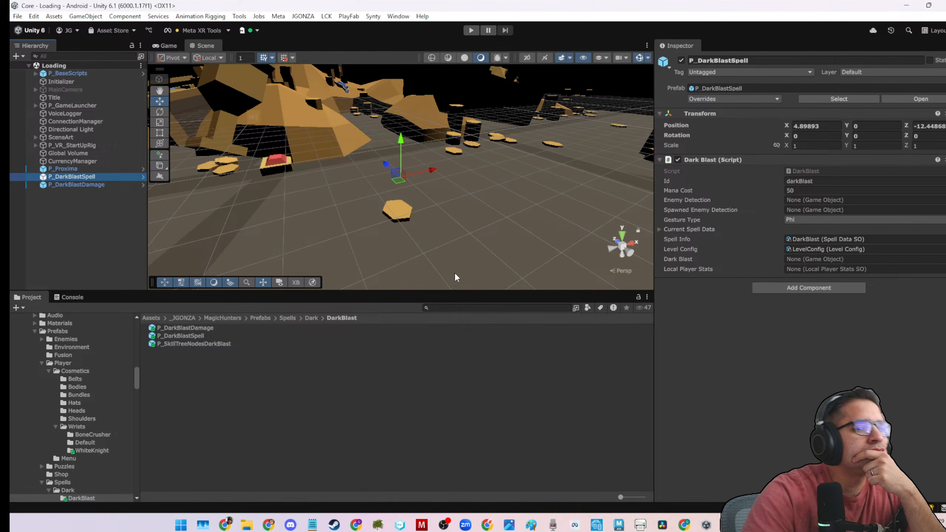
left_click(119, 190)
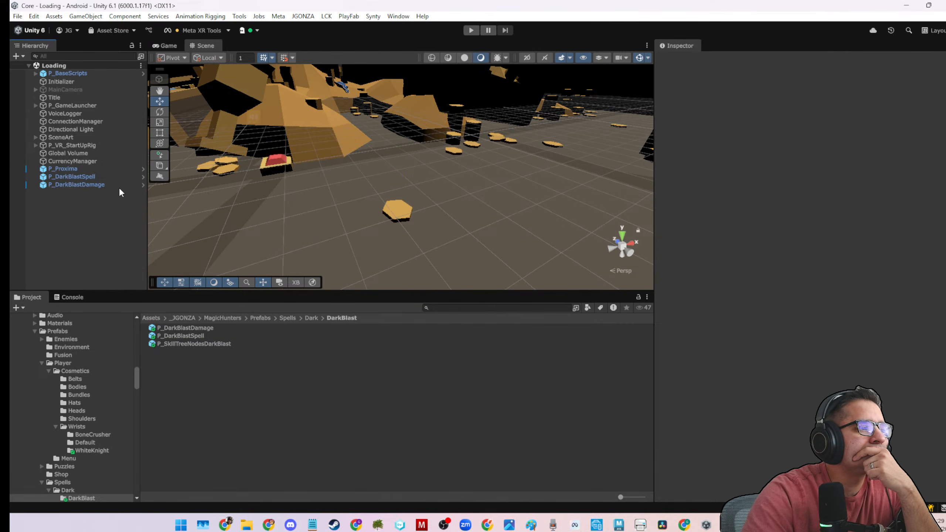
left_click(119, 186)
left_click(118, 178)
left_click(119, 177)
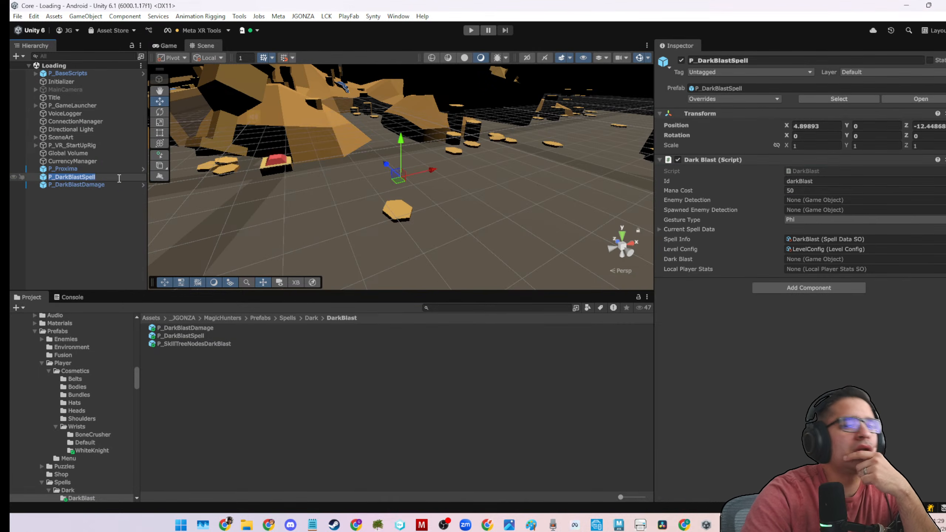
left_click(246, 335)
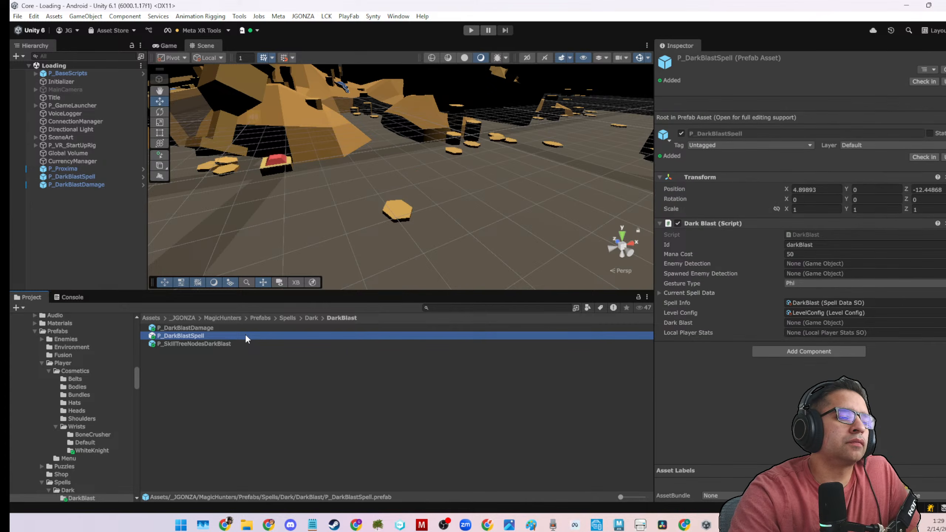
left_click(246, 327)
Set Local Player Stats to LocalPlayerStats on the Dark Blast script of the scene's P_DarkBlastSpell.
left_click(117, 170)
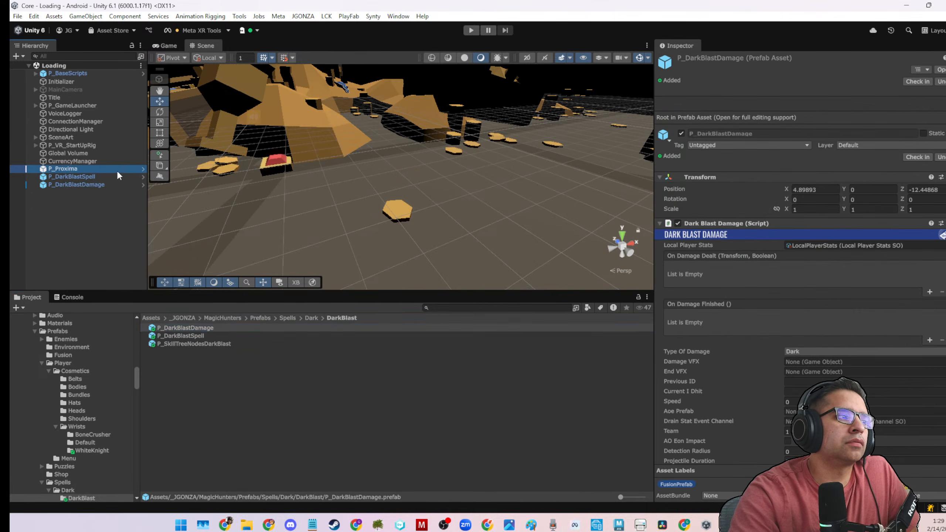
left_click(114, 175)
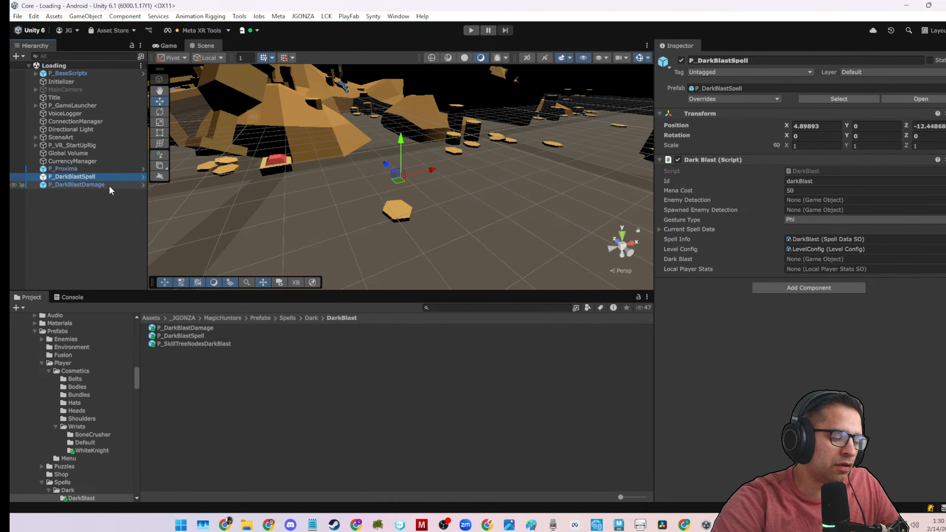
left_click(939, 268)
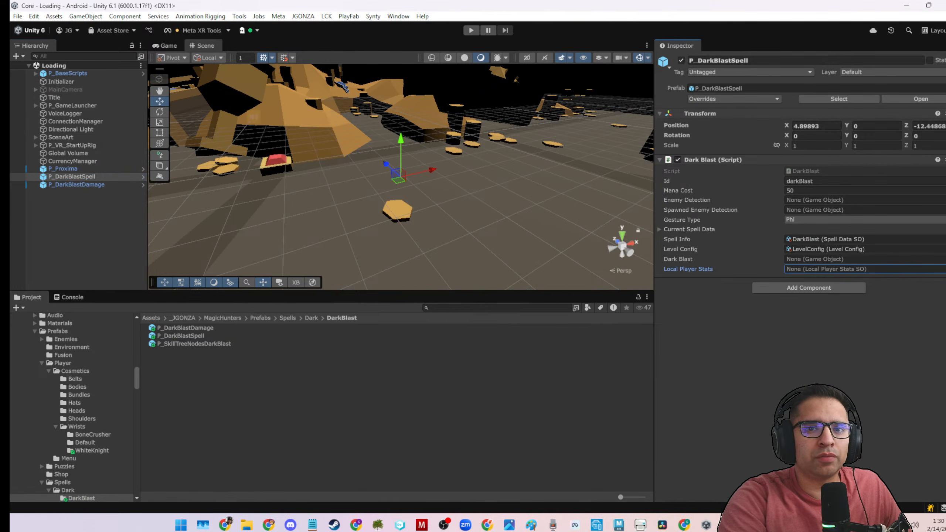
left_click(941, 269)
double_click(555, 167)
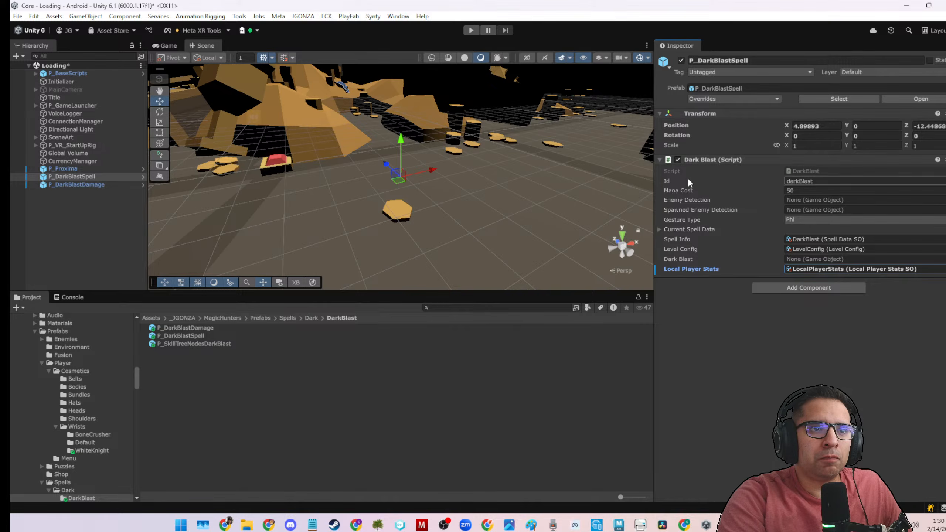
Check the darkBlast field in the DarkBlast script, assign P_DarkBlastDamage to the Dark Blast field of P_DarkBlastSpell and save the scene.
right_click(692, 161)
left_click(723, 311)
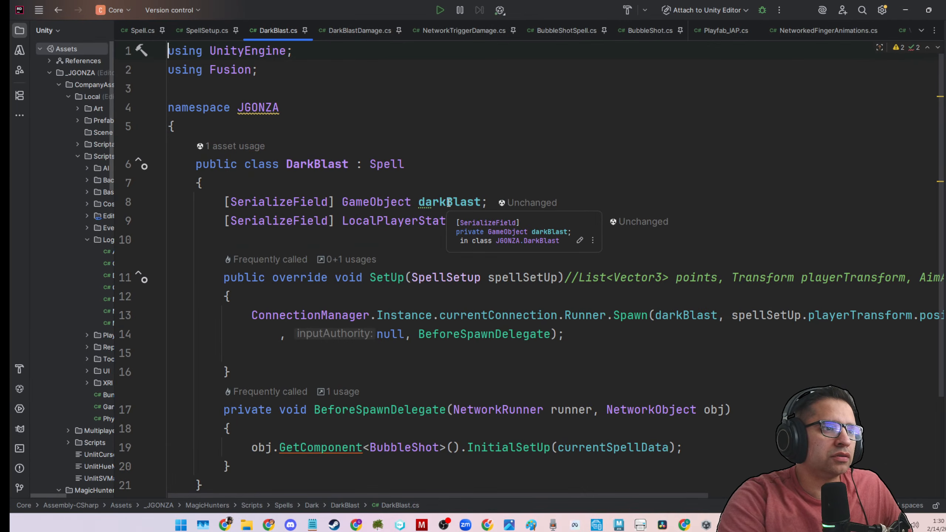
left_click(905, 10)
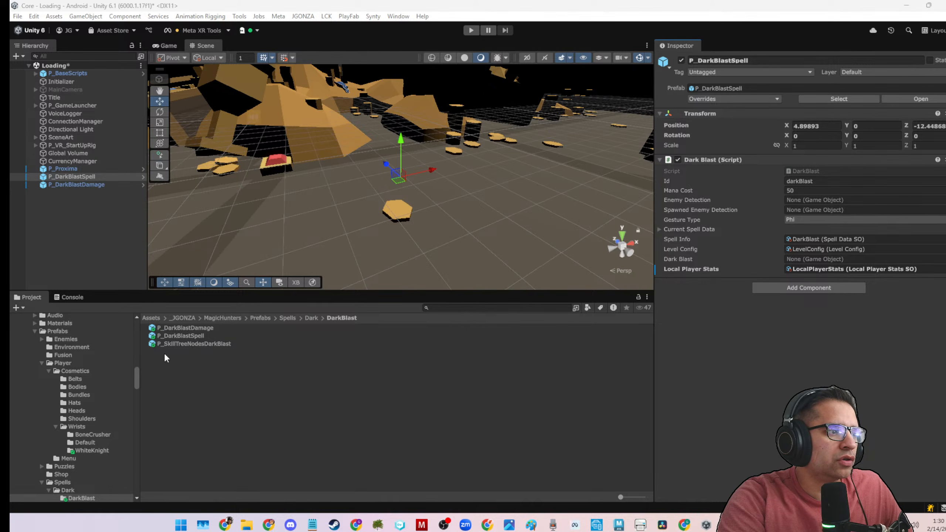
left_click_drag(178, 330, 803, 259)
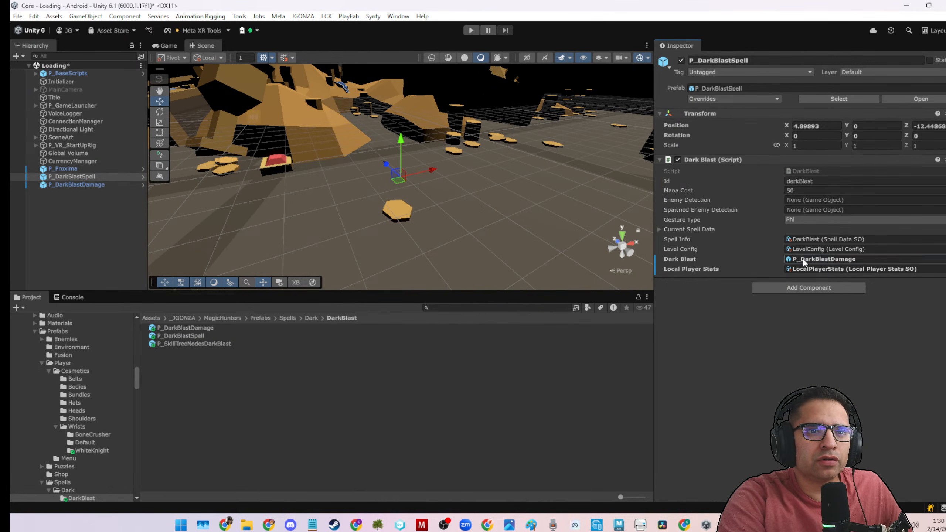
key("ctrl+s")
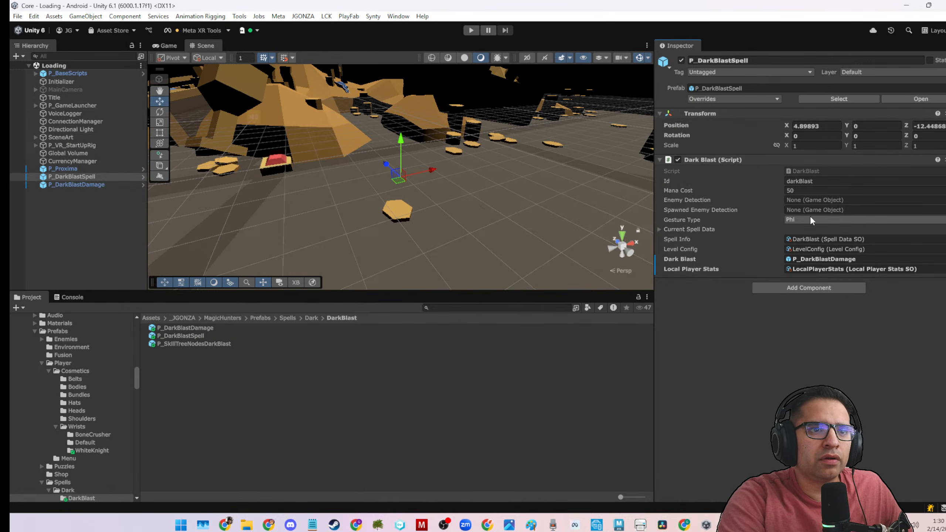
Apply all overrides of the scene's P_DarkBlastSpell to its prefab.
double_click(167, 336)
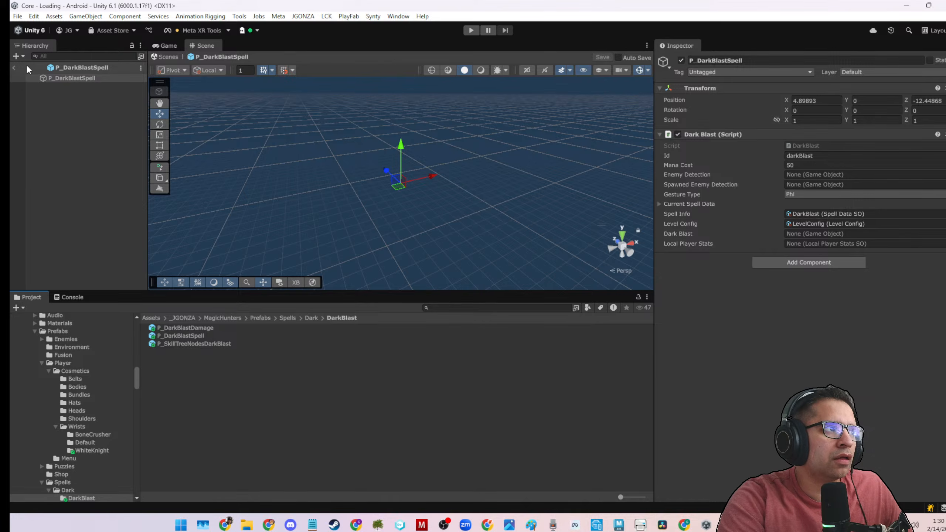
left_click(14, 68)
left_click(73, 176)
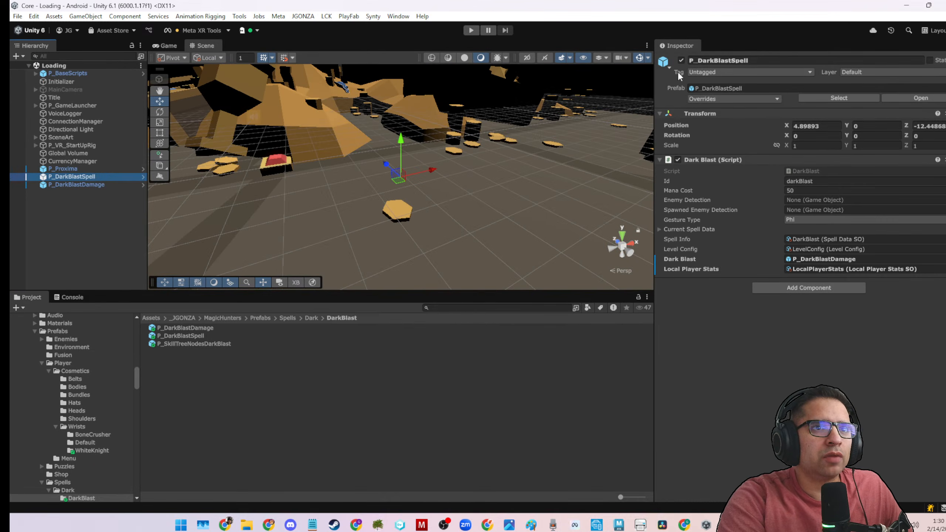
left_click(712, 98)
left_click(824, 160)
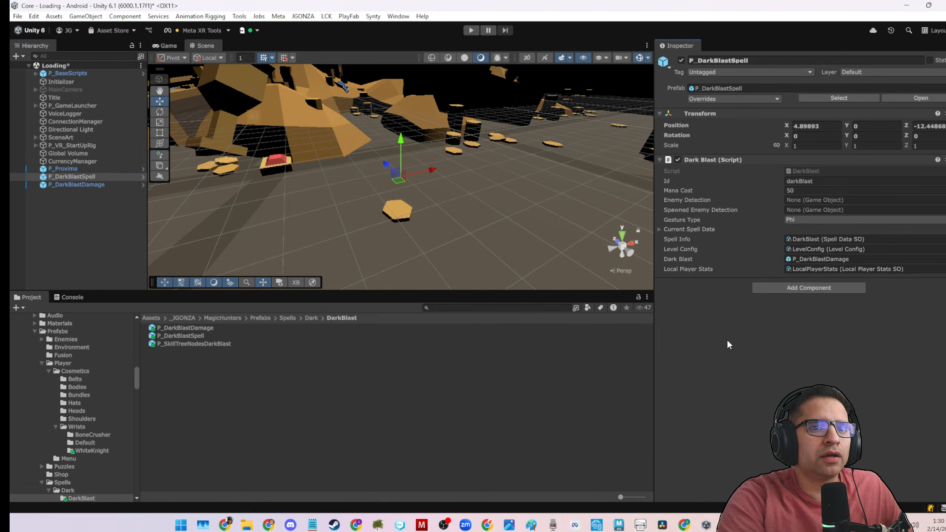
Clear the Dark Blast VFX Prefab reference on P_DarkBlastDamage and save the scene.
left_click(102, 183)
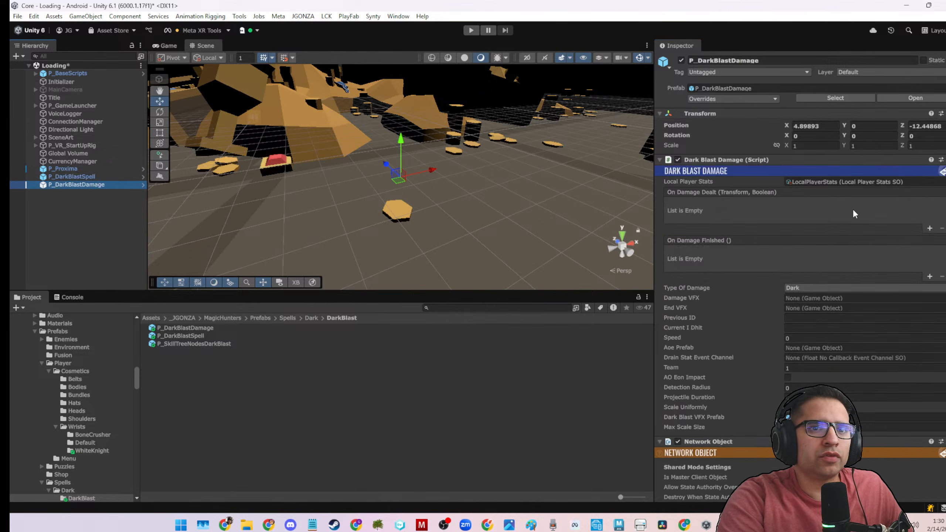
scroll(839, 213, "down", 5)
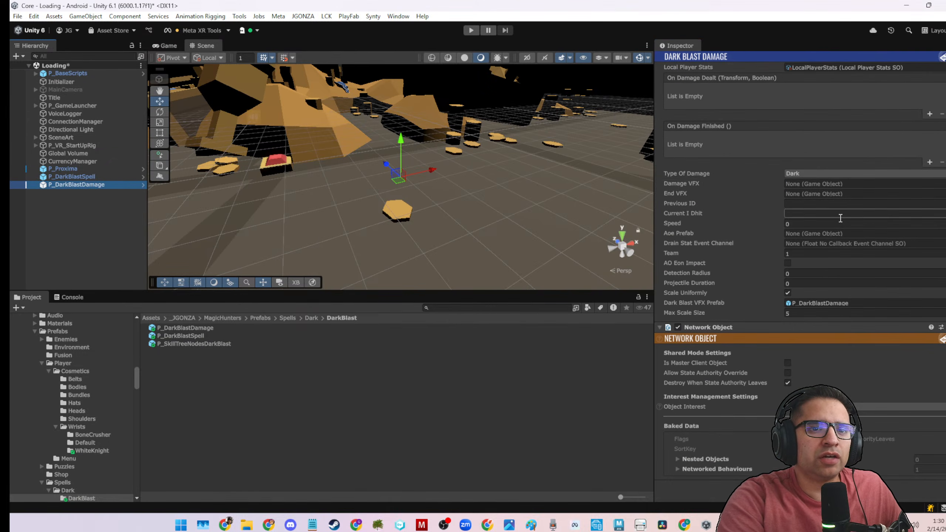
left_click(810, 305)
left_click(411, 402)
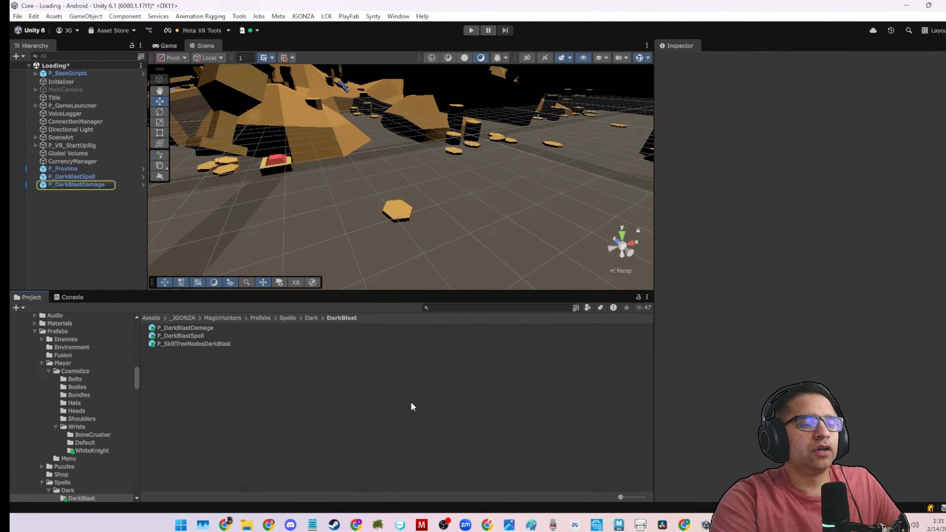
key("ctrl+s")
Apply all overrides of the scene's P_DarkBlastDamage to its prefab.
left_click(107, 184)
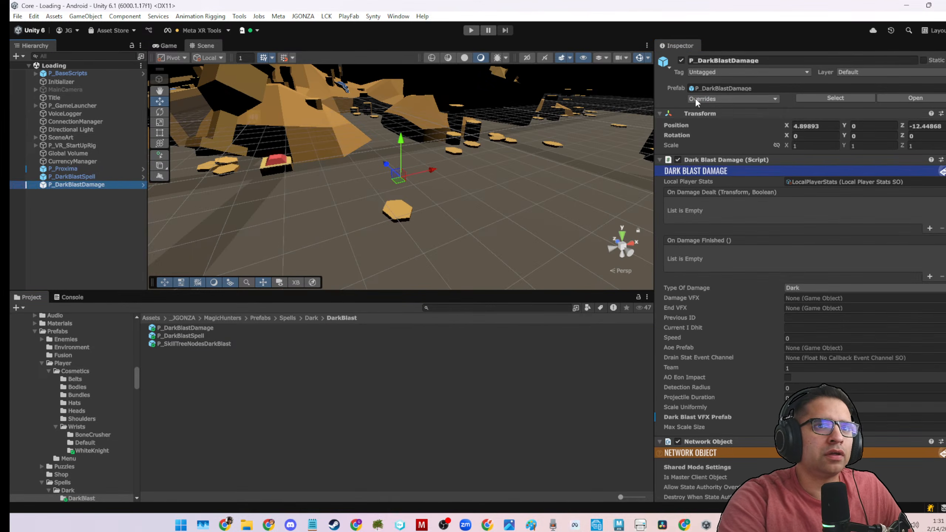
left_click(695, 99)
left_click(804, 170)
left_click(49, 211)
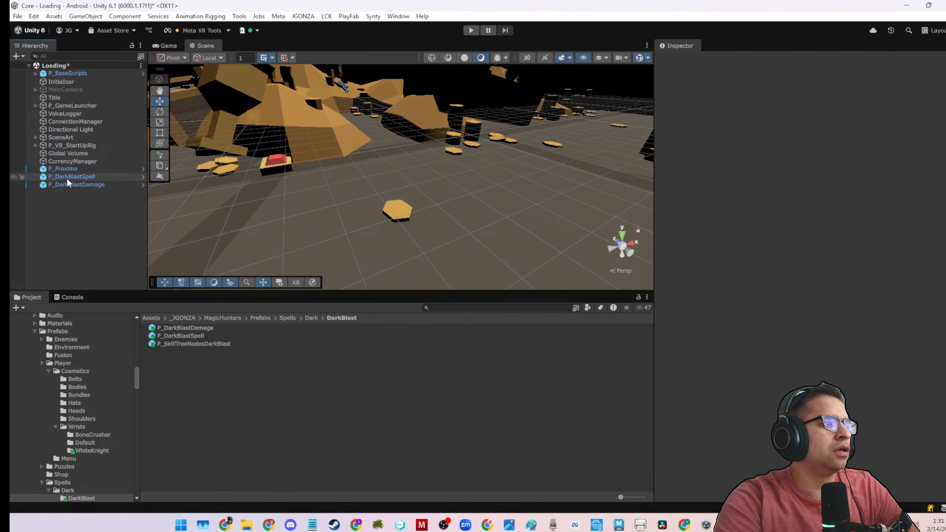
Delete P_DarkBlastSpell and P_DarkBlastDamage from the Loading scene.
left_click(67, 177)
key("Delete")
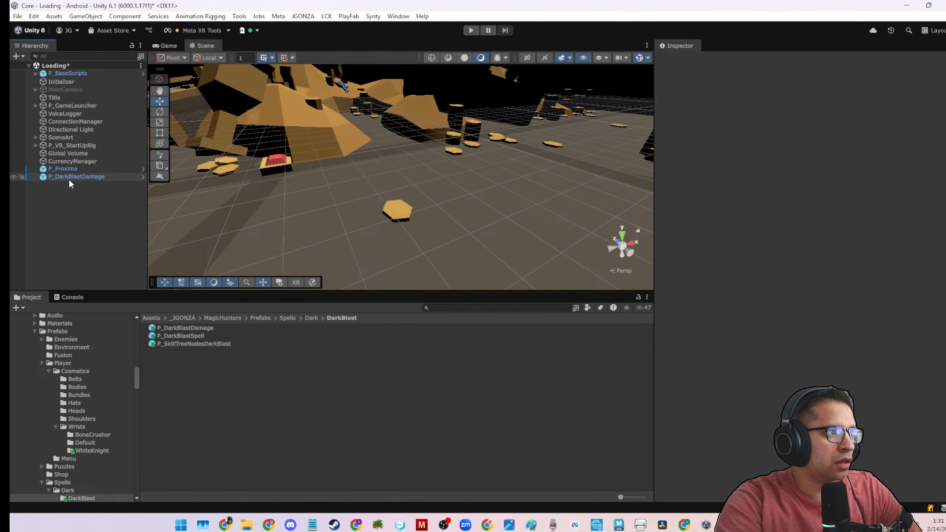
left_click(69, 178)
key("Delete")
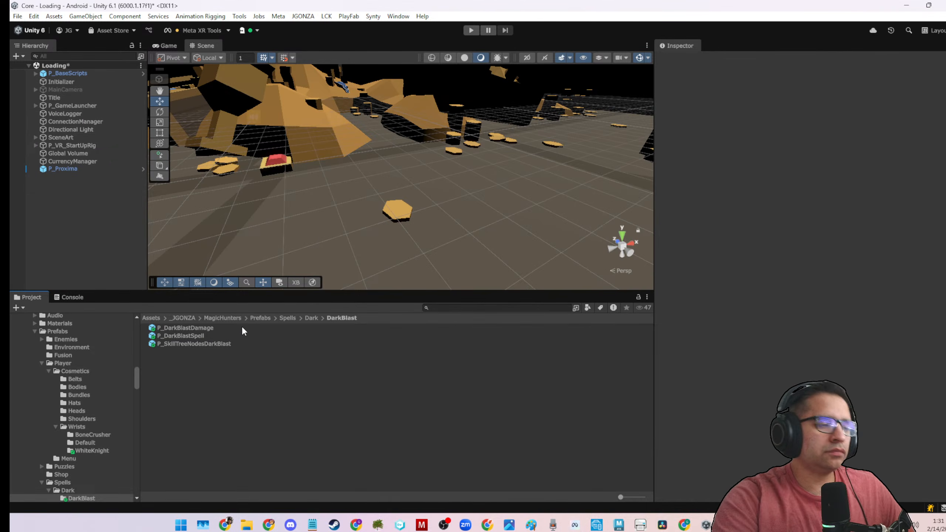
Browse the project's top-level Assets folders for spell effect packs.
left_click(260, 318)
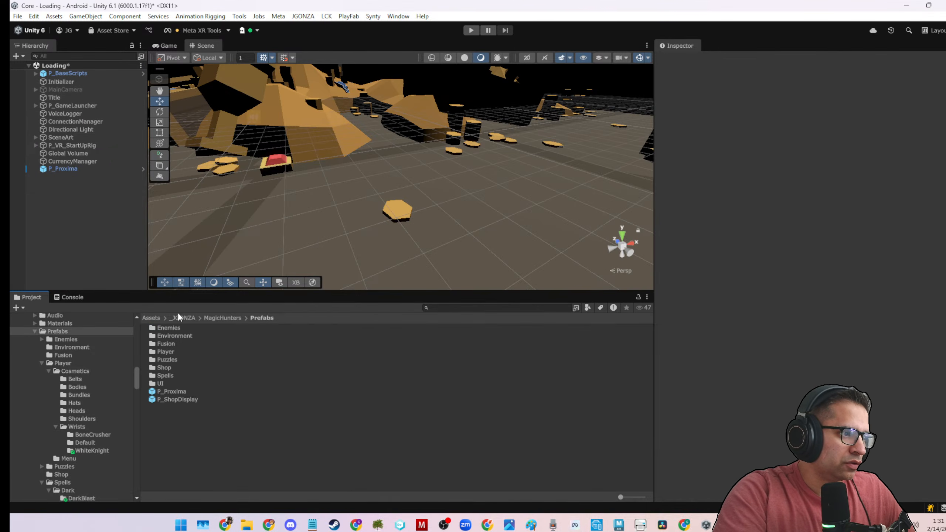
left_click(151, 318)
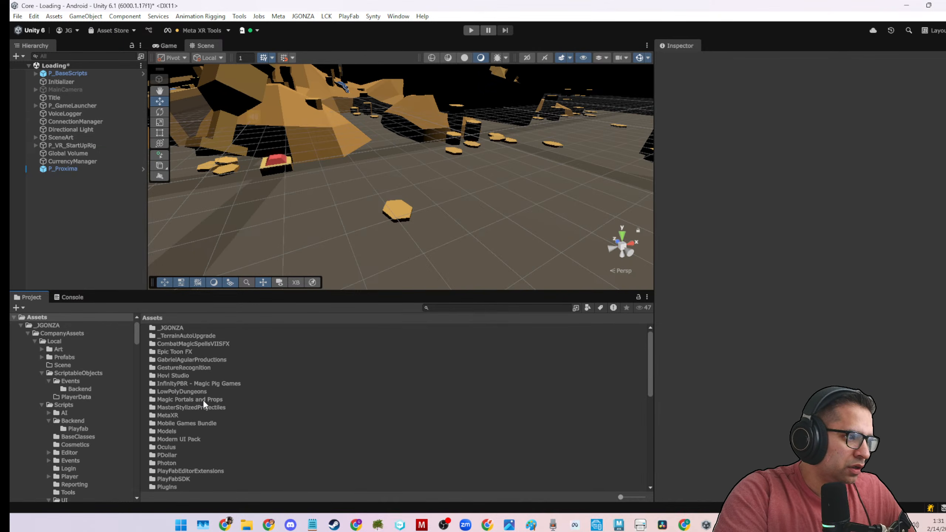
scroll(203, 400, "down", 10)
scroll(204, 404, "down", 2)
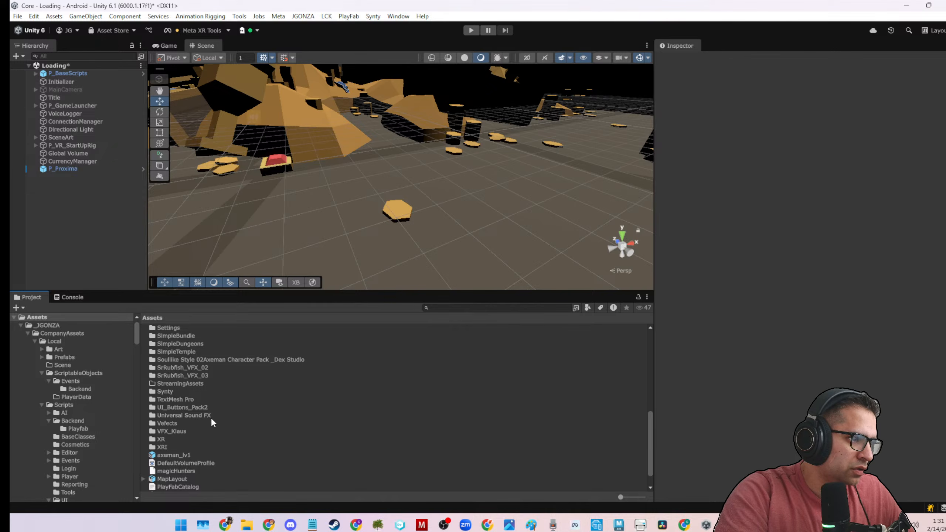
scroll(334, 390, "up", 5)
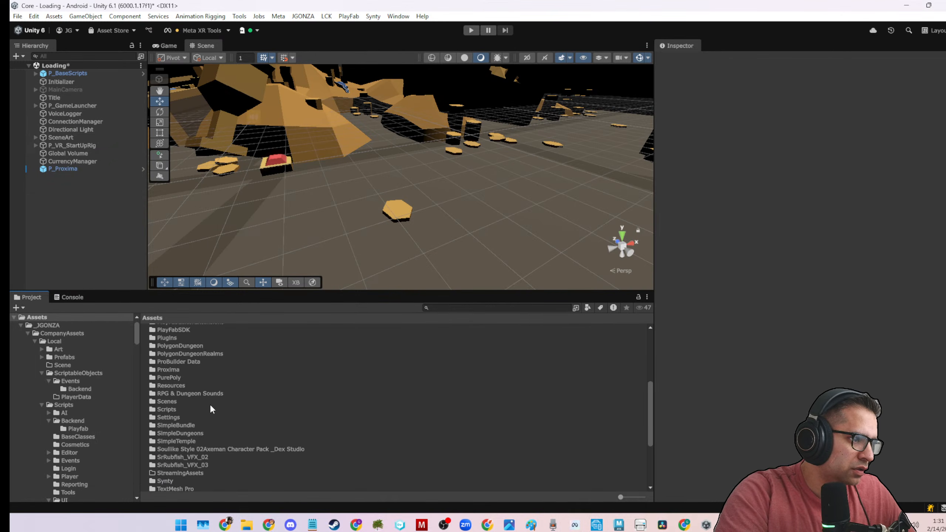
scroll(201, 388, "up", 5)
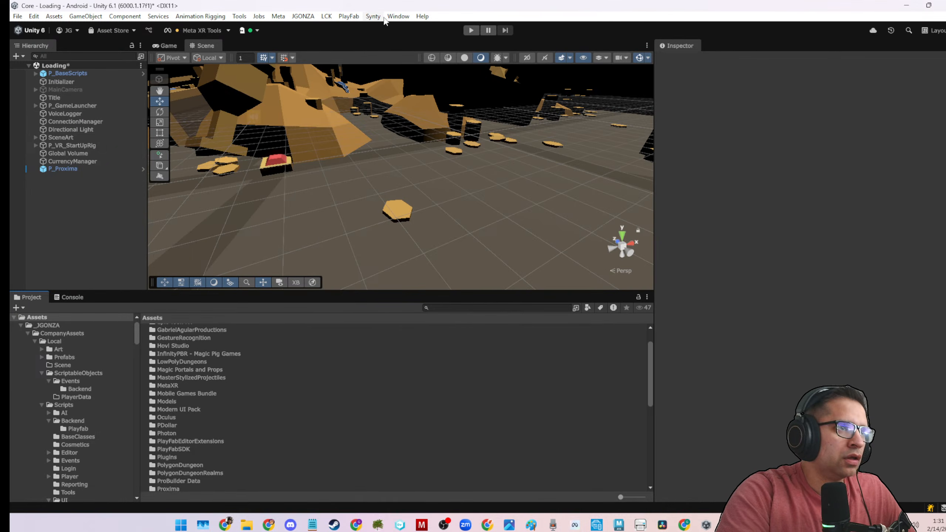
Open the Package Manager and search My Assets for RPG.
left_click(397, 16)
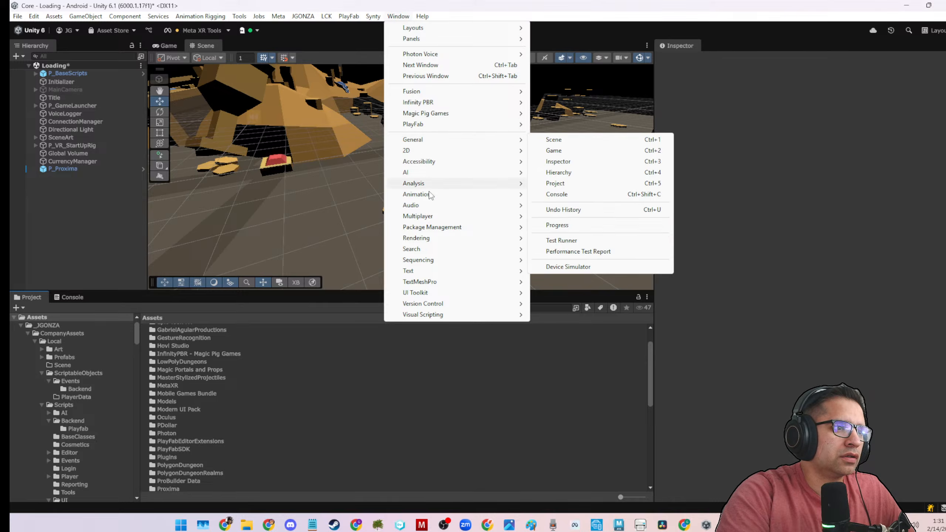
mouse_move(431, 227)
left_click(546, 228)
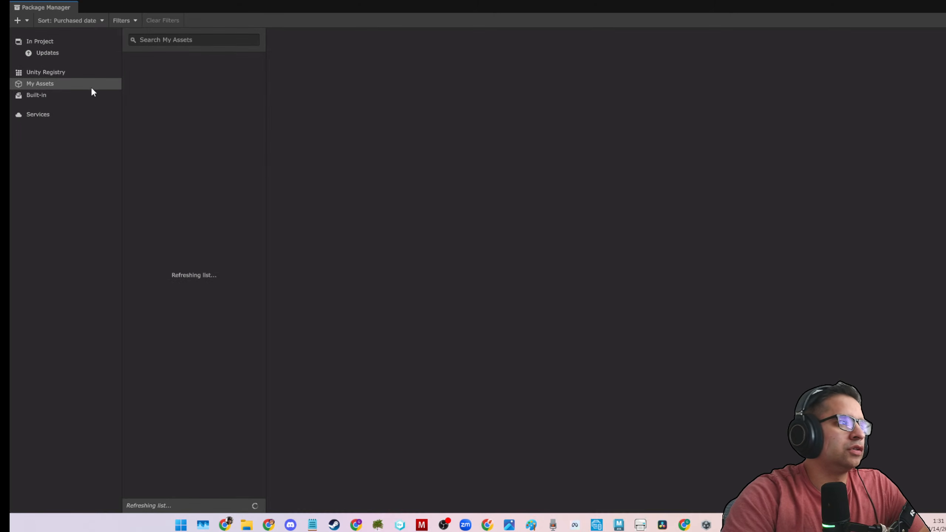
left_click(214, 40)
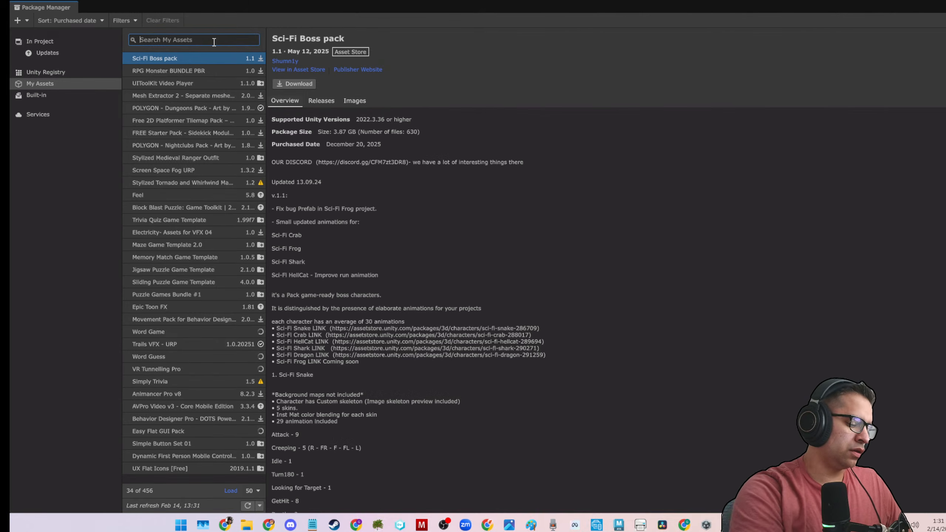
type("RPG")
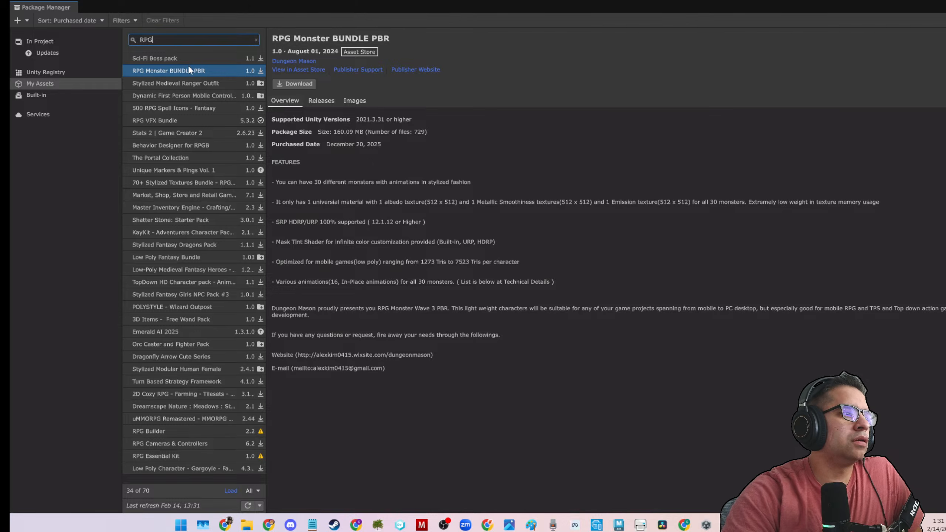
Examine the imported assets of the RPG VFX Bundle for demo scenes and close the Package Manager.
left_click(173, 119)
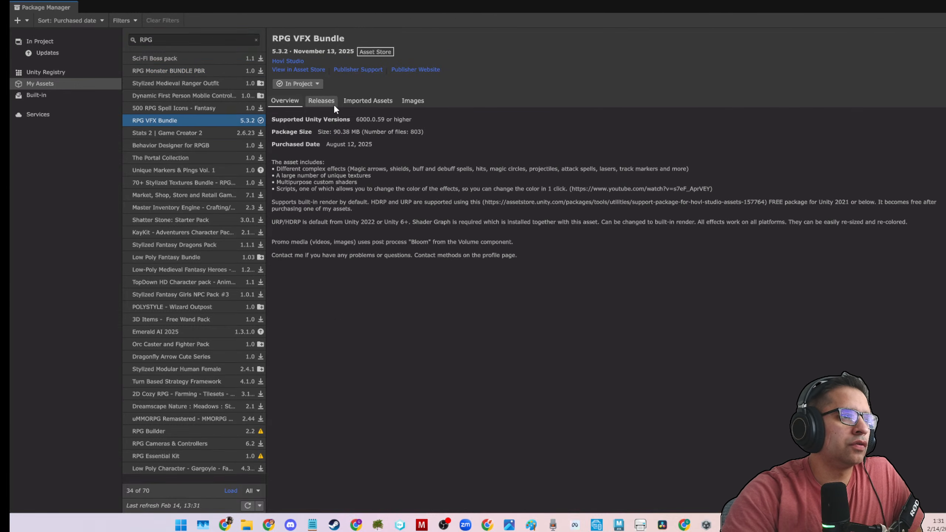
left_click(372, 101)
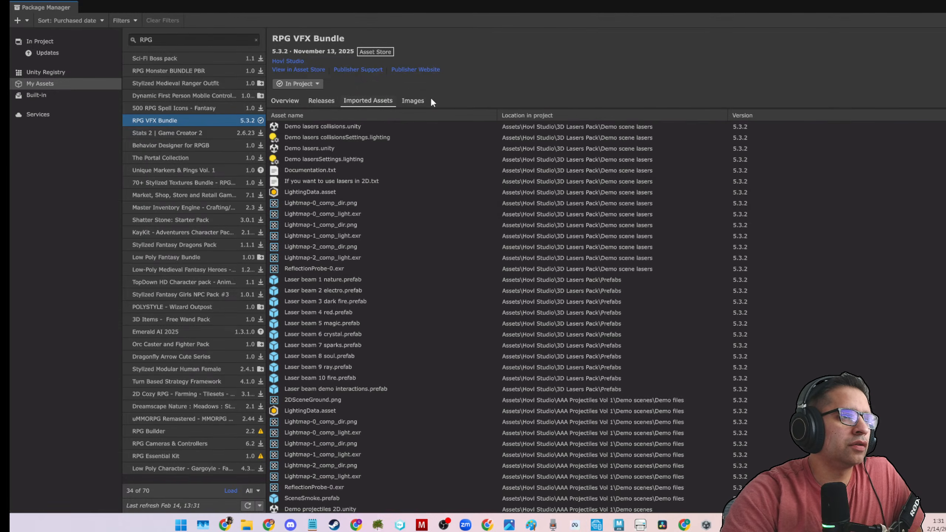
scroll(365, 287, "down", 5)
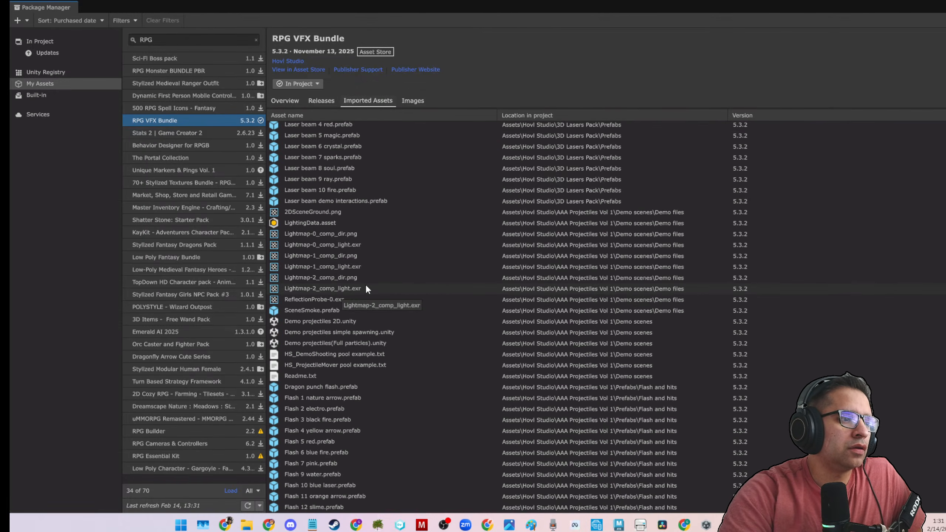
scroll(365, 287, "down", 6)
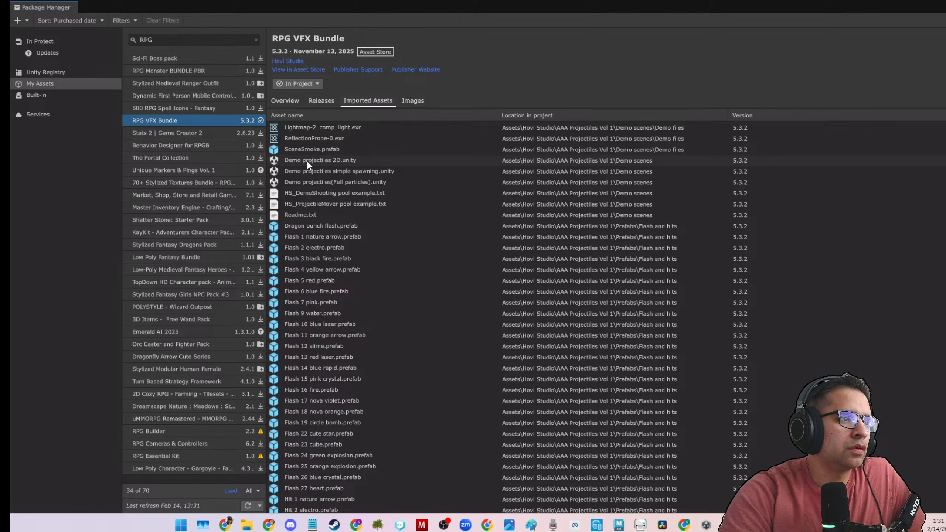
left_click(929, 12)
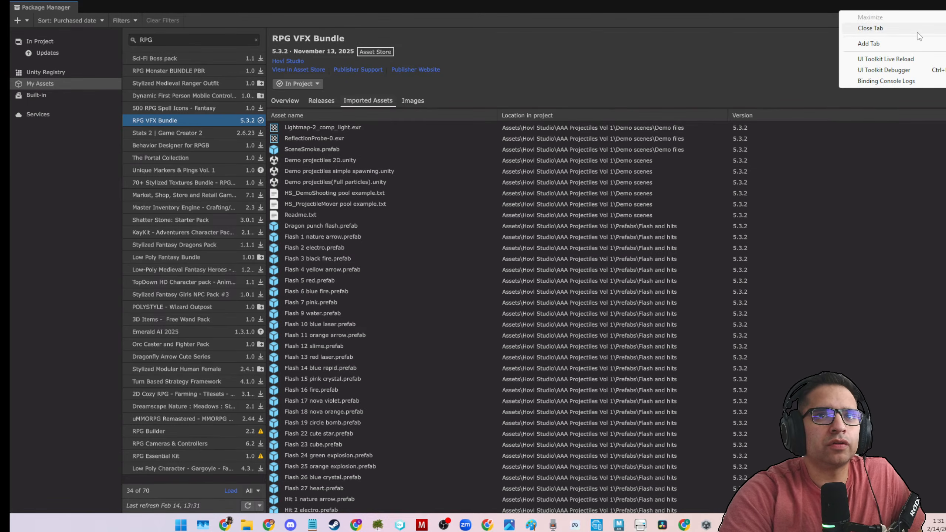
left_click(621, 4)
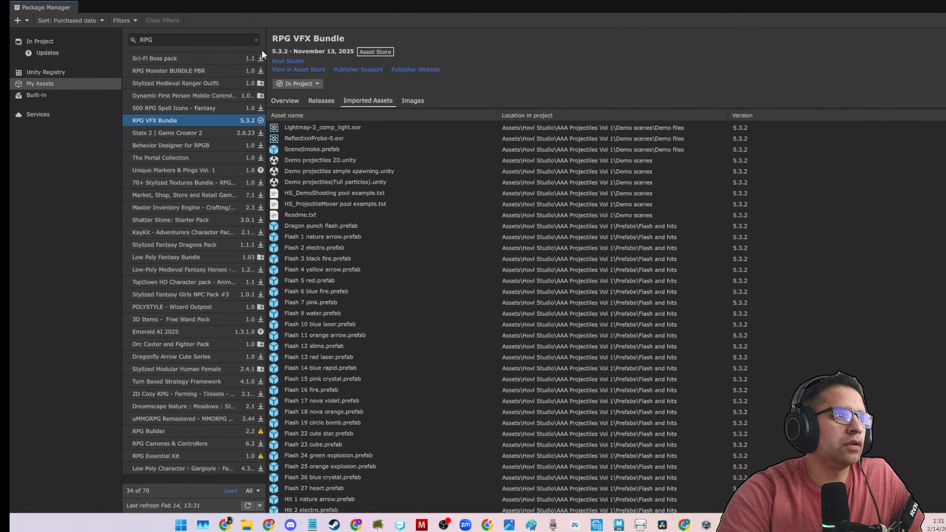
left_click(942, 7)
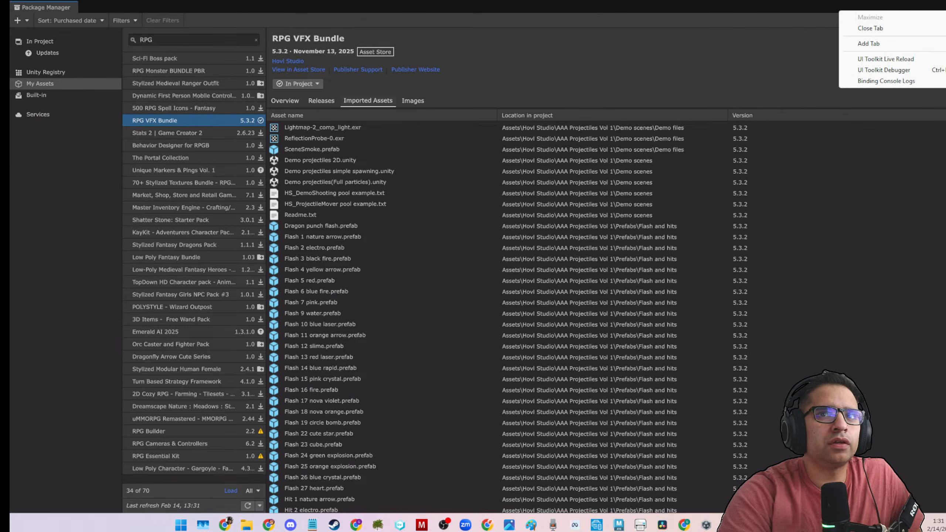
left_click(942, 31)
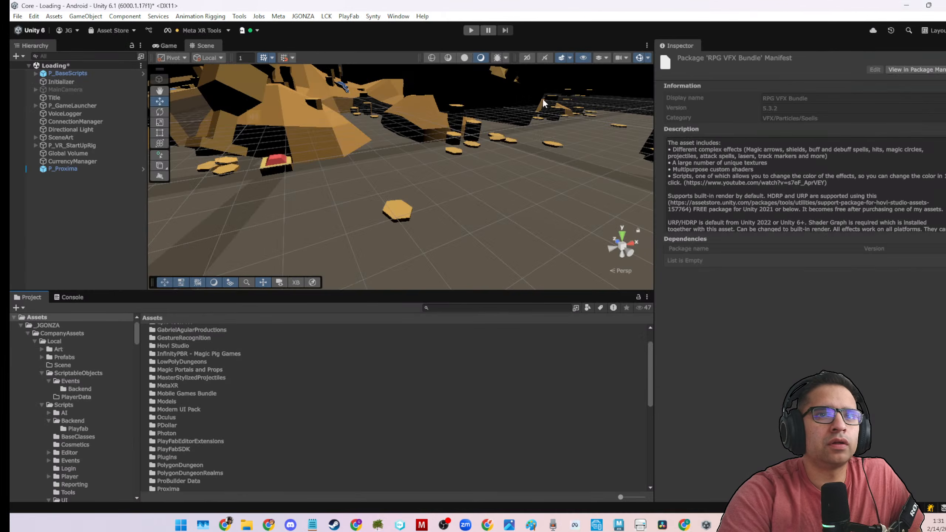
Search the project for "Demo pr", locate the Demo projectiles 2D scene's folder, and go up to the Hovl Studio folder.
left_click(440, 306)
type("Demo pr")
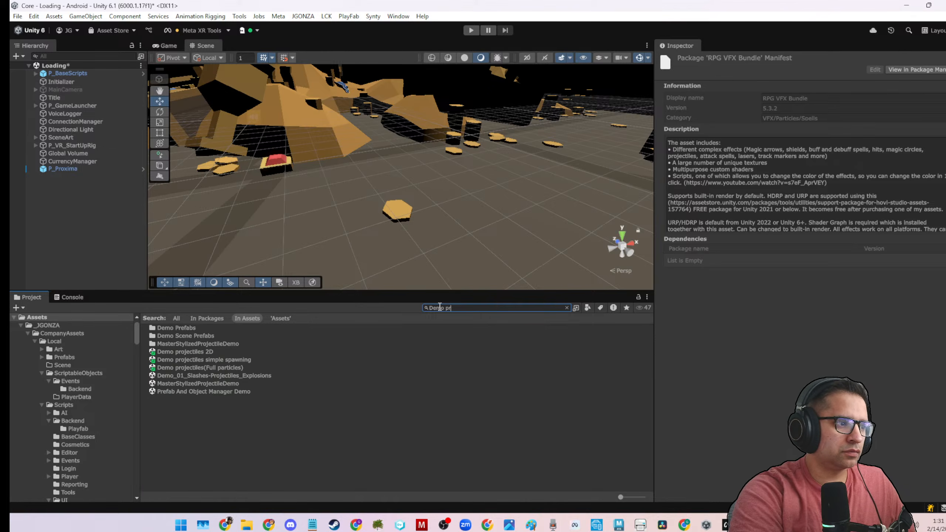
left_click(266, 349)
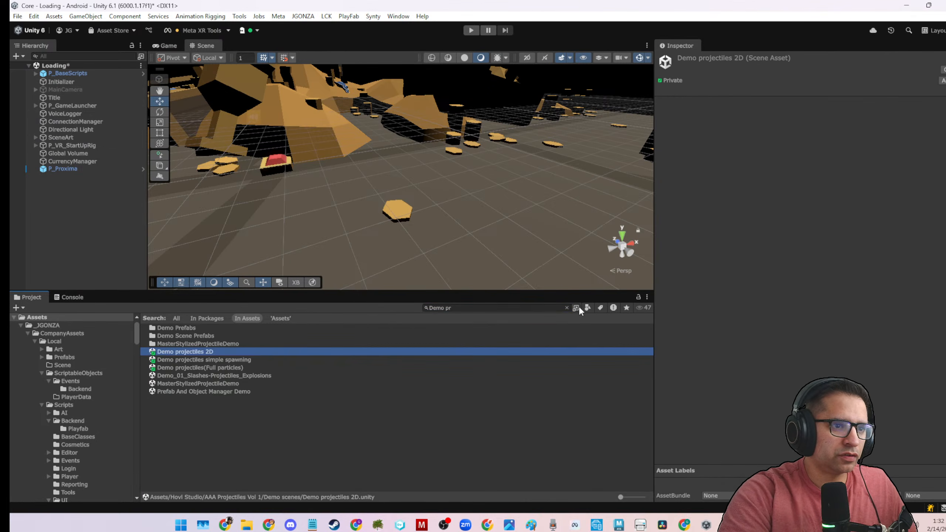
left_click(566, 307)
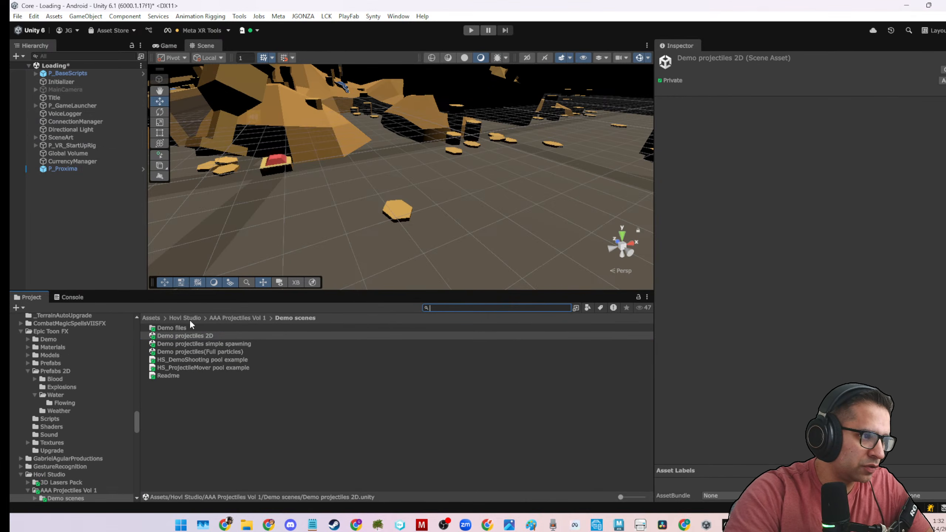
left_click(176, 319)
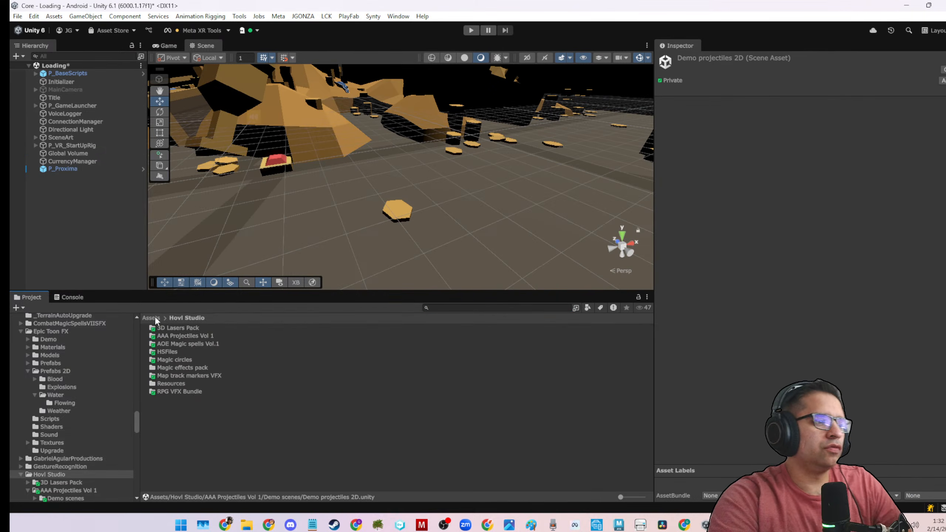
Open the Demo AOE skills scene from Hovl Studio's AOE Magic spells Vol.1 folder, saving the changes to the Loading scene.
left_click(156, 317)
scroll(179, 410, "down", 5)
scroll(186, 424, "down", 5)
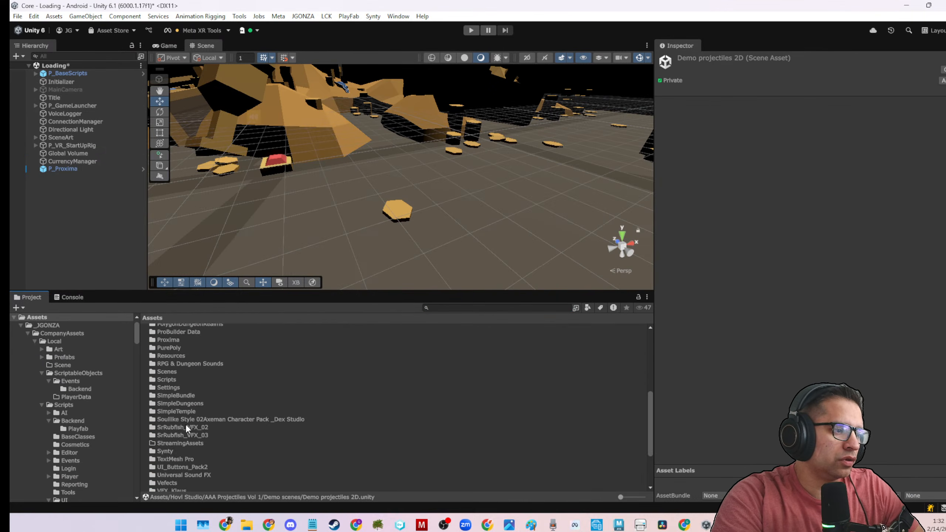
scroll(186, 425, "up", 5)
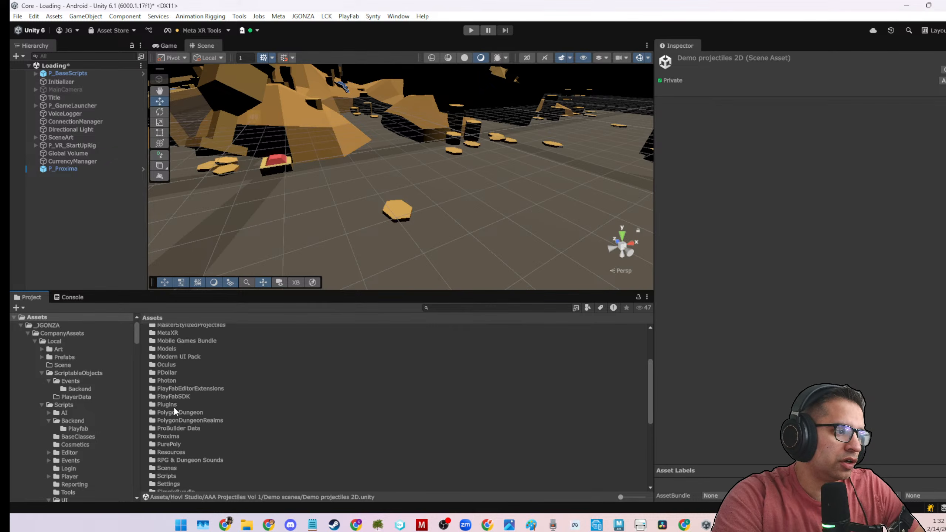
scroll(174, 406, "up", 4)
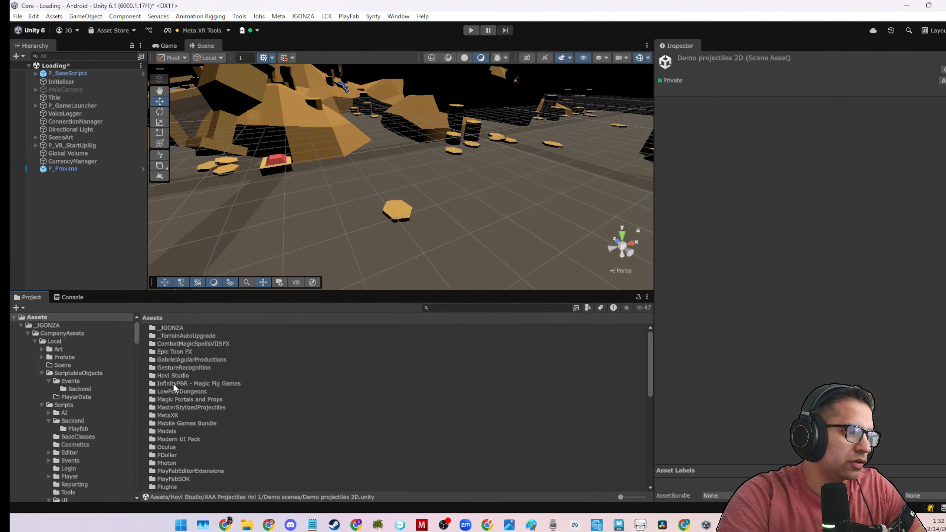
double_click(174, 375)
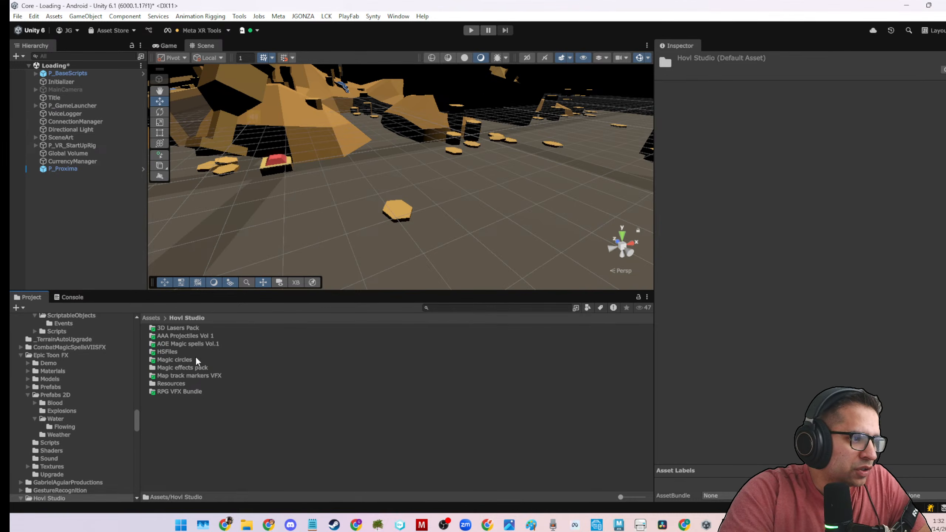
double_click(195, 343)
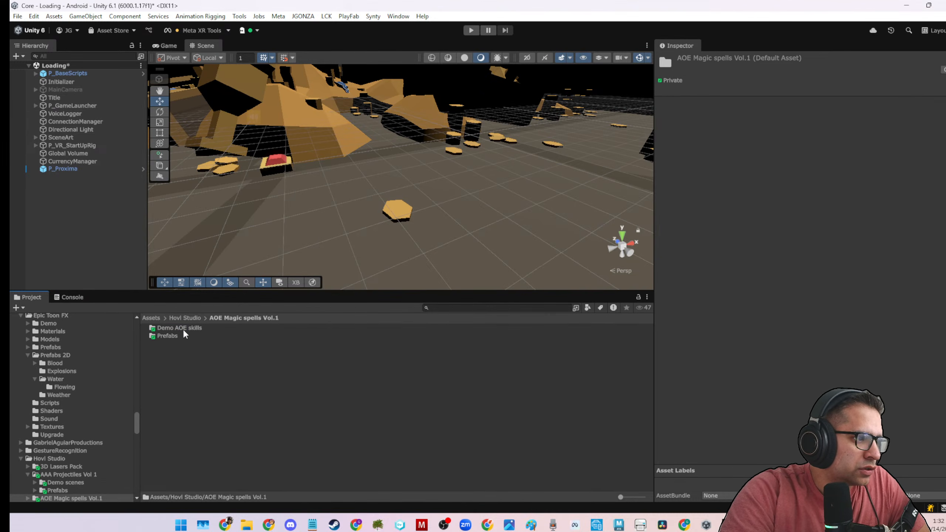
double_click(183, 328)
double_click(183, 329)
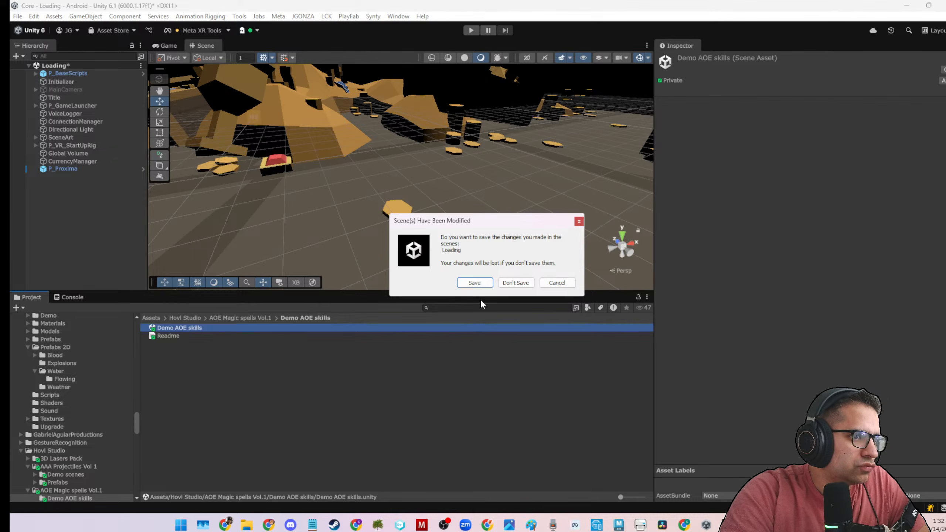
left_click(483, 284)
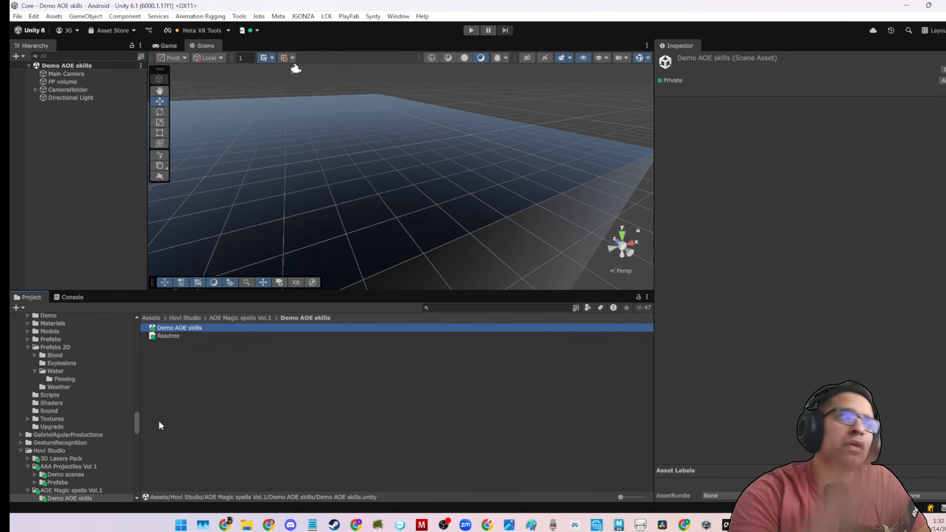
Inspect the demo scene's CameraHolder child and its PP volume object, framing the volume in the view.
left_click(36, 90)
left_click(50, 97)
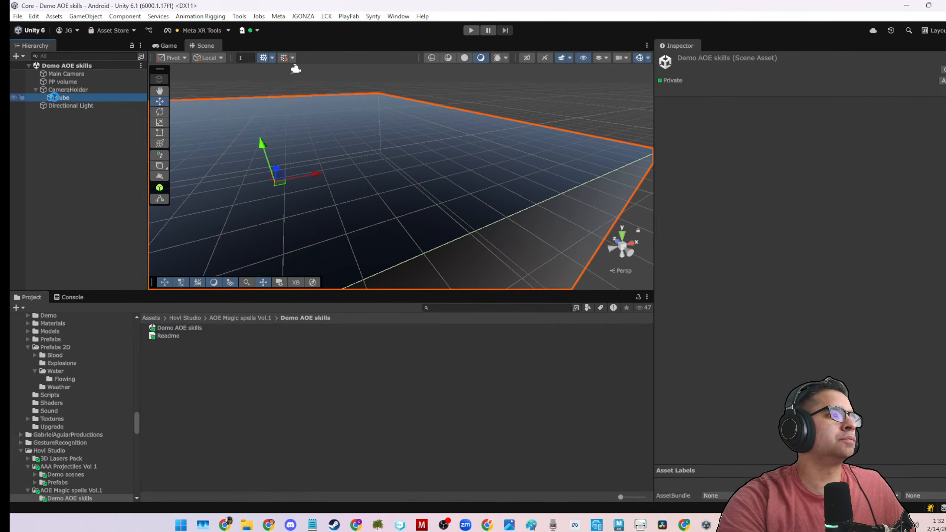
left_click(49, 81)
key("f")
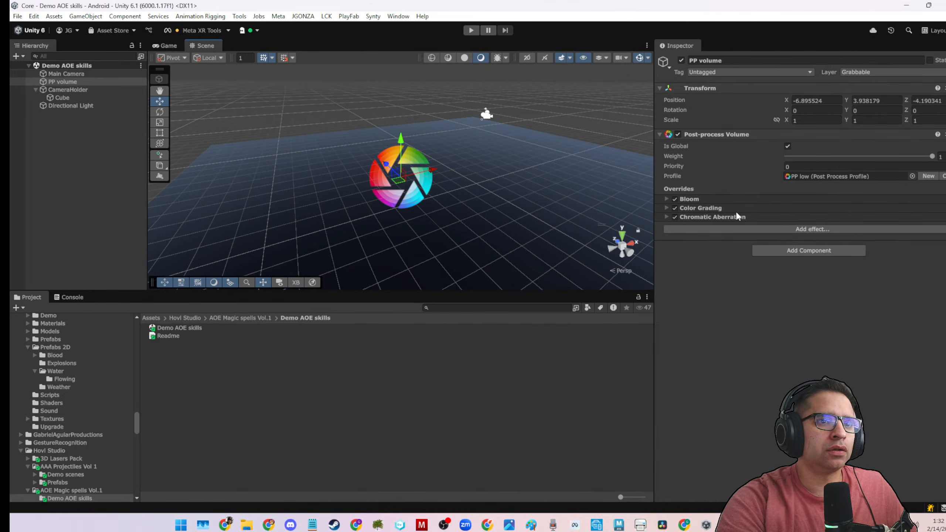
left_click(181, 328)
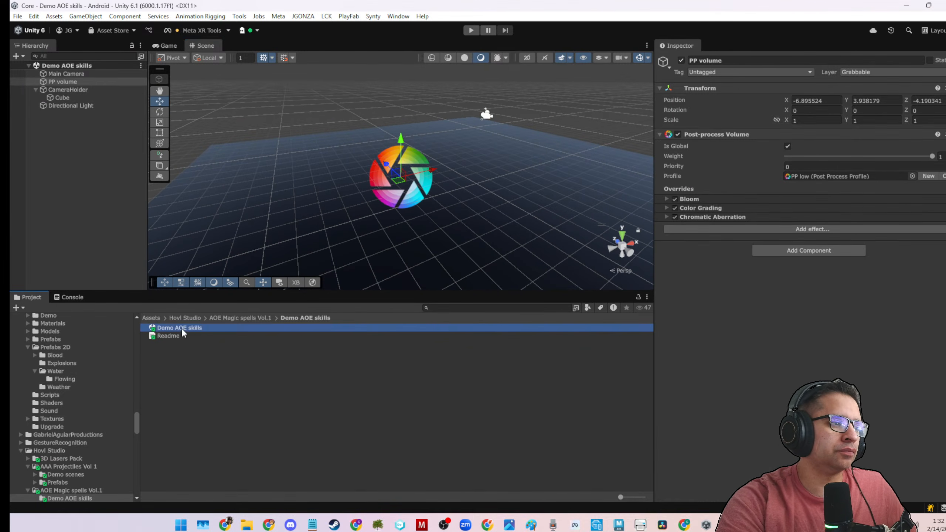
left_click(119, 160)
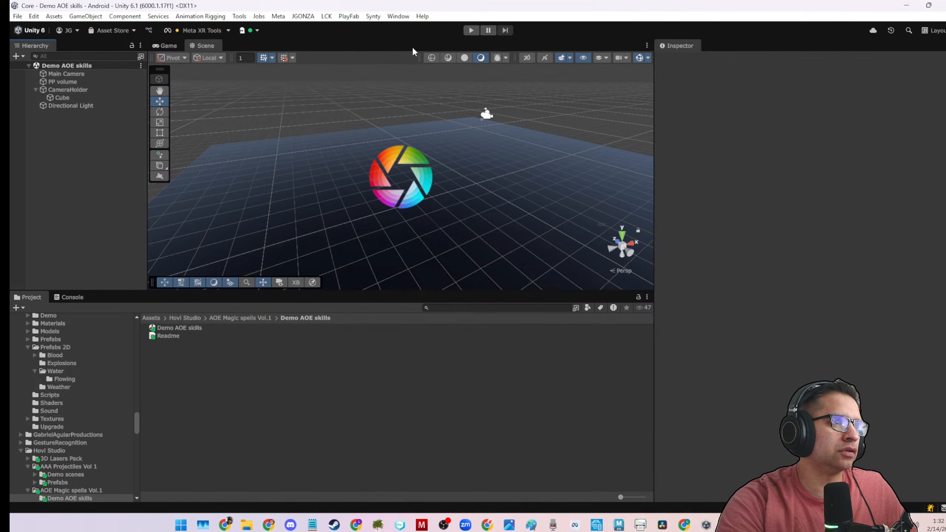
Run the Demo AOE skills scene, dock the Scene view above the Inspector, and switch to the next effect.
left_click(471, 31)
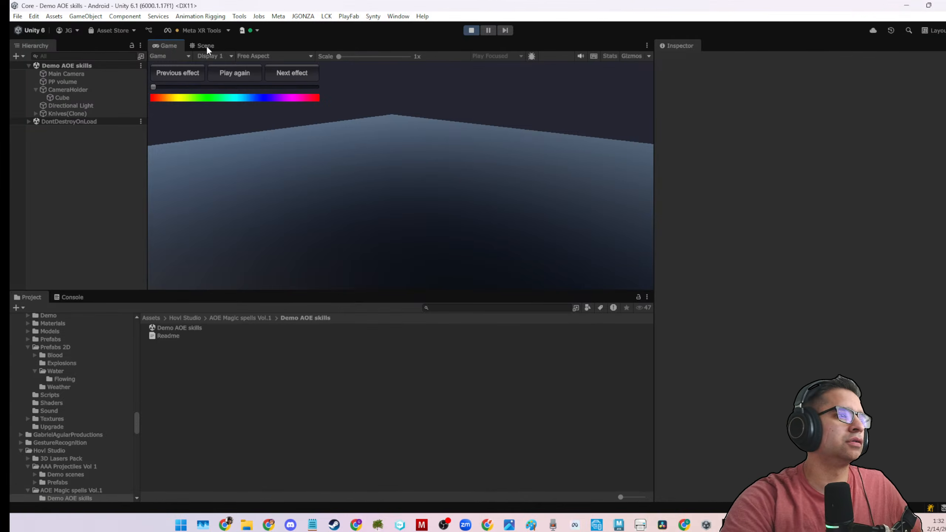
left_click(206, 46)
left_click_drag(215, 48, 772, 160)
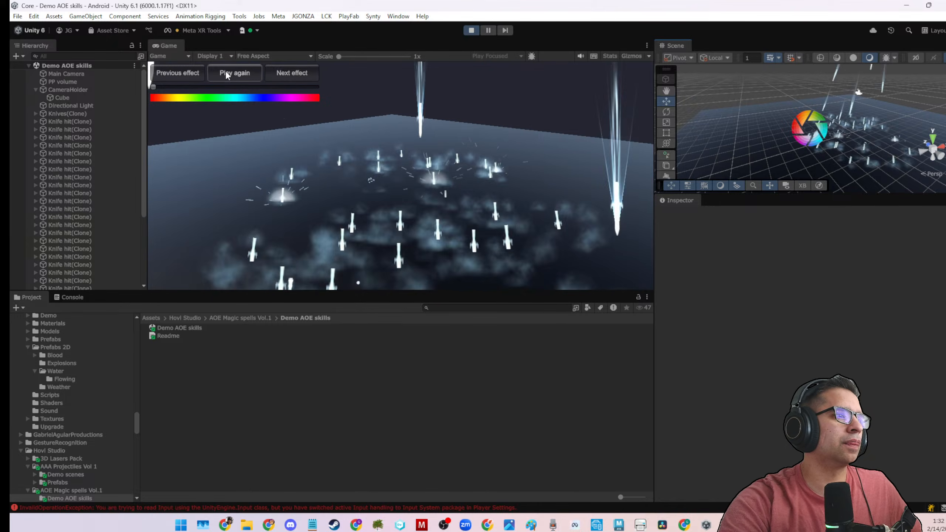
left_click(291, 73)
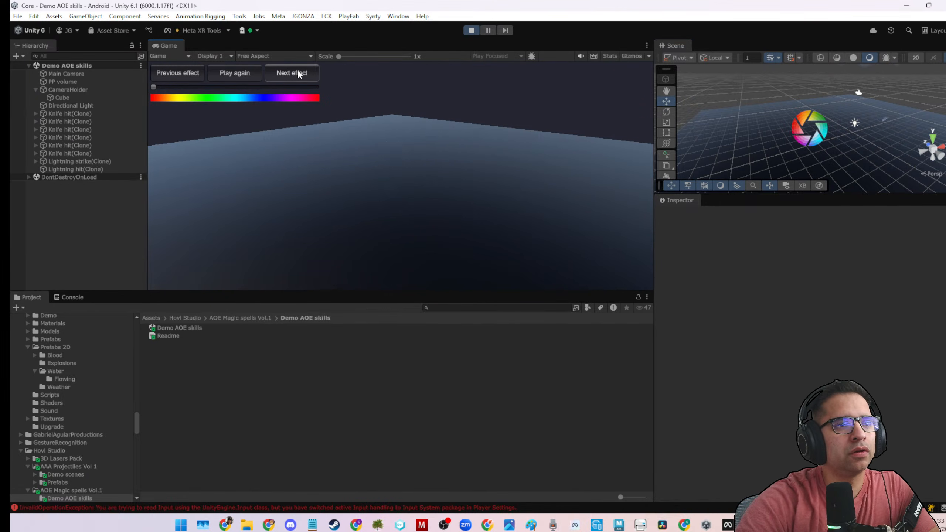
Preview the demo's effects in sequence from Flower slash through Meteor shower, Ise attack and Meteor shower 2 to Blue capture.
left_click(297, 74)
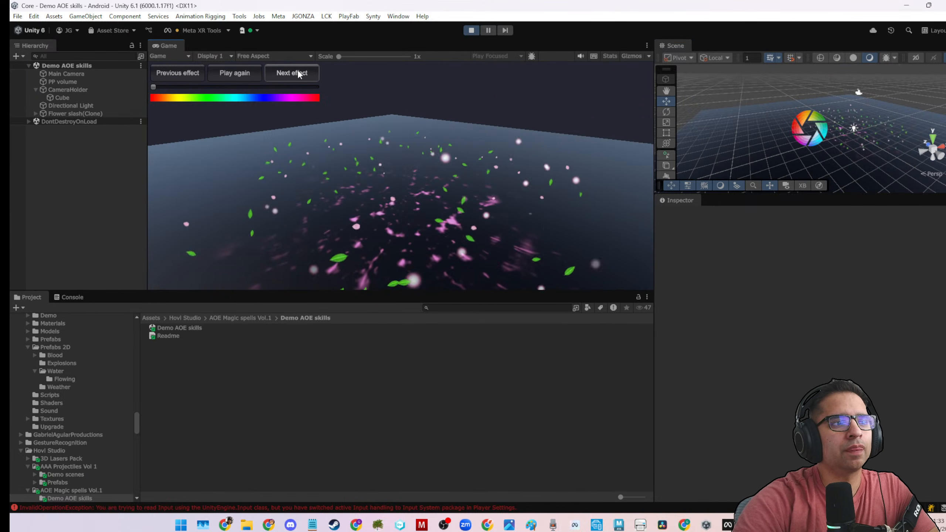
left_click(297, 74)
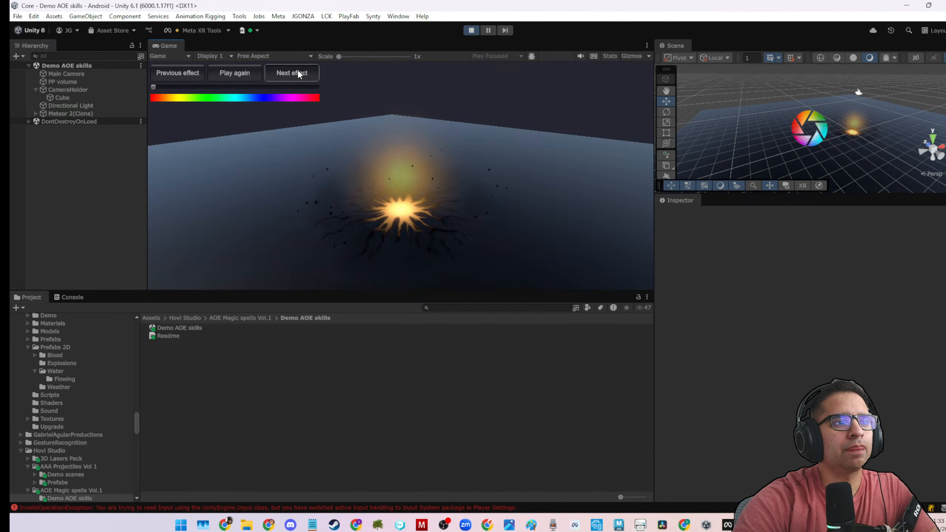
left_click(298, 73)
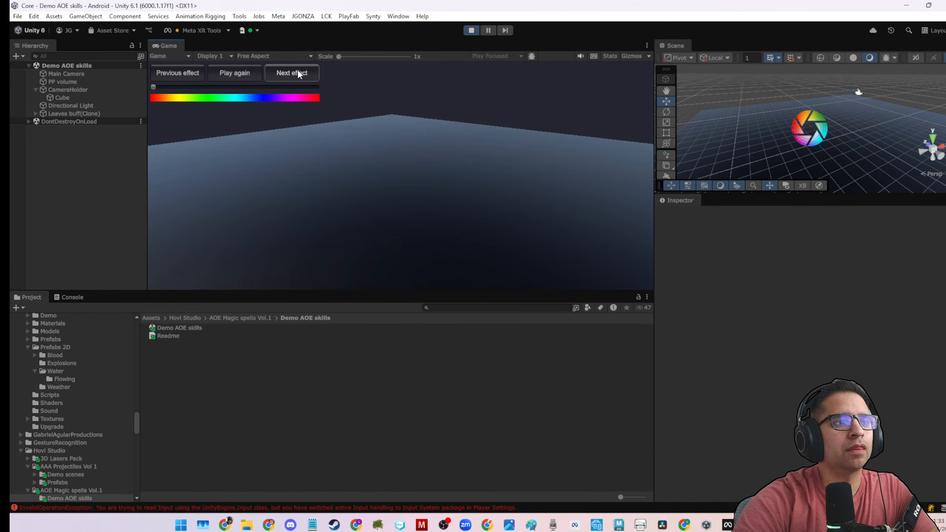
left_click(298, 74)
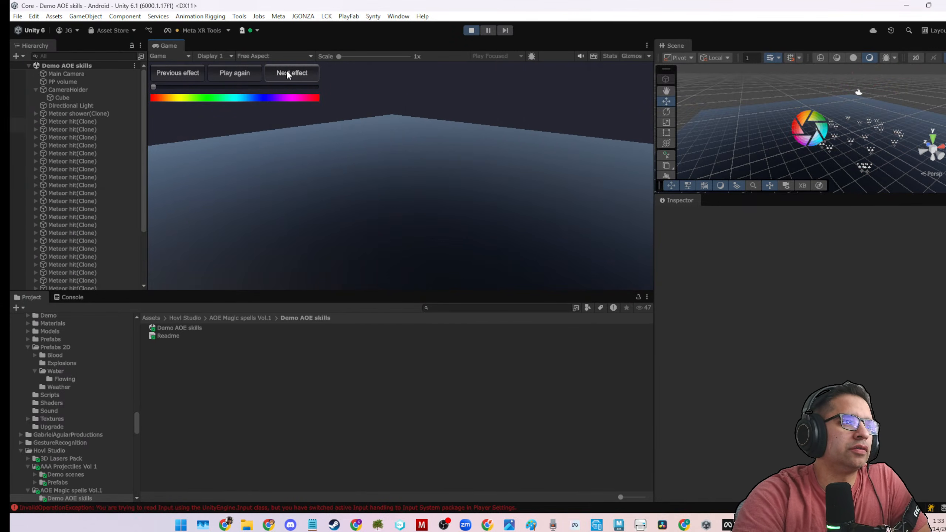
left_click(288, 73)
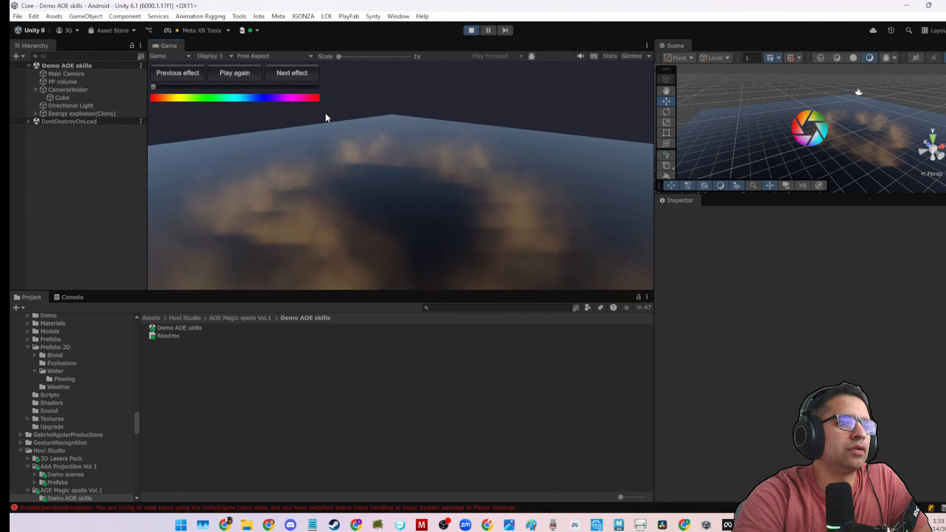
left_click(299, 73)
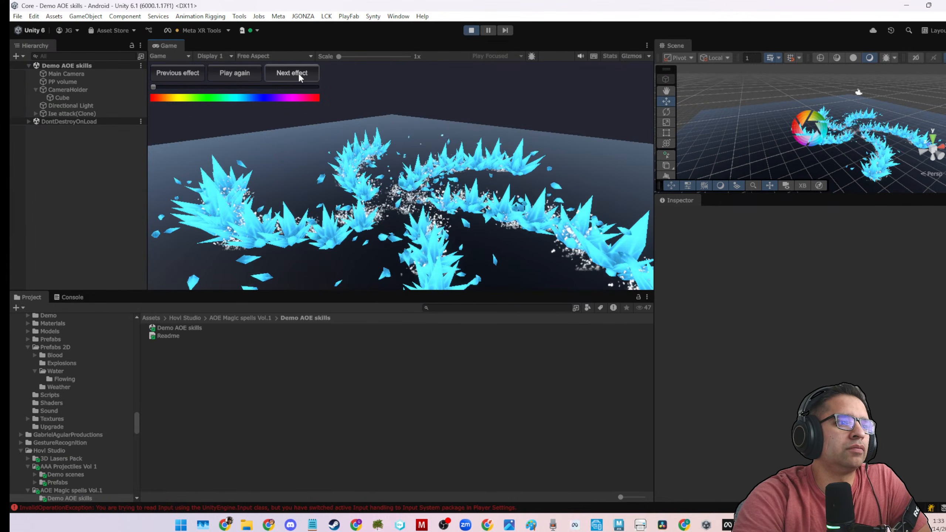
left_click(298, 73)
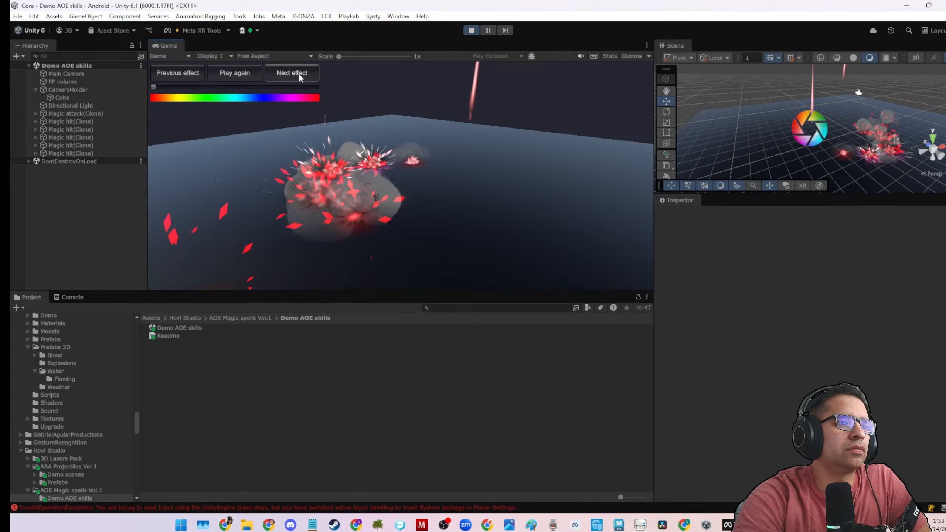
left_click(299, 73)
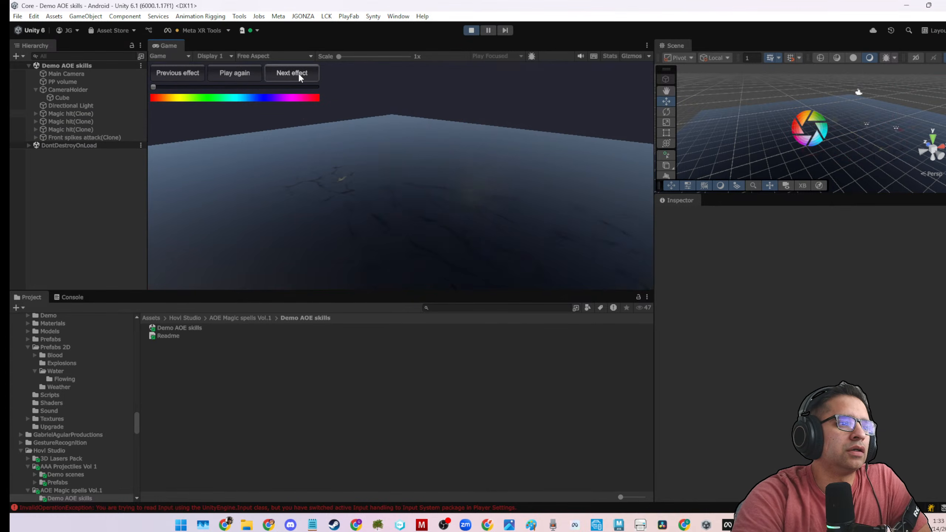
left_click(298, 73)
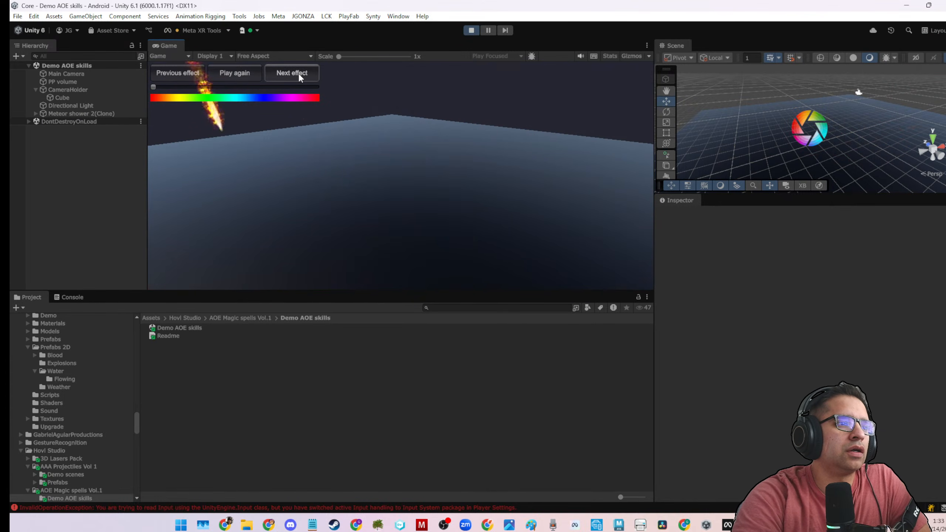
left_click(298, 73)
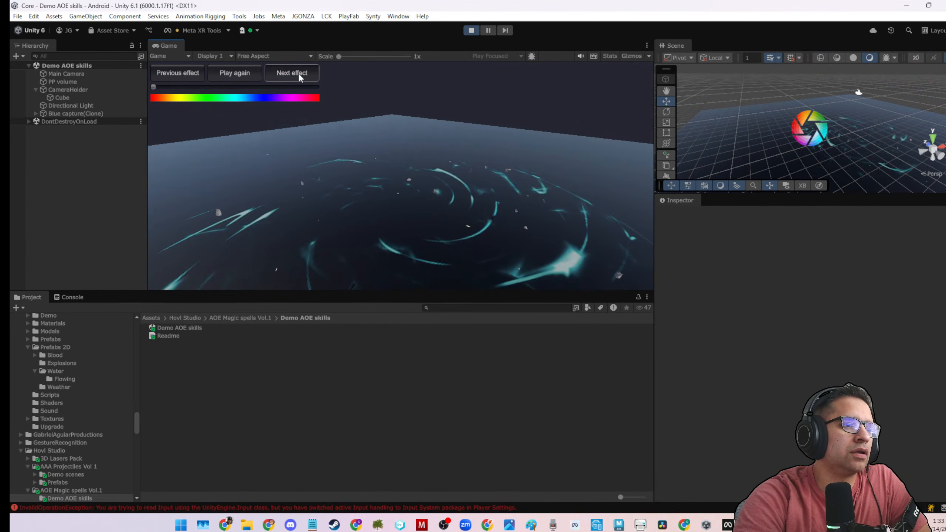
Preview the buff effects from Buff chain through Buff orange circle, Buff orbital, Buff white twist and Chain strike to Cute buff Yoral.
left_click(298, 72)
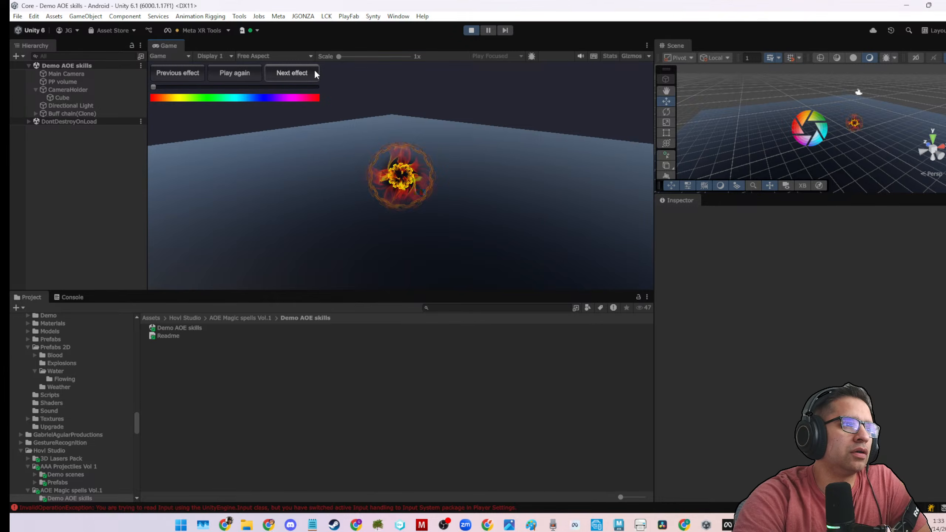
left_click(312, 72)
left_click(313, 72)
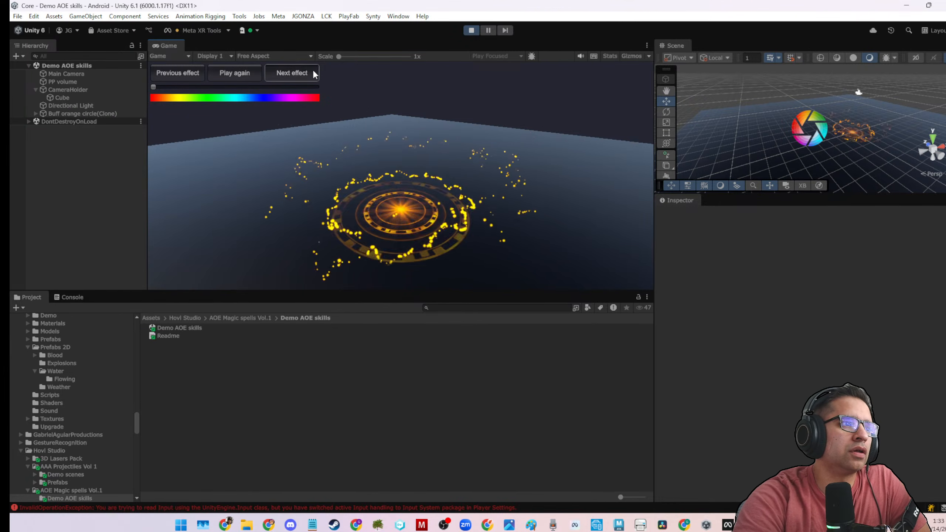
left_click(314, 74)
left_click(313, 73)
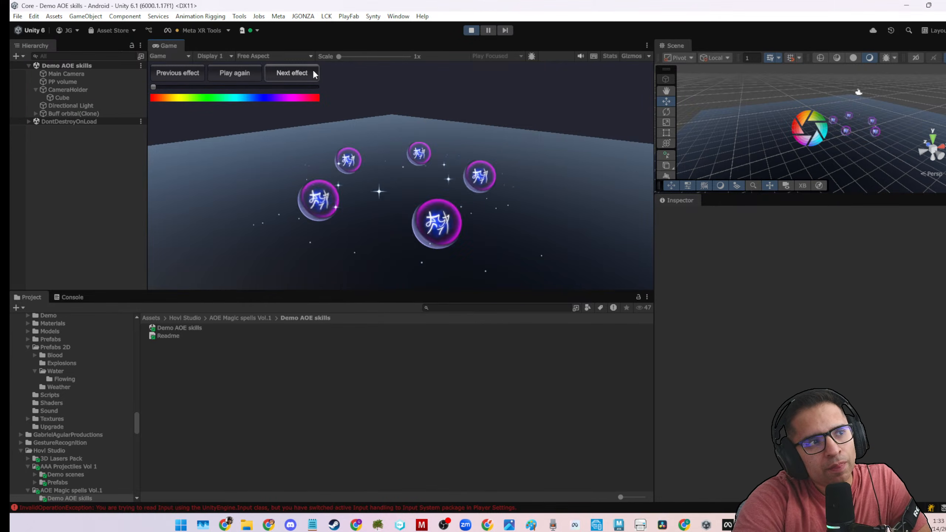
left_click(313, 74)
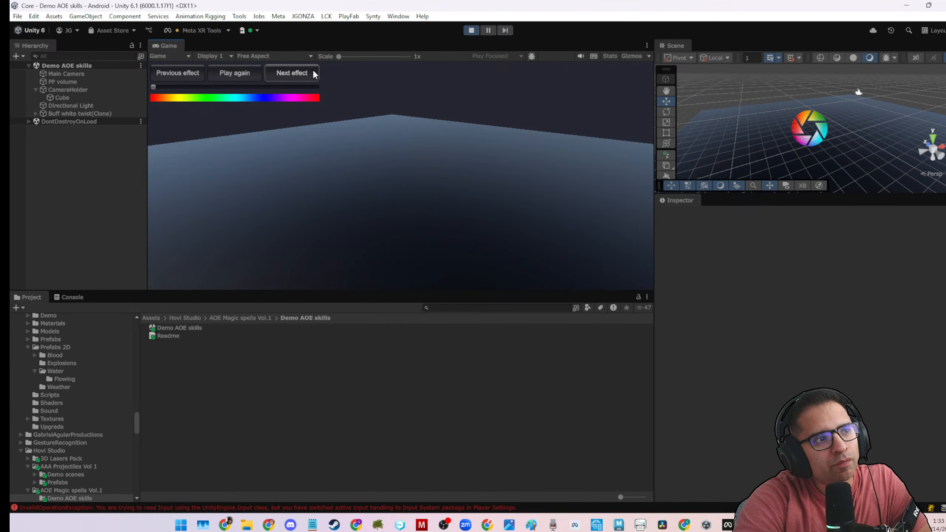
left_click(313, 74)
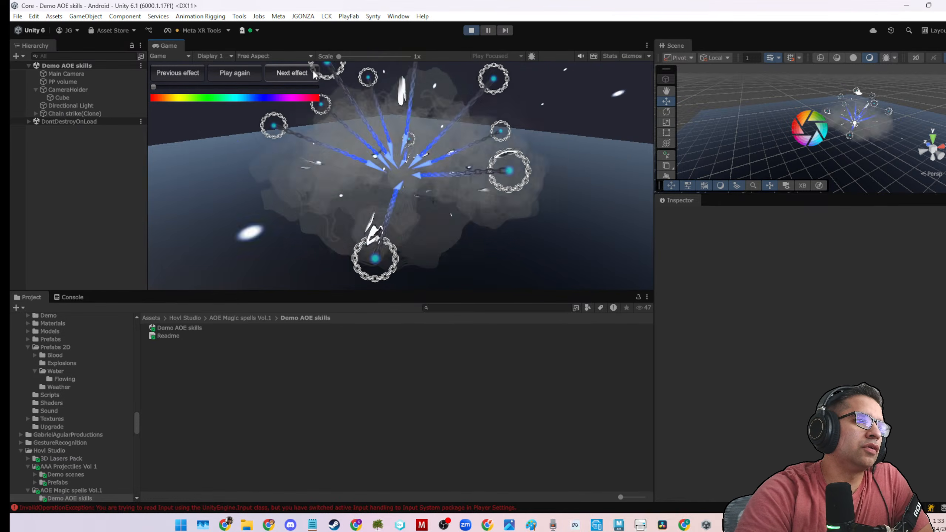
left_click(313, 73)
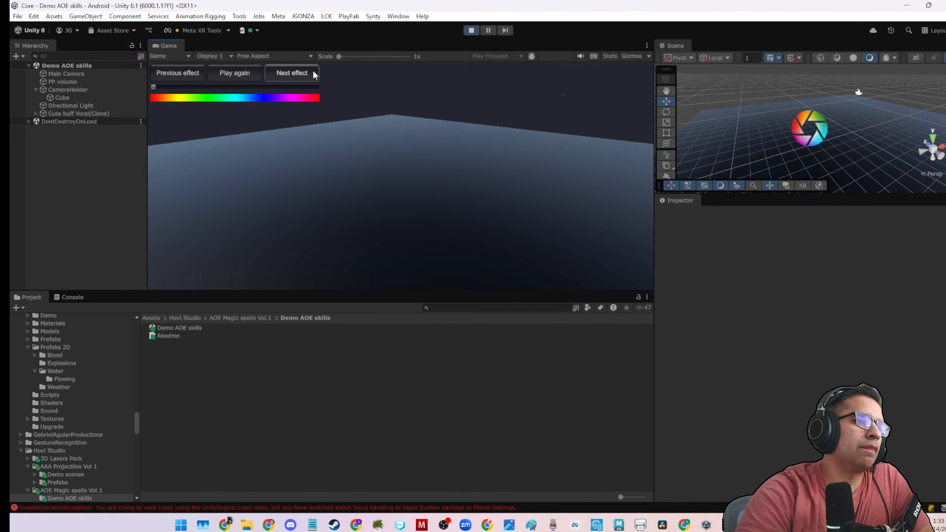
Continue previewing effects from Debuff 1 through Dragon punch, Electro splash and Gold dot to Hyperdymension circle.
left_click(314, 73)
left_click(314, 73)
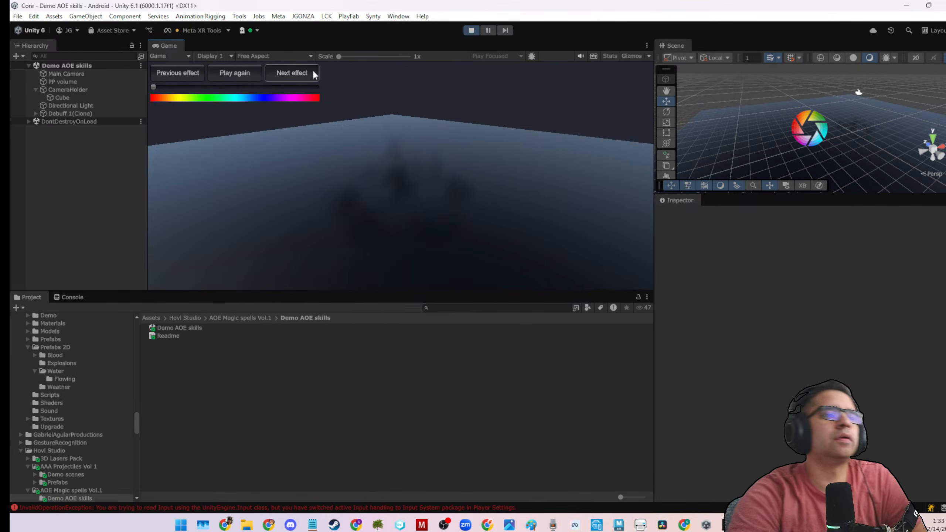
left_click(313, 74)
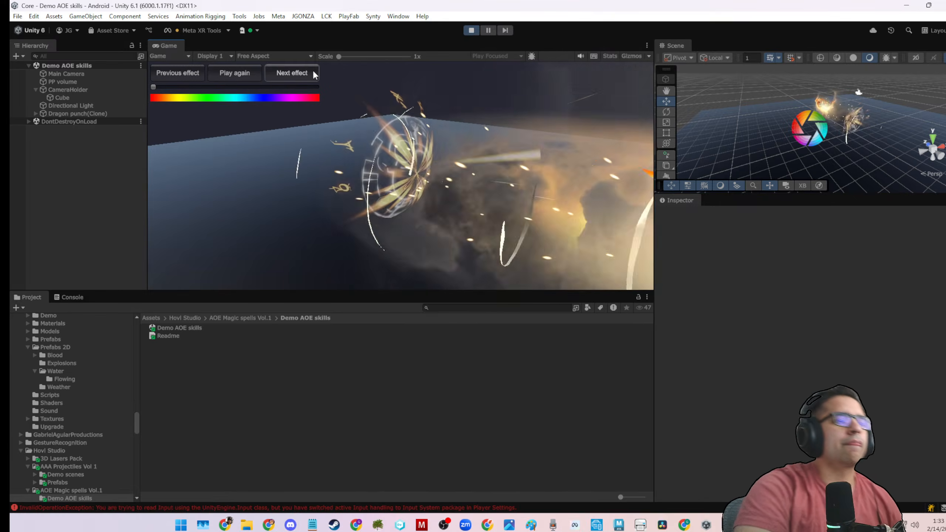
left_click(313, 73)
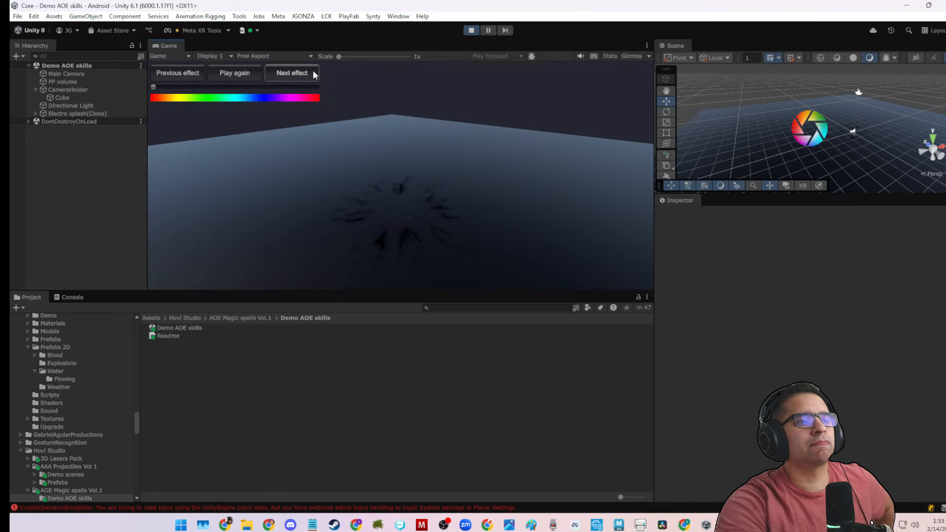
left_click(314, 73)
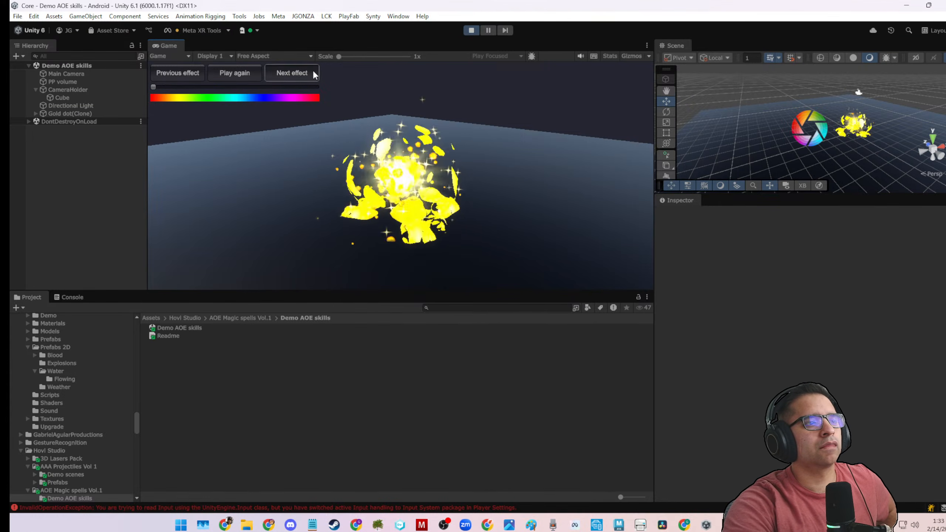
left_click(313, 73)
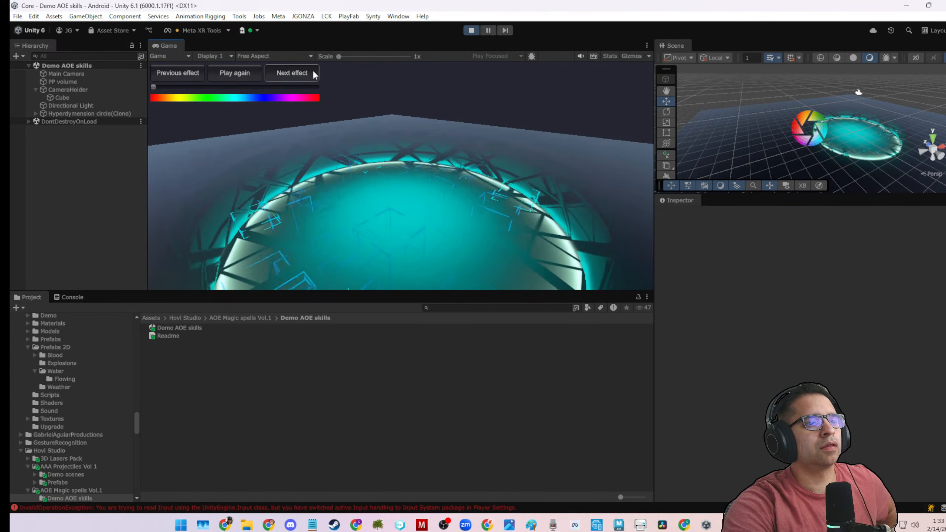
Advance to the Lvl up effect and replay it three times to examine it.
left_click(313, 73)
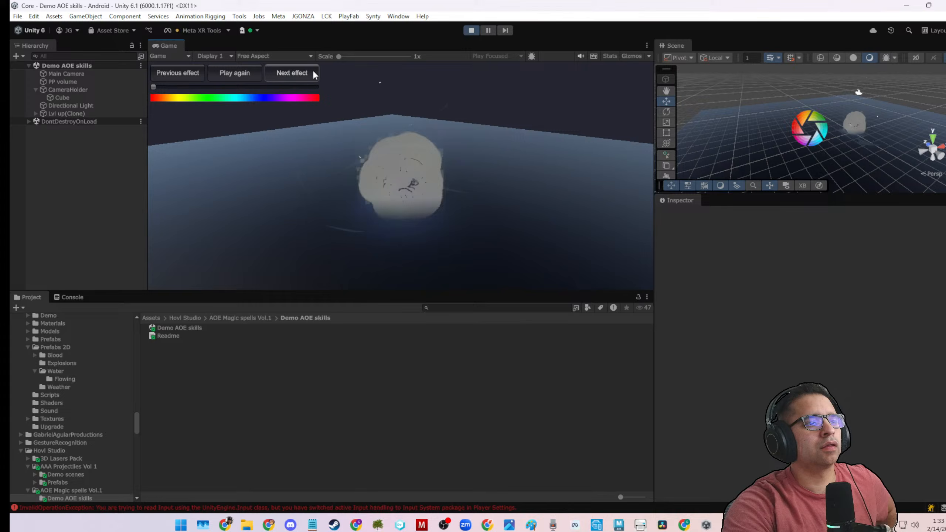
left_click(217, 71)
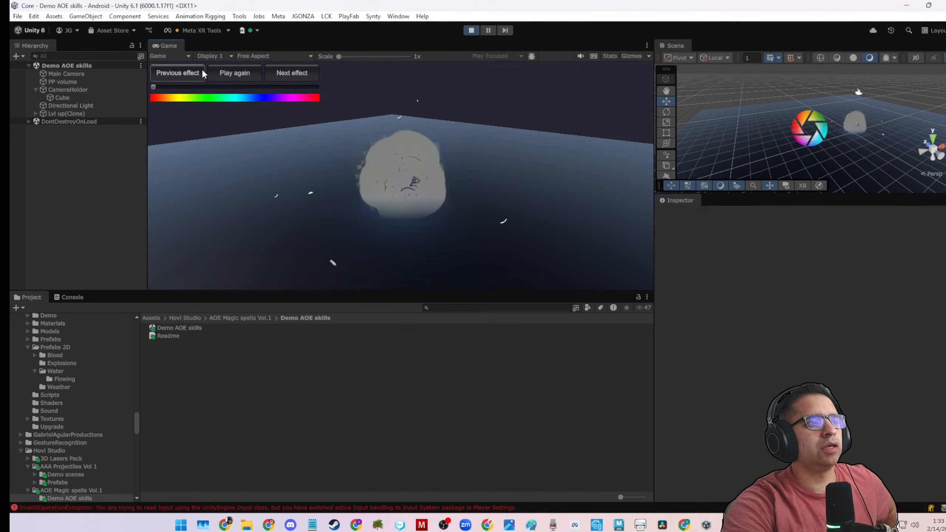
left_click(229, 76)
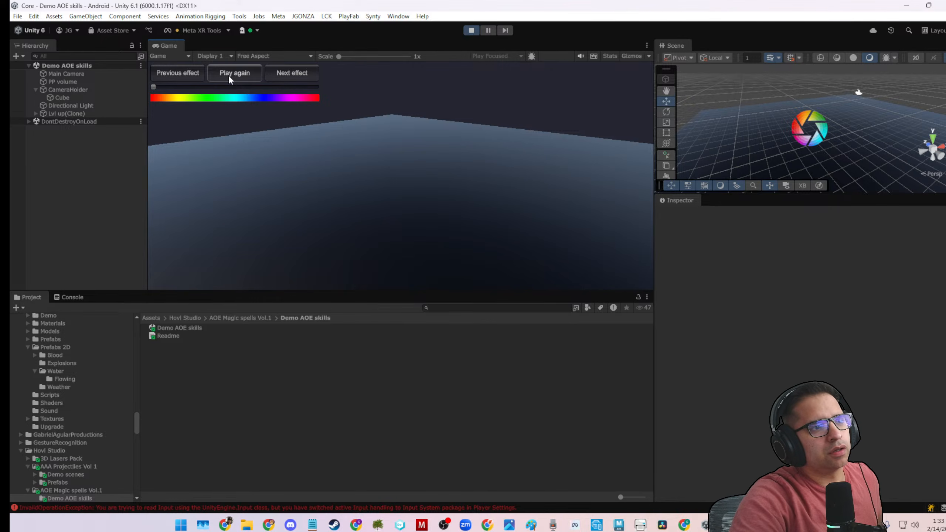
left_click(229, 76)
Preview the remaining effects from Punch Hit through Water flaw and Yellow Flash, looping past the knife and lightning effects to Flower slash.
left_click(276, 80)
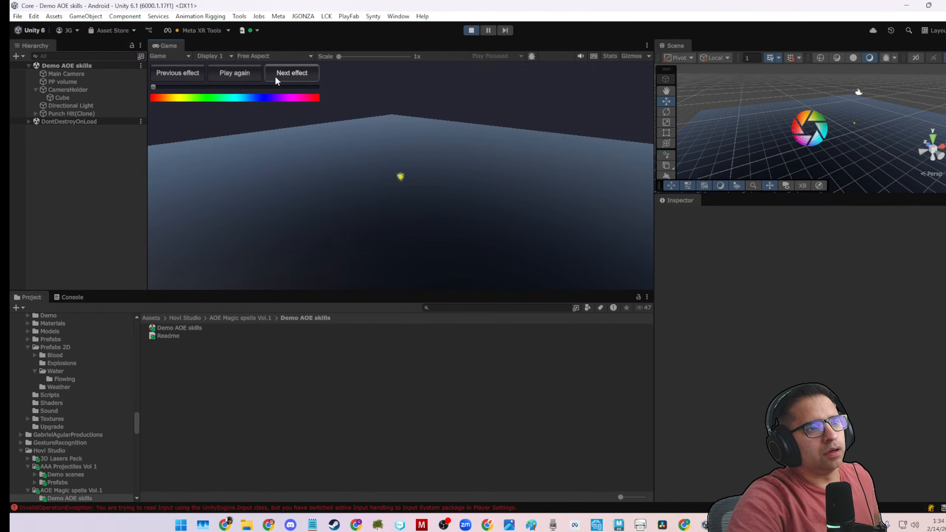
left_click(275, 74)
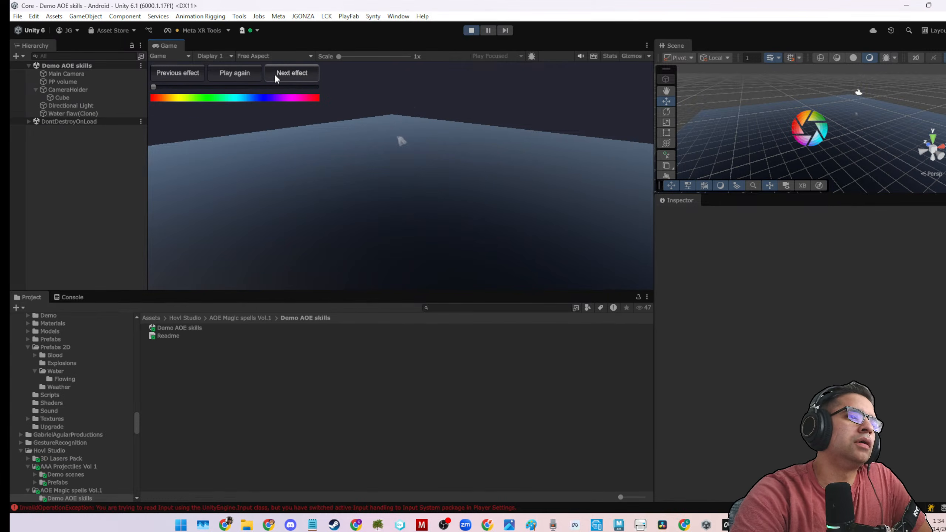
left_click(275, 74)
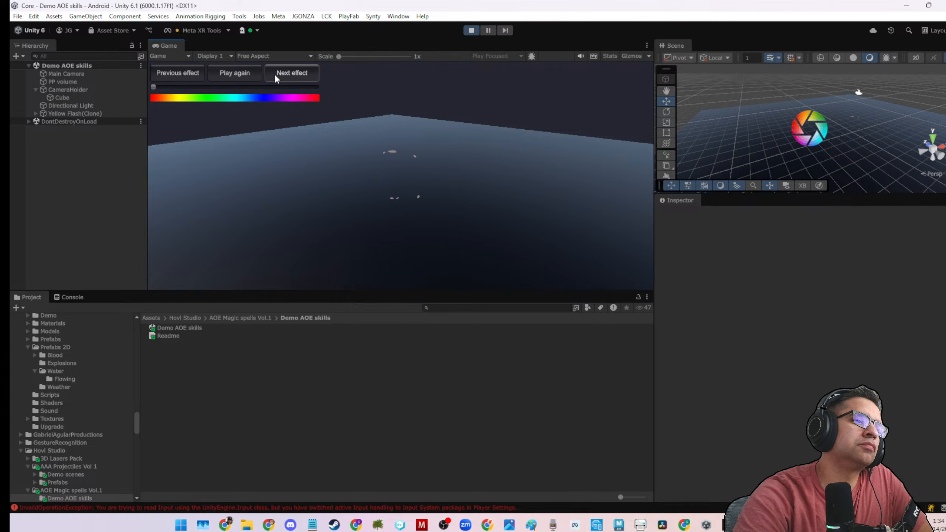
left_click(274, 74)
left_click(274, 74)
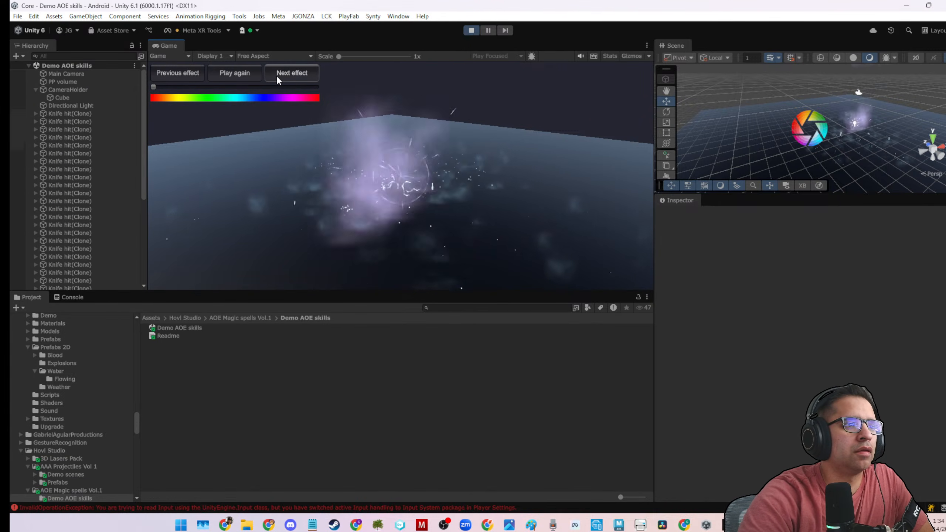
left_click(276, 74)
left_click(277, 74)
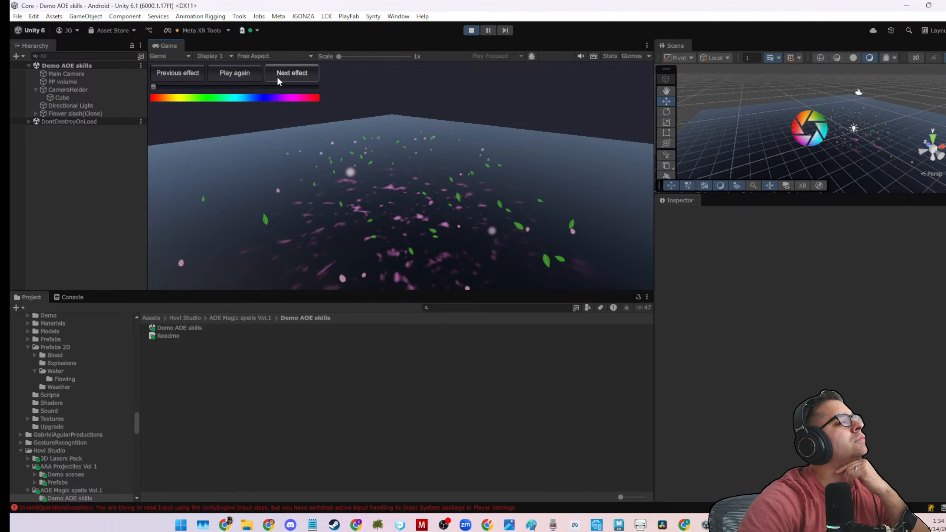
Review the effects a second time from Meteor 2 through Energy explosion, Ise attack and Front spikes attack to Meteor shower 2.
left_click(276, 76)
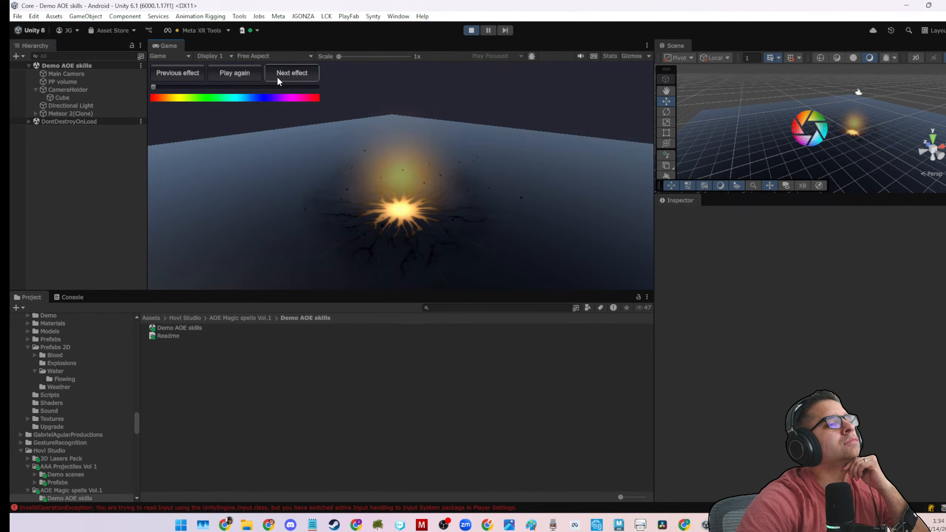
left_click(277, 76)
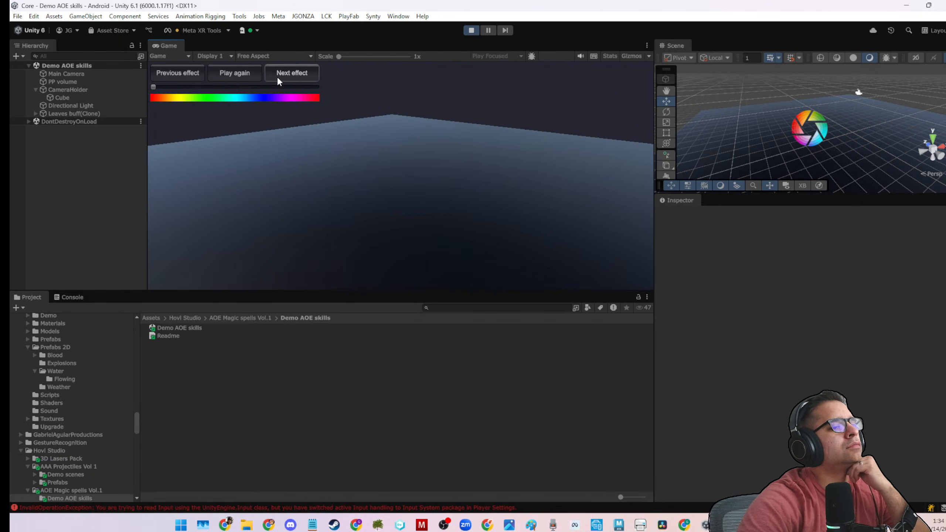
left_click(276, 76)
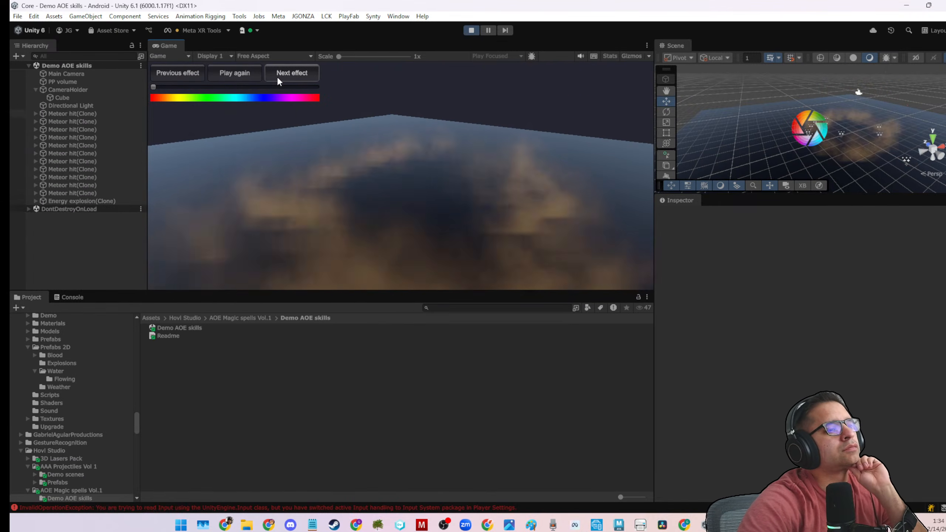
left_click(276, 76)
left_click(277, 81)
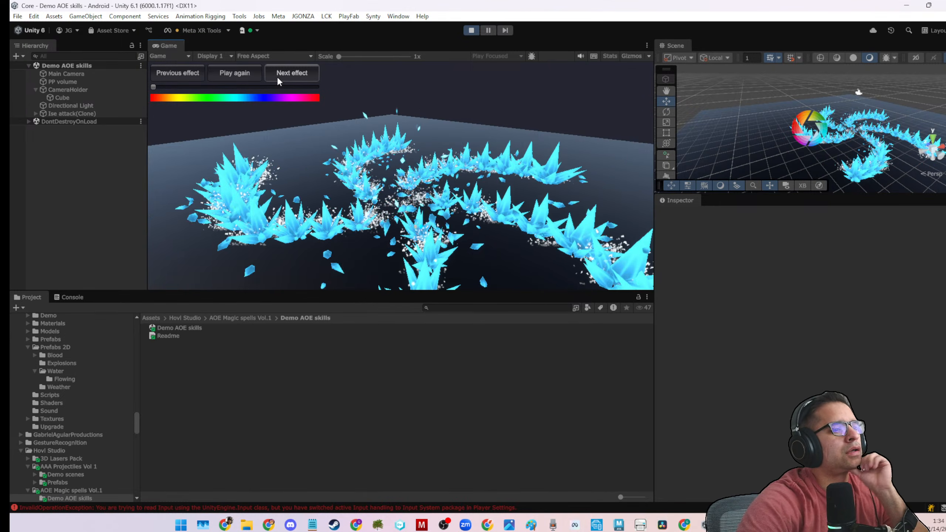
left_click(277, 81)
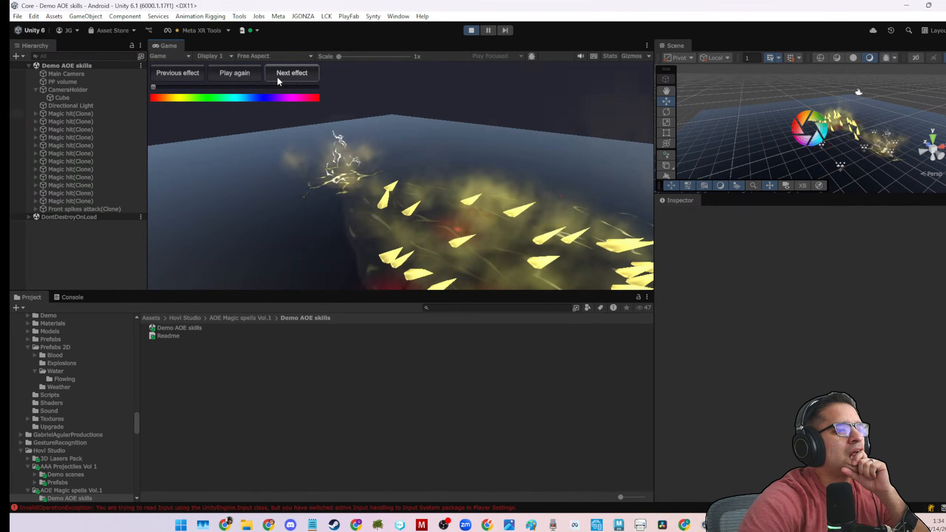
left_click(278, 76)
left_click(276, 76)
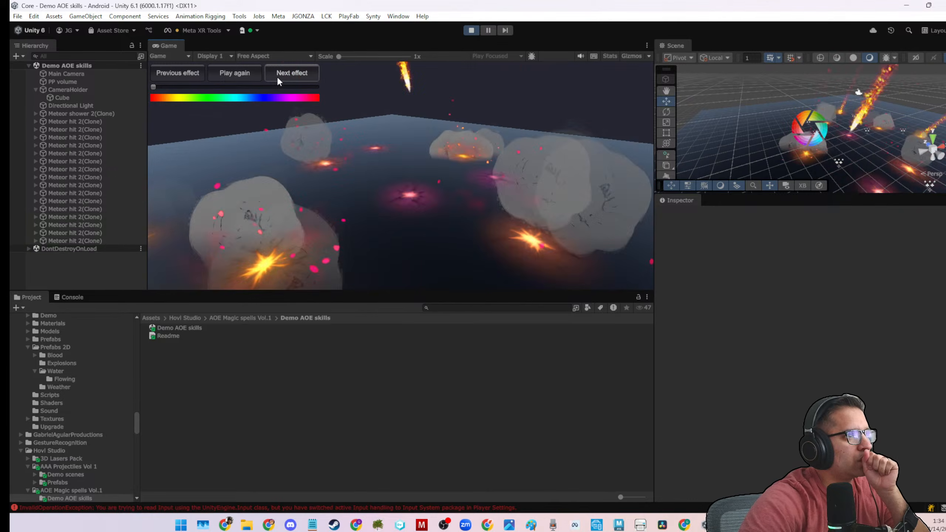
Advance to the Blue capture effect, replay it with a blue-violet hue, and shift its hue to magenta-purple.
left_click(276, 76)
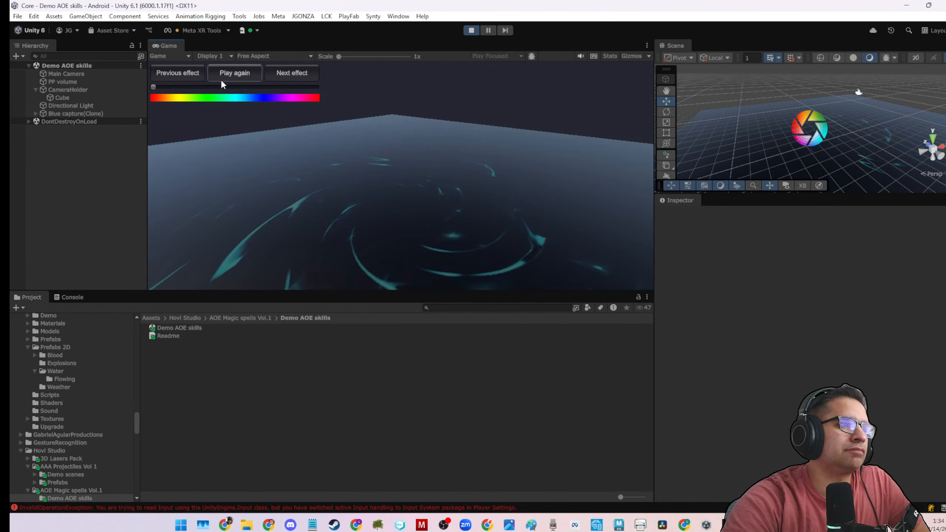
left_click_drag(154, 87, 263, 102)
left_click(248, 76)
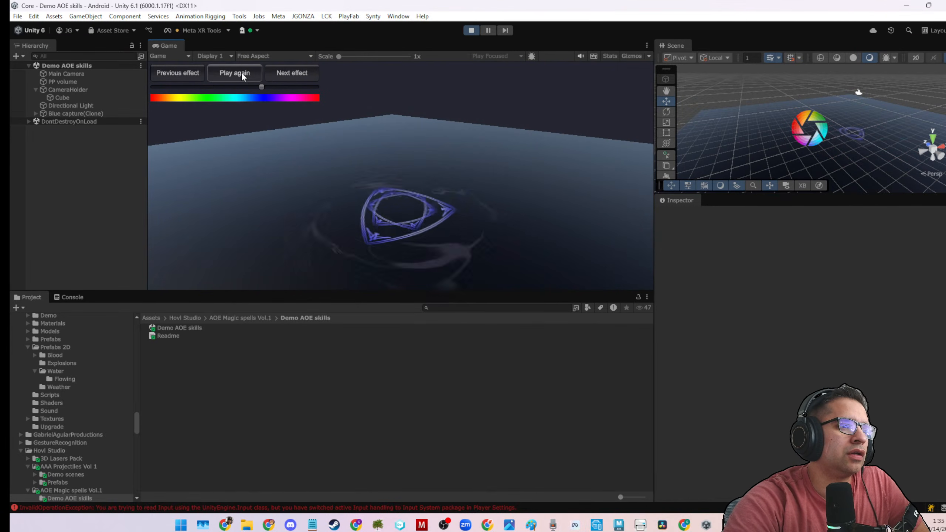
left_click_drag(265, 86, 277, 97)
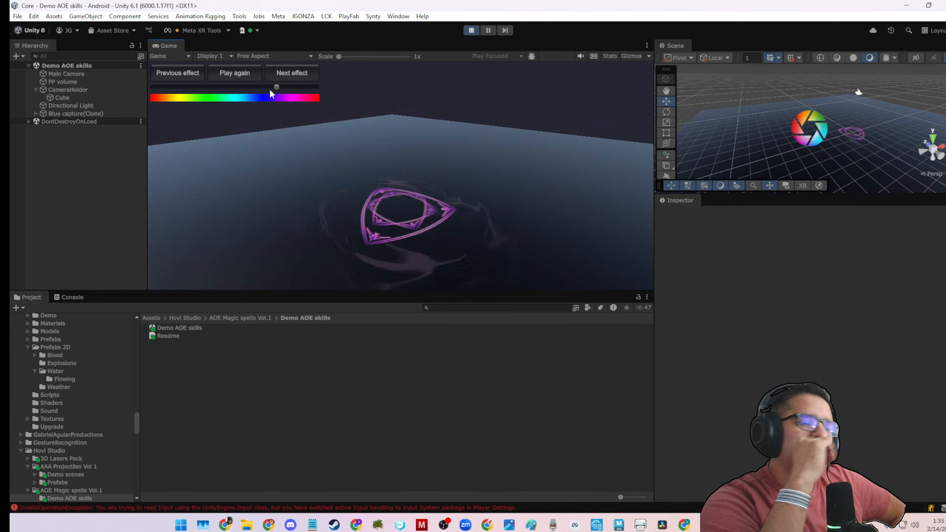
Go back through Front spikes attack to the Ise attack effect and replay it while adjusting its hue to purple.
left_click(185, 69)
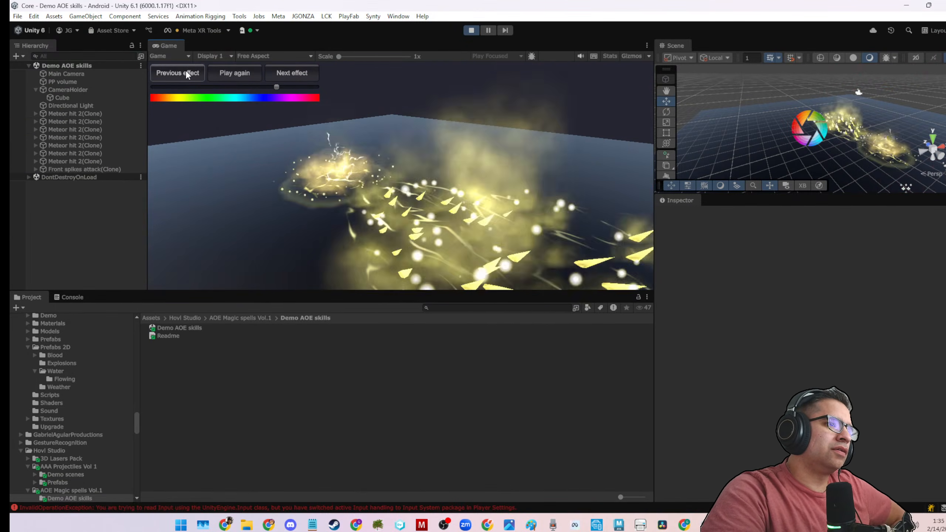
left_click(186, 70)
left_click(185, 70)
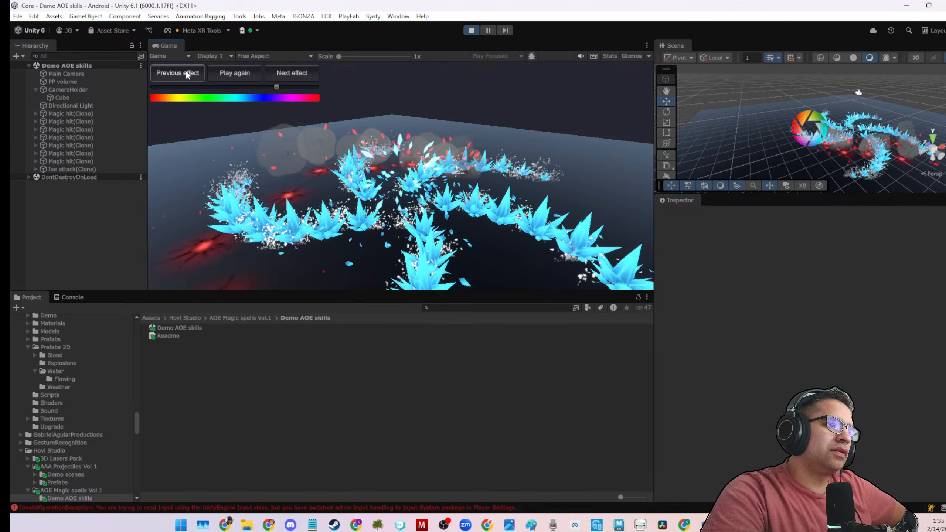
left_click_drag(254, 85, 288, 90)
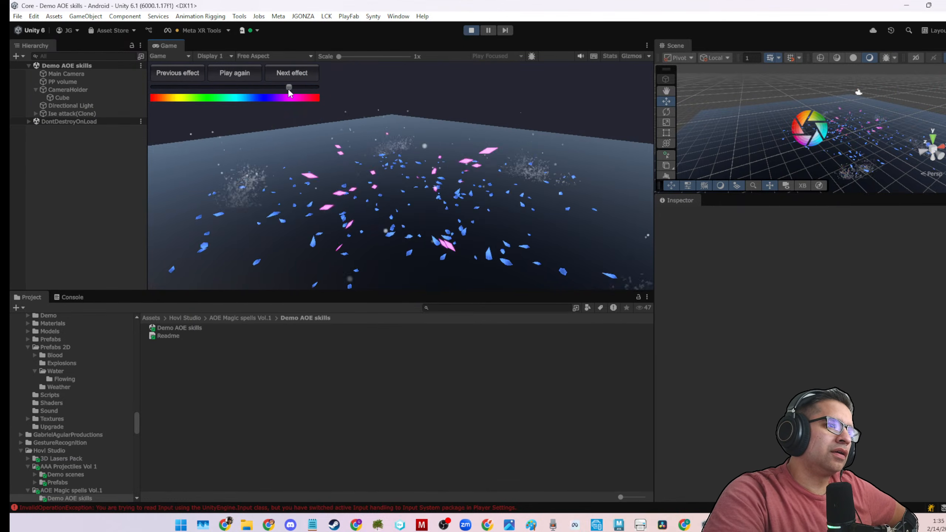
left_click(257, 78)
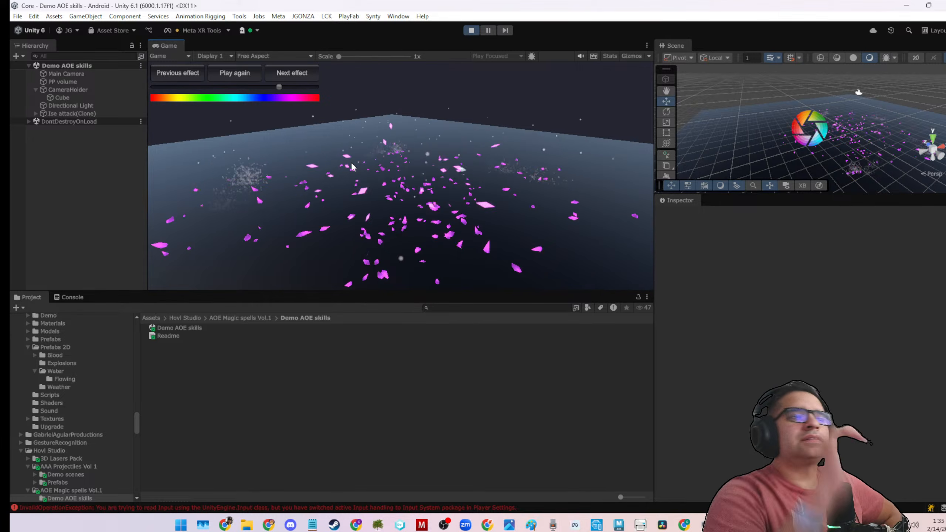
left_click_drag(279, 90, 276, 87)
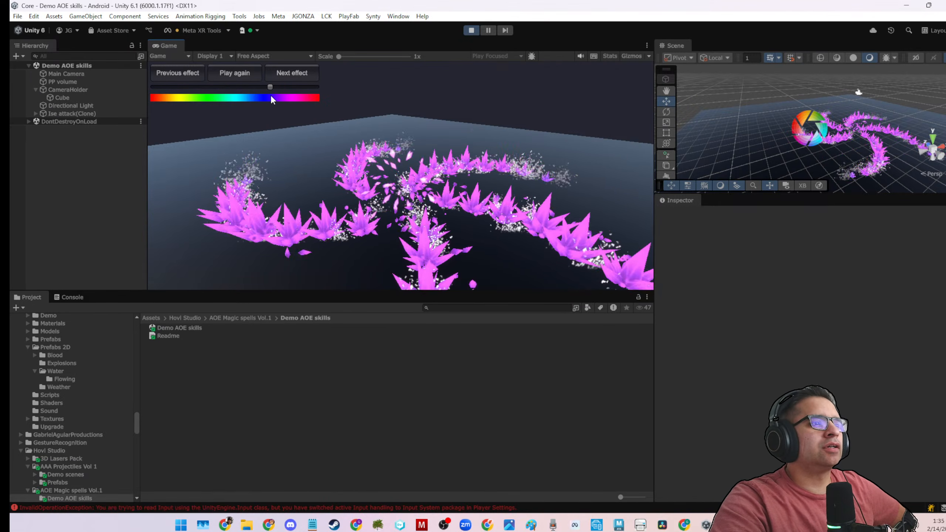
Return to the Blue capture effect, inspect its child particle systems and disable its Stones object.
left_click(277, 74)
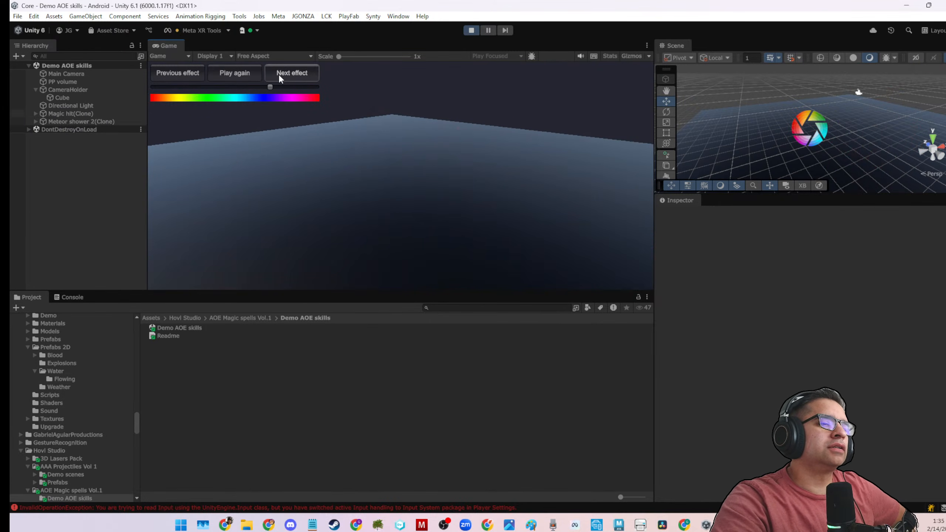
left_click(278, 74)
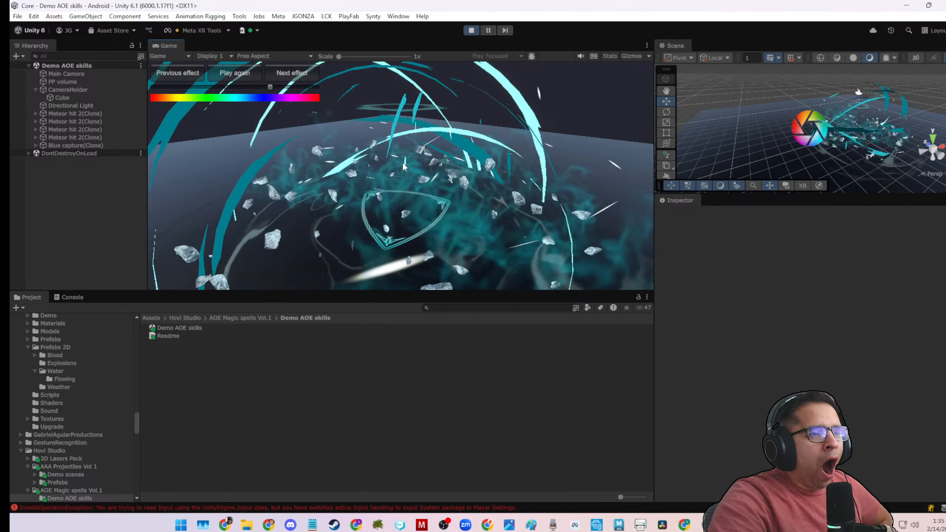
left_click(849, 146)
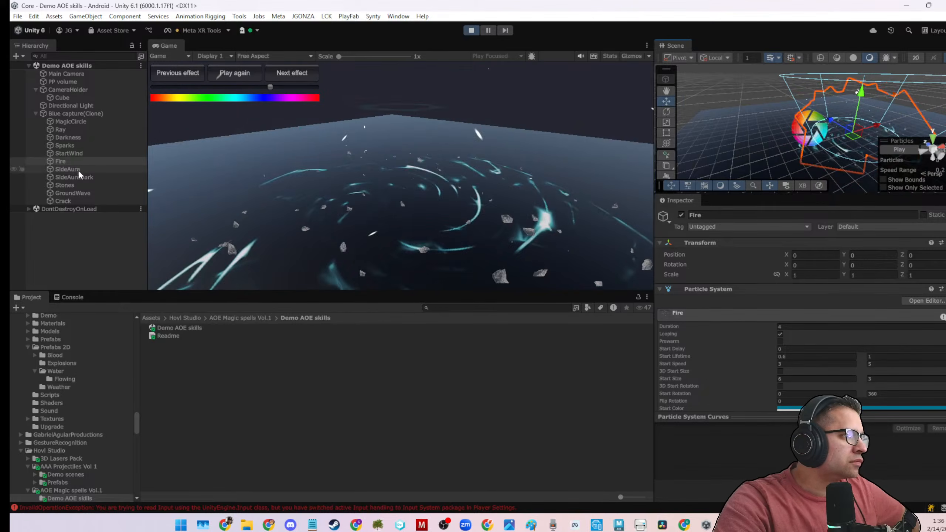
left_click(78, 119)
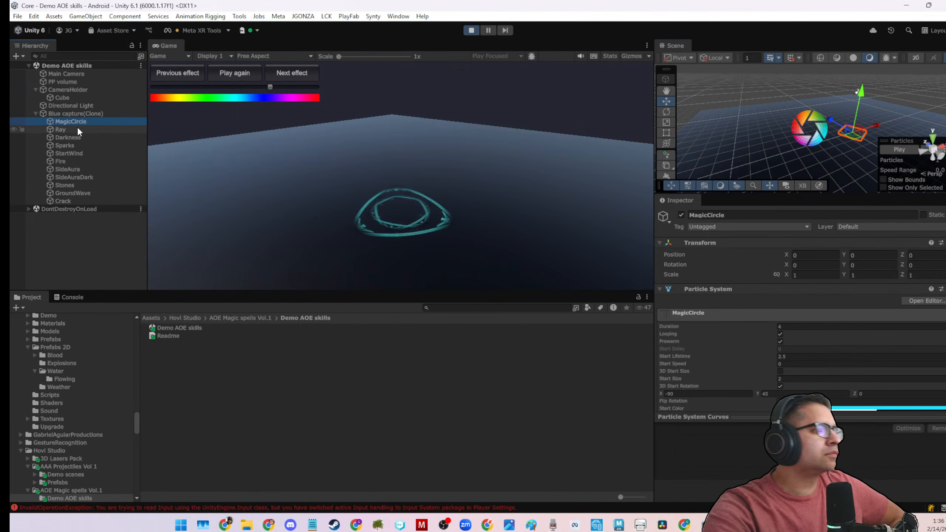
left_click(77, 114)
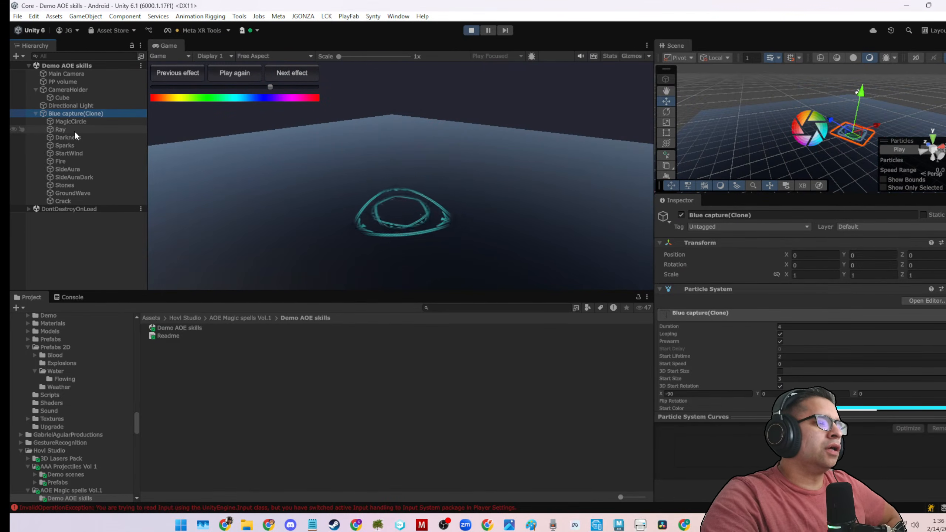
left_click(80, 186)
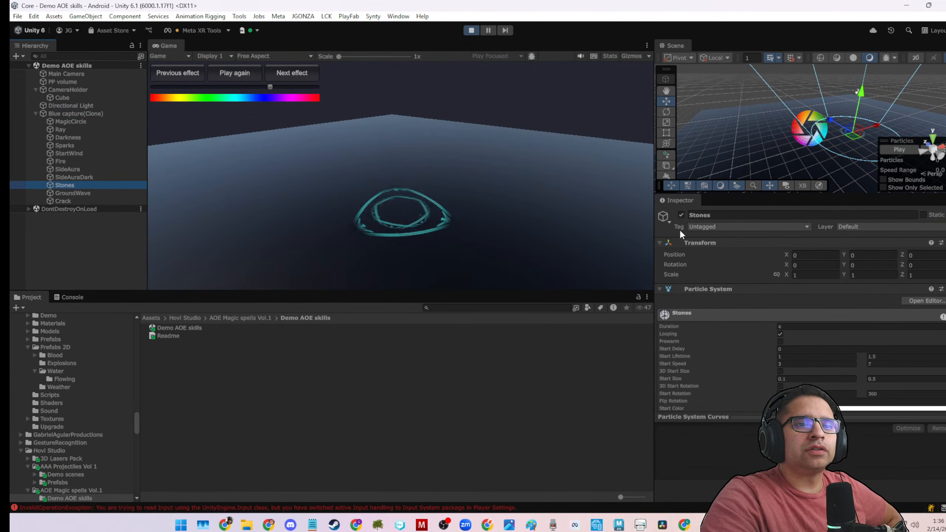
left_click(680, 215)
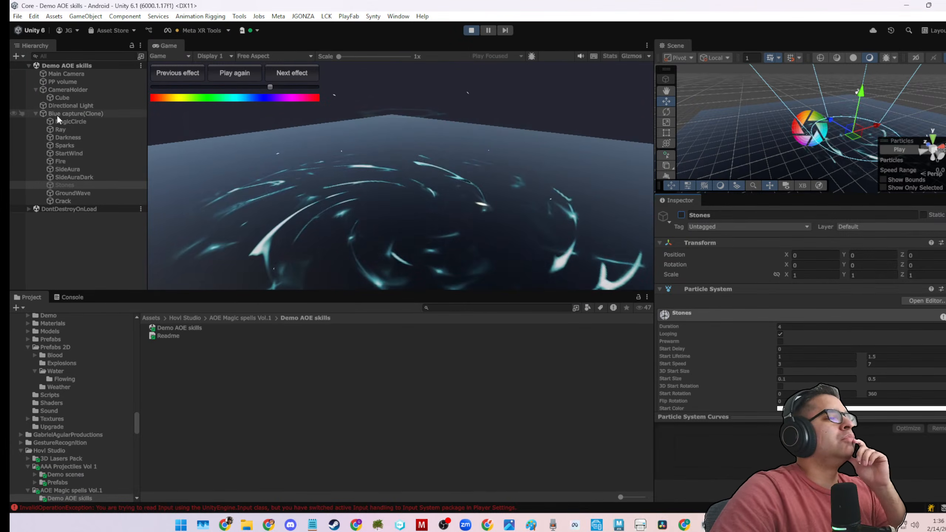
Exit play mode and search all project assets for "blue capture".
left_click(471, 31)
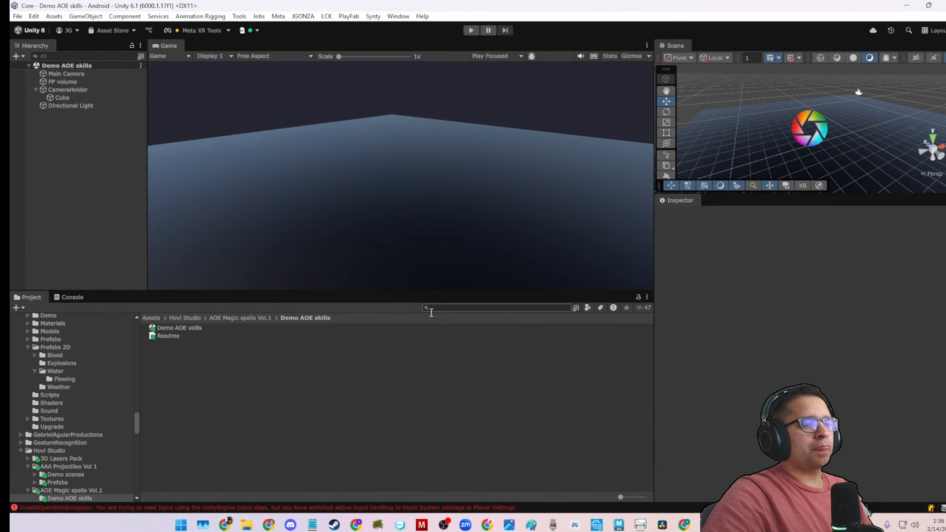
left_click(431, 308)
type("blue")
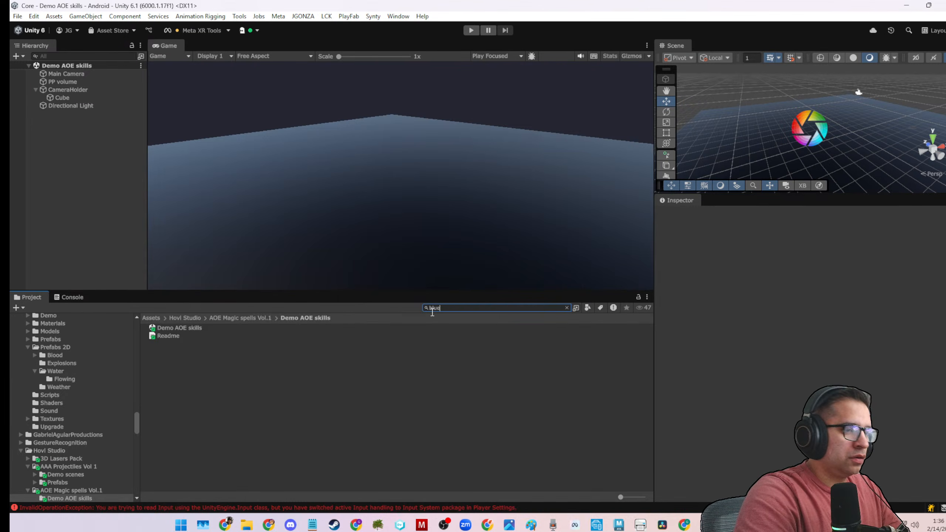
type("Cap")
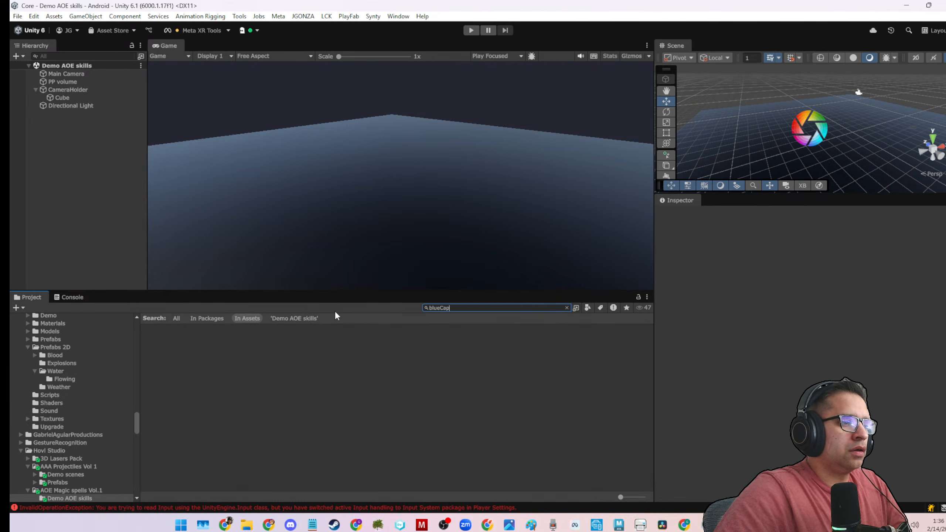
left_click(177, 318)
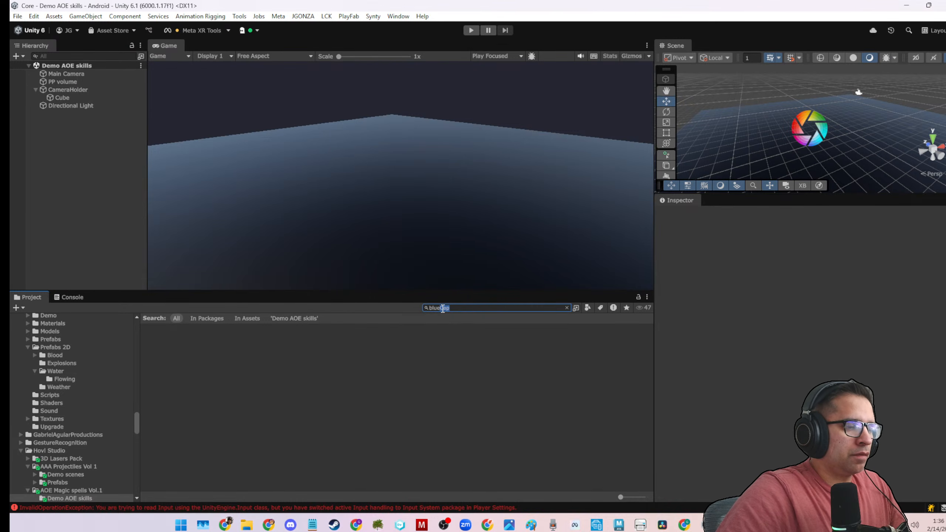
key("BackSpace")
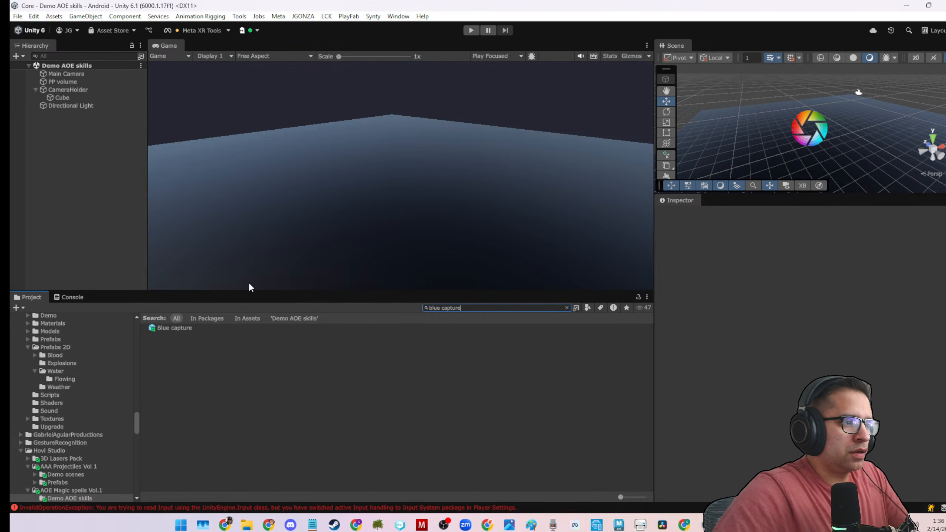
Place the Blue capture prefab in the demo scene to preview it, and delete it again.
left_click(179, 328)
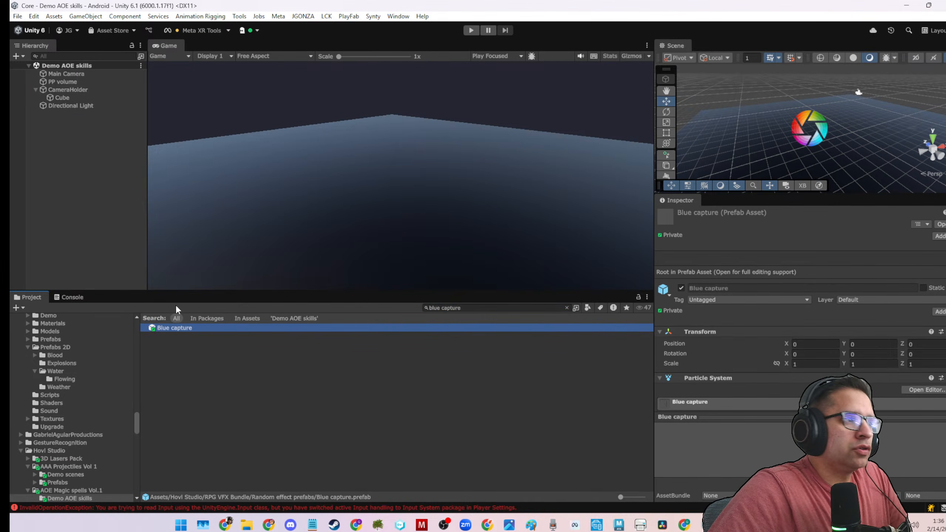
left_click_drag(169, 327, 104, 229)
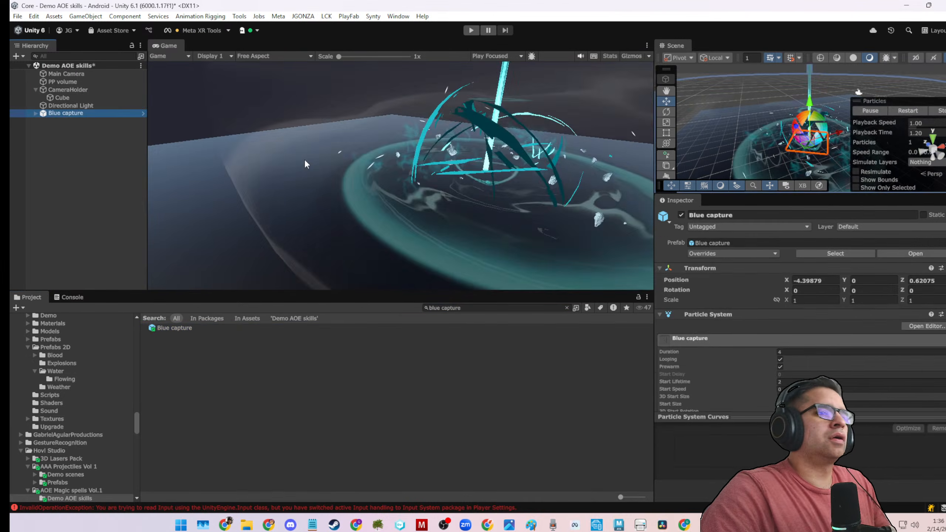
key("Delete")
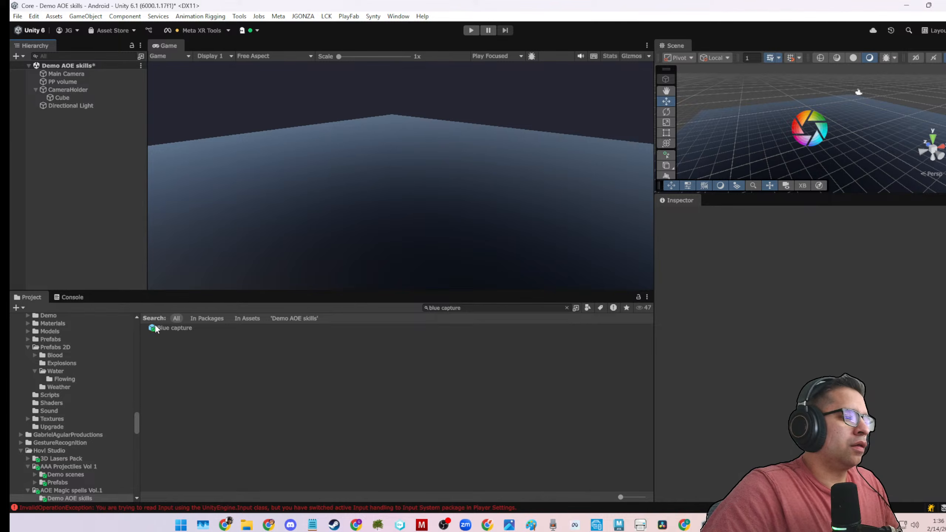
Duplicate the Blue capture prefab and clear the asset search to show its containing folder.
left_click(156, 328)
scroll(82, 397, "down", 10)
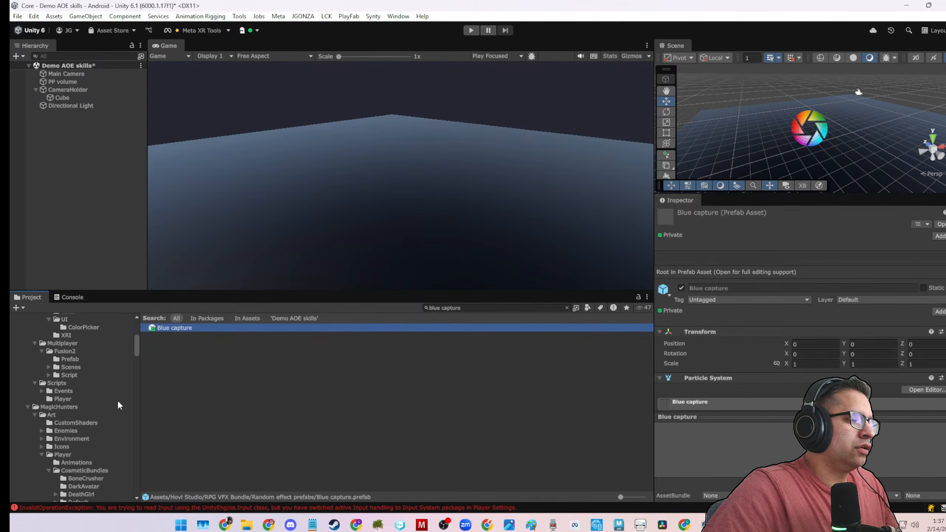
scroll(118, 401, "up", 15)
key("ctrl+d")
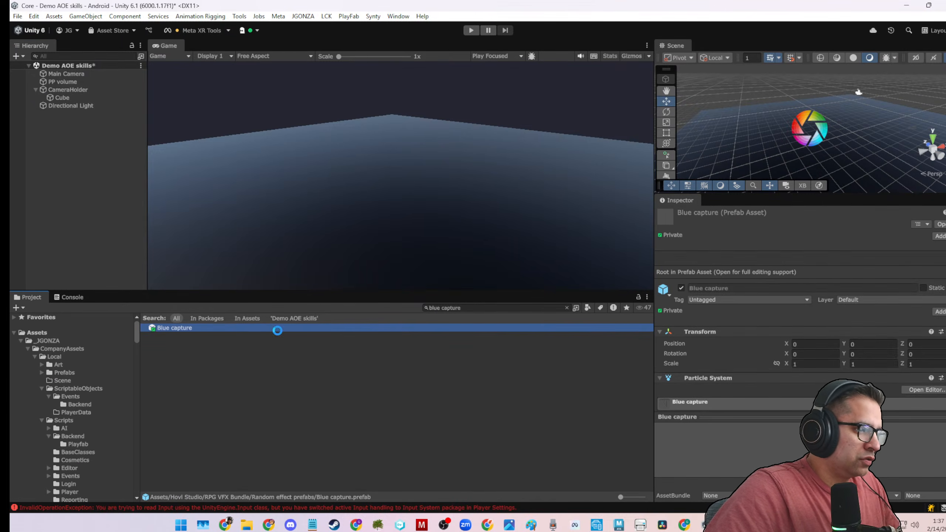
left_click(566, 307)
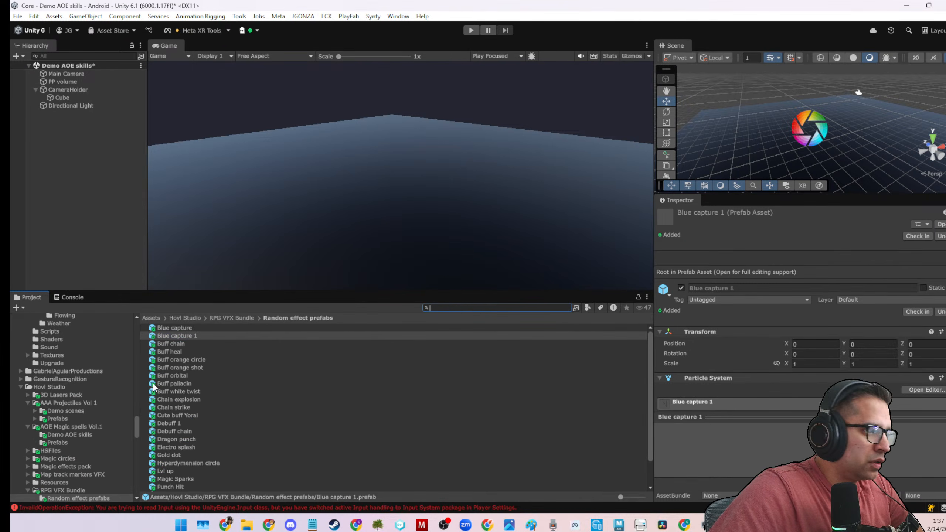
Move the duplicated Blue capture prefab into the DarkBlast folder under MagicHunters/Prefabs/Spells/Dark.
scroll(80, 410, "up", 10)
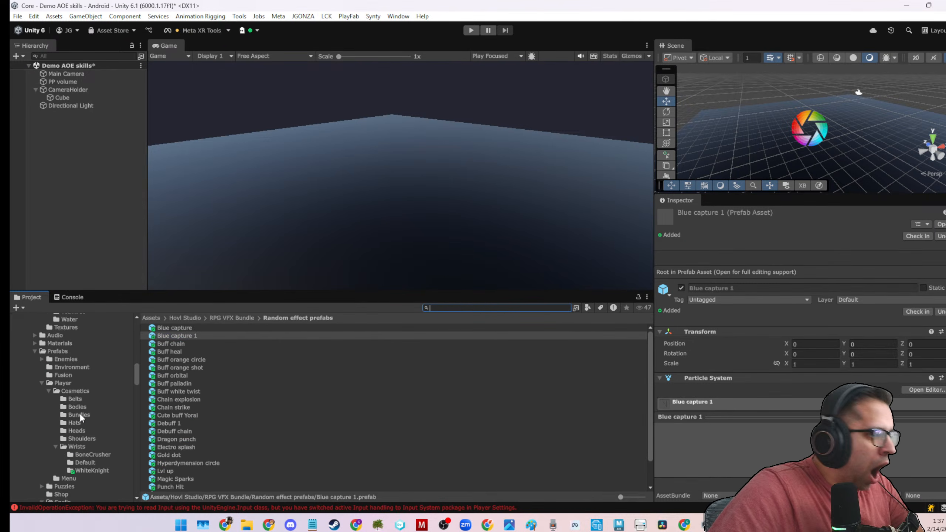
scroll(91, 406, "up", 7)
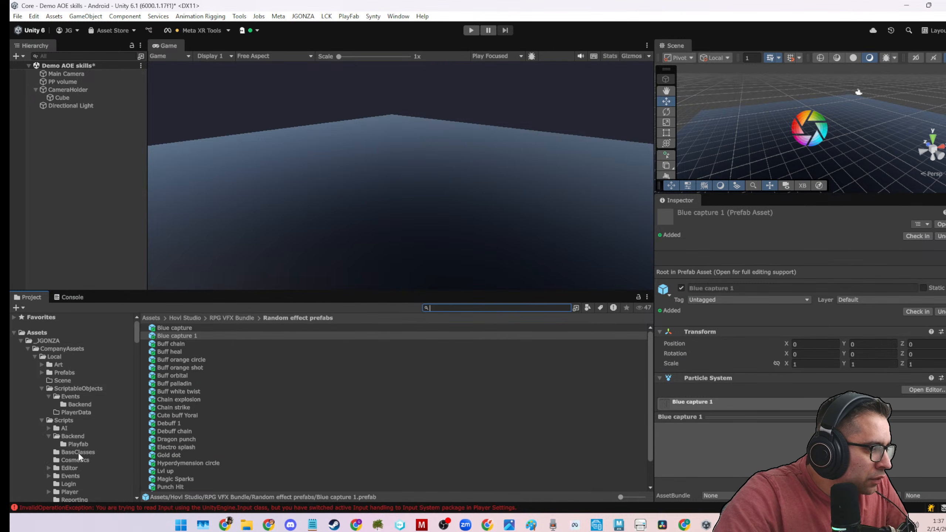
scroll(79, 456, "down", 2)
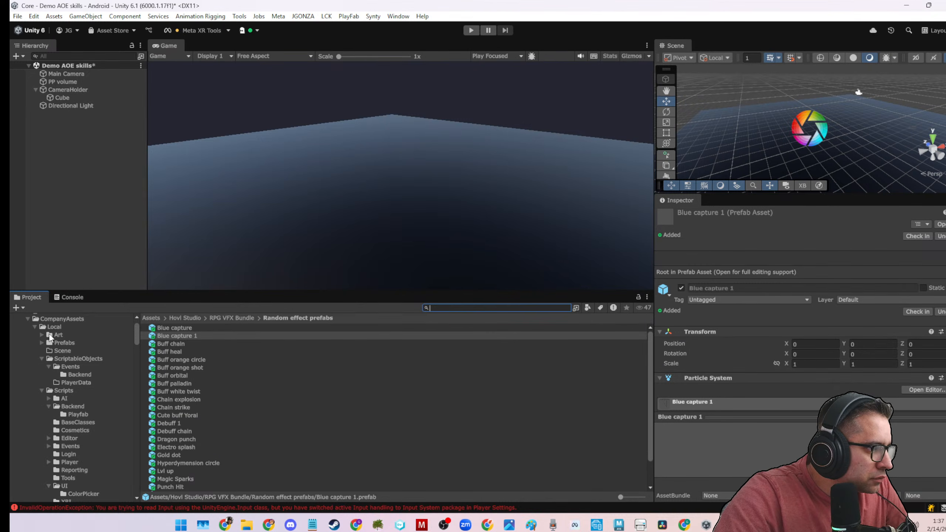
left_click(42, 342)
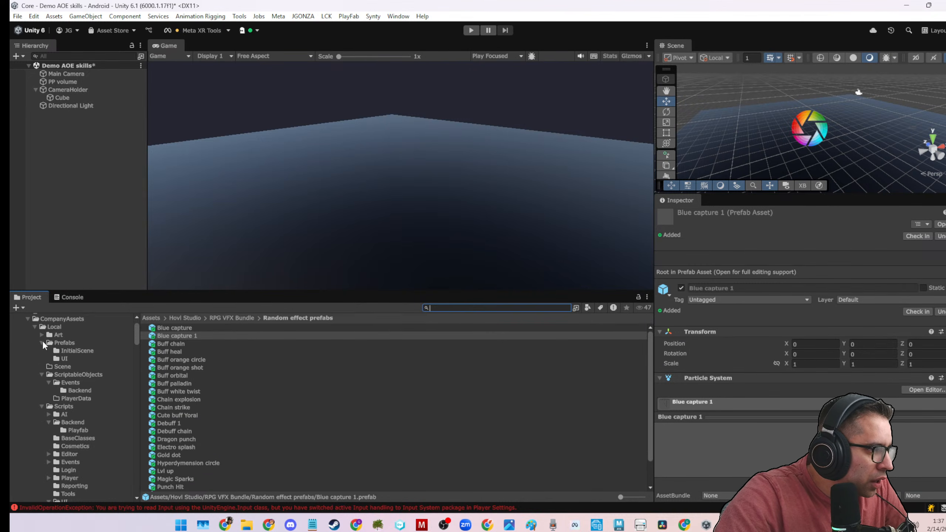
left_click(43, 342)
scroll(41, 356, "up", 2)
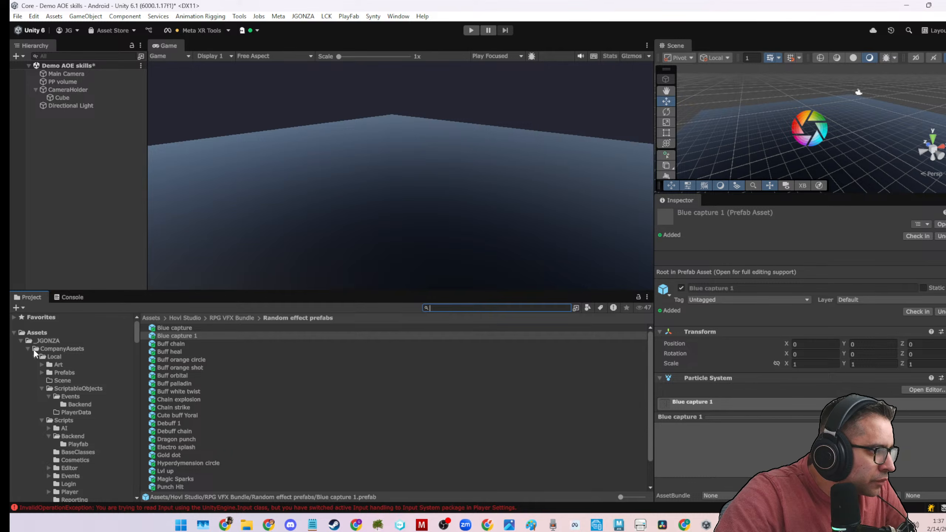
left_click(29, 348)
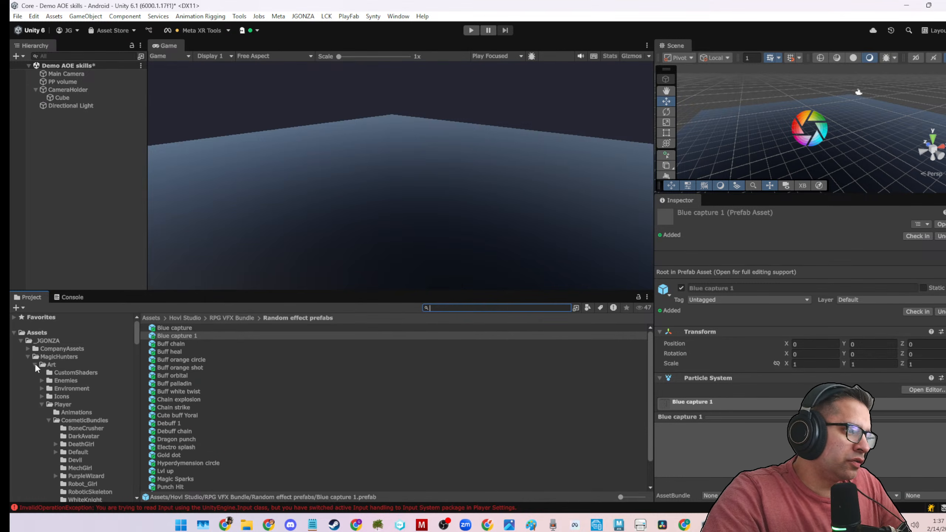
left_click(35, 364)
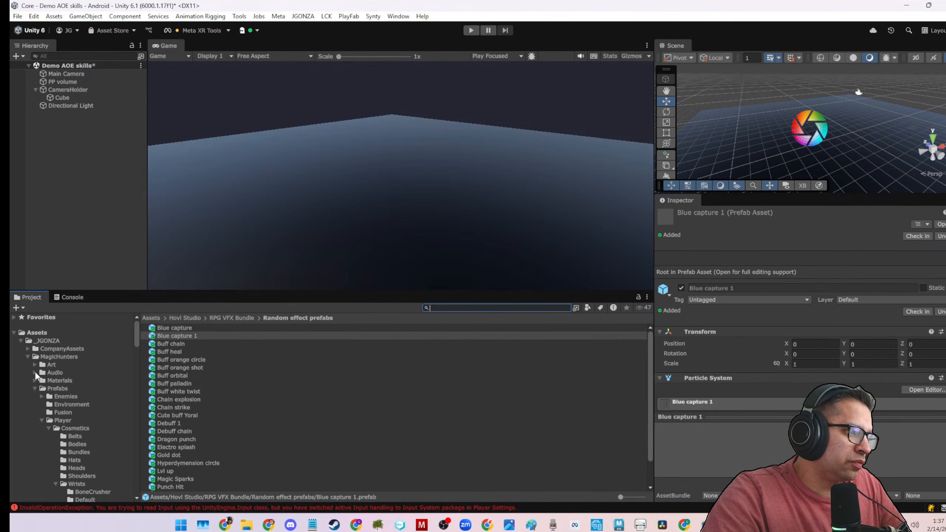
left_click(42, 419)
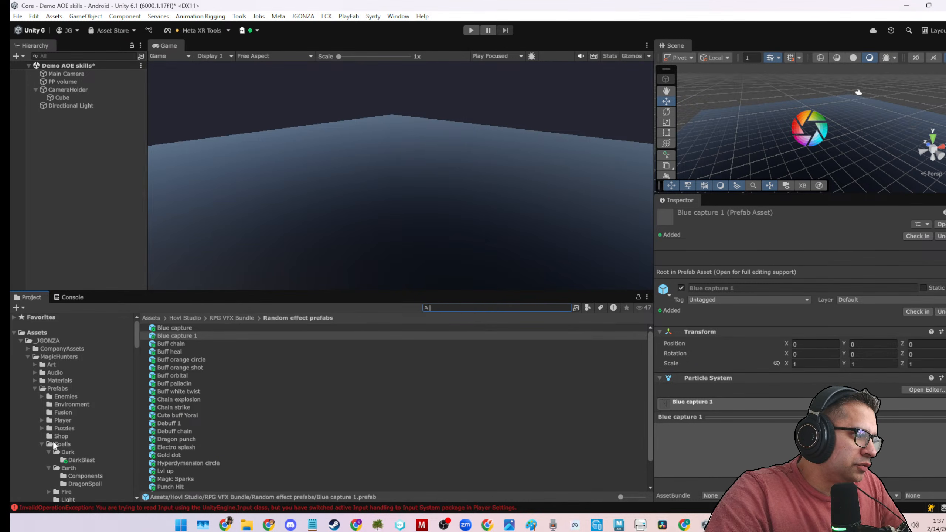
scroll(62, 443, "down", 2)
left_click(172, 334)
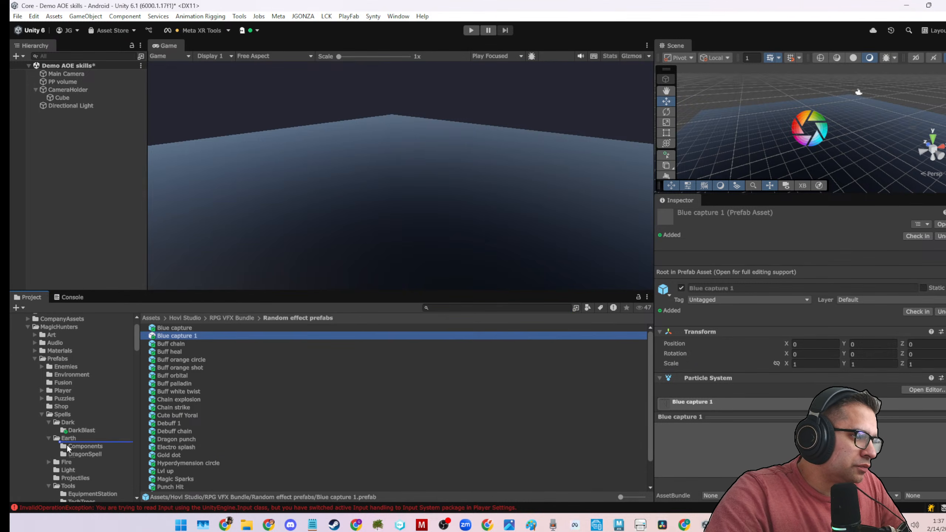
left_click_drag(71, 430, 69, 427)
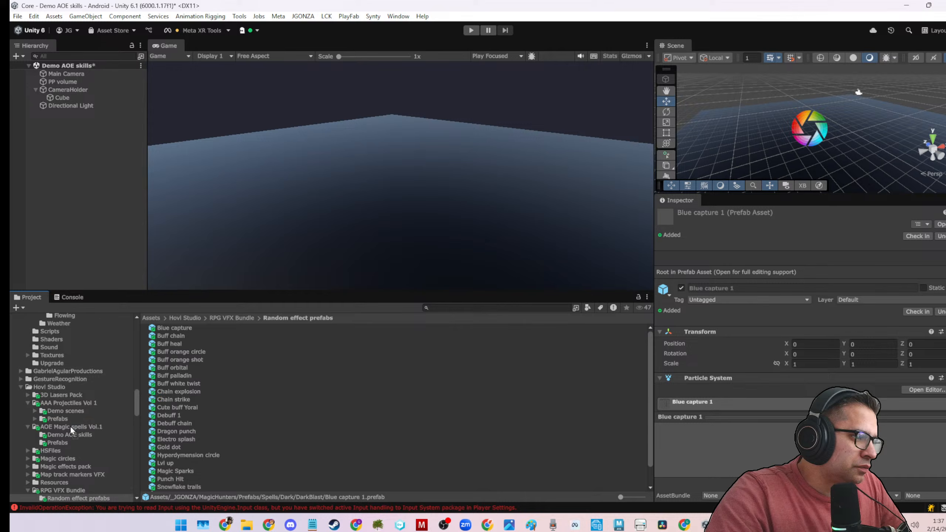
Find the moved Blue capture copy in the DarkBlast prefab folder and rename it DarkBlastVFX.
left_click(77, 398)
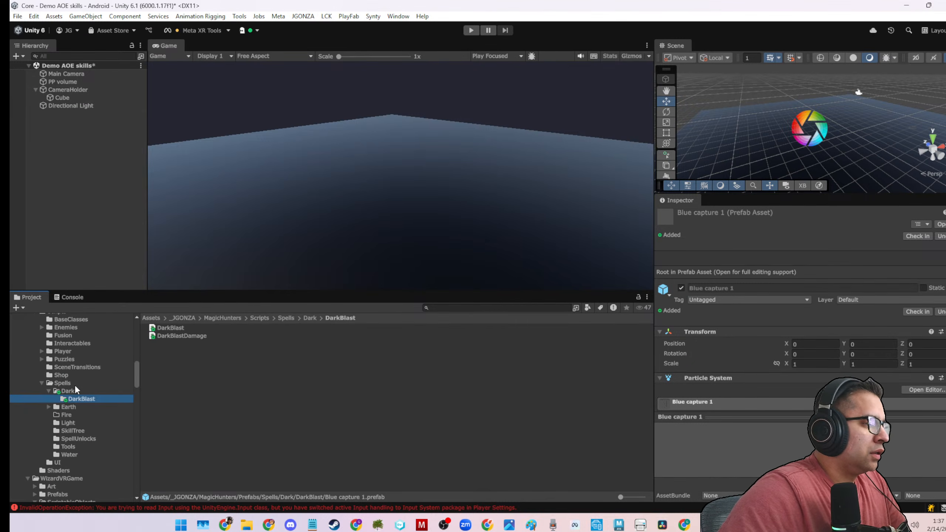
scroll(75, 388, "up", 5)
left_click(78, 409)
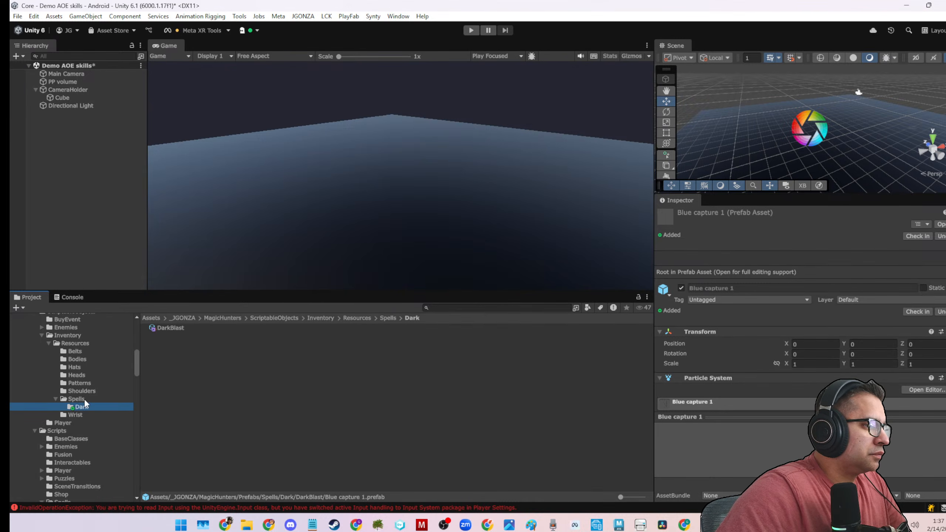
scroll(80, 389, "down", 10)
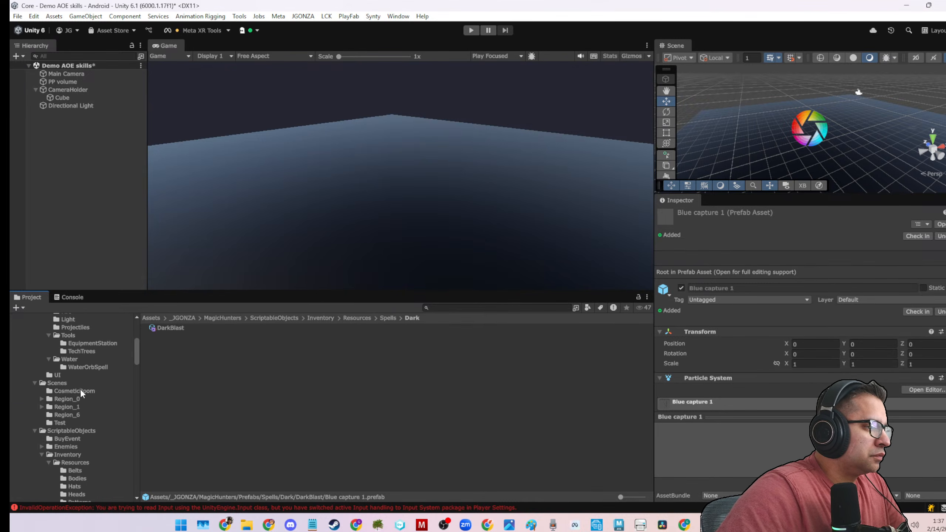
left_click(81, 369)
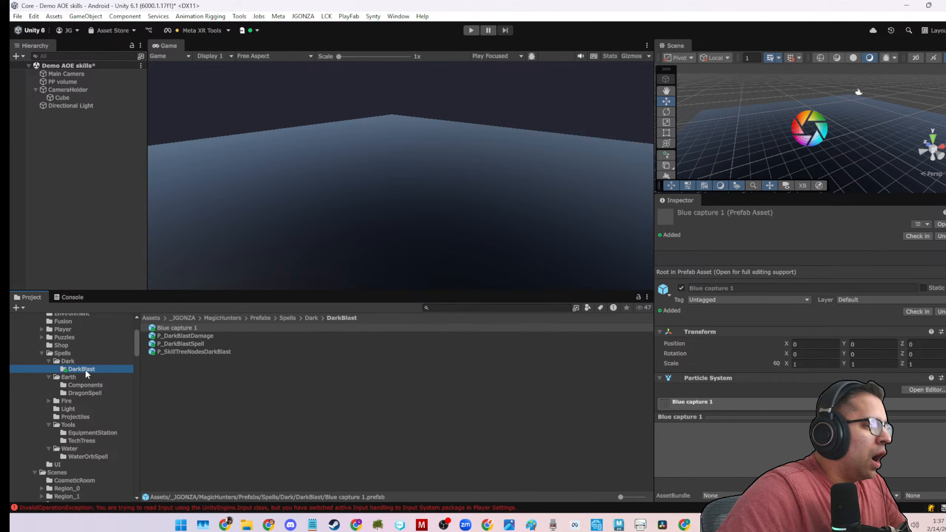
left_click(203, 330)
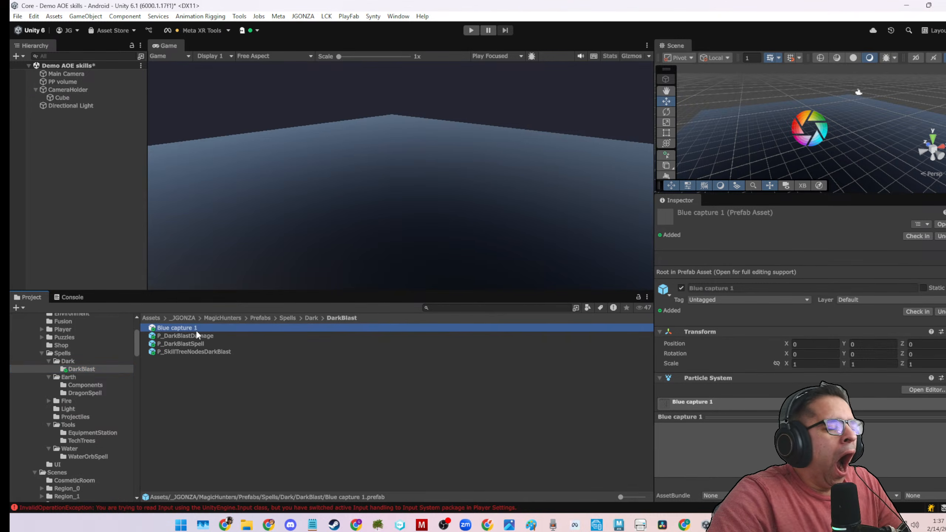
left_click(196, 327)
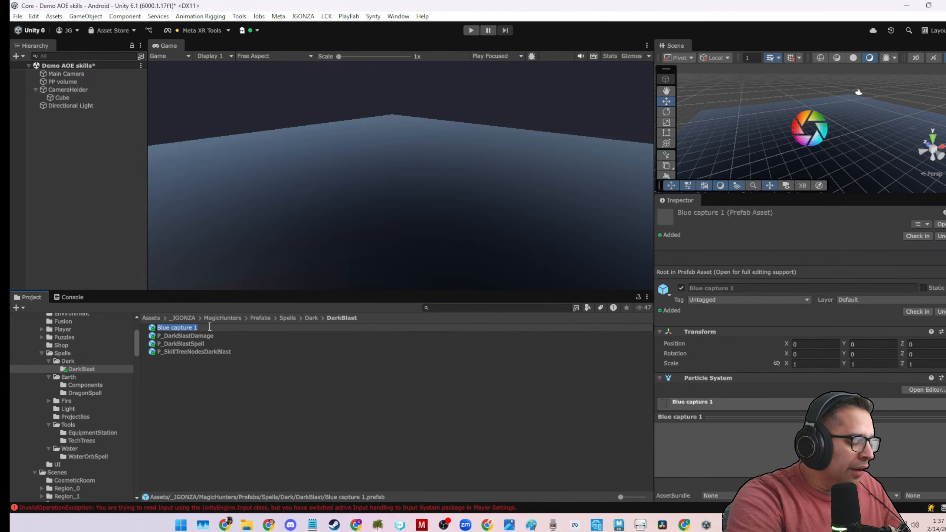
type("DarkBlastVFX")
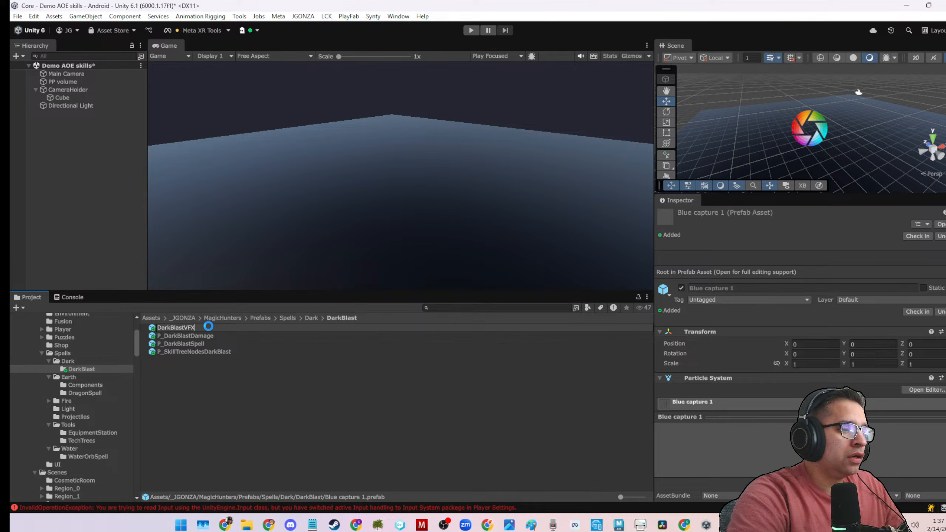
key("Return")
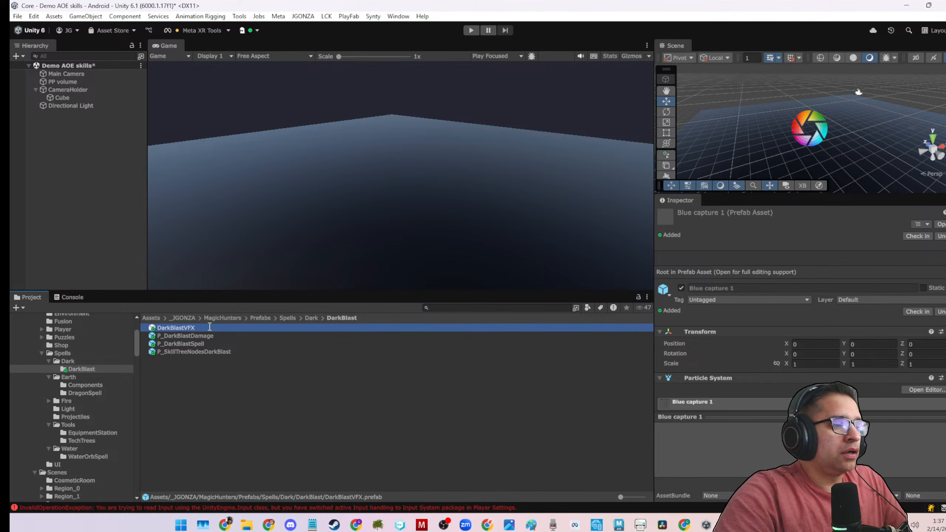
Assign DarkBlastVFX as the Dark Blast VFX Prefab of P_DarkBlastDamage, edit its Detection Radius and save.
left_click(210, 351)
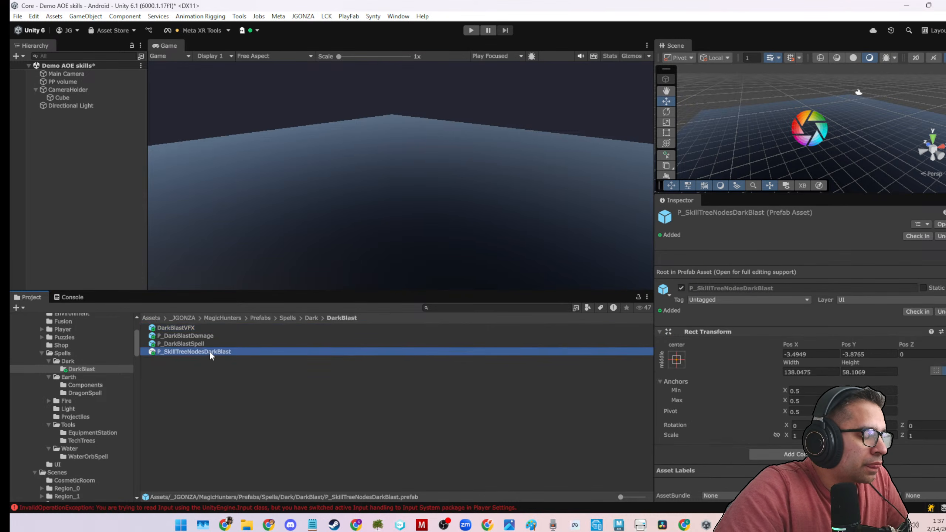
left_click(191, 330)
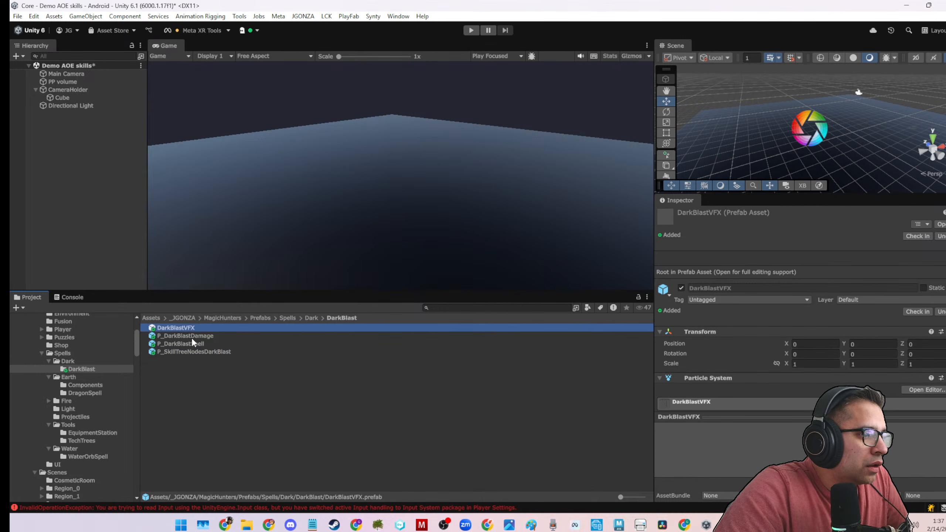
left_click(192, 344)
left_click(193, 336)
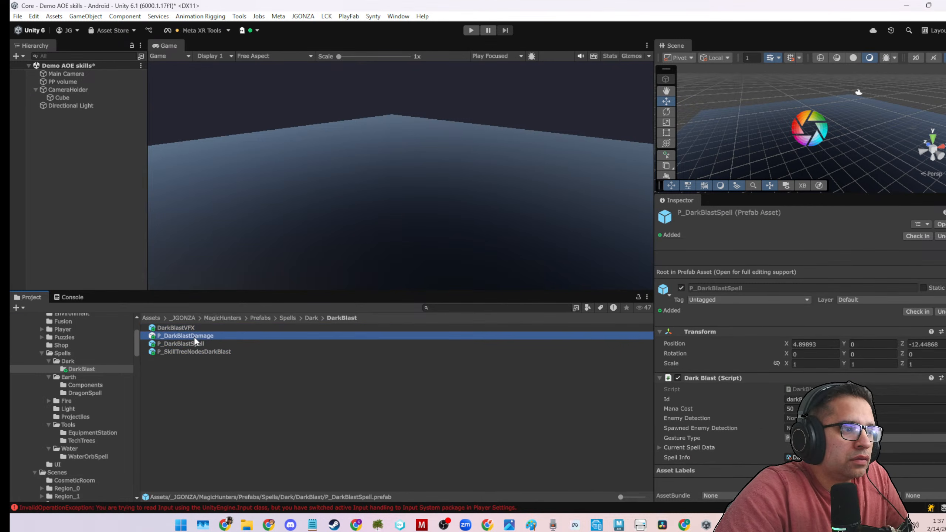
scroll(786, 296, "down", 5)
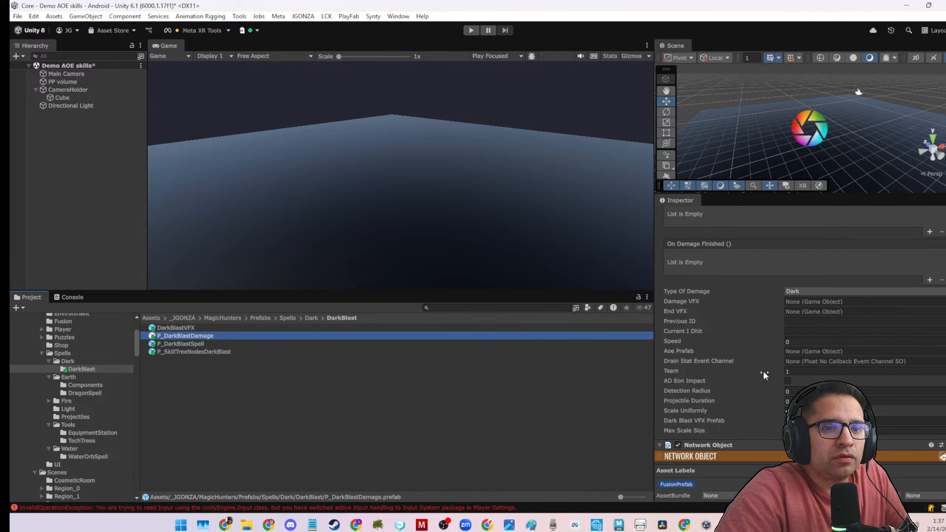
left_click_drag(185, 329, 819, 420)
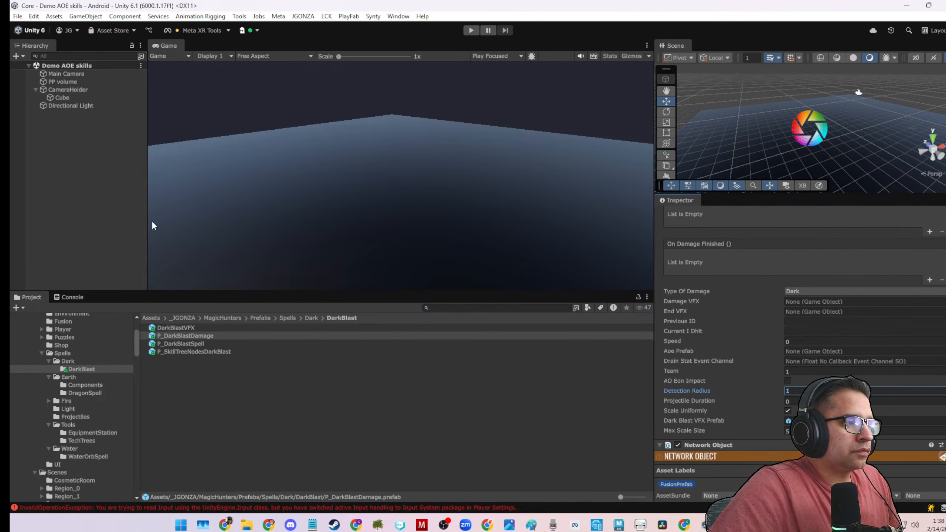
left_click(140, 218)
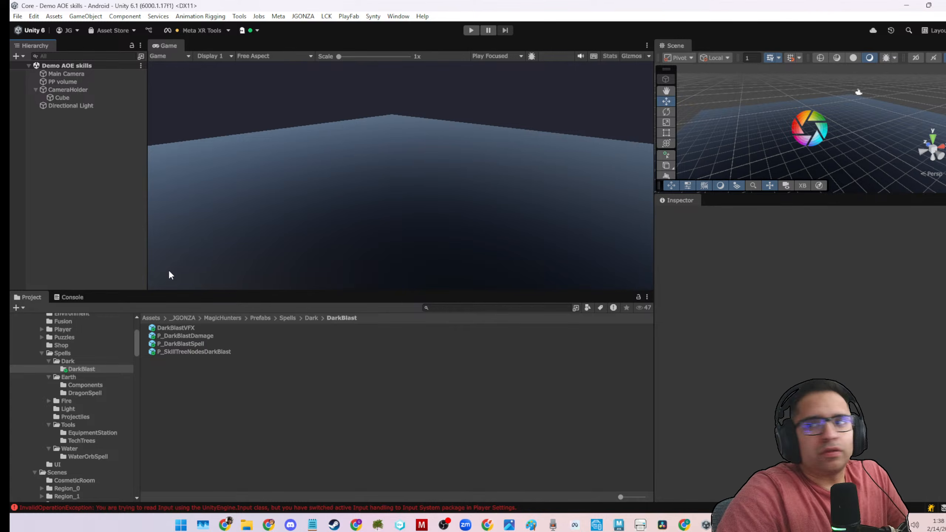
Search the project for "0_cent" and open the 0_CentralRoom scene.
left_click(456, 308)
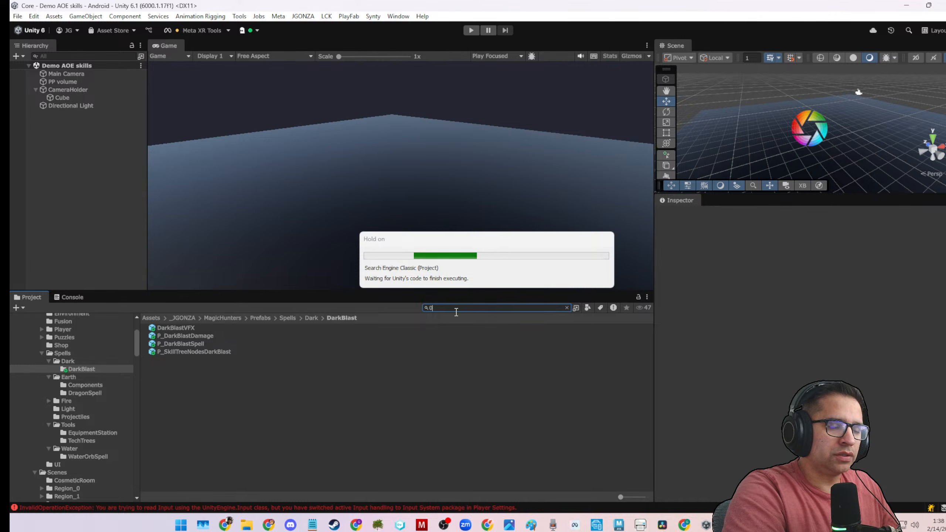
type("_cent")
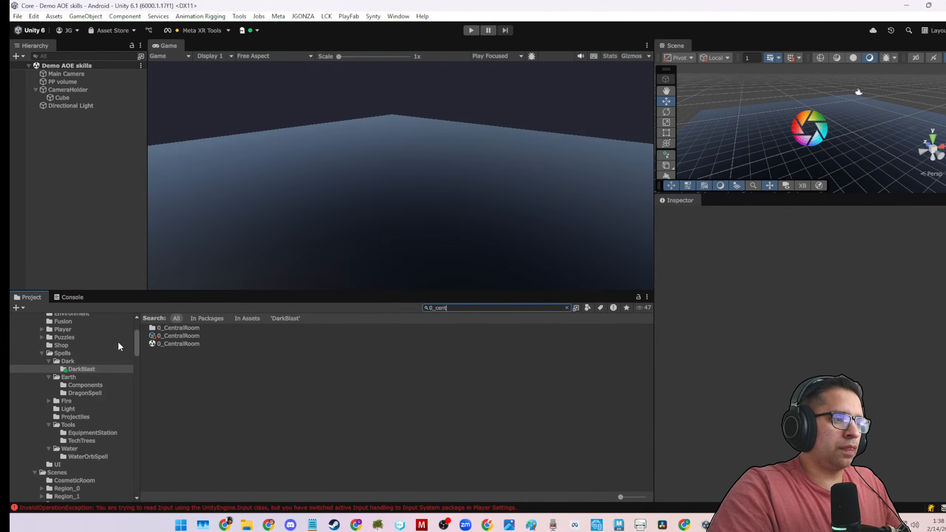
left_click(154, 343)
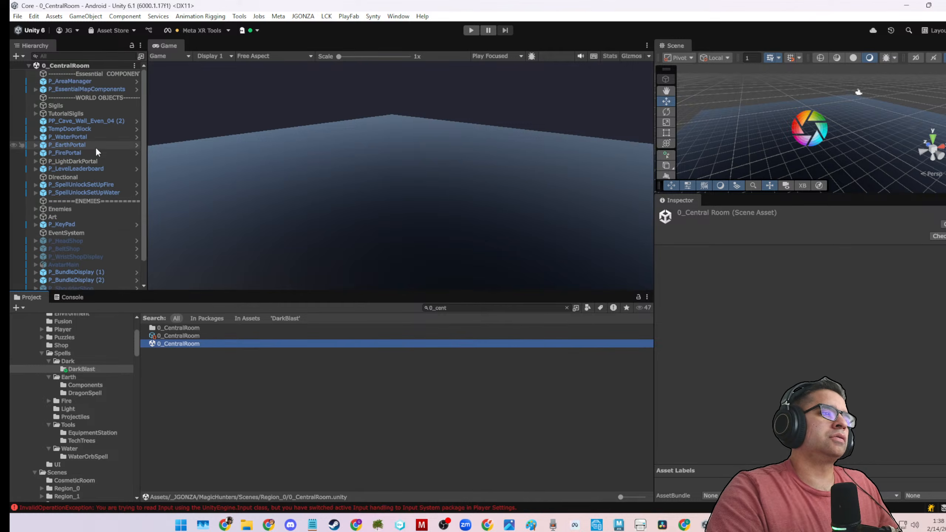
Dock the Scene view beside the Game view and enlarge it by shrinking the Inspector and Project areas.
scroll(95, 146, "down", 2)
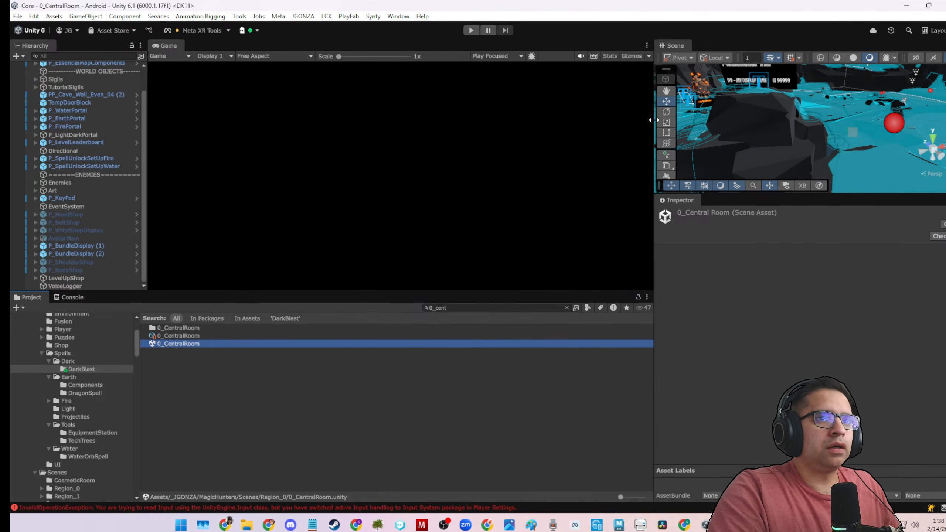
left_click_drag(654, 120, 482, 161)
left_click_drag(496, 46, 317, 50)
left_click_drag(482, 132, 914, 133)
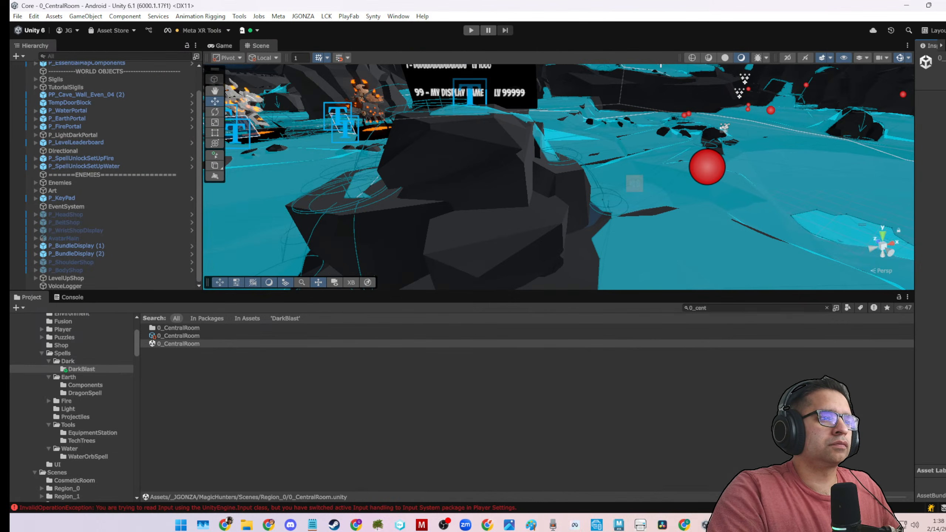
left_click_drag(679, 292, 665, 480)
Locate the red spell book beside the rock pillar, frame it and select its parent object P_SpellUnlockSetUpFire.
scroll(543, 357, "down", 6)
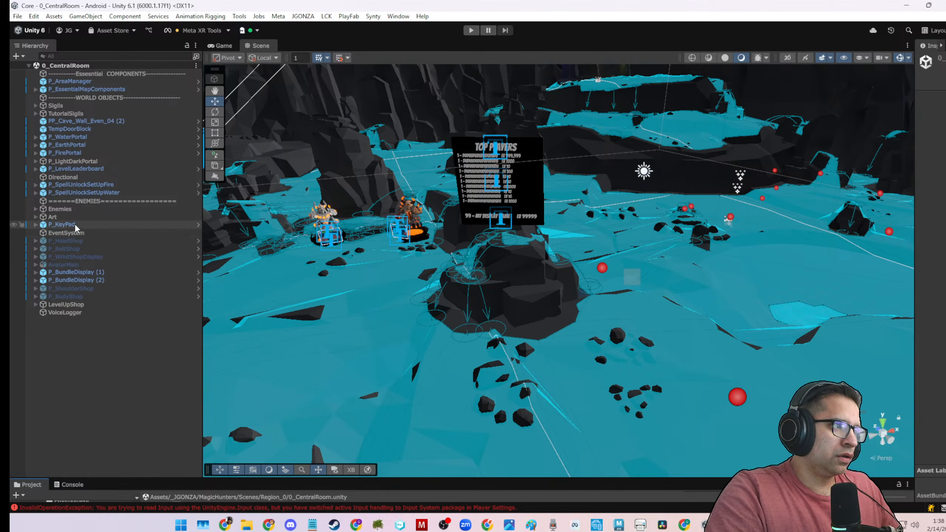
left_click(36, 225)
left_click(36, 224)
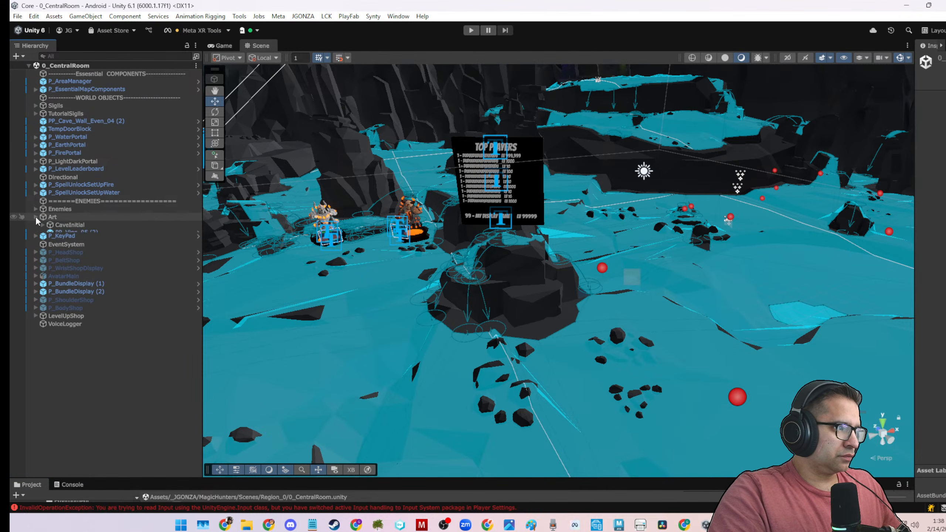
scroll(384, 249, "down", 2)
scroll(383, 249, "down", 3)
left_click_drag(413, 253, 239, 286, "alt")
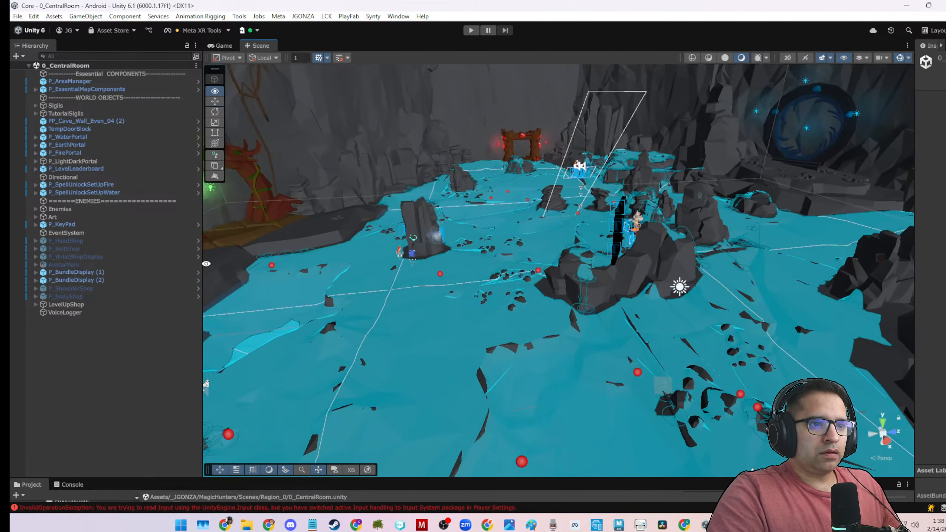
middle_click_drag(567, 264, 722, 276)
scroll(576, 262, "up", 3)
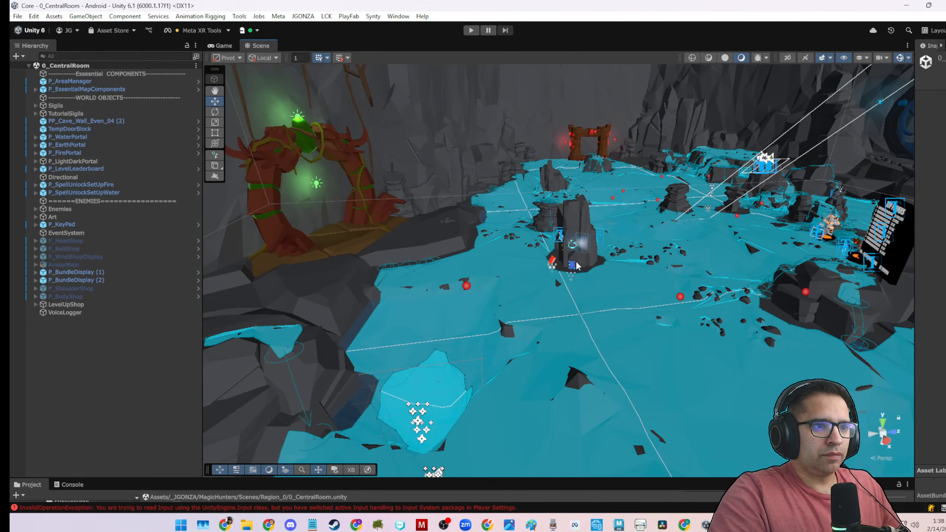
left_click(553, 263)
key("f")
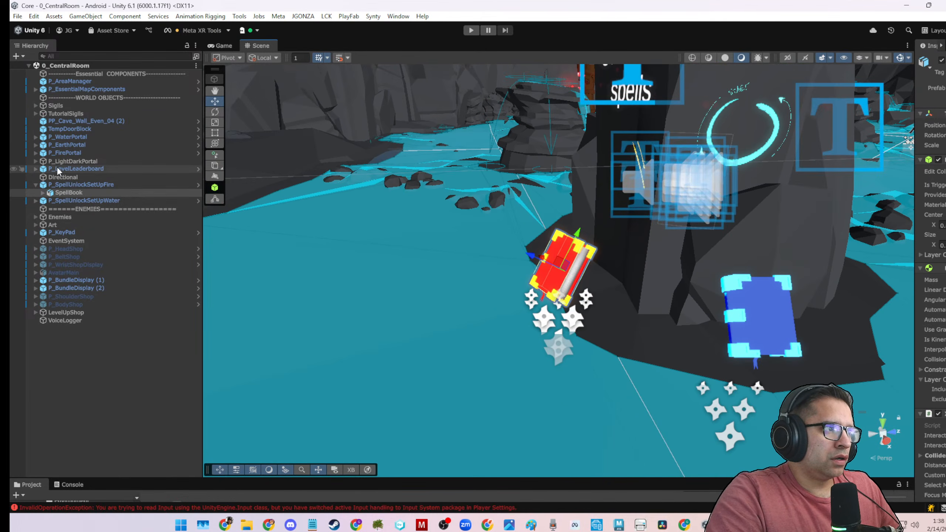
left_click(36, 184)
left_click(68, 186)
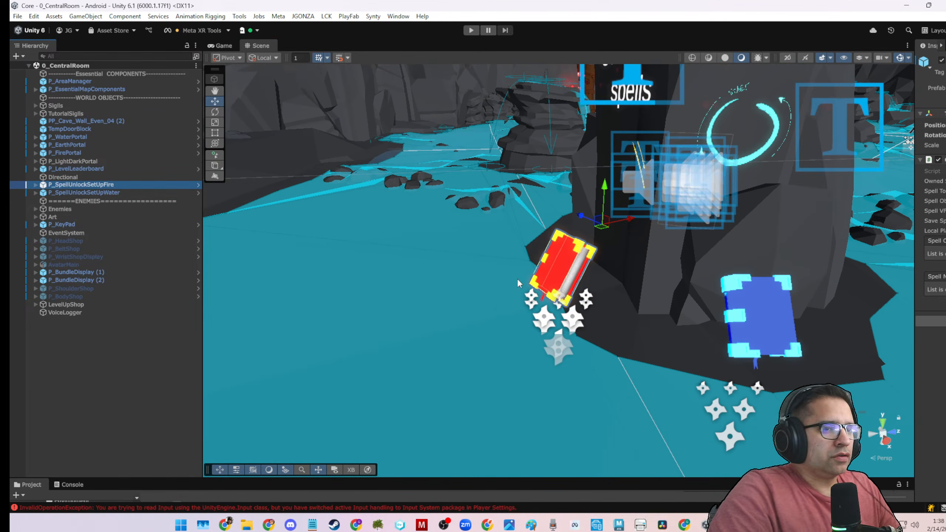
Search the project for "spellUnlock" and show the P_SpellUnlockSetUp prefab in its SpellUnlocks folder.
left_click_drag(624, 478, 629, 322)
left_click(714, 339)
type("spel")
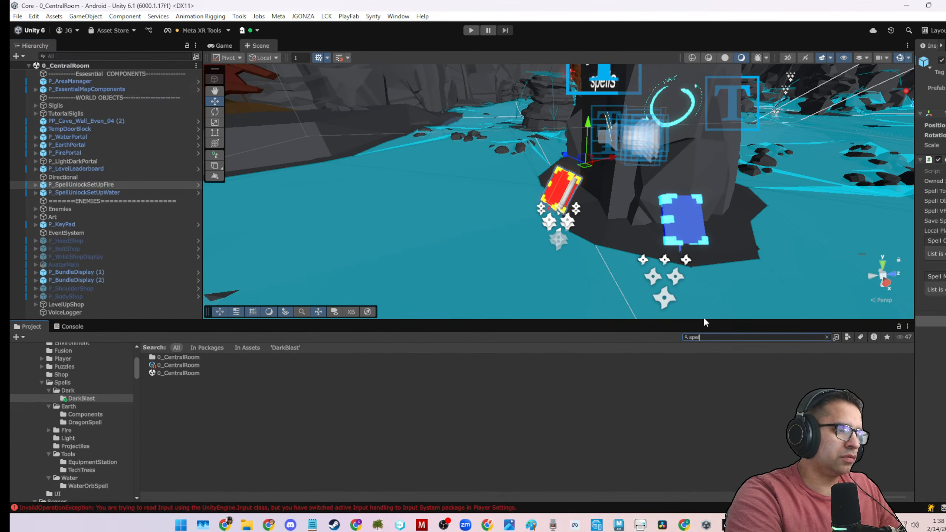
type("lUnlock")
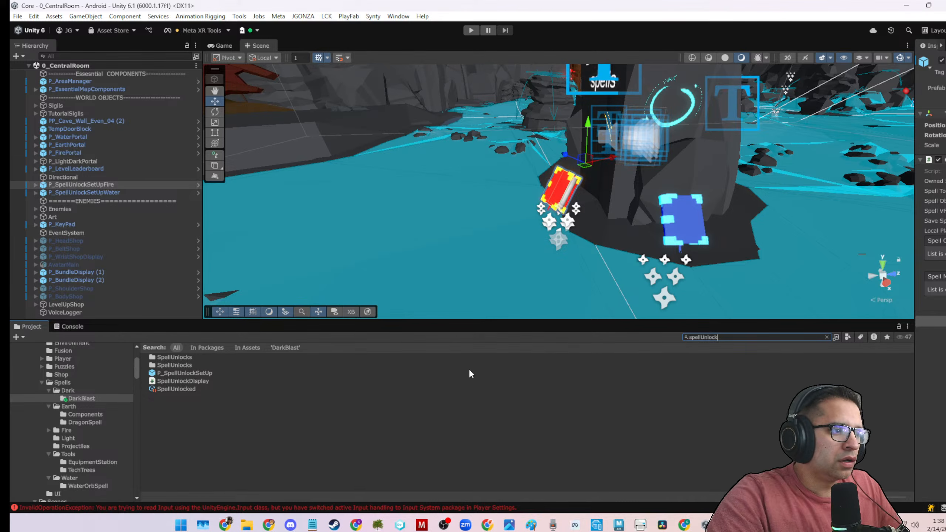
left_click(197, 372)
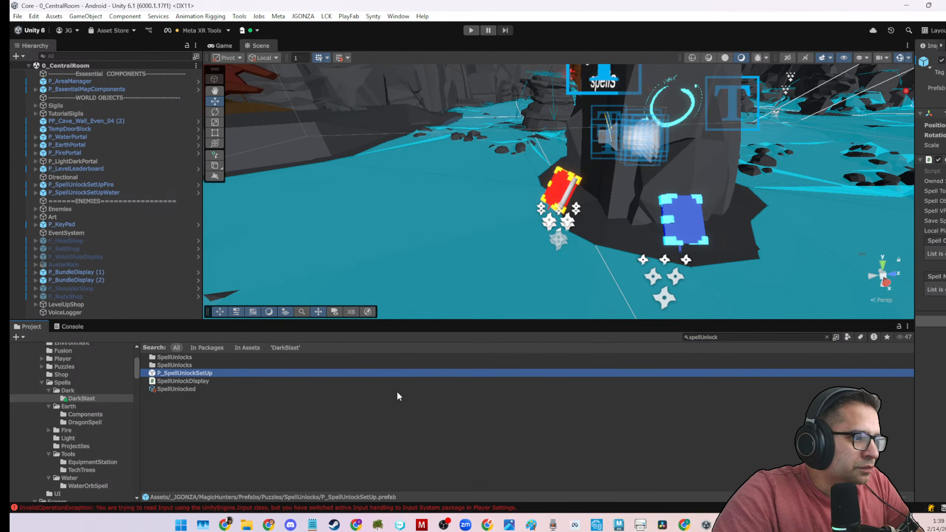
left_click(827, 337)
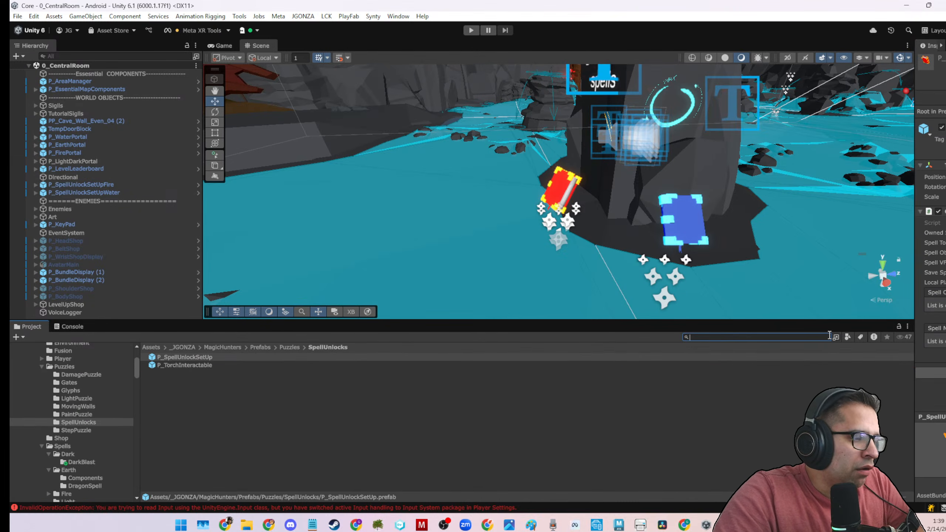
Duplicate P_SpellUnlockSetUpWater and move the copy sideways along the rock pillar's base, beside the original blue book.
left_click(86, 192)
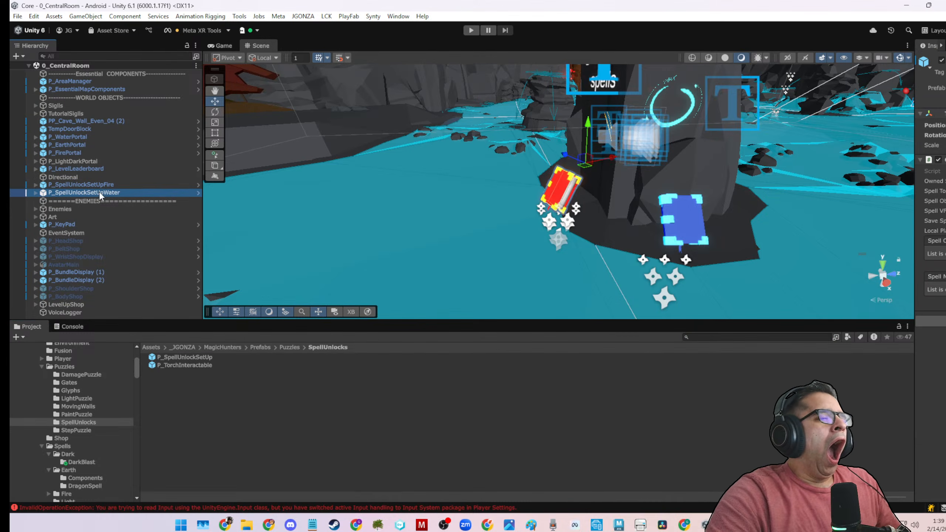
scroll(480, 225, "down", 3)
middle_click_drag(569, 228, 445, 237)
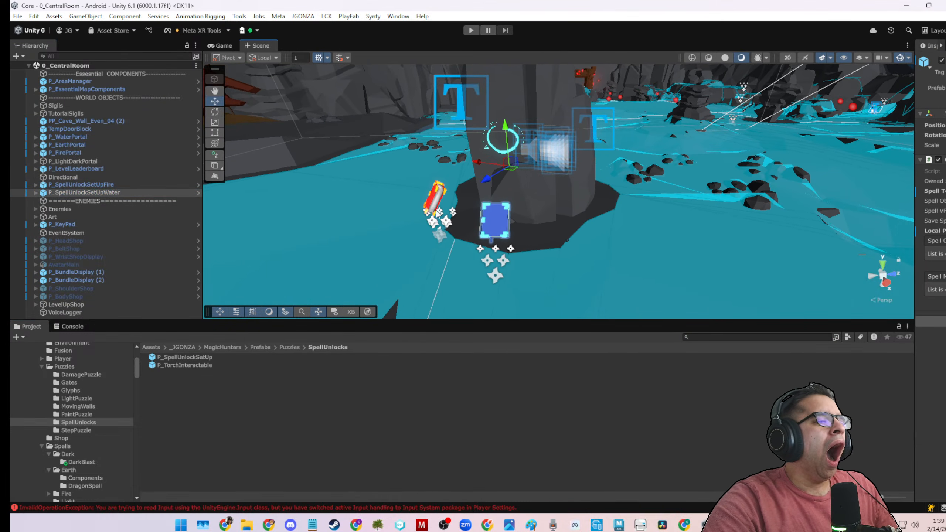
key("ctrl+d")
left_click_drag(477, 164, 565, 174)
Rename the duplicated water spell unlock object as P_SpellUnlockSetUpDark.
left_click(116, 202)
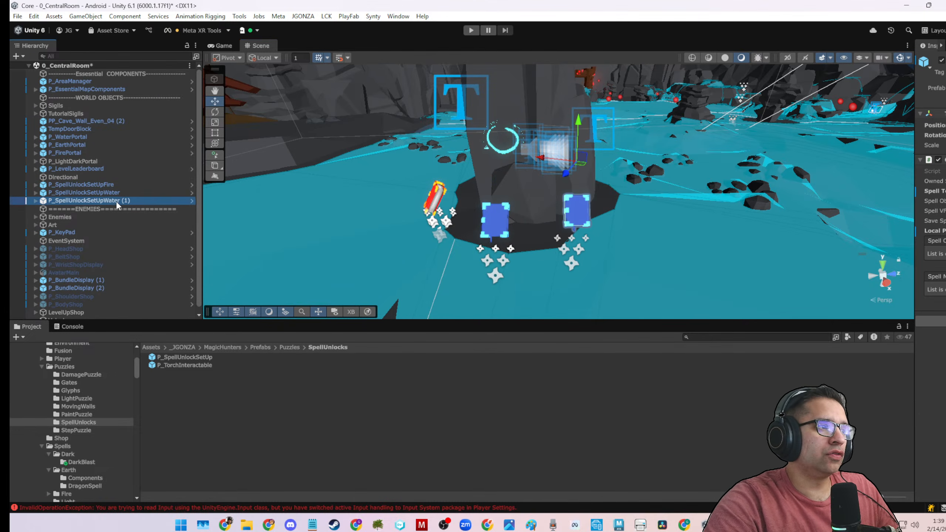
left_click(105, 202)
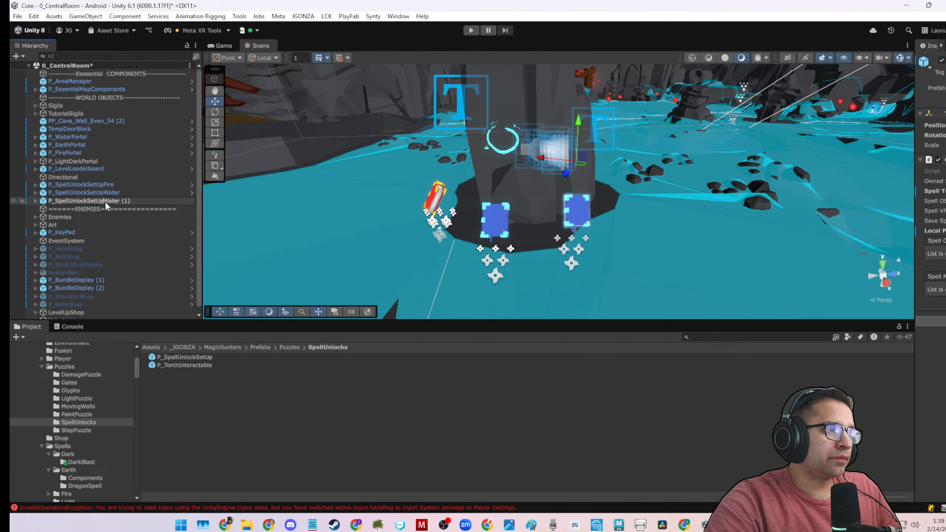
type("D")
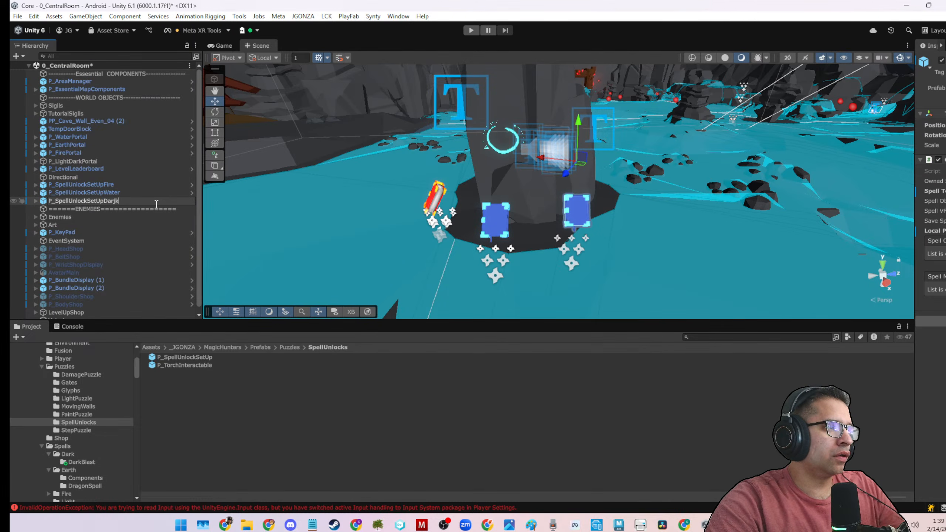
type("ark")
key("Return")
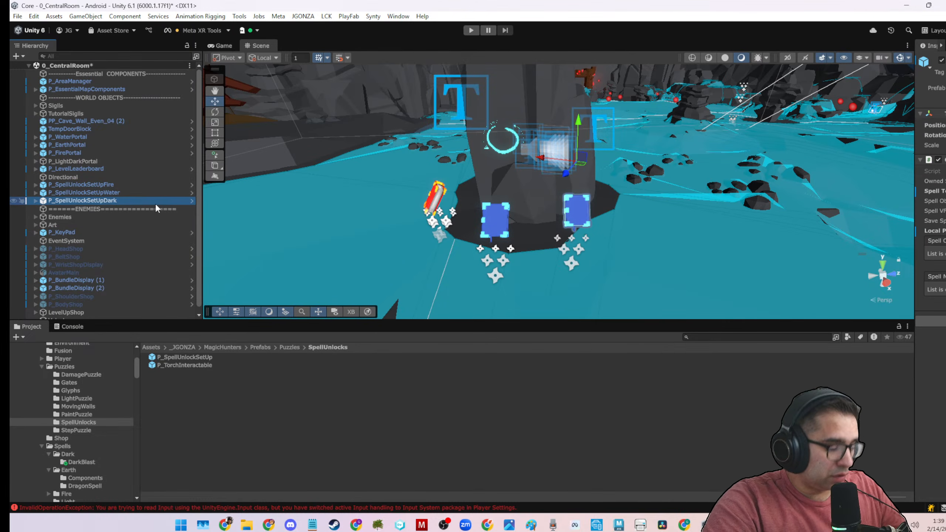
Widen the Inspector and set Spell To Unlock of P_SpellUnlockSetUpDark to the DarkBlast spell data.
left_click(36, 201)
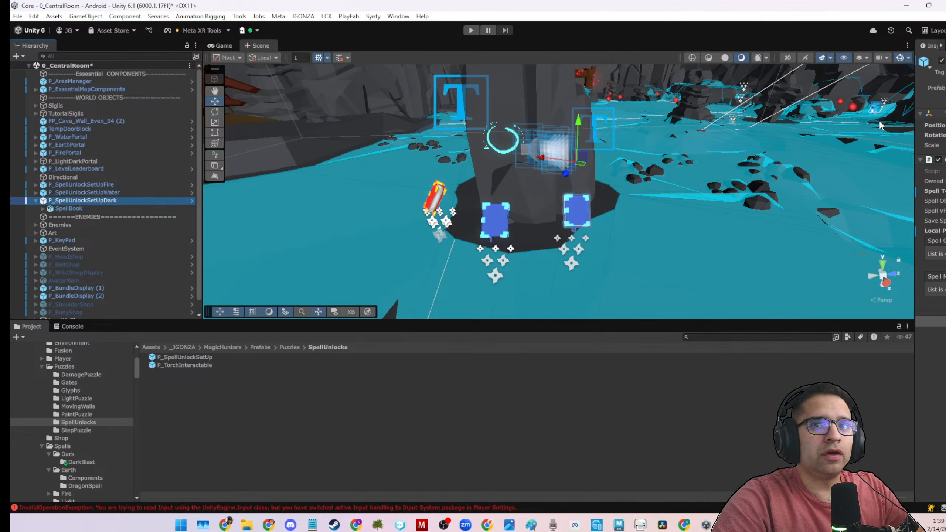
left_click_drag(914, 128, 678, 129)
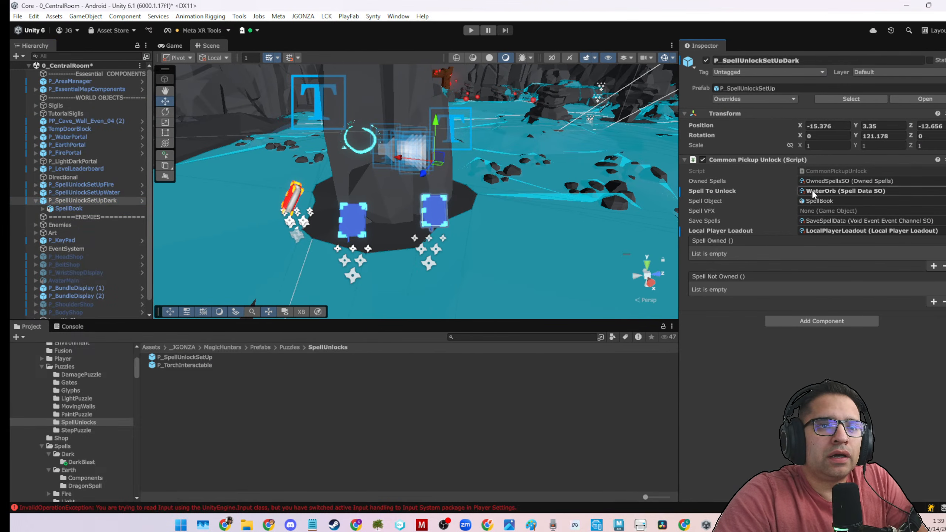
left_click(944, 191)
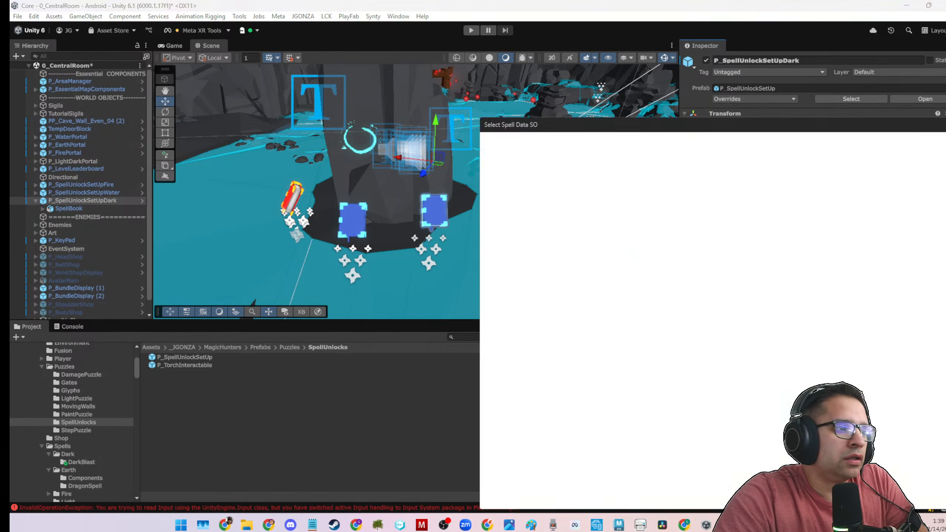
left_click(514, 167)
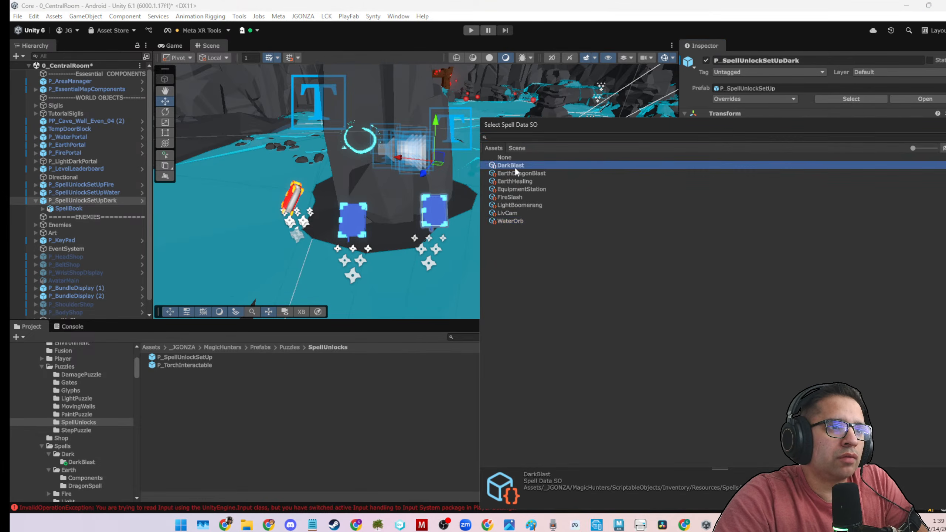
left_click(514, 167)
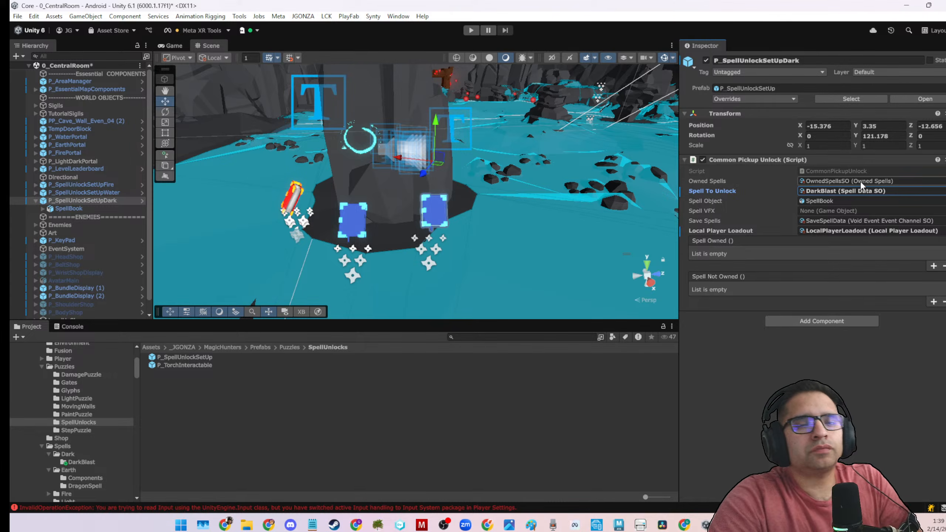
Check the Spell Object, Save Spells and Local Player Loadout references of P_SpellUnlockSetUpDark and save the scene.
left_click(832, 201)
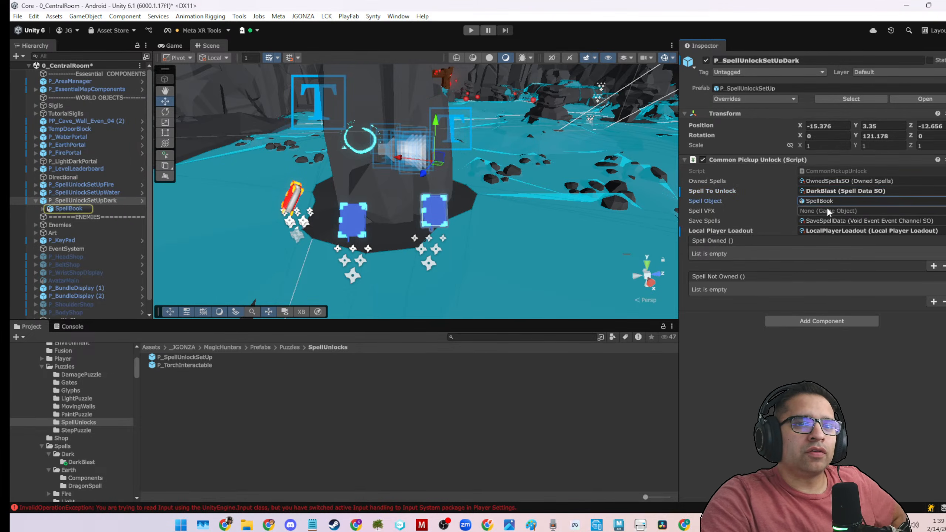
left_click(832, 219)
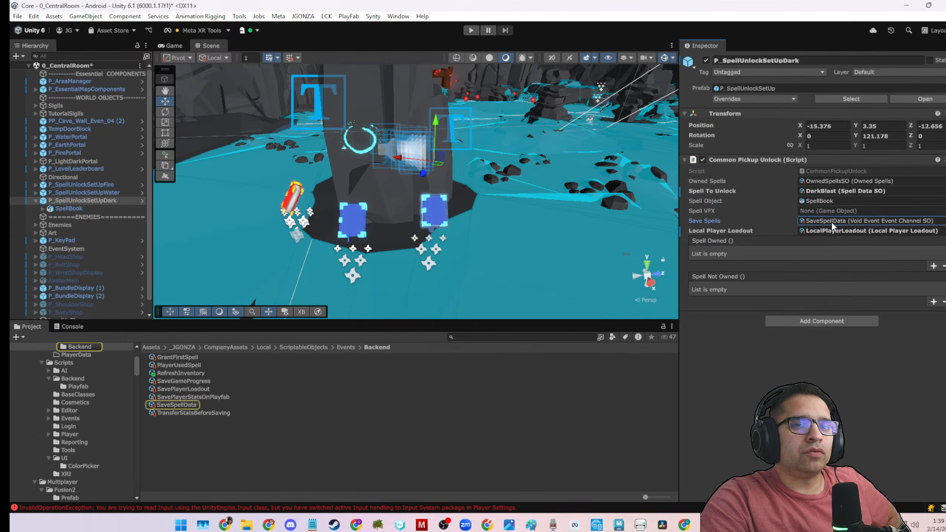
left_click(833, 231)
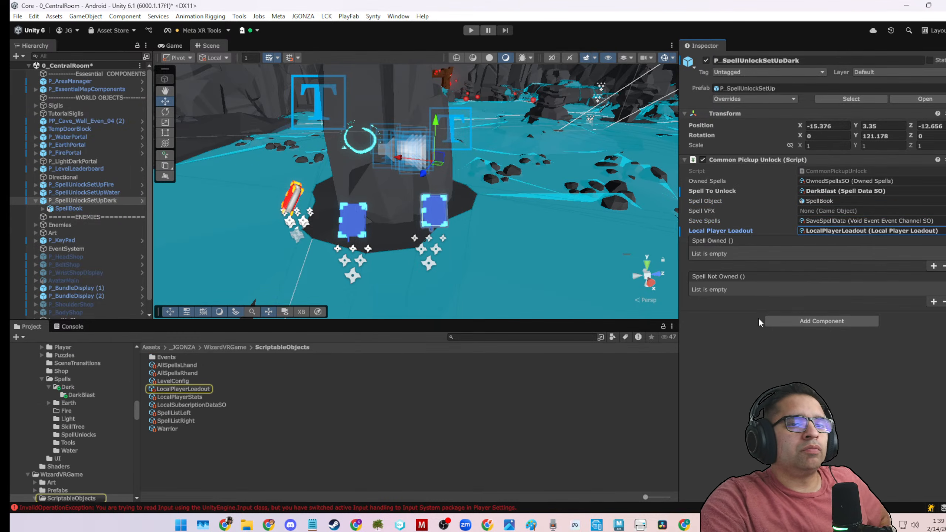
left_click(741, 384)
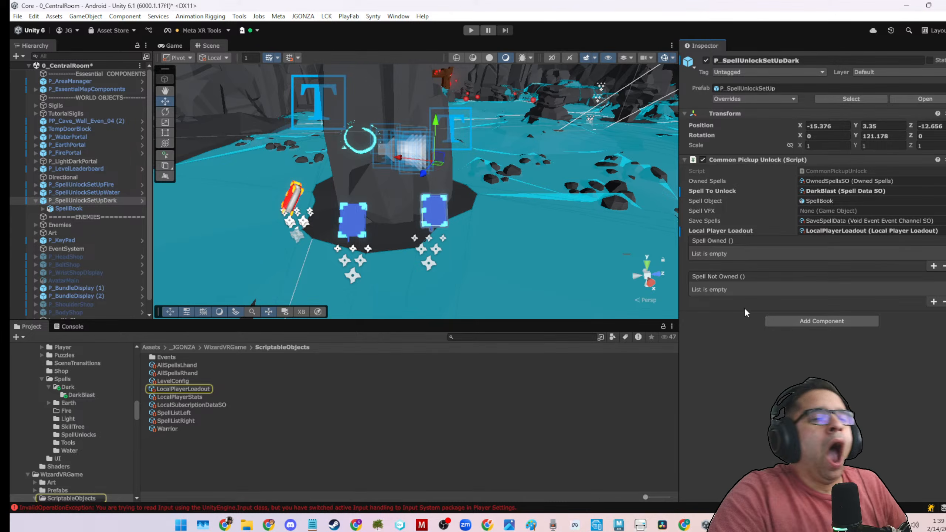
key("ctrl+s")
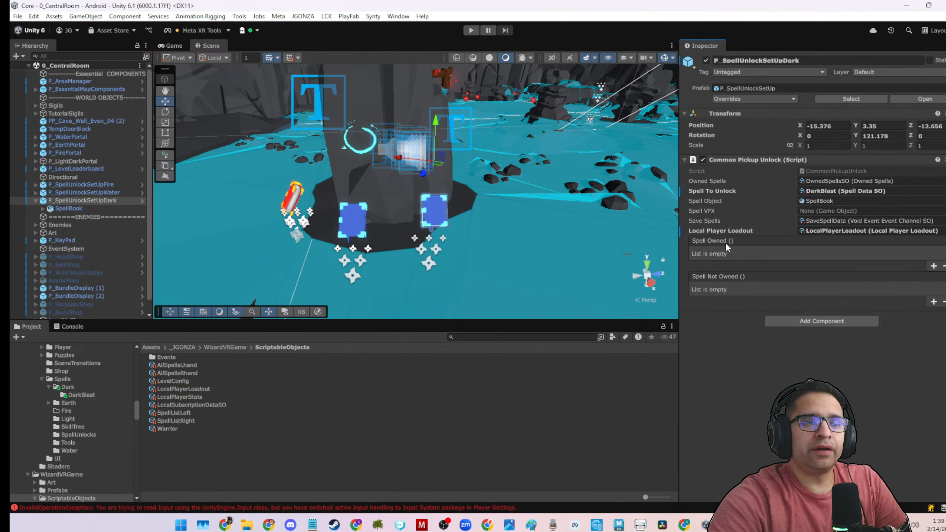
Locate the M_SpellBookWater material used by the dark unlock's book, duplicate it and rename the copy M_SpellBookDark.
left_click(427, 223)
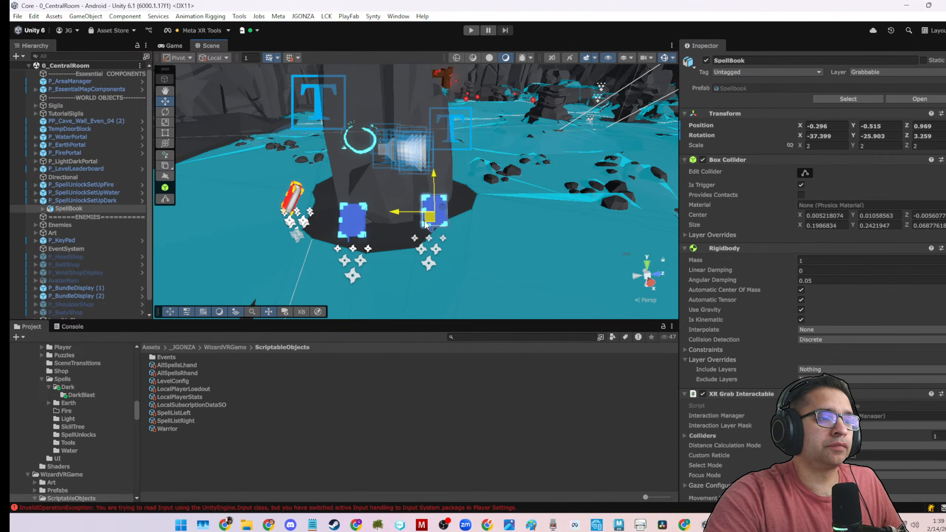
left_click(426, 224)
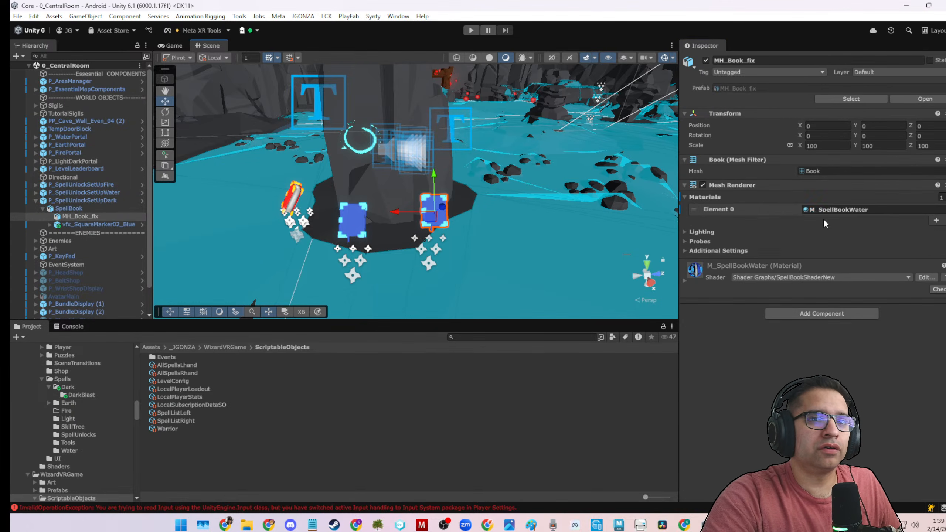
left_click(838, 209)
left_click(198, 381)
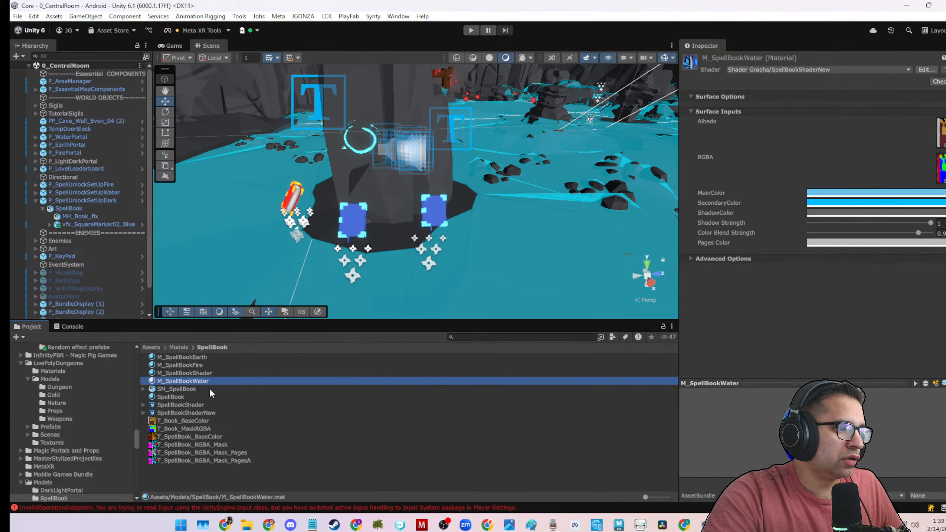
key("ctrl+d")
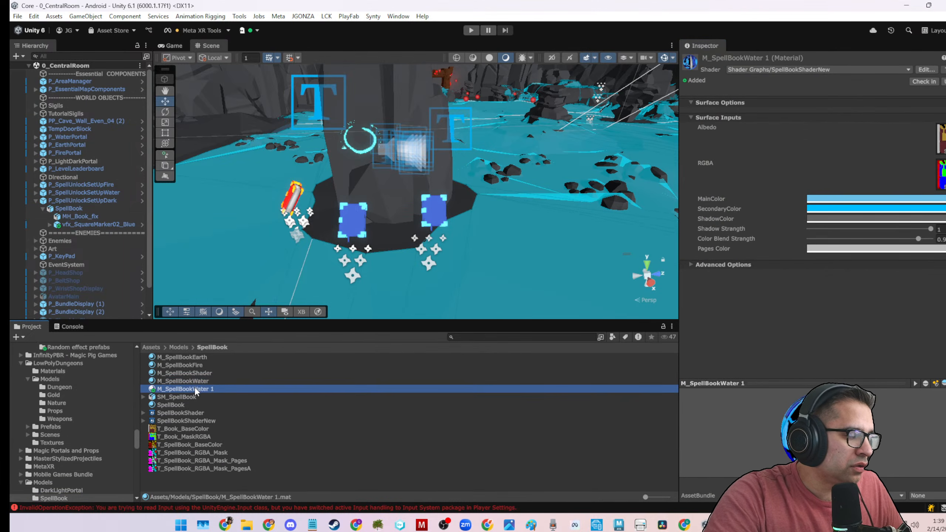
key("F2")
left_click_drag(194, 390, 246, 388)
type("Dark")
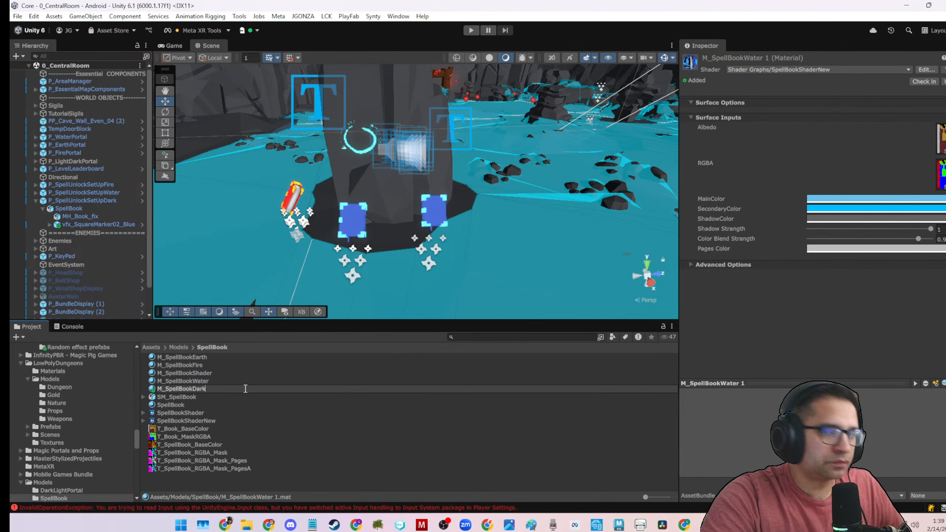
key("Return")
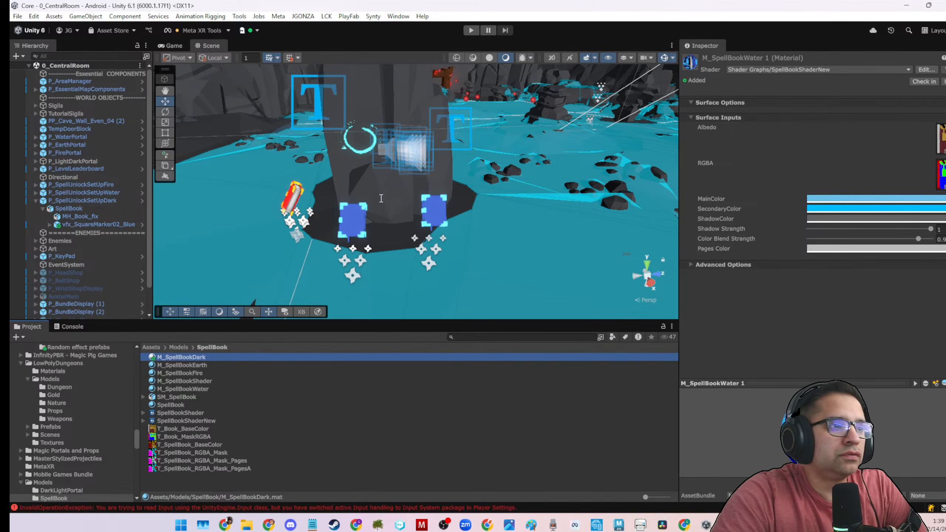
Set M_SpellBookDark's SecondaryColor to purple 6200FF and apply the material to the book of P_SpellUnlockSetUpDark.
scroll(536, 223, "up", 3)
scroll(593, 224, "up", 3)
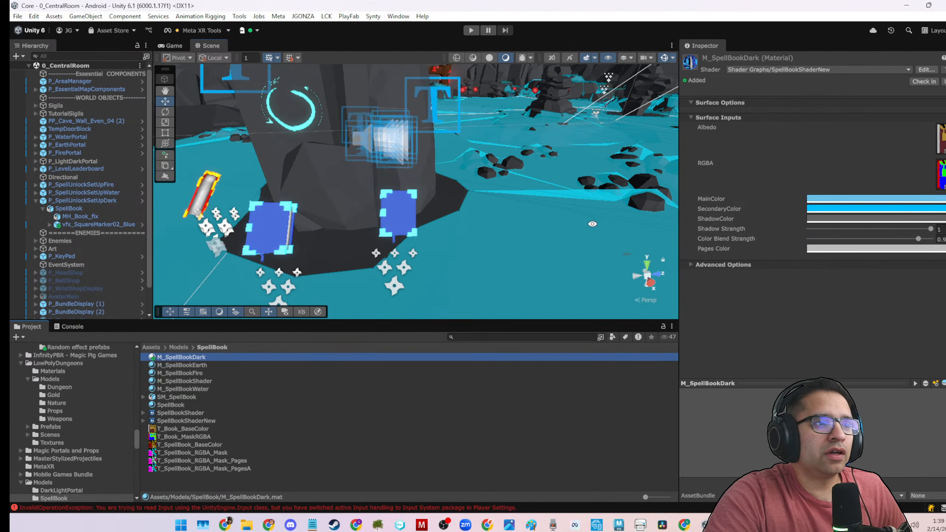
left_click_drag(592, 223, 551, 222, "alt")
left_click(816, 208)
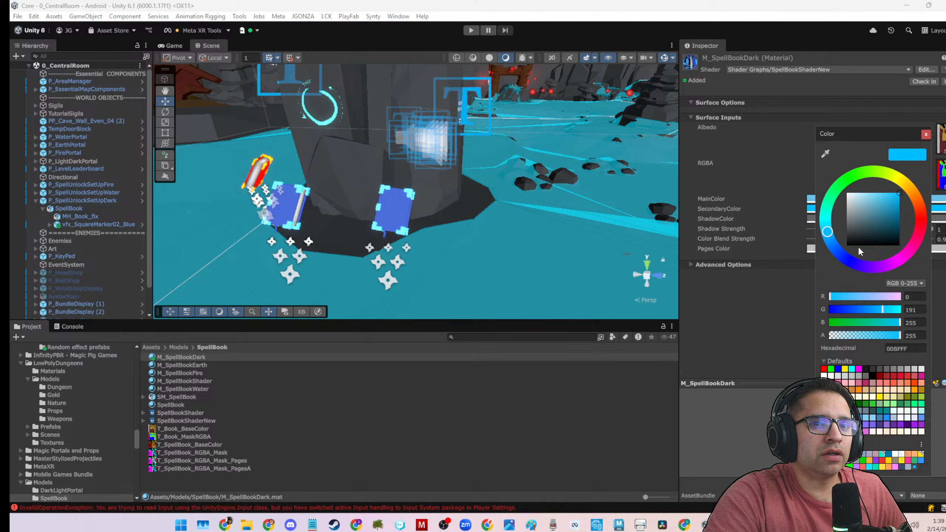
left_click_drag(880, 265, 867, 266)
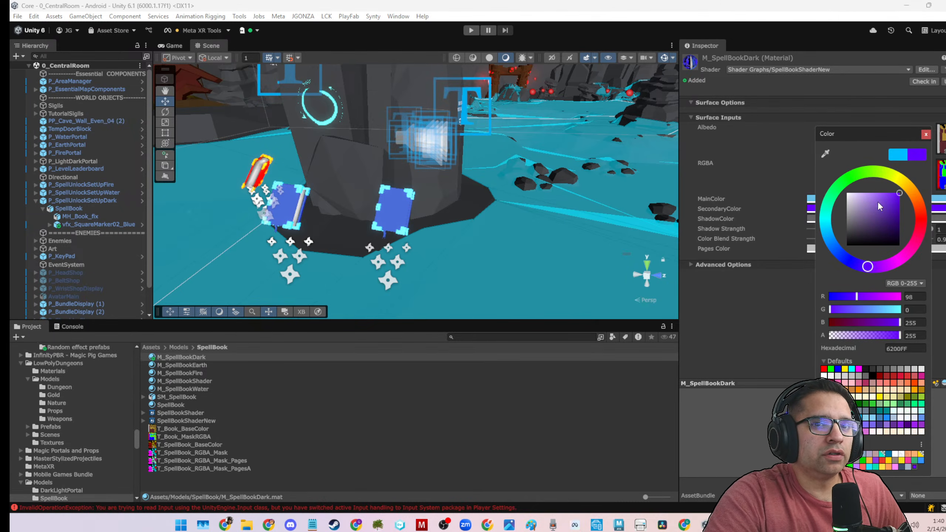
left_click_drag(191, 357, 393, 224)
Set the MainColor of M_SpellBookDark to dark purple 28006D.
scroll(453, 244, "up", 4)
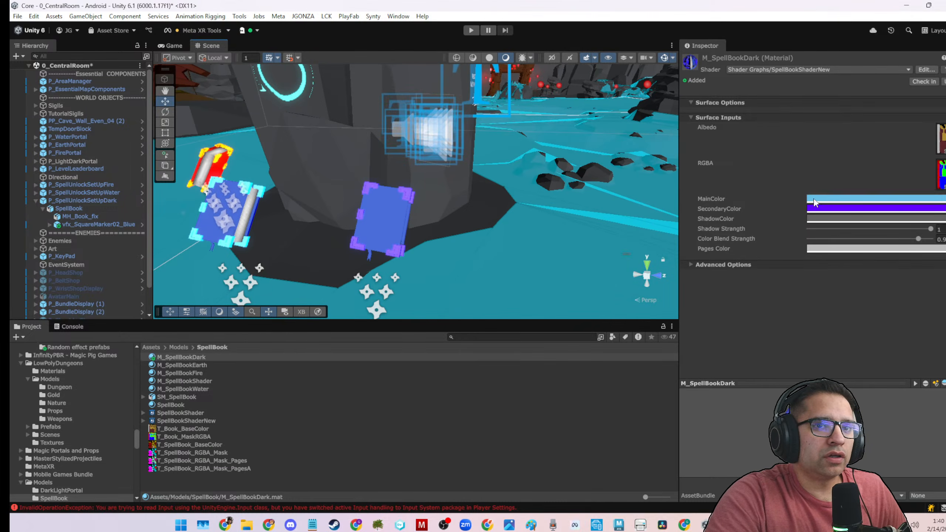
left_click(842, 199)
left_click(871, 301)
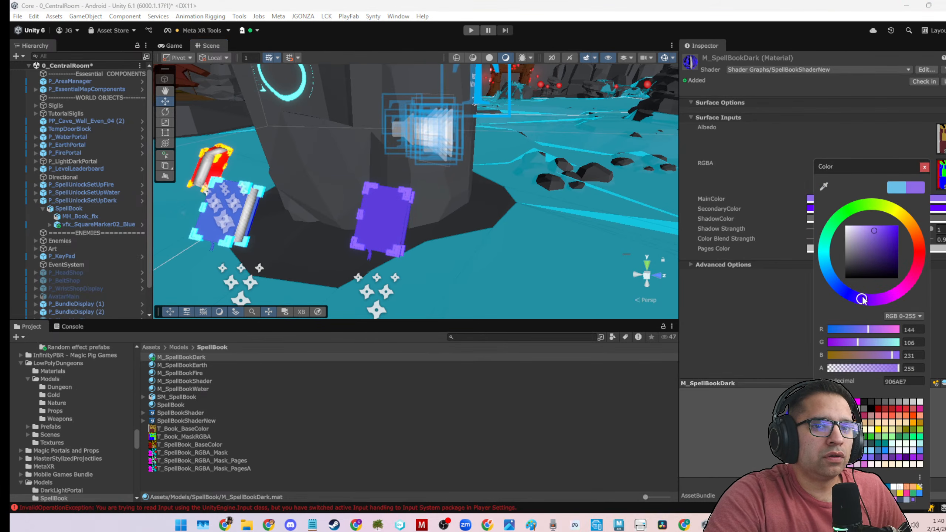
left_click_drag(867, 278, 905, 260)
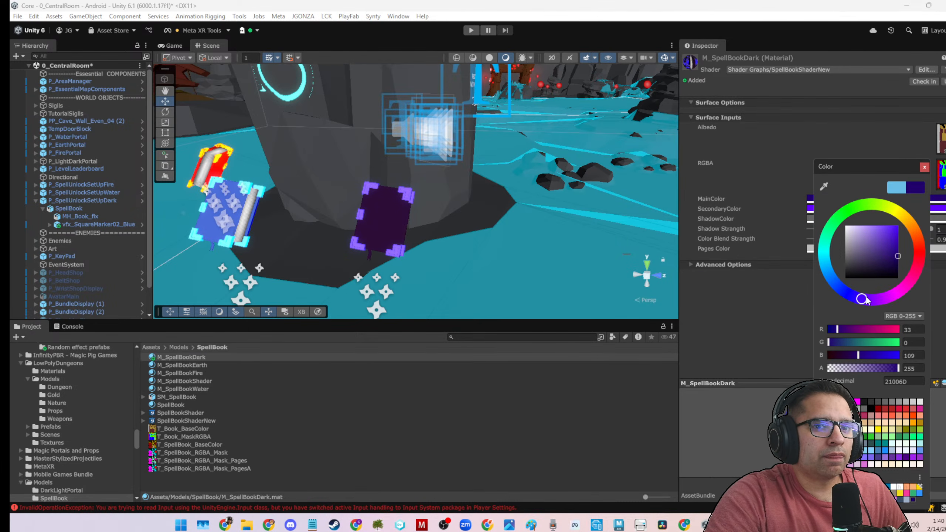
left_click_drag(866, 301, 868, 301)
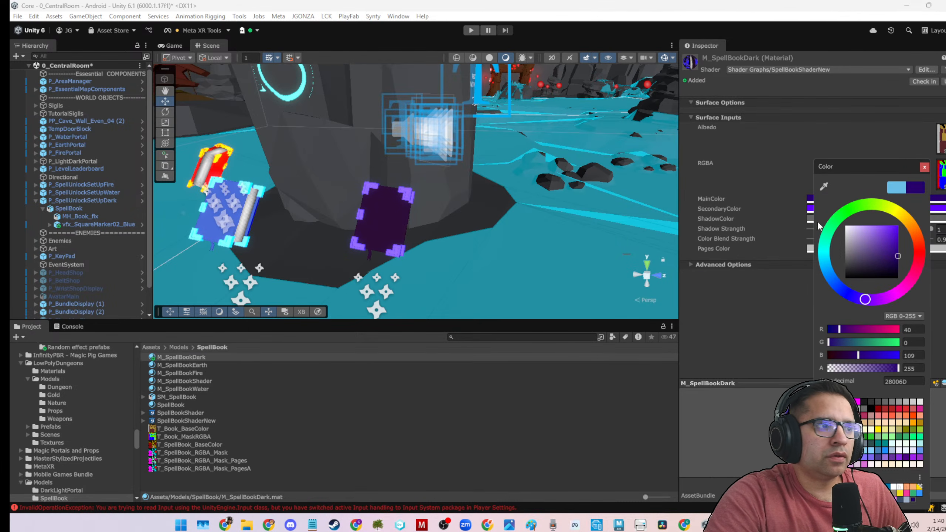
Change the SecondaryColor of M_SpellBookDark to the lighter purple 8853DE.
scroll(344, 257, "down", 2)
left_click_drag(344, 257, 421, 186, "alt")
left_click(812, 209)
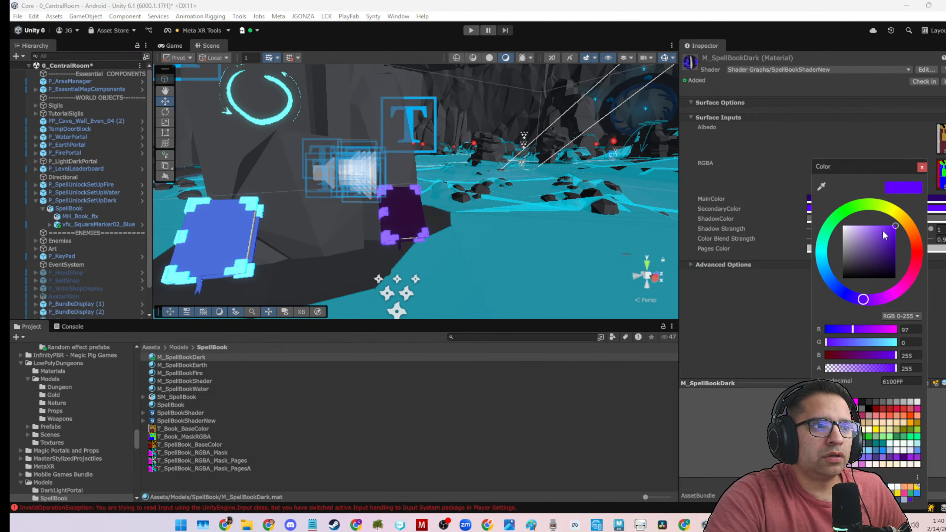
left_click_drag(885, 234, 877, 235)
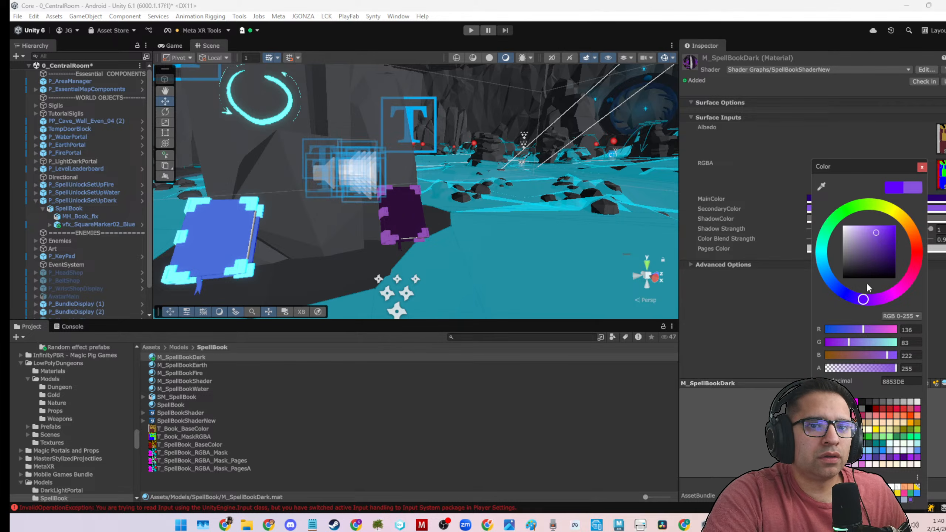
Shift the SecondaryColor of M_SpellBookDark to a more saturated blue-violet and view the dark book beside the other spell books.
left_click_drag(867, 287, 855, 302)
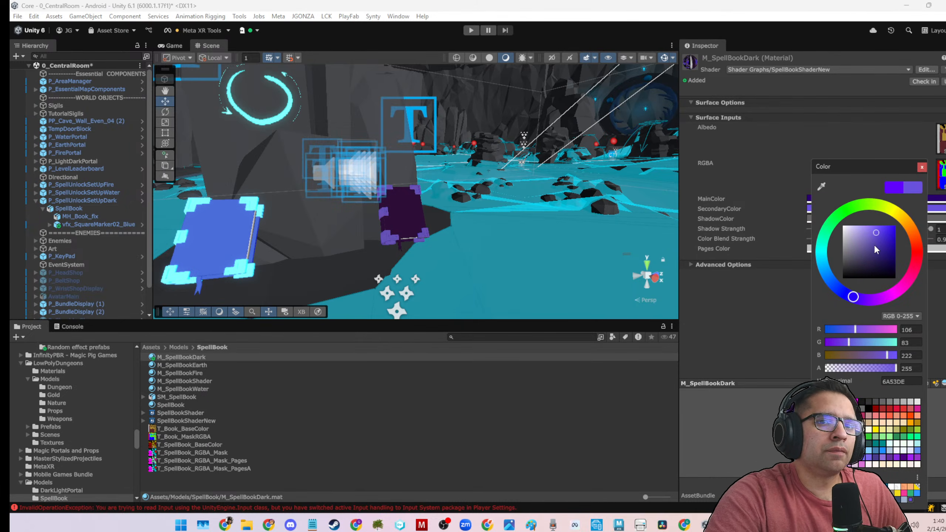
left_click_drag(874, 241, 900, 235)
right_click_drag(501, 214, 488, 223)
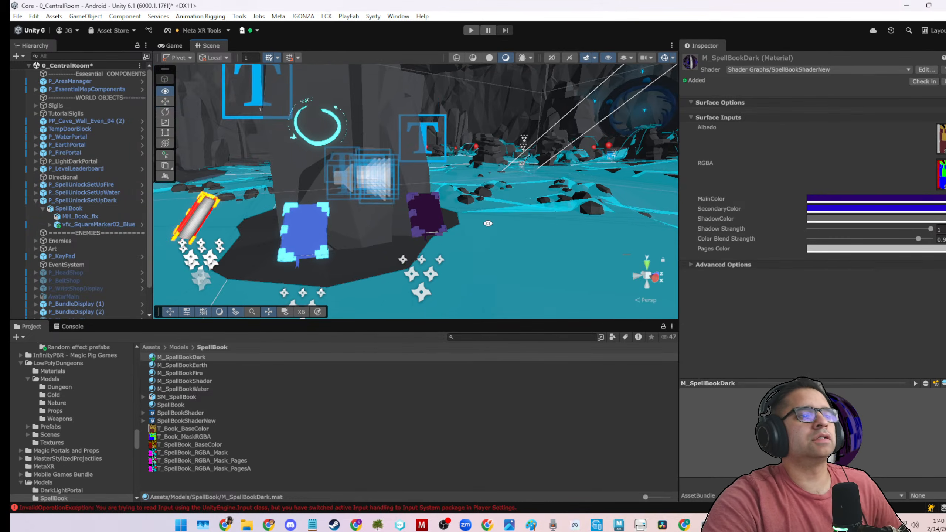
left_click_drag(488, 223, 421, 237, "alt")
scroll(416, 226, "up", 5)
scroll(421, 239, "down", 2)
Examine the dark unlock's SpellBook, its MH_Book_fix mesh and the vfx_SquareMarker02_Blue effect with its child objects.
left_click(421, 240)
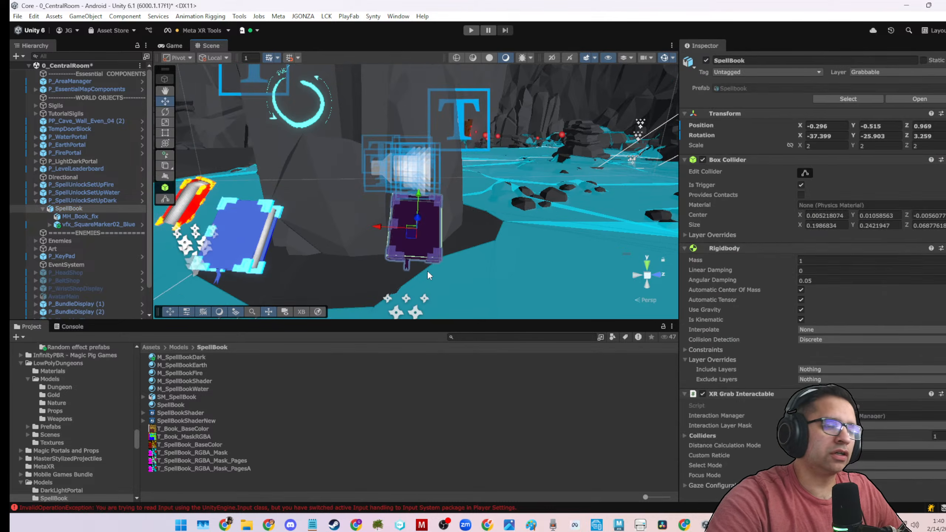
left_click(423, 263)
left_click(421, 259)
left_click(421, 259)
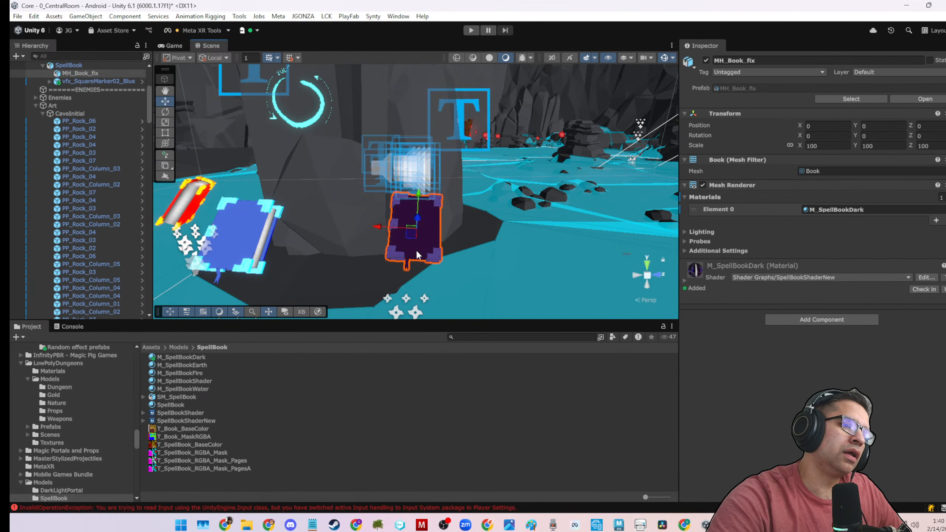
key("e")
scroll(88, 171, "up", 1)
scroll(87, 169, "up", 2)
left_click(76, 178)
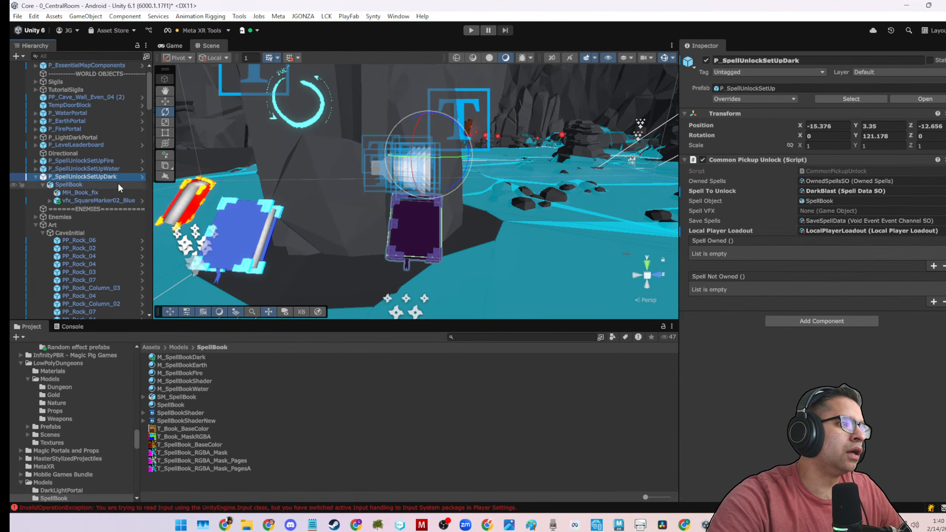
scroll(391, 202, "down", 3)
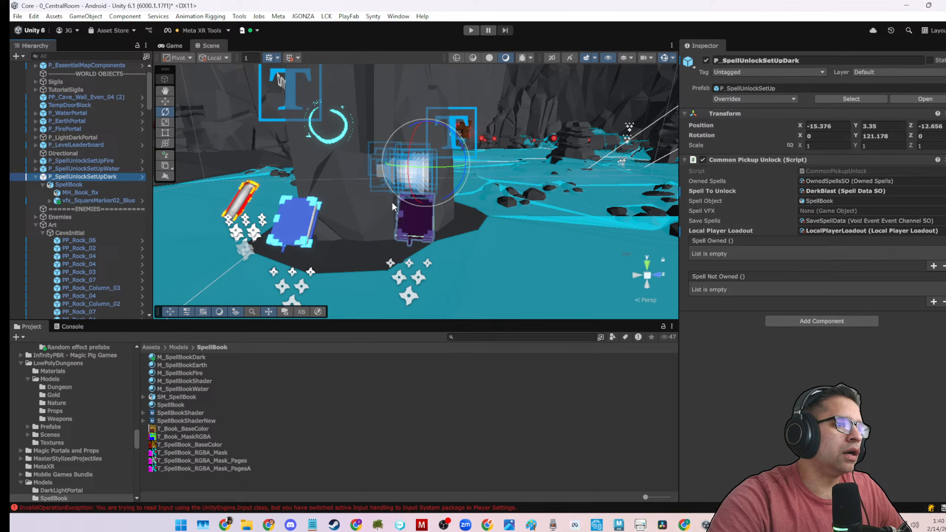
left_click(91, 191)
left_click(76, 201)
left_click(50, 201)
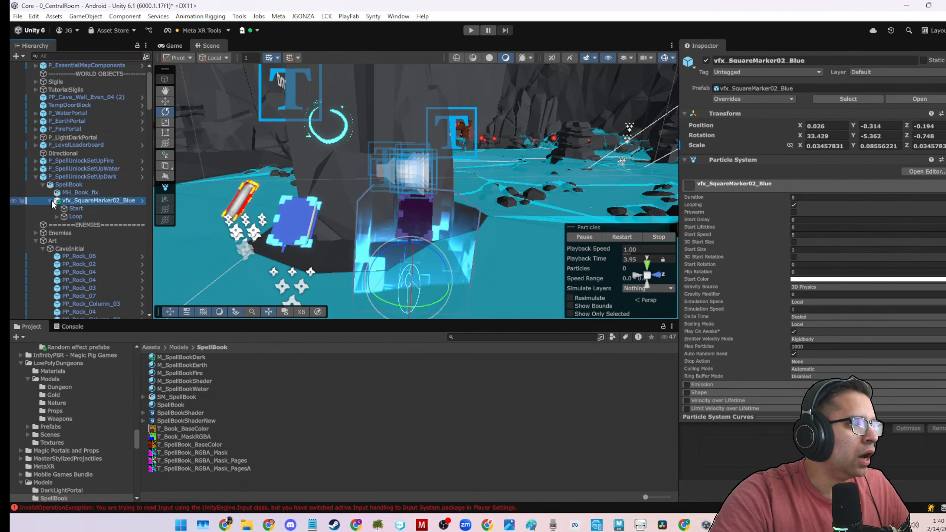
left_click_drag(151, 218, 220, 218)
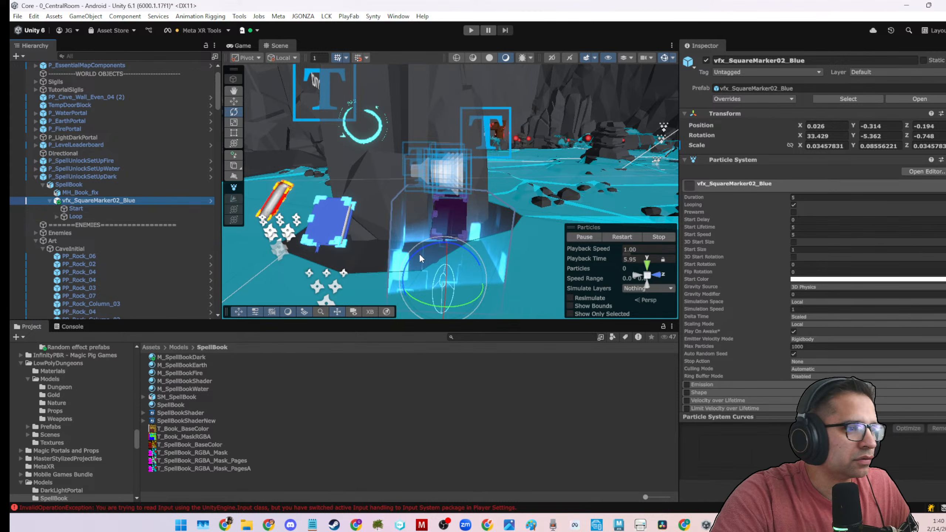
Rotate P_SpellUnlockSetUpDark freehand to about 2.8, 119.5, -6.2 degrees.
left_click(114, 177)
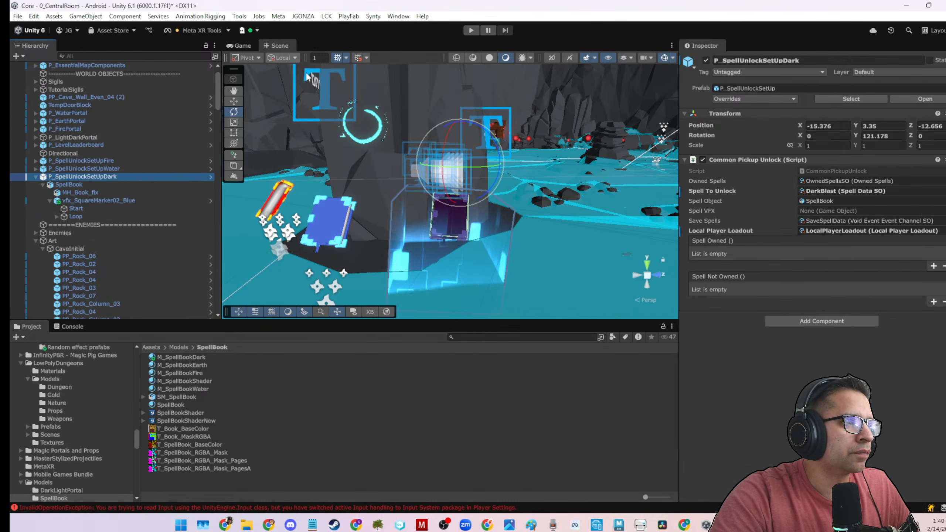
left_click_drag(426, 192, 439, 207)
left_click(534, 404)
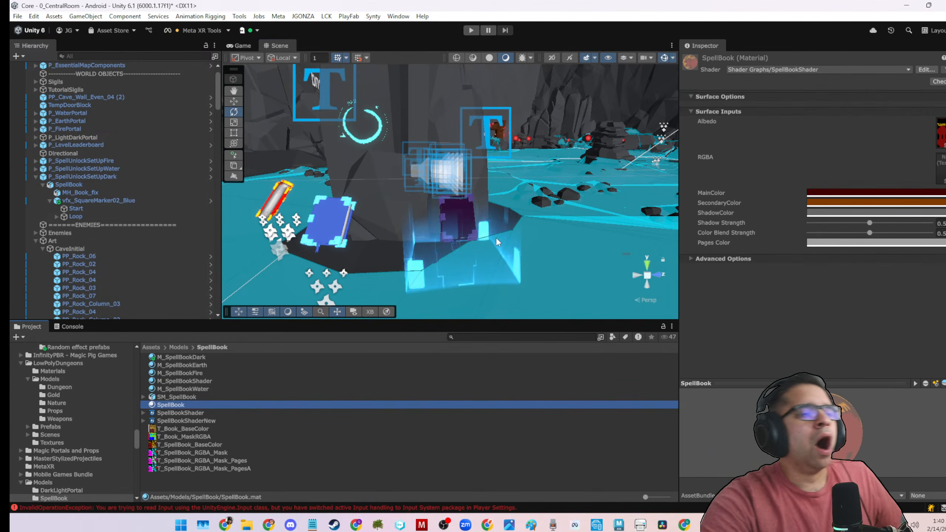
Collapse P_SpellUnlockSetUpDark and the Art group in the scene hierarchy, and save the 0_CentralRoom scene.
left_click(152, 201)
left_click(49, 201)
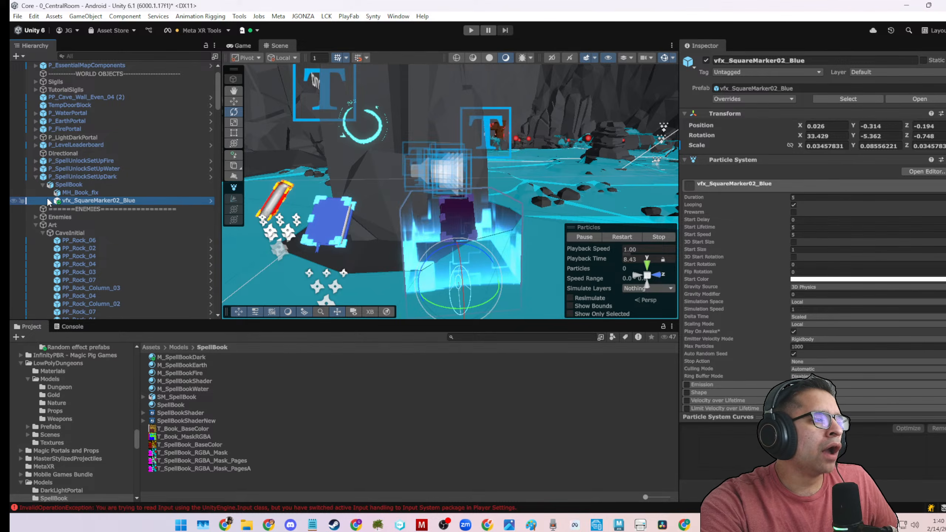
left_click(43, 184)
left_click(47, 170)
left_click(45, 179)
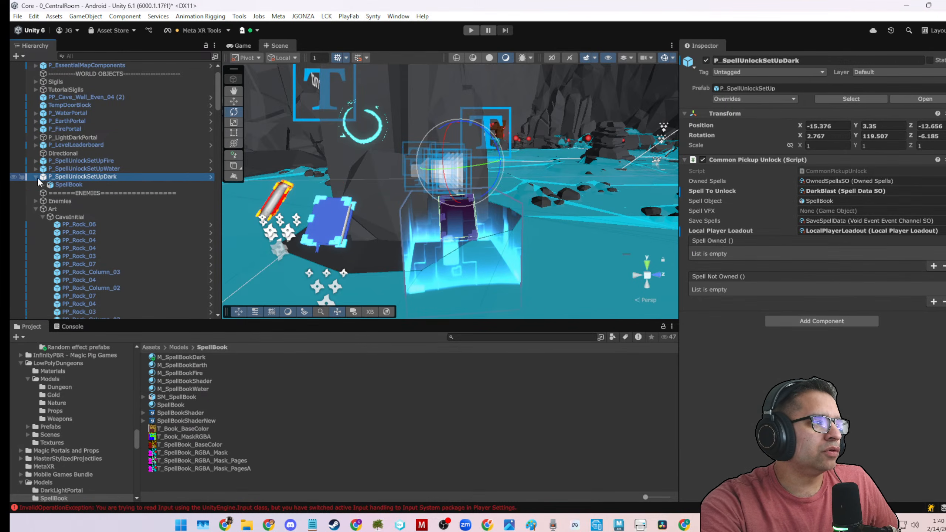
left_click(35, 176)
left_click(35, 201)
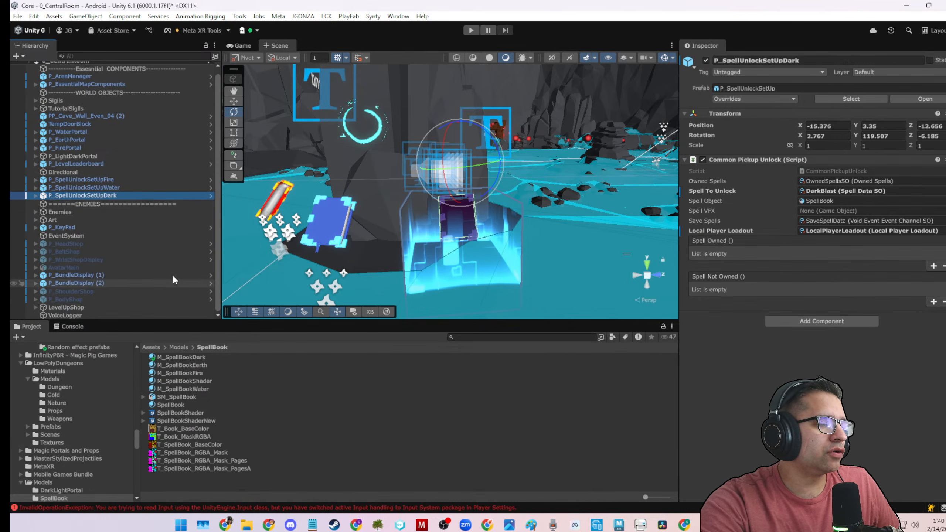
left_click(368, 479)
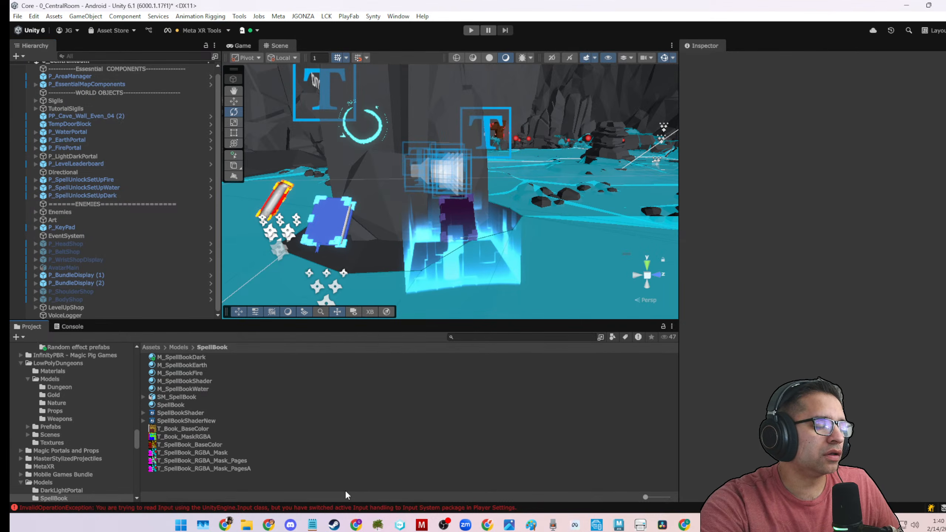
key("ctrl+s")
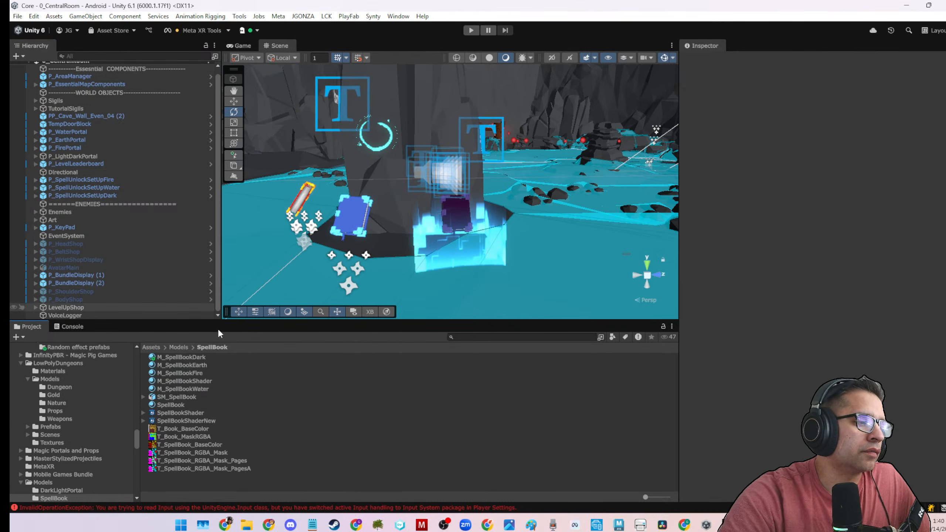
Clear all entries from the console.
left_click(497, 337)
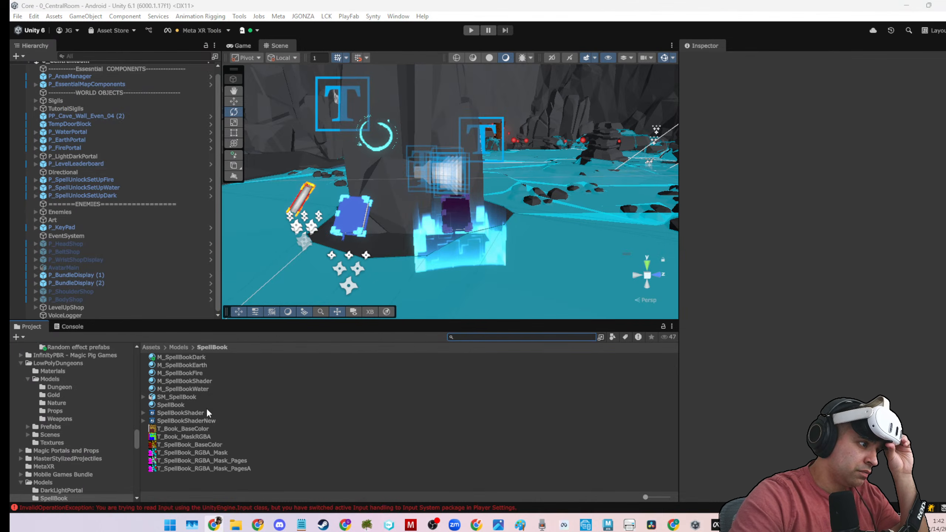
left_click(65, 328)
left_click(25, 336)
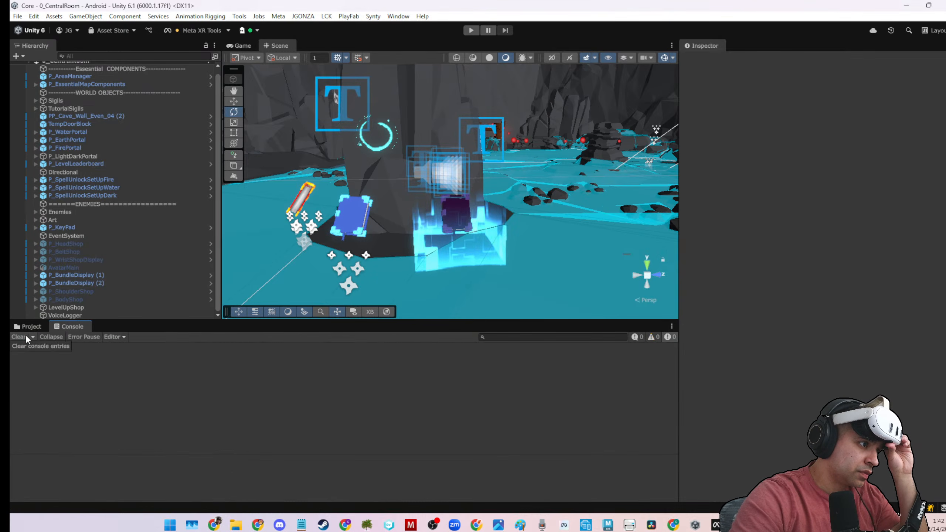
Search the project assets for "loadi" and delete the 0_SideQuestLoading scene asset.
left_click(30, 326)
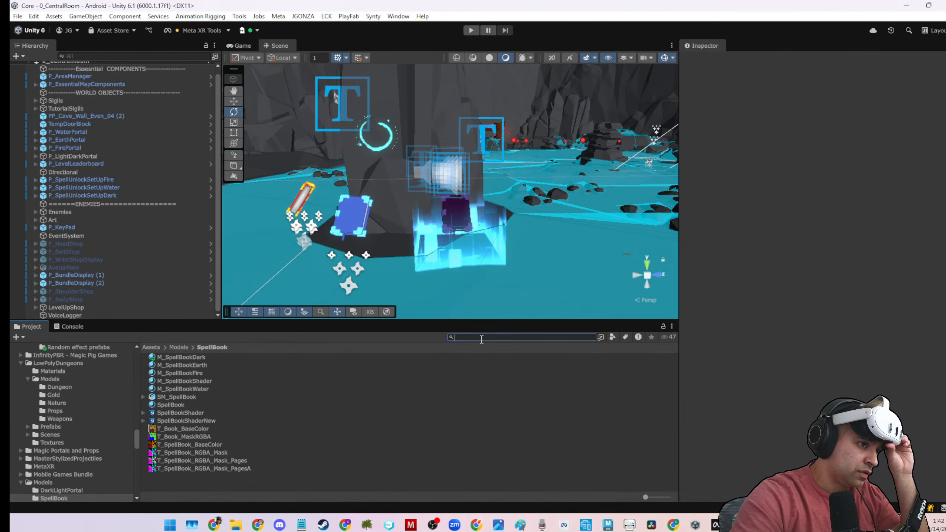
type("lo")
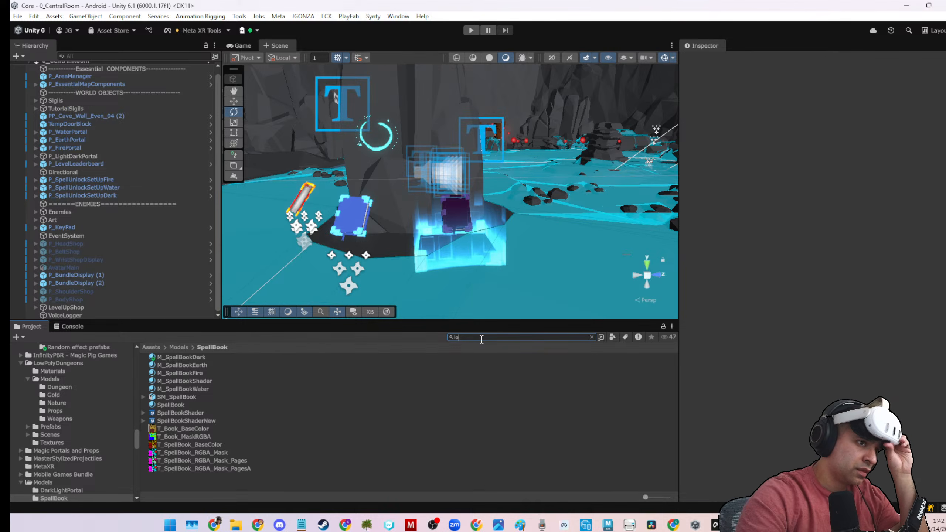
type("ad")
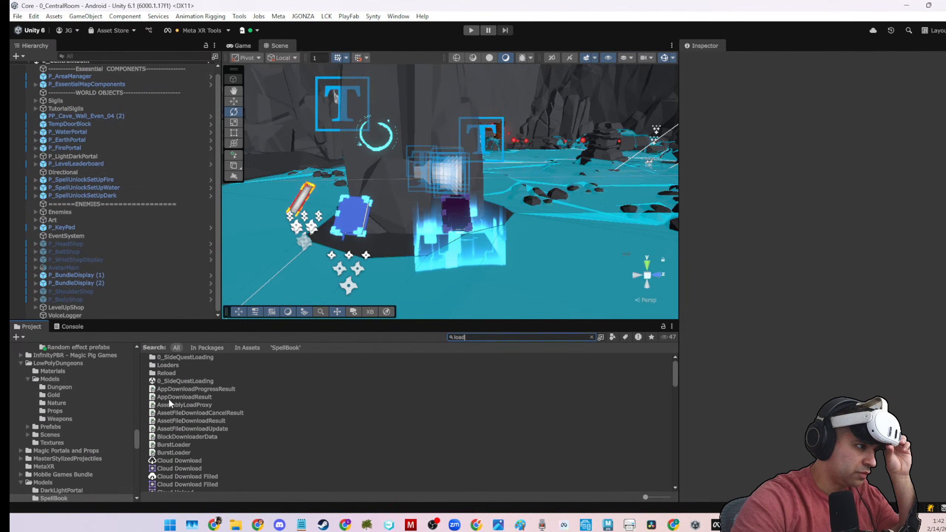
scroll(186, 395, "down", 4)
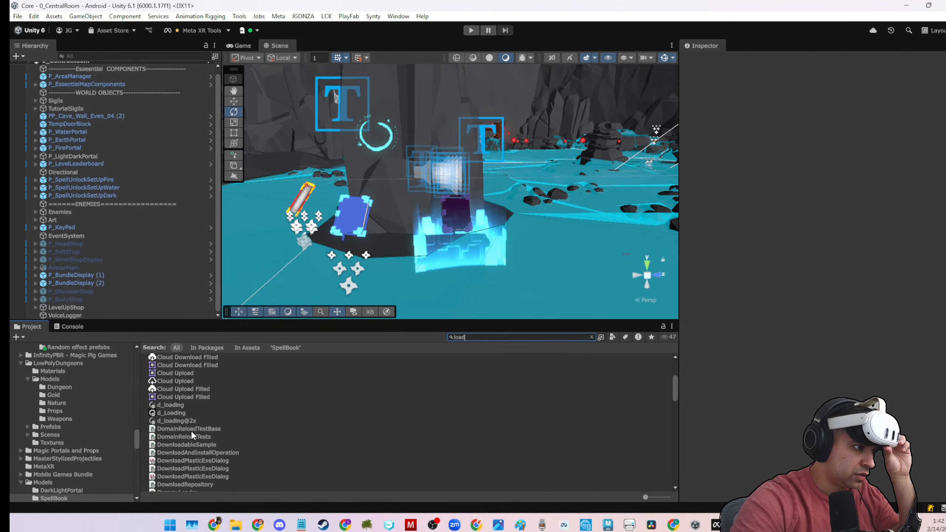
scroll(191, 431, "up", 4)
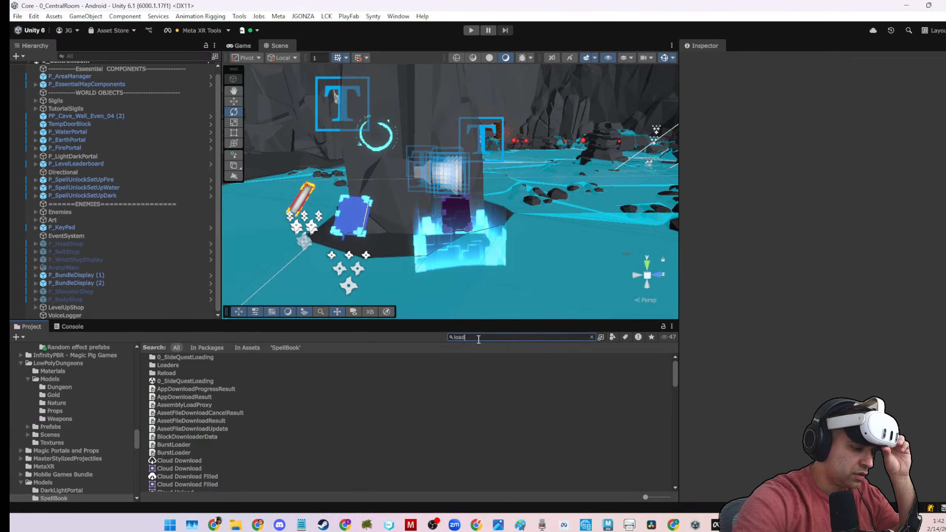
type("i")
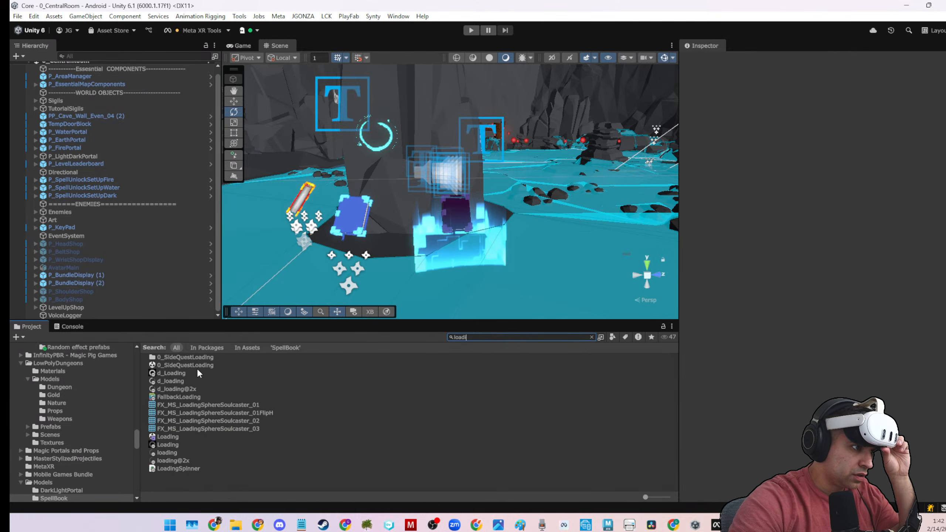
right_click(185, 365)
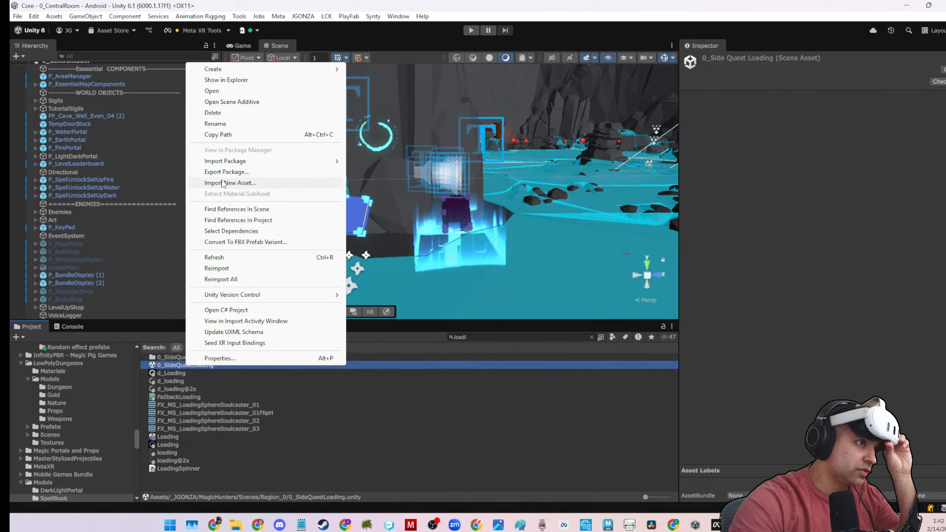
left_click(214, 112)
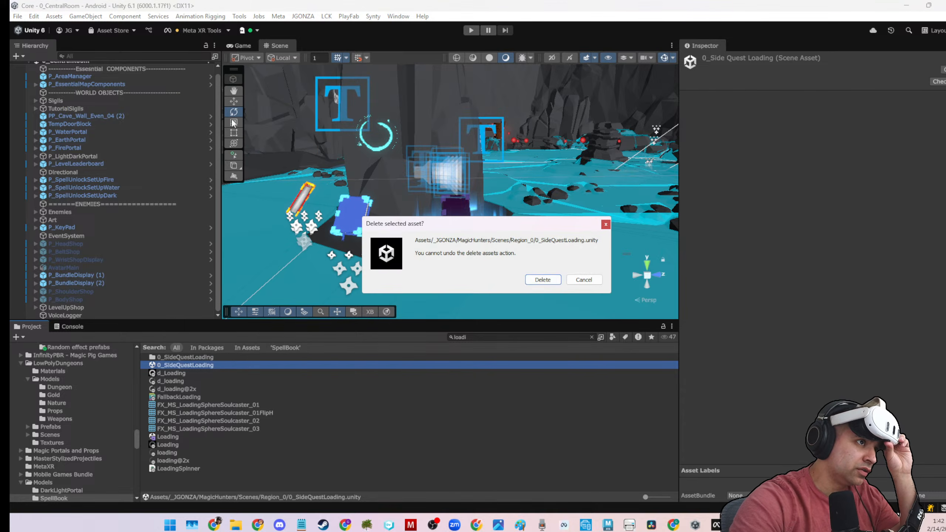
left_click(543, 279)
Open the Loading scene from the MagicHunters Scenes folder and start play mode.
left_click(175, 429)
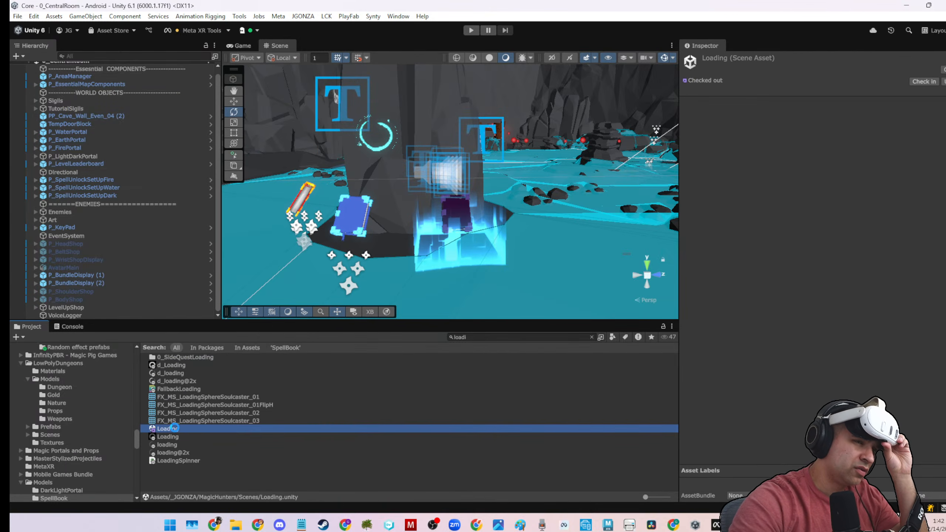
double_click(175, 429)
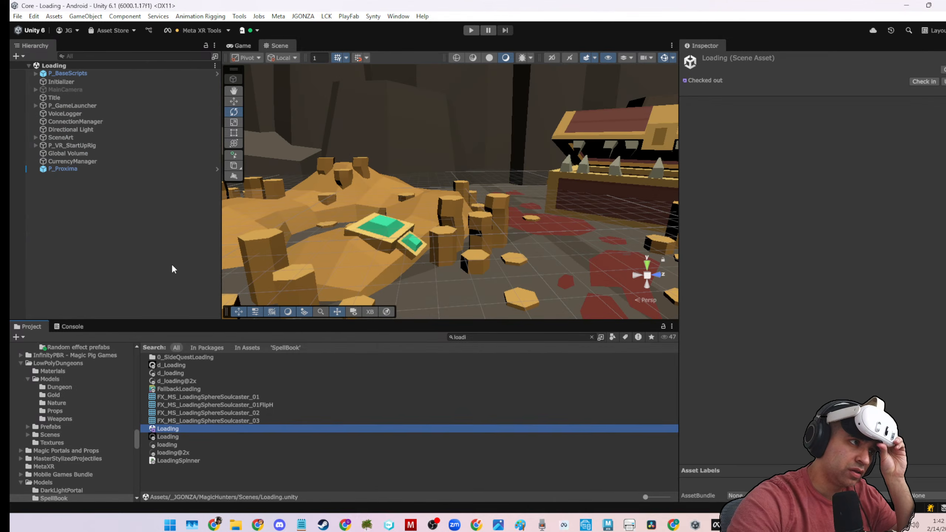
left_click(172, 269)
left_click(471, 30)
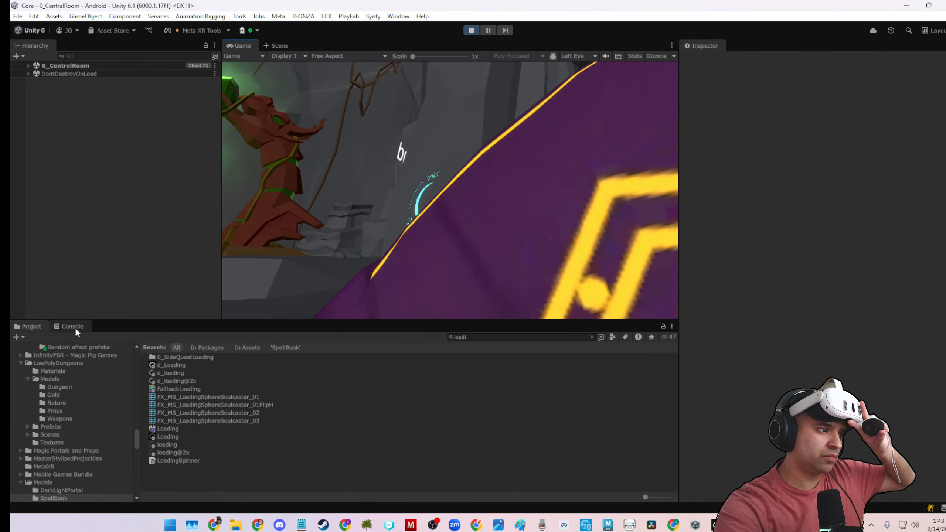
Check the console log during the play test and clear its entries.
left_click(74, 327)
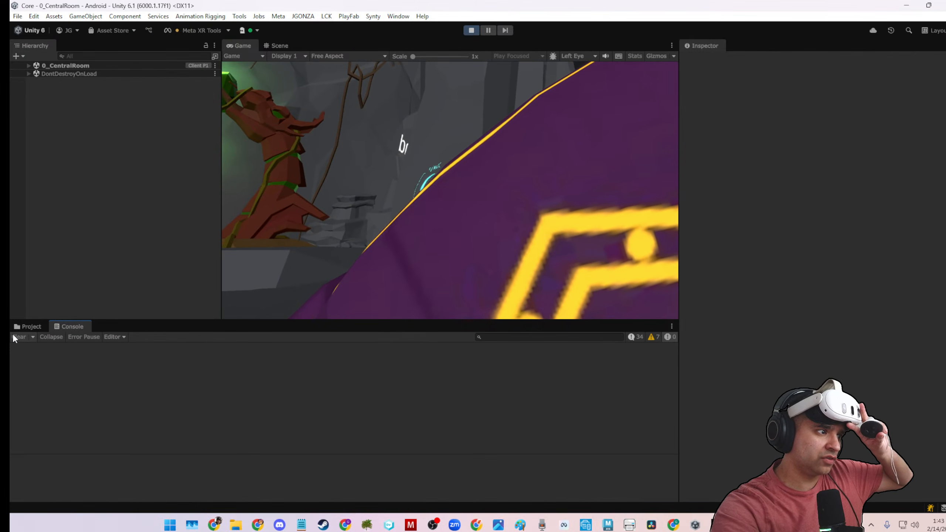
left_click(30, 327)
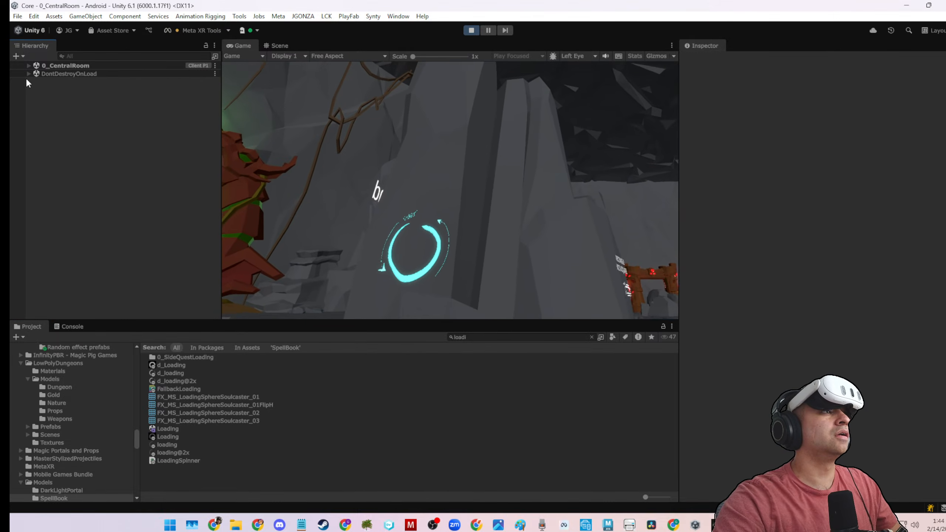
left_click(76, 329)
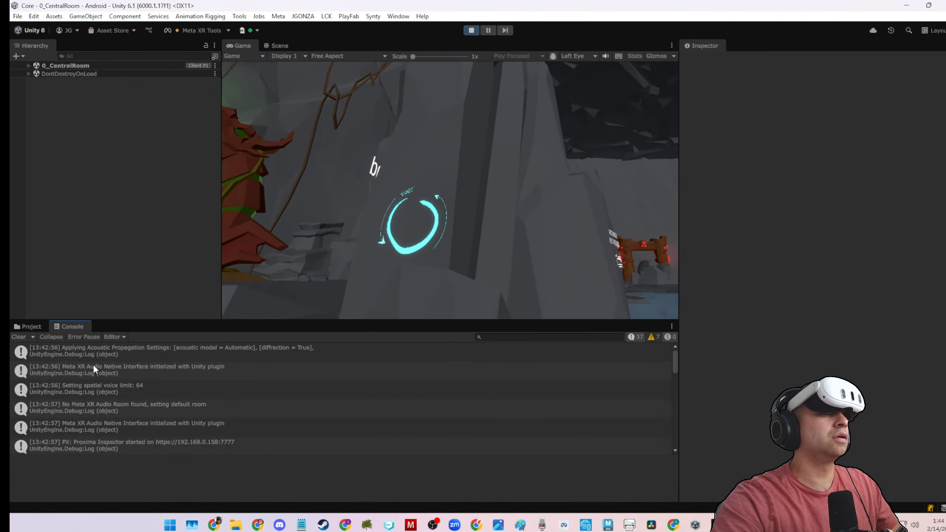
left_click(21, 337)
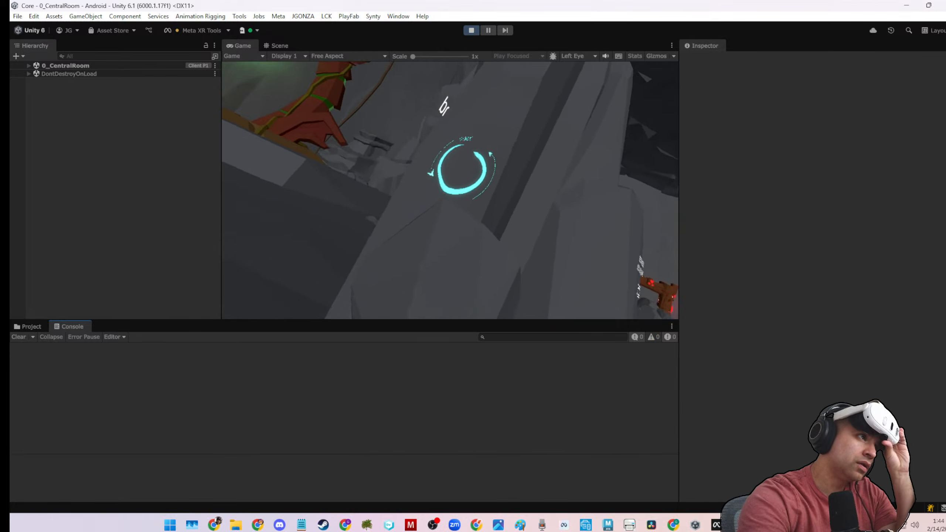
Examine the spell clones under RightSpells of the RightHandController in P_VR_RigV2 while the 0_CentralRoom scene runs.
left_click(26, 65)
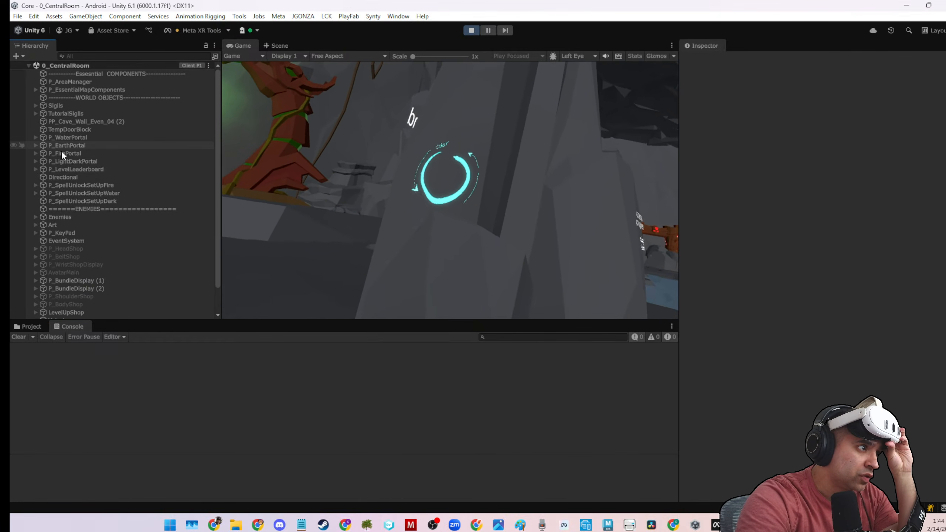
scroll(63, 231, "down", 2)
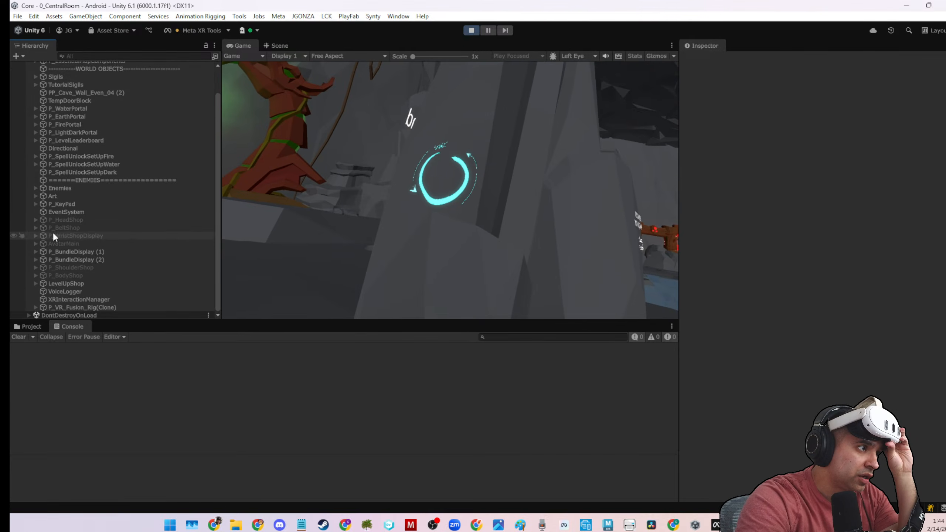
scroll(53, 232, "up", 2)
left_click(35, 90)
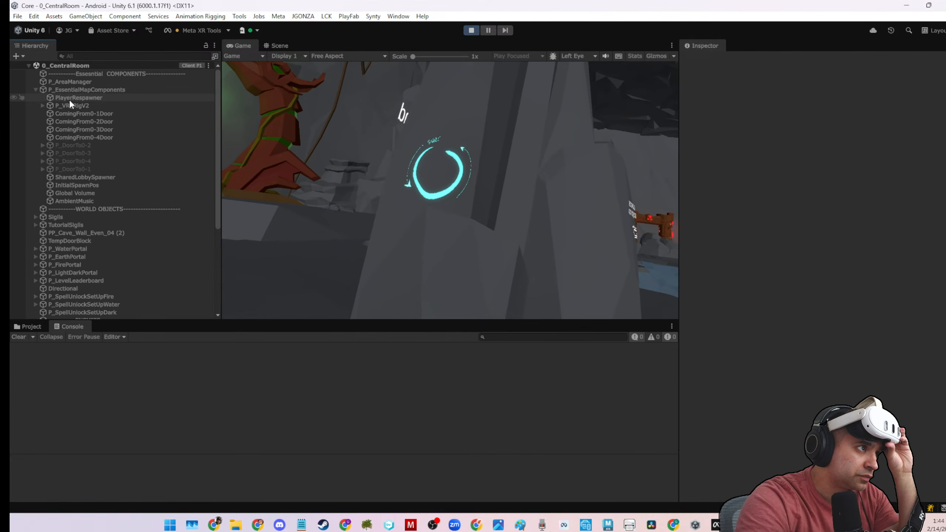
left_click(42, 106)
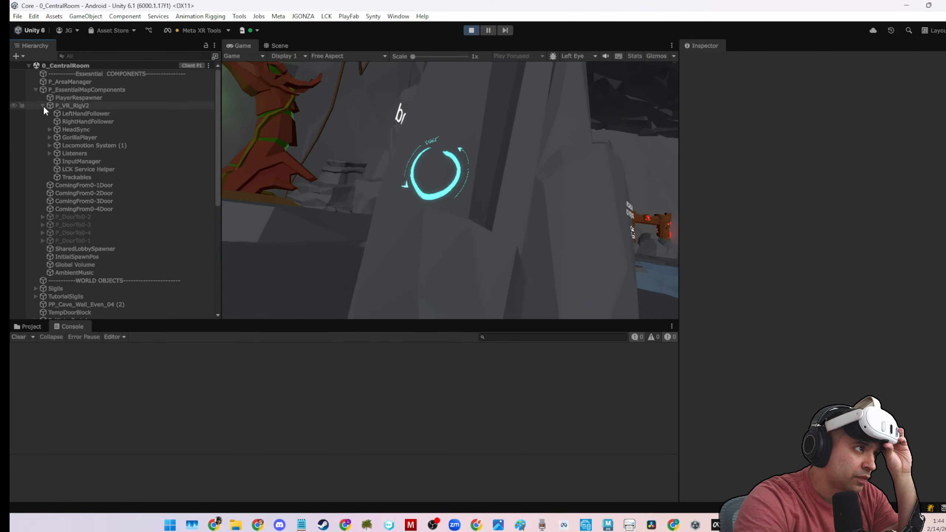
left_click(50, 137)
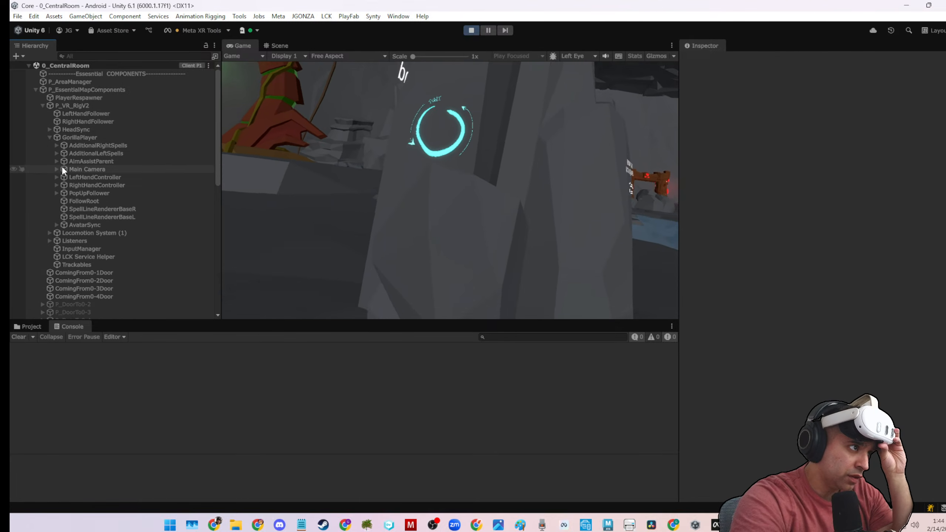
left_click(57, 186)
left_click(56, 185)
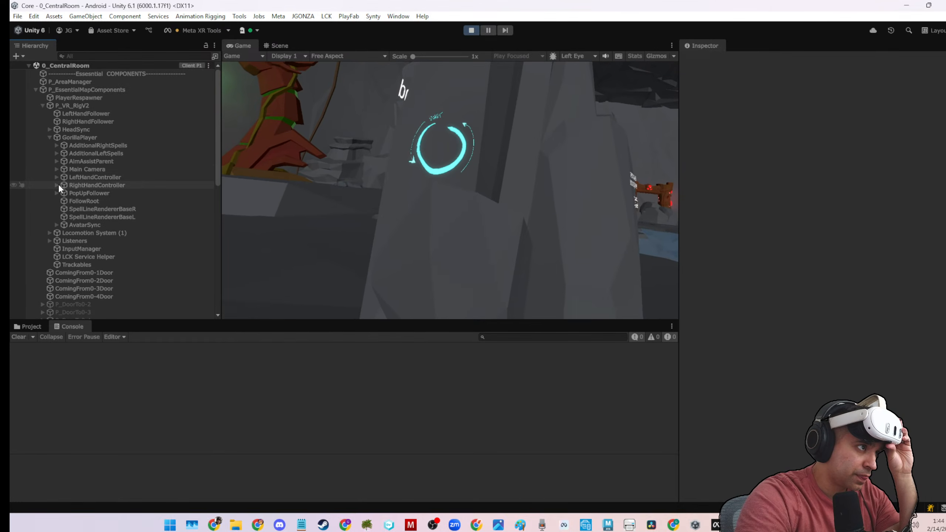
left_click(57, 185)
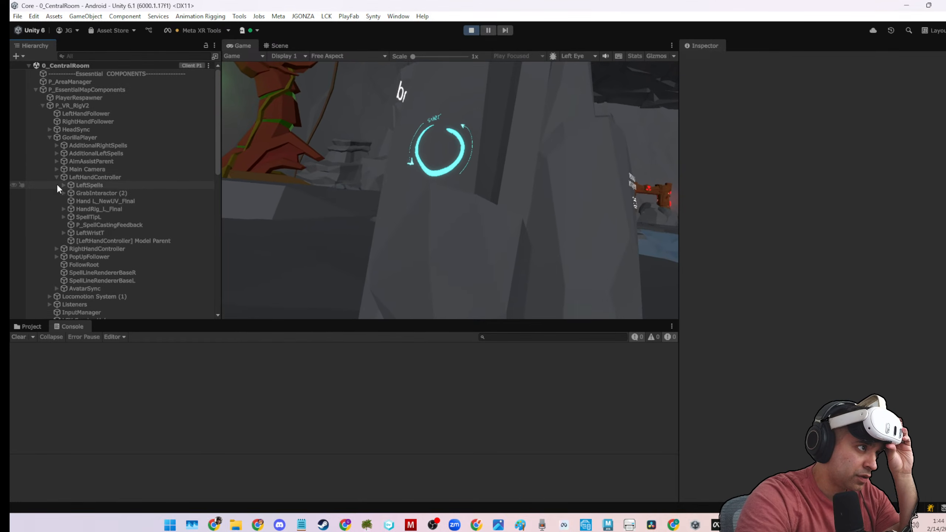
left_click(56, 185)
left_click(56, 185)
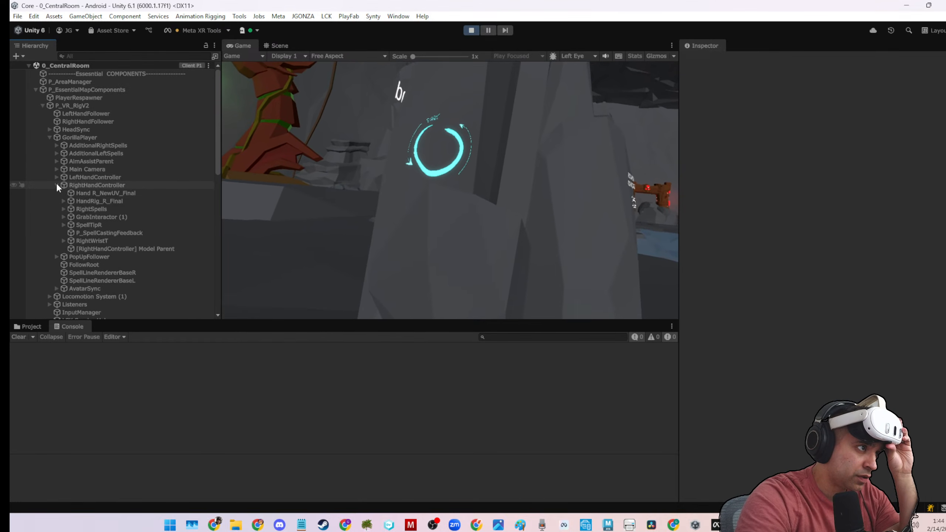
left_click(108, 210)
left_click(64, 209)
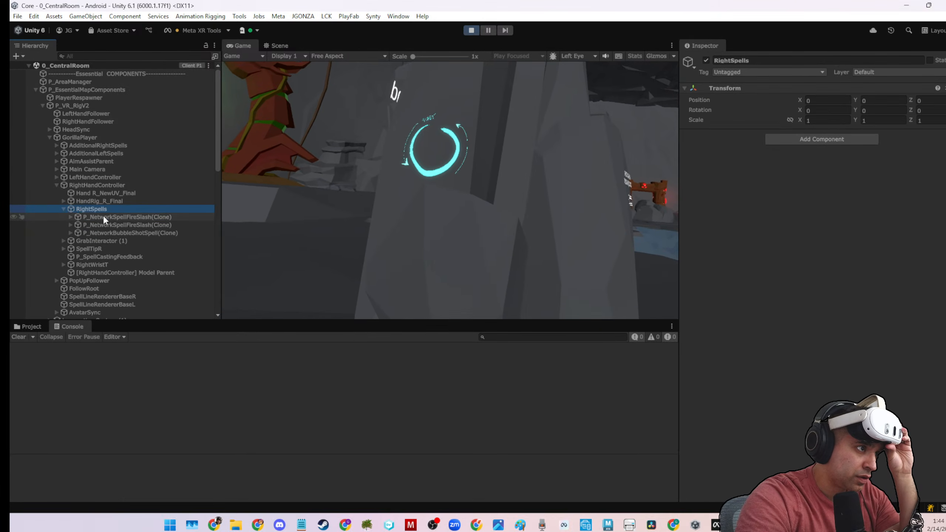
left_click(103, 216)
left_click(128, 225)
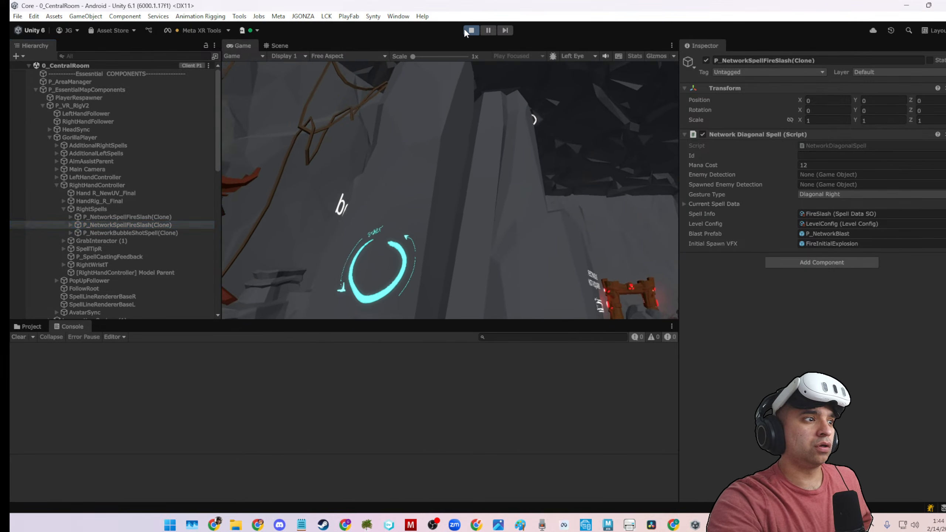
Stop play mode, search the project assets for "darkblast" and select the DarkBlast spell data asset.
left_click(471, 30)
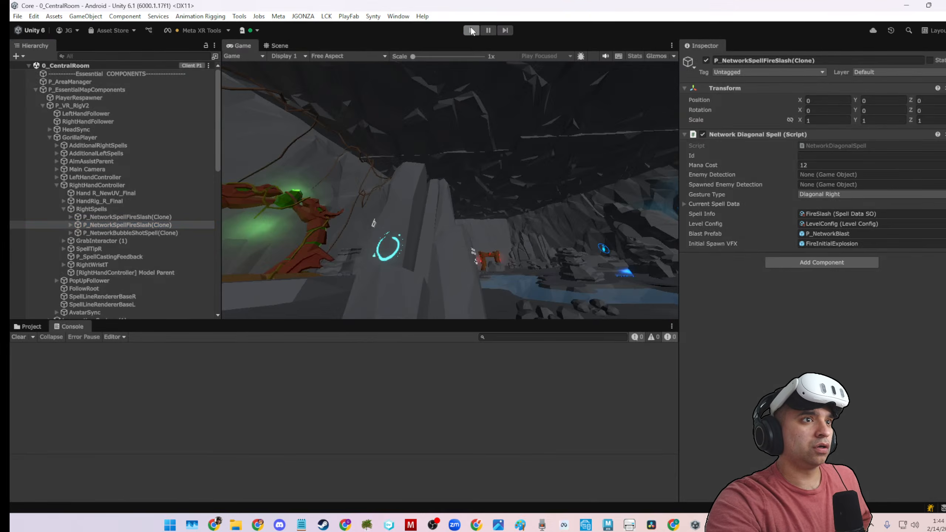
left_click(43, 328)
left_click(469, 338)
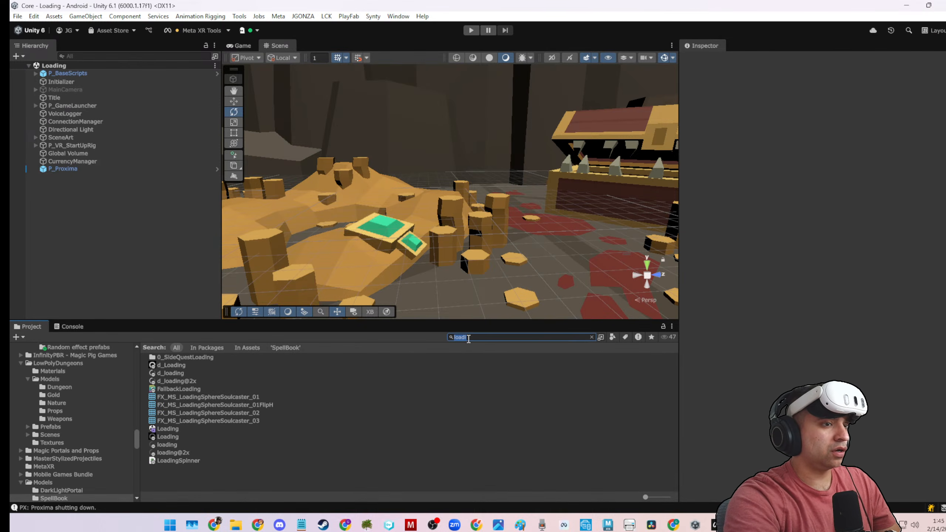
type("darkblast")
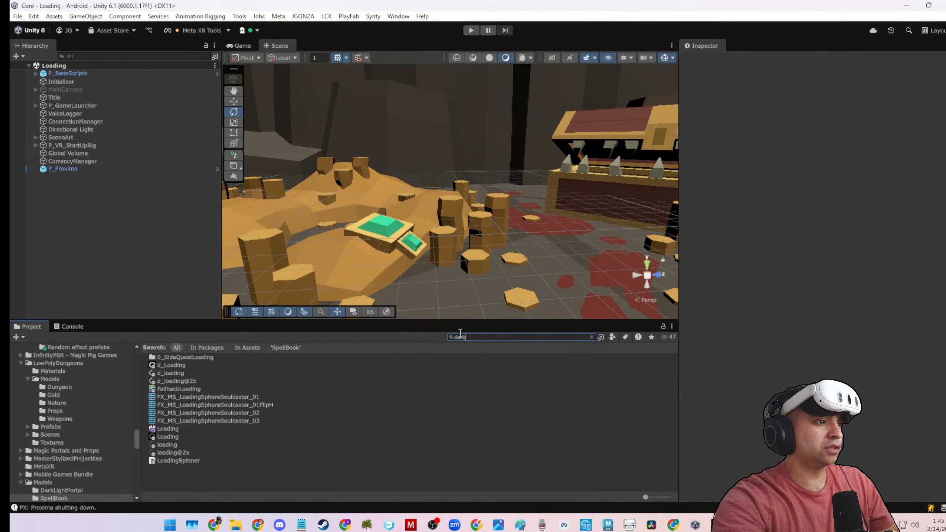
left_click(177, 374)
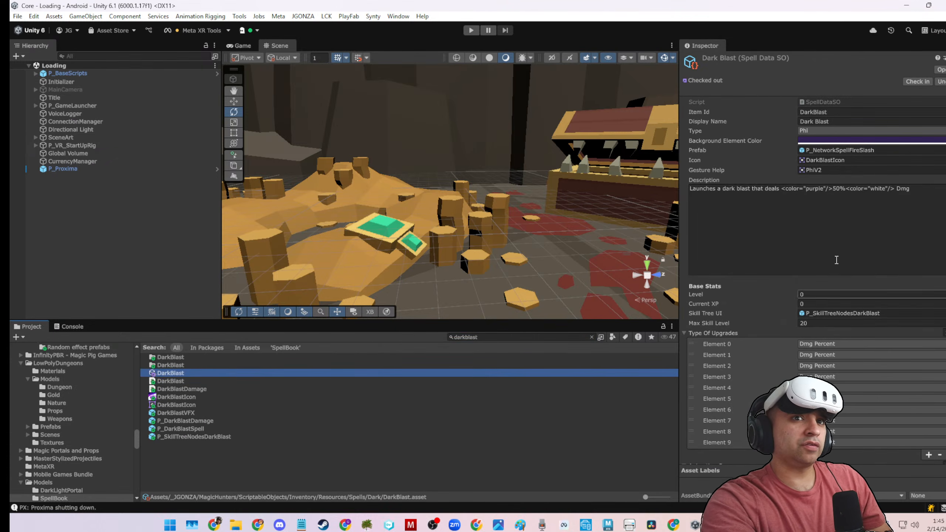
Assign P_DarkBlastSpell as the prefab of the Dark Blast spell data and save the project.
left_click(825, 151)
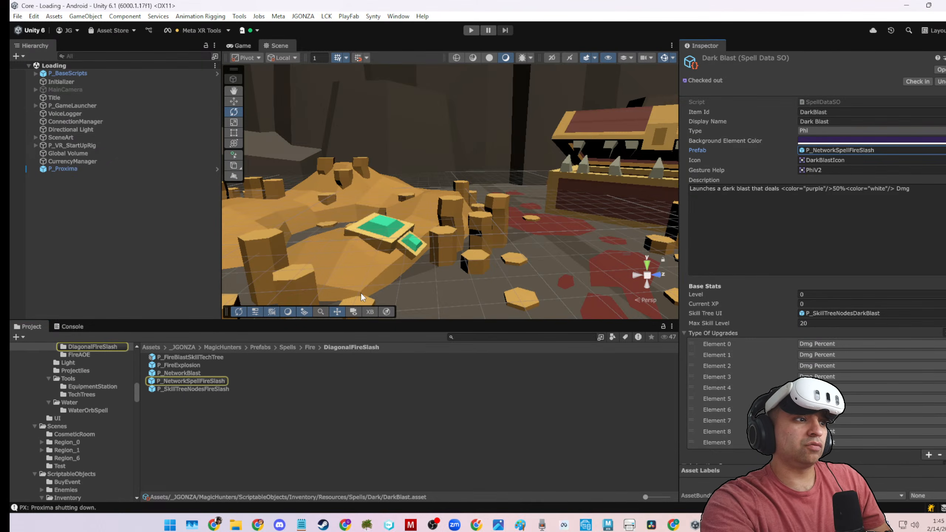
left_click(943, 151)
left_click(945, 151)
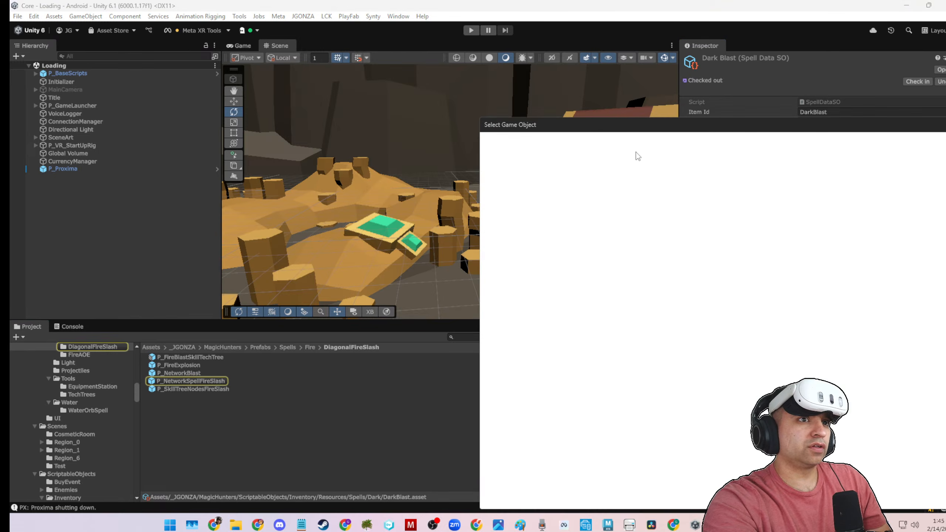
type("dar")
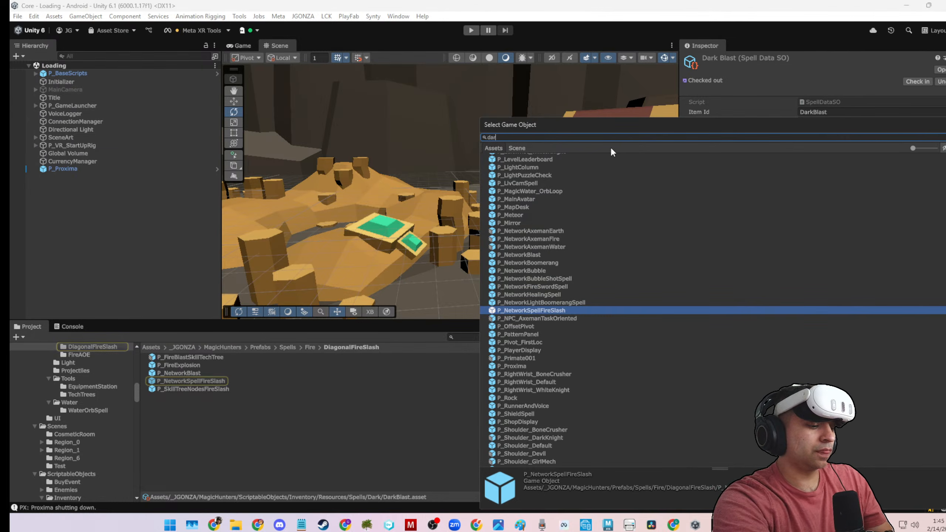
type("kblas")
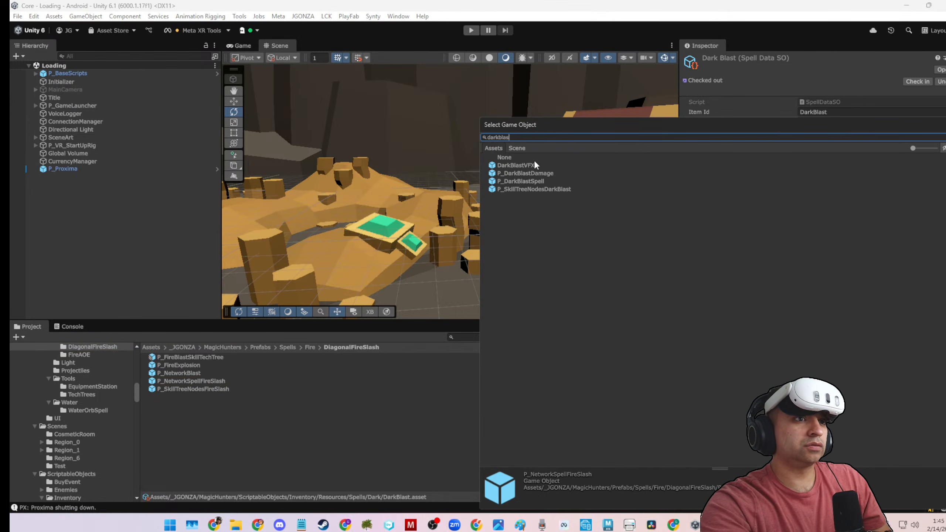
double_click(543, 180)
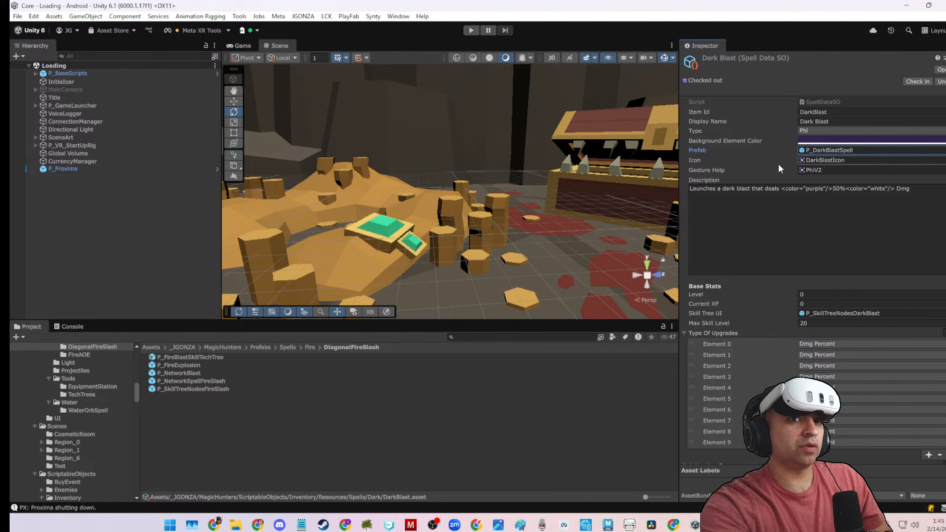
key("ctrl+s")
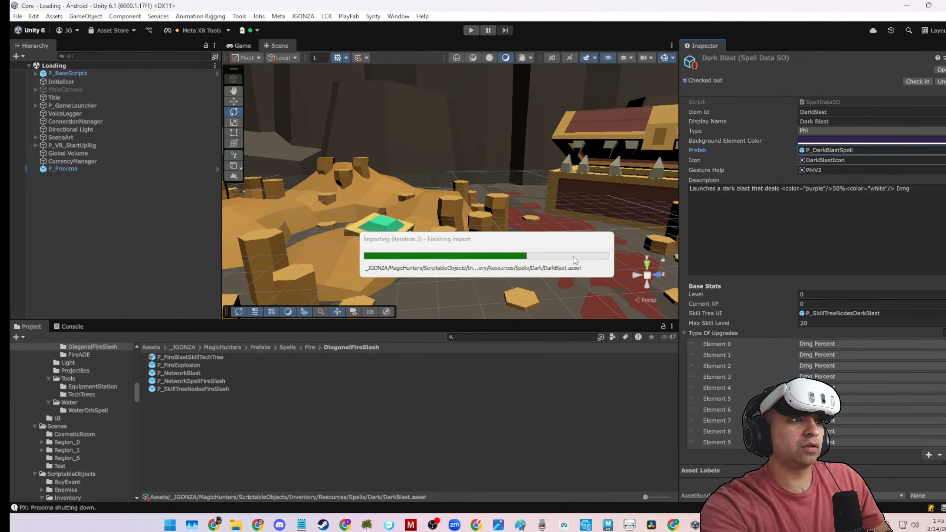
Return the project browser to the Assets root folder and start play mode from the Loading scene.
left_click(156, 348)
left_click(155, 347)
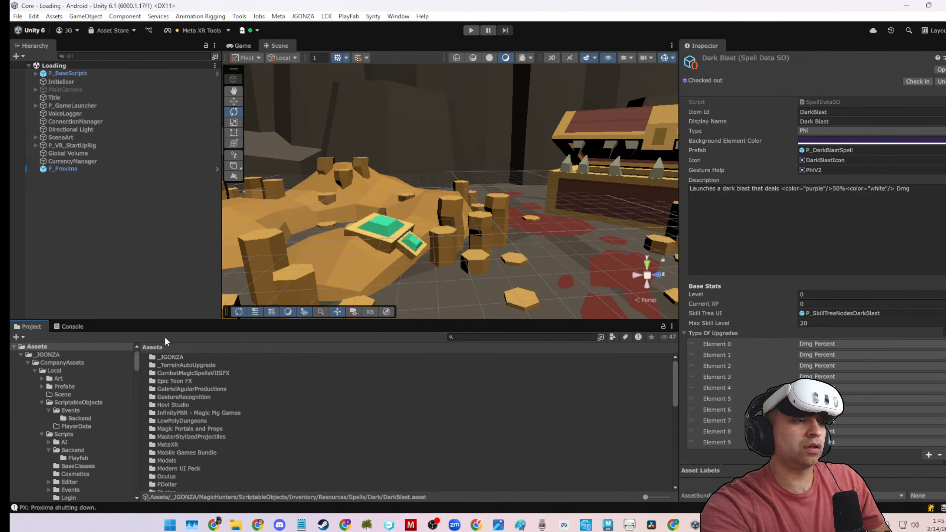
left_click(150, 292)
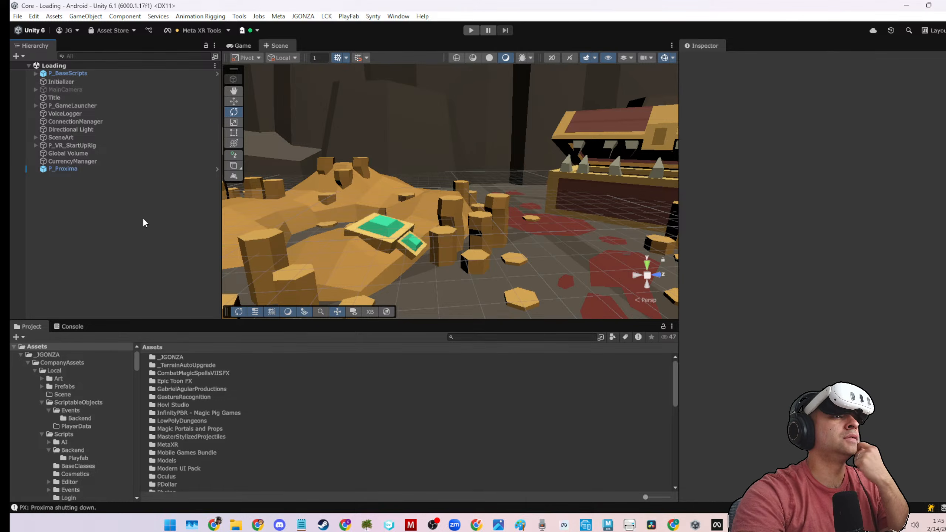
left_click(472, 31)
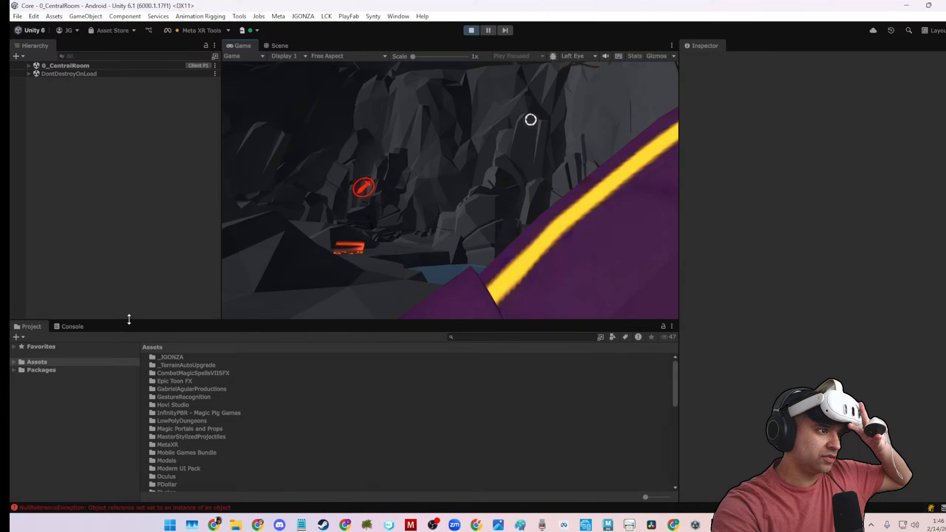
Examine the first NullReferenceException in the console and open DarkBlast.cs in the code editor at line 19.
left_click(78, 326)
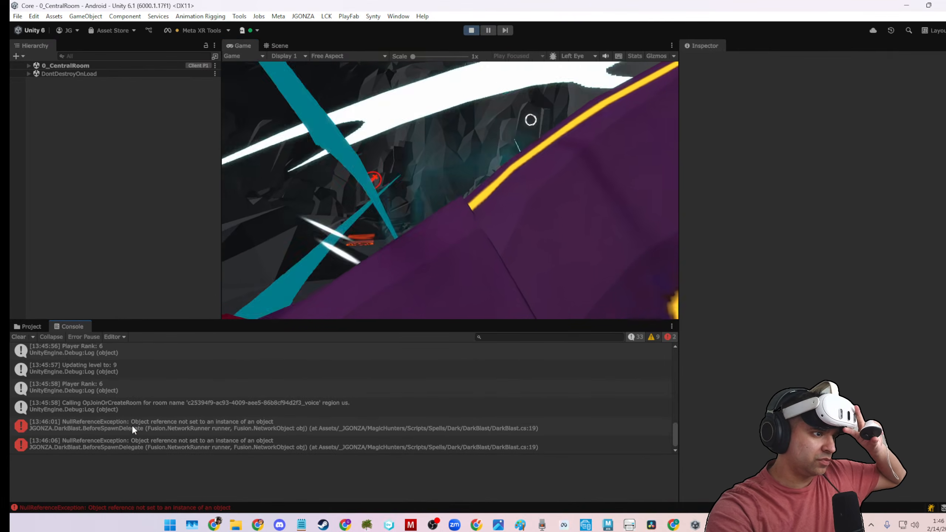
left_click(134, 425)
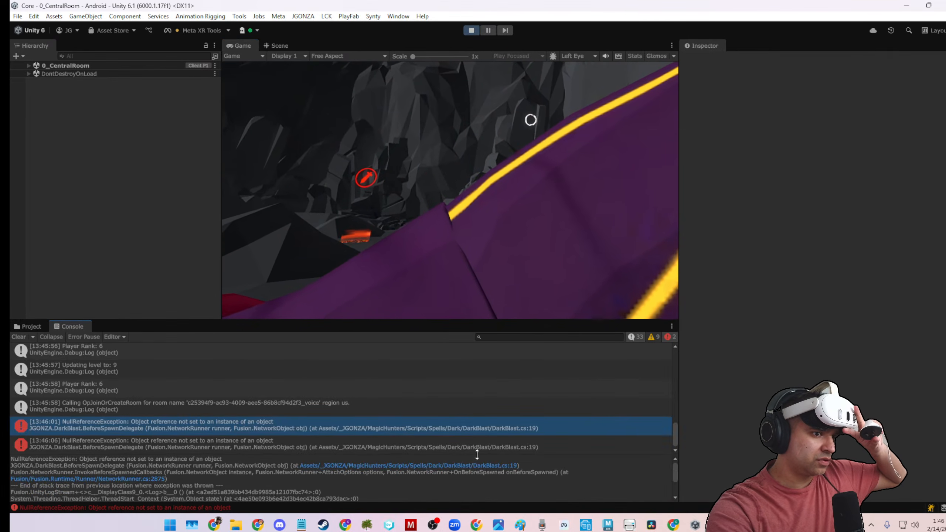
left_click(487, 465)
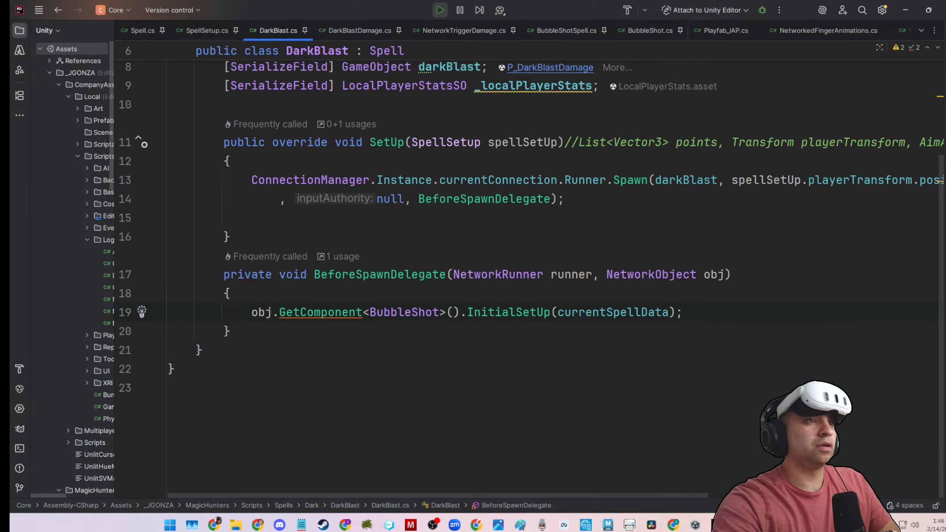
Stop play mode in Unity and replace BubbleShot with DarkBlastDamage in the GetComponent call of DarkBlast.cs's BeforeSpawnDelegate.
key("alt+Tab")
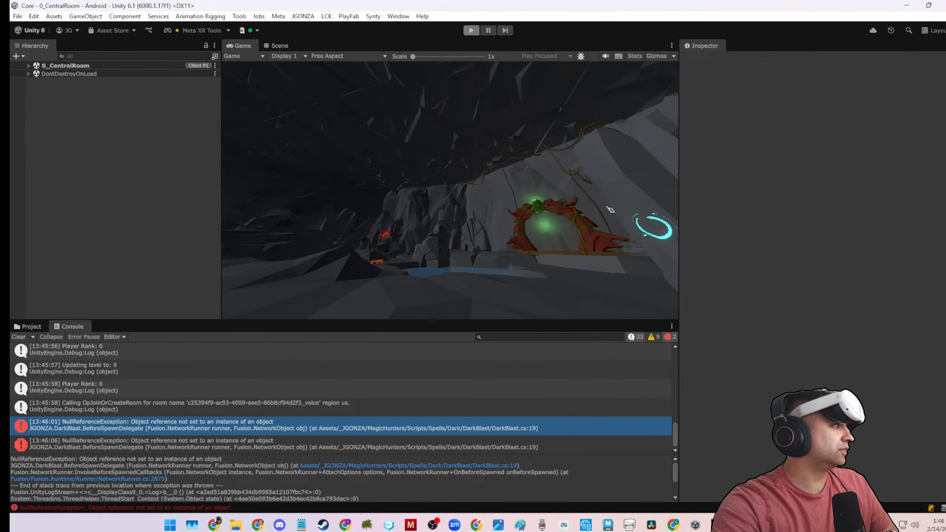
key("ctrl+p")
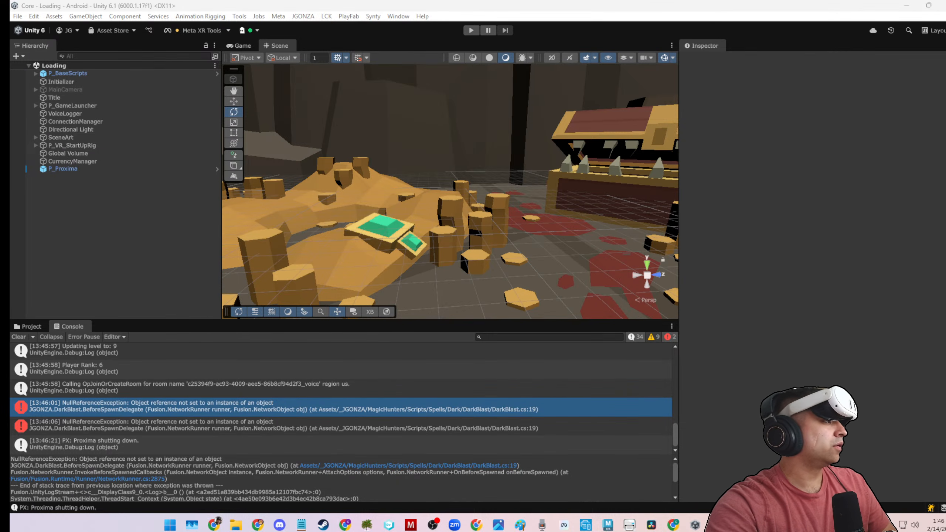
key("alt+Tab")
left_click(571, 410)
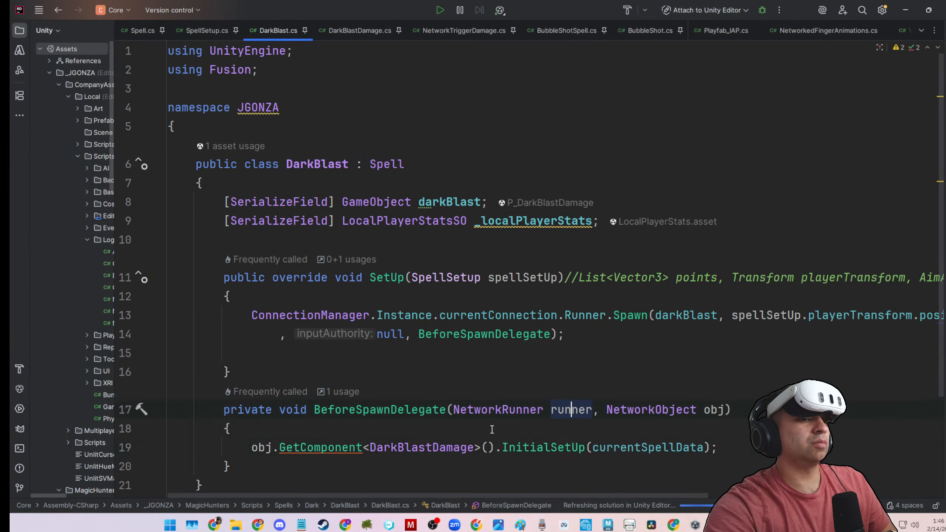
Review the DarkBlastDamage class and its NetworkTriggerDamage base class, examining the scaleUniformly if/else block in Spawned.
left_click(439, 447, "ctrl")
scroll(399, 384, "down", 3)
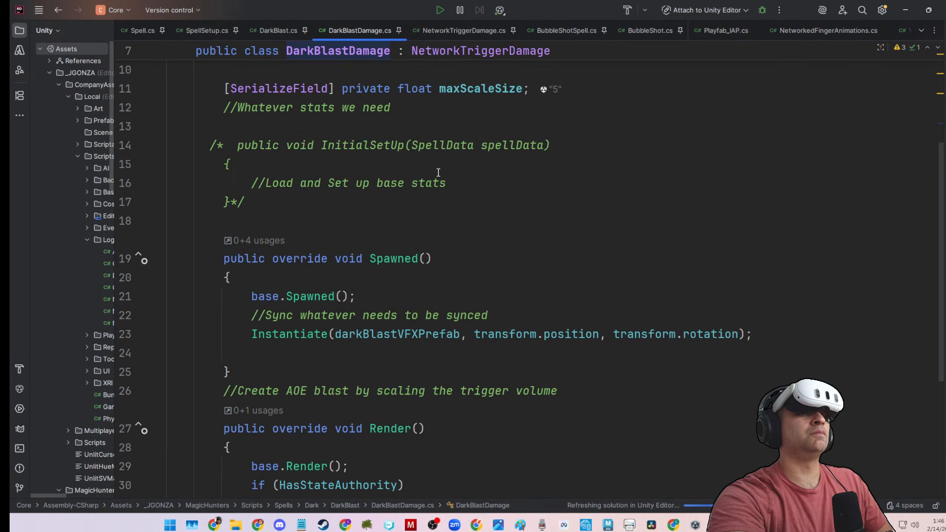
left_click(439, 36)
scroll(354, 248, "down", 2)
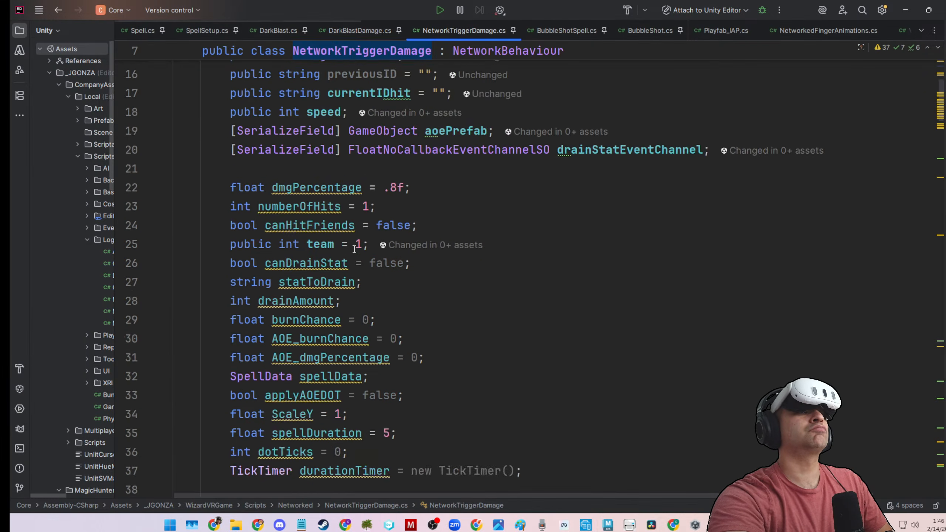
scroll(356, 257, "down", 10)
scroll(337, 297, "down", 1)
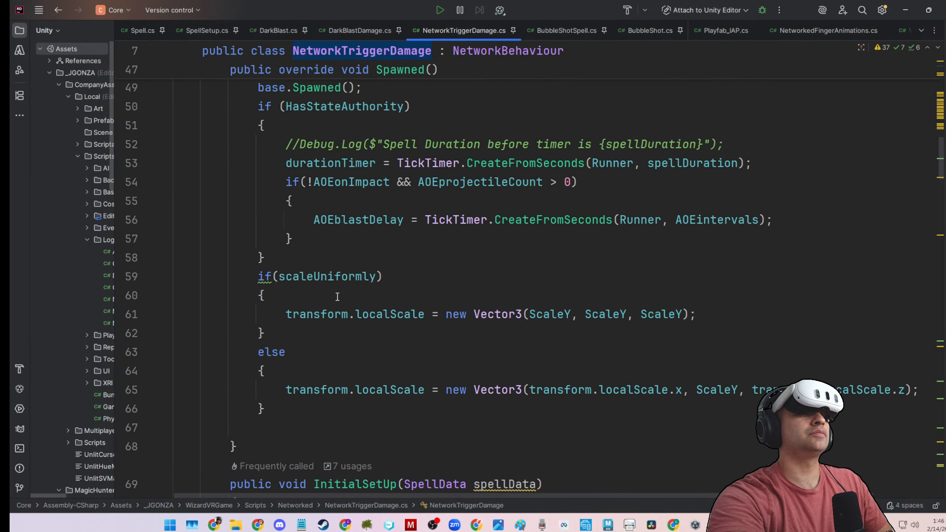
scroll(337, 297, "down", 1)
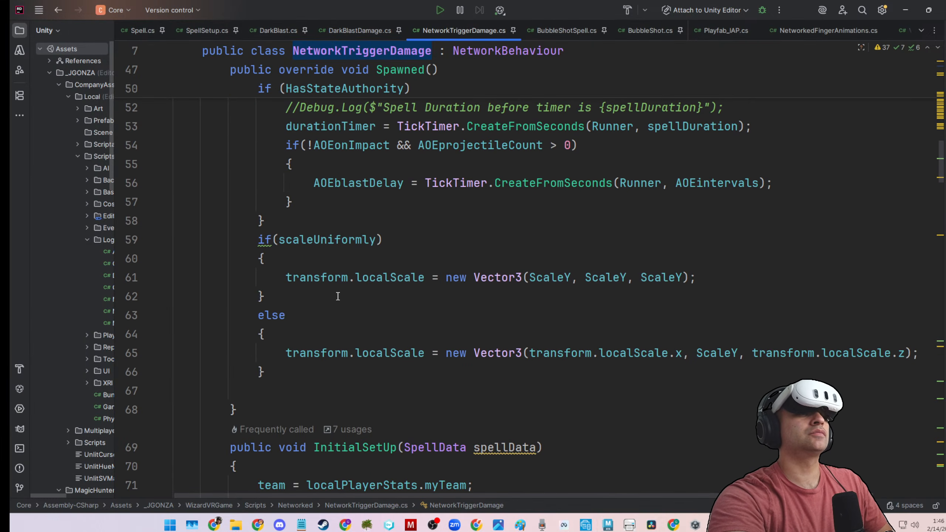
double_click(330, 246)
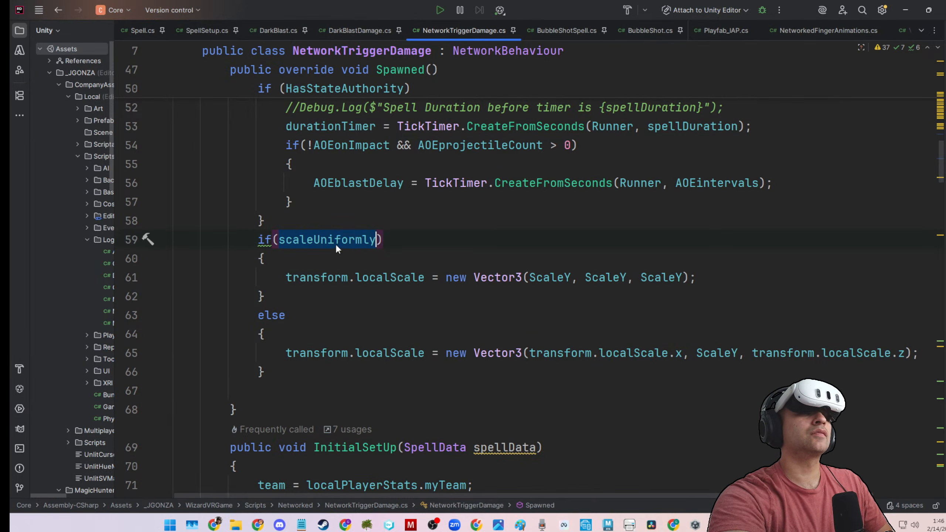
left_click_drag(236, 240, 284, 363)
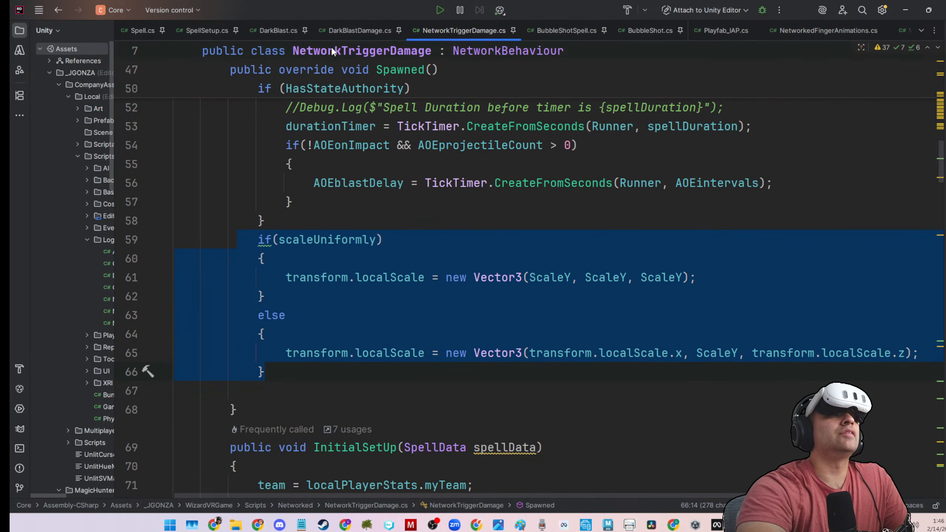
Review the Spawned and Render overrides and the serialized fields of the DarkBlastDamage class.
left_click(337, 36)
scroll(407, 333, "down", 2)
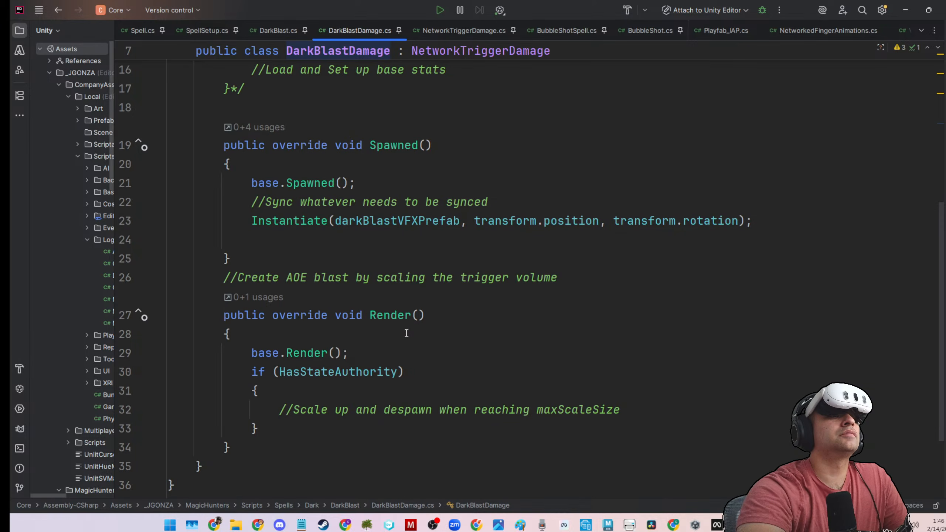
left_click(590, 254)
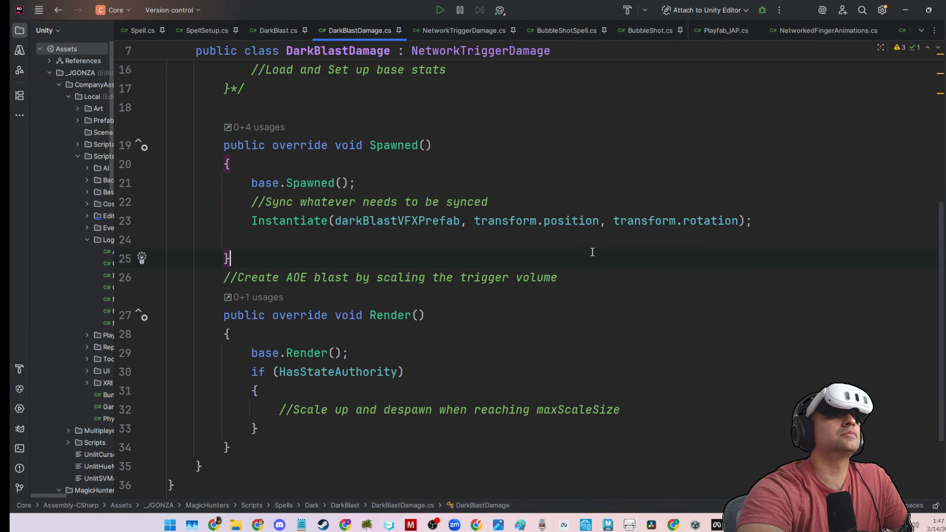
scroll(569, 273, "down", 2)
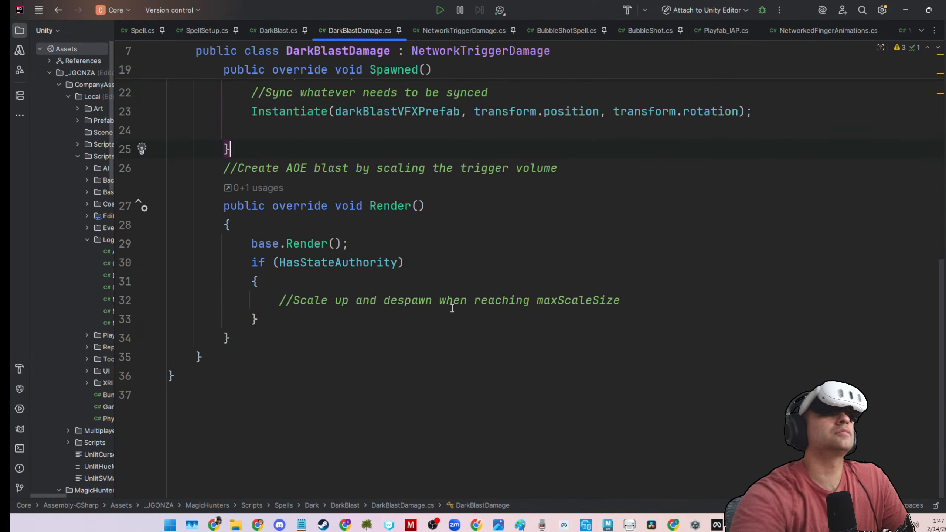
scroll(580, 317, "up", 5)
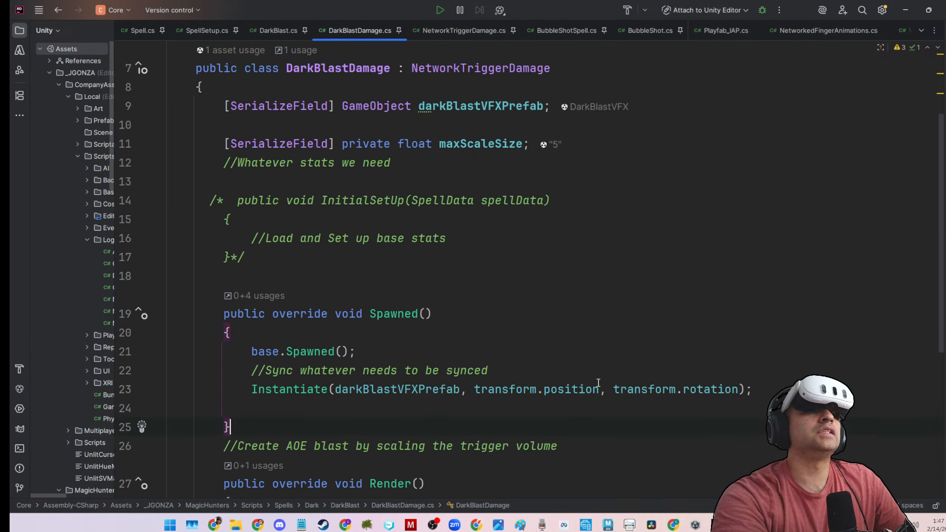
left_click(749, 312)
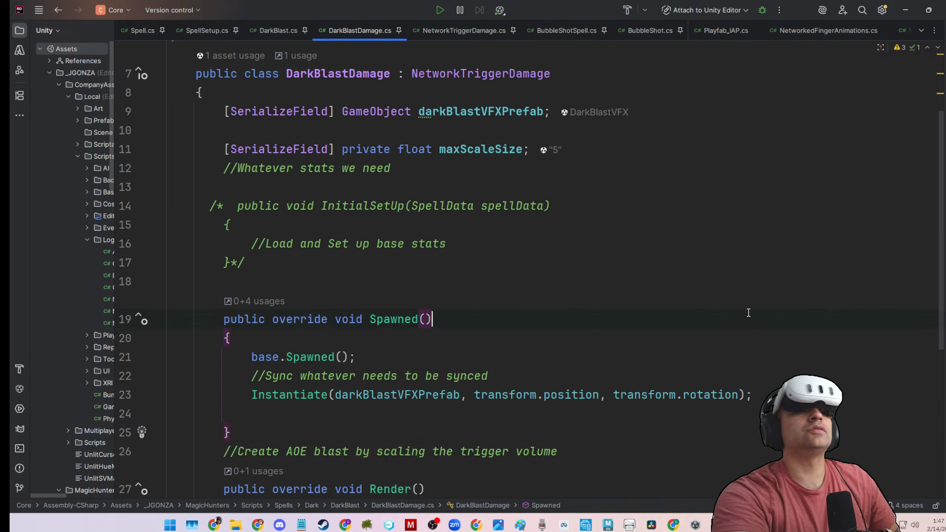
Switch back to Unity, clear the console log and show the project's Assets folder.
left_click(904, 11)
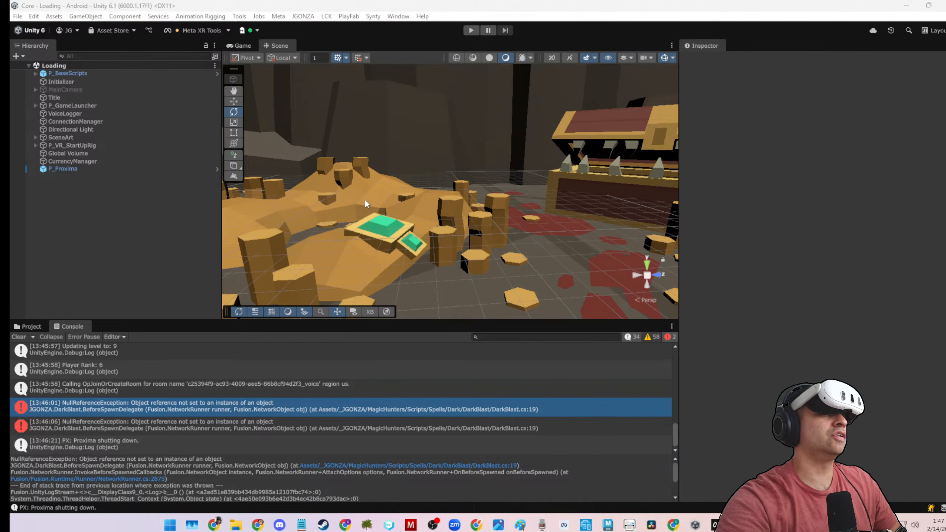
left_click(19, 337)
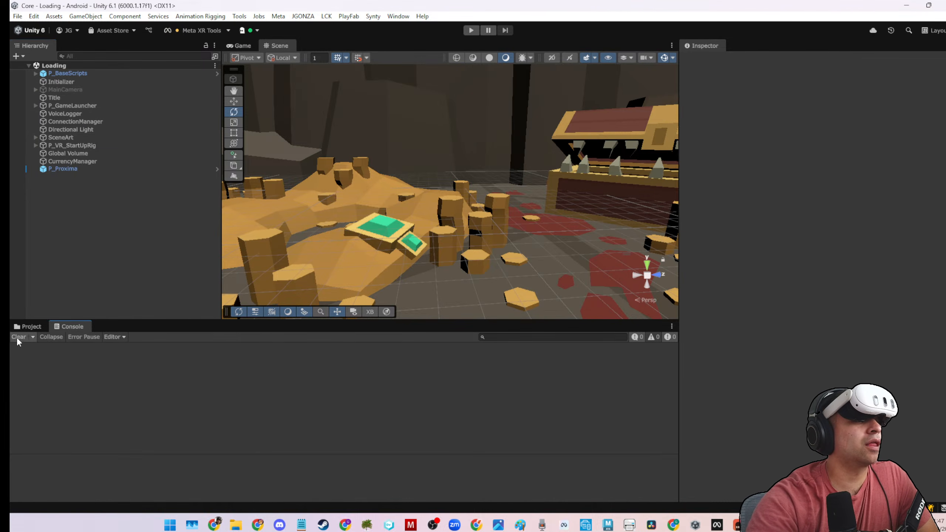
left_click(31, 327)
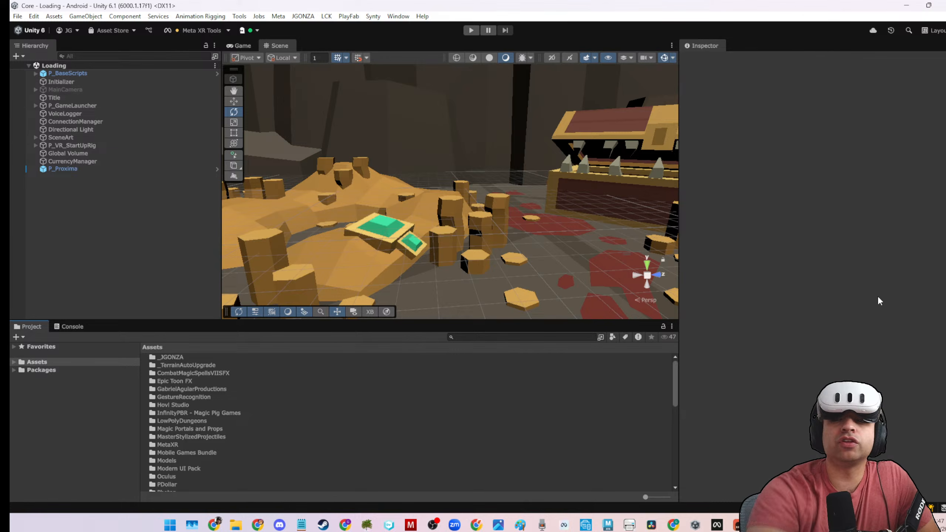